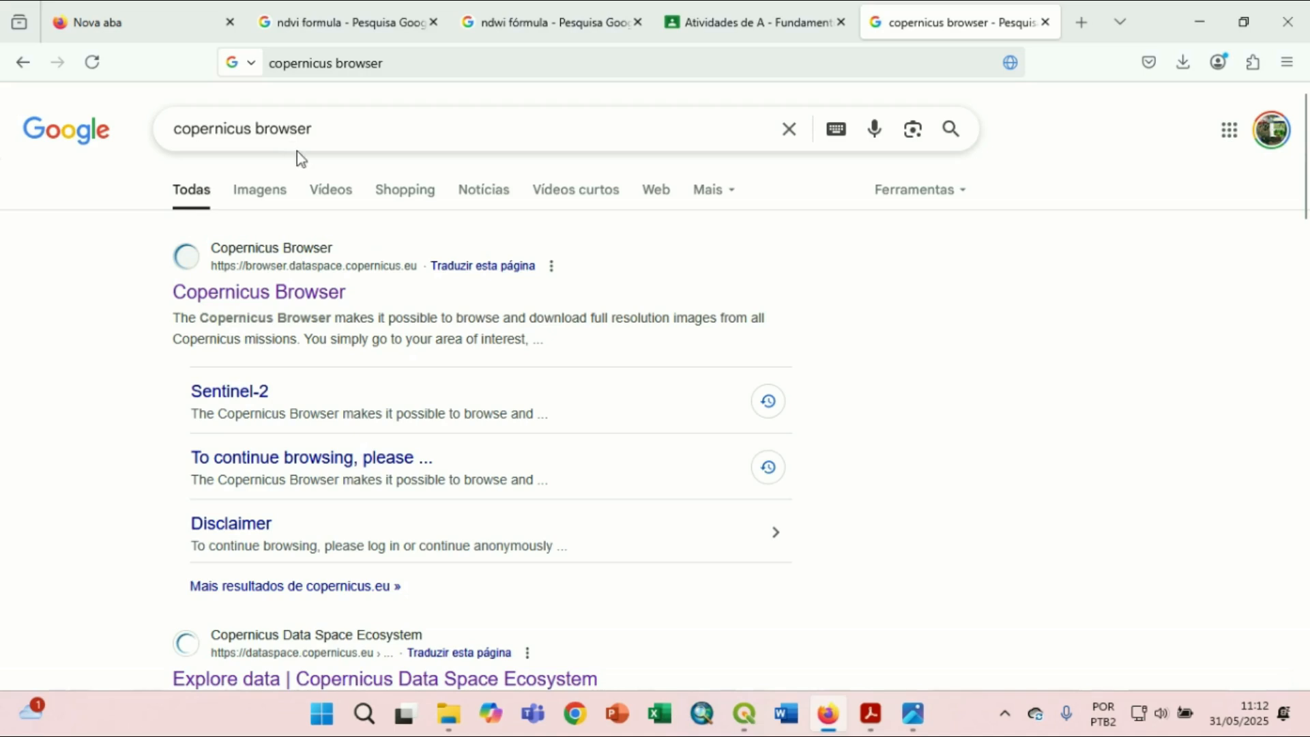
Open Copernicus Browser from the search results and log in with the prefilled account credentials.
click(287, 298)
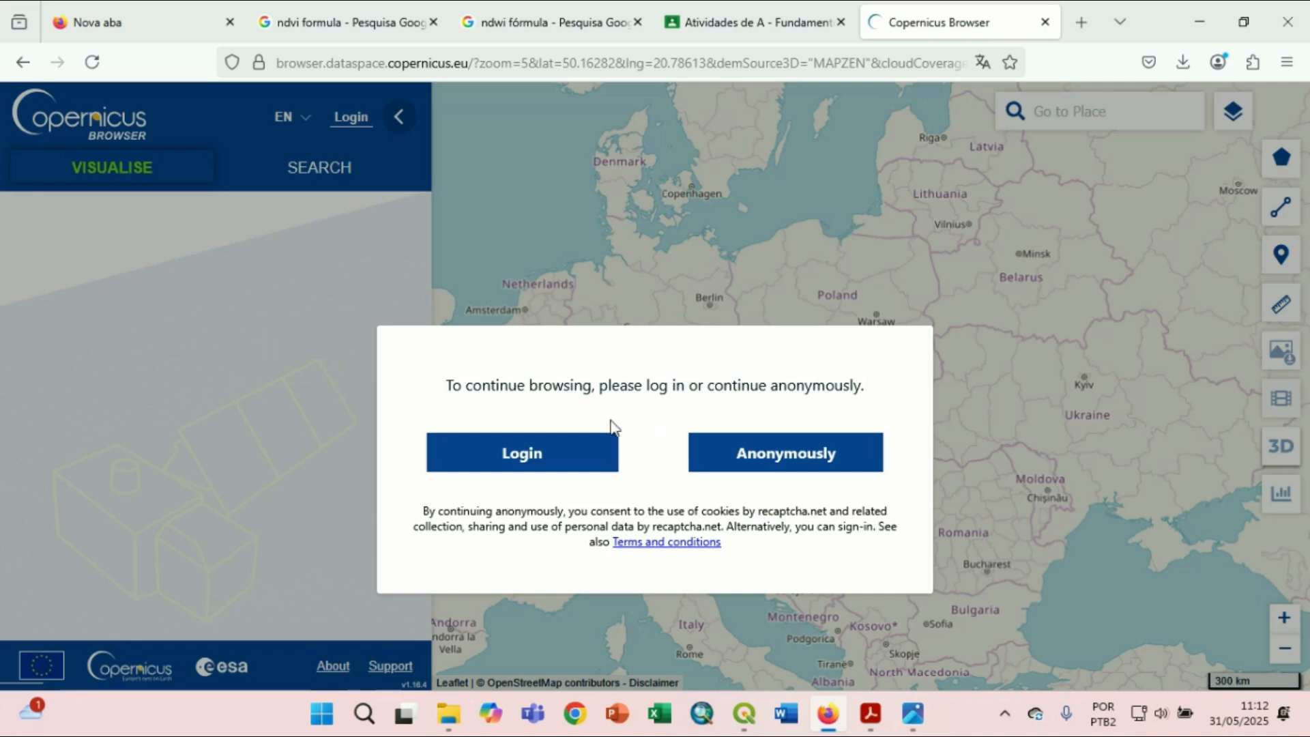
click(544, 454)
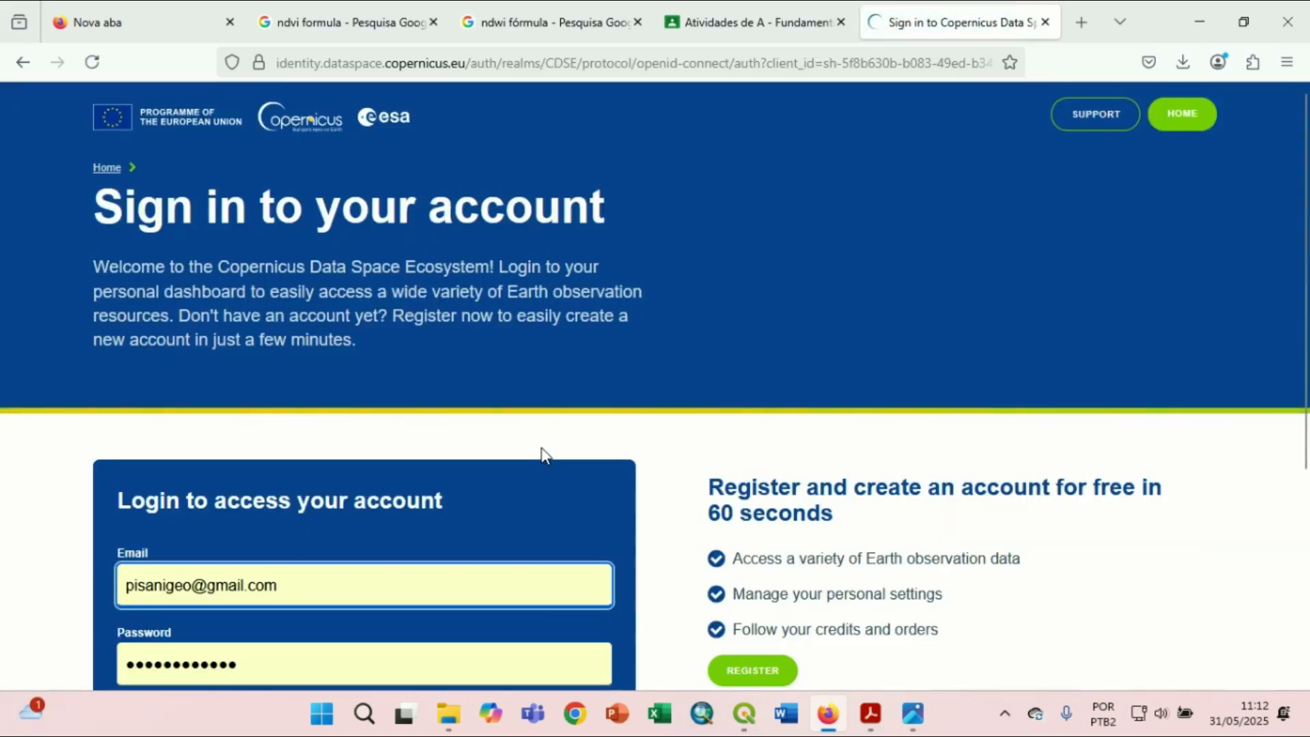
scroll(671, 405, down, 5)
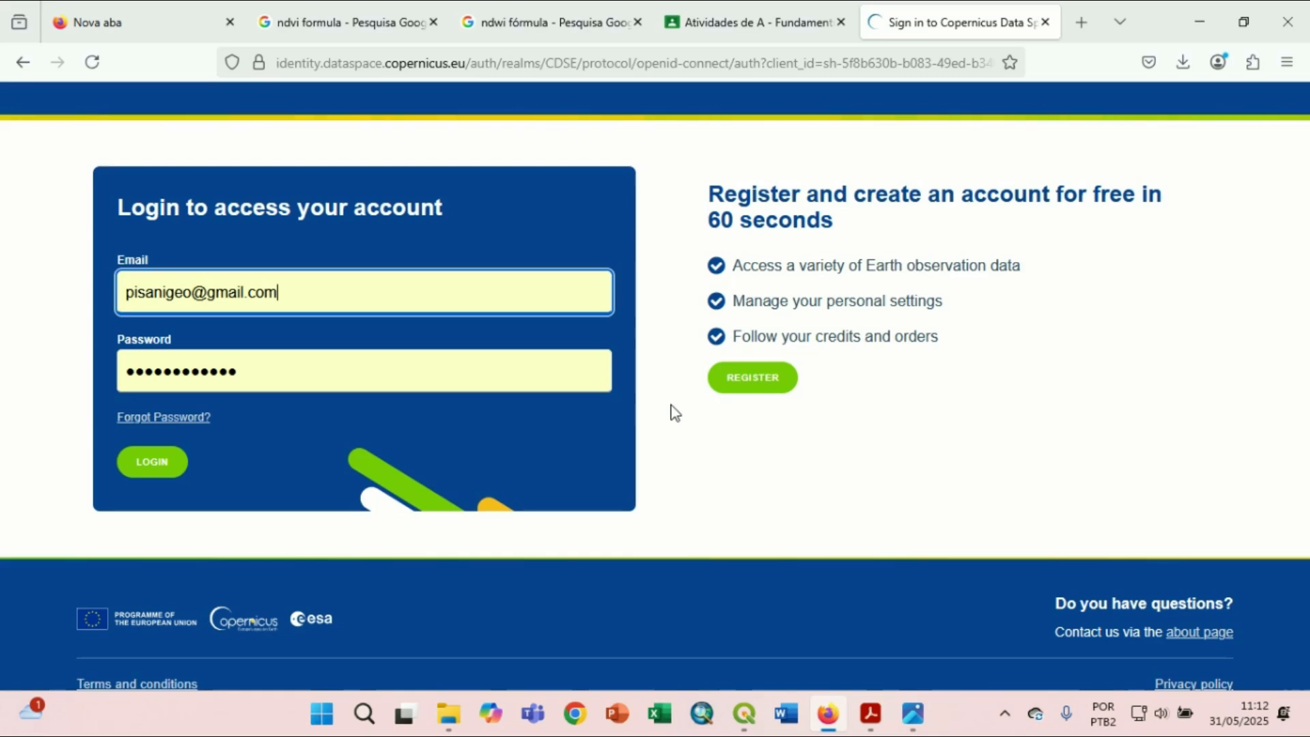
scroll(671, 408, up, 2)
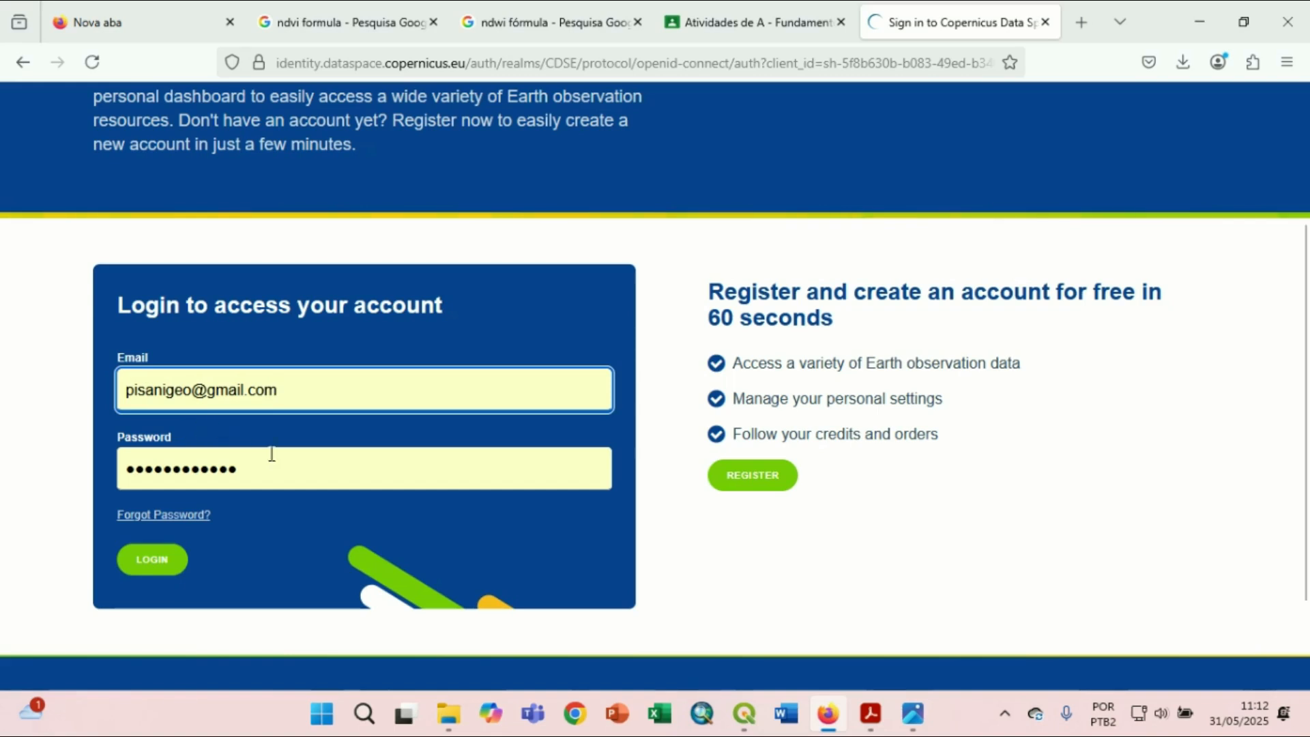
click(161, 562)
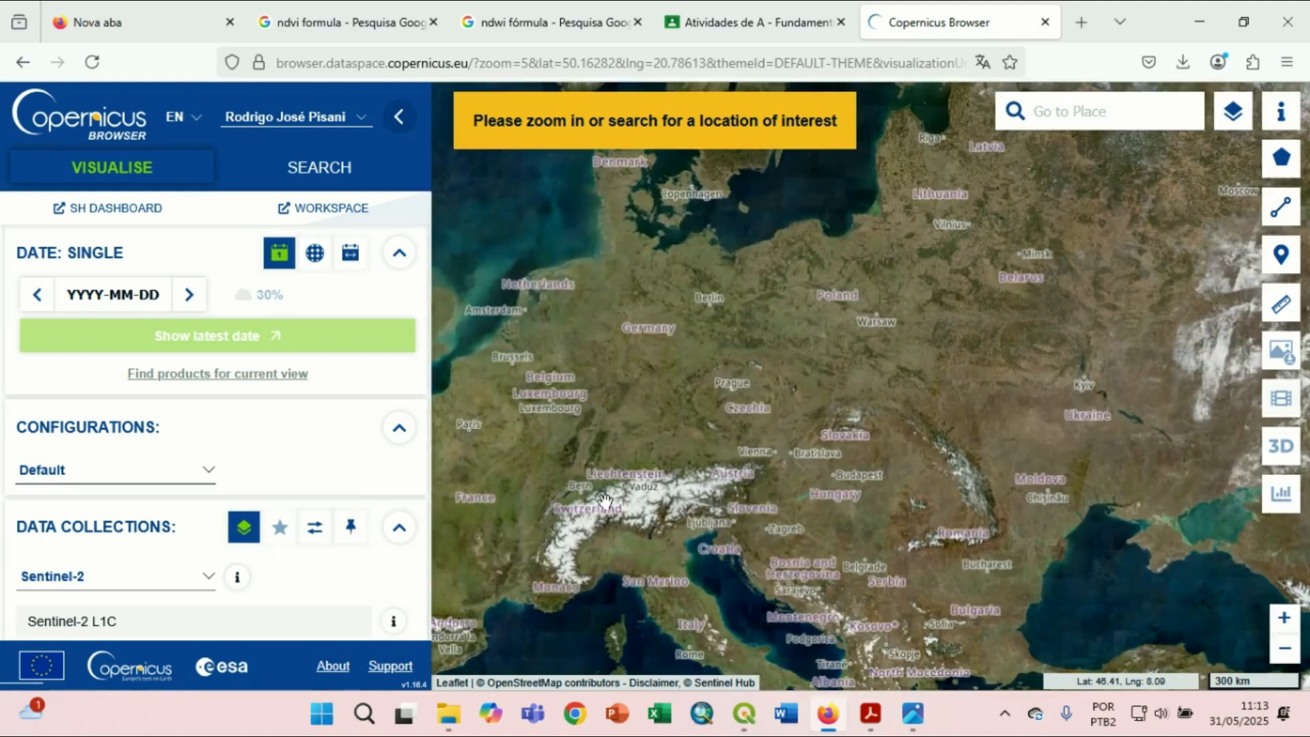
Bring the map from Europe to the reservoir between Areado and Alfenas in Brazil, at the 5 km scale.
drag(653, 478, 715, 424)
drag(610, 479, 667, 446)
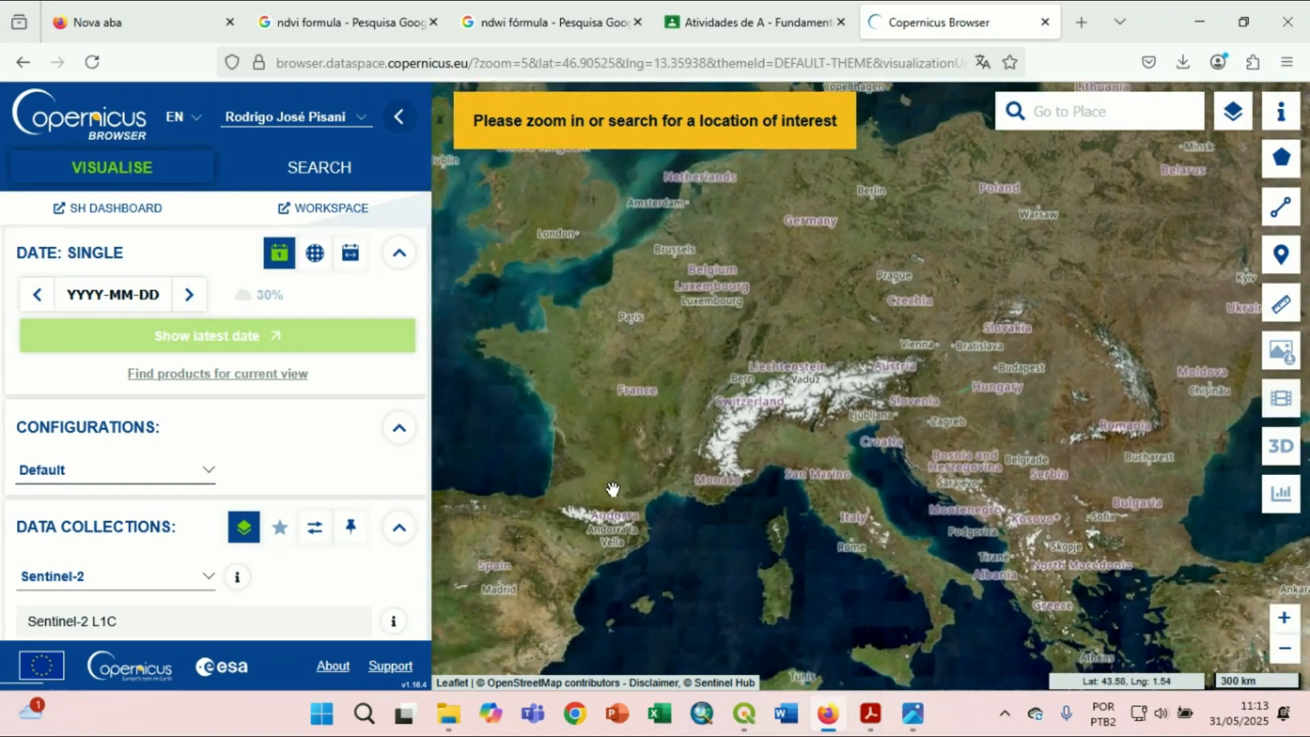
scroll(617, 489, down, 2)
drag(752, 515, 925, 350)
drag(722, 561, 766, 383)
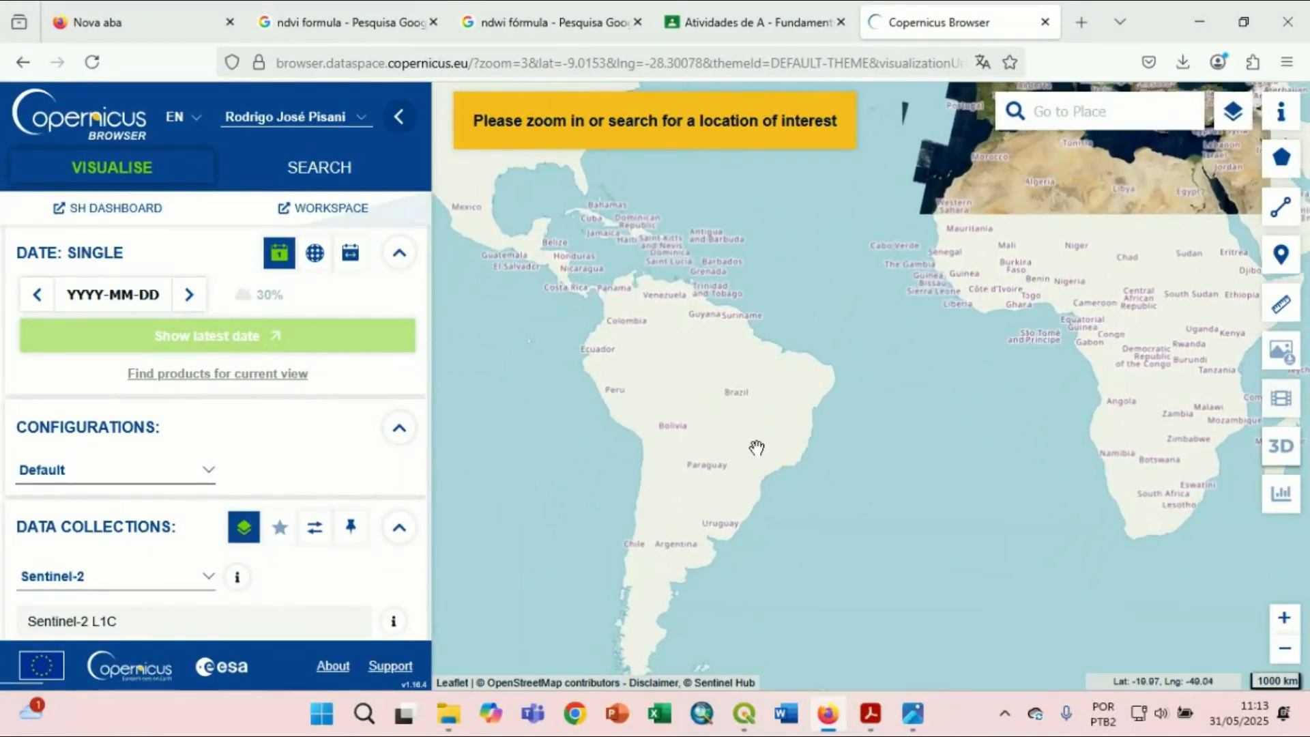
scroll(754, 453, up, 4)
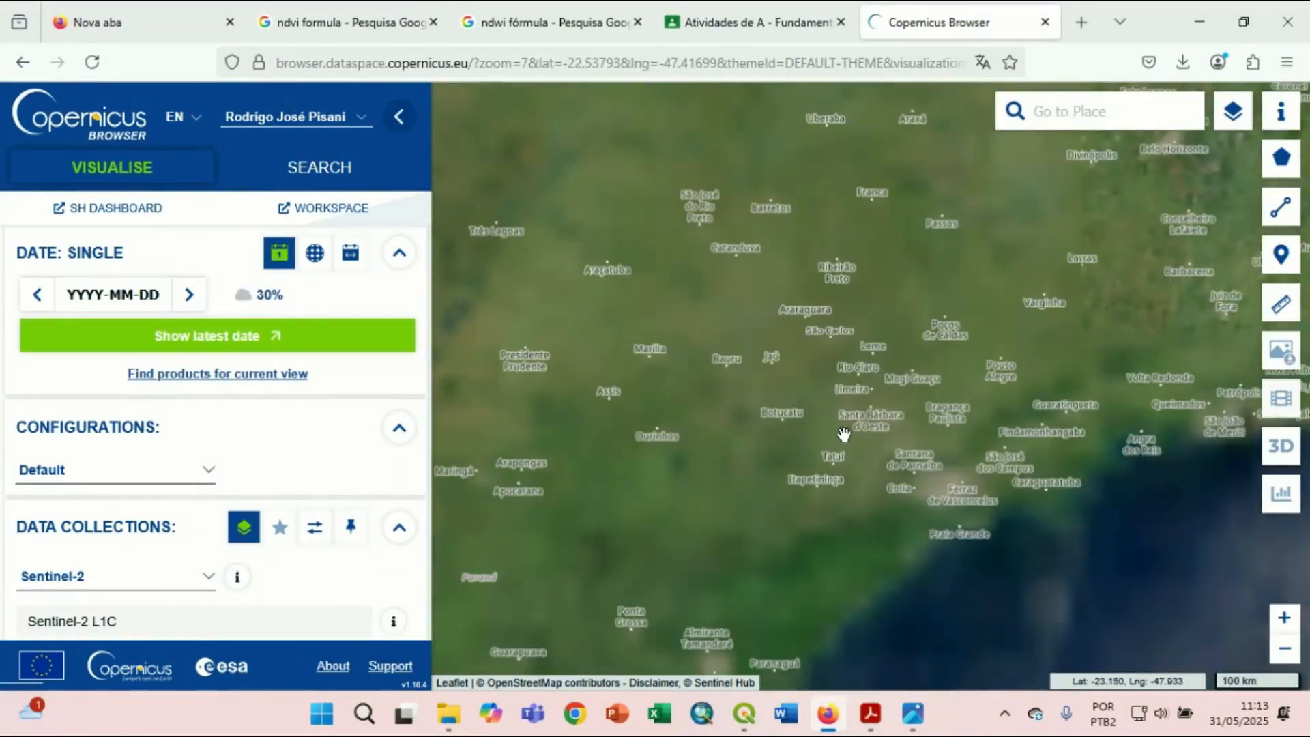
drag(866, 408, 769, 455)
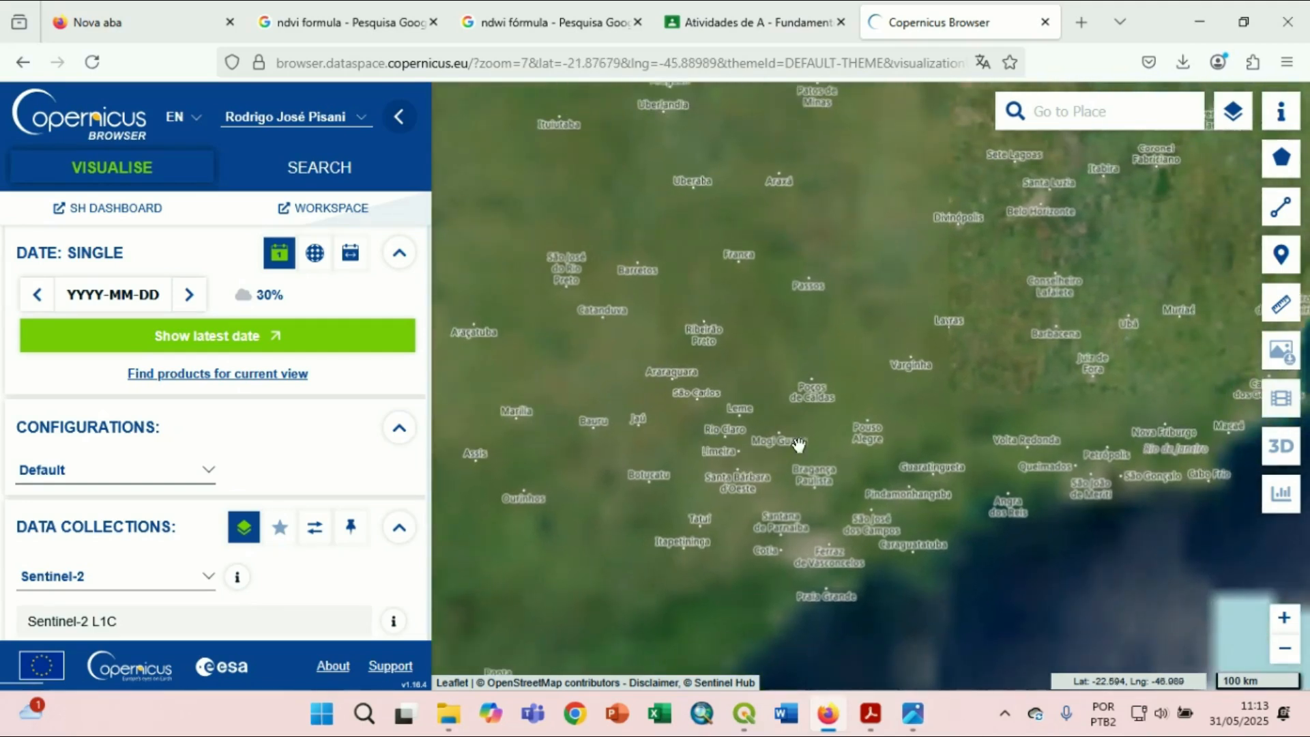
scroll(853, 354, up, 4)
drag(875, 284, 886, 518)
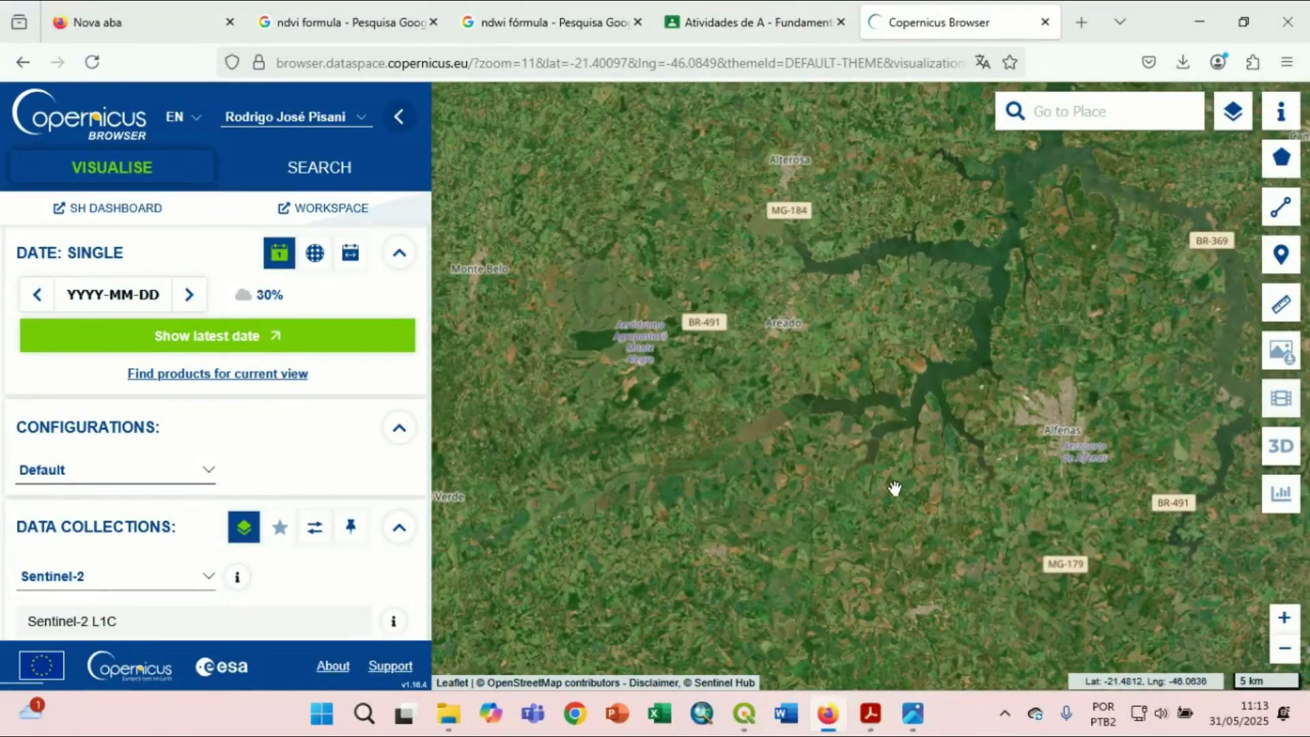
drag(906, 397, 732, 472)
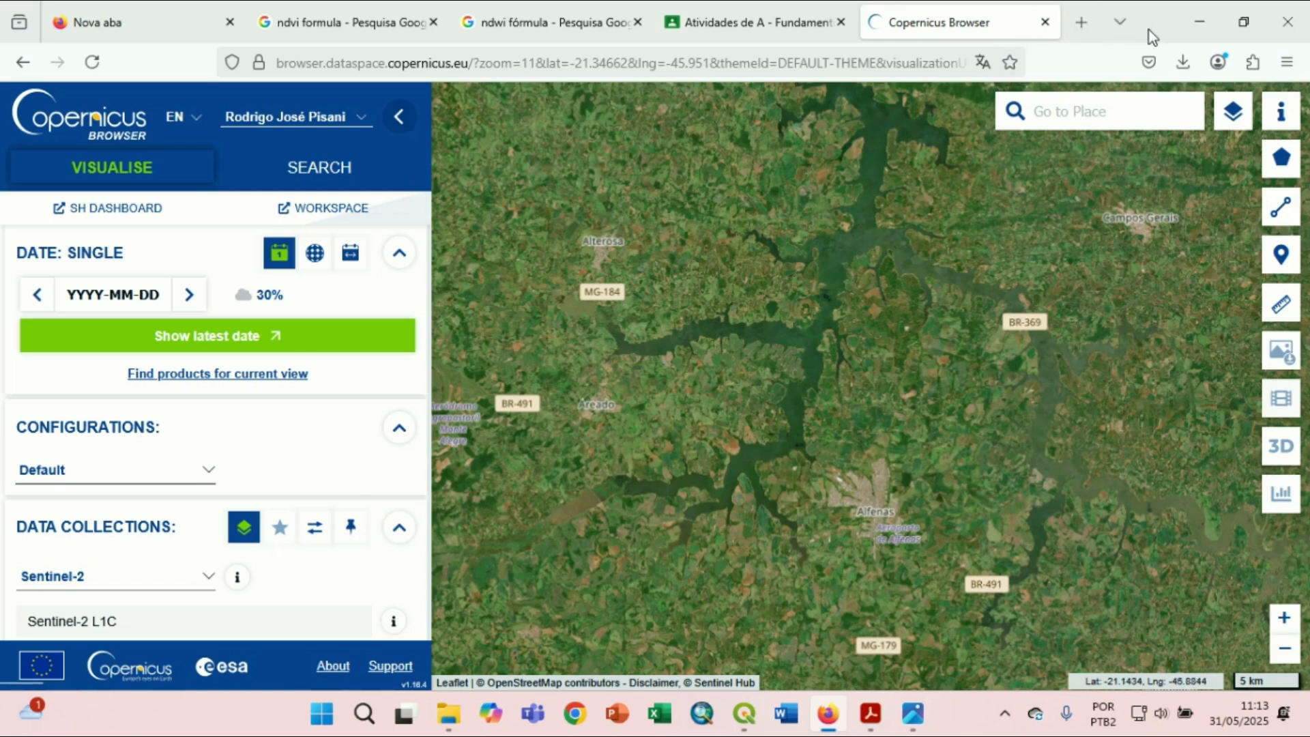
Draw a rectangular area of interest of about 1760 km² covering Alterosa, Areado and Alfenas.
drag(1149, 30, 1158, 44)
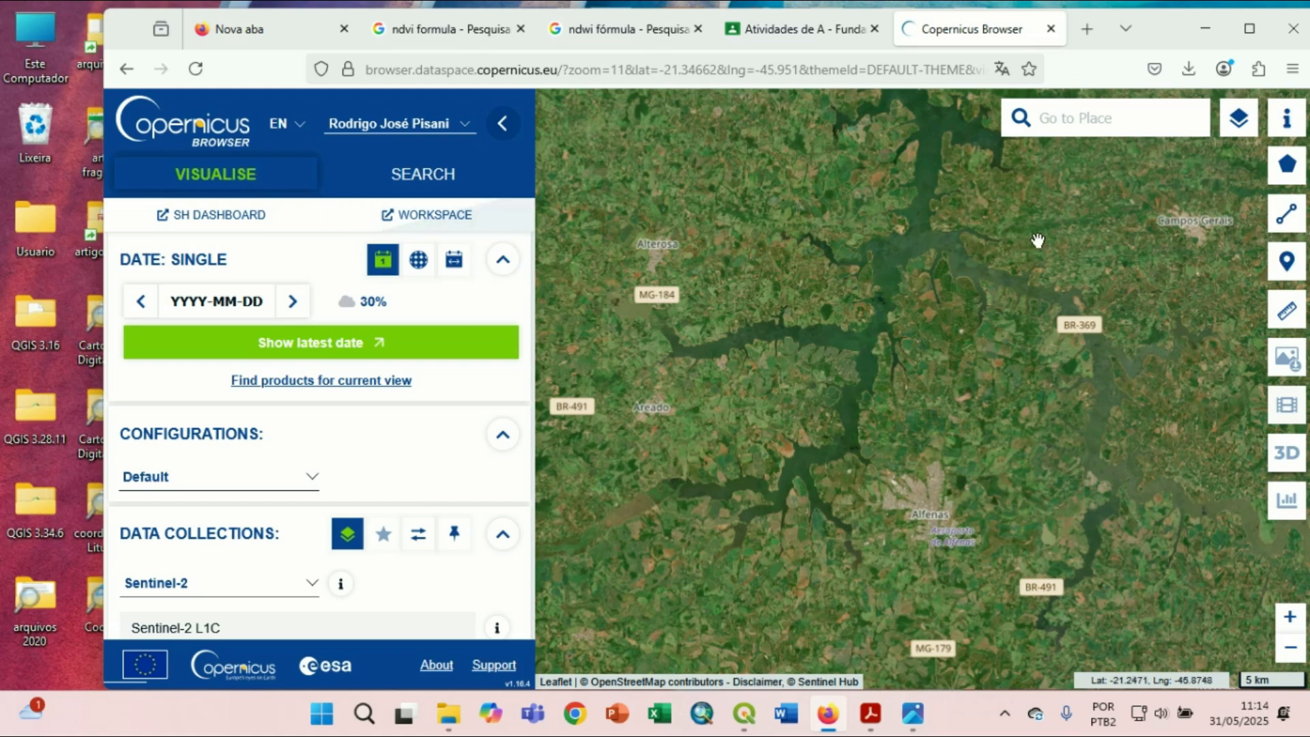
mouse_move(1277, 174)
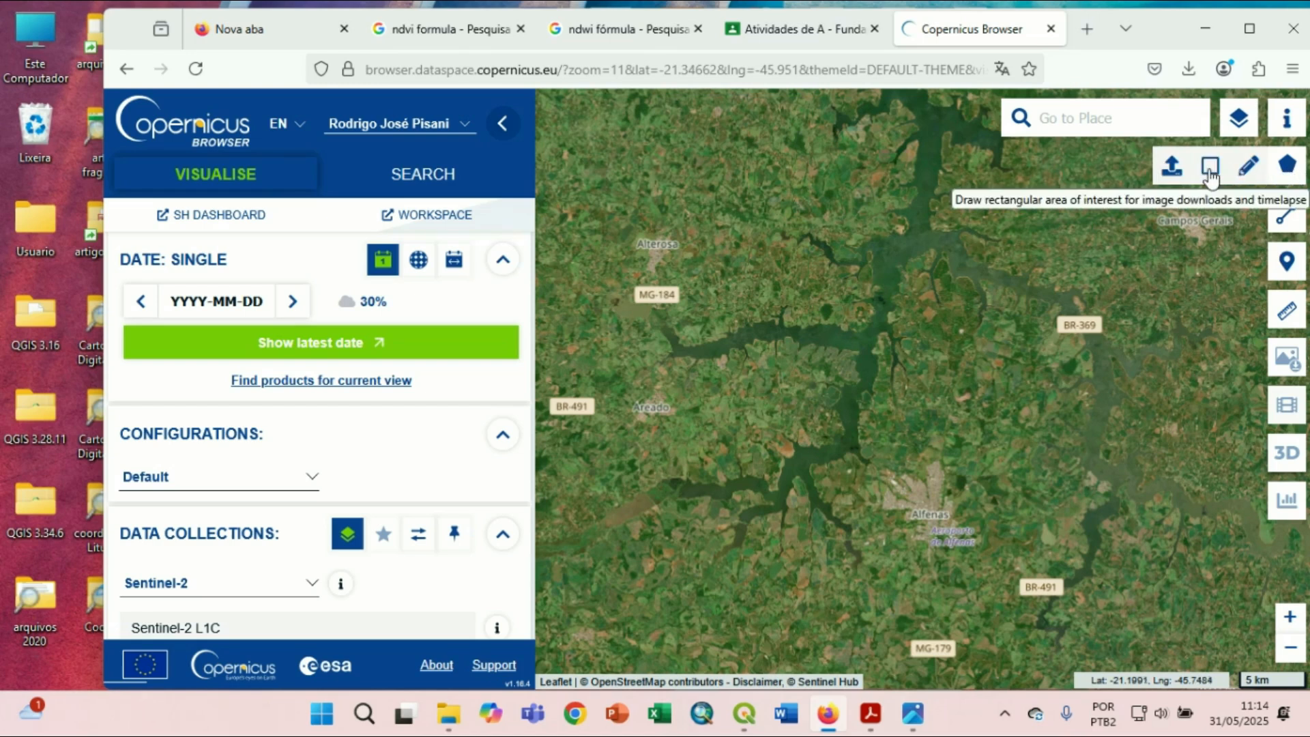
click(1210, 172)
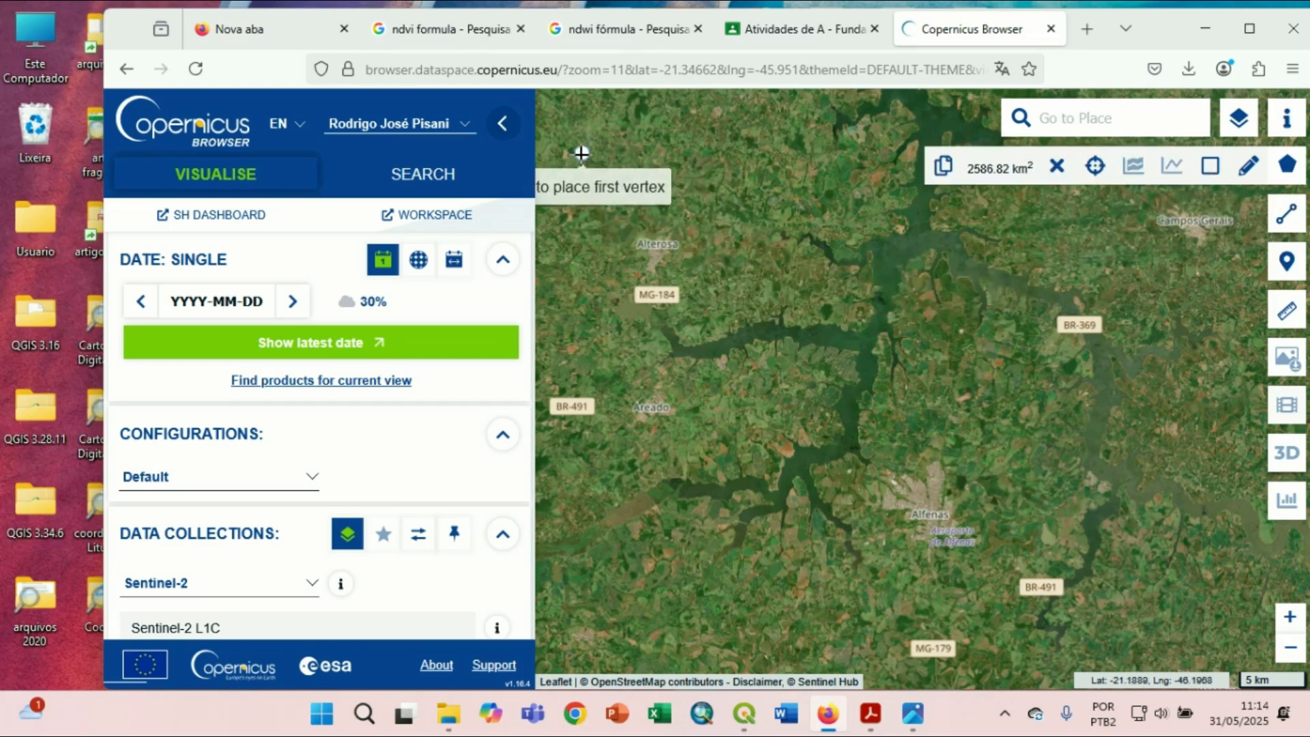
drag(646, 182, 856, 222)
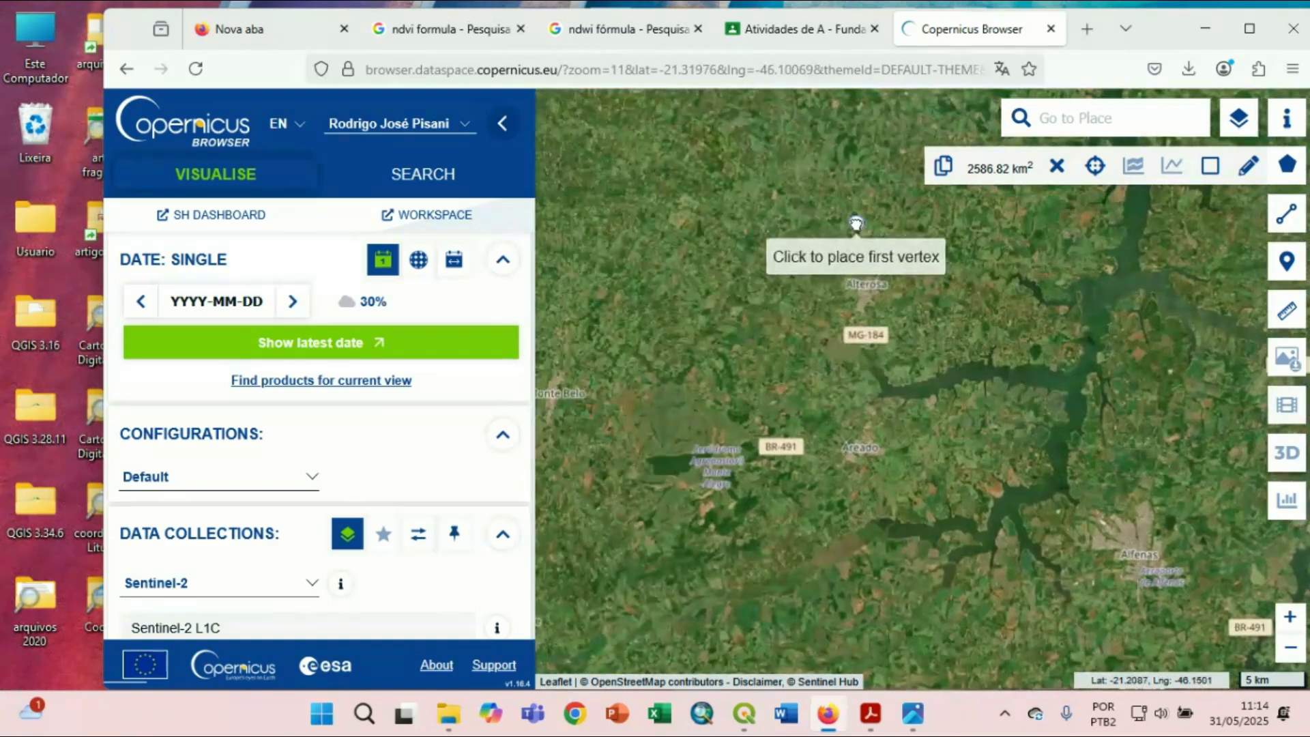
click(605, 150)
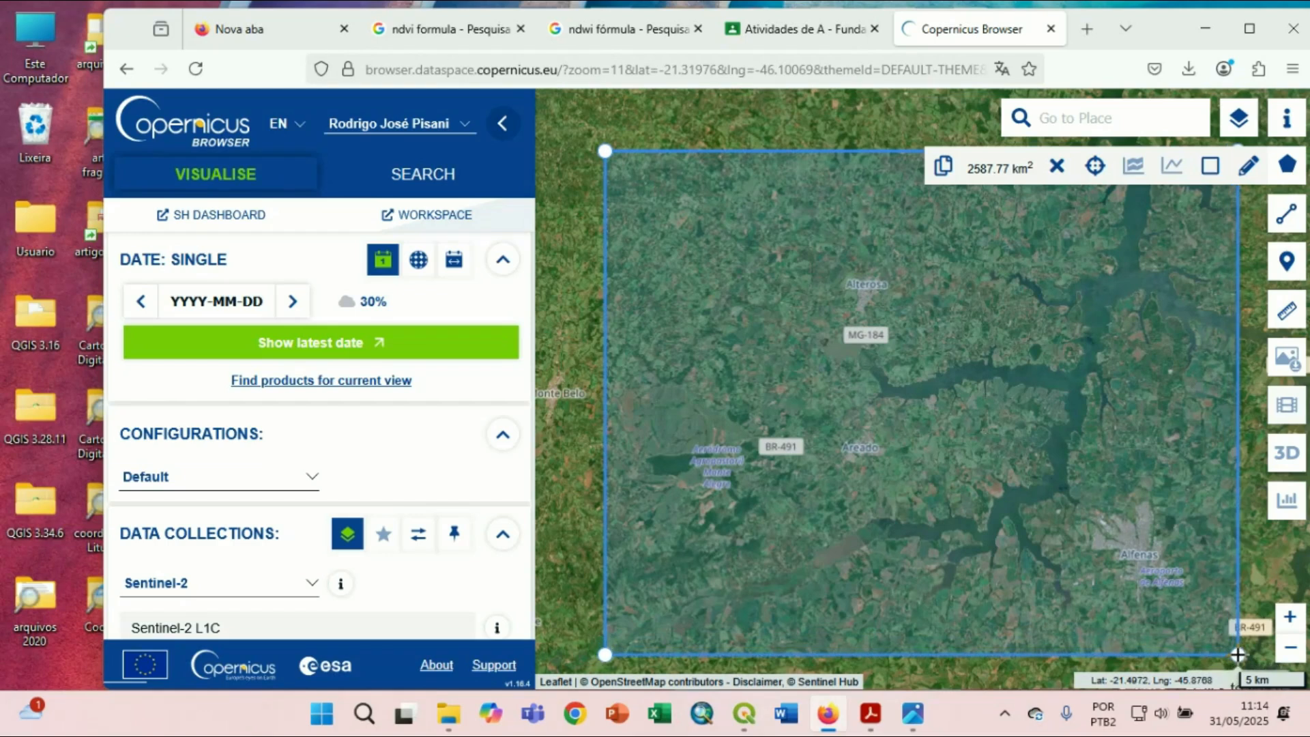
click(1238, 654)
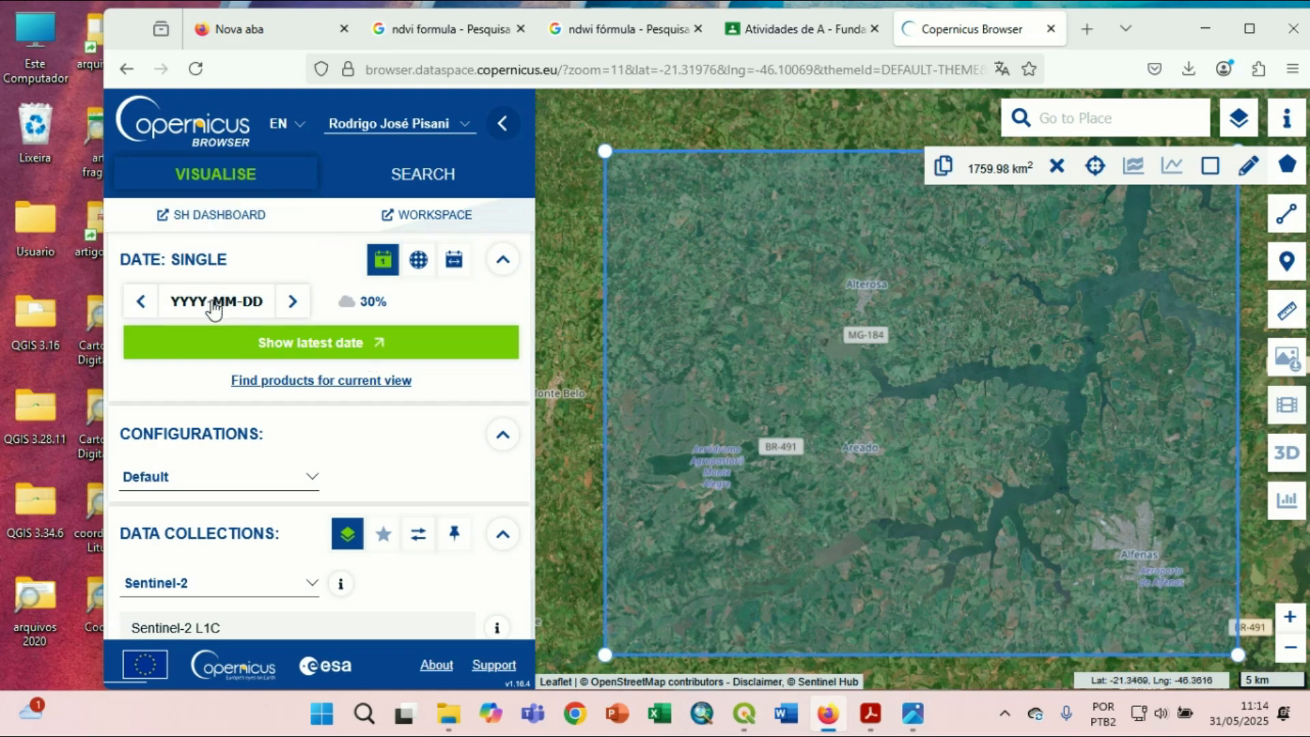
Check the reference comparison image for its dates and set the Sentinel-2 scene date to 2021-07-05.
click(917, 721)
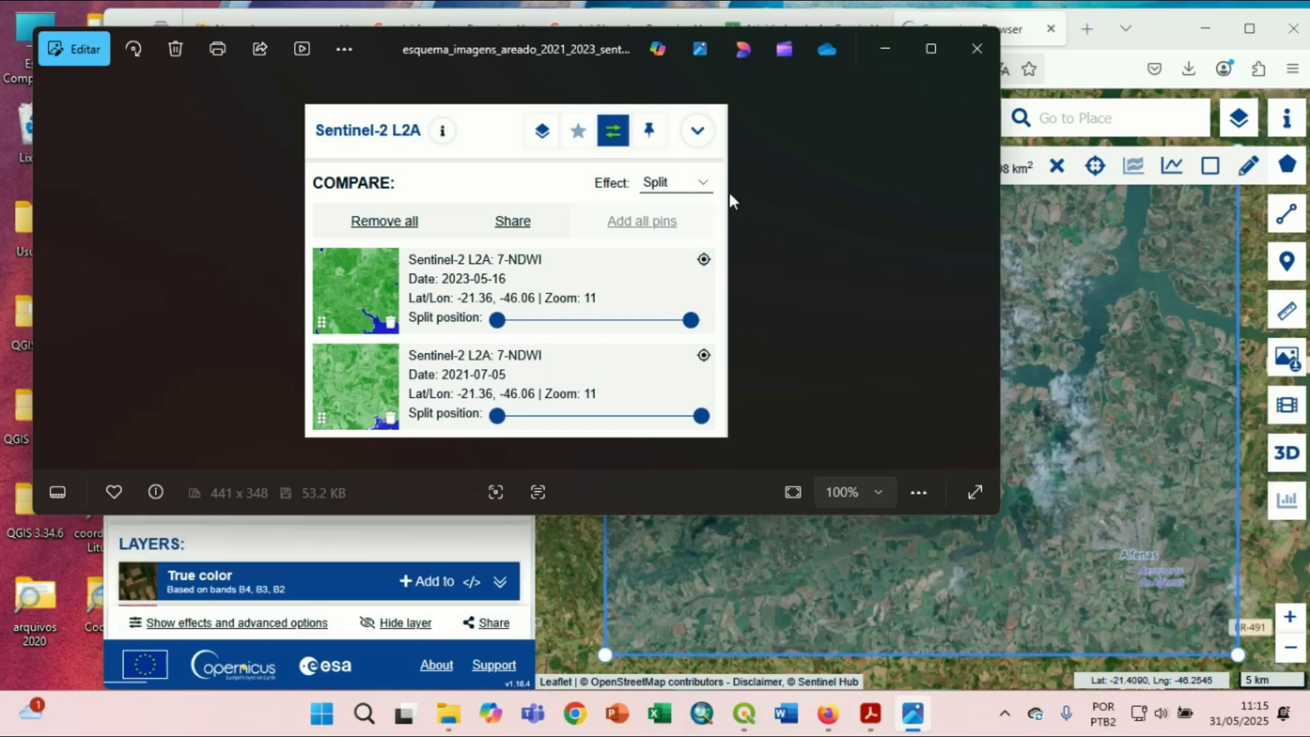
click(885, 45)
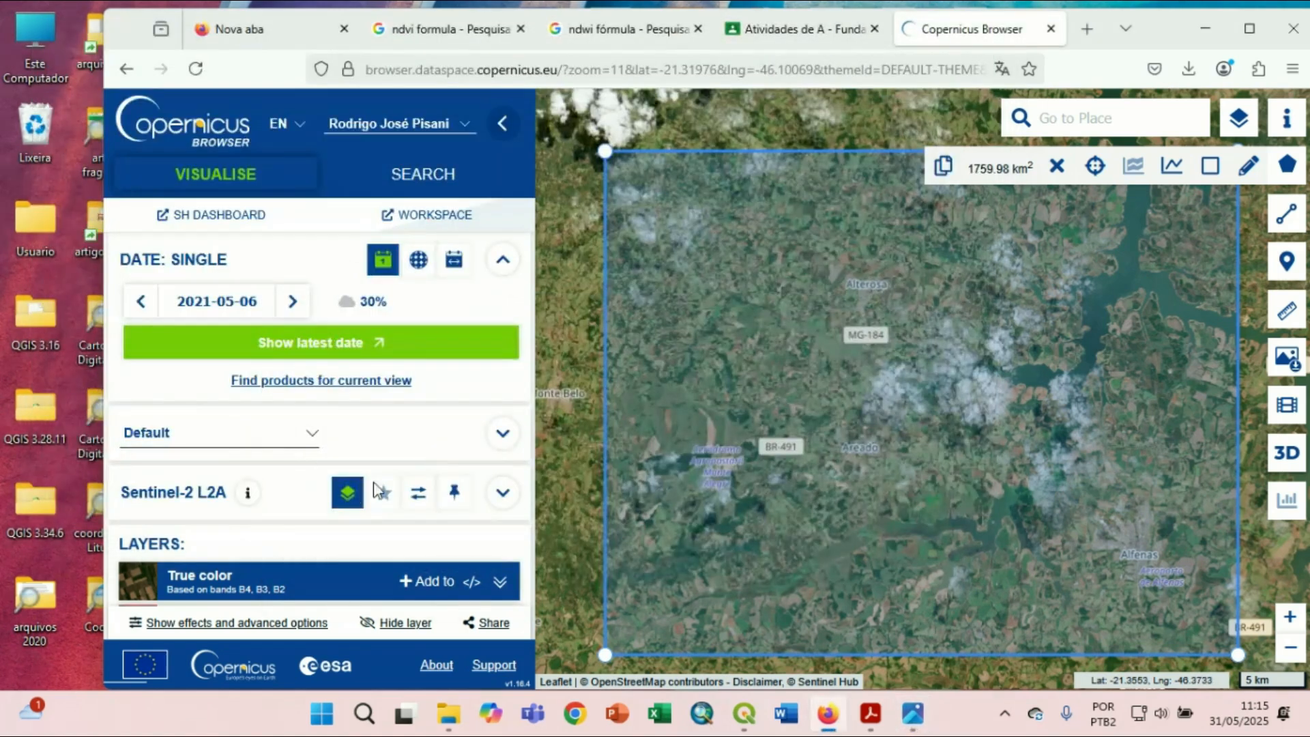
click(239, 299)
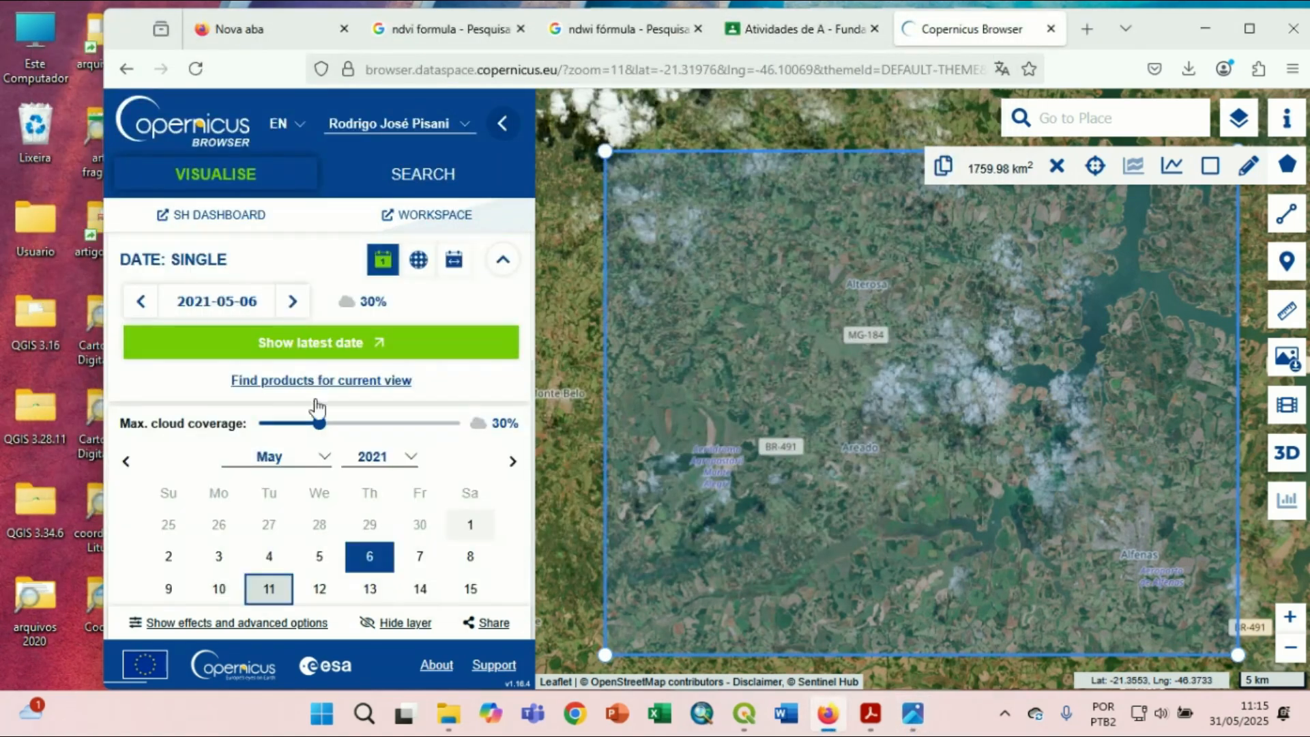
click(310, 464)
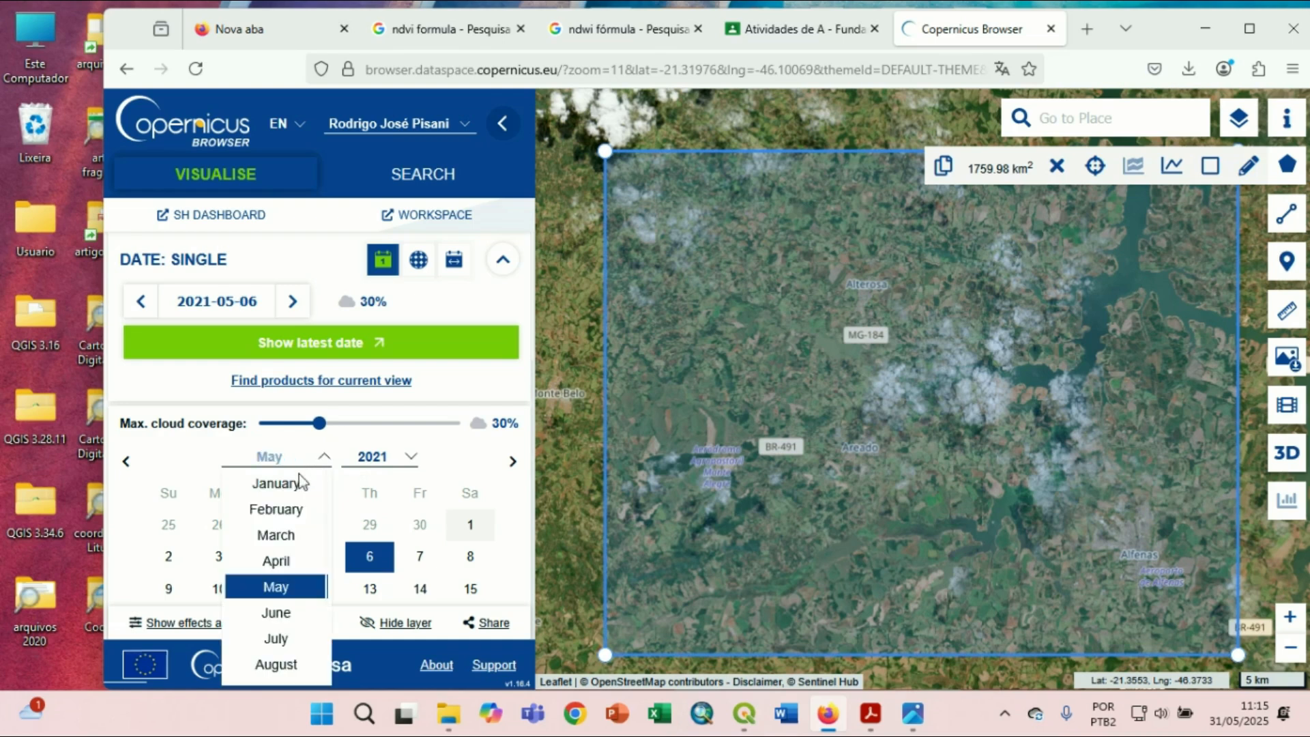
click(277, 638)
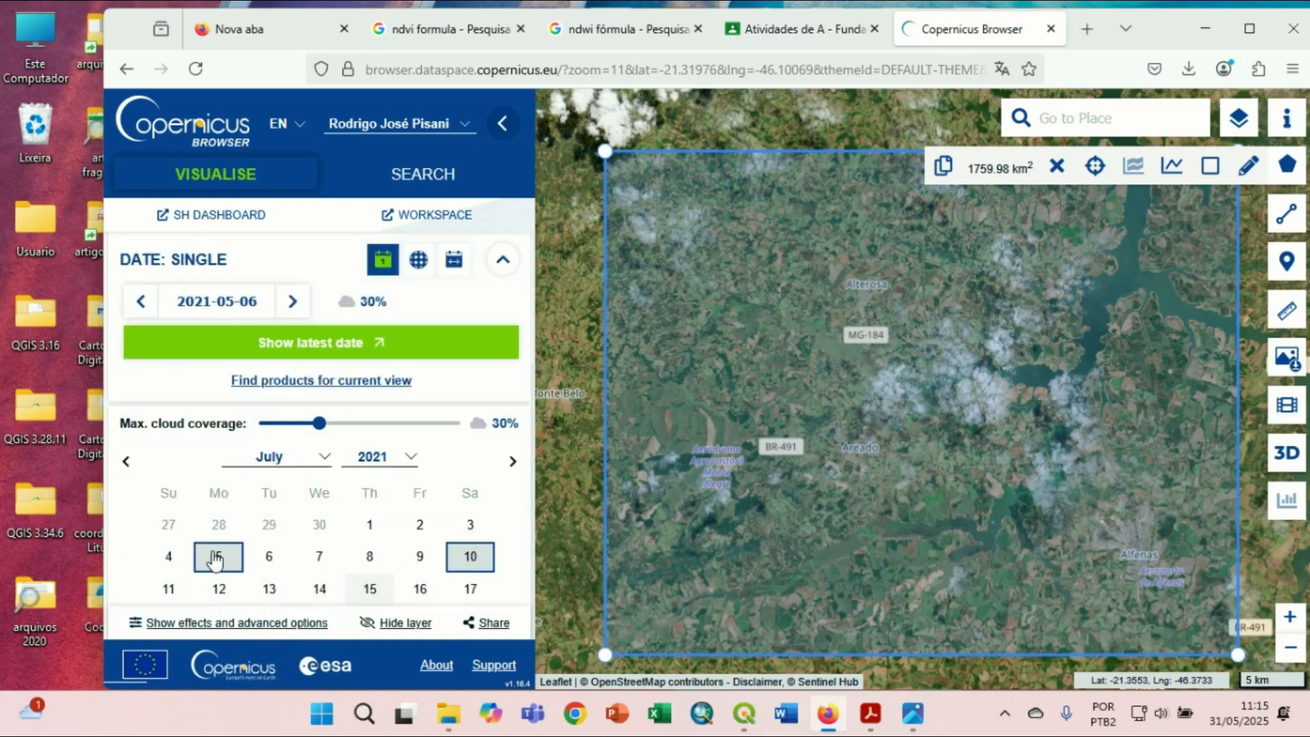
click(217, 557)
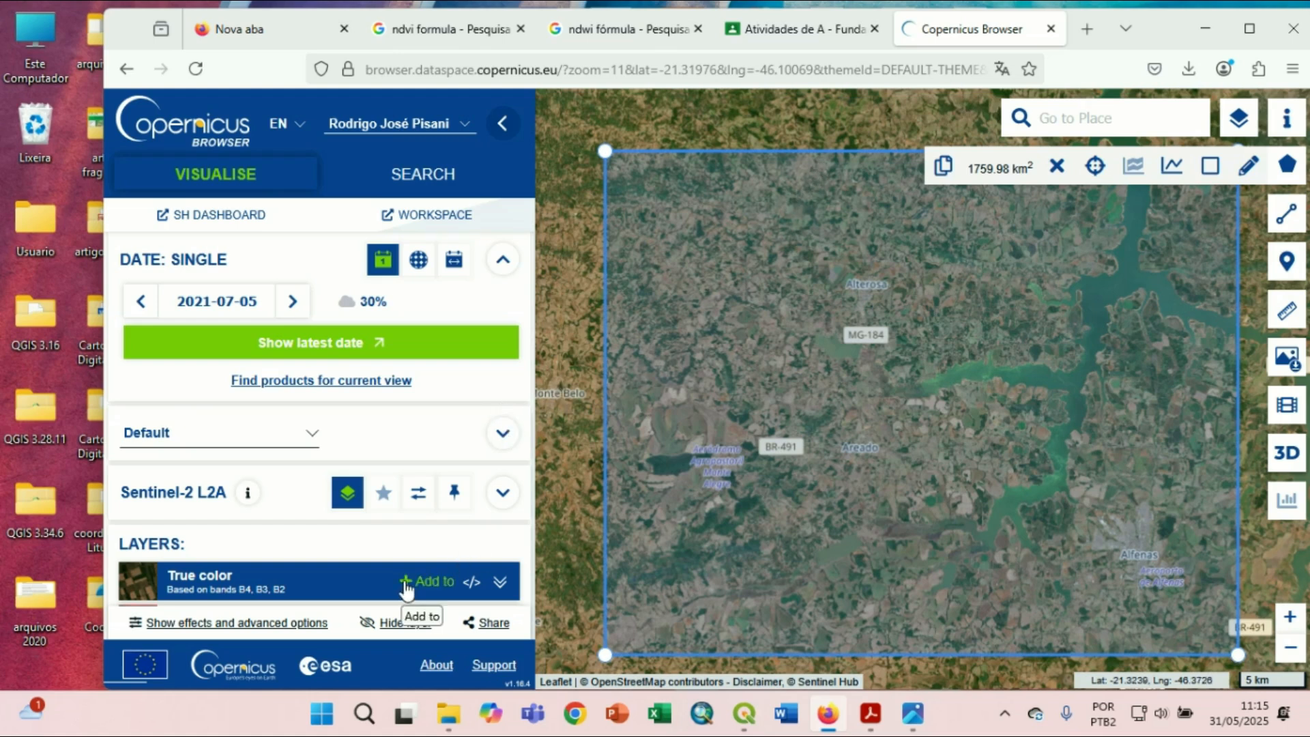
Expand the True color layer's add options and review the available visualisation layers.
click(361, 583)
scroll(358, 539, down, 3)
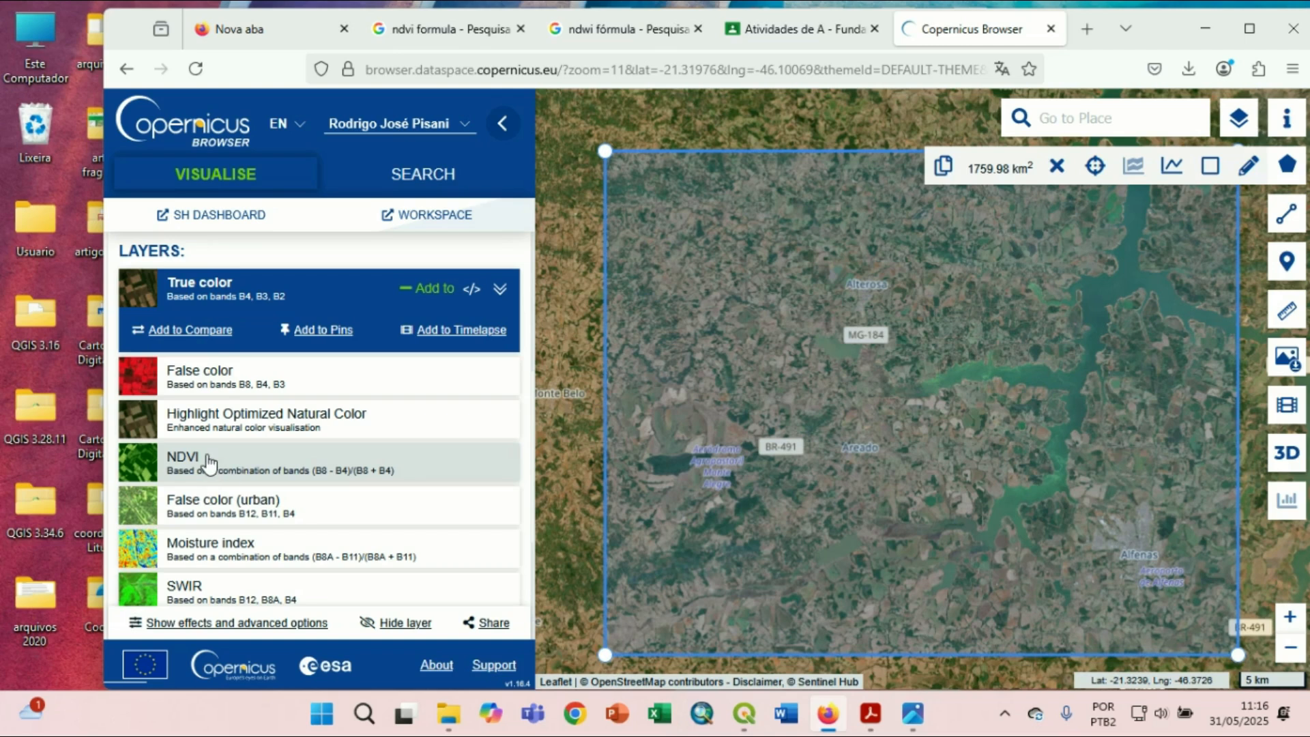
scroll(255, 443, up, 2)
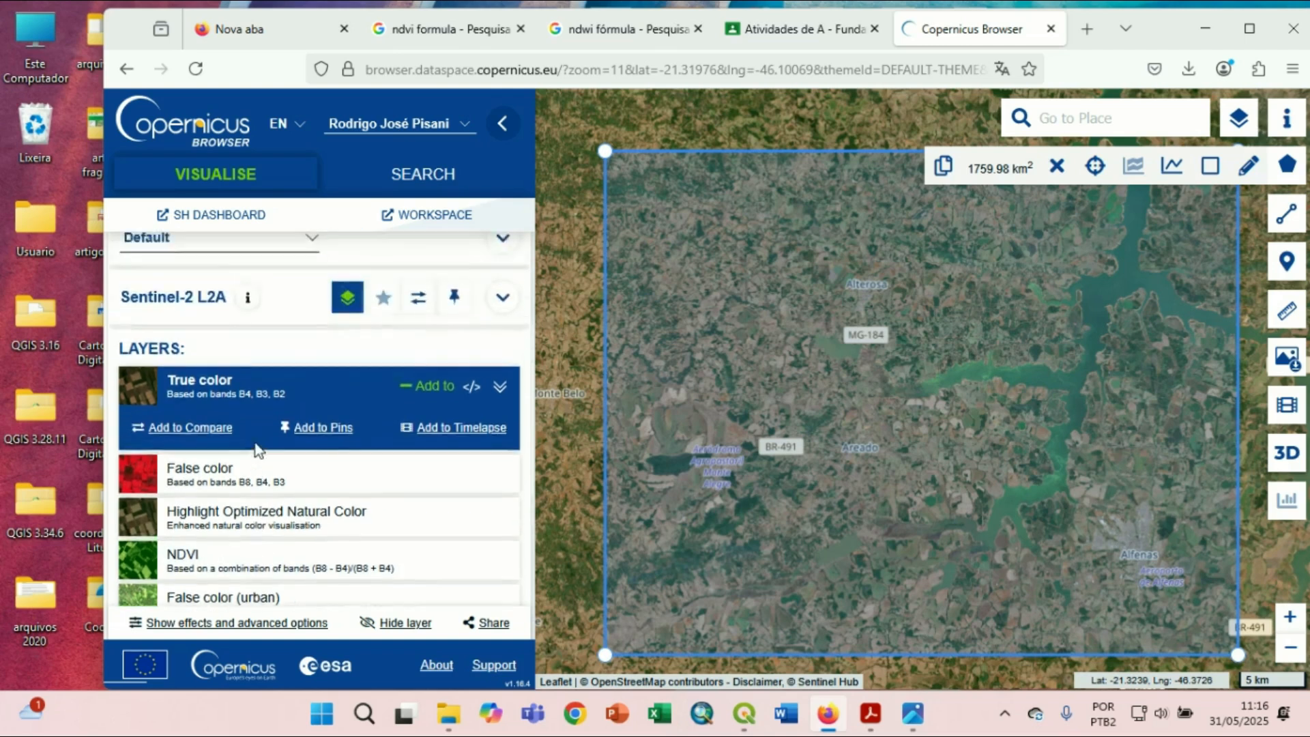
scroll(258, 493, down, 2)
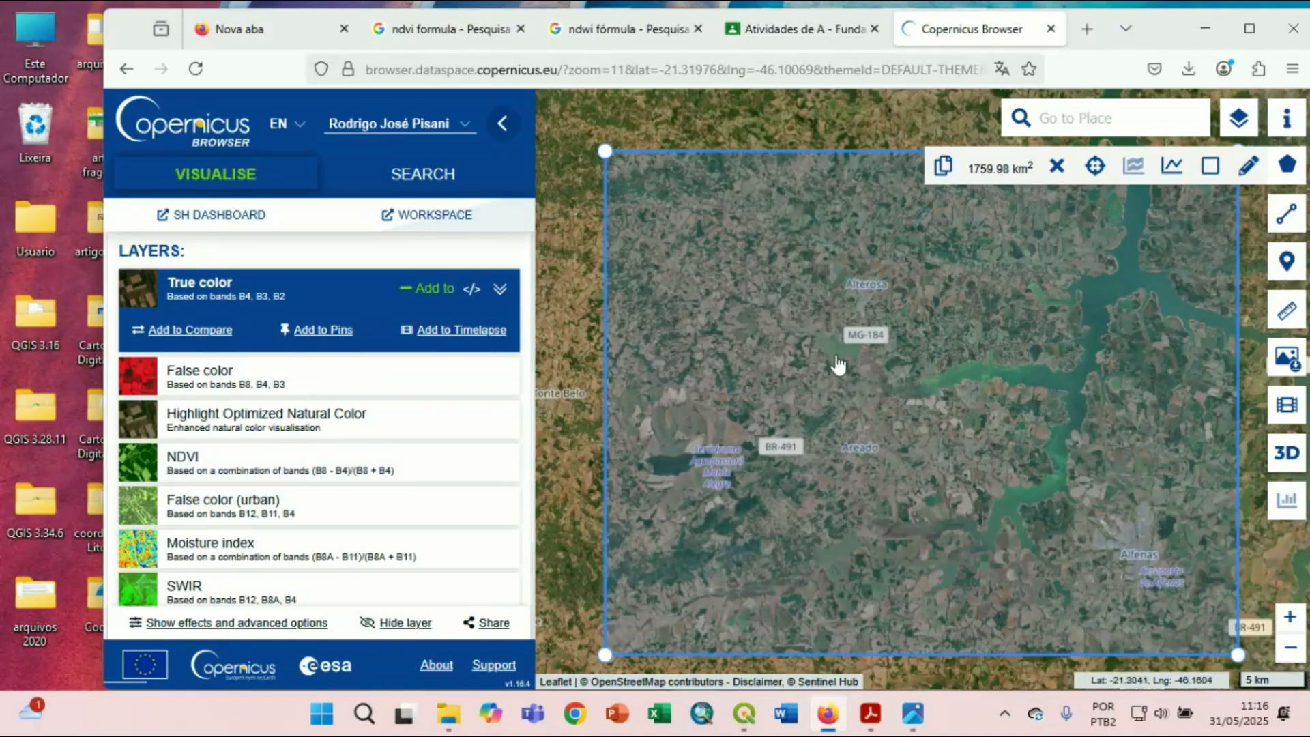
Remove the rectangular area of interest so the reservoir imagery is unobstructed.
mouse_move(1239, 141)
click(1057, 165)
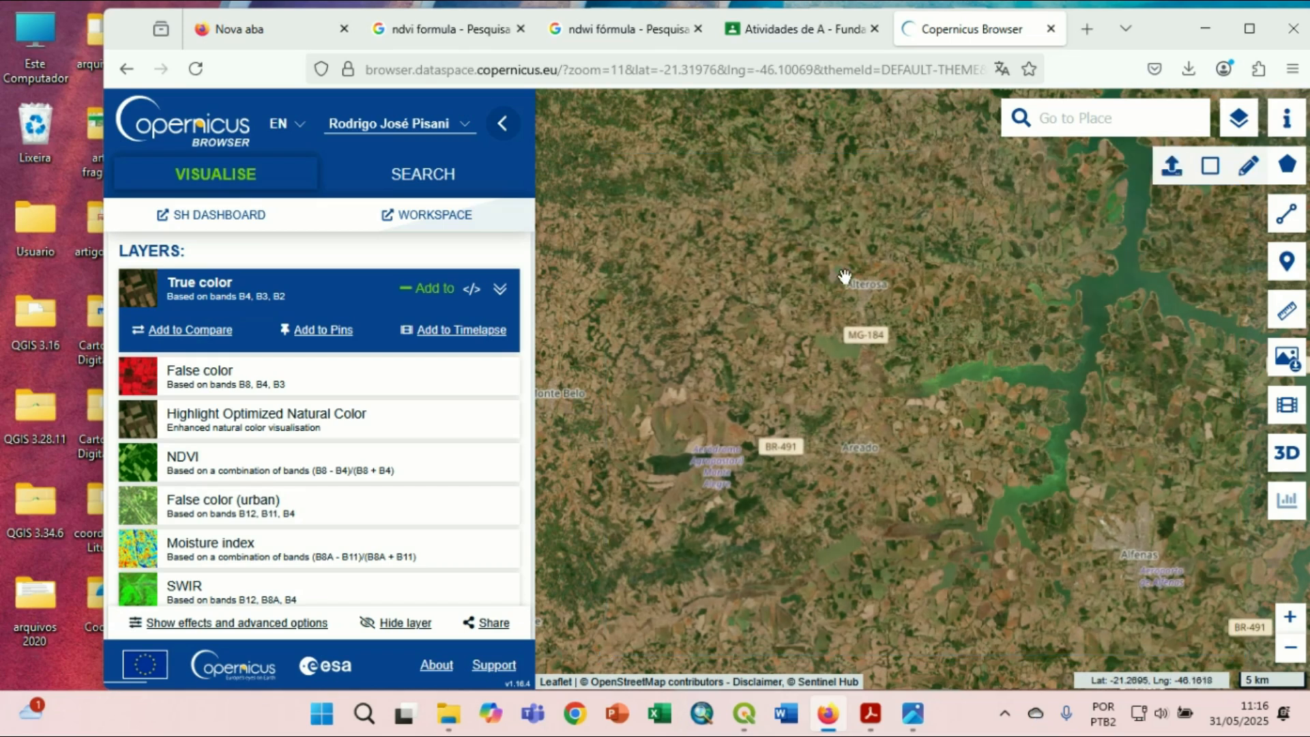
drag(874, 245, 894, 281)
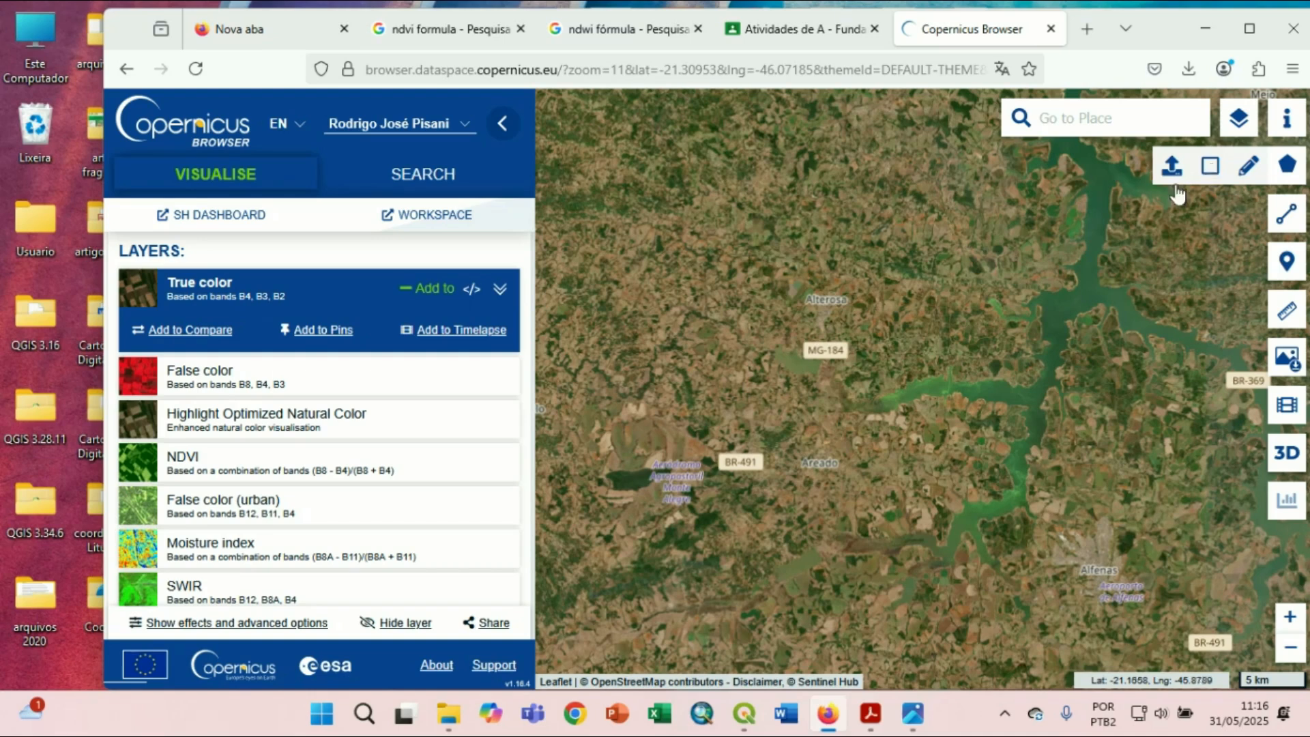
drag(1006, 247, 1008, 228)
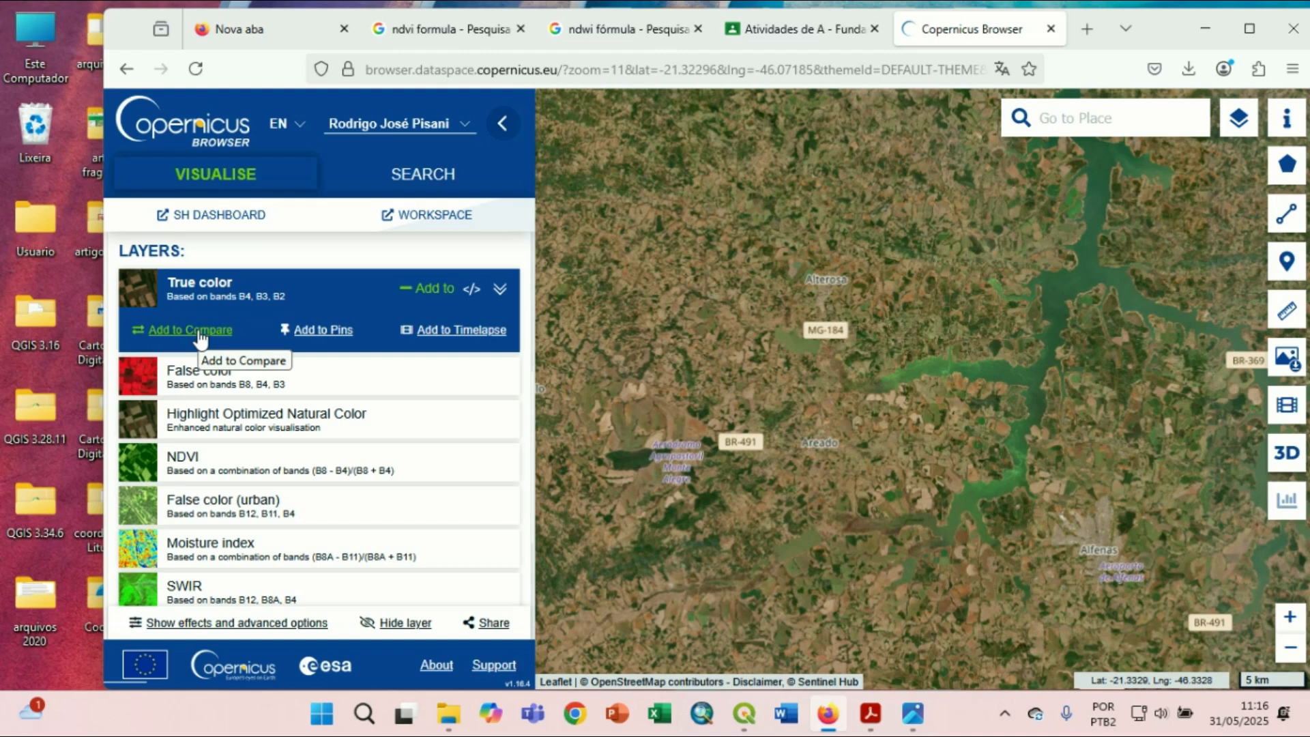
Display the False color layer and examine the reservoir arm near Areado up close.
click(209, 381)
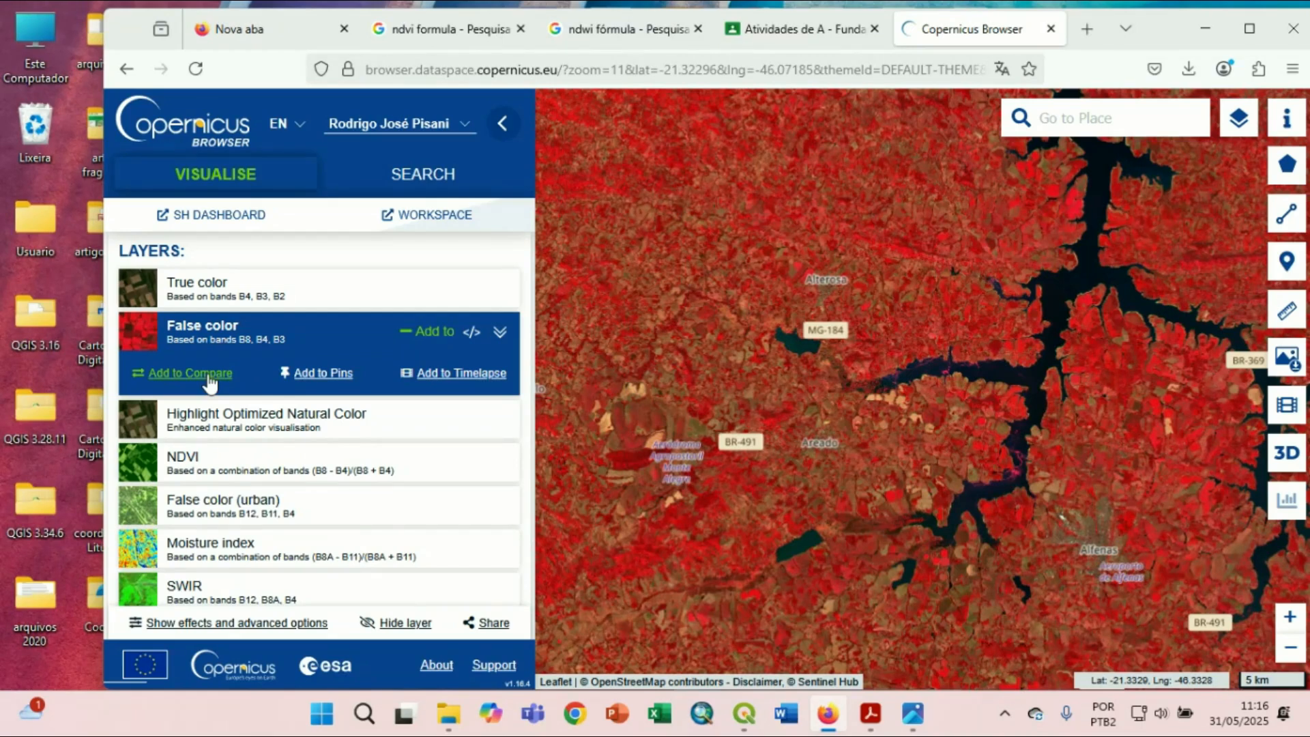
scroll(863, 377, up, 2)
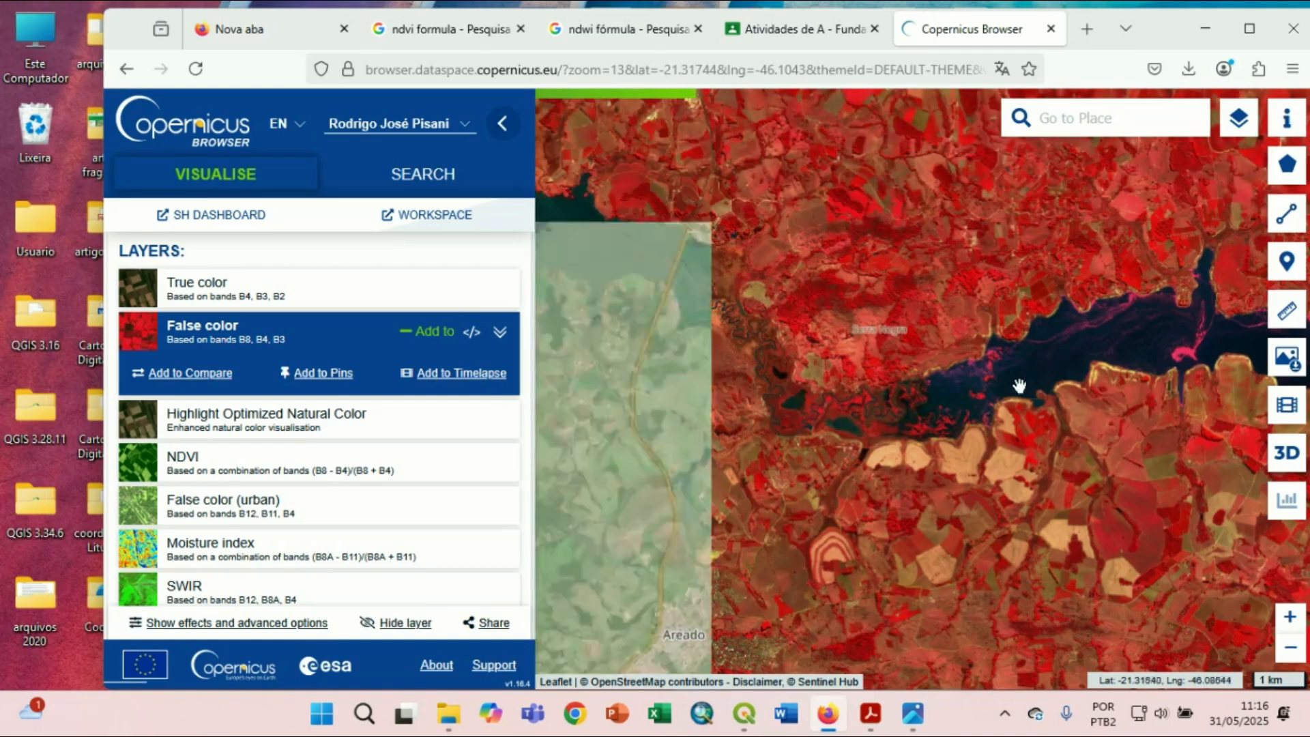
scroll(935, 412, down, 2)
drag(923, 446, 862, 400)
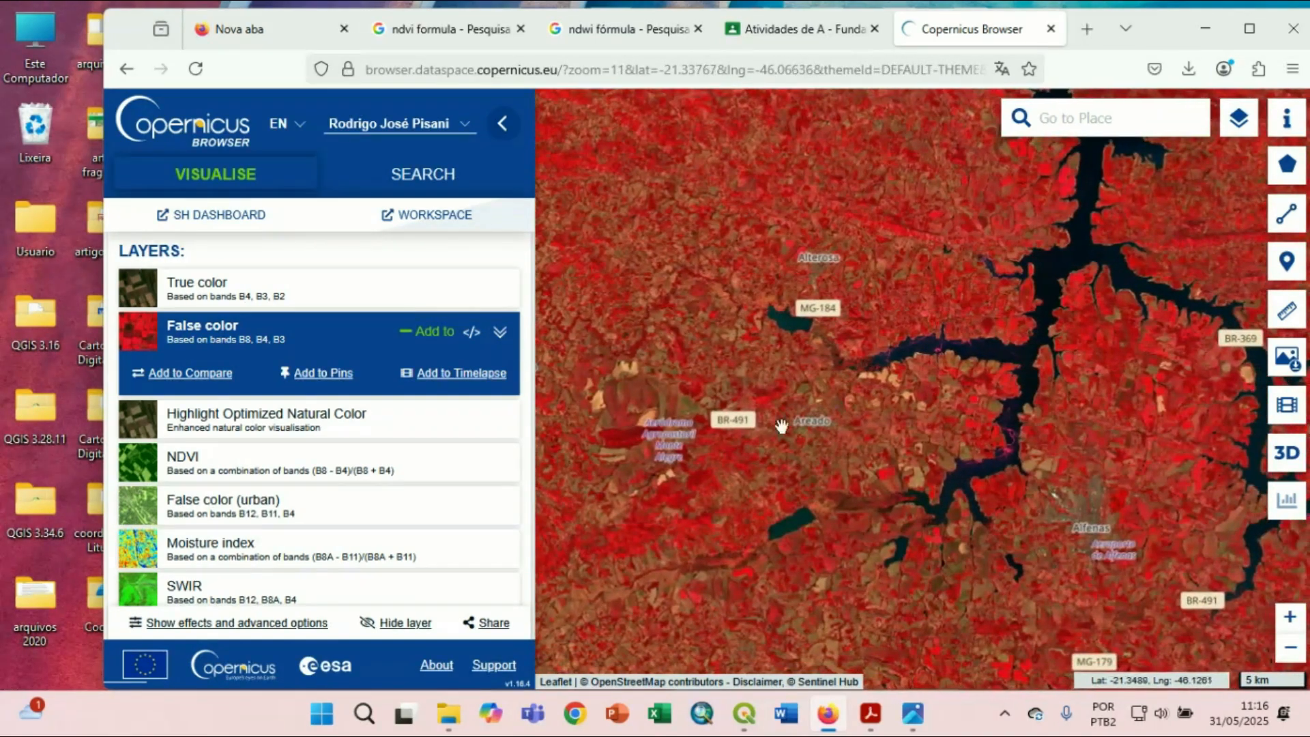
Preview the NDVI layer and switch the scene's visualisation to NDWI.
click(334, 468)
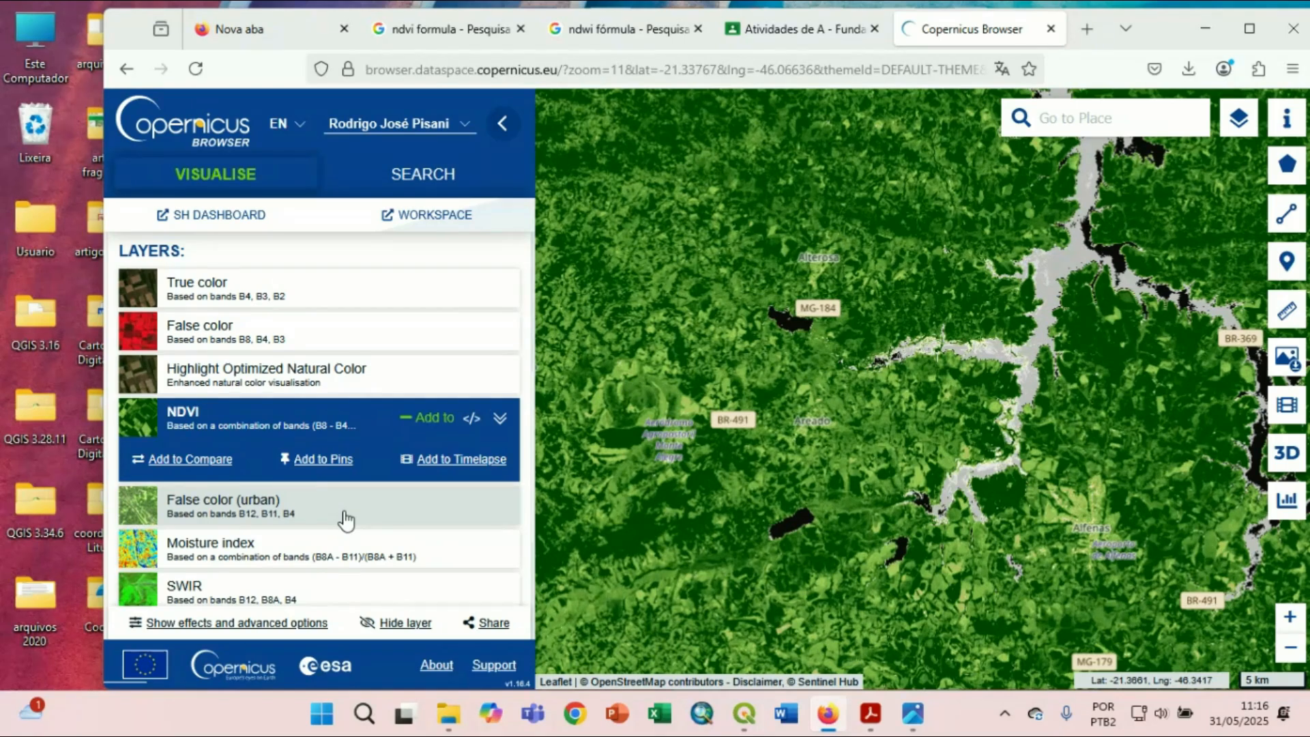
scroll(345, 519, down, 2)
scroll(341, 519, down, 2)
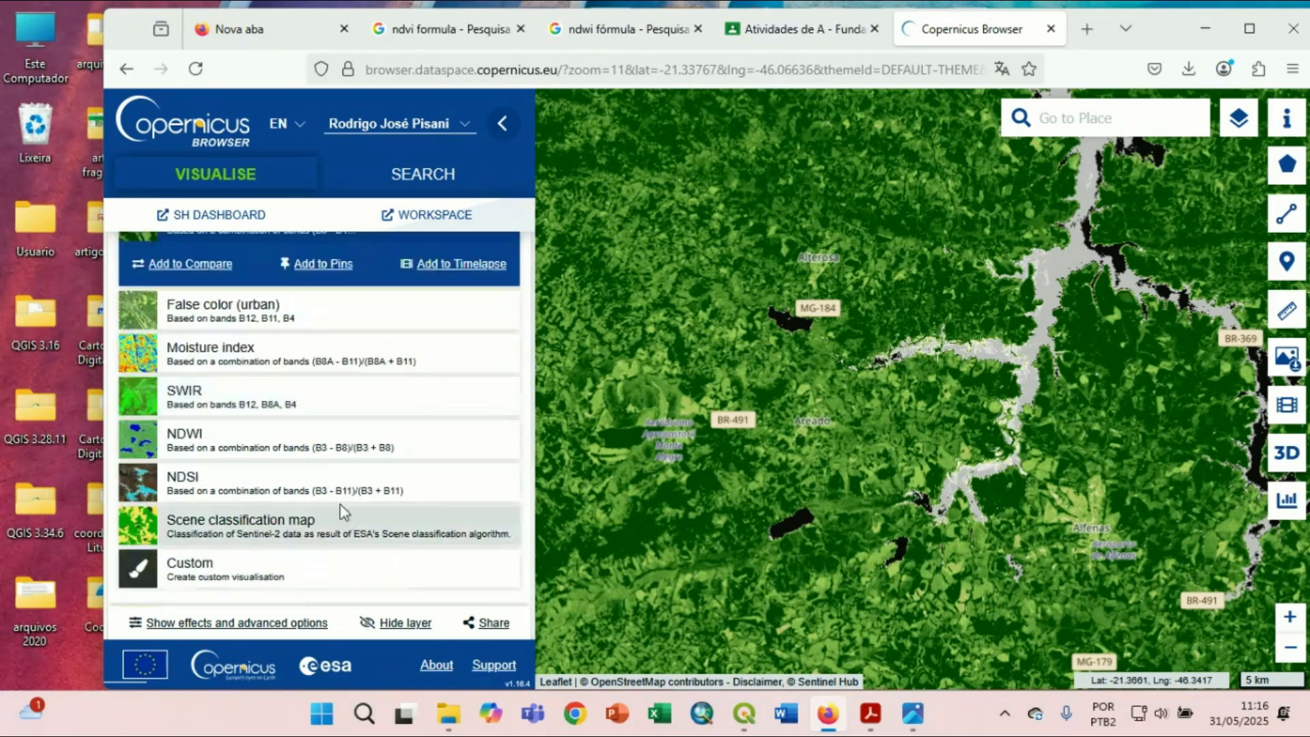
click(327, 450)
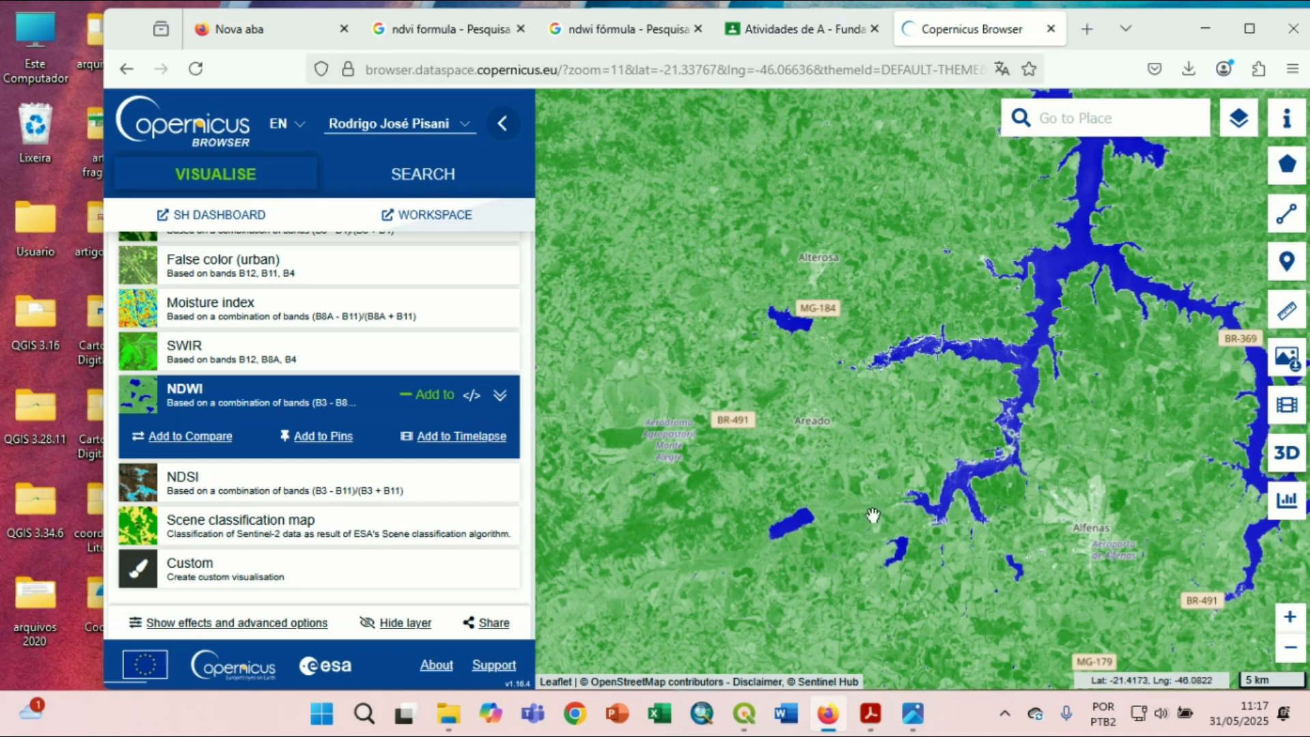
Preview the Scene classification map of the reservoir area and return the scene to the NDWI layer.
click(293, 531)
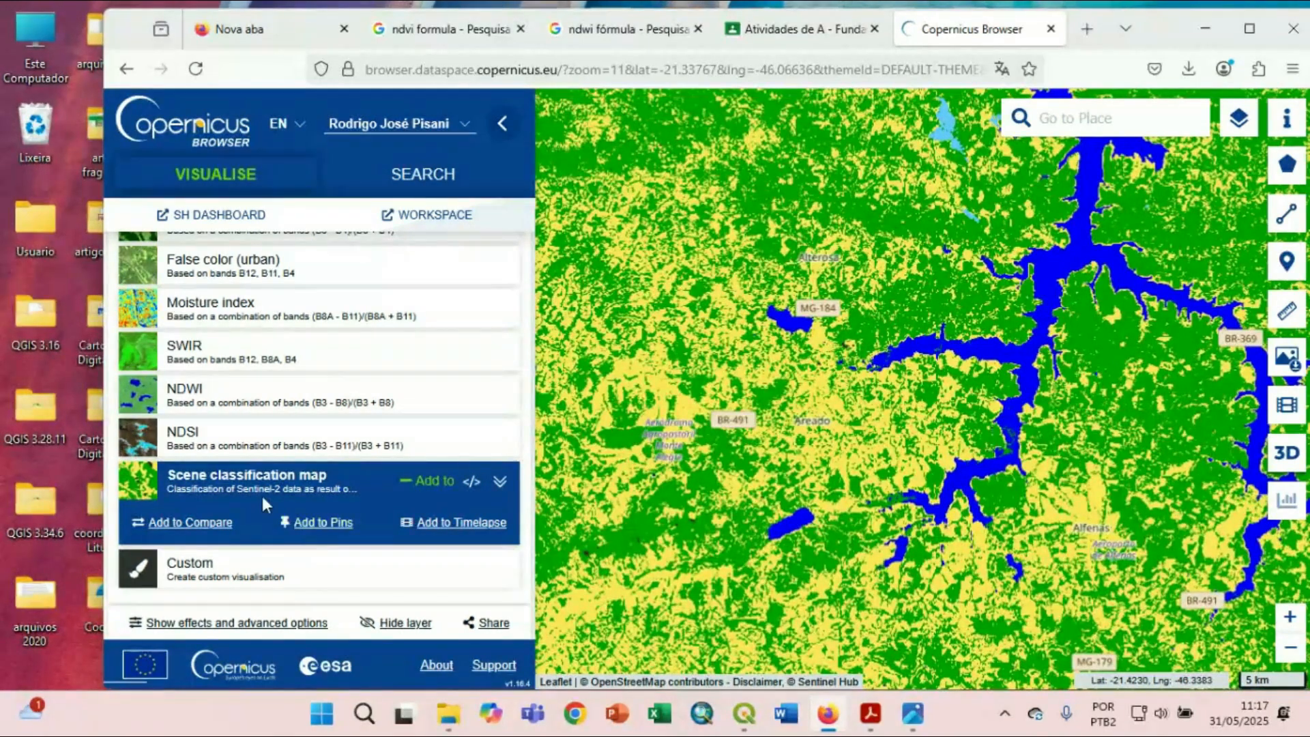
scroll(263, 492, down, 1)
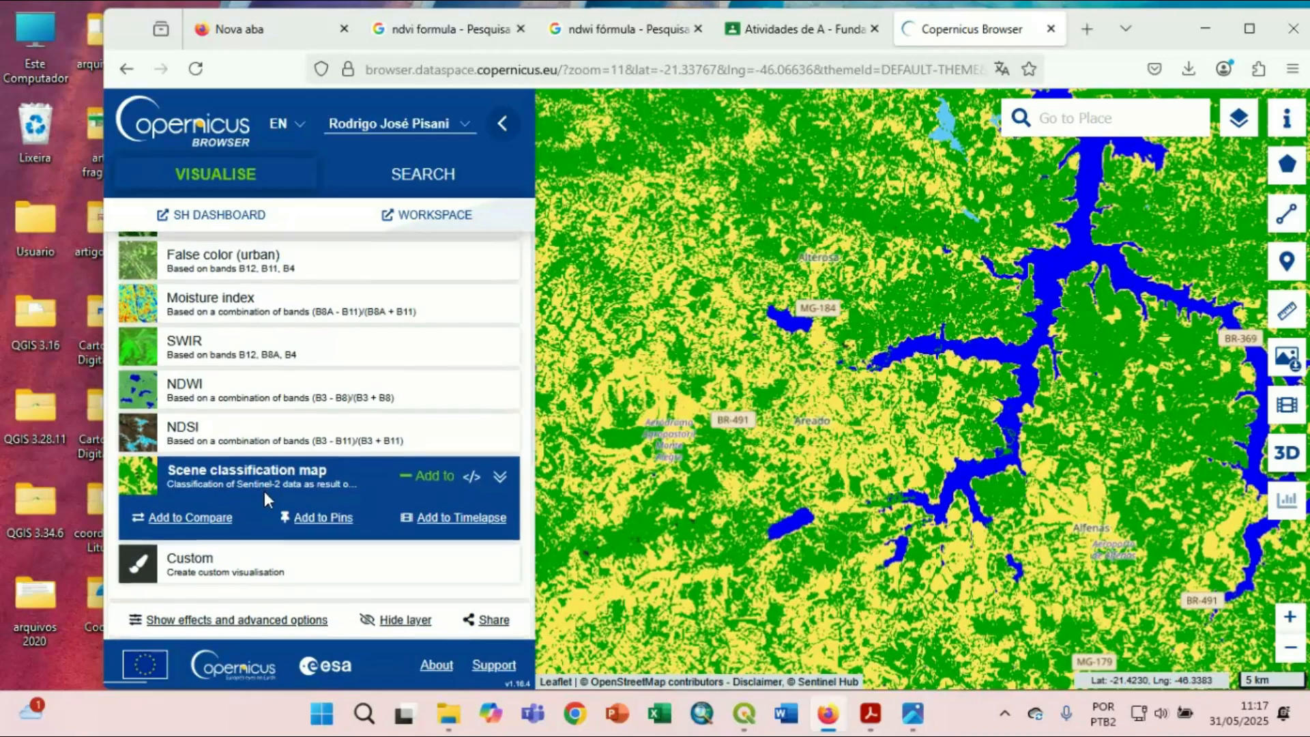
click(263, 389)
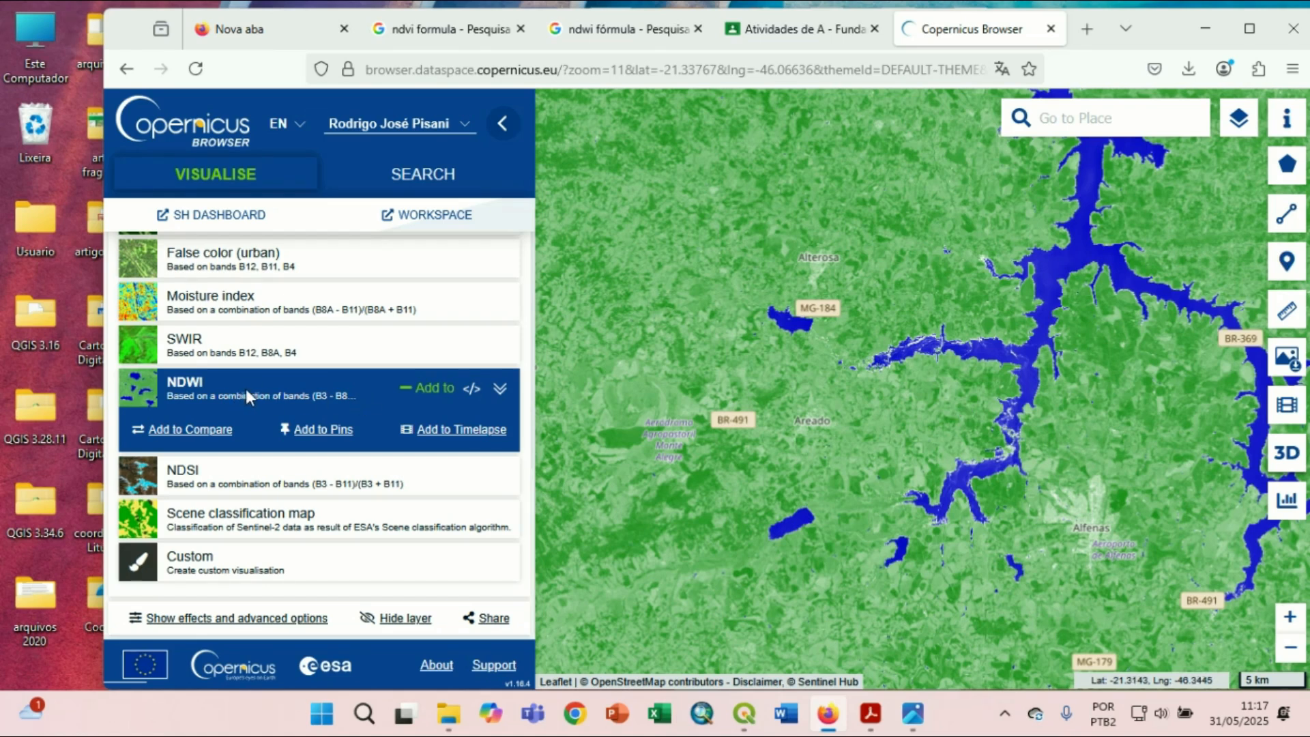
Add the NDWI layer dated 2021-07-05 to the comparison.
click(200, 431)
scroll(527, 415, up, 4)
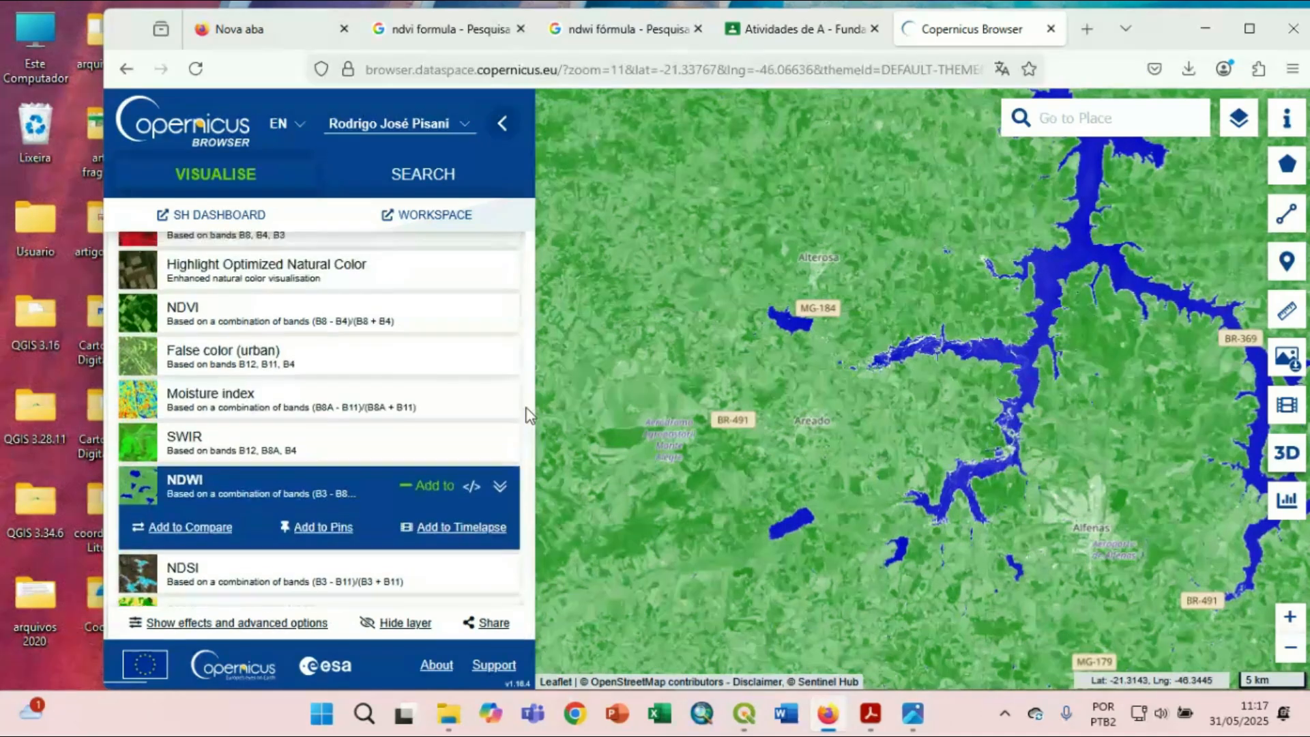
scroll(527, 415, down, 4)
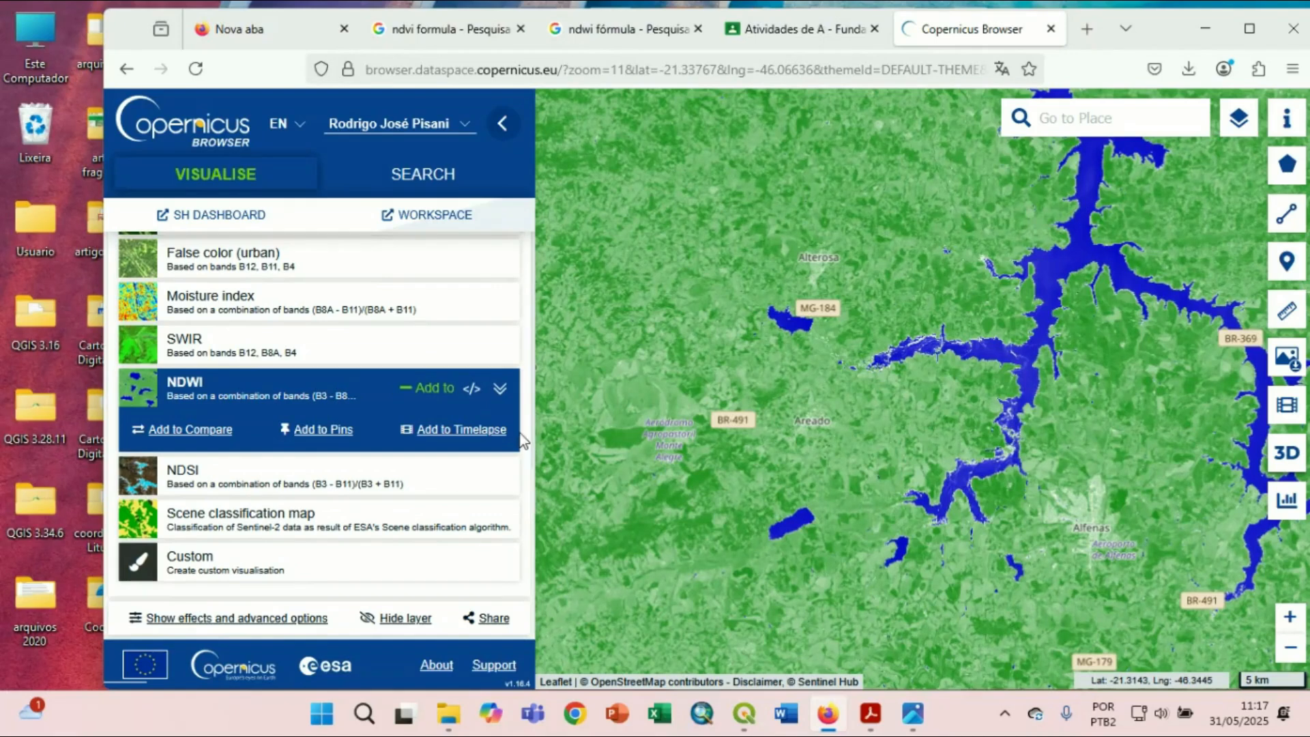
Check the reference image in the photo viewer for the two comparison dates, and return to Copernicus Browser.
scroll(520, 436, up, 7)
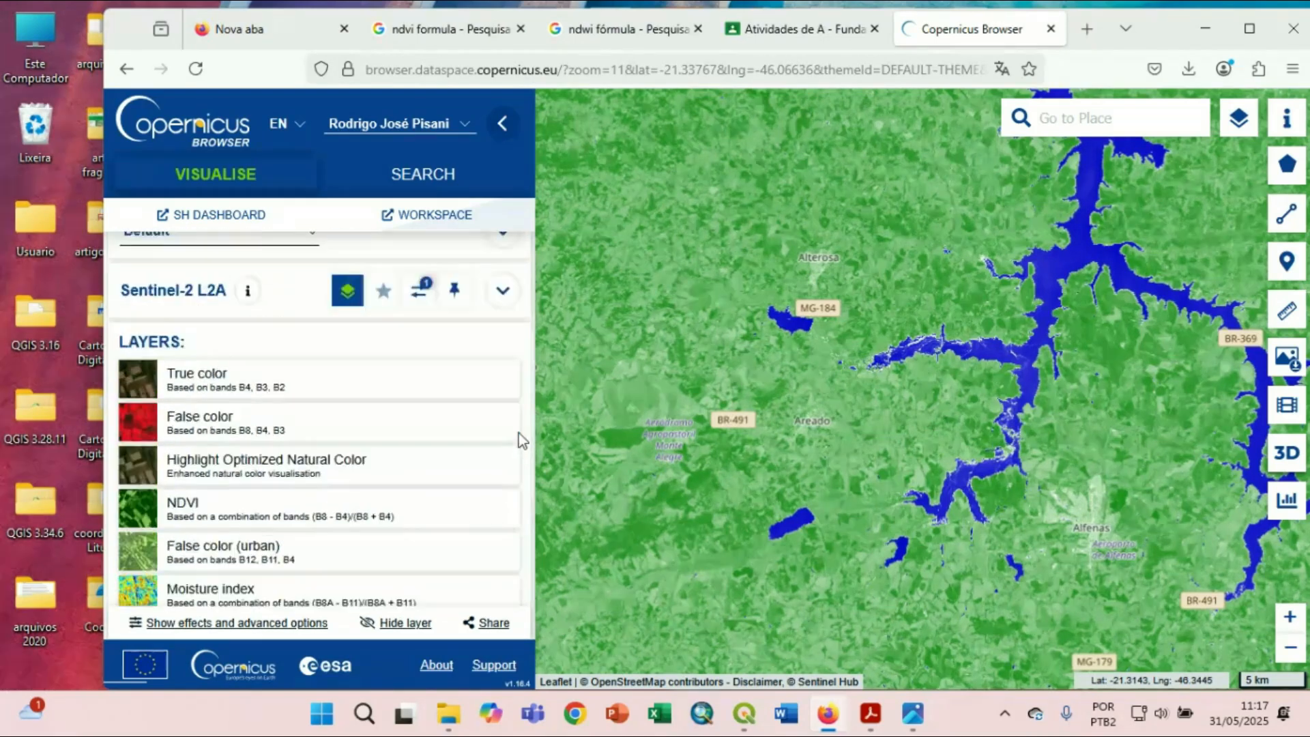
scroll(519, 433, up, 1)
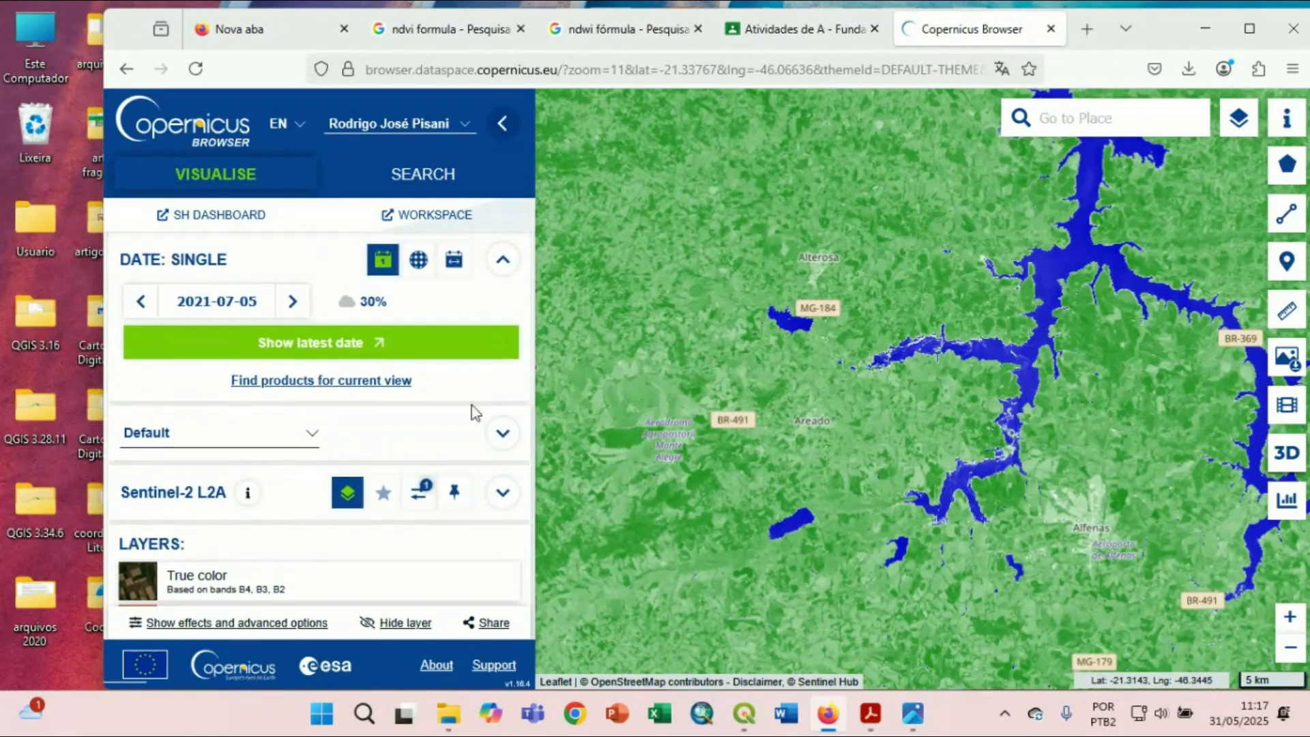
click(914, 720)
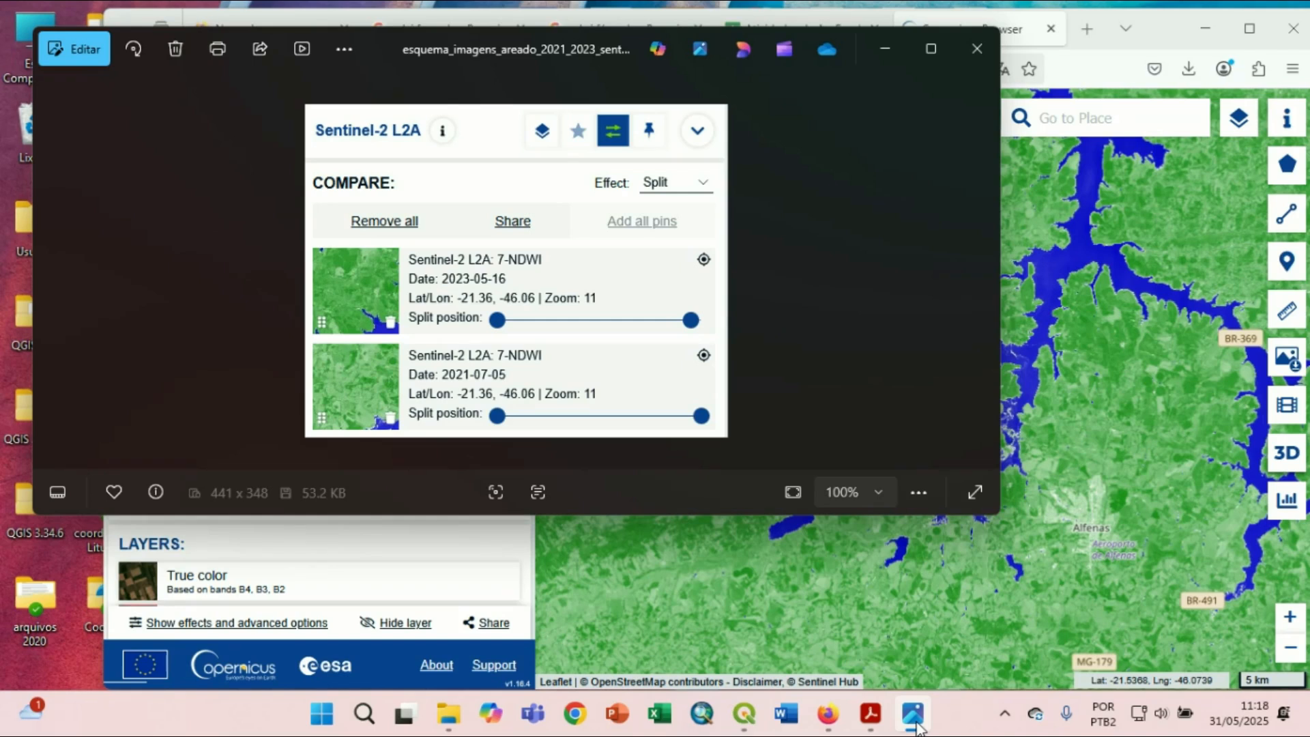
click(914, 722)
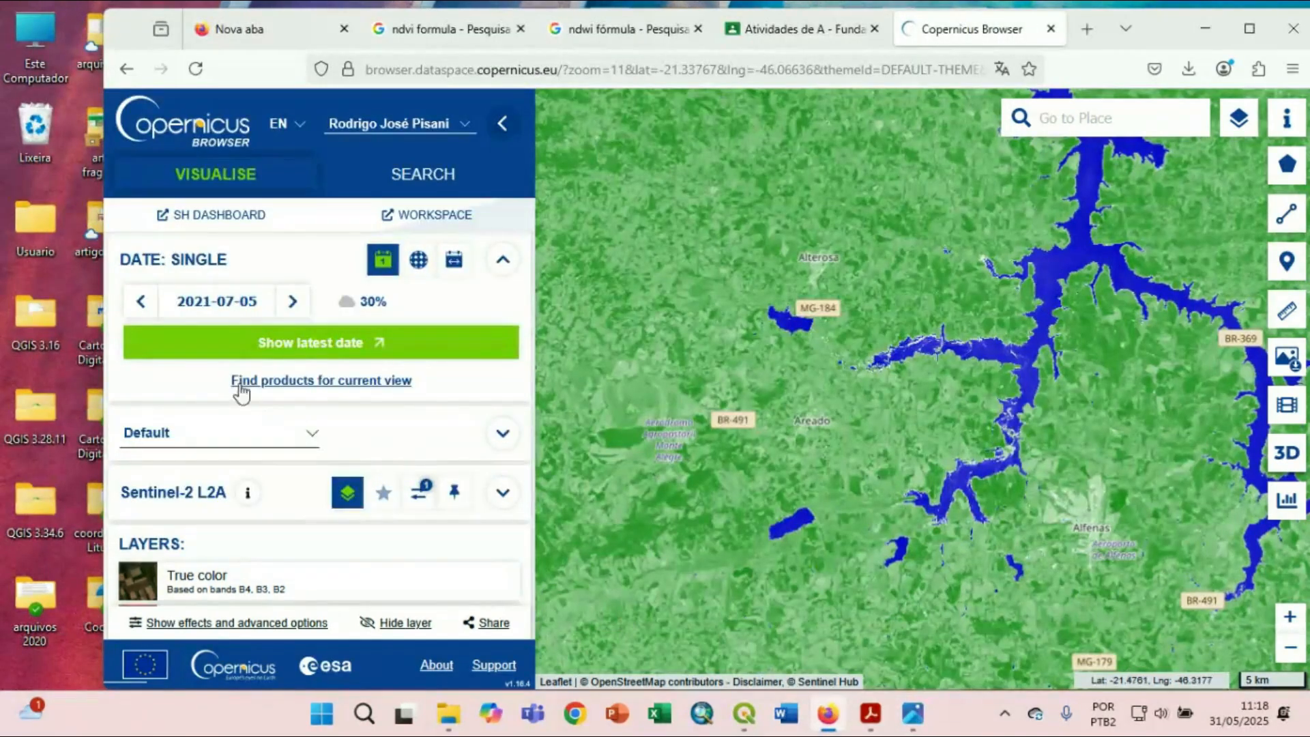
Set the scene date to 2023-05-16 and add its NDWI layer to the comparison.
click(235, 302)
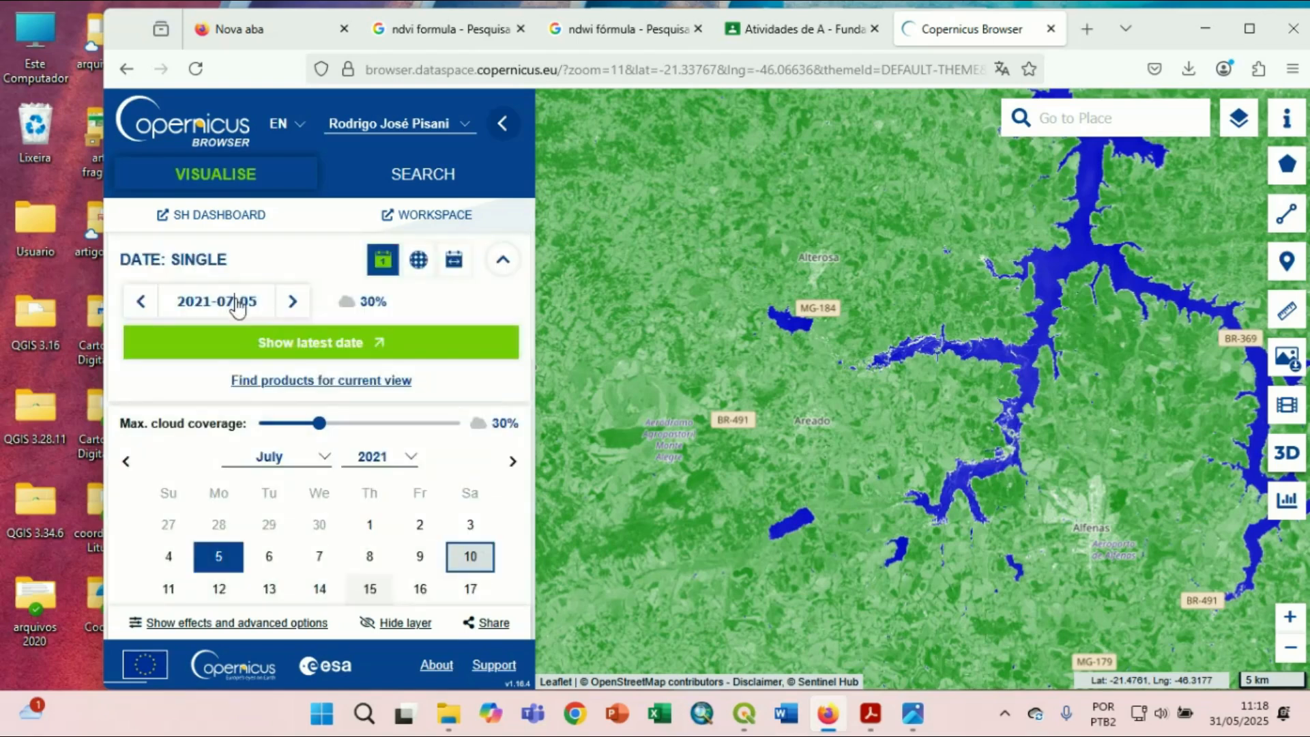
click(302, 459)
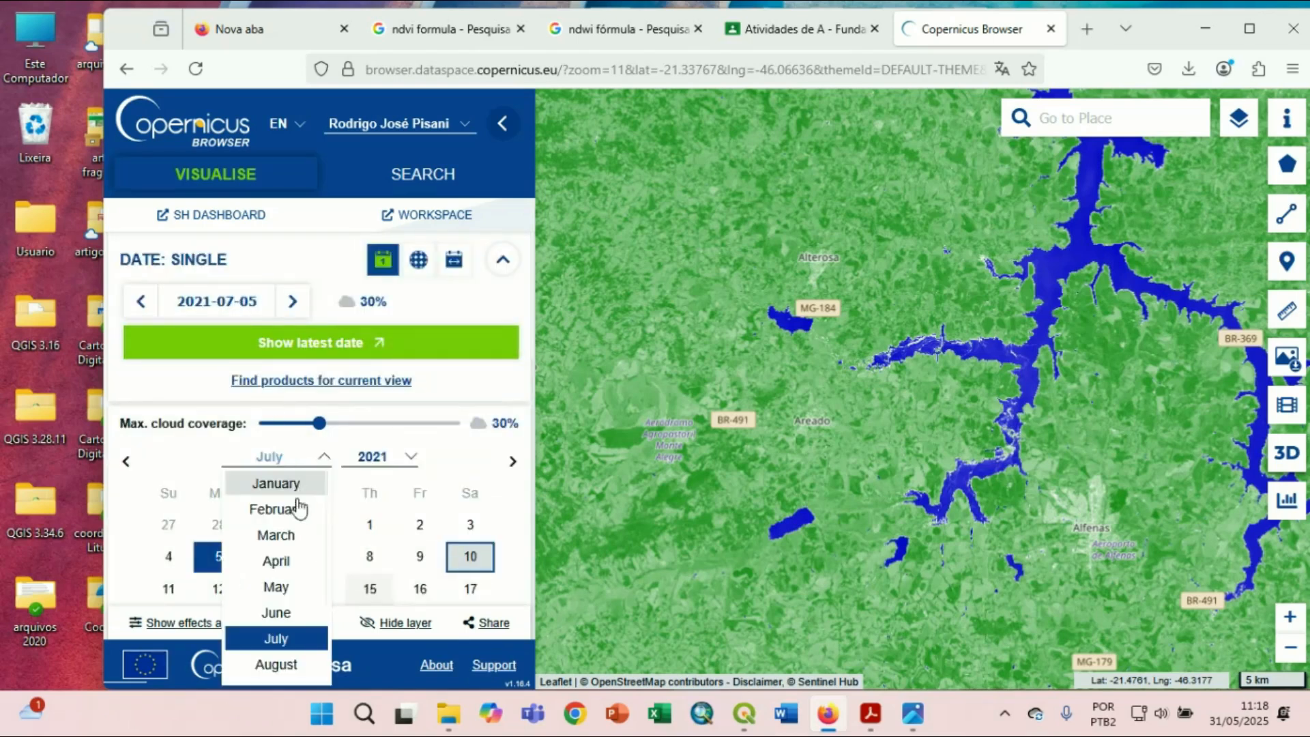
click(281, 586)
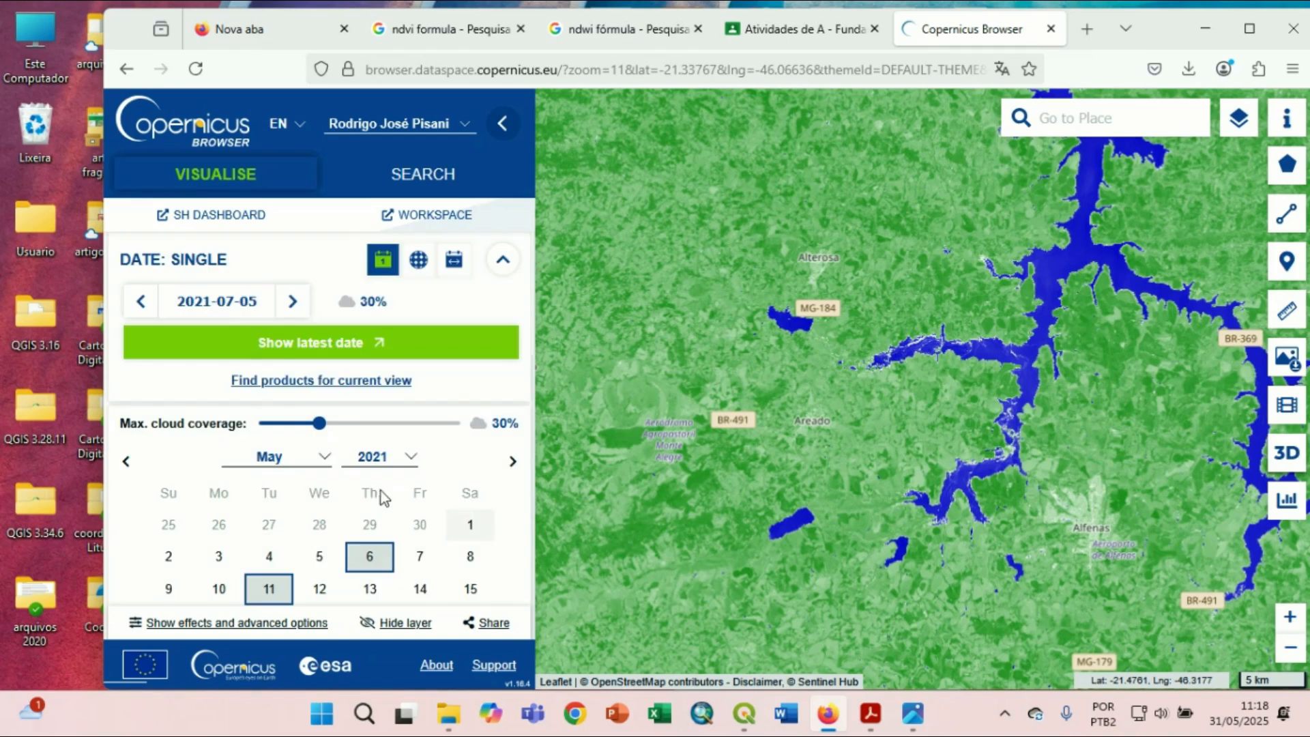
click(392, 462)
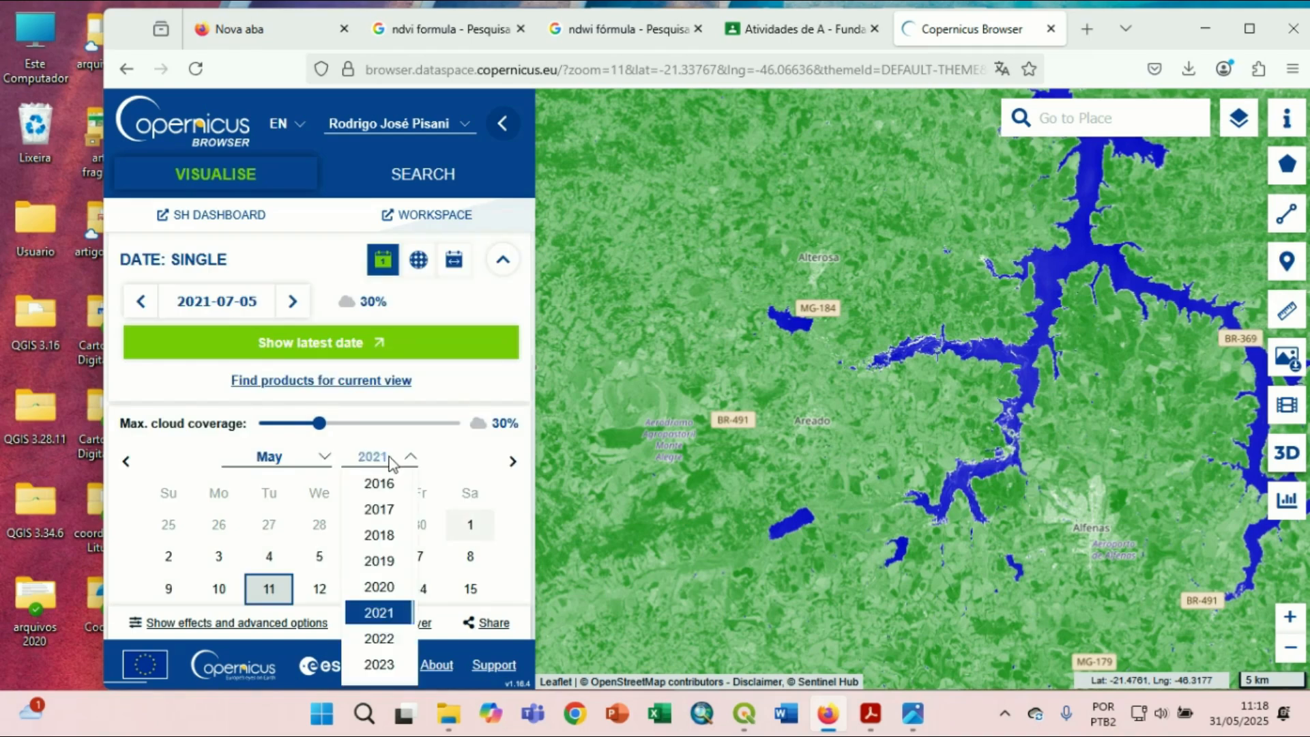
click(385, 663)
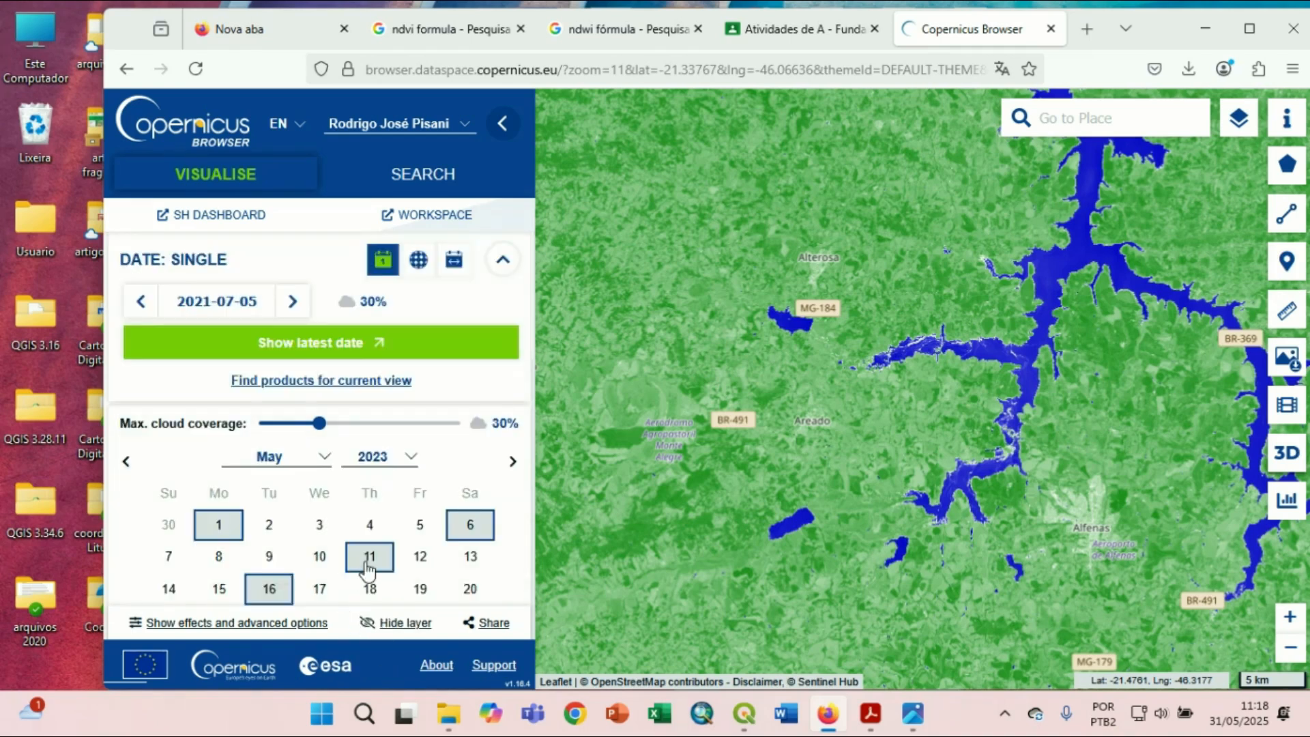
scroll(266, 598, down, 3)
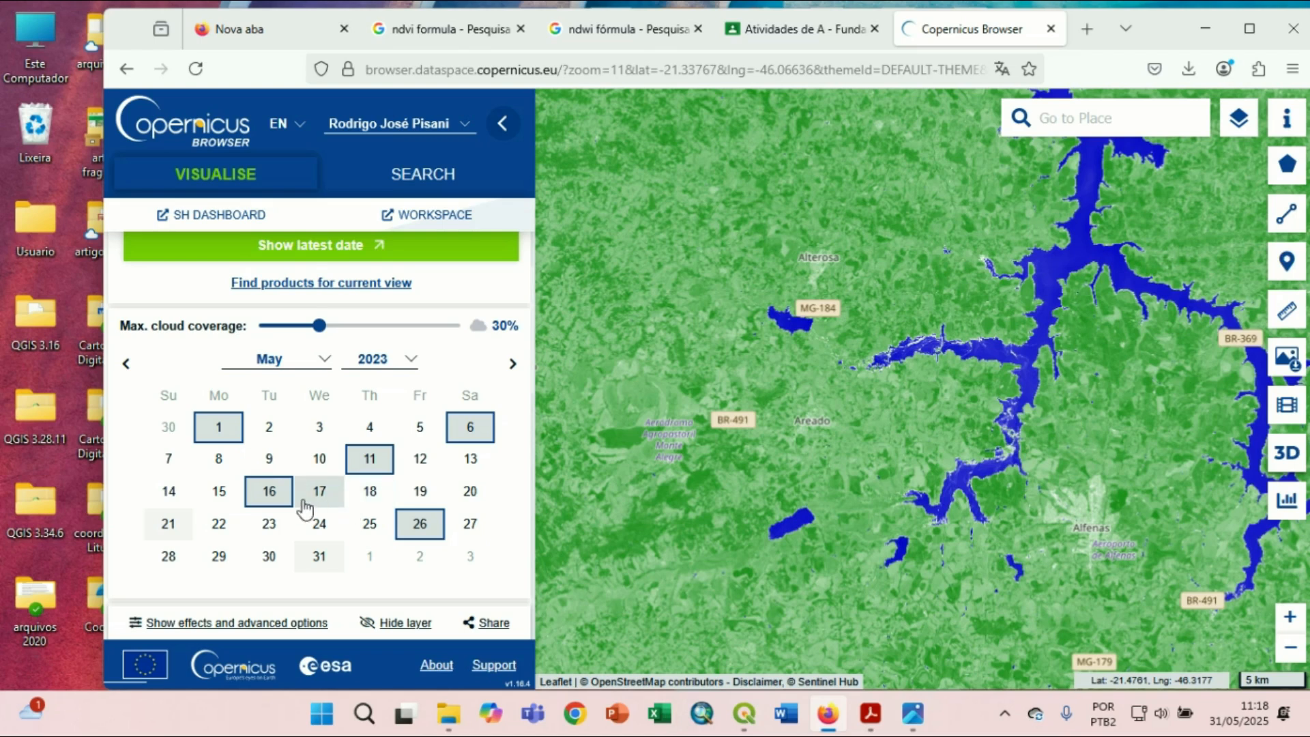
click(268, 493)
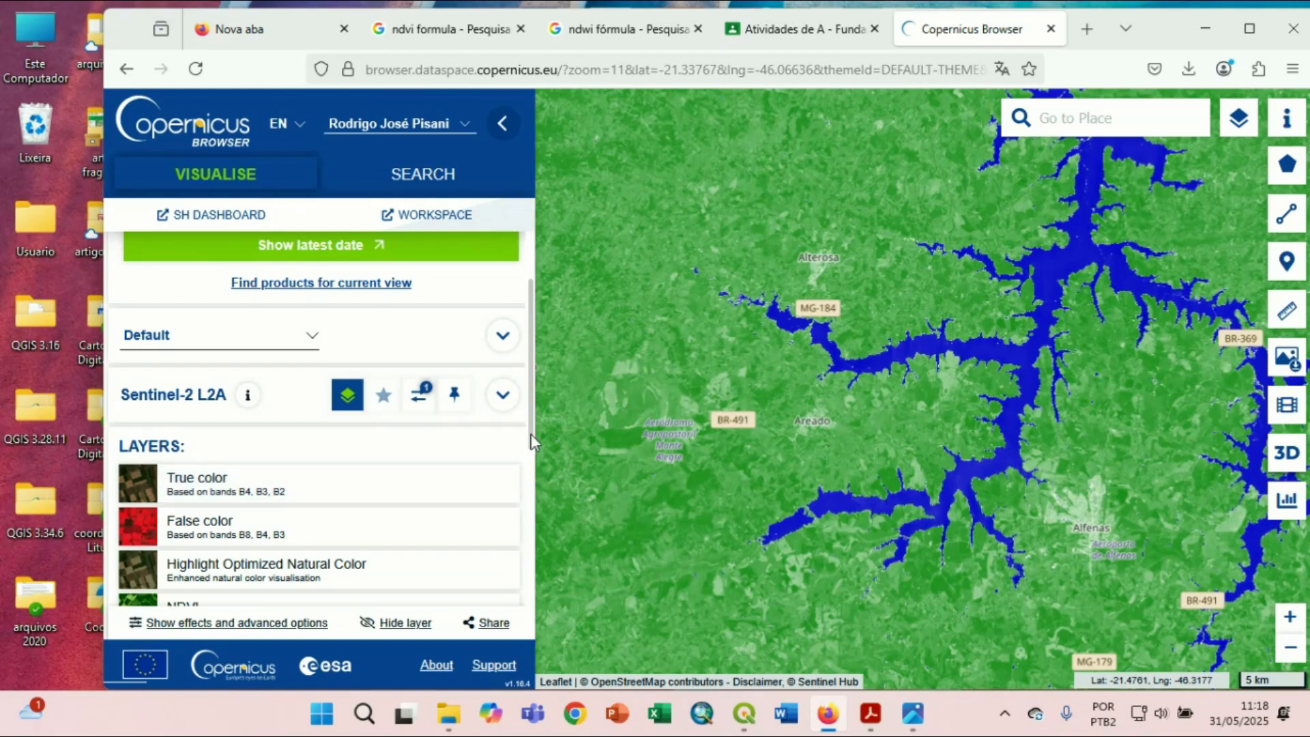
drag(530, 433, 514, 584)
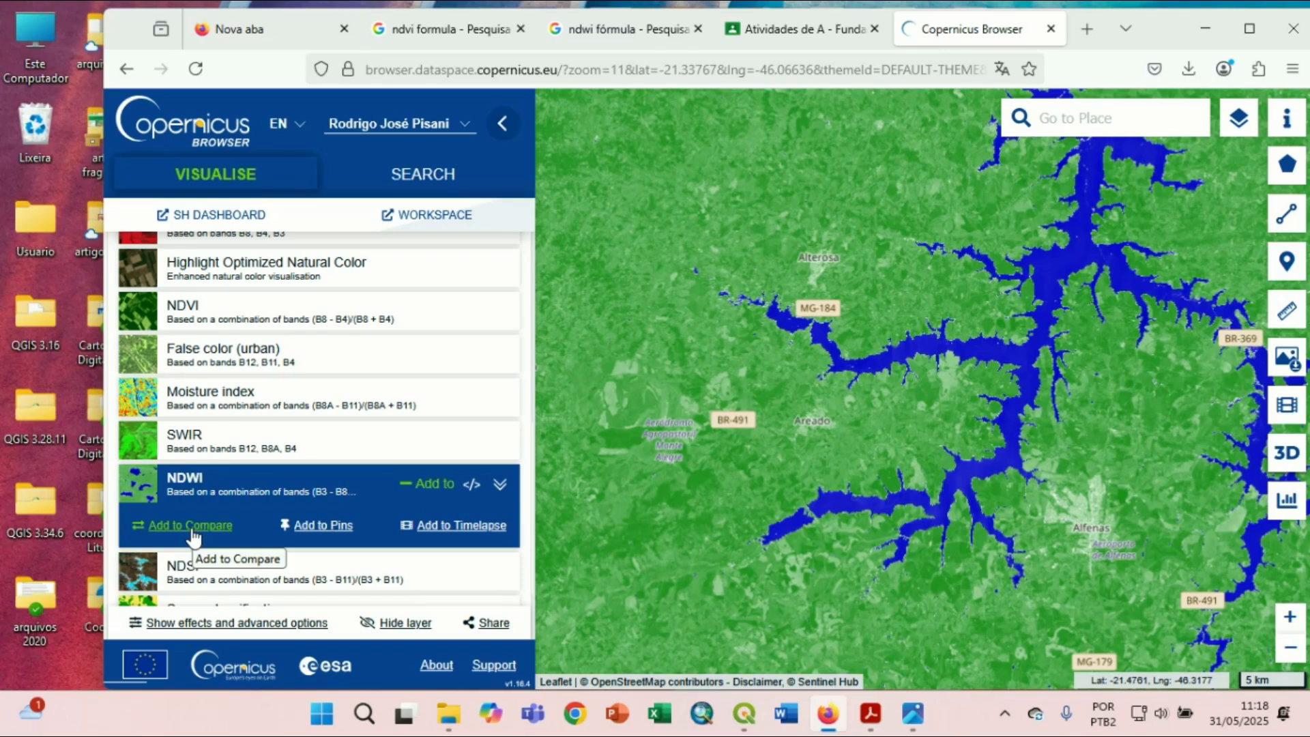
Preview the False color, True color and NDVI layers for 2023-05-16 and return to NDWI.
scroll(231, 342, up, 2)
click(228, 322)
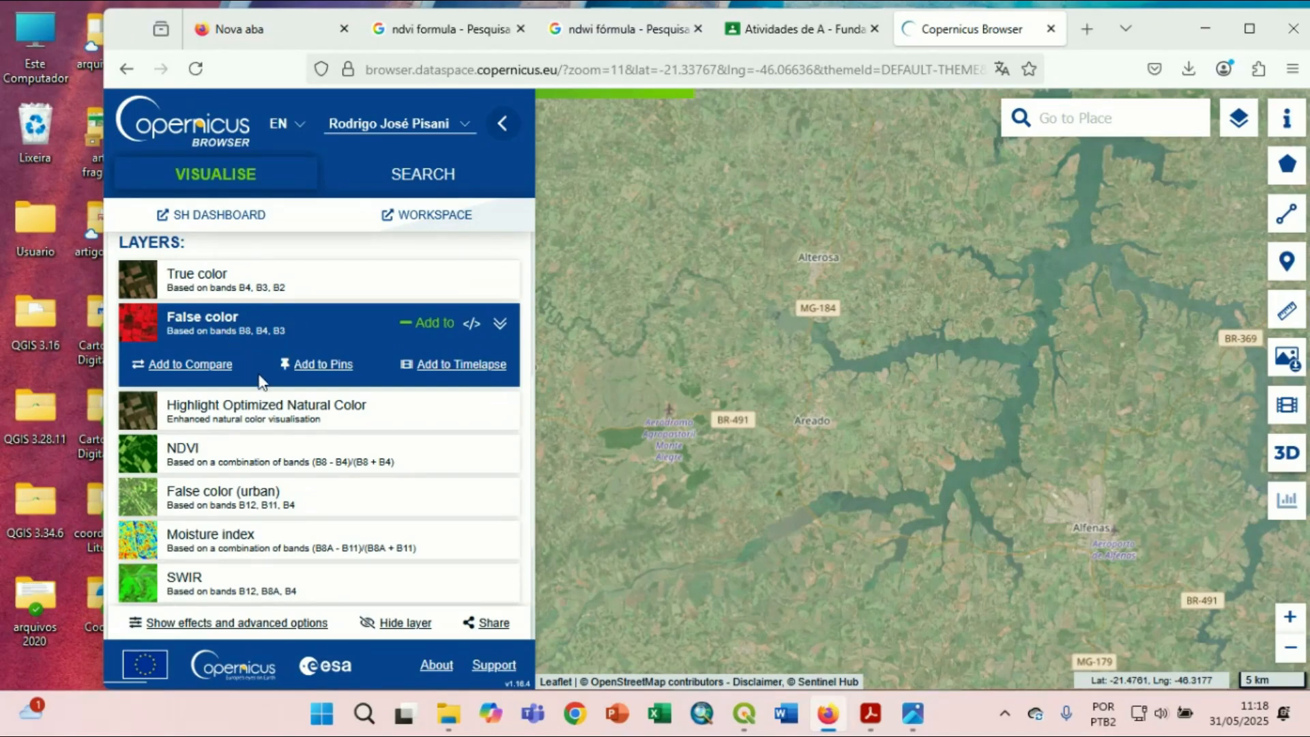
click(227, 274)
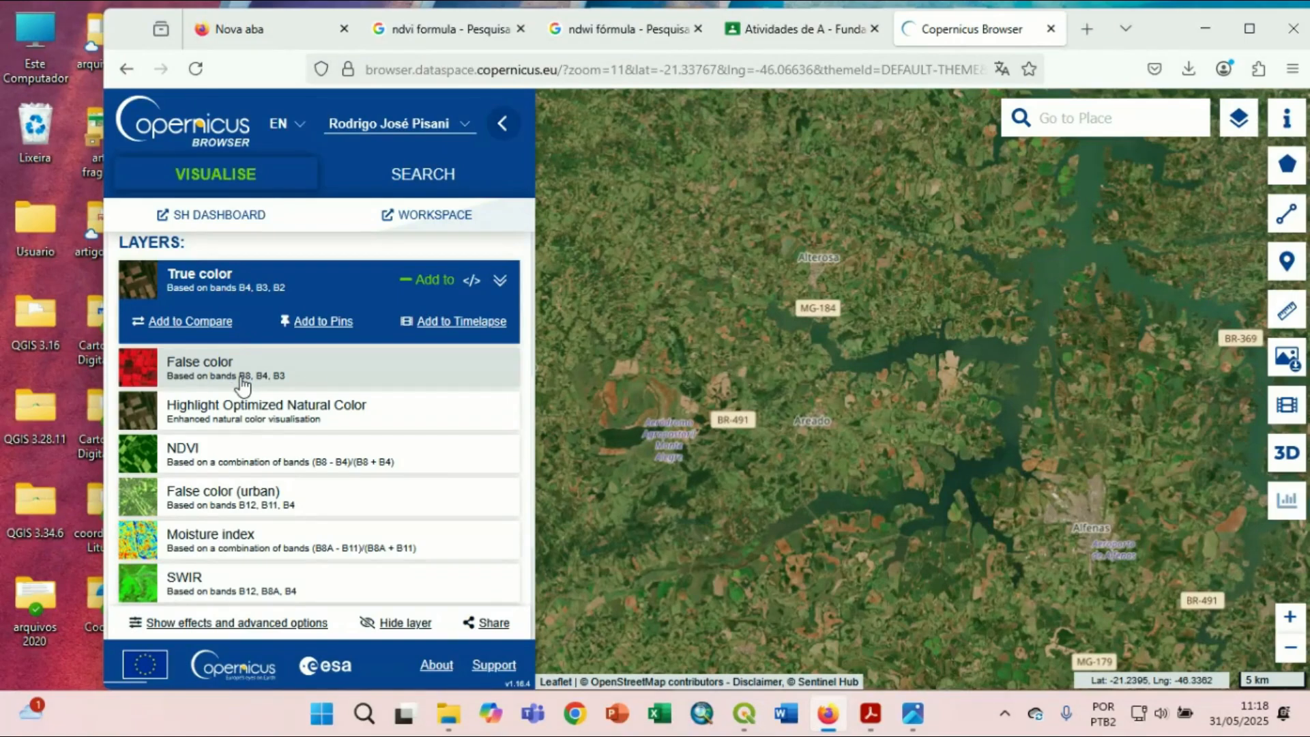
click(218, 457)
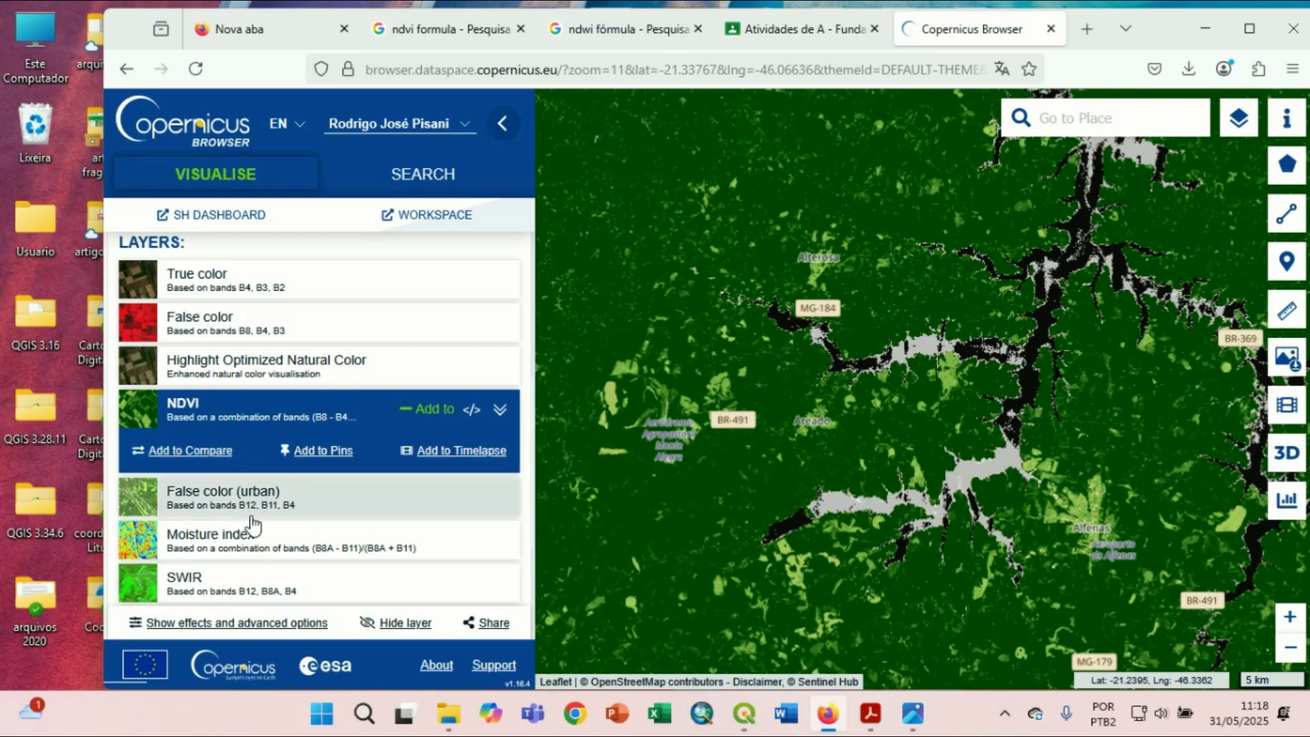
scroll(277, 503, down, 2)
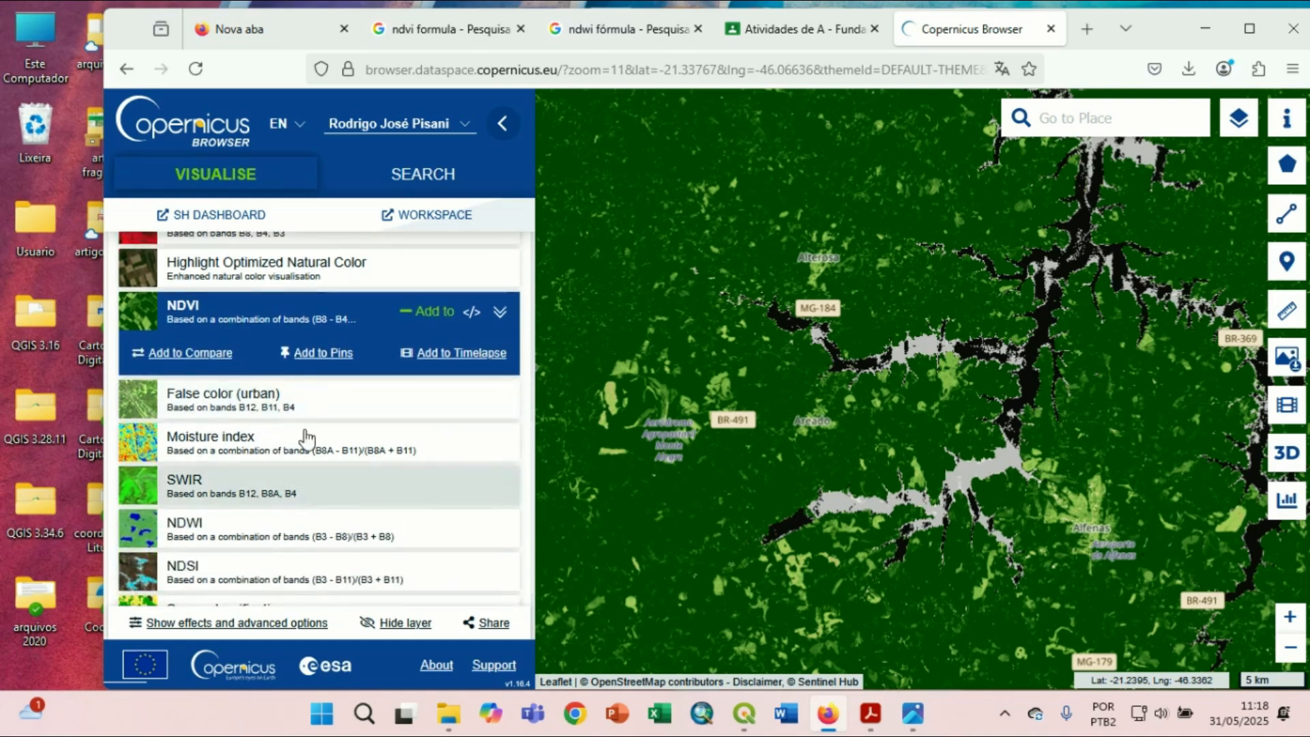
scroll(321, 426, down, 2)
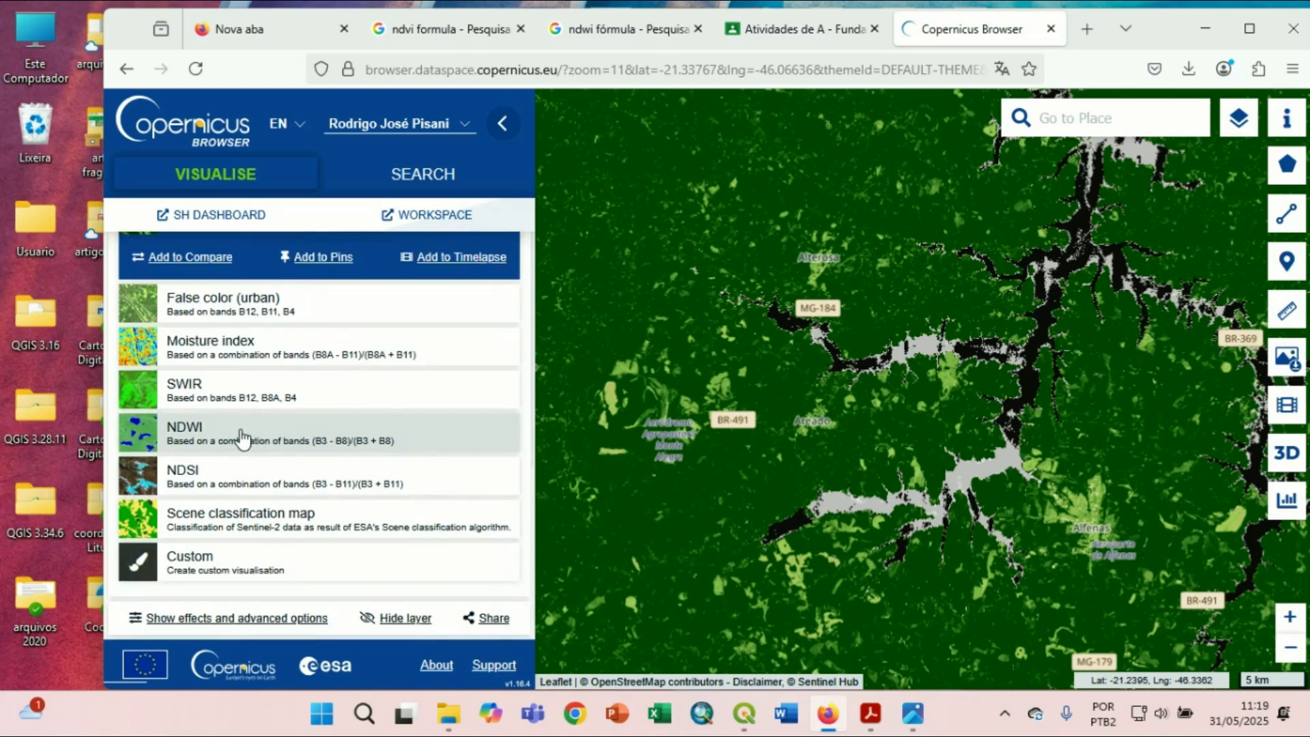
click(239, 438)
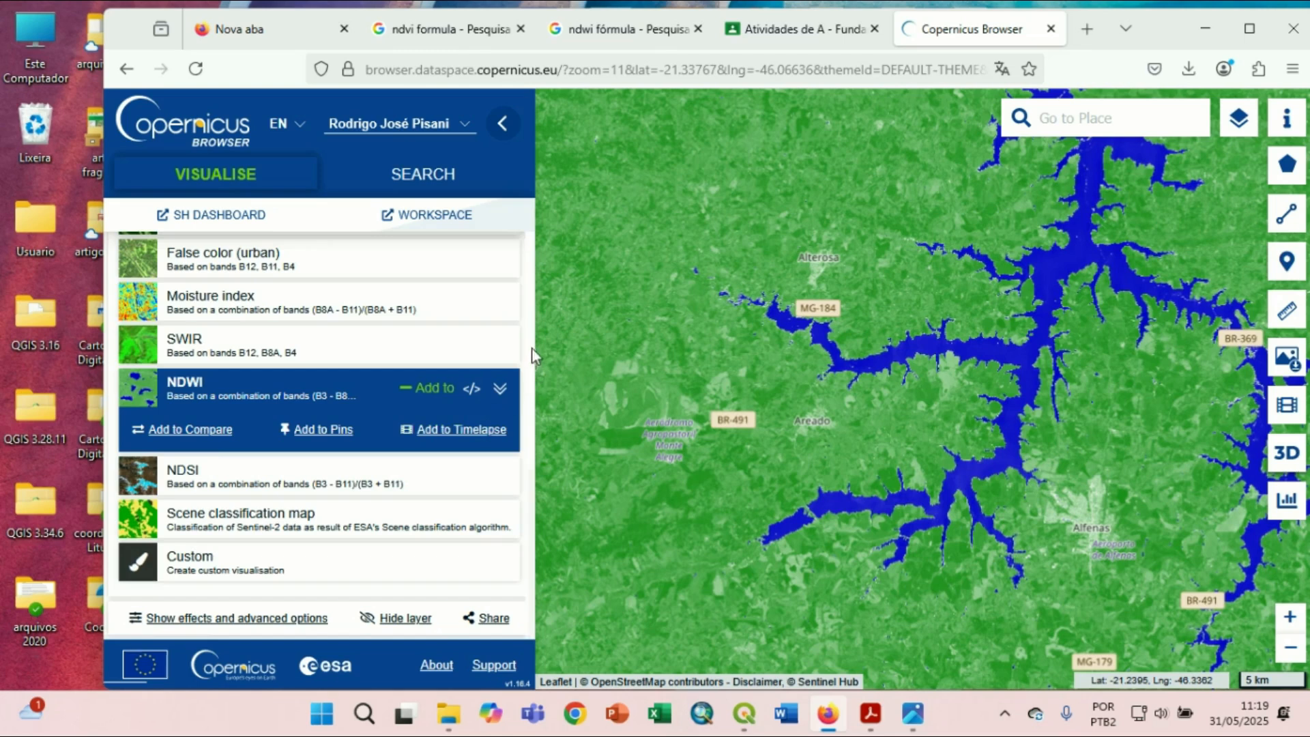
Open the comparison of the two NDWI layers and narrow the 2023-05-16 layer's split to about 70% of the view.
scroll(409, 457, up, 8)
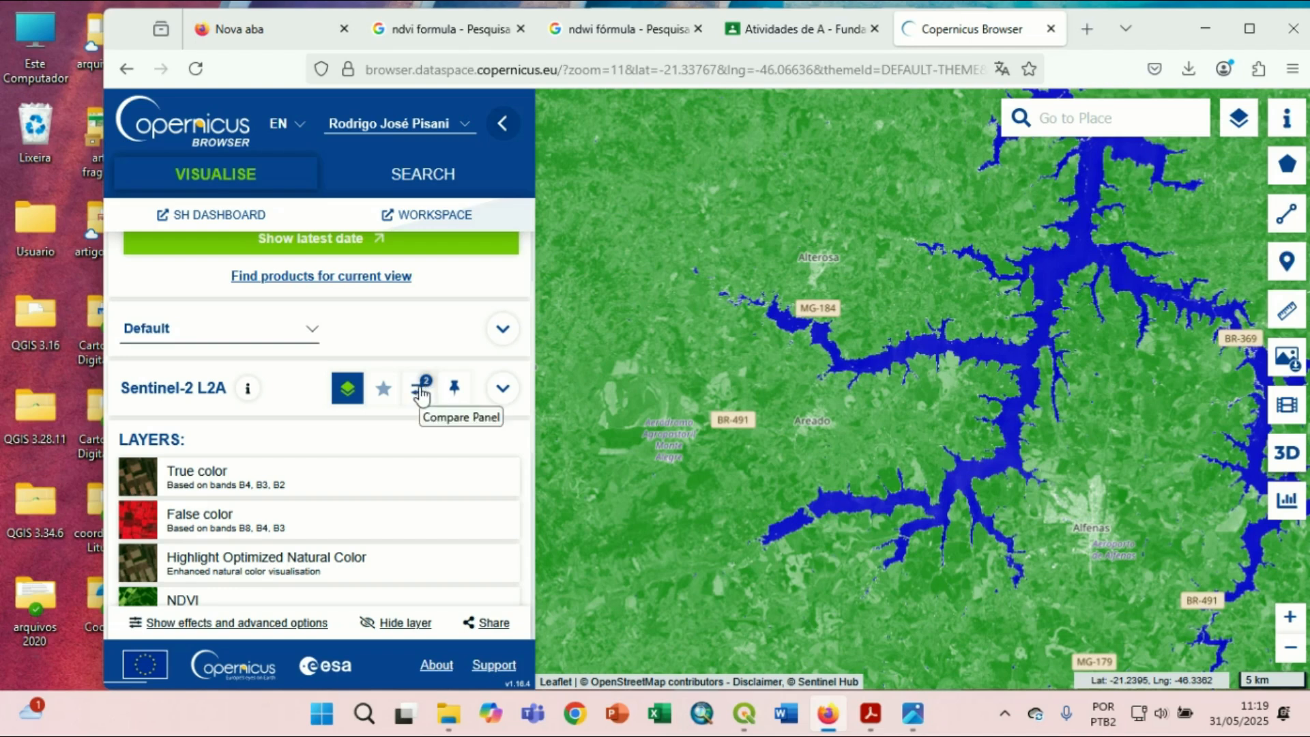
click(421, 393)
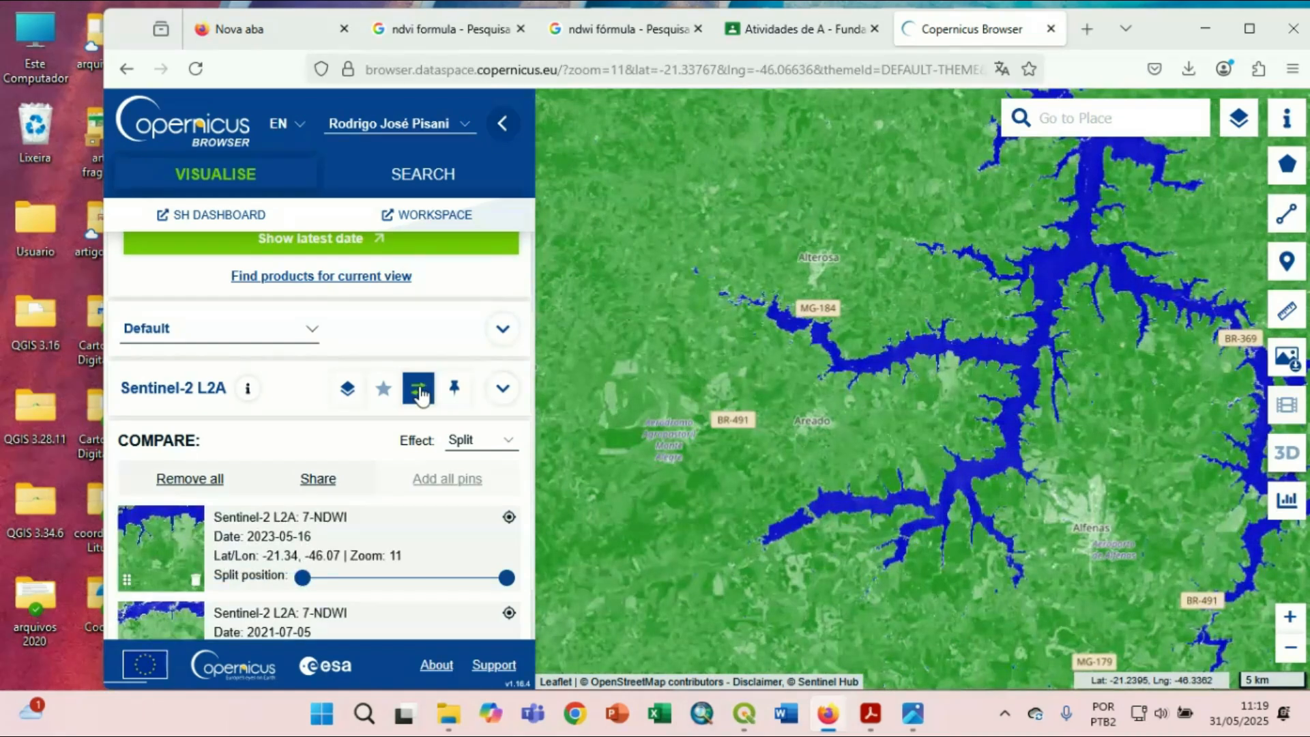
scroll(526, 428, down, 2)
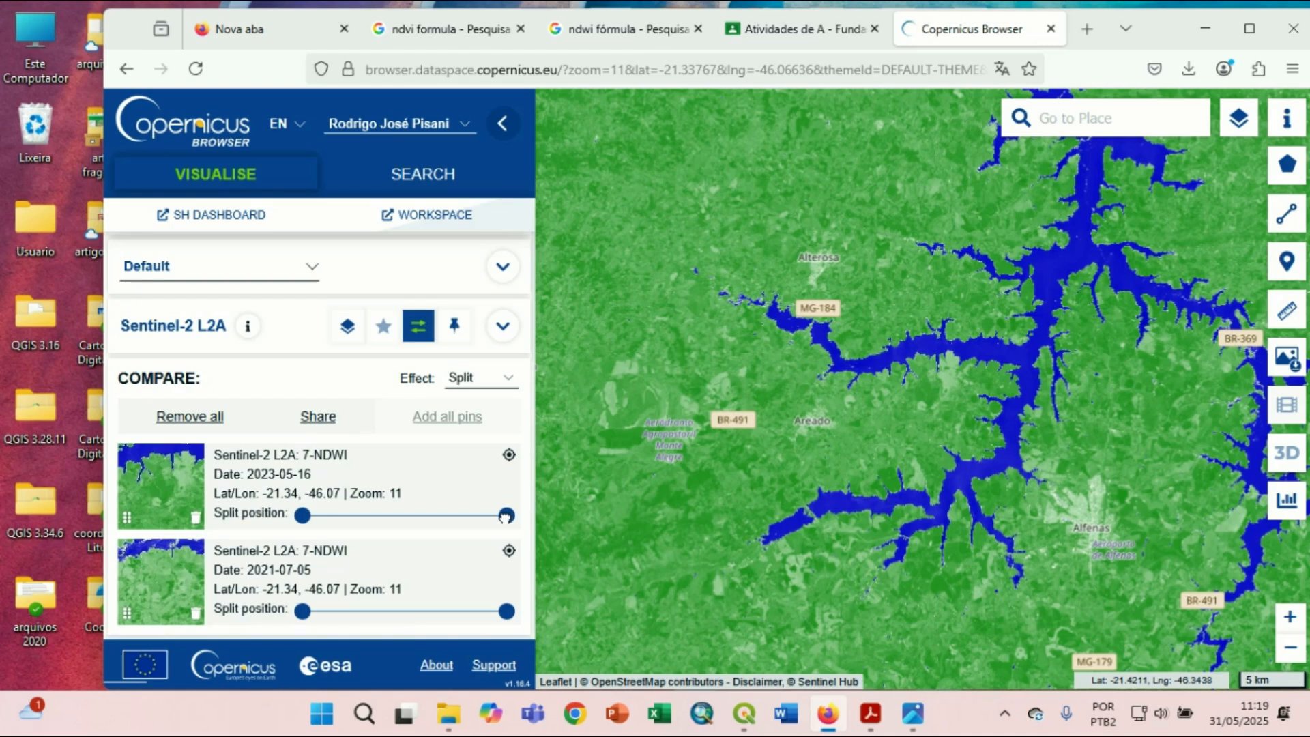
drag(506, 516, 451, 563)
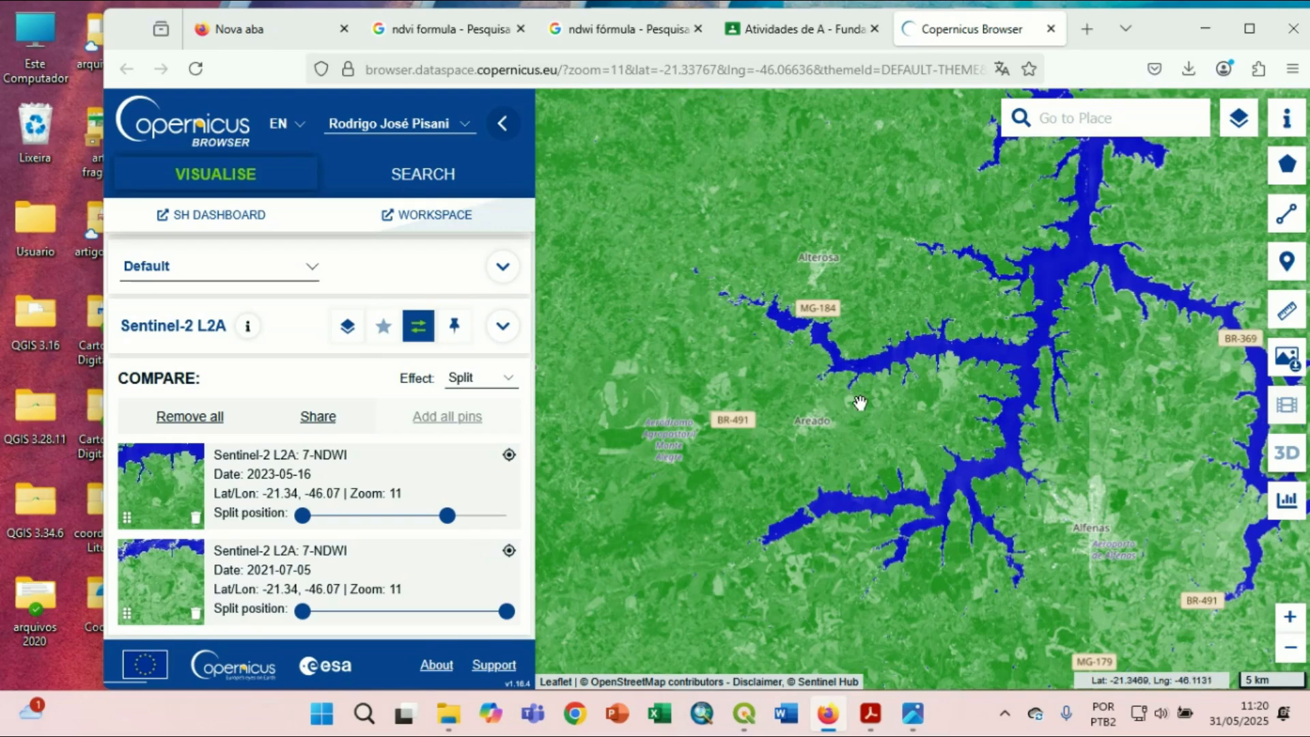
Examine the reservoir arm north of Areado up close, shifting the 2023-05-16 layer's split to compare both dates.
scroll(860, 403, up, 2)
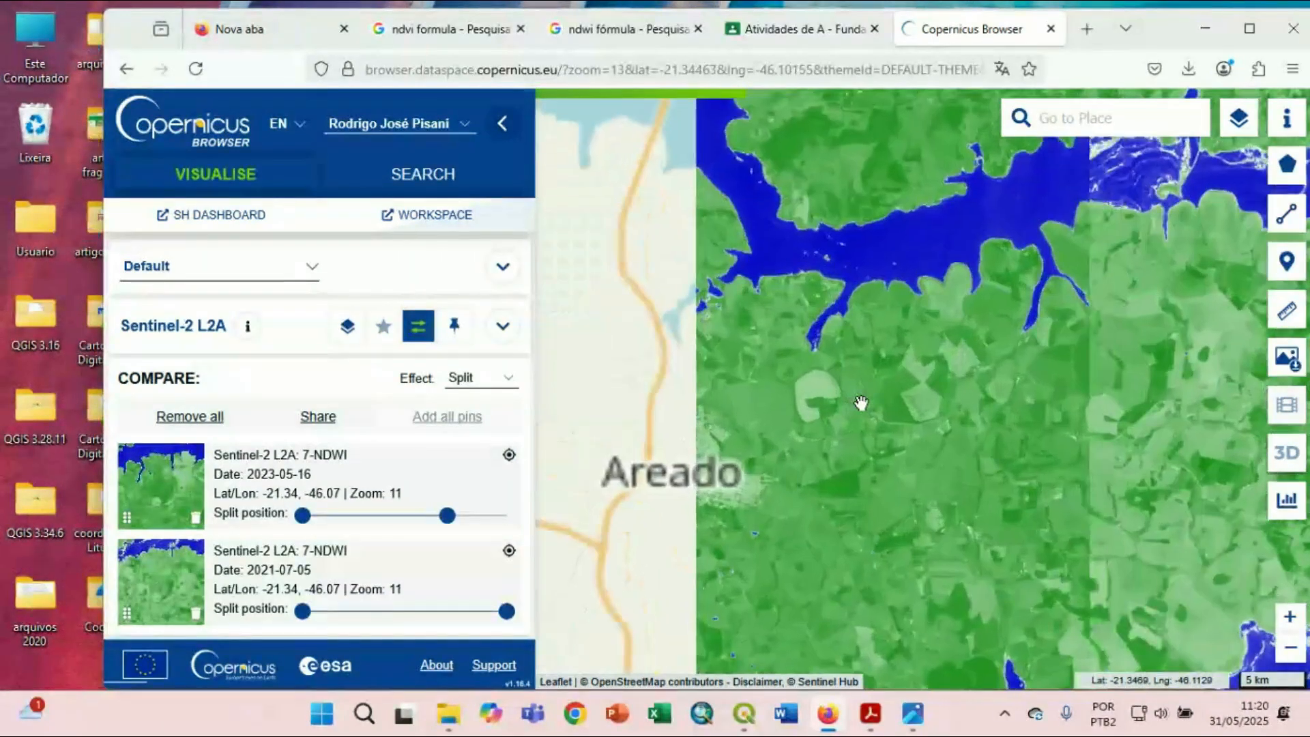
drag(862, 409, 834, 262)
drag(857, 436, 869, 546)
drag(847, 391, 834, 510)
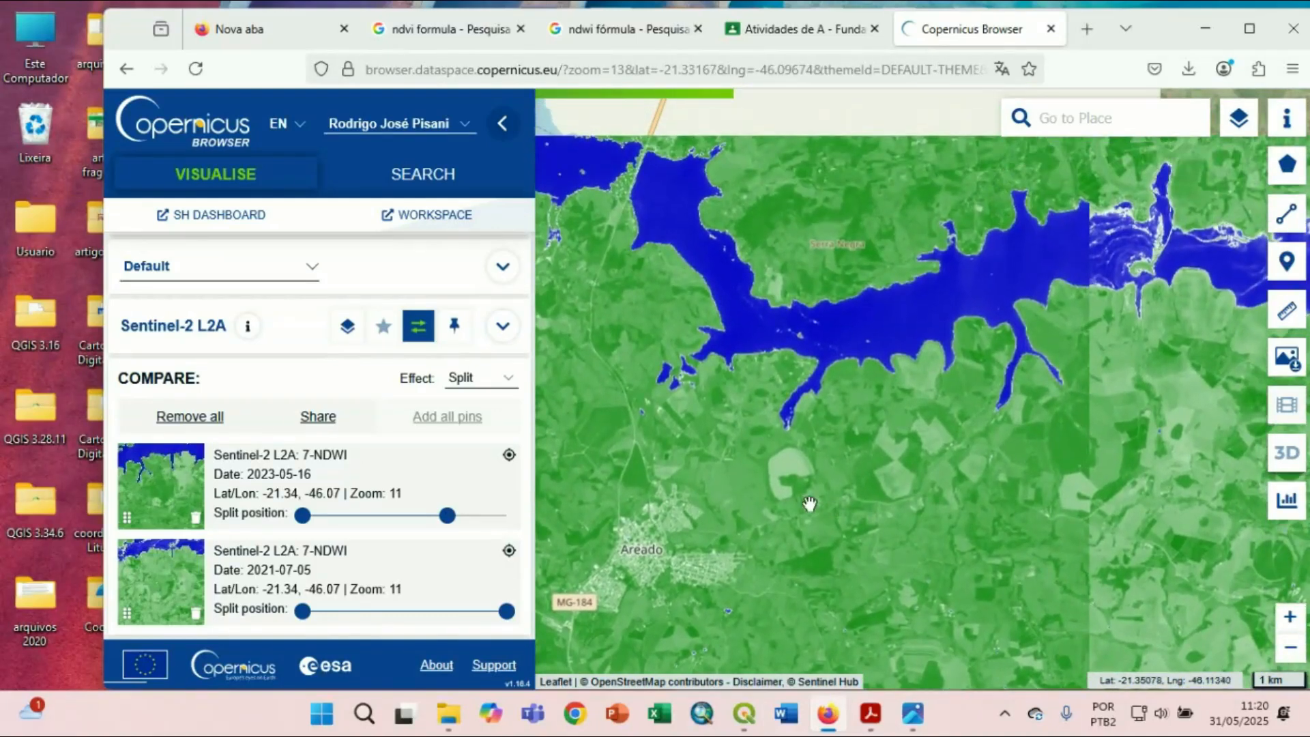
drag(446, 515, 414, 530)
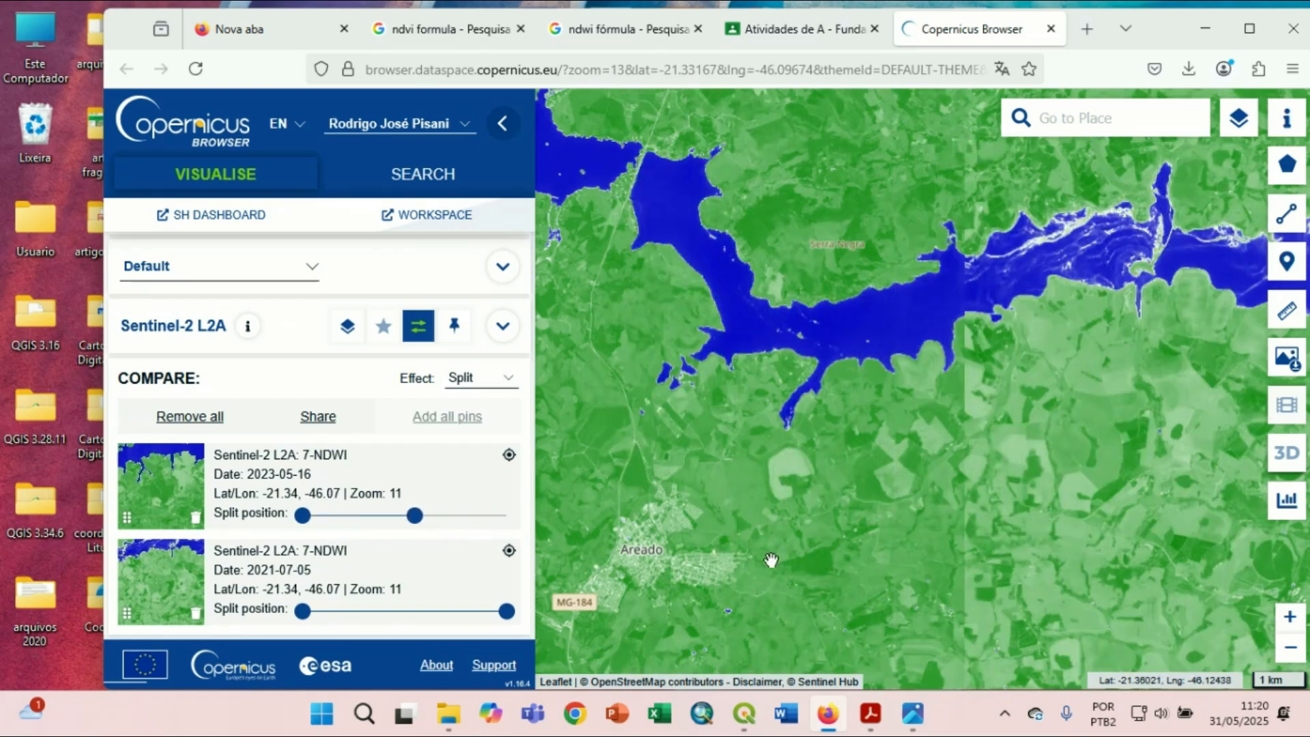
Examine the reservoir arm south of Areado near BR-491, widening the 2023-05-16 layer's split to compare both dates.
drag(770, 559, 795, 321)
drag(767, 407, 766, 297)
drag(733, 420, 758, 346)
drag(416, 516, 452, 517)
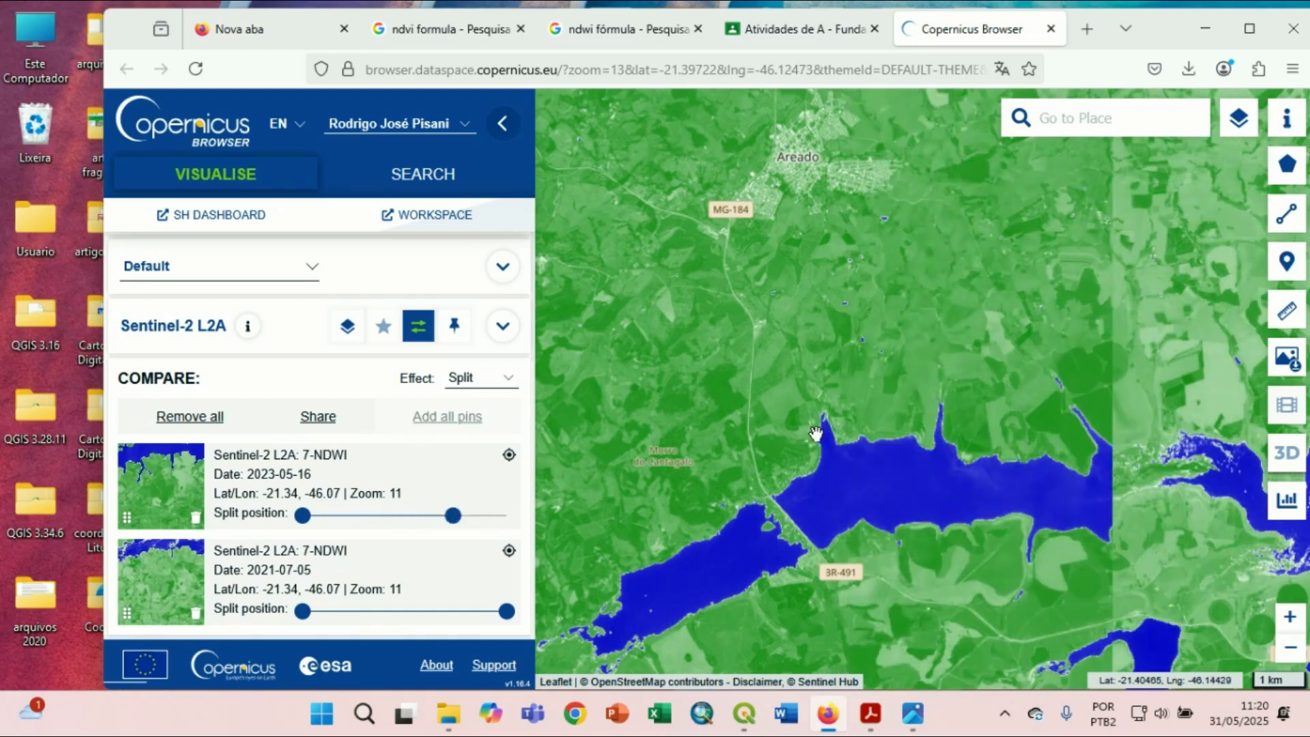
Show the whole reservoir between Areado and Alfenas with the 2023-05-16 layer's split extended across the full view.
scroll(815, 433, down, 2)
drag(714, 445, 689, 490)
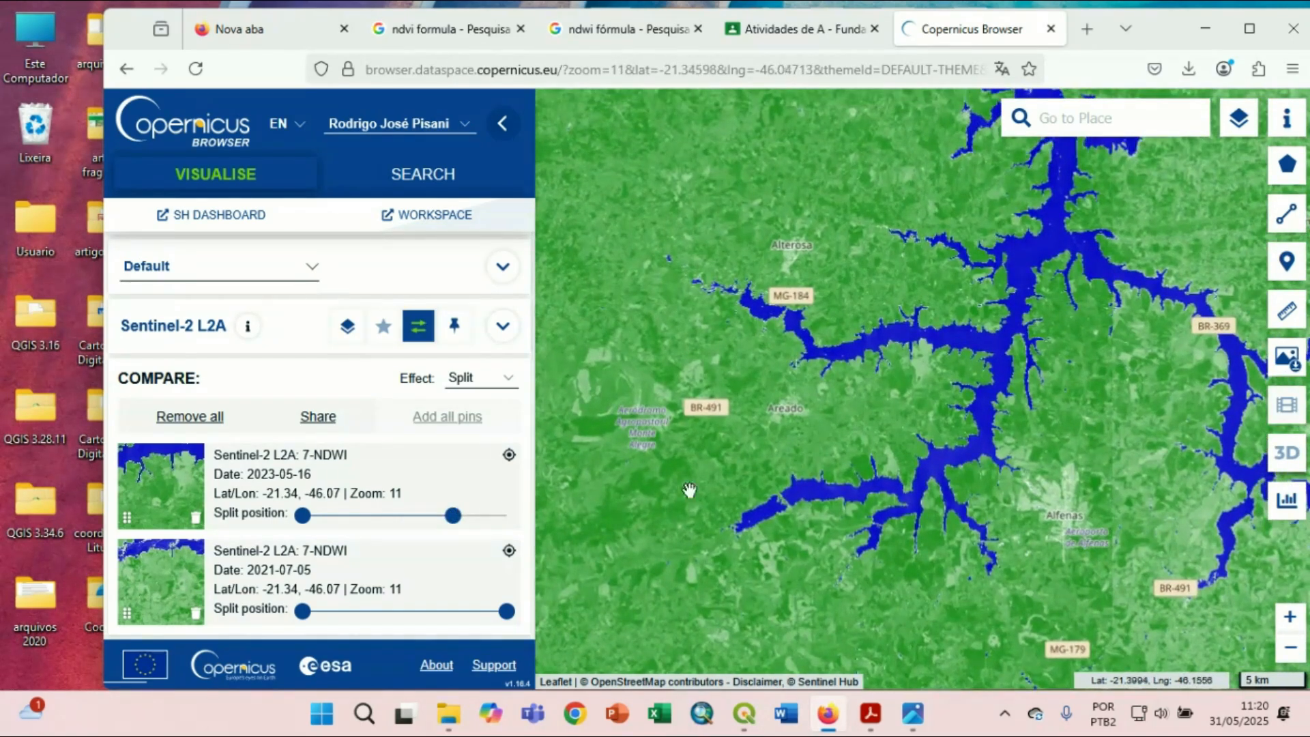
drag(454, 518, 521, 532)
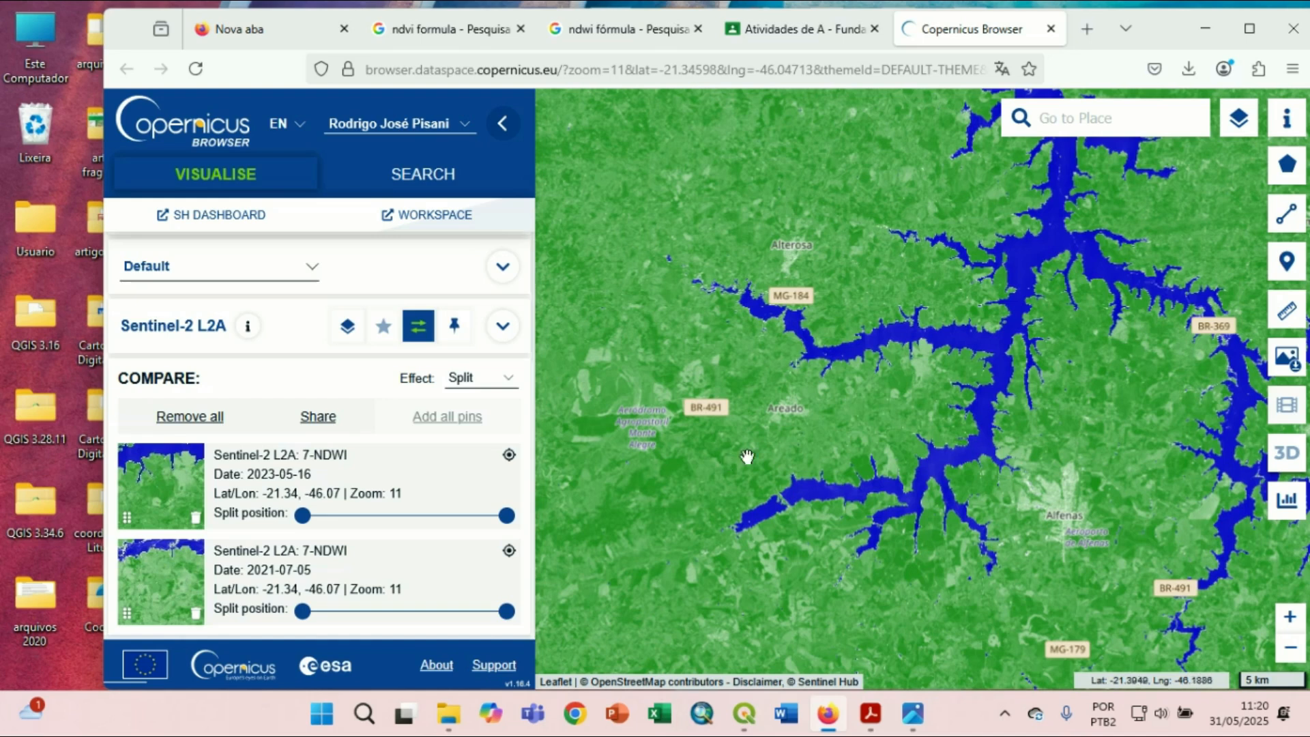
Open the basic image download settings and enter compare_areado_2021_2023 as the description.
click(1288, 362)
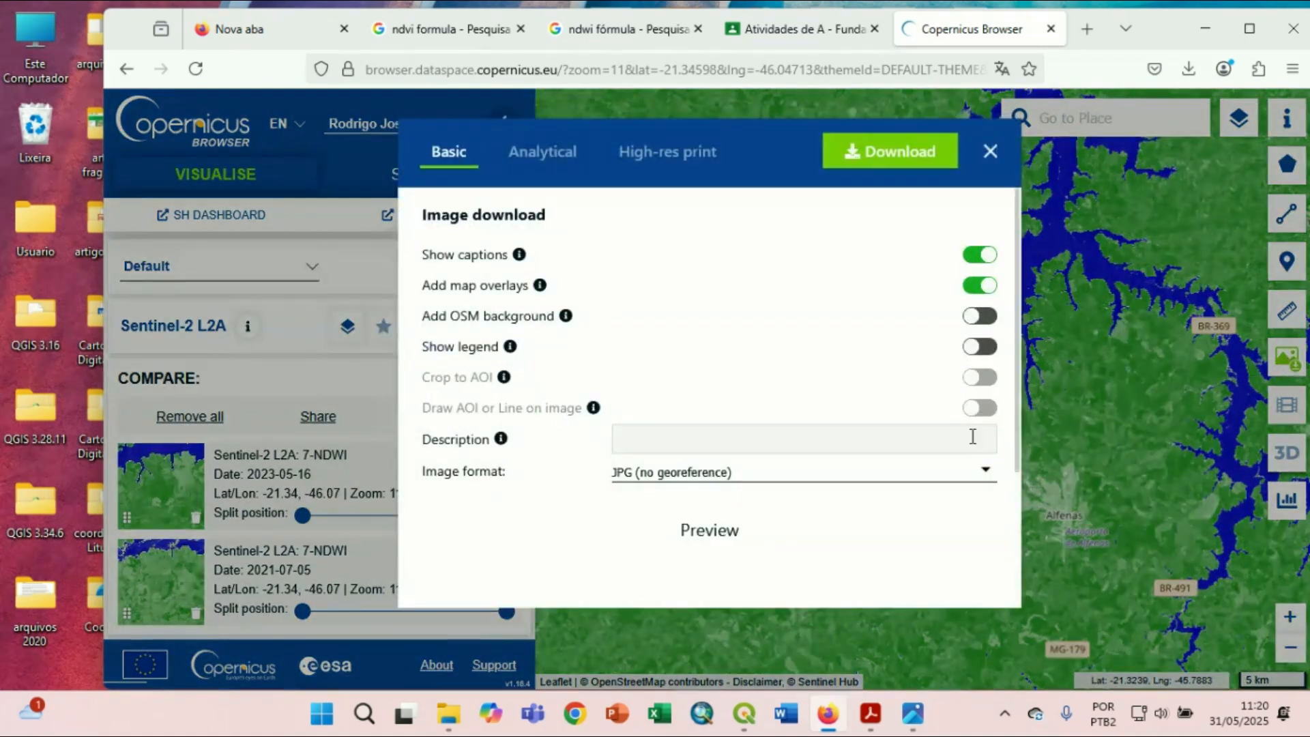
click(797, 440)
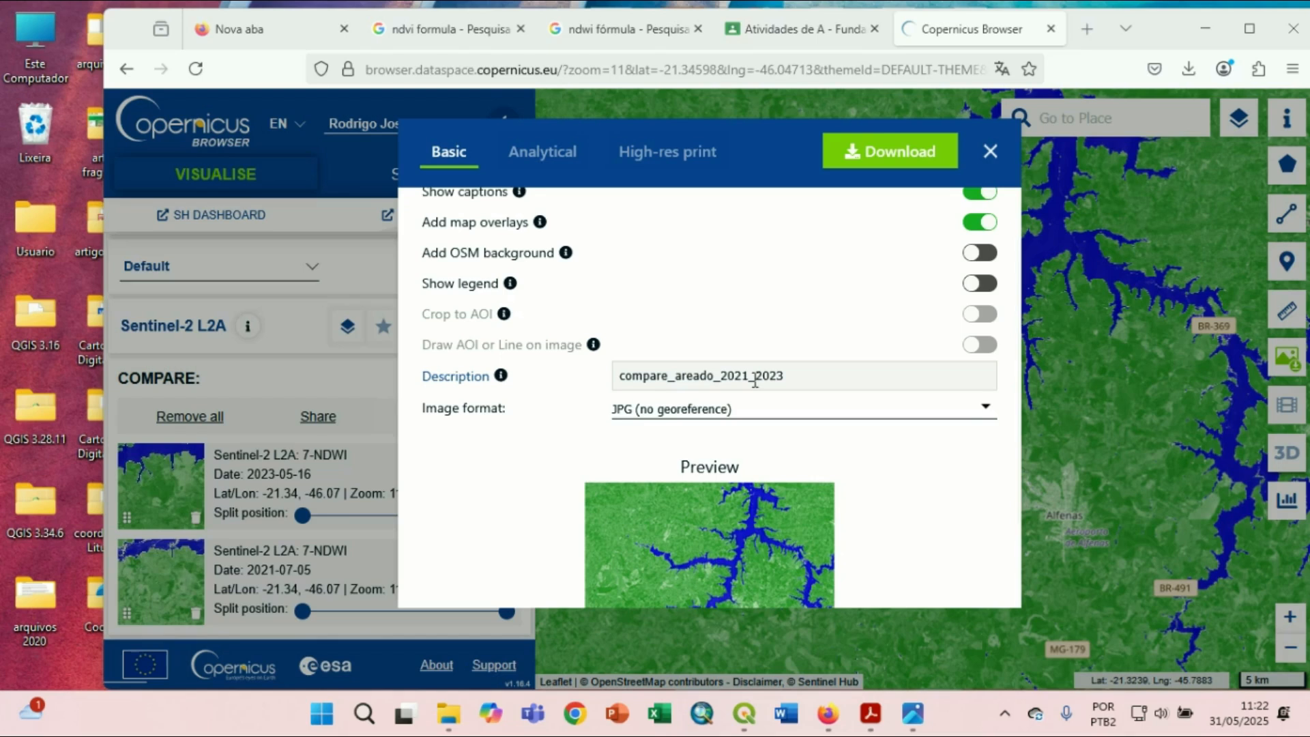
Change the image description to areado_2023 and download the comparison view as JPG (no georeference).
click(755, 382)
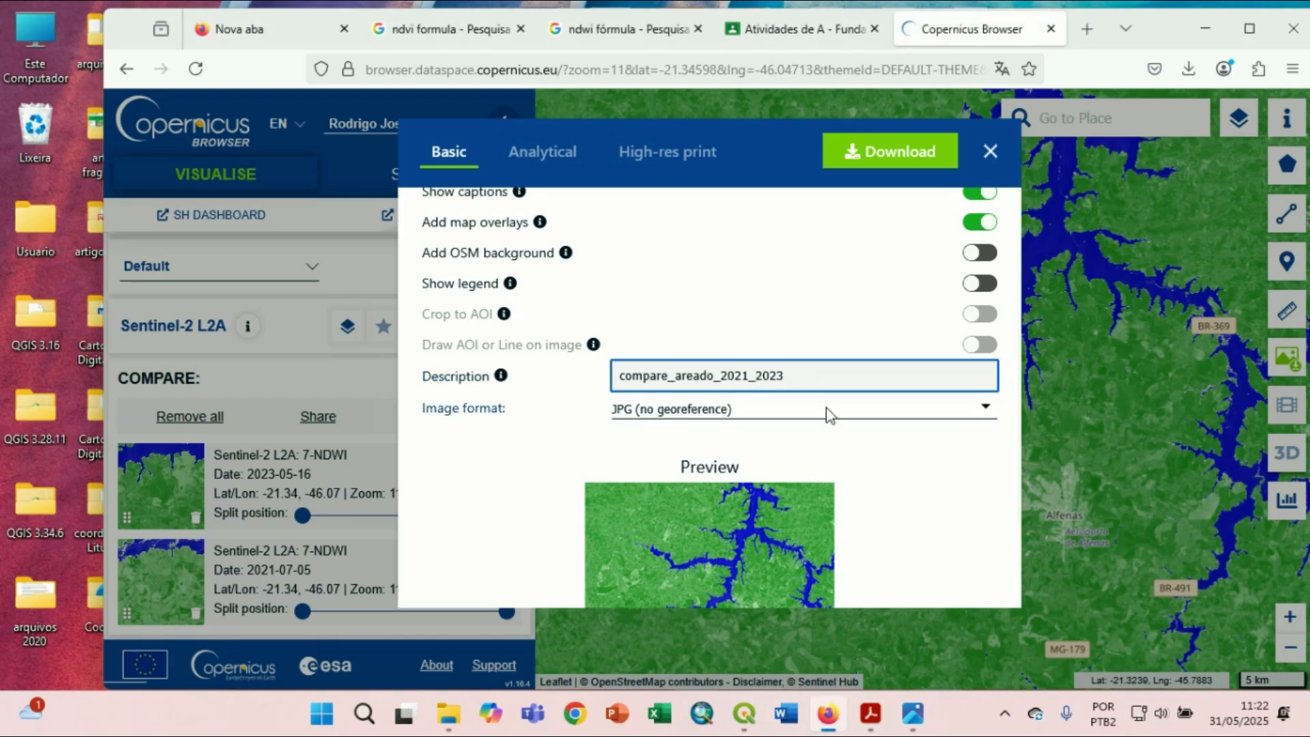
key(BackSpace)
key(BackSpace)
key(BackSpace)
key(BackSpace)
key(BackSpace)
scroll(923, 482, down, 3)
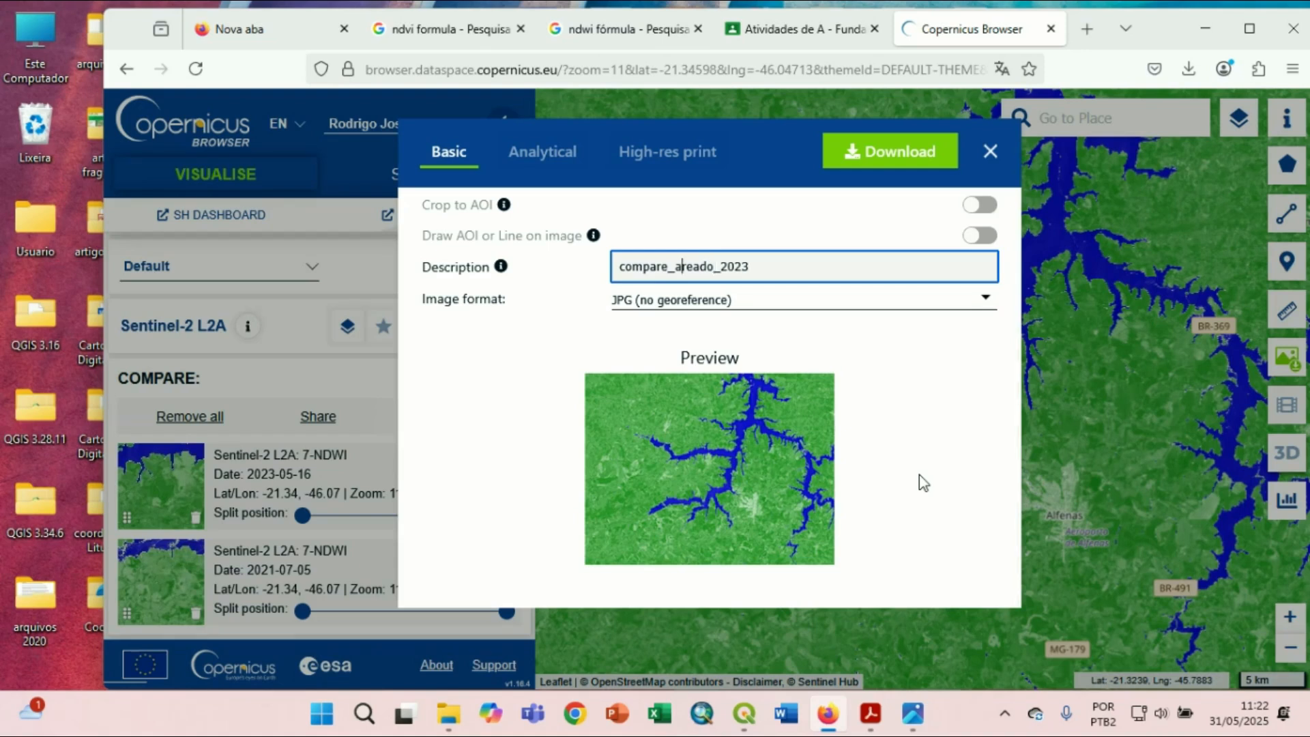
key(BackSpace)
key(BackSpace)
key(BackSpace)
key(BackSpace)
key(BackSpace)
key(BackSpace)
key(BackSpace)
key(BackSpace)
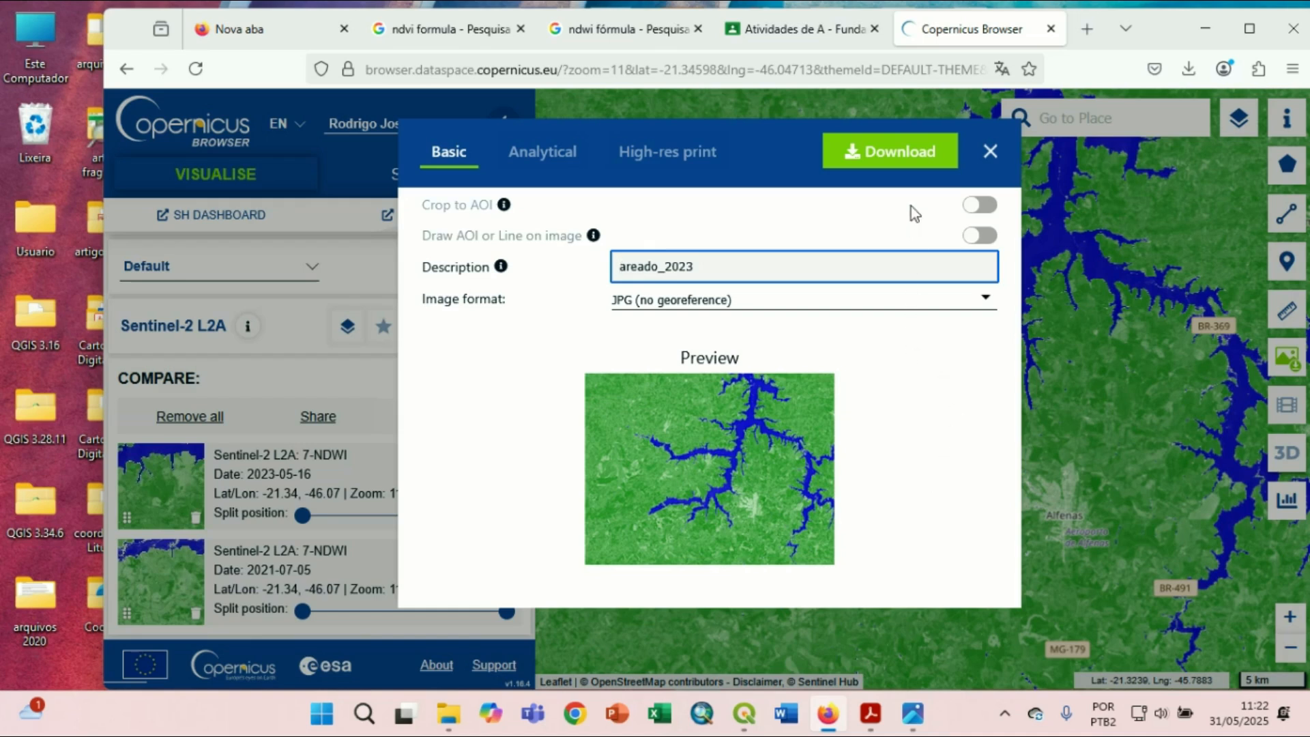
click(907, 157)
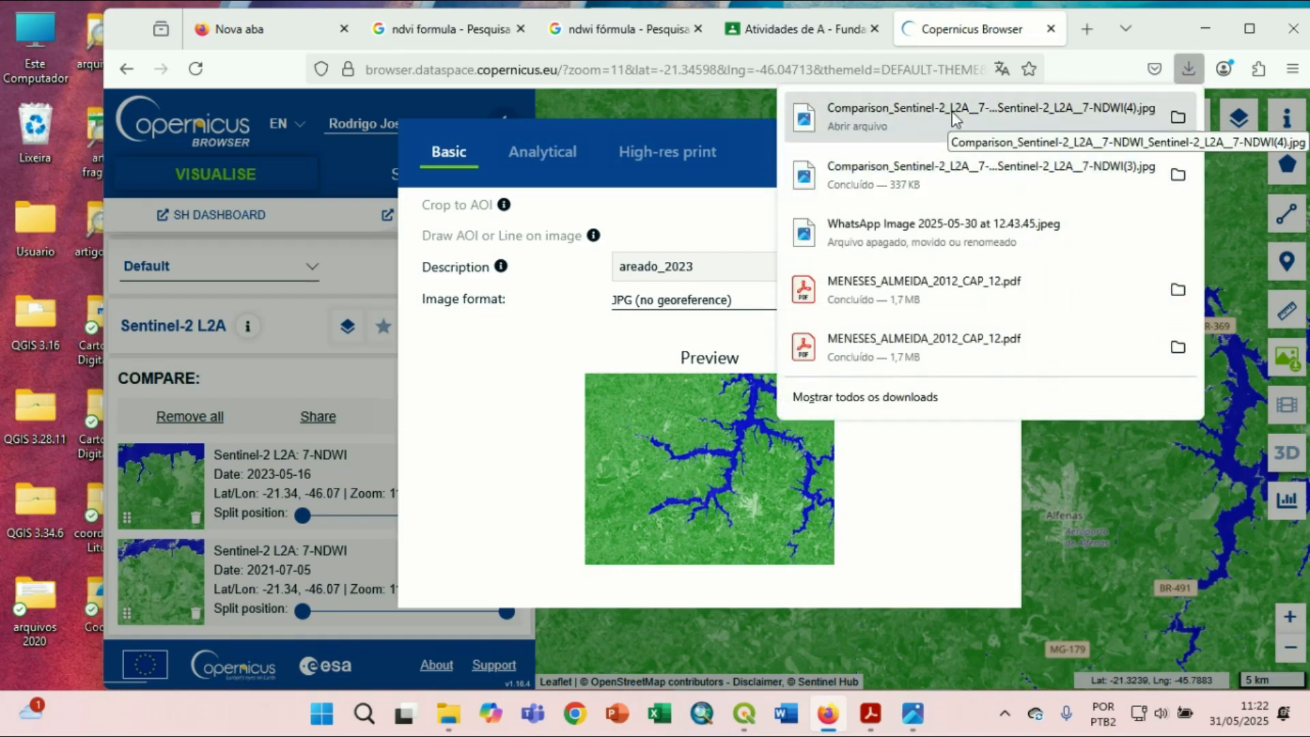
Open the downloaded areado_2023 image to check it, and close both the image and the download settings.
click(954, 120)
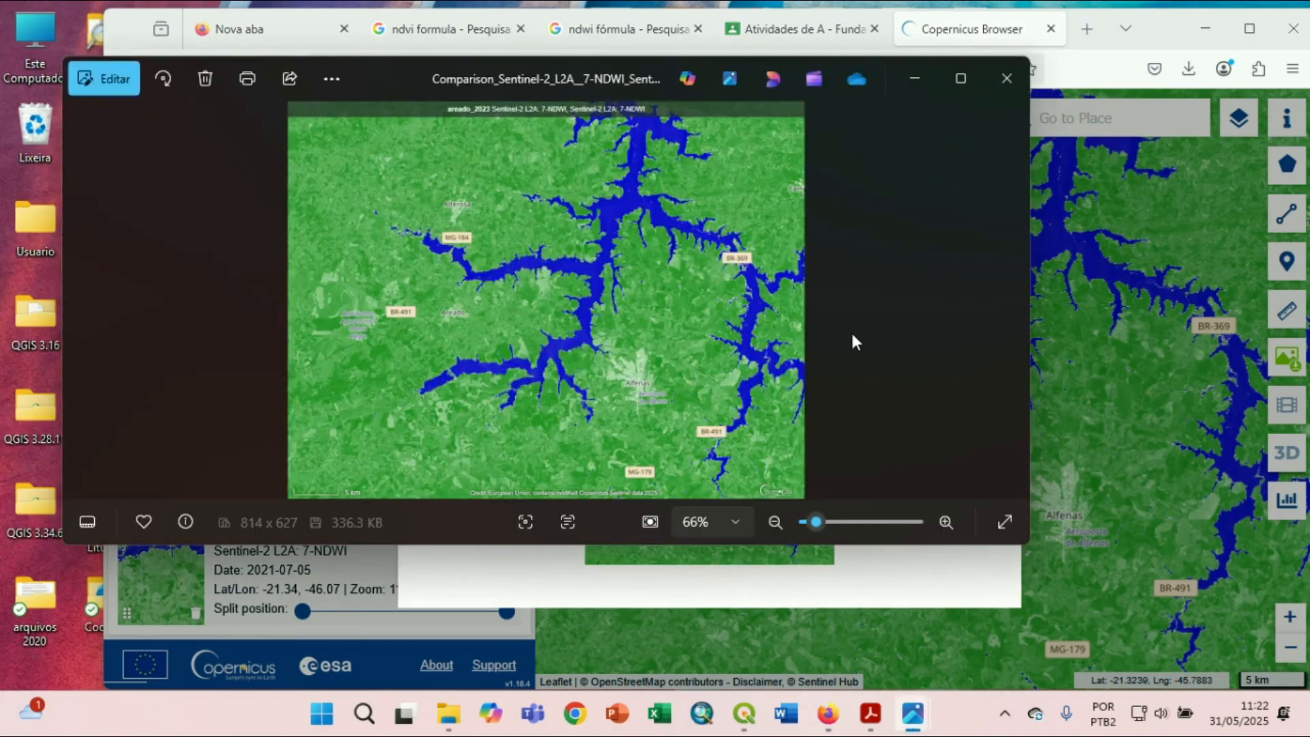
click(1007, 79)
click(989, 151)
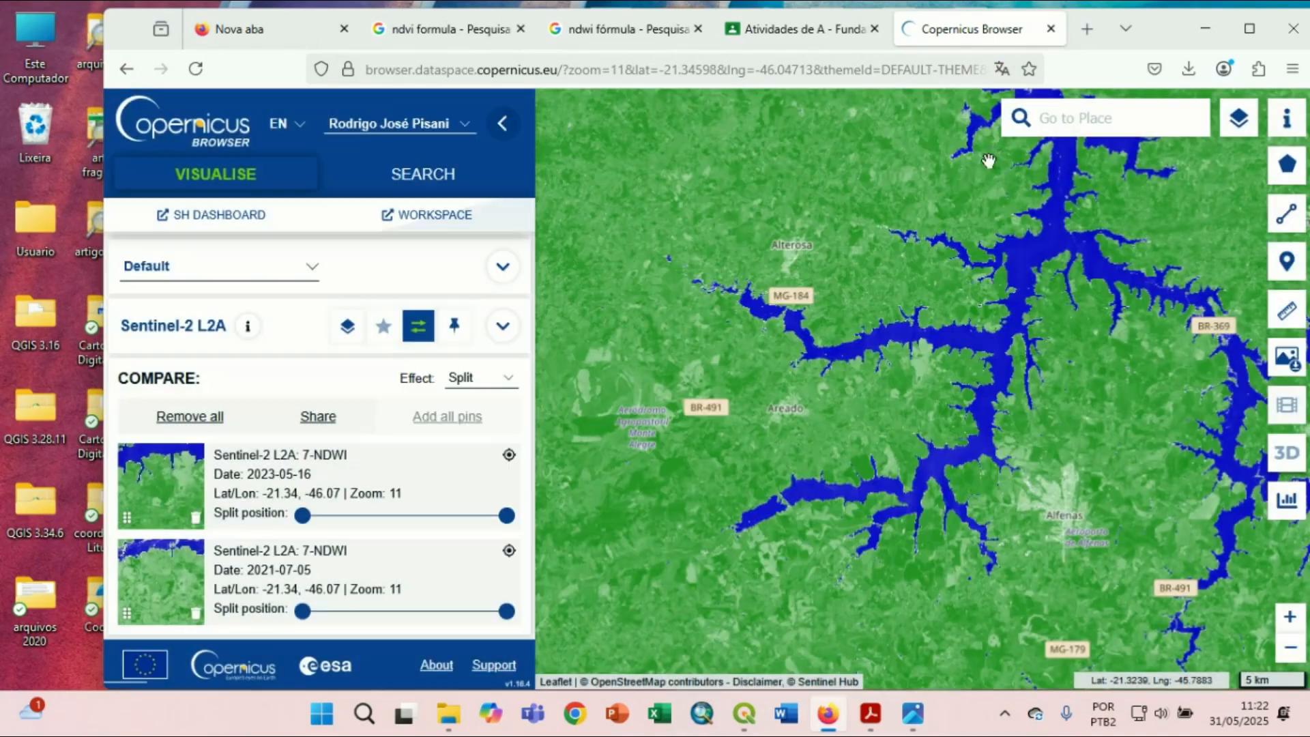
Collapse the 2023-05-16 layer's split to show only 2021-07-05, and download that view as JPG with the description areado_2021.
drag(506, 516, 295, 520)
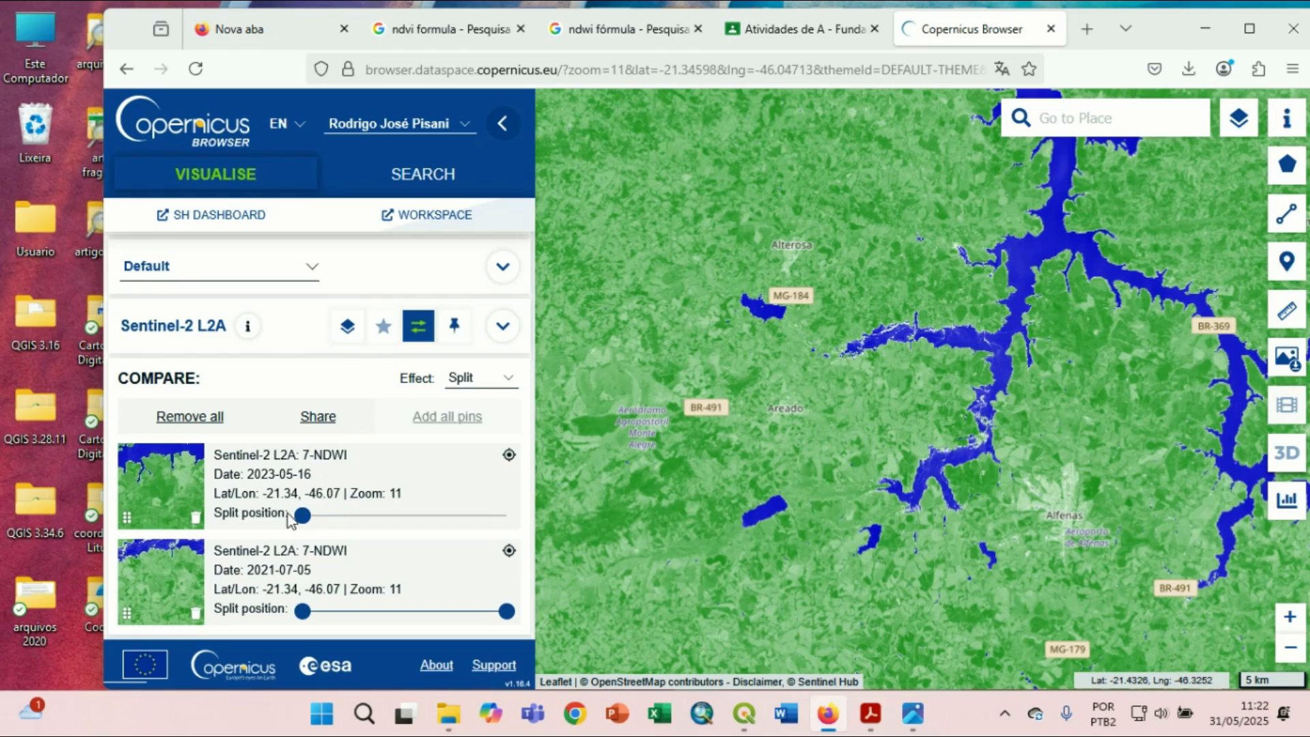
click(1287, 357)
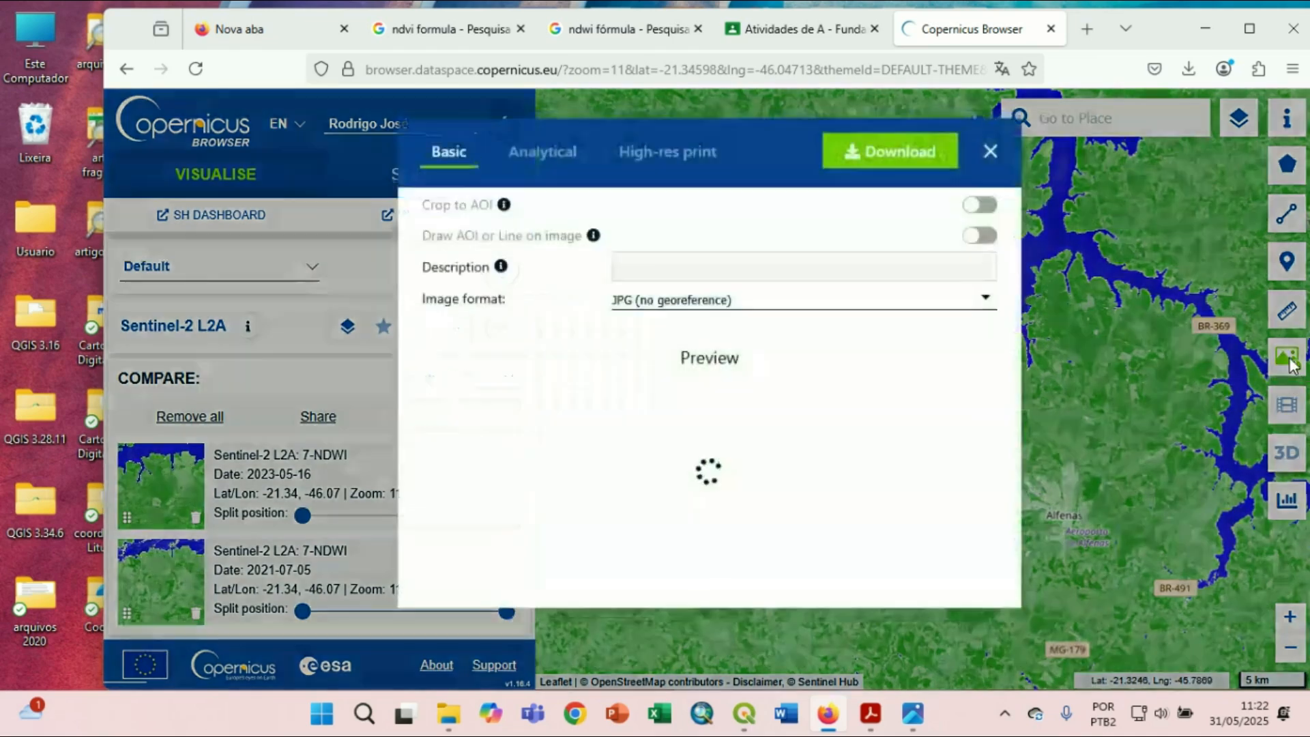
click(796, 270)
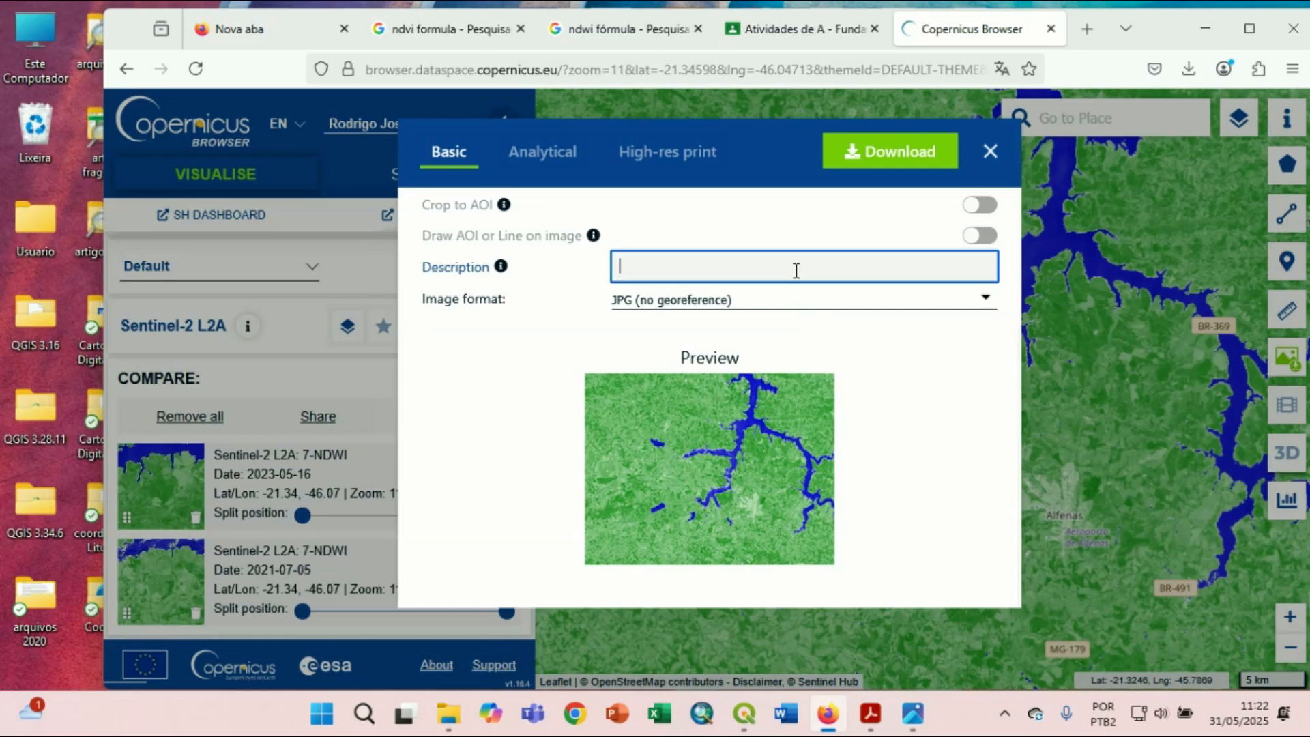
text(a)
click(910, 153)
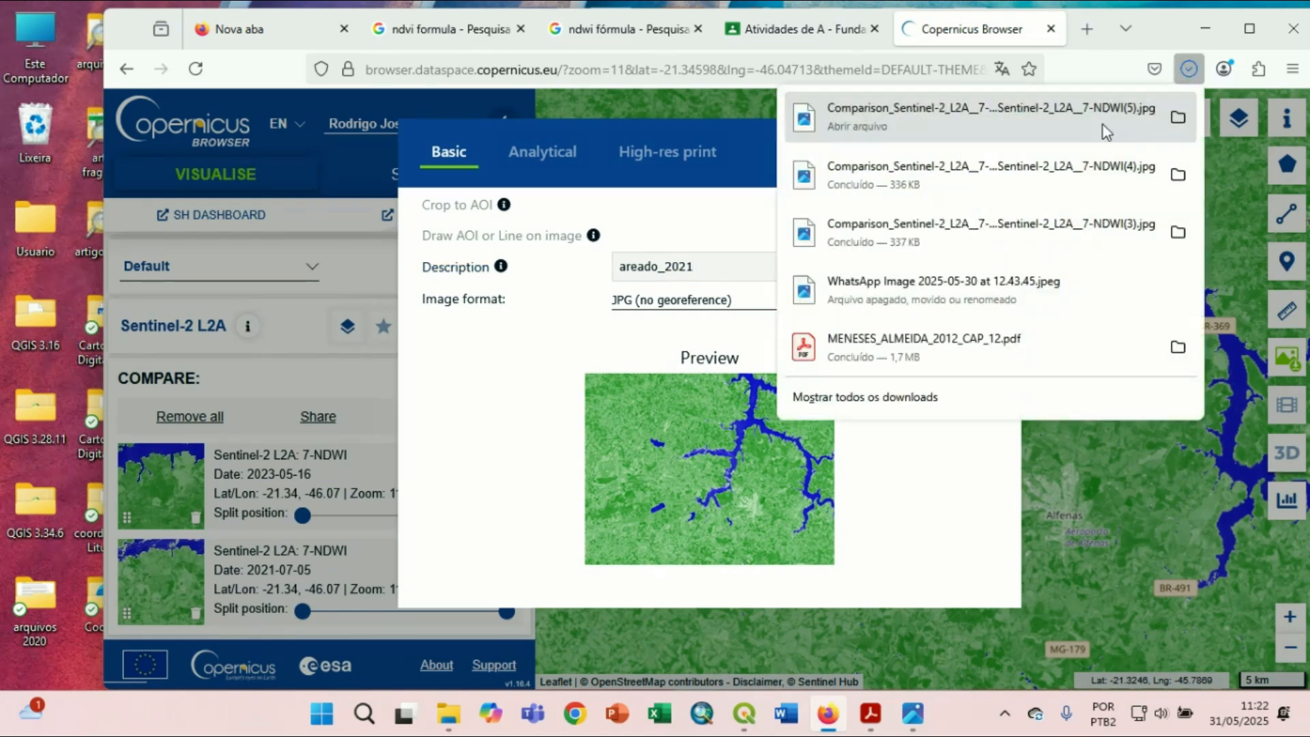
Show the new download in the Downloads folder and open the areado_2023 and areado_2021 images from there.
click(1178, 118)
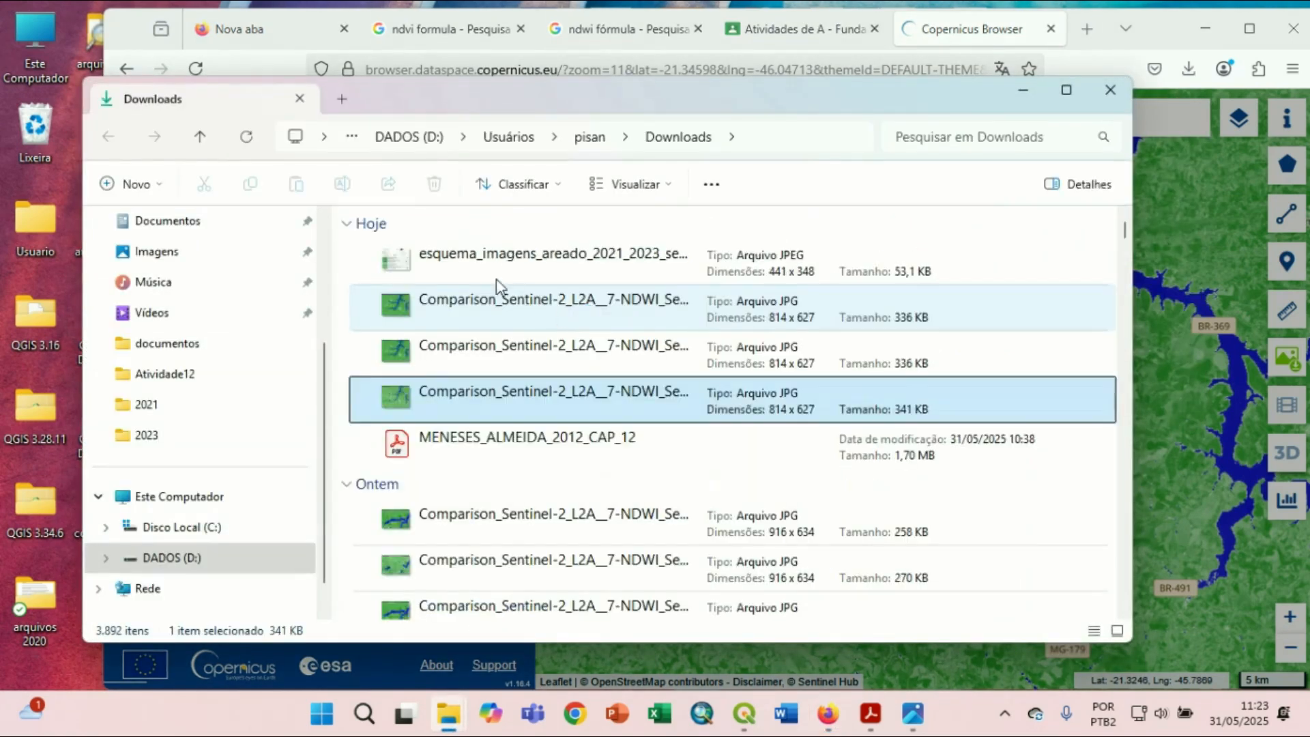
click(497, 290)
double_click(447, 342)
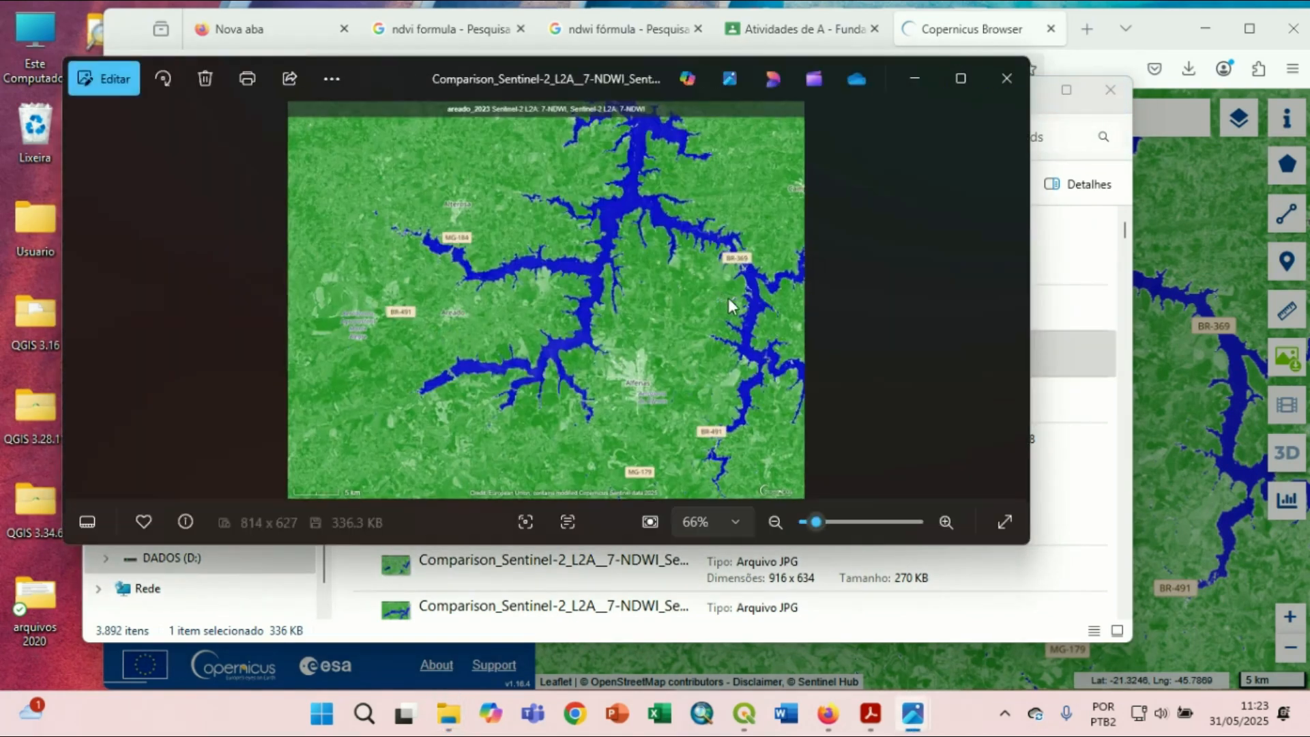
click(1004, 78)
click(496, 400)
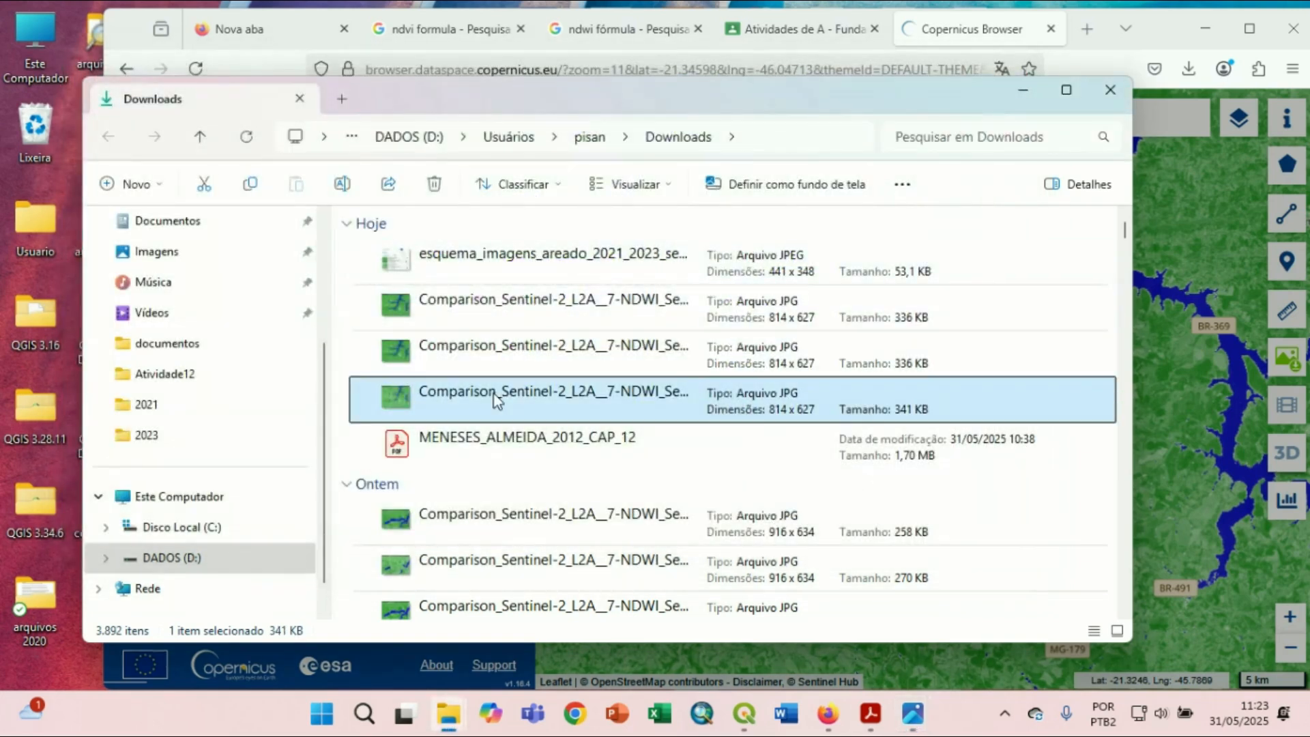
double_click(695, 382)
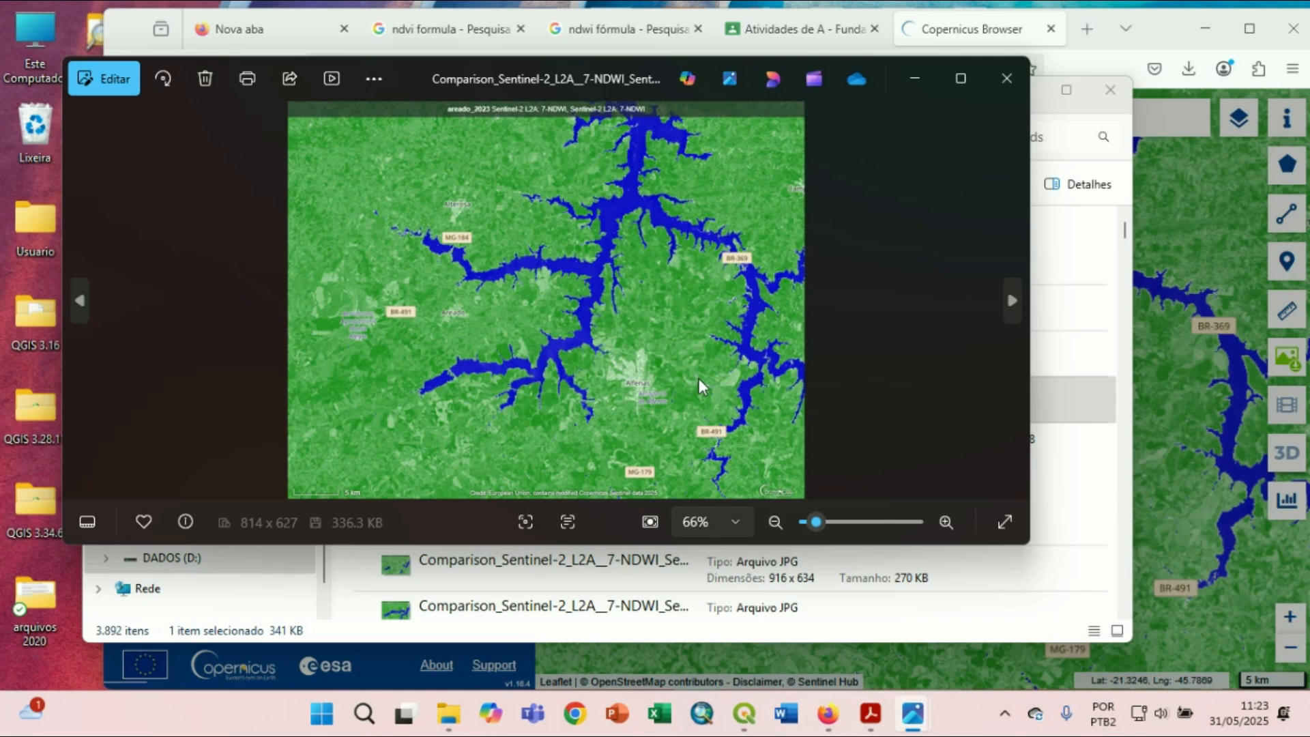
Flip between the downloaded areado_2021 and areado_2023 images to compare the reservoir's extent.
key(Left)
key(Right)
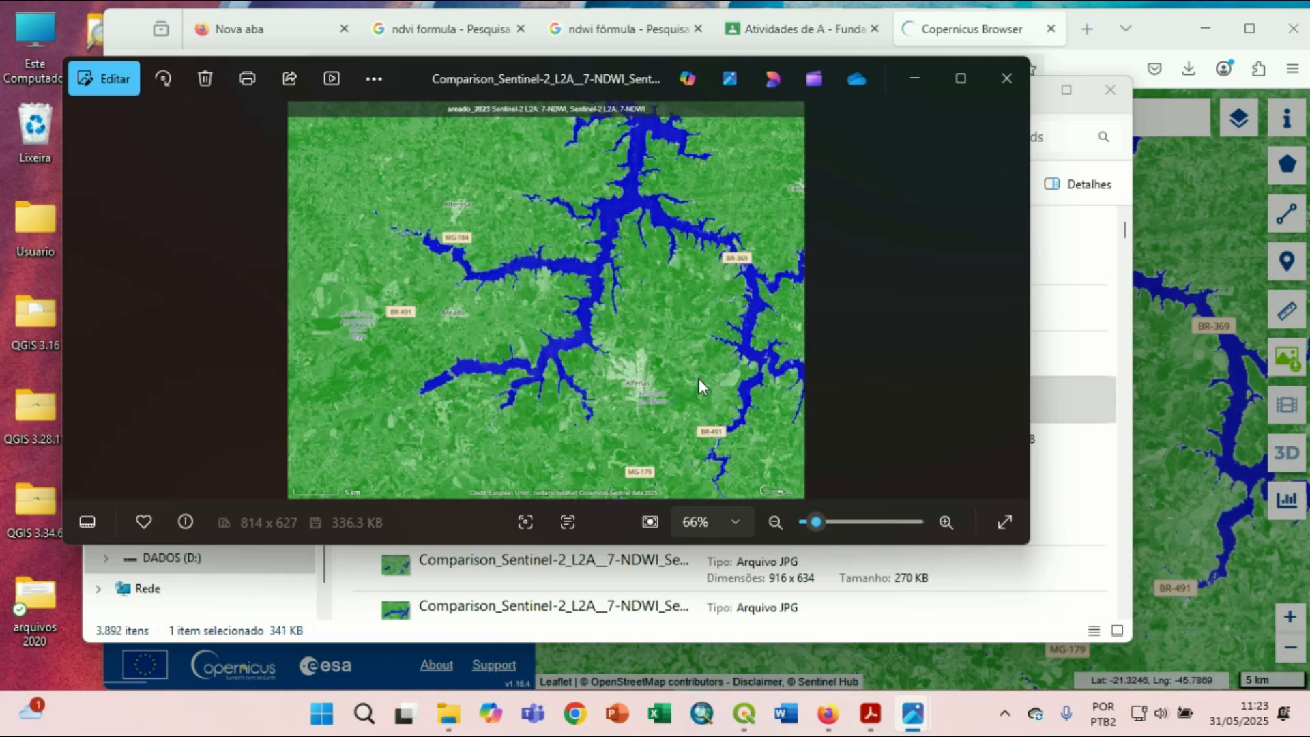
key(Left)
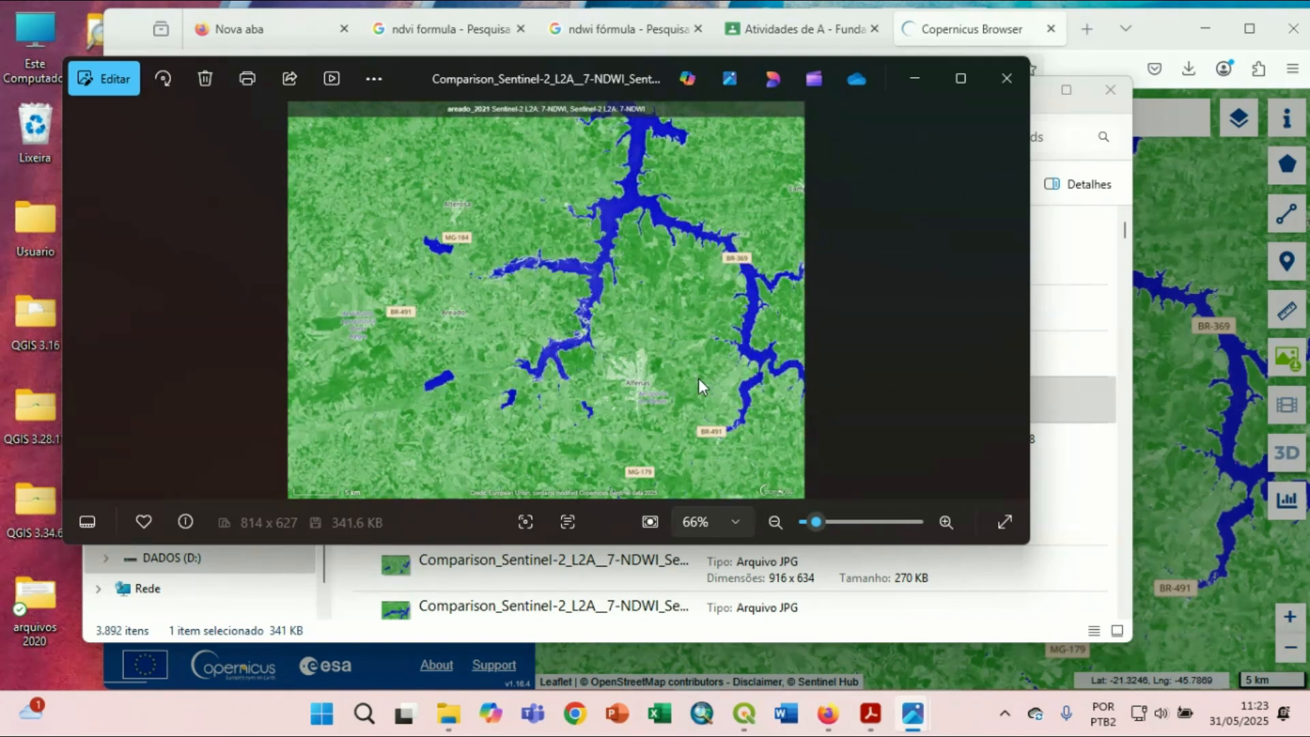
key(Right)
key(Left)
Compare the areado_2021 and areado_2023 images in a maximized viewer, and close the viewer, the Downloads folder and the download settings.
click(957, 77)
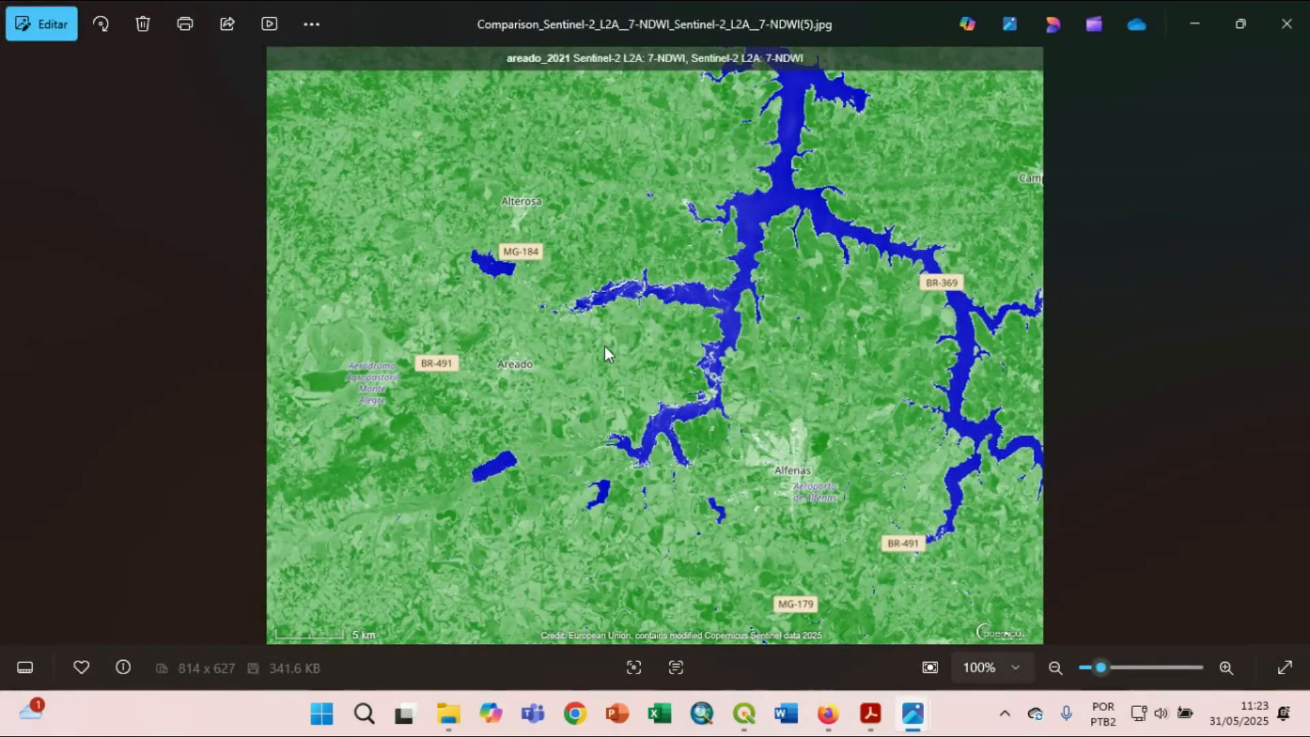
key(Right)
key(Left)
key(Left)
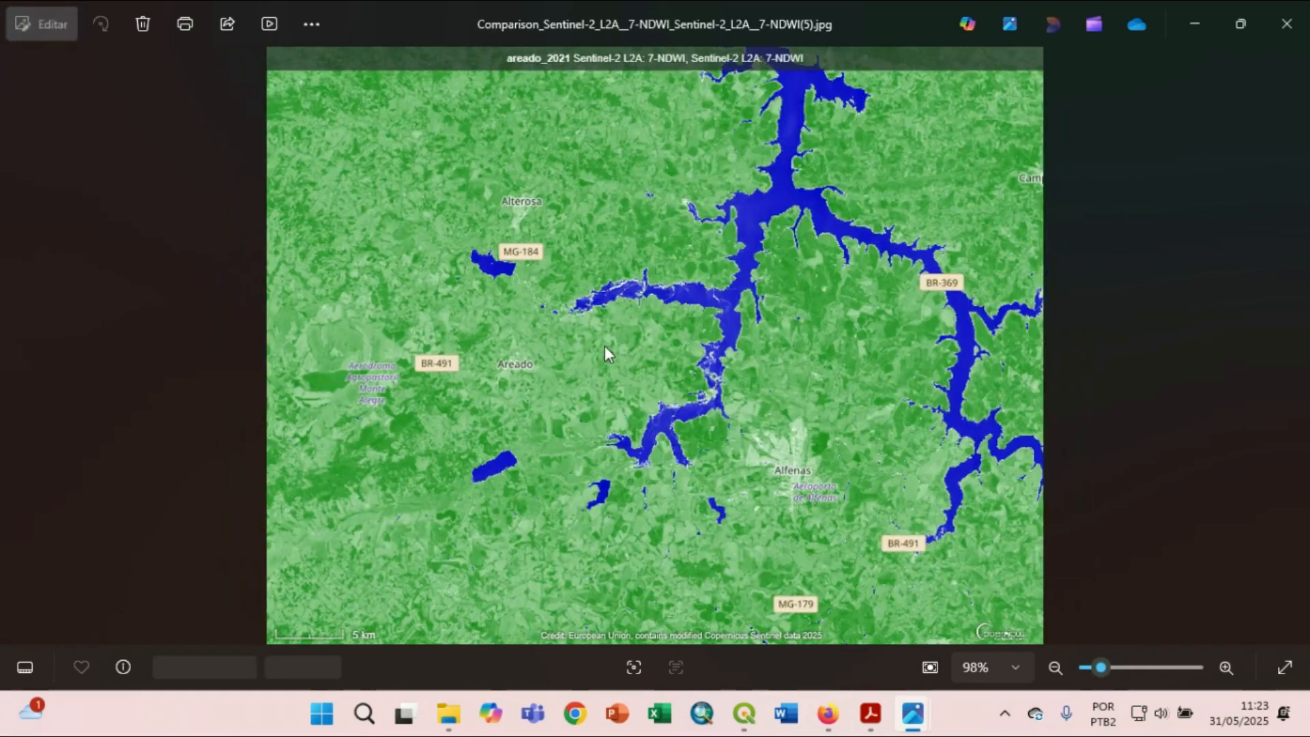
key(Left)
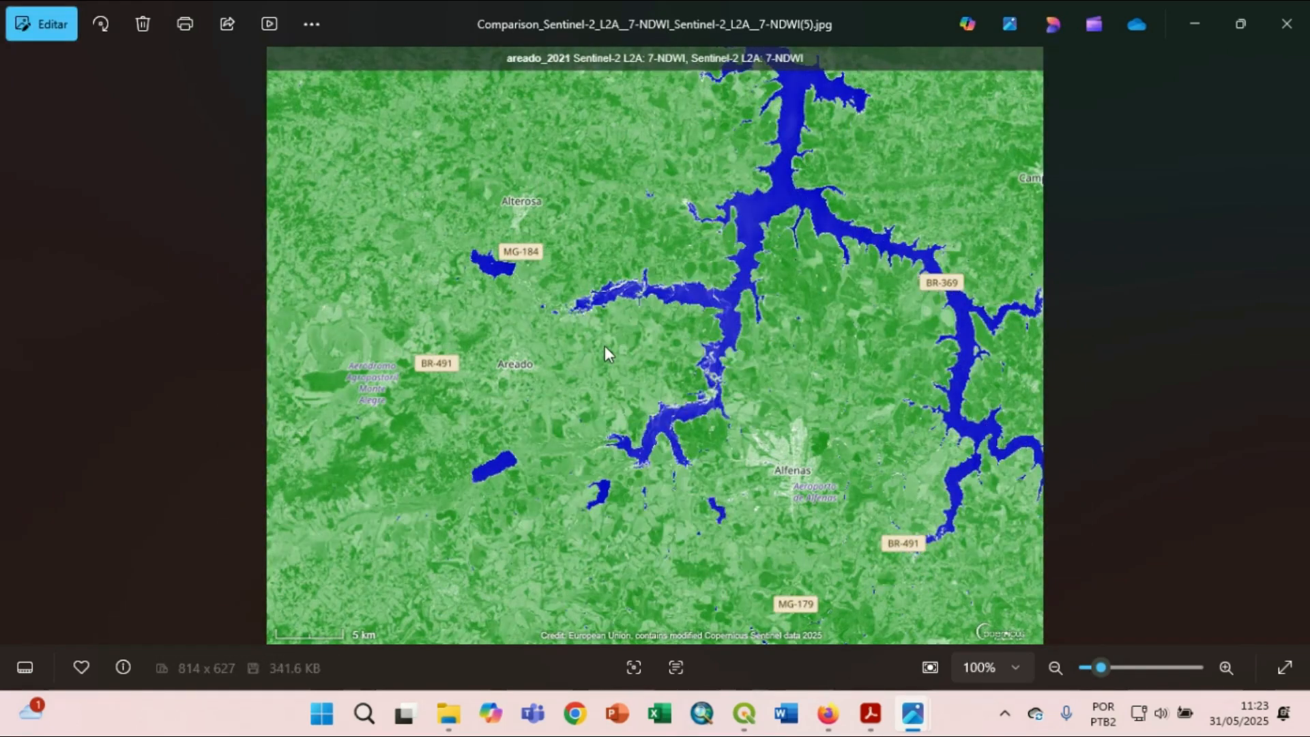
key(Right)
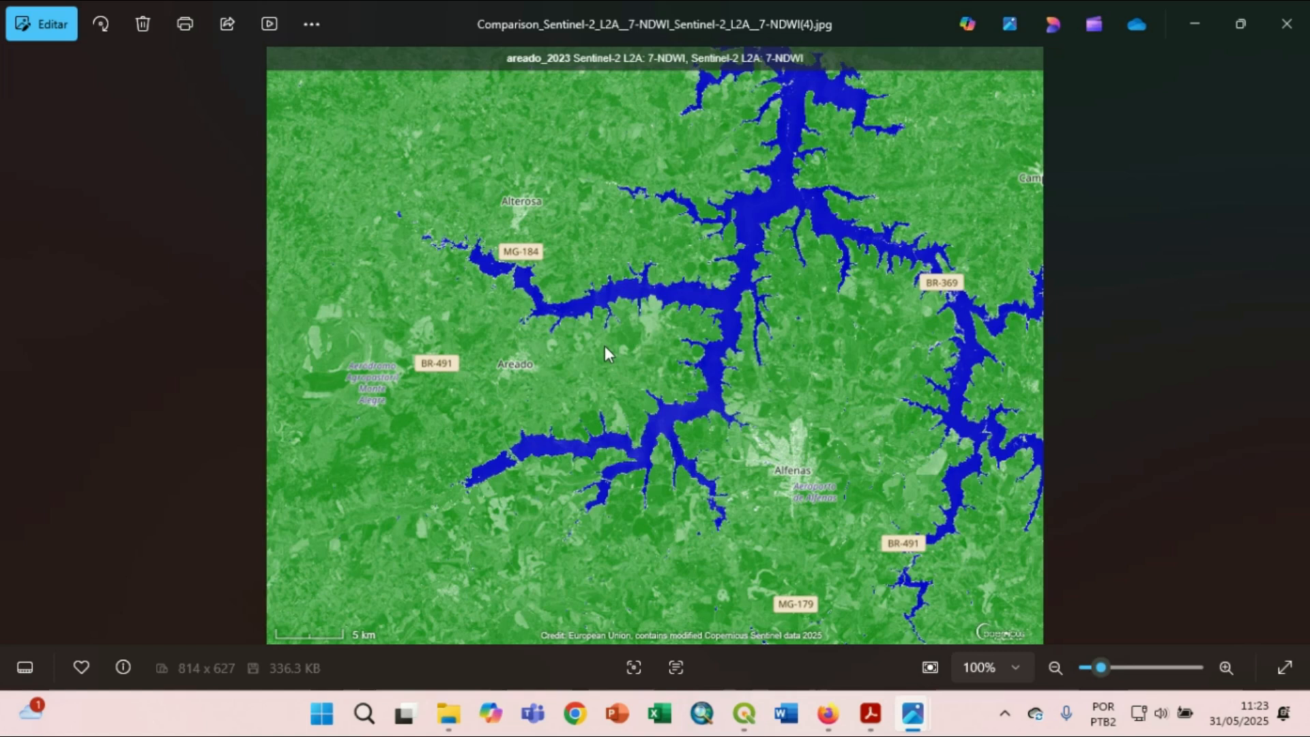
key(Right)
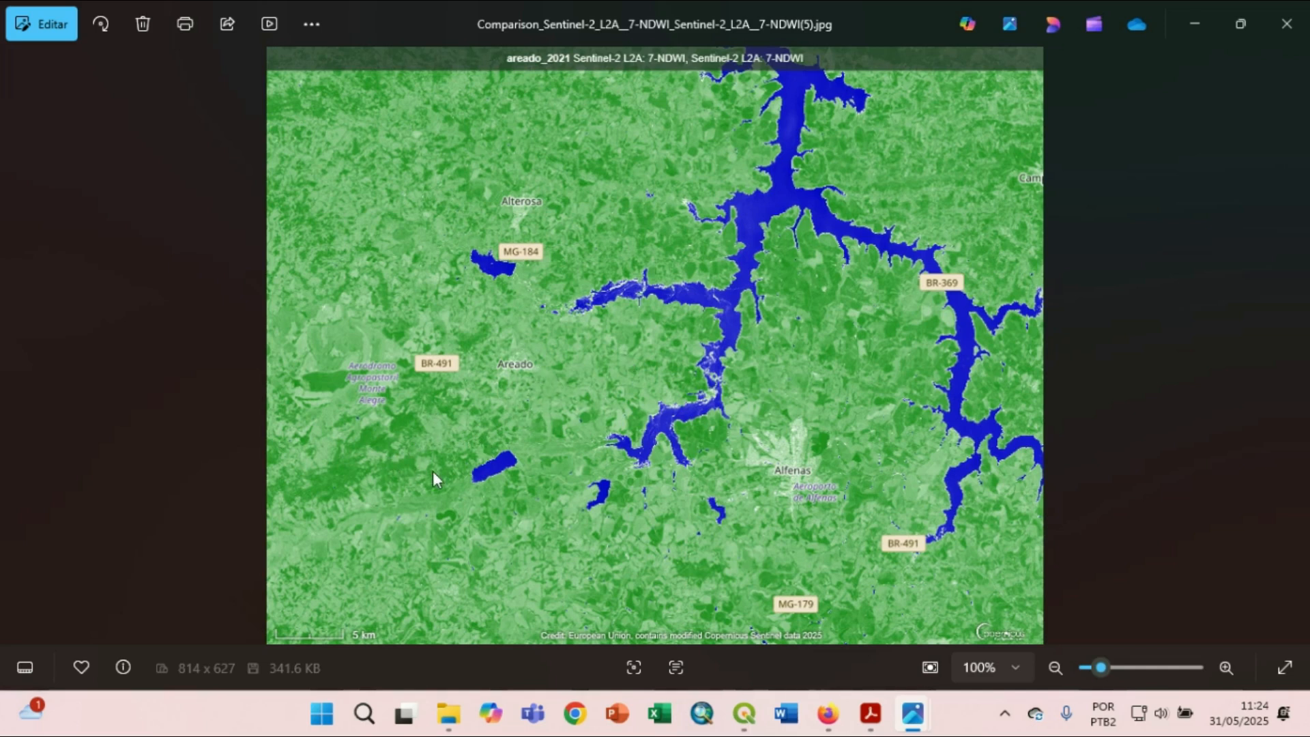
key(Right)
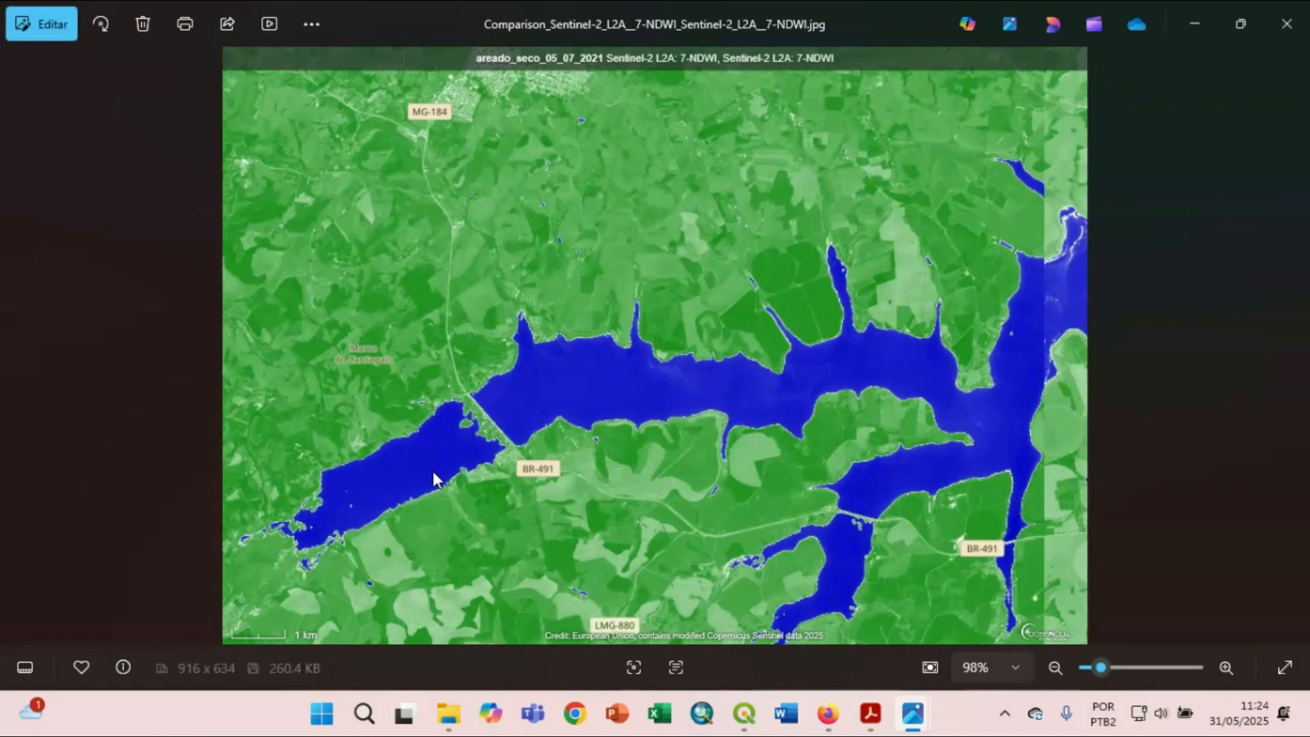
key(Left)
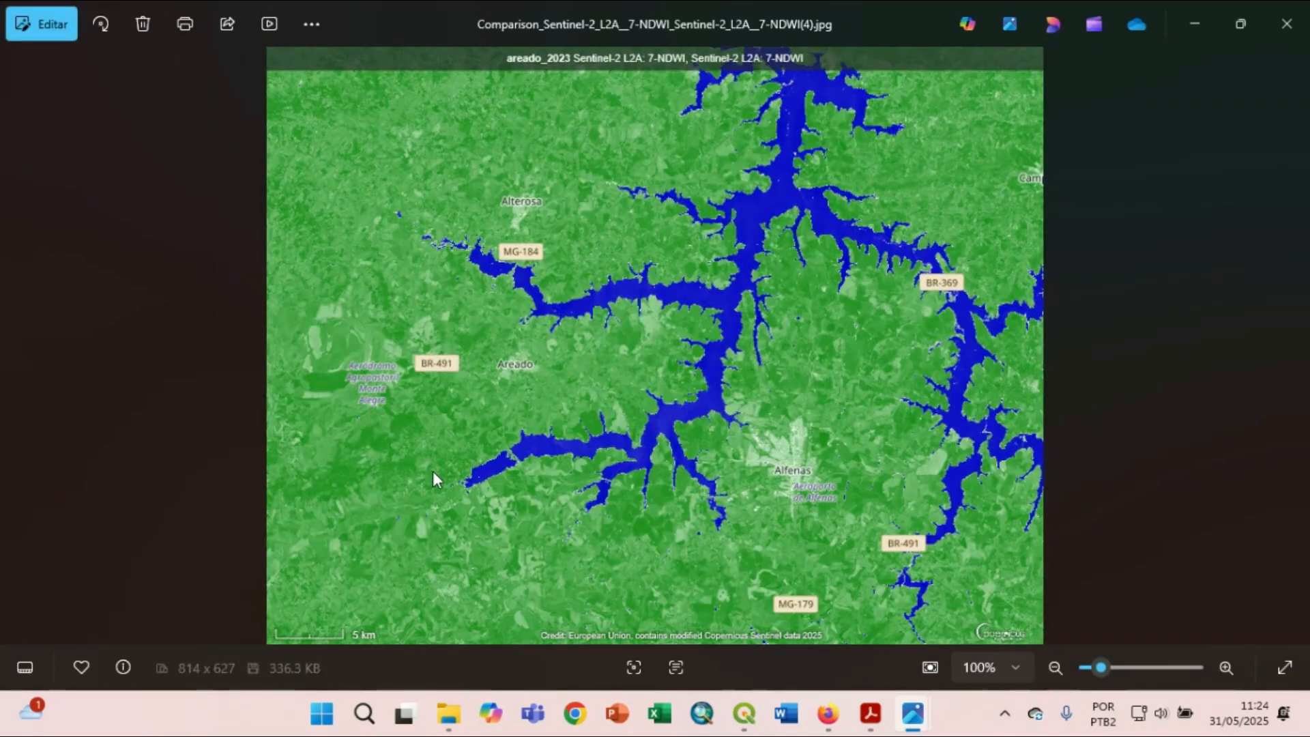
key(Left)
key(Right)
key(Left)
click(1287, 24)
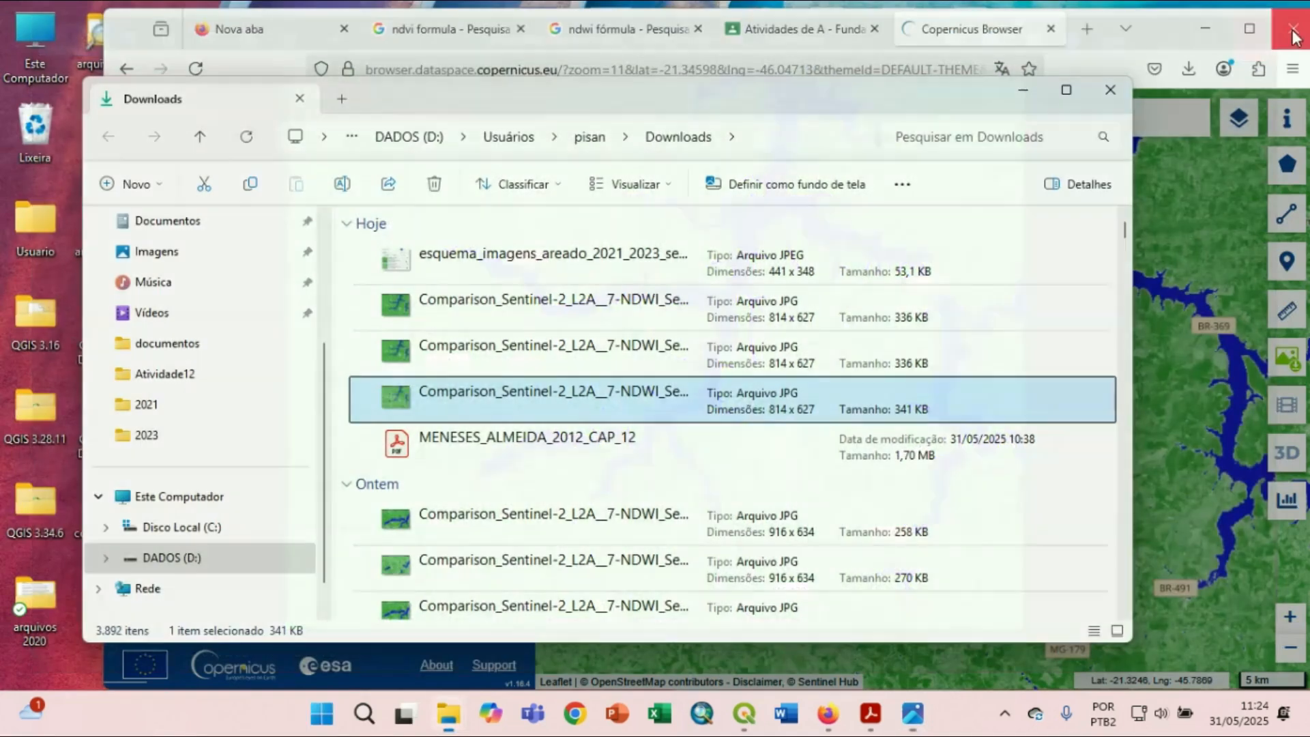
click(1110, 91)
click(990, 151)
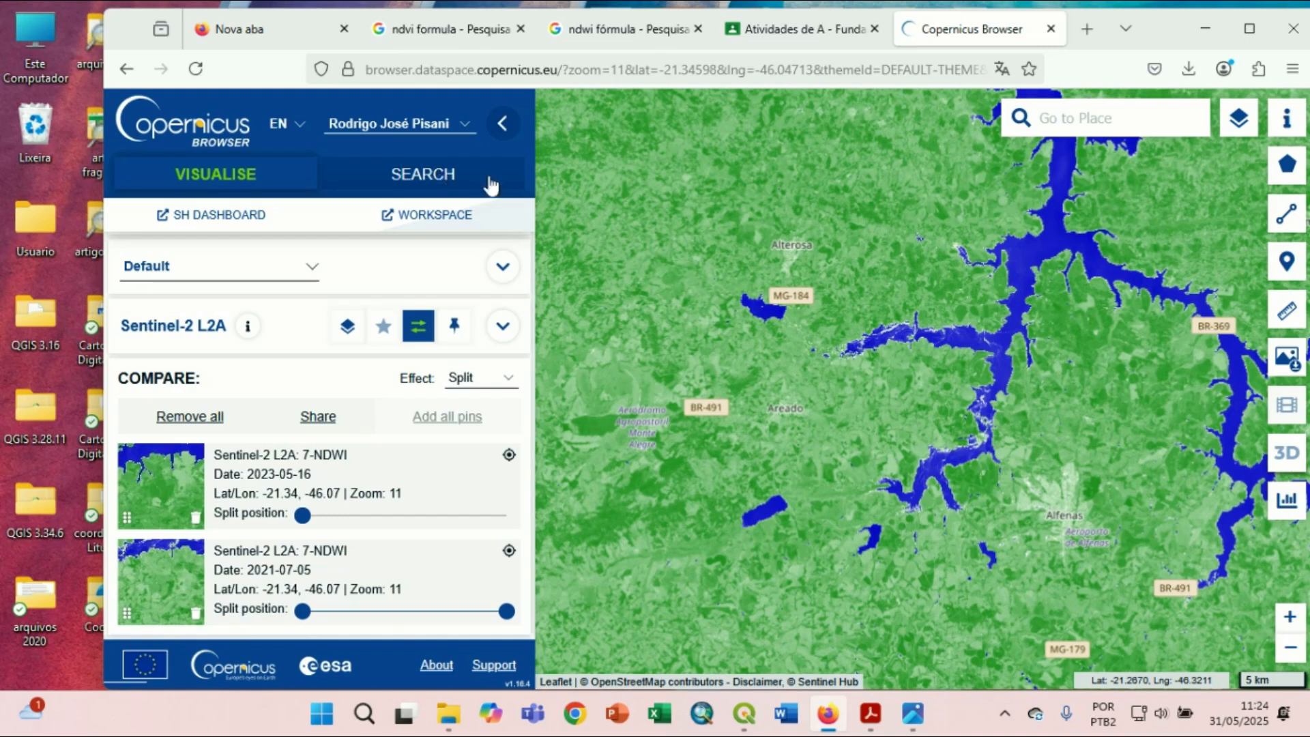
Draw a rectangular area of interest of about 778 km² around Alterosa and Areado, including the western reservoir arms.
mouse_move(1302, 168)
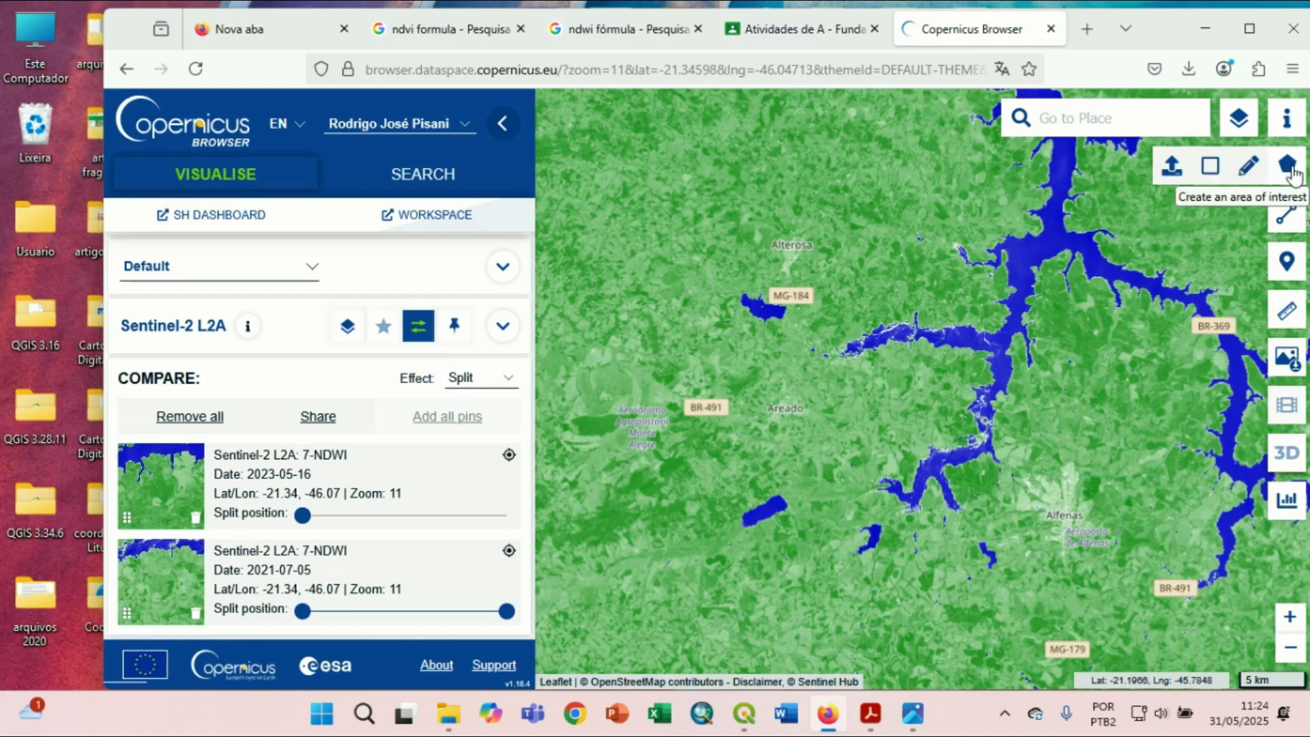
click(1212, 168)
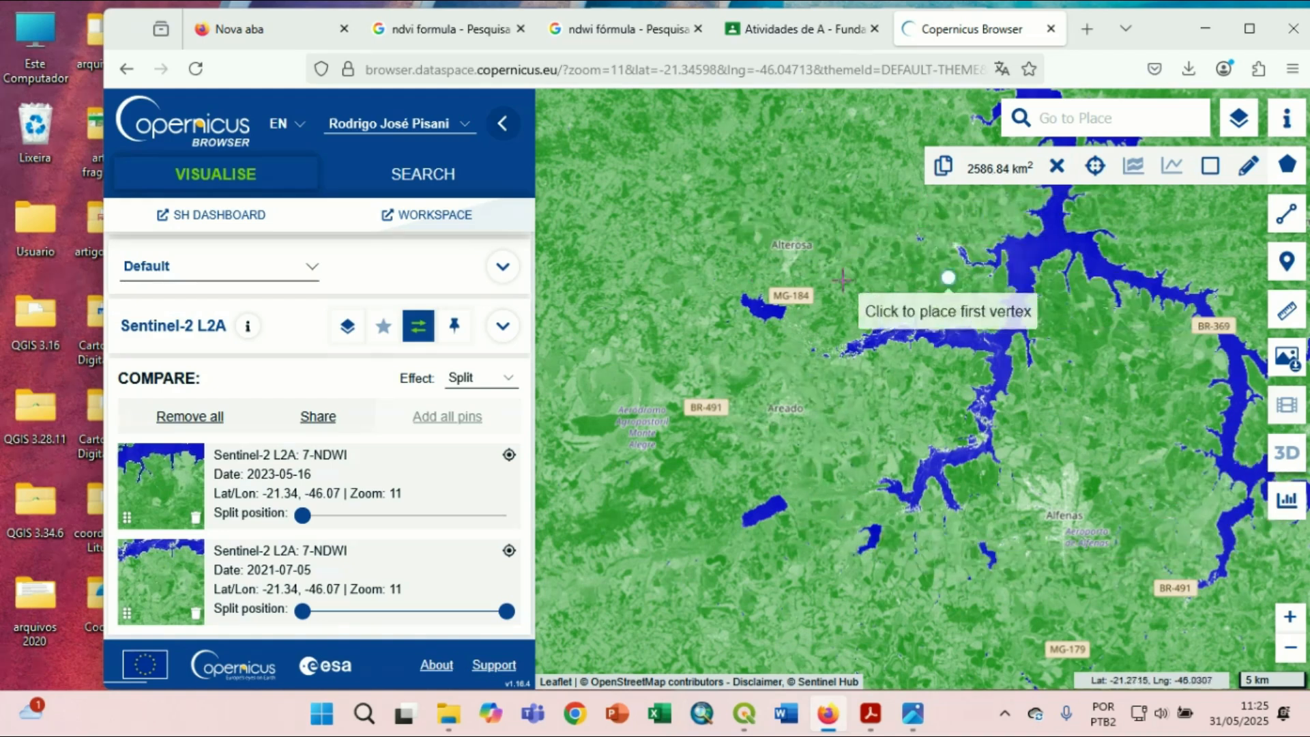
click(597, 201)
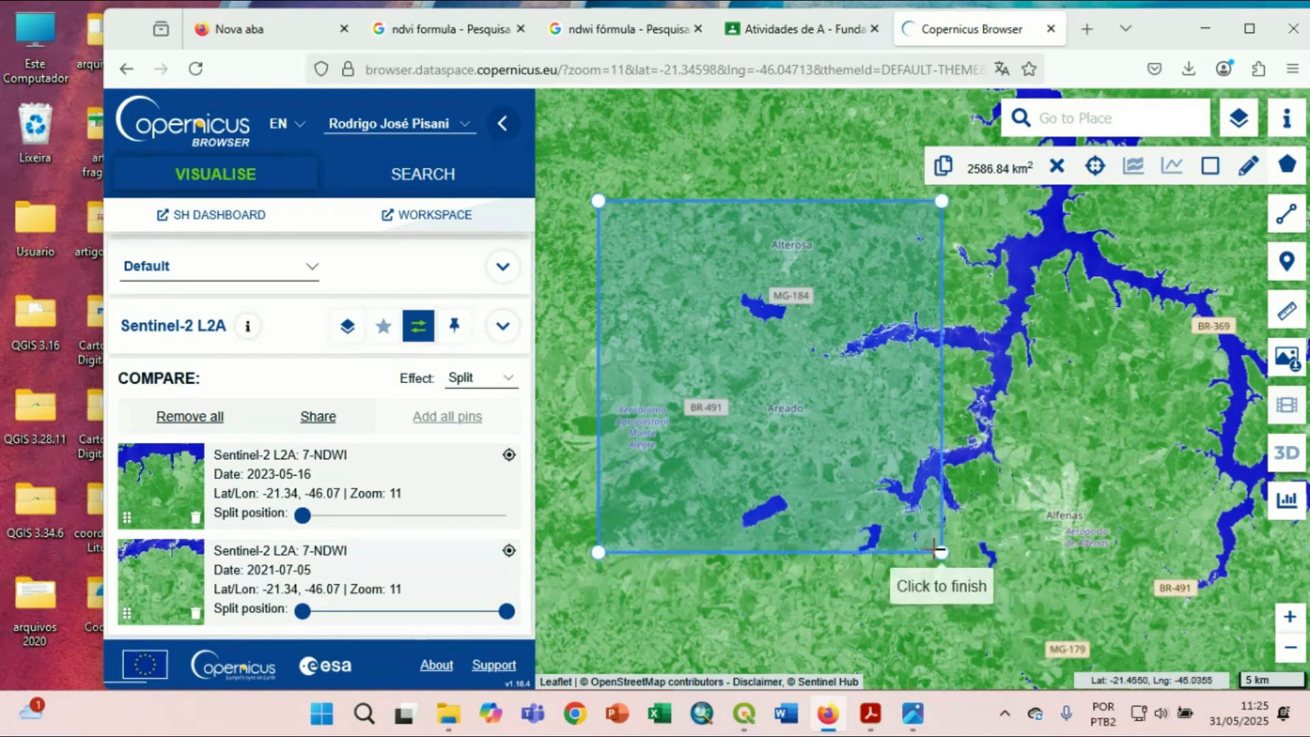
click(963, 587)
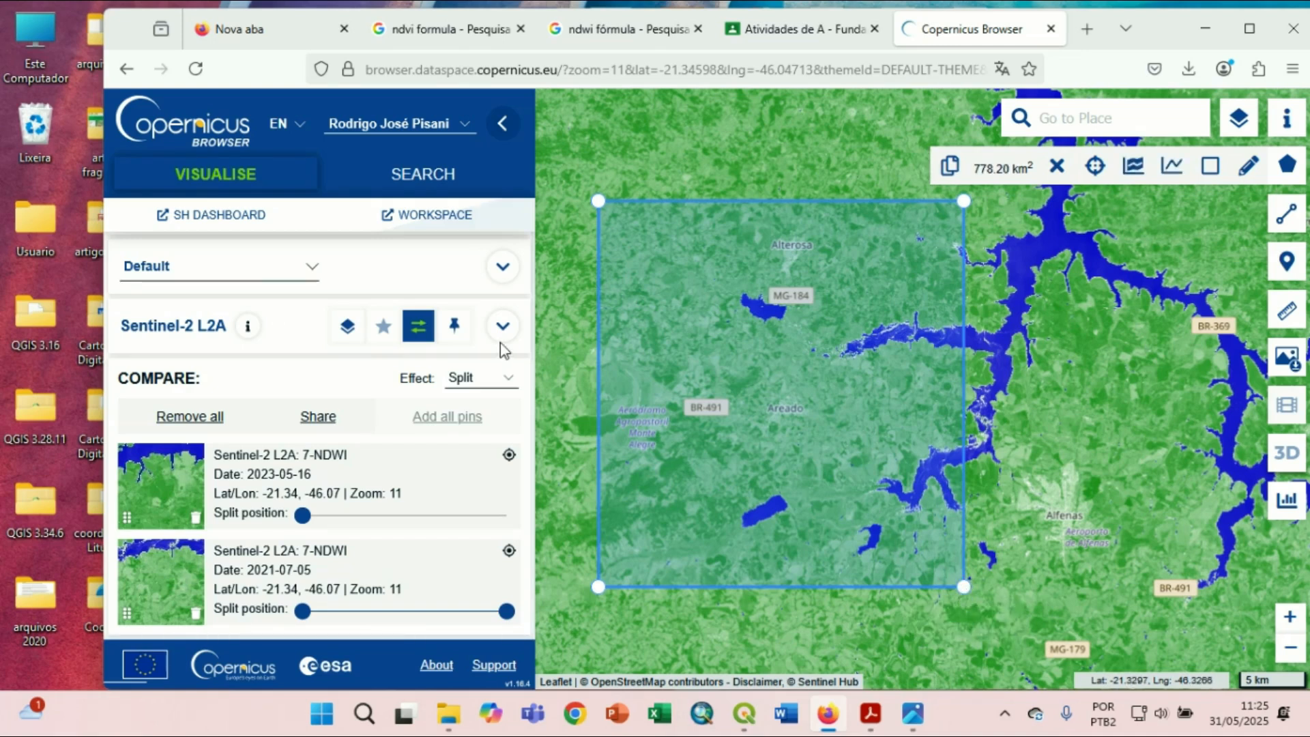
Switch to product search and select Sentinel-2 MSI L2A as the data source.
click(414, 175)
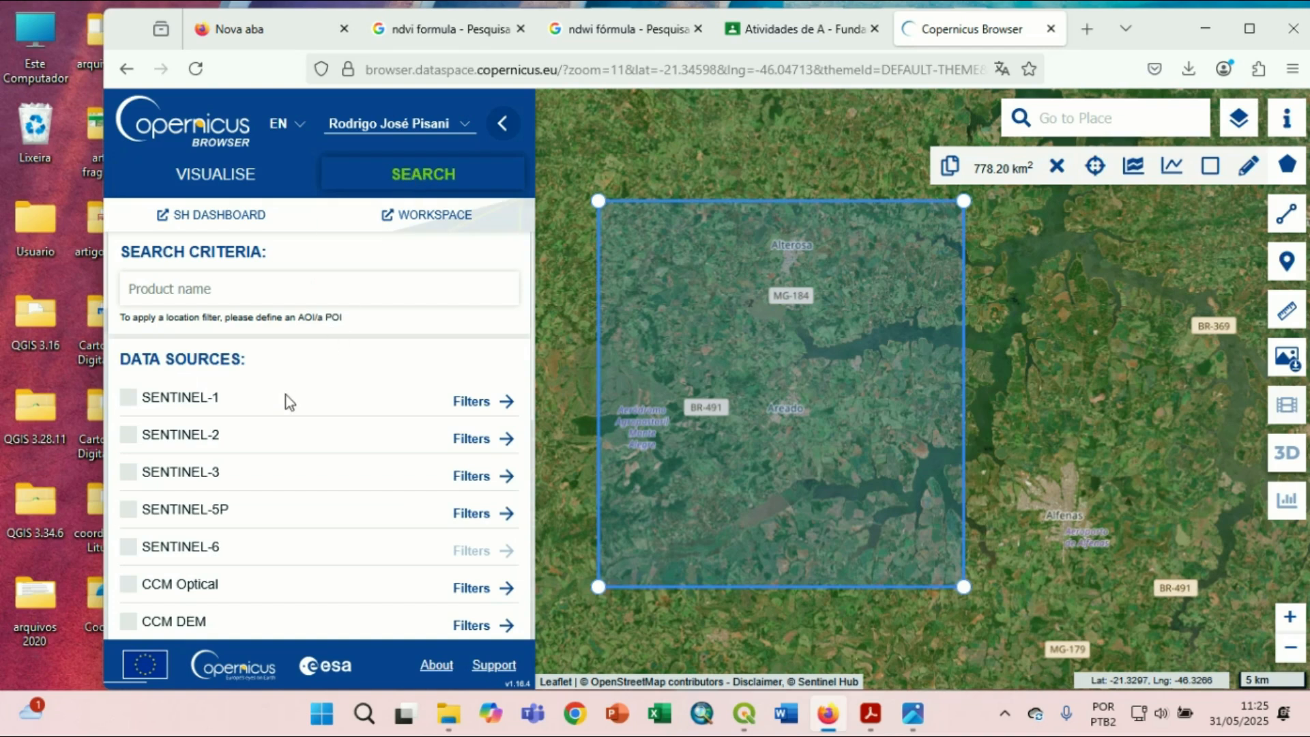
scroll(289, 402, down, 2)
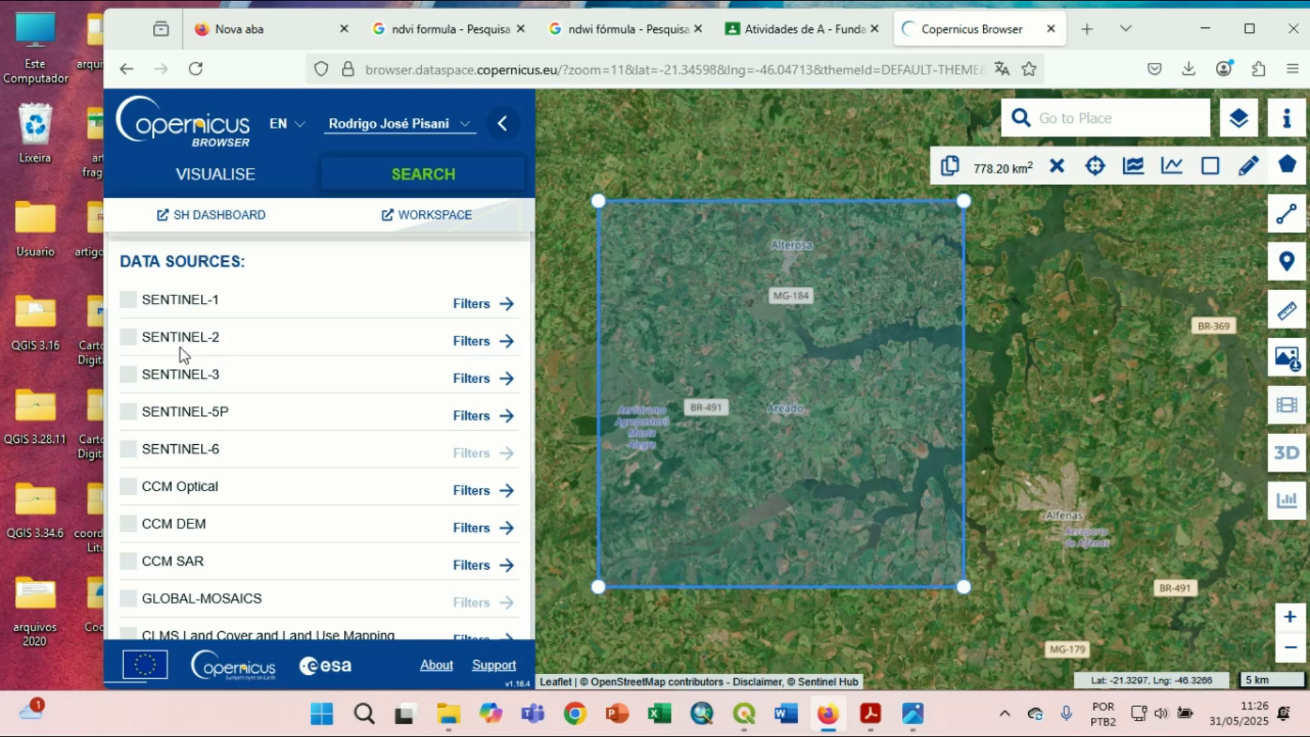
click(130, 341)
click(160, 440)
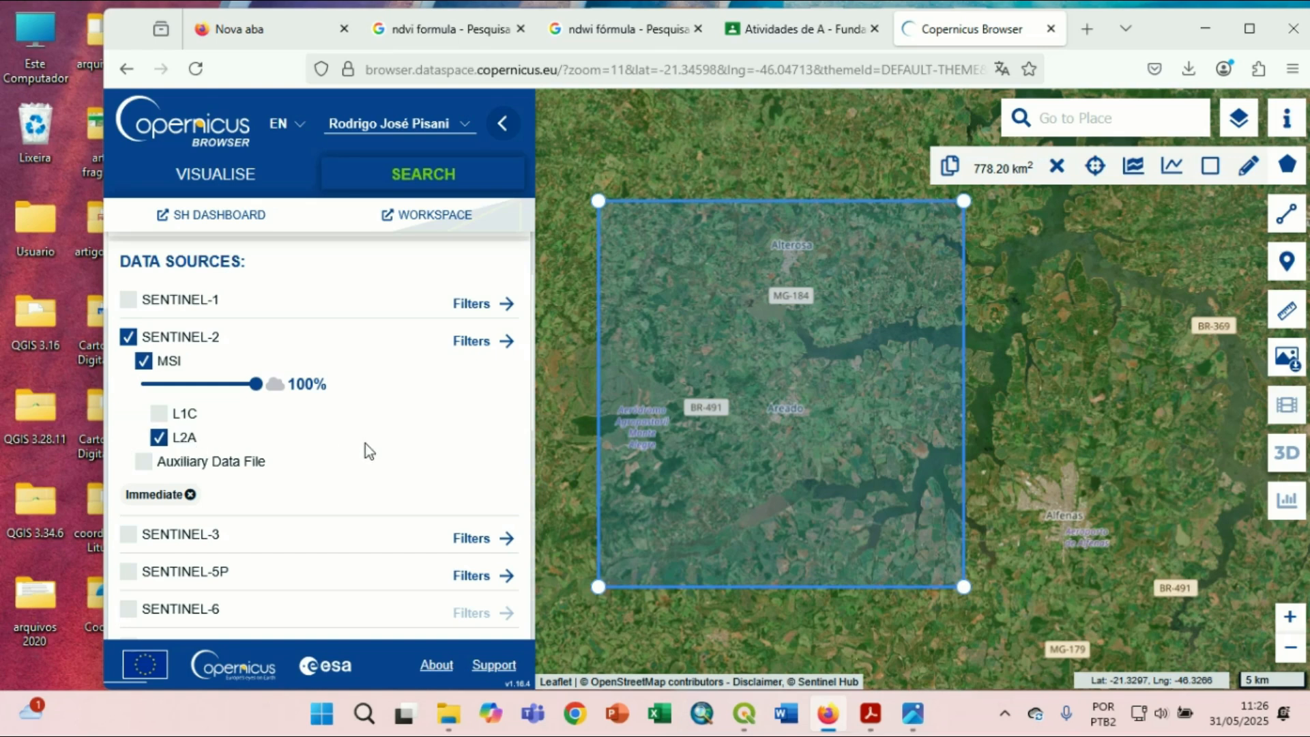
Check the acquisition dates of the 2021 and 2023 images in the saved comparison screenshot for the search time range.
scroll(365, 444, down, 7)
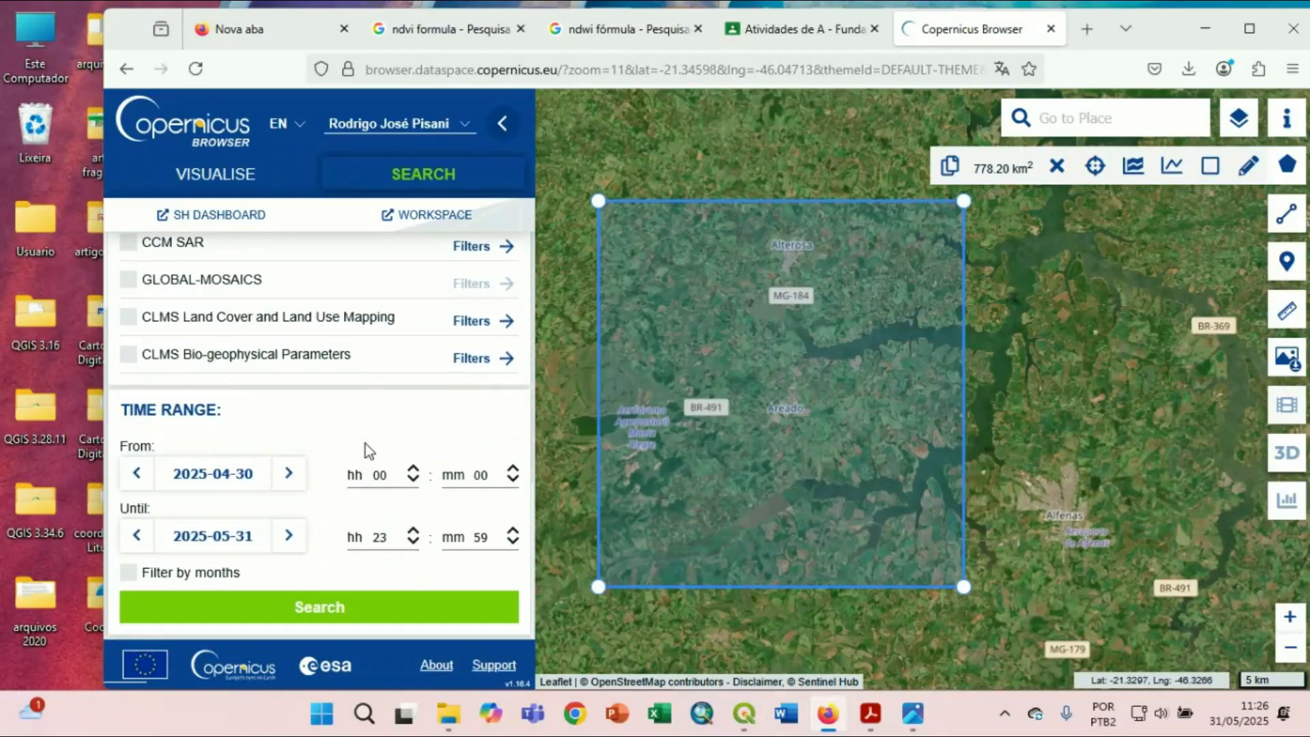
click(234, 478)
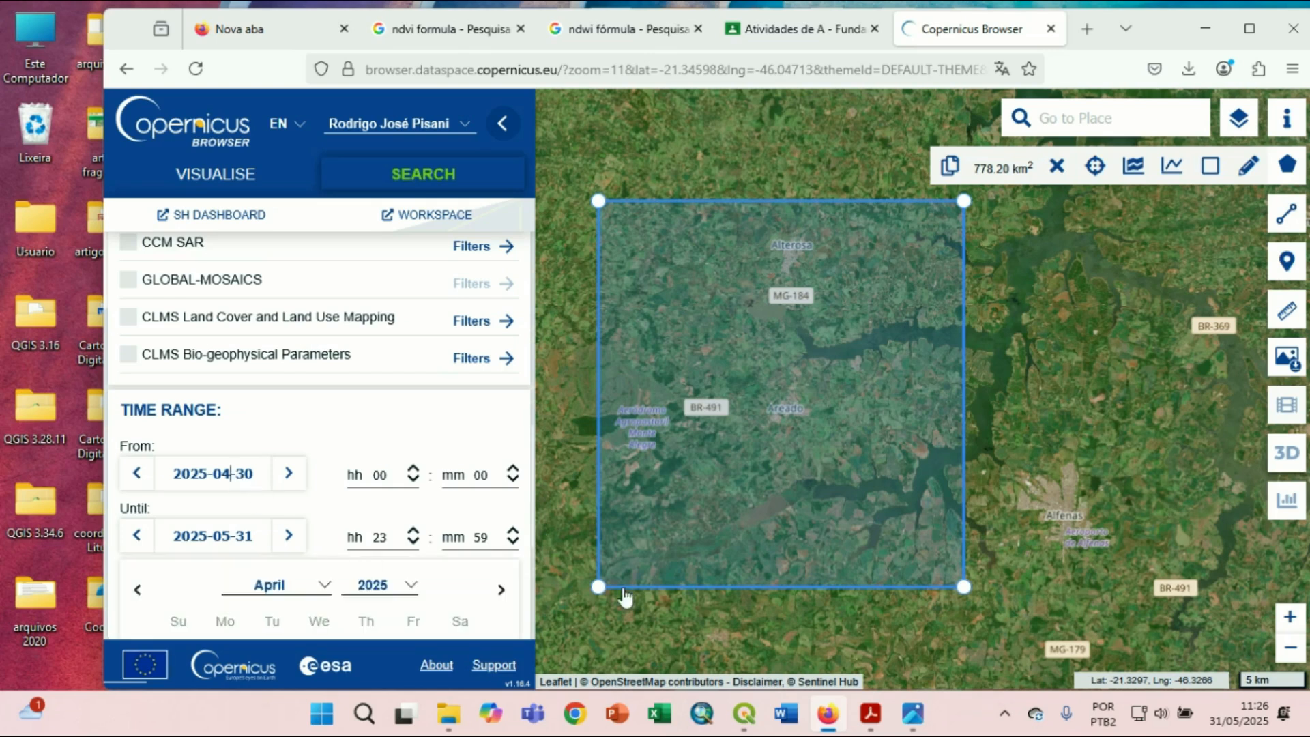
click(914, 716)
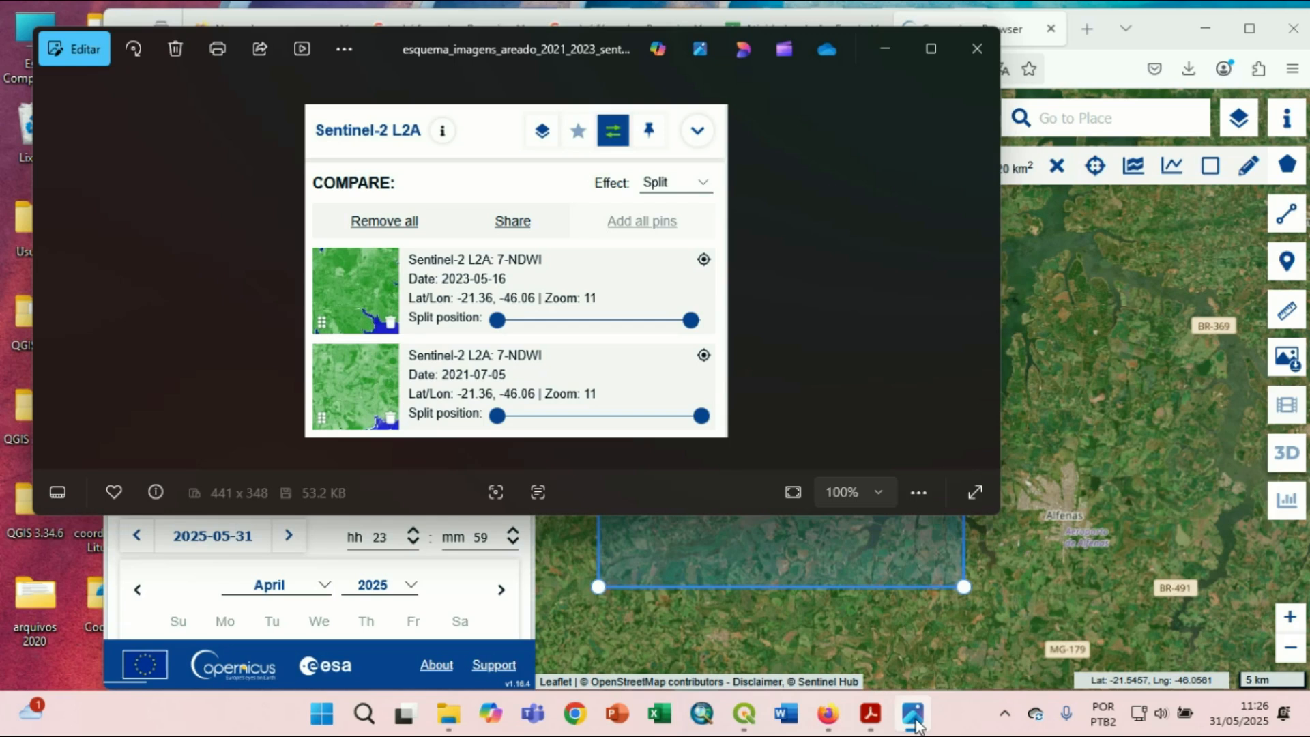
click(914, 717)
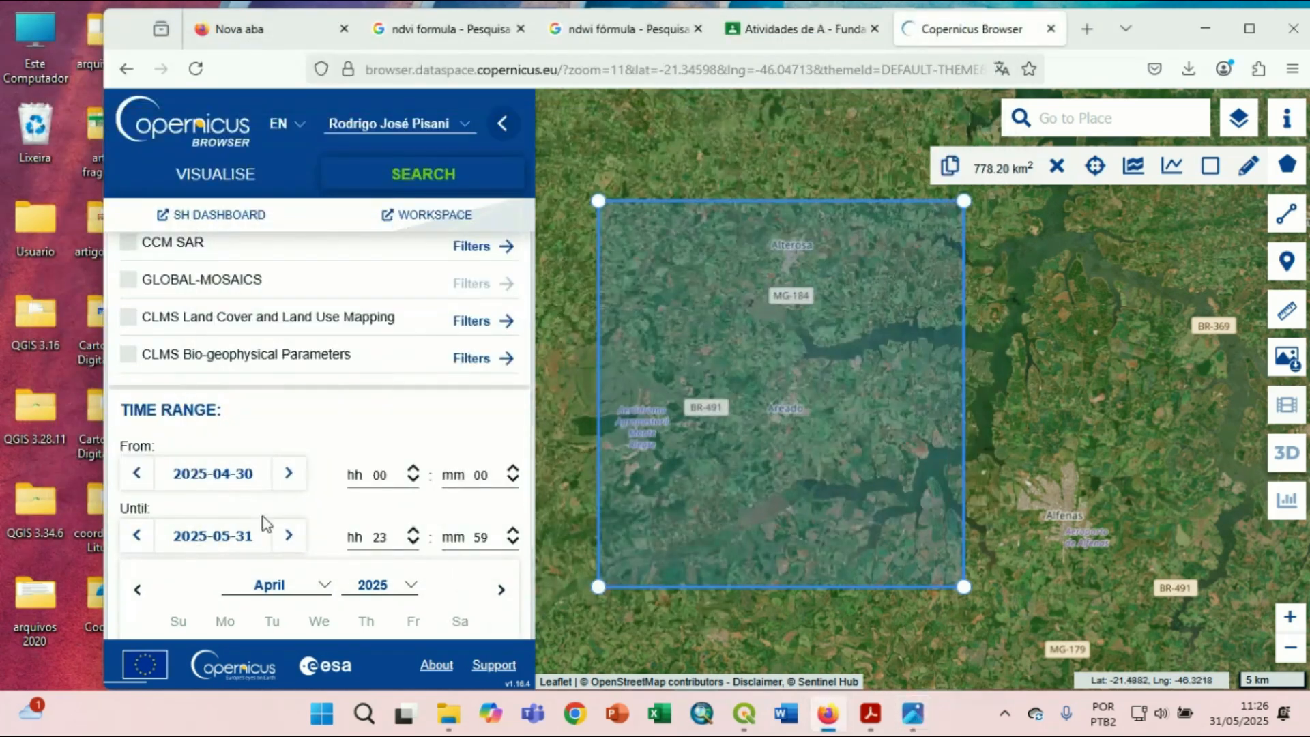
Set the start date of the search time range to 2021-07-05.
click(212, 476)
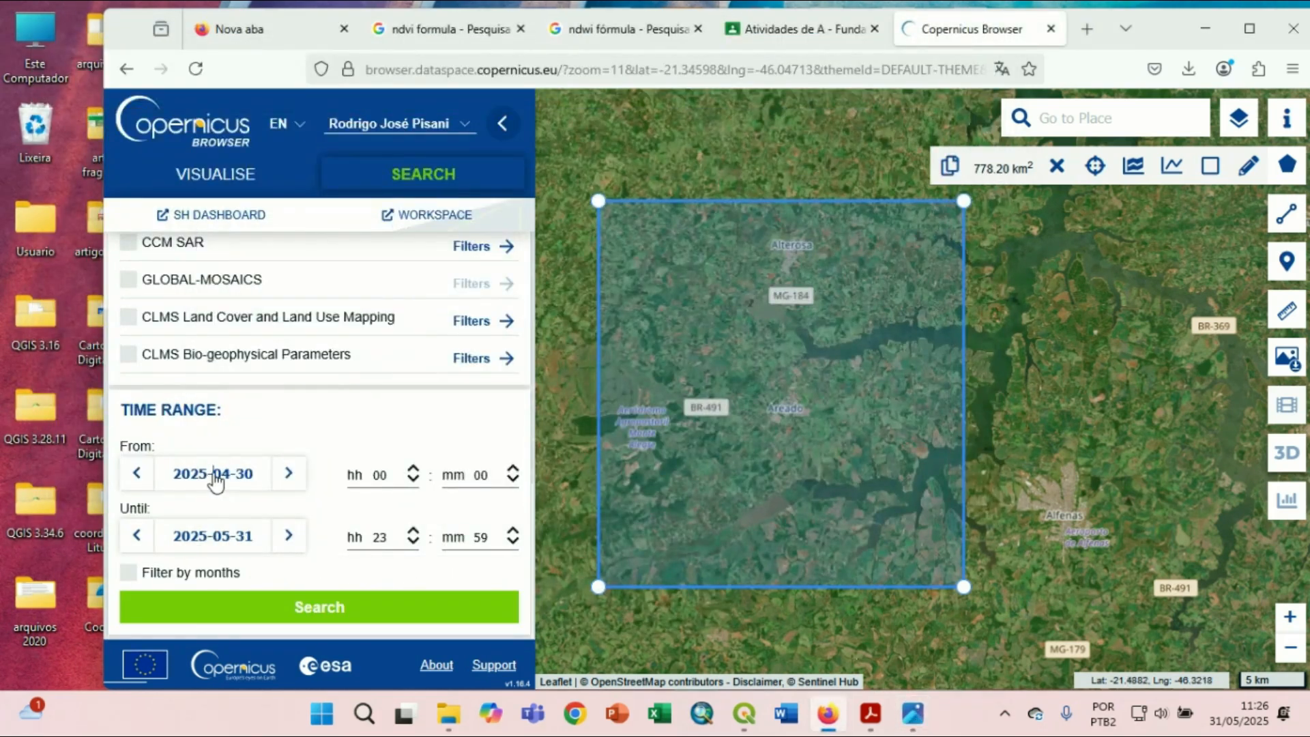
click(232, 477)
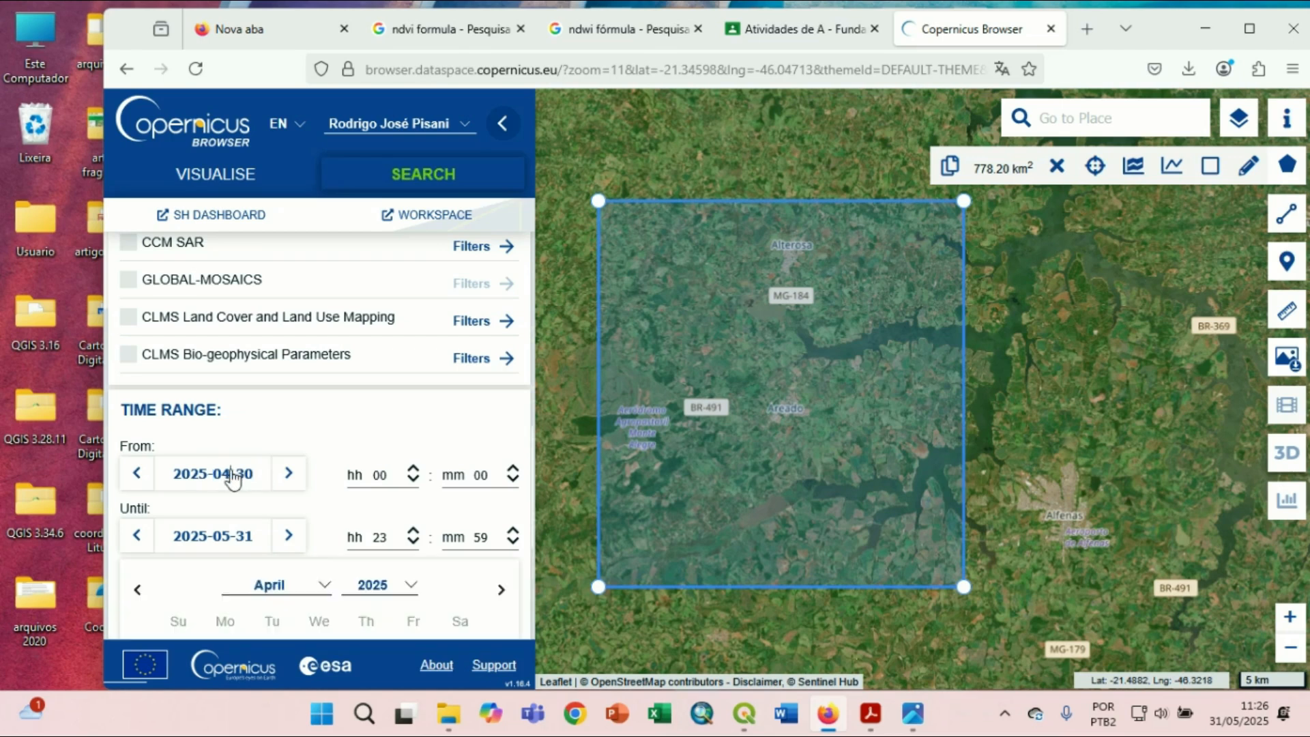
scroll(245, 483, down, 3)
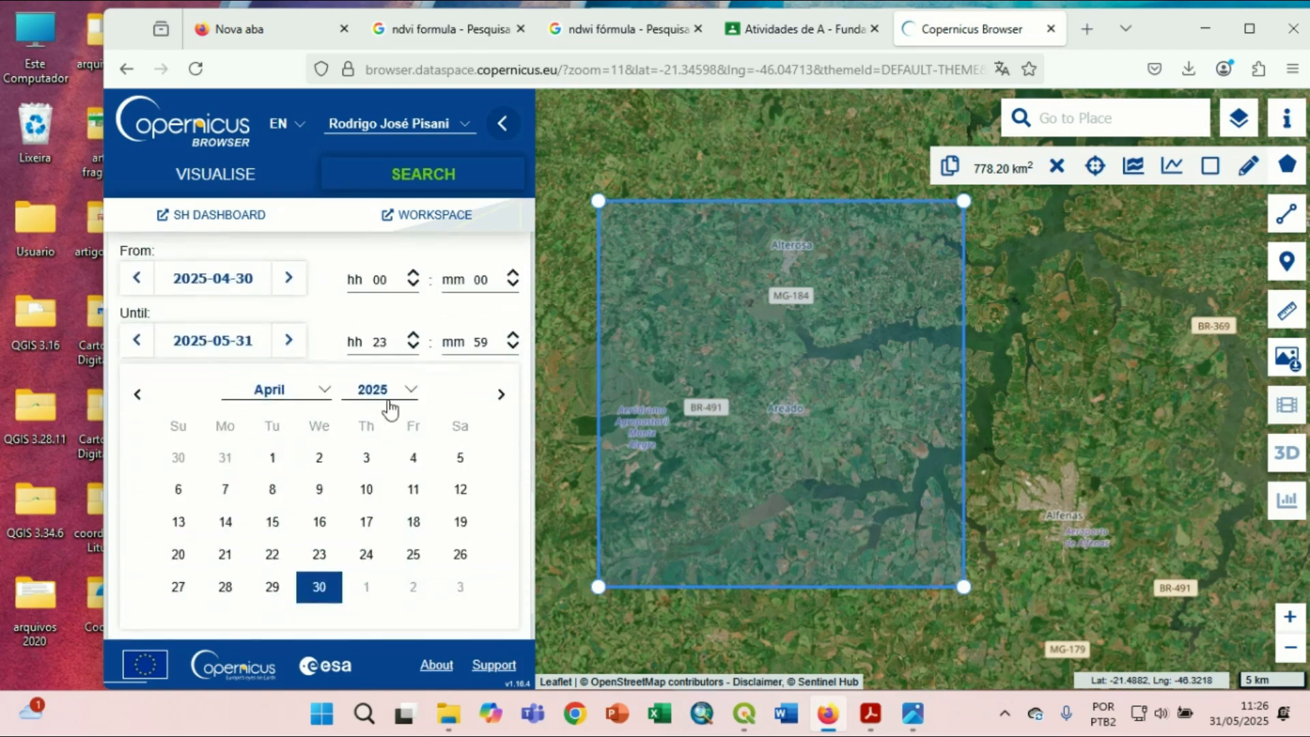
click(402, 399)
scroll(380, 566, down, 2)
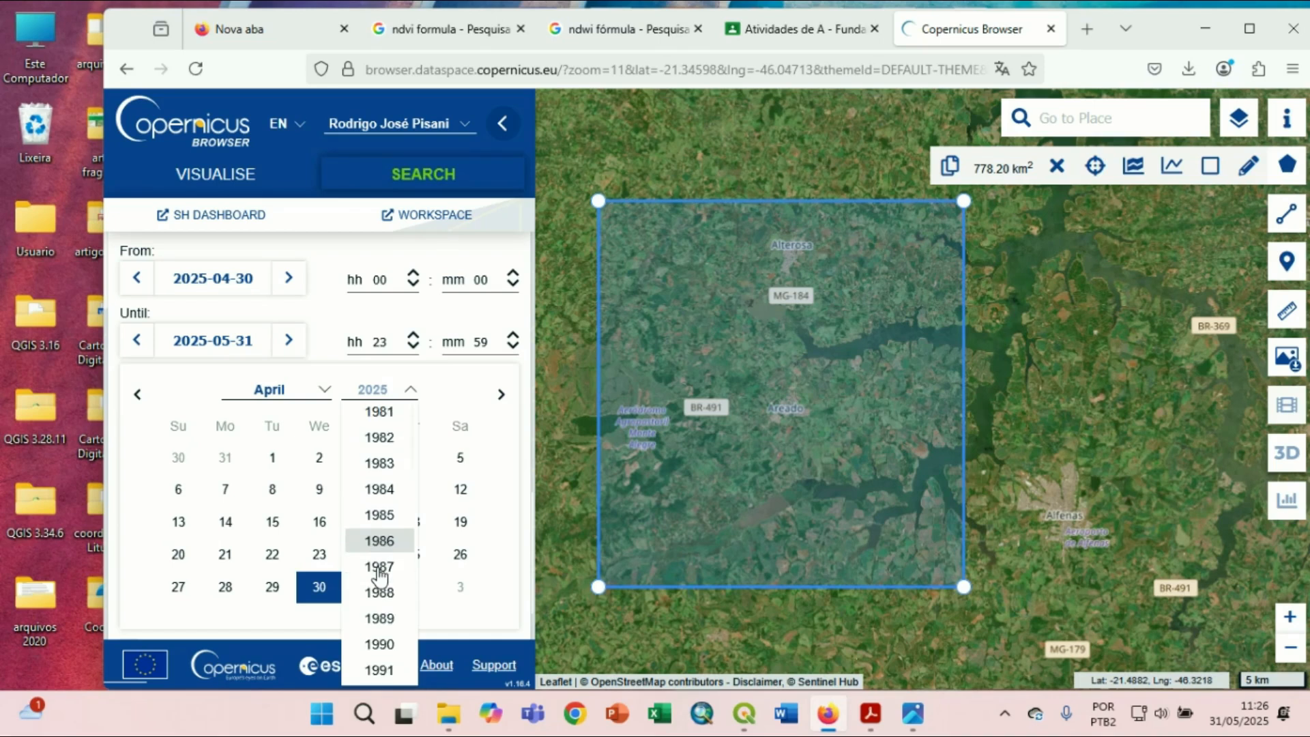
scroll(380, 573, down, 6)
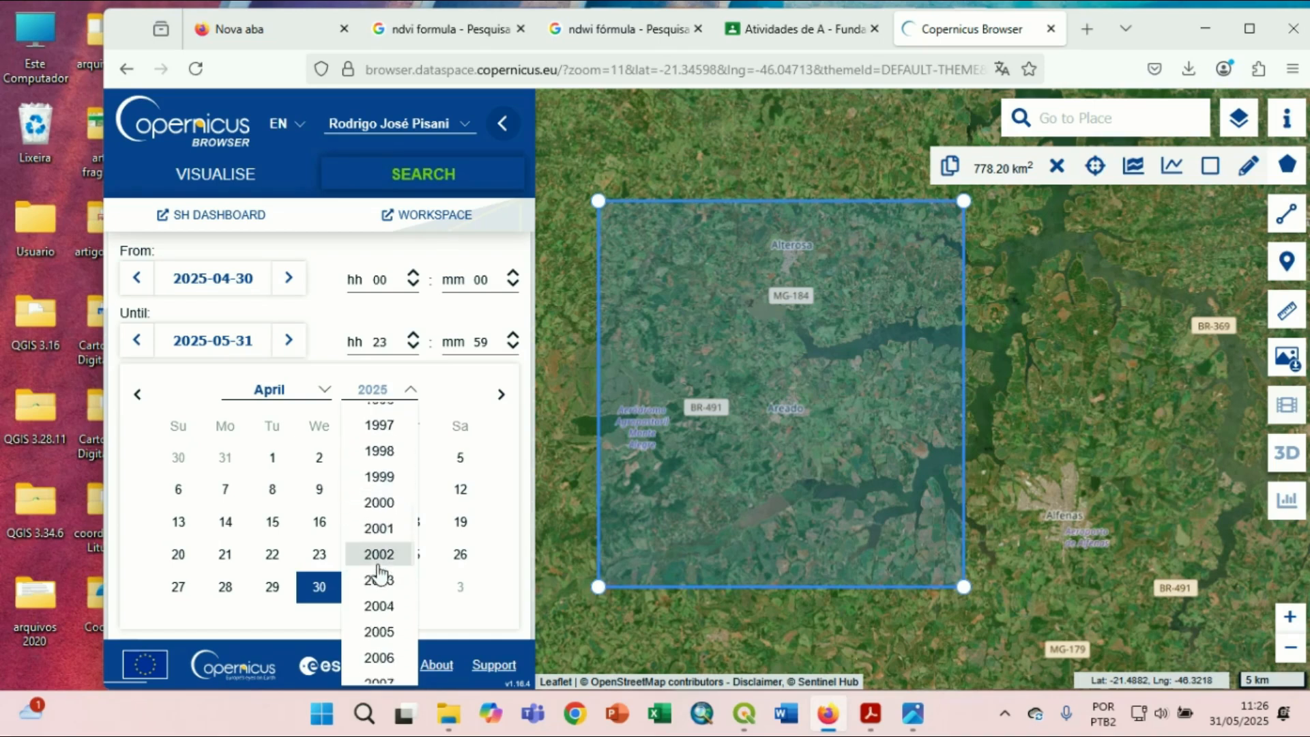
scroll(380, 574, down, 4)
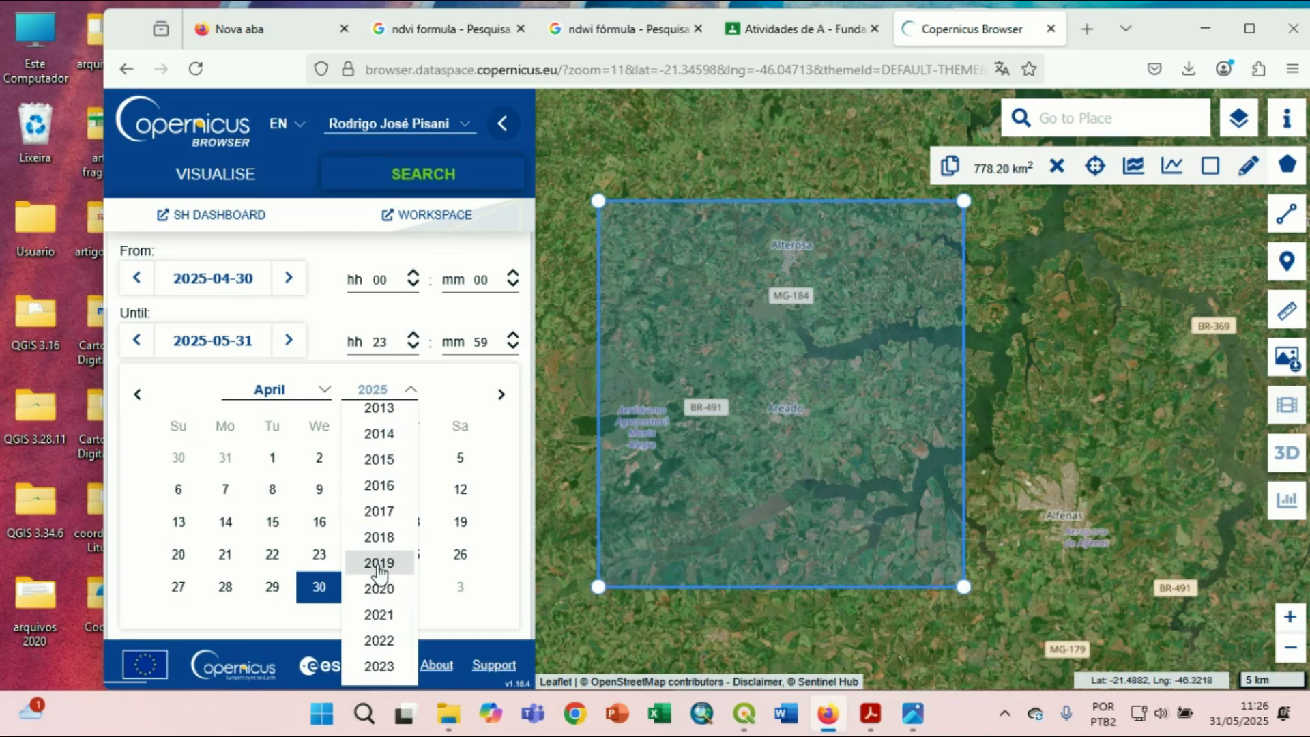
click(380, 614)
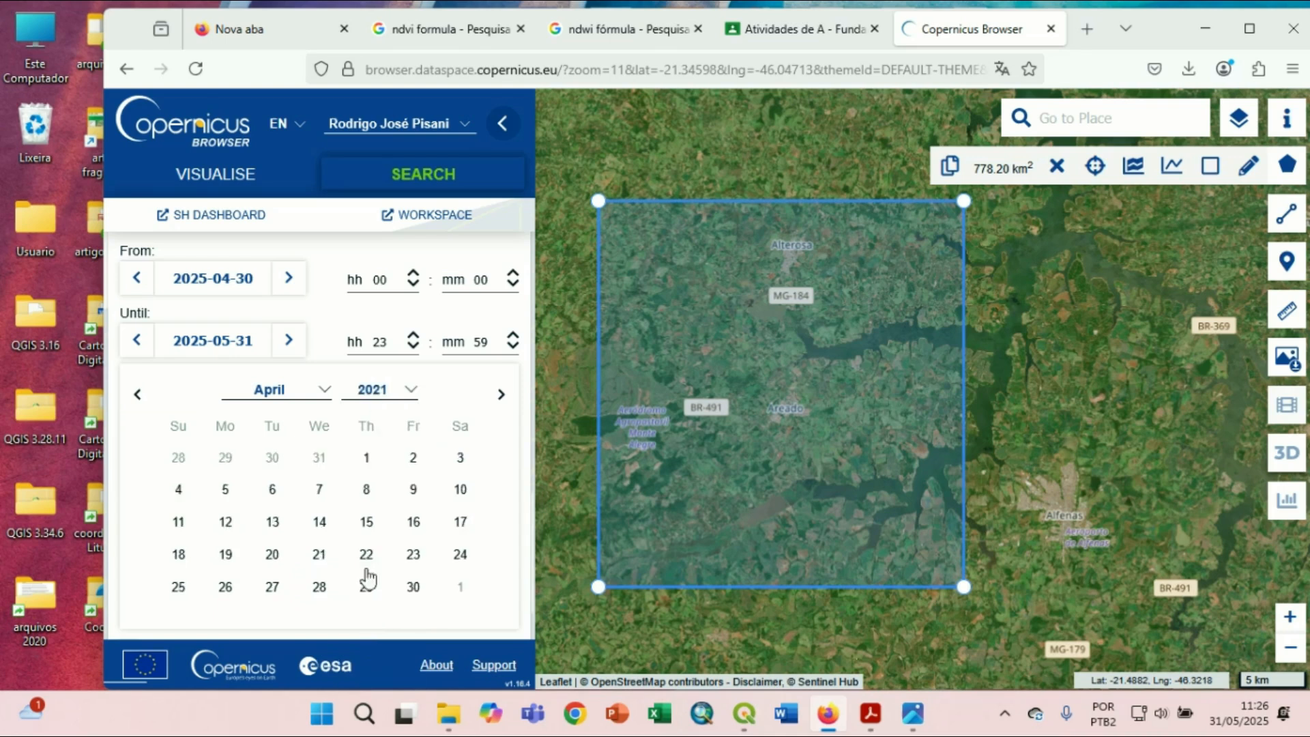
click(285, 396)
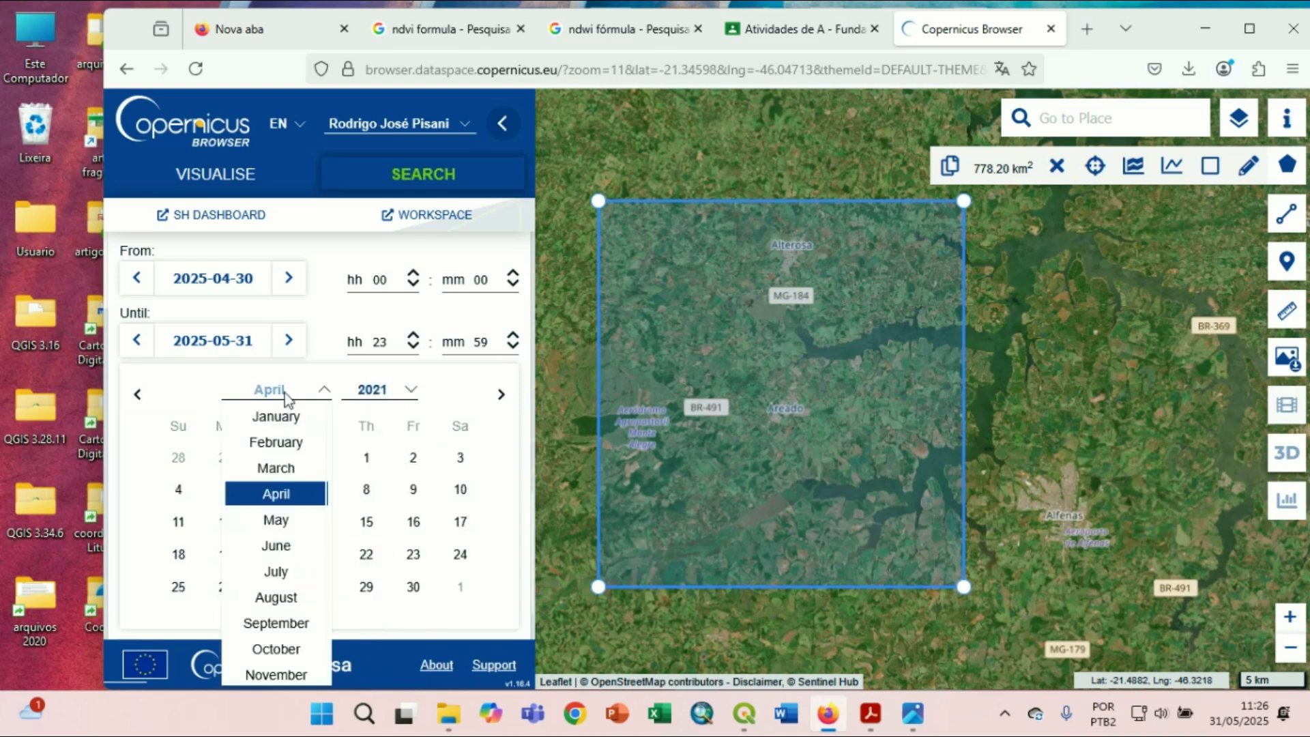
click(288, 573)
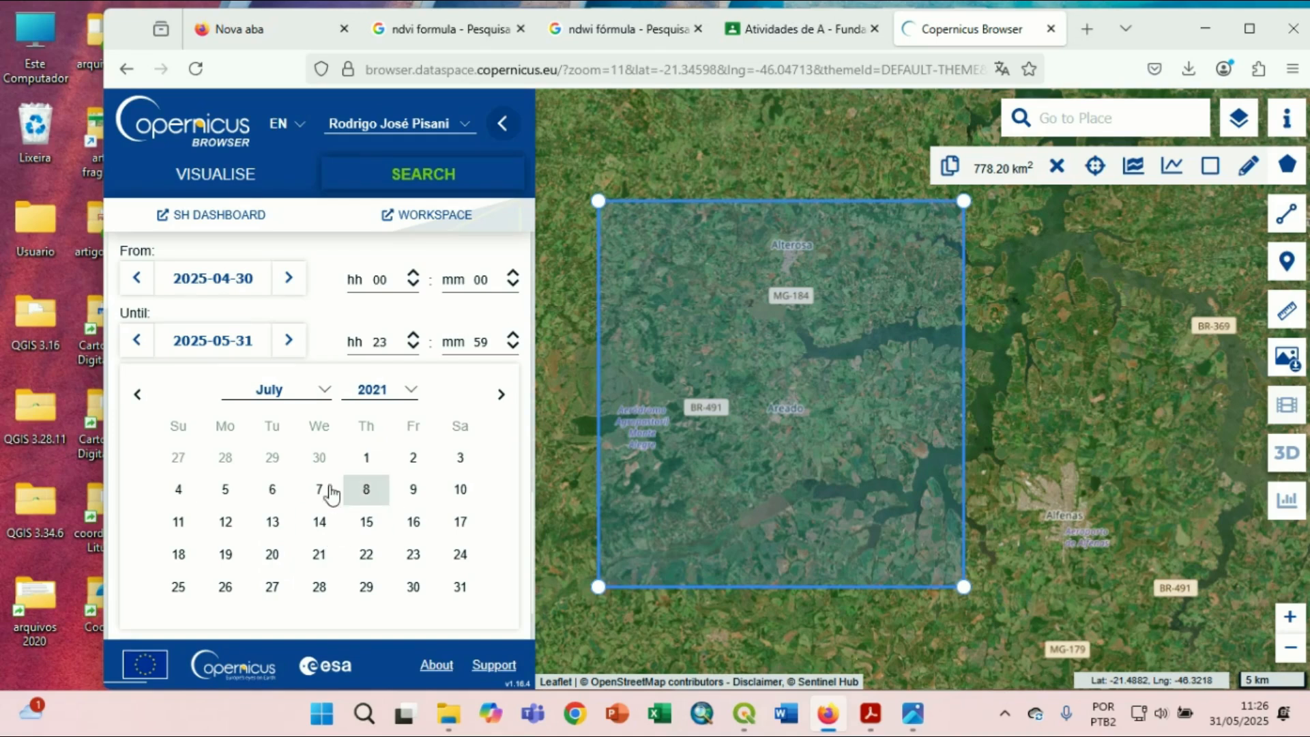
click(227, 490)
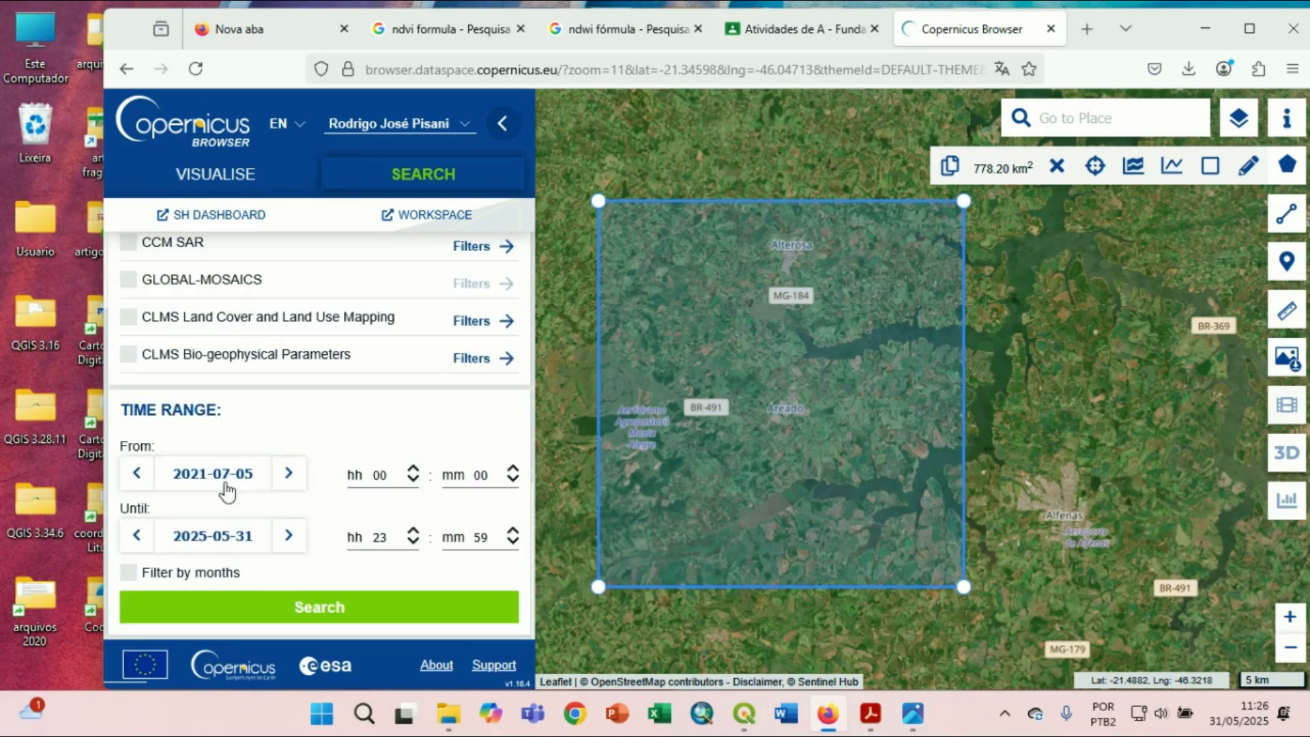
Set the end date of the time range to 2021-07-05 and run the product search.
click(239, 539)
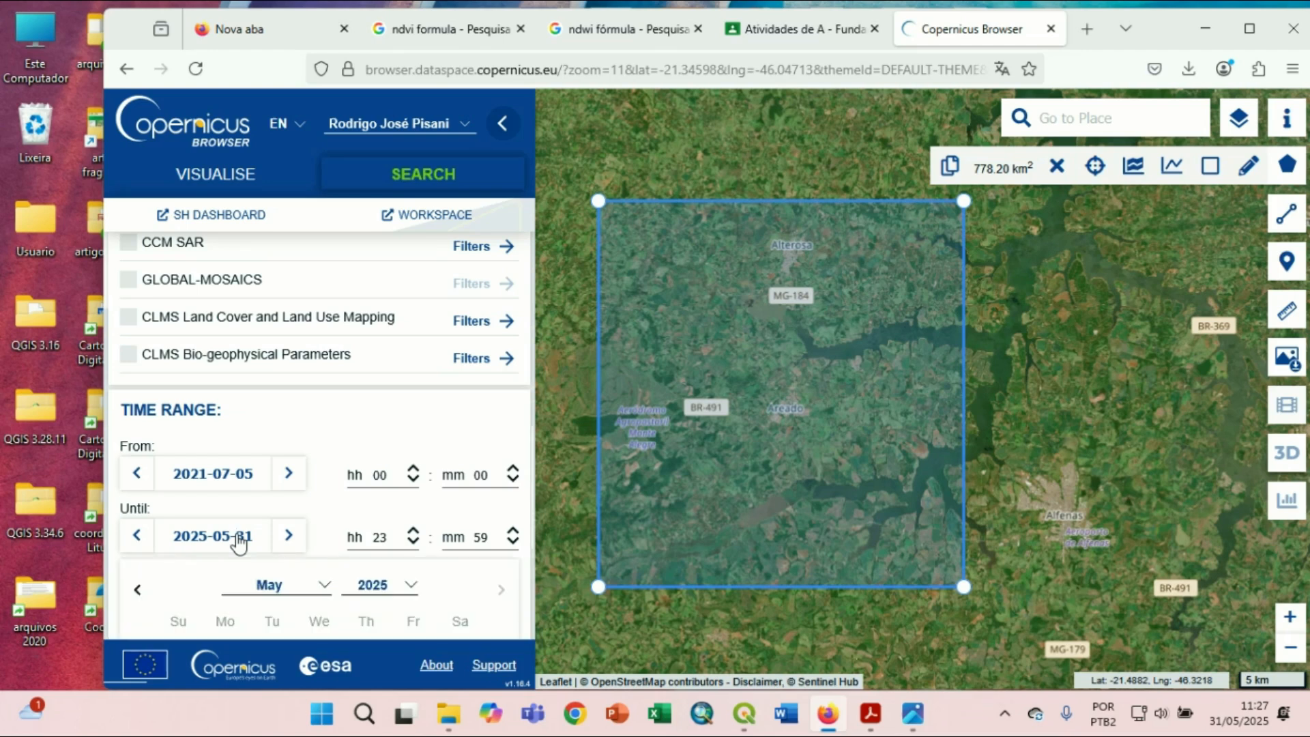
scroll(234, 541, down, 3)
click(381, 492)
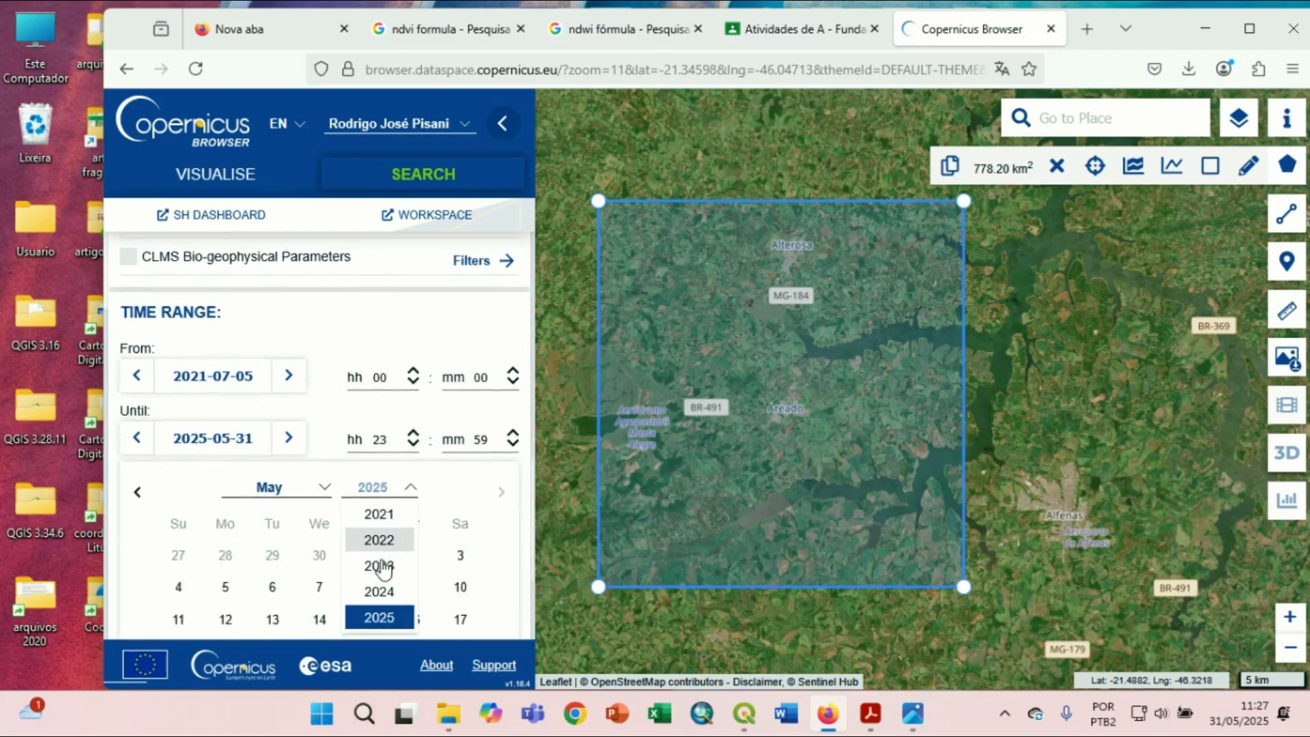
click(380, 513)
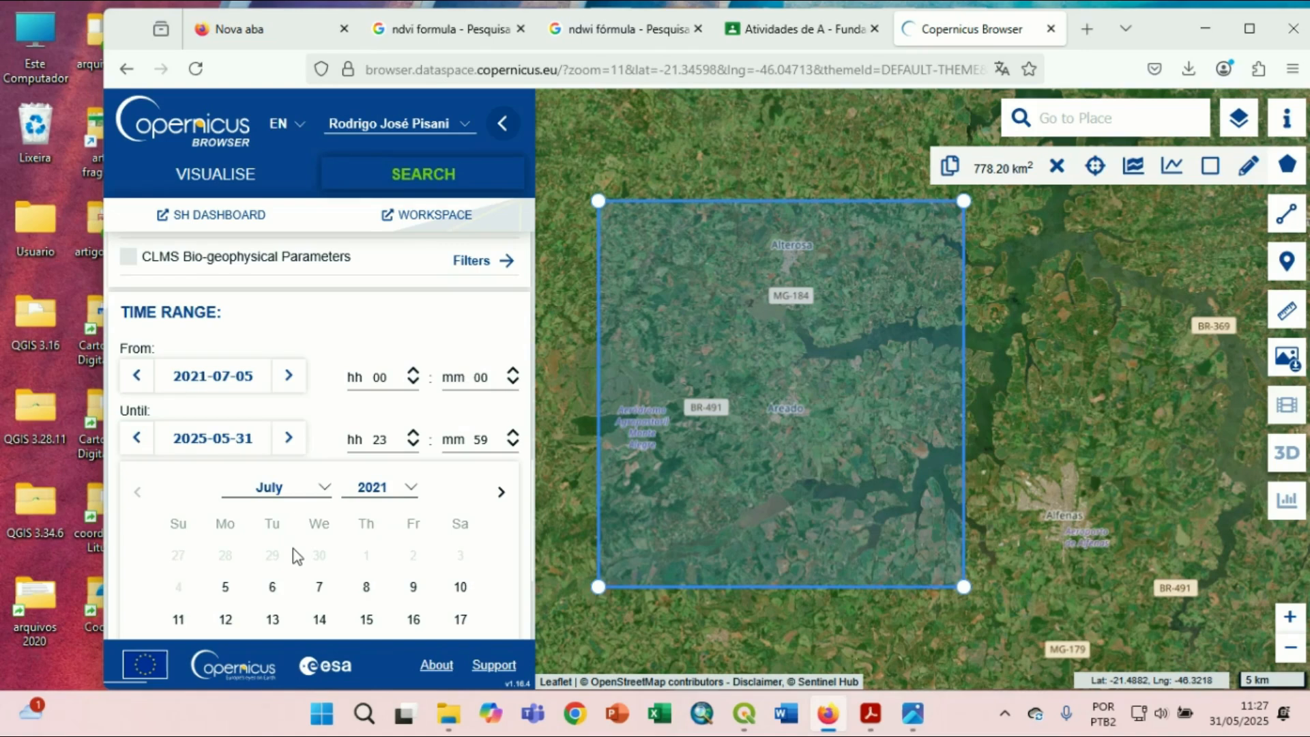
scroll(297, 556, down, 3)
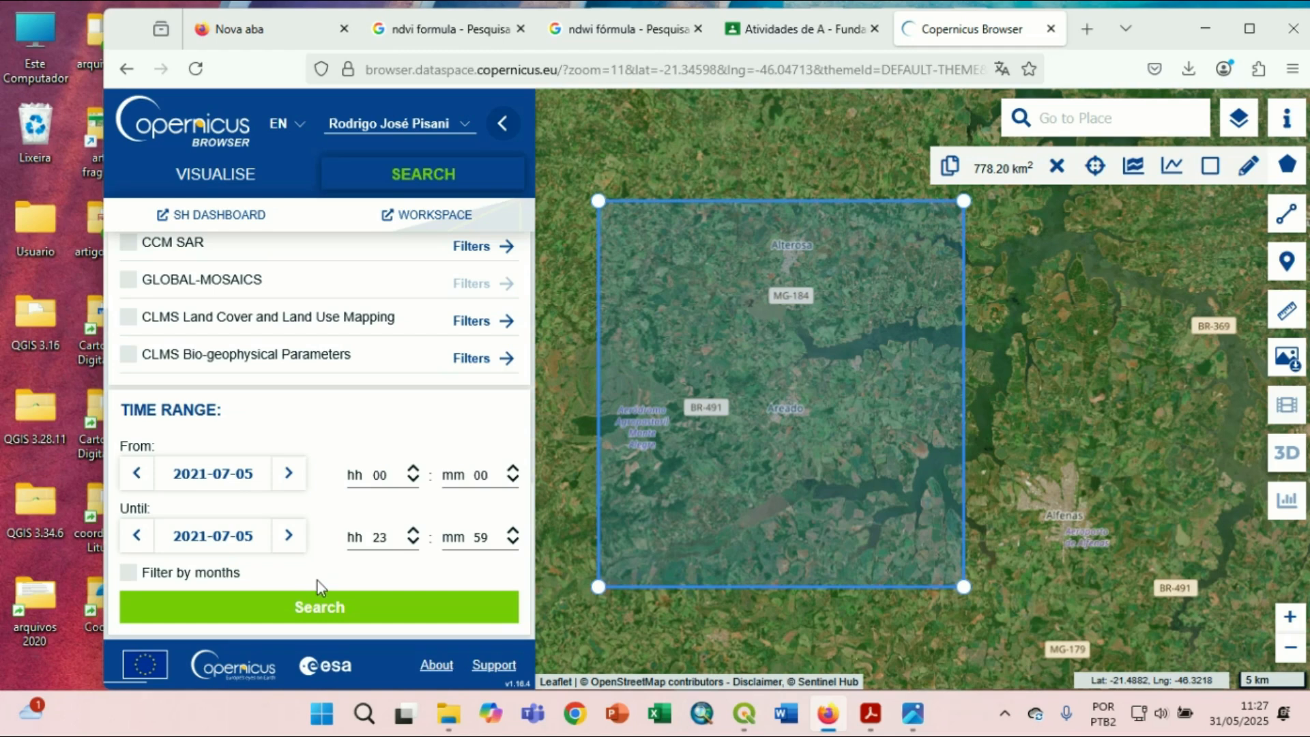
click(316, 612)
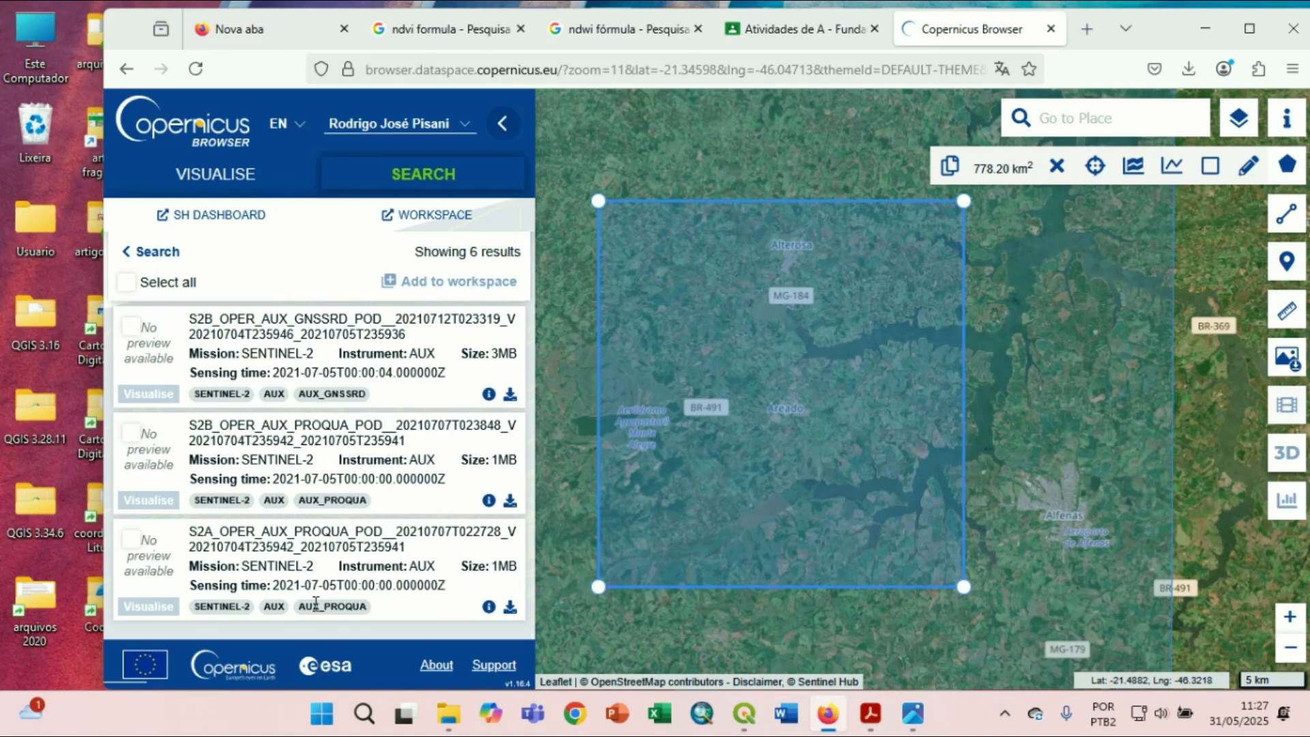
Select the S2B_MSIL2A_20210705T131249 product in the search results.
scroll(301, 580, up, 5)
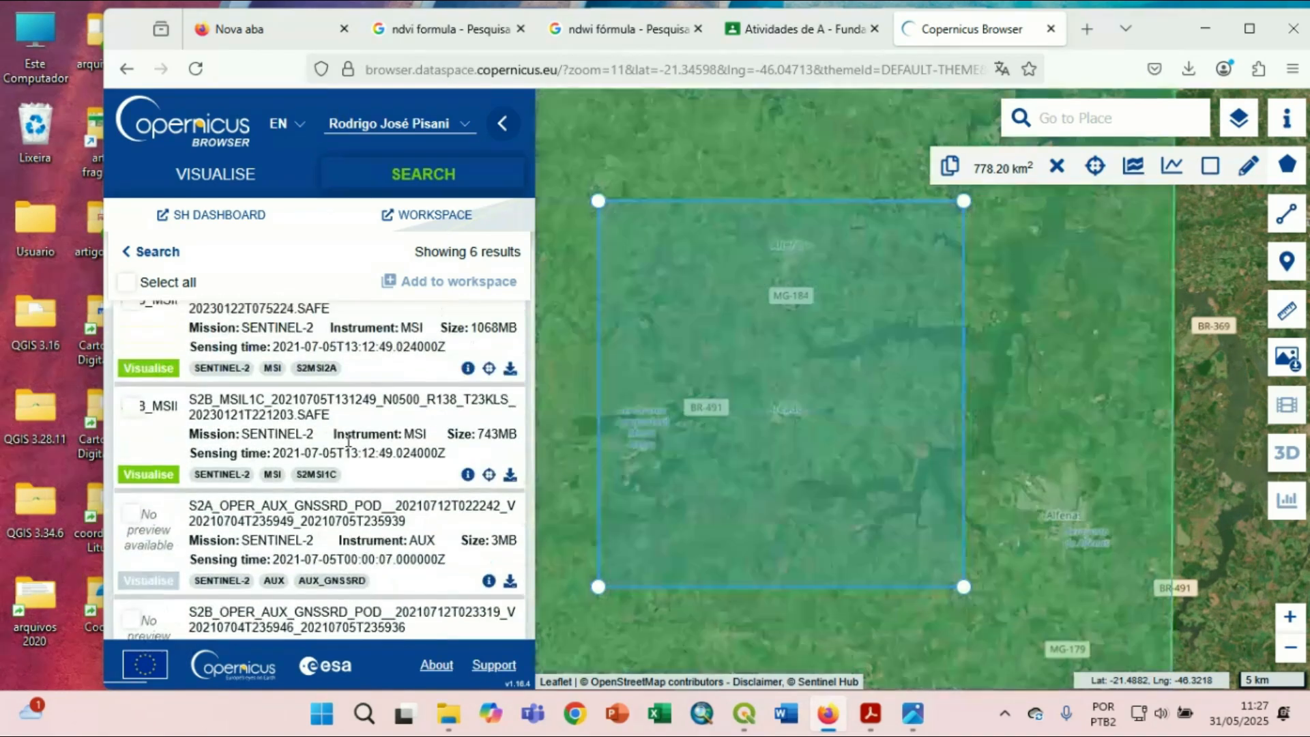
scroll(348, 440, up, 1)
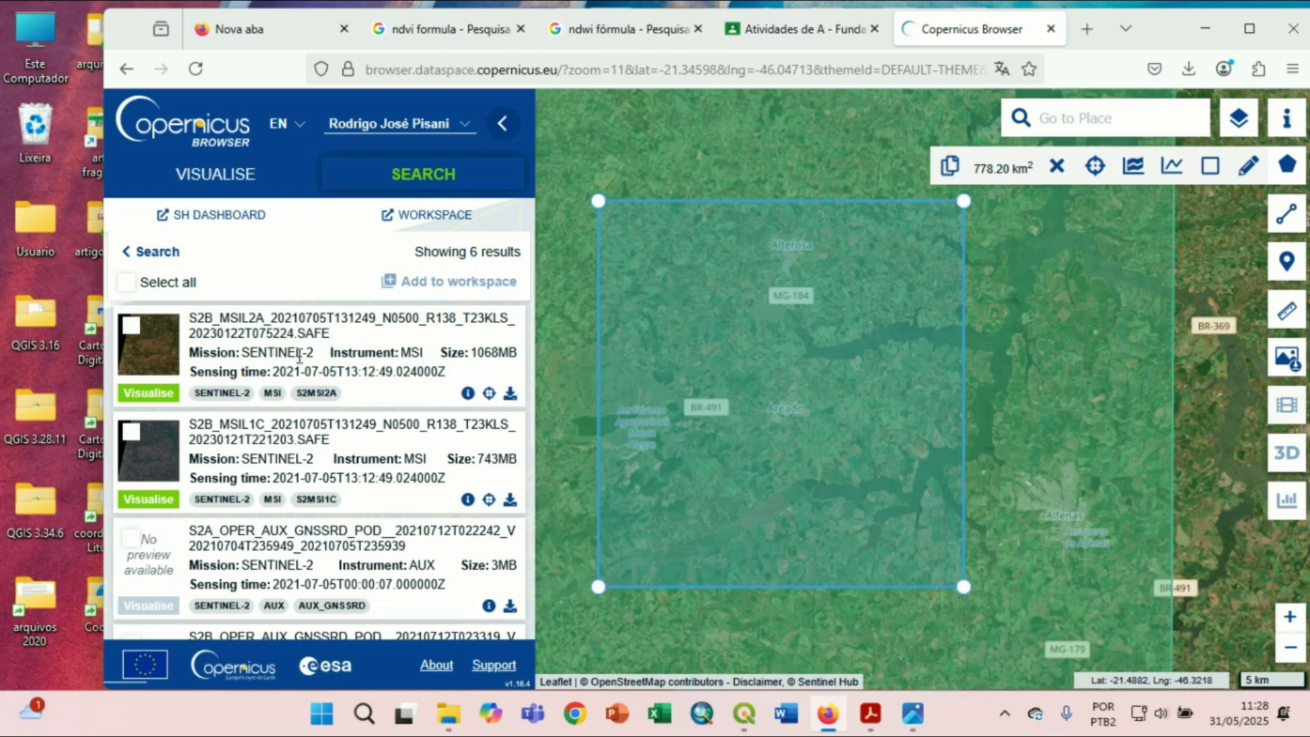
click(131, 325)
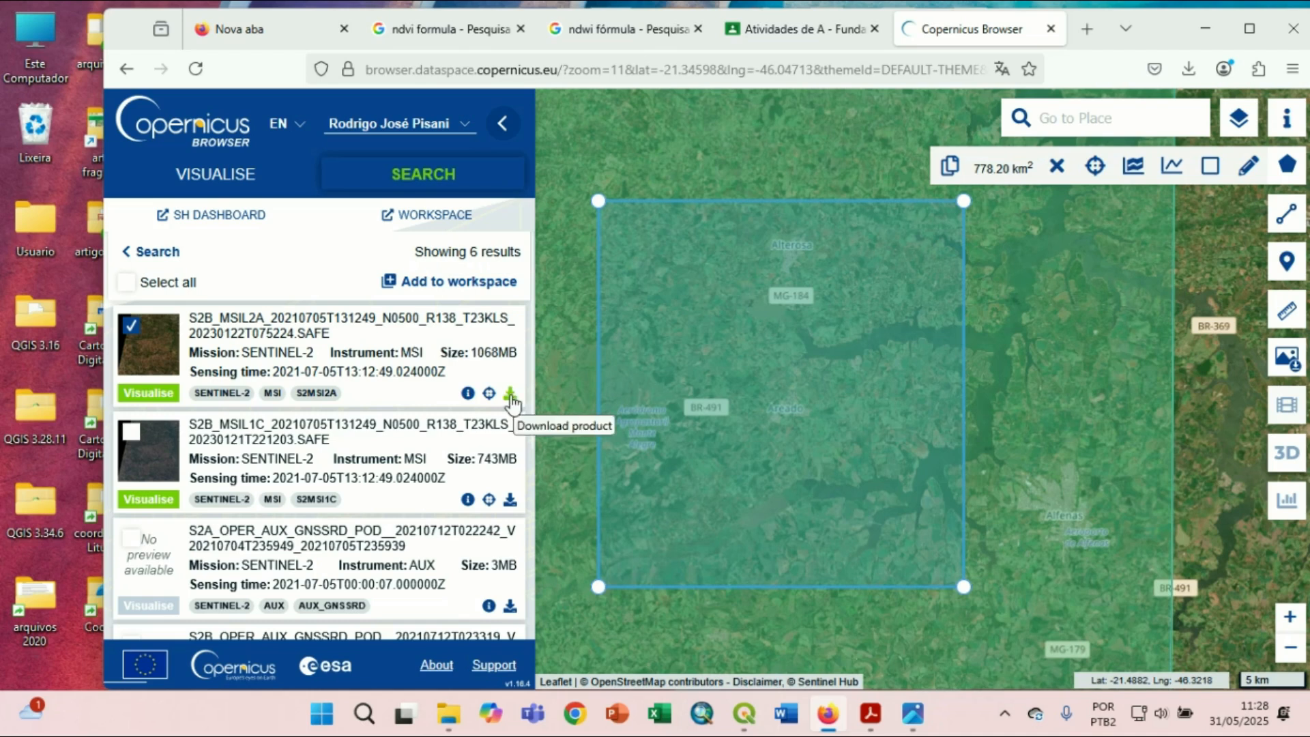
Examine the attributes, preview and footprint in the selected L2A product's information, and close it.
click(468, 393)
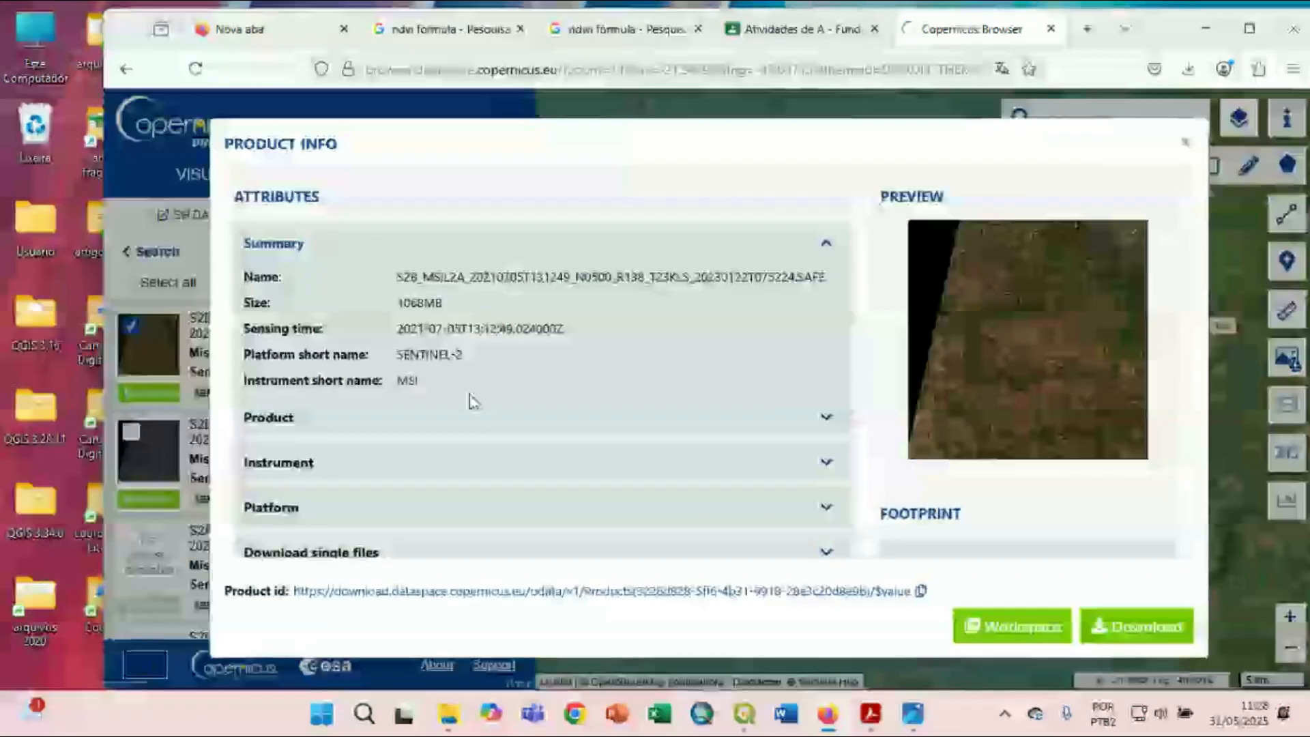
scroll(785, 321, down, 3)
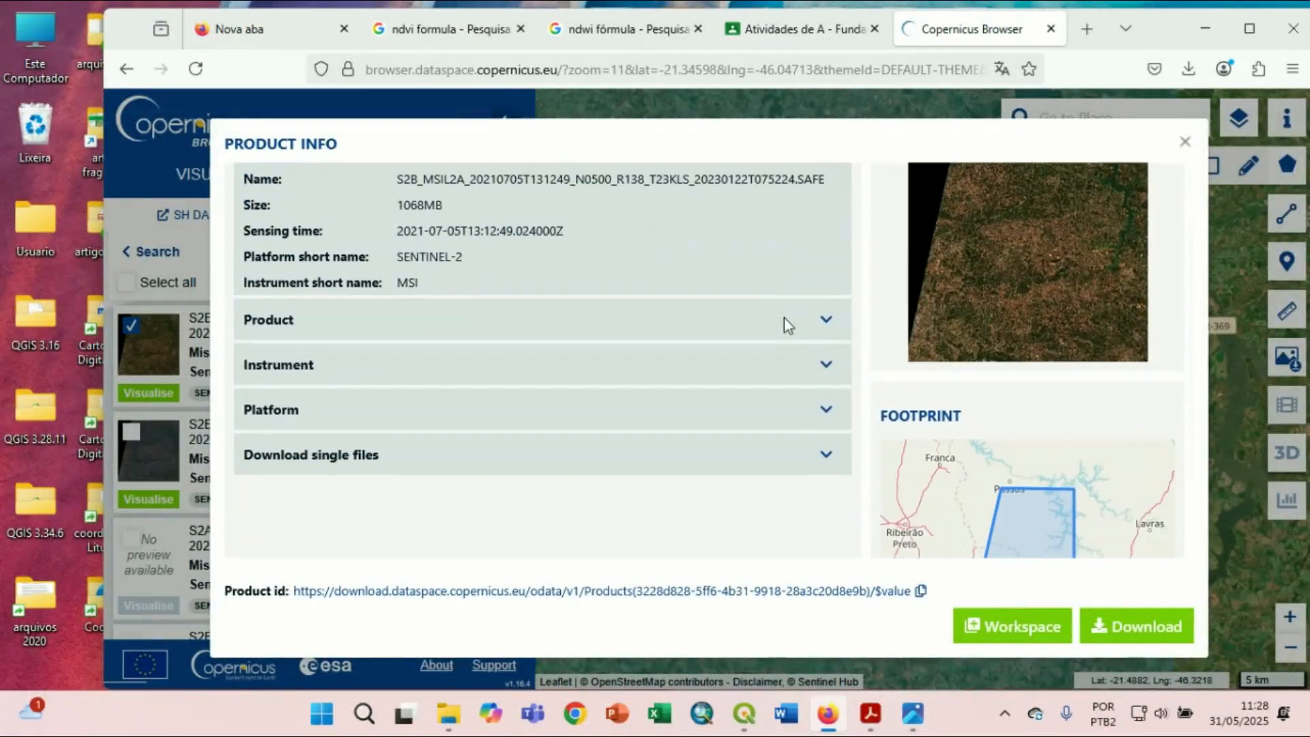
scroll(786, 318, up, 2)
scroll(839, 345, down, 2)
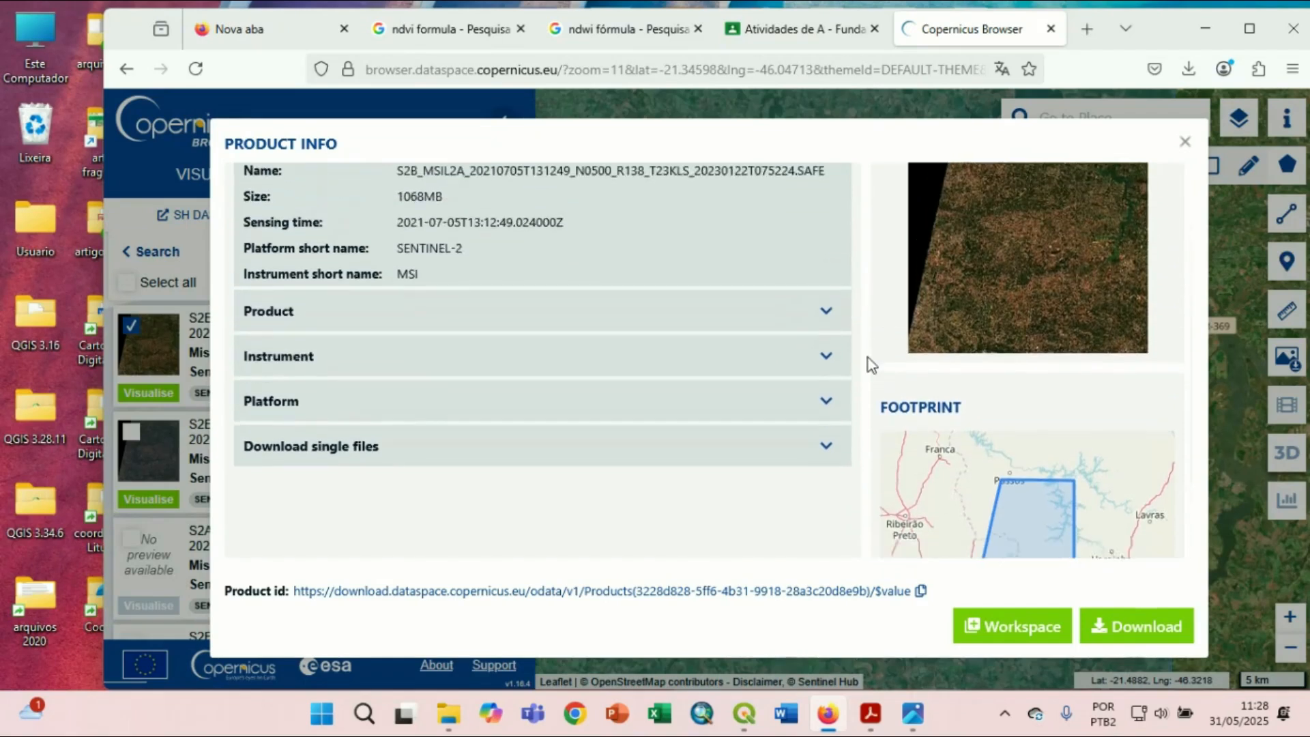
scroll(829, 412, up, 3)
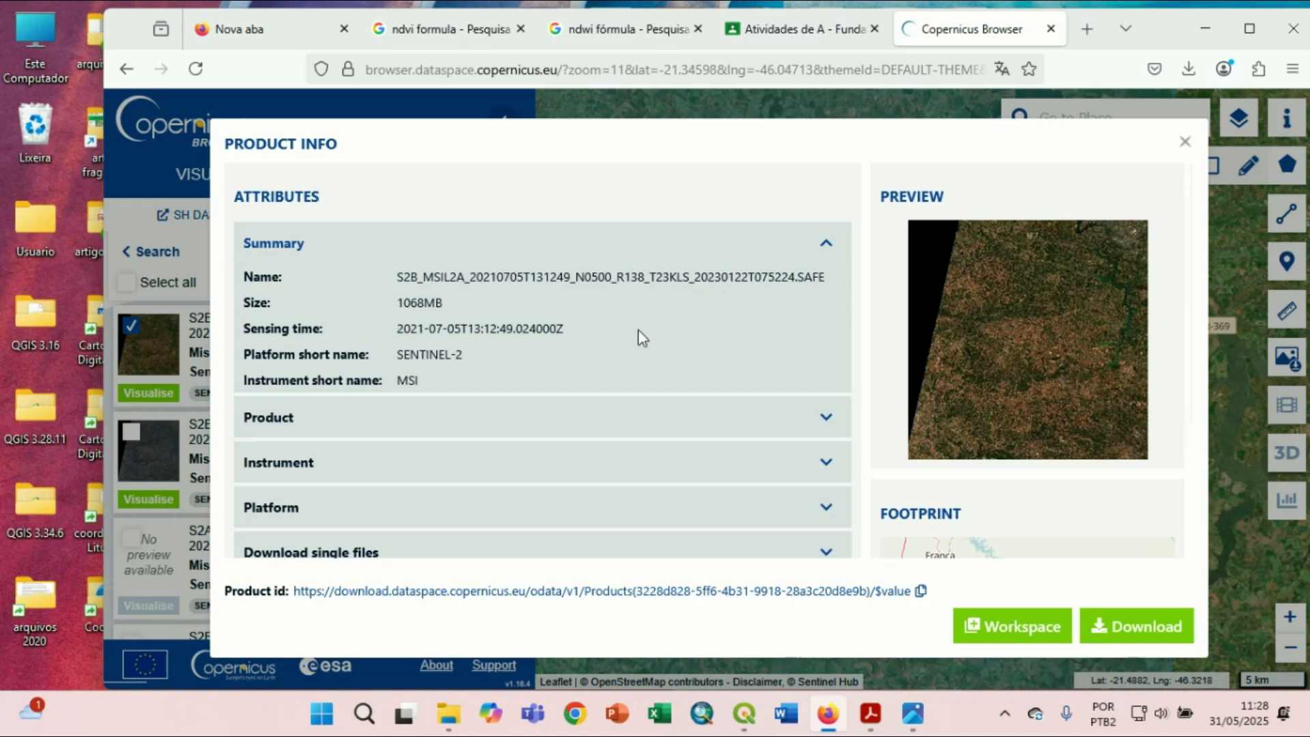
click(1185, 141)
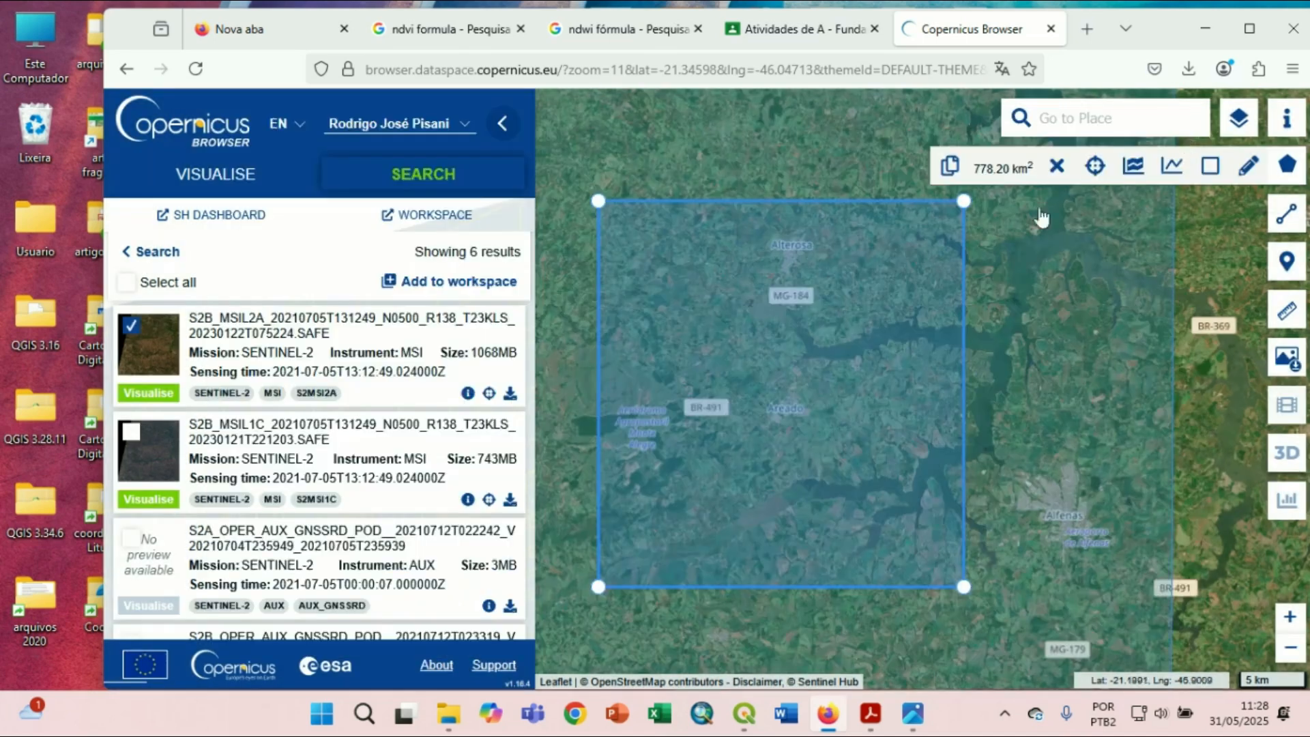
Fit the map to the selected L2A product's full footprint and start downloading the product.
click(488, 394)
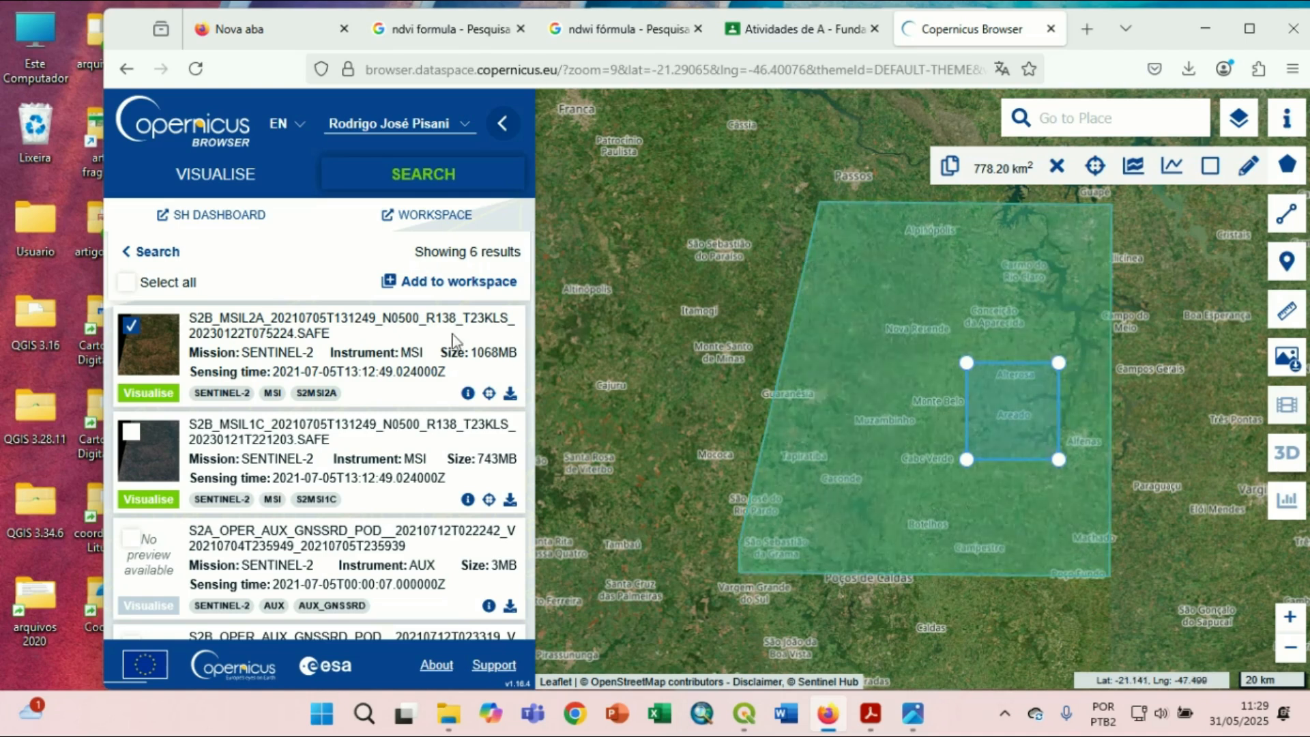
click(510, 395)
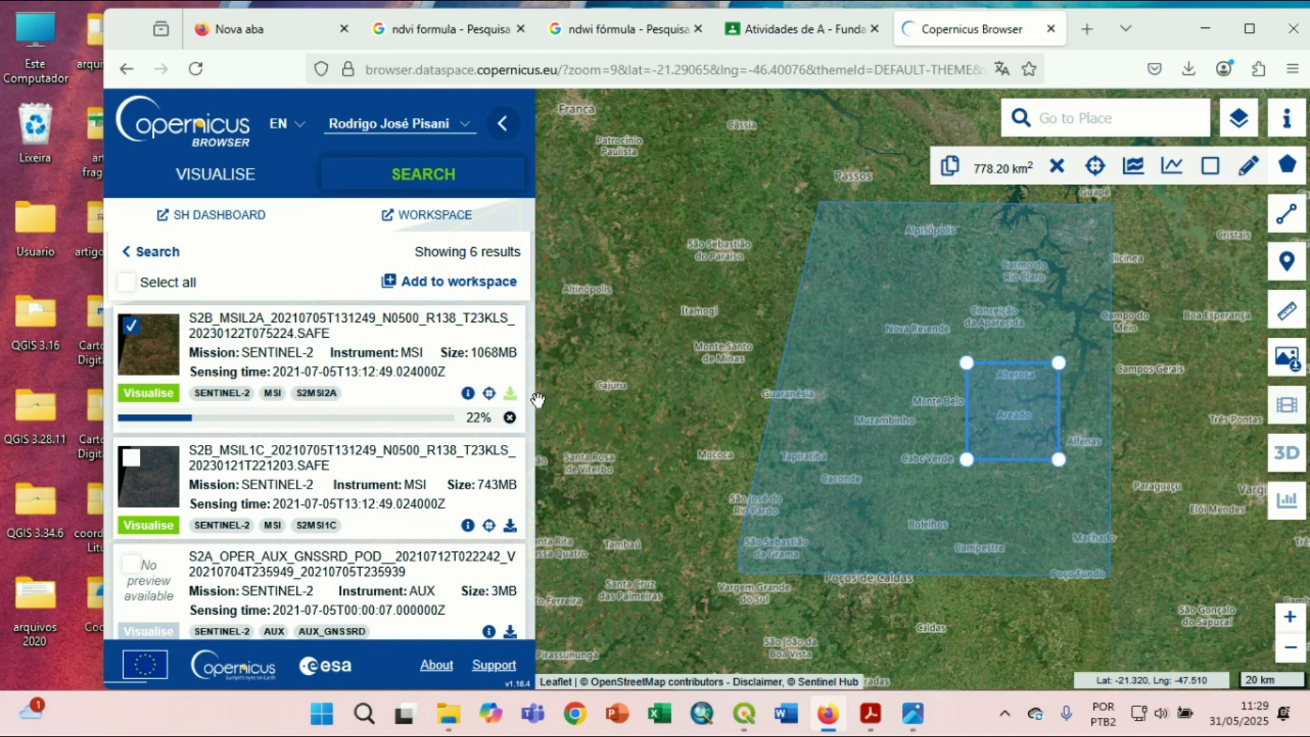
Switch to File Explorer and open the S2B_MSIL2A_20210705T131249 SAFE folder inside indices_espectrais\2021, widening the name column to read it.
double_click(38, 252)
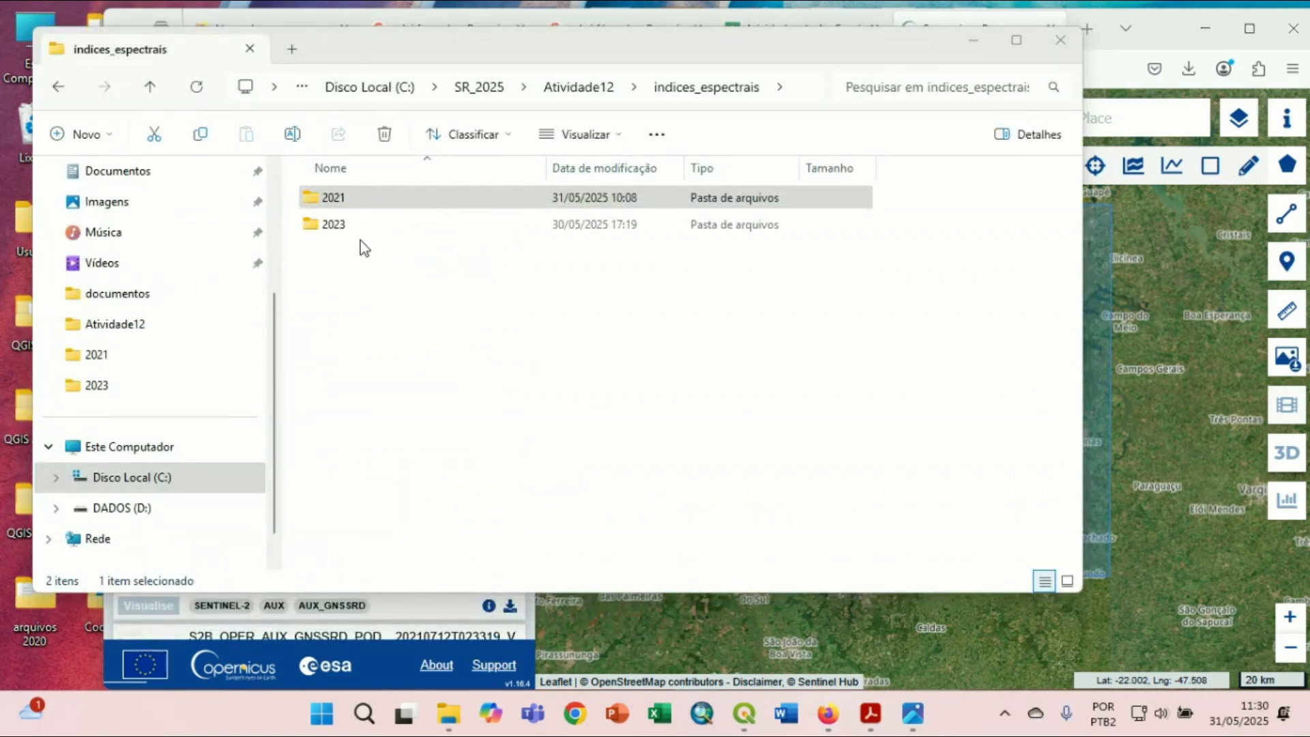
click(332, 200)
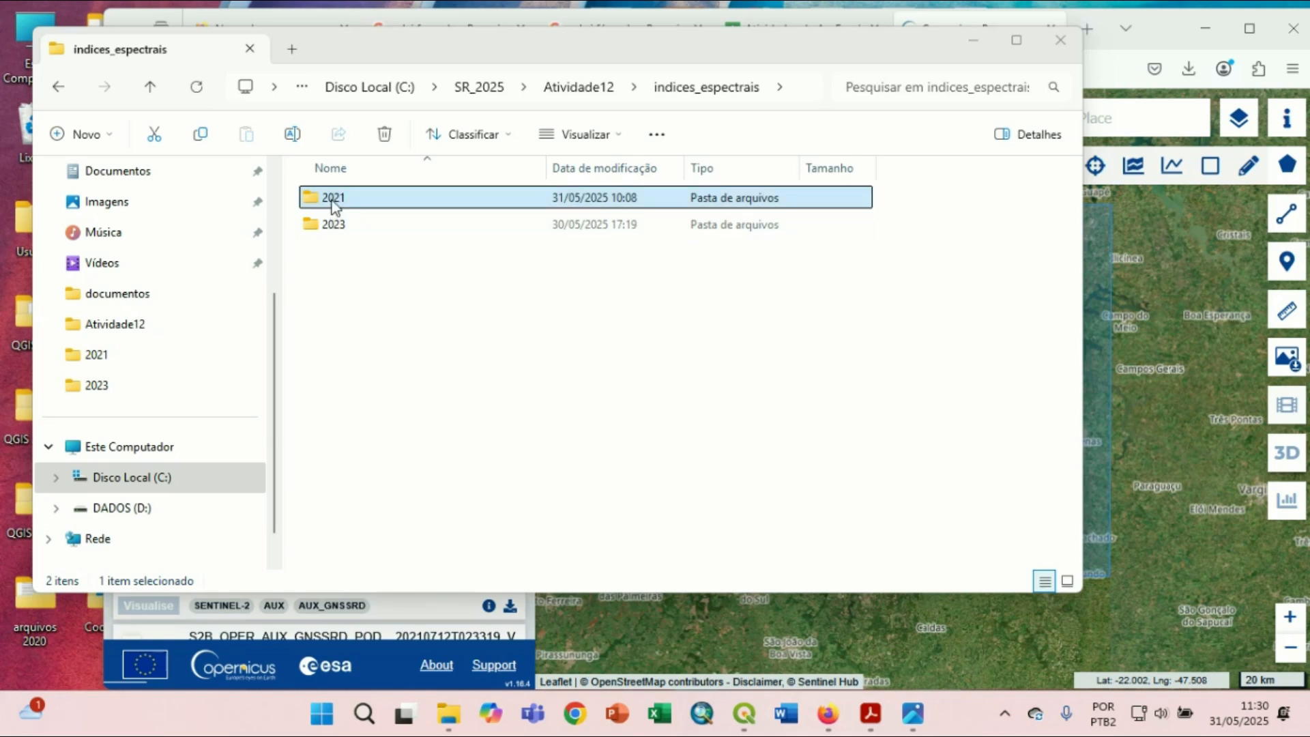
double_click(332, 201)
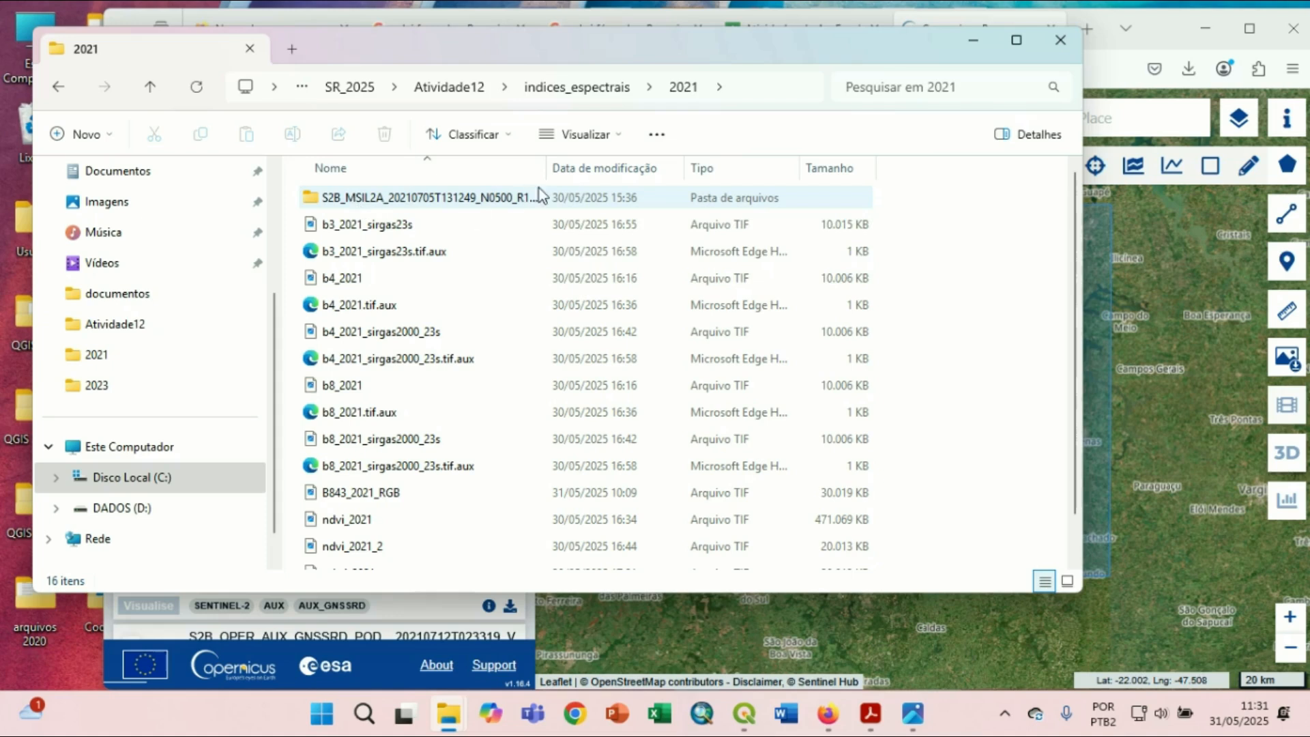
drag(547, 168, 639, 168)
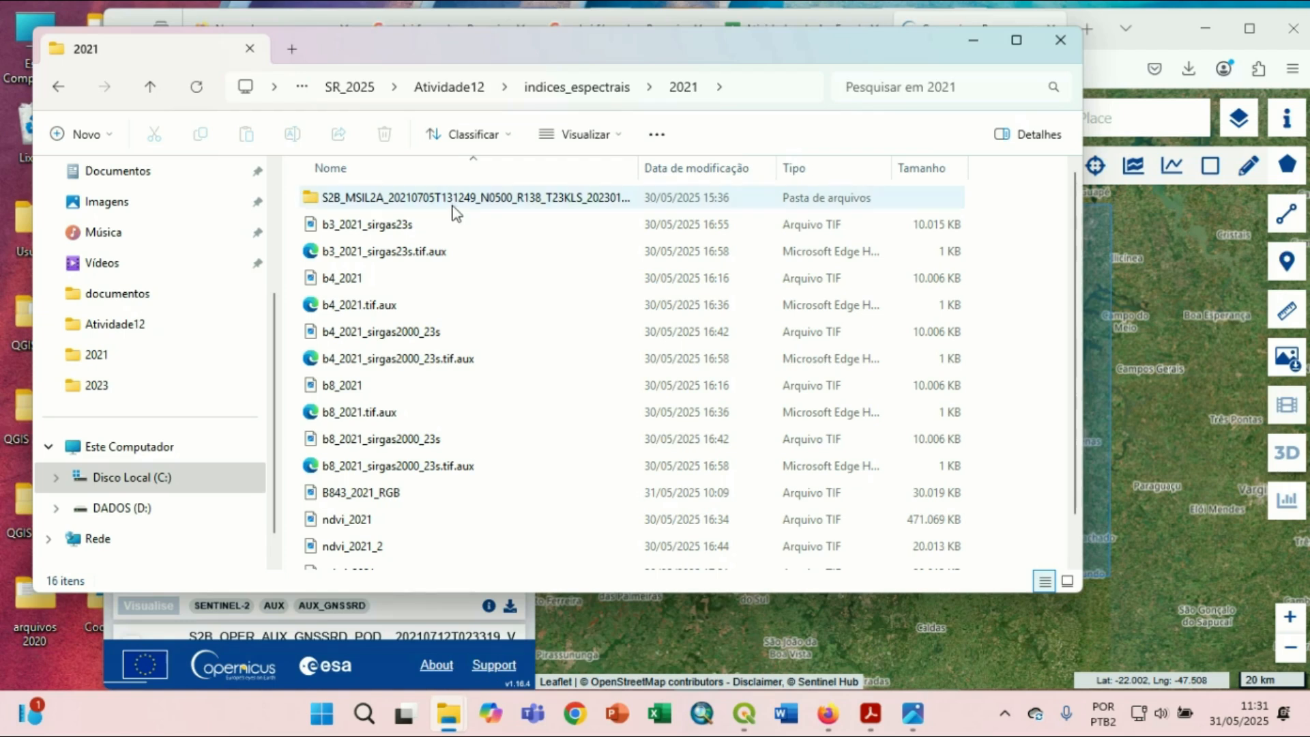
mouse_move(455, 214)
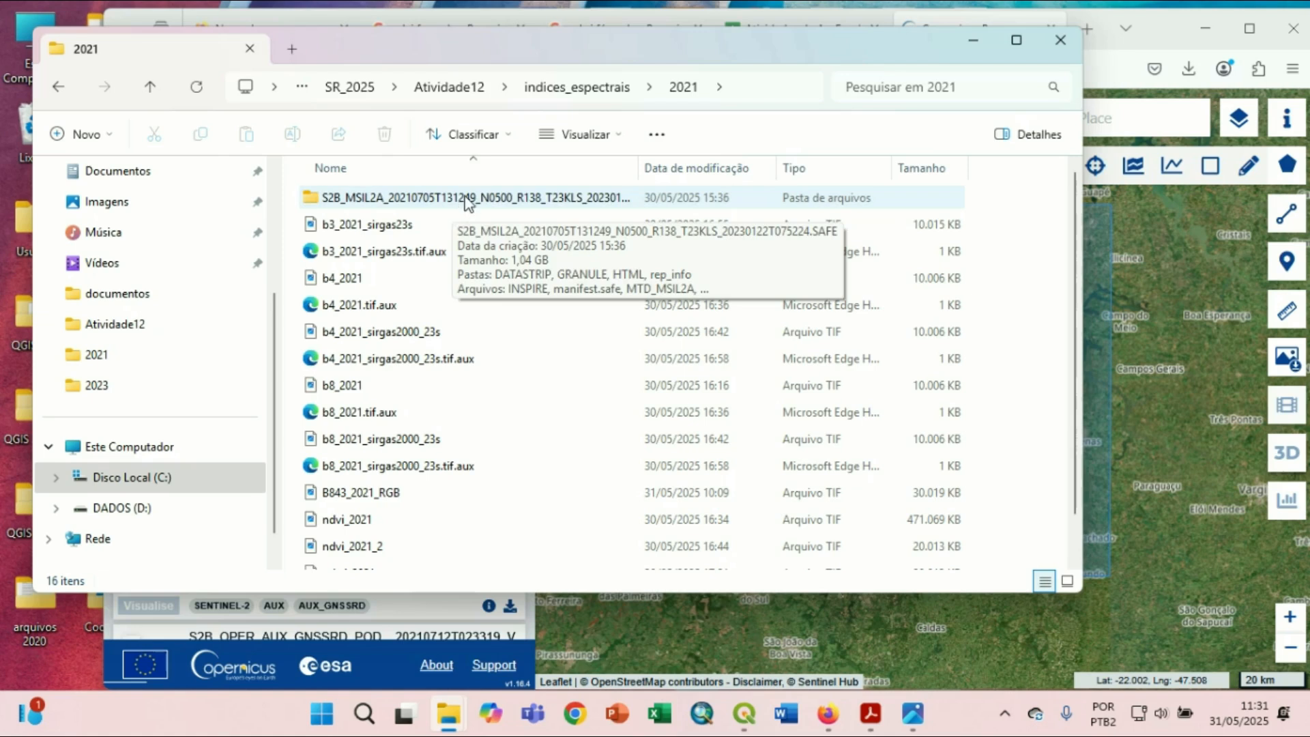
double_click(455, 204)
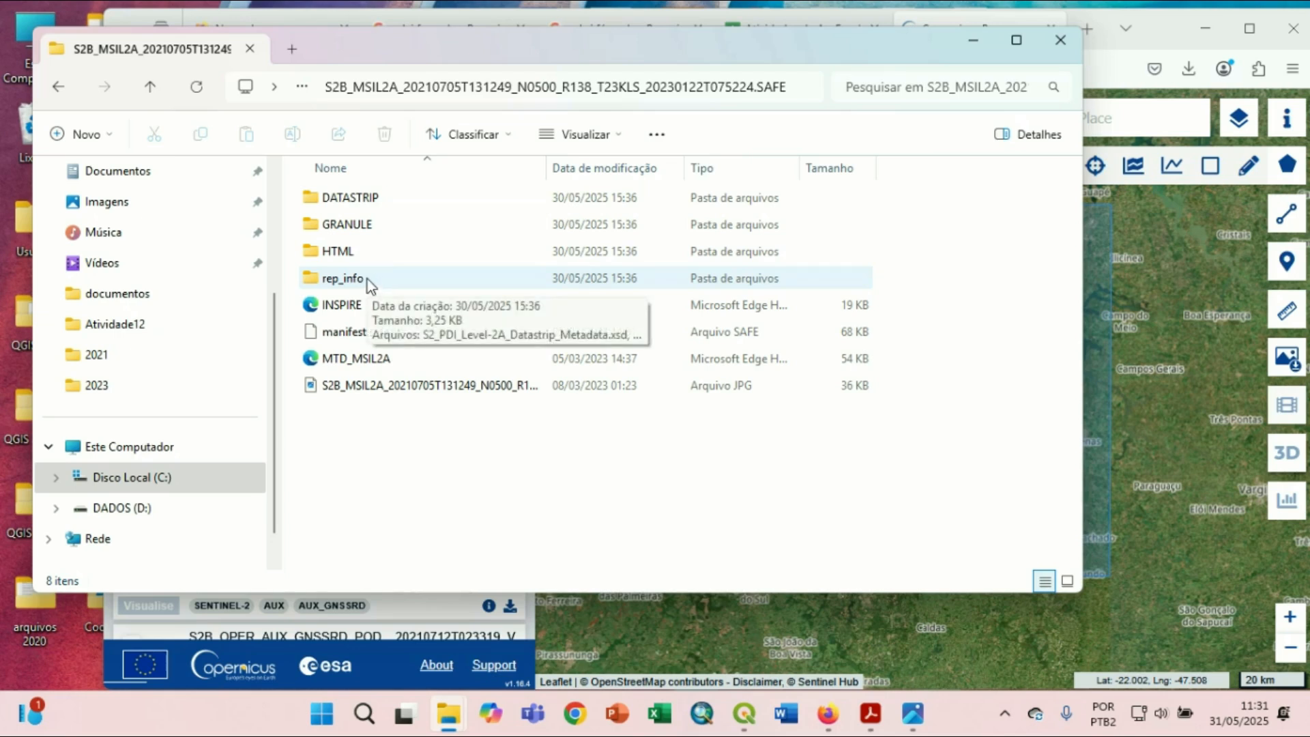
Open the R10m folder inside GRANULE\L2A_T23KLS_A022615_20210705T131736\IMG_DATA.
mouse_move(377, 231)
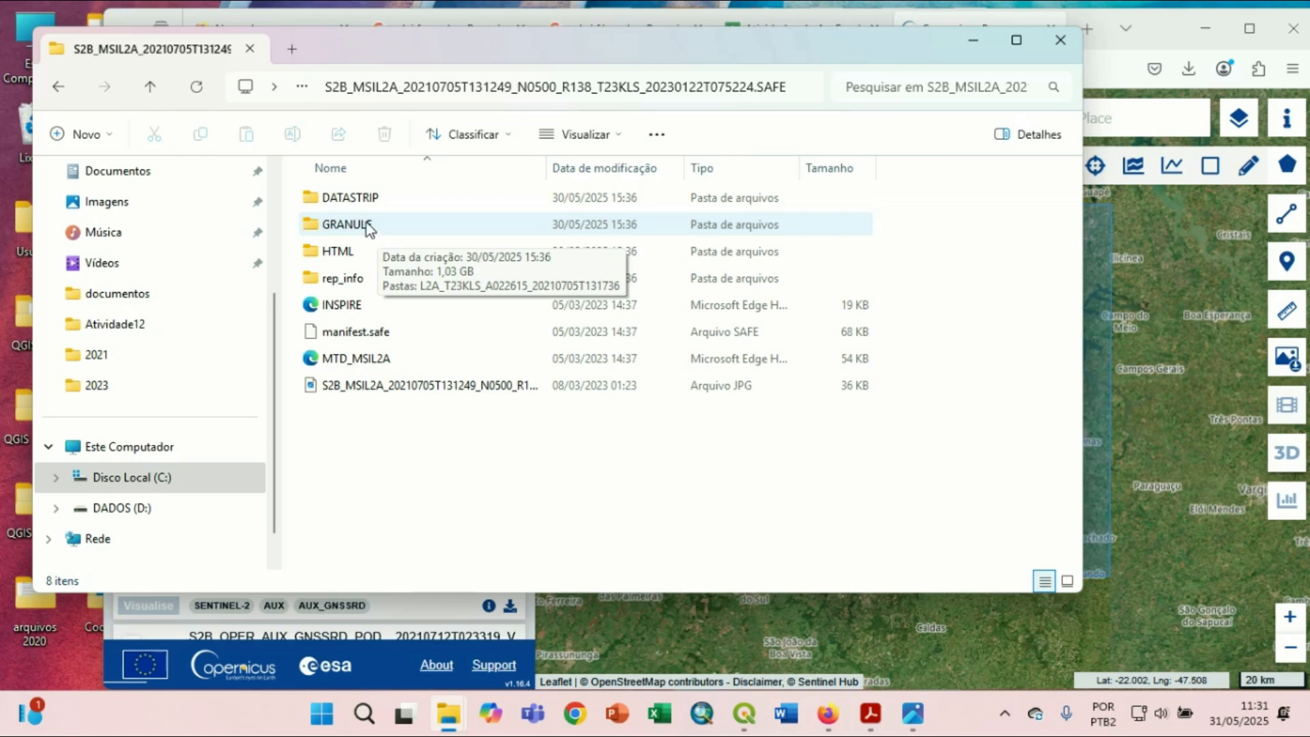
double_click(366, 224)
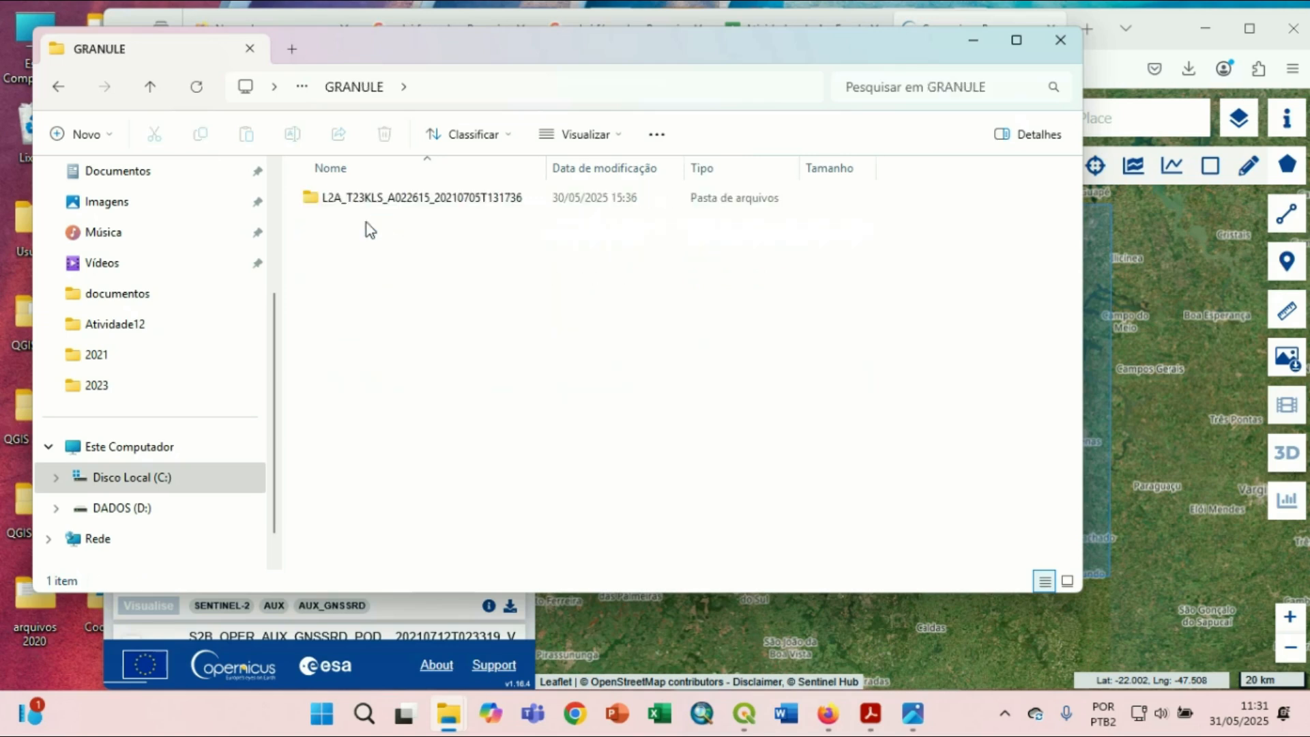
double_click(384, 201)
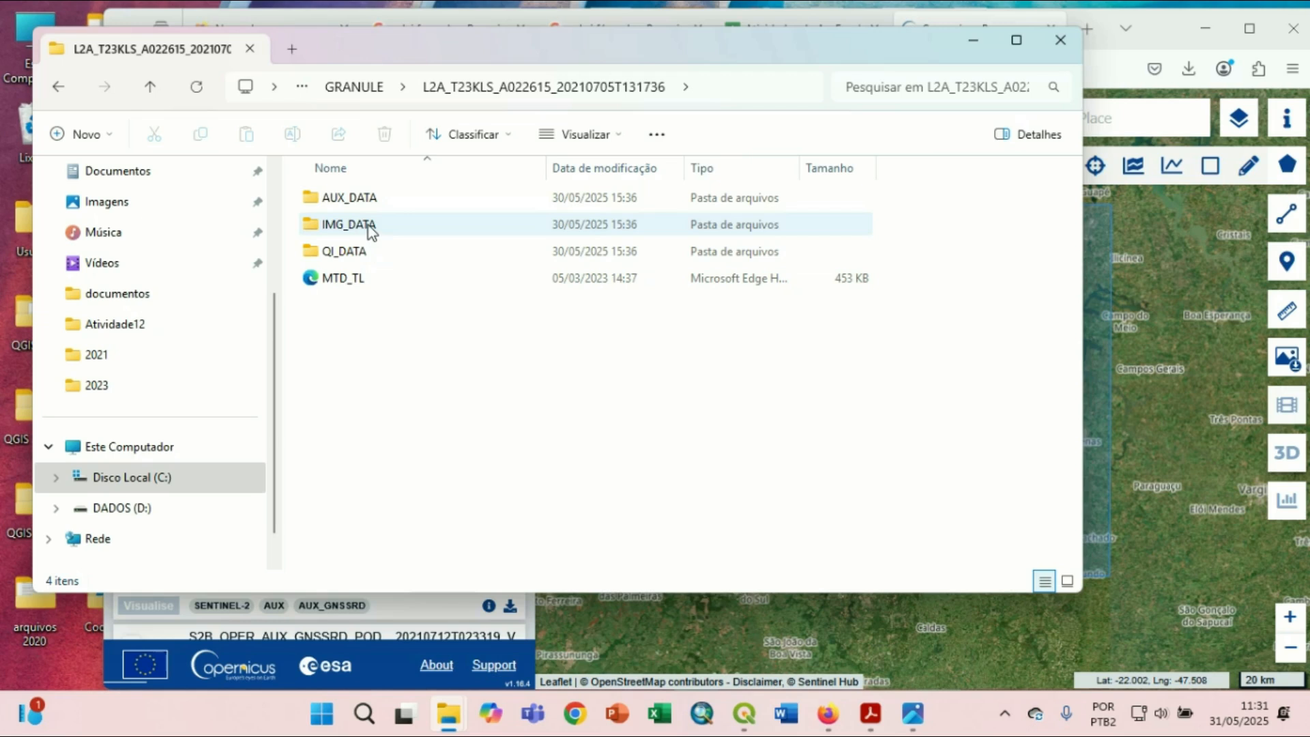
double_click(368, 225)
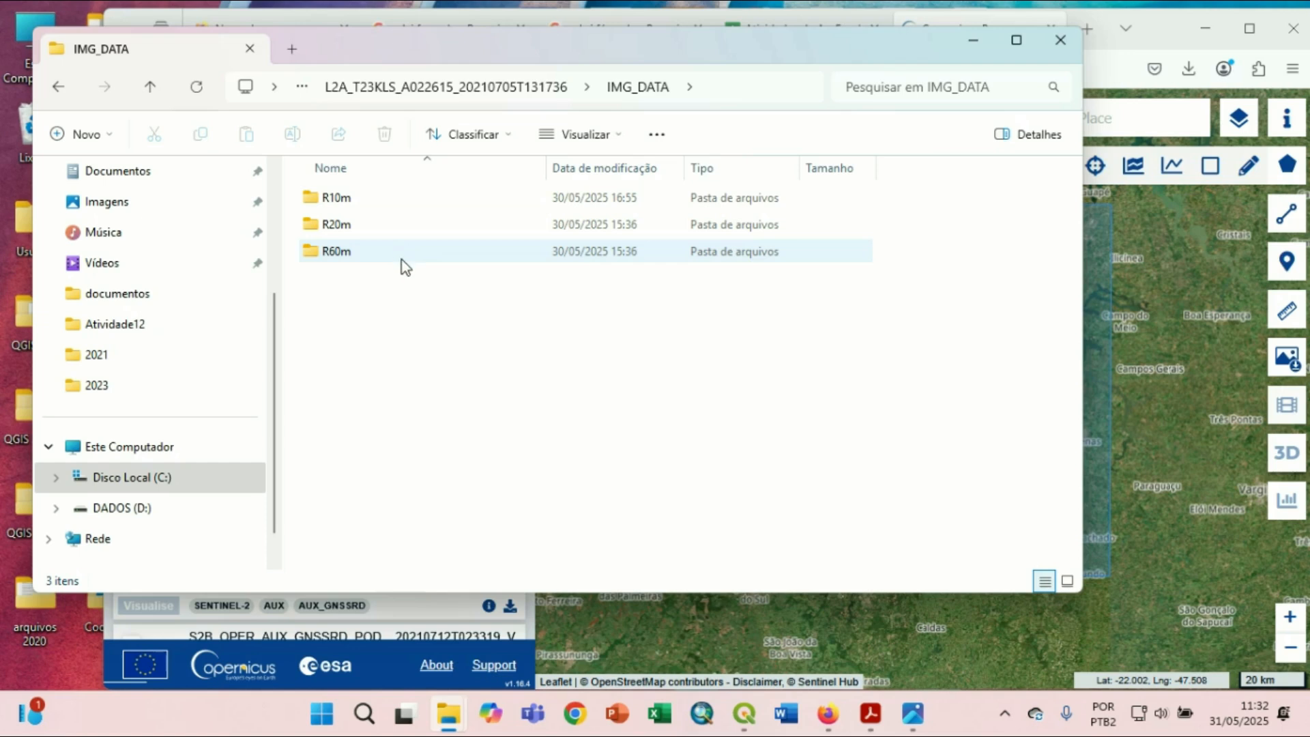
double_click(348, 203)
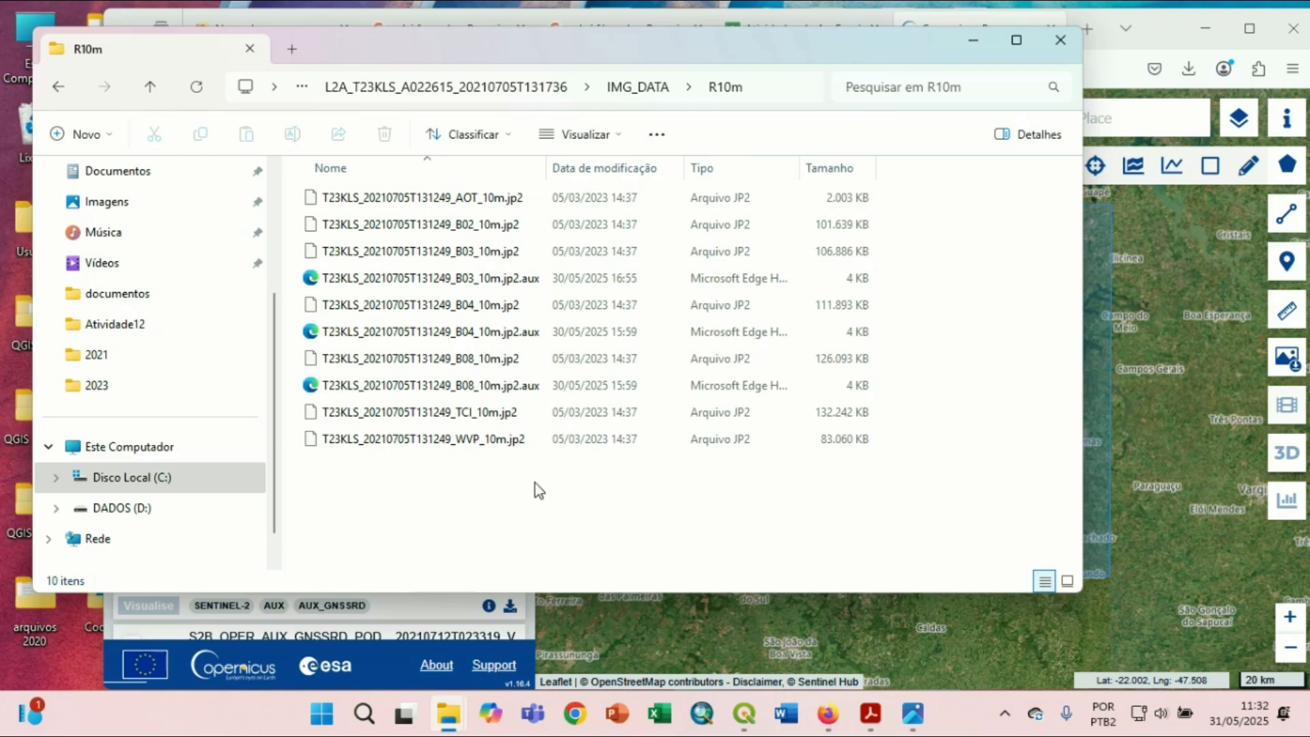
Examine the 10 m band files, picking out the B08 and B04 images, and clear the selection.
click(499, 360)
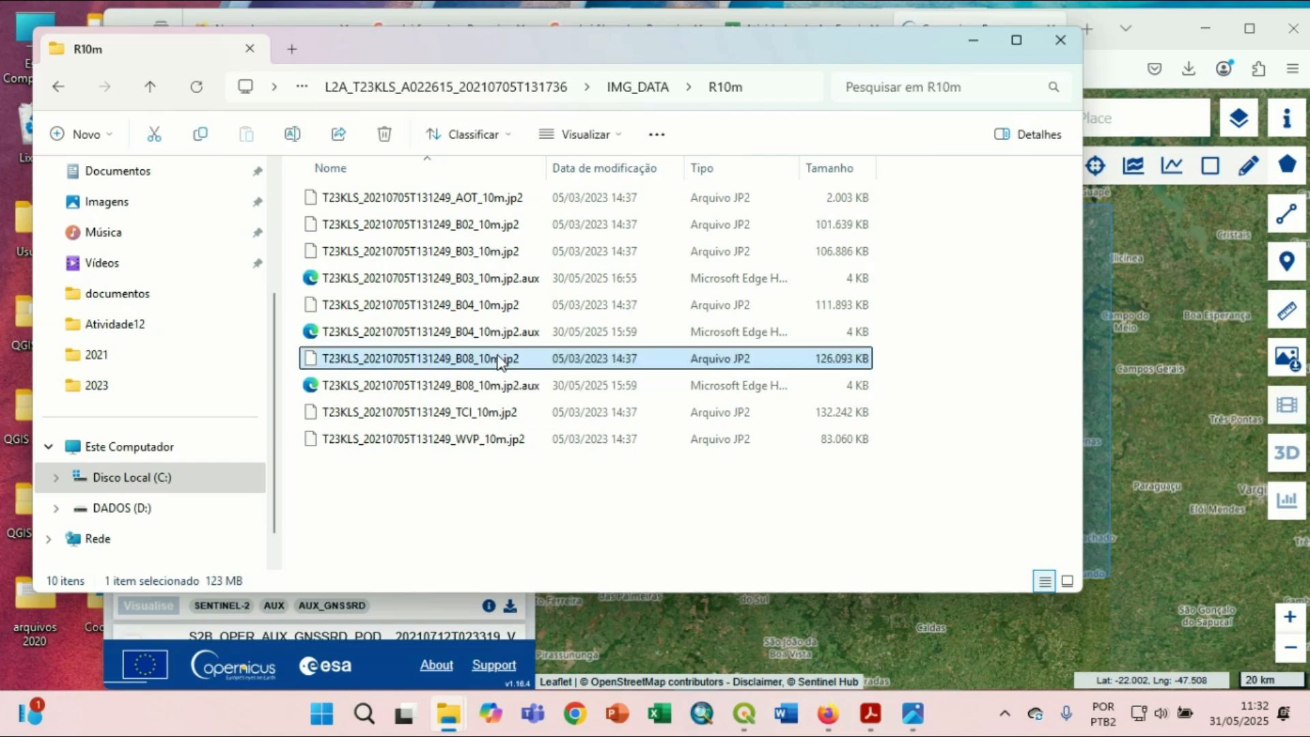
click(489, 310)
click(549, 486)
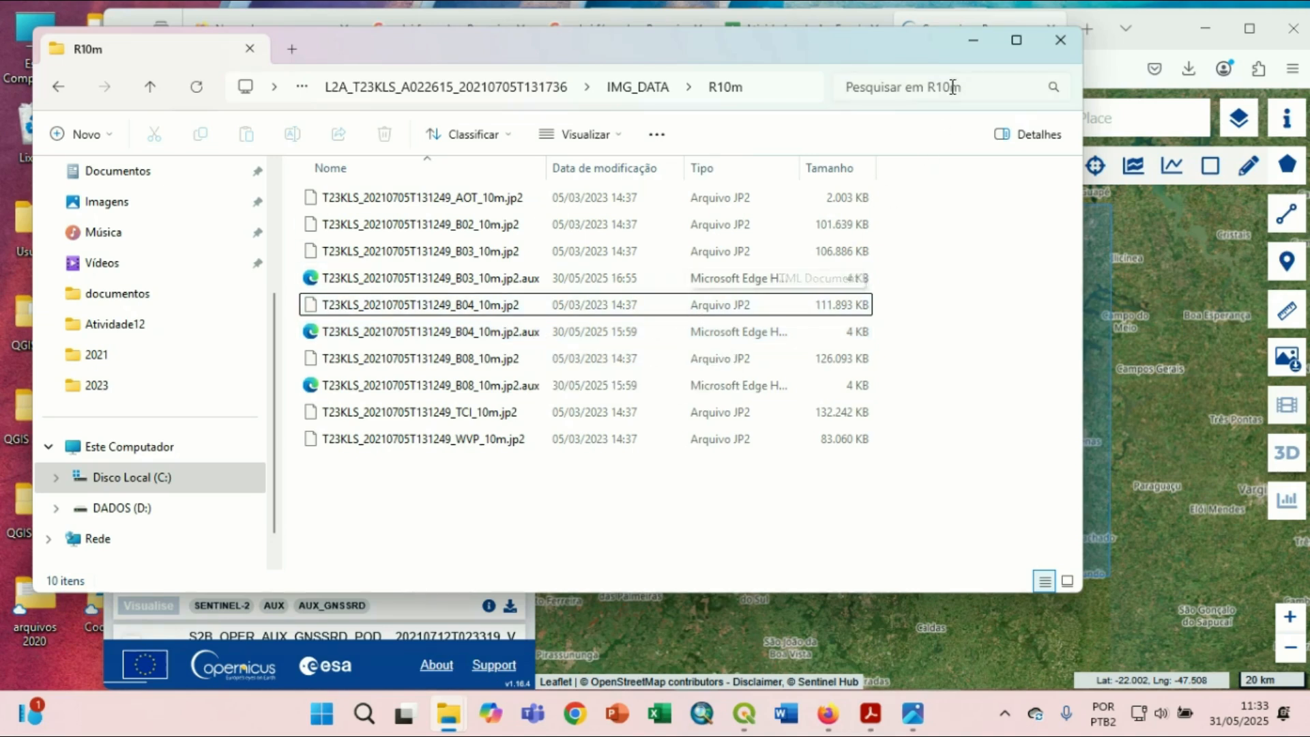
Switch back to Copernicus Browser, deselect the S2B_MSIL2A_20210705T131249 product and return to the search criteria's time range.
click(972, 43)
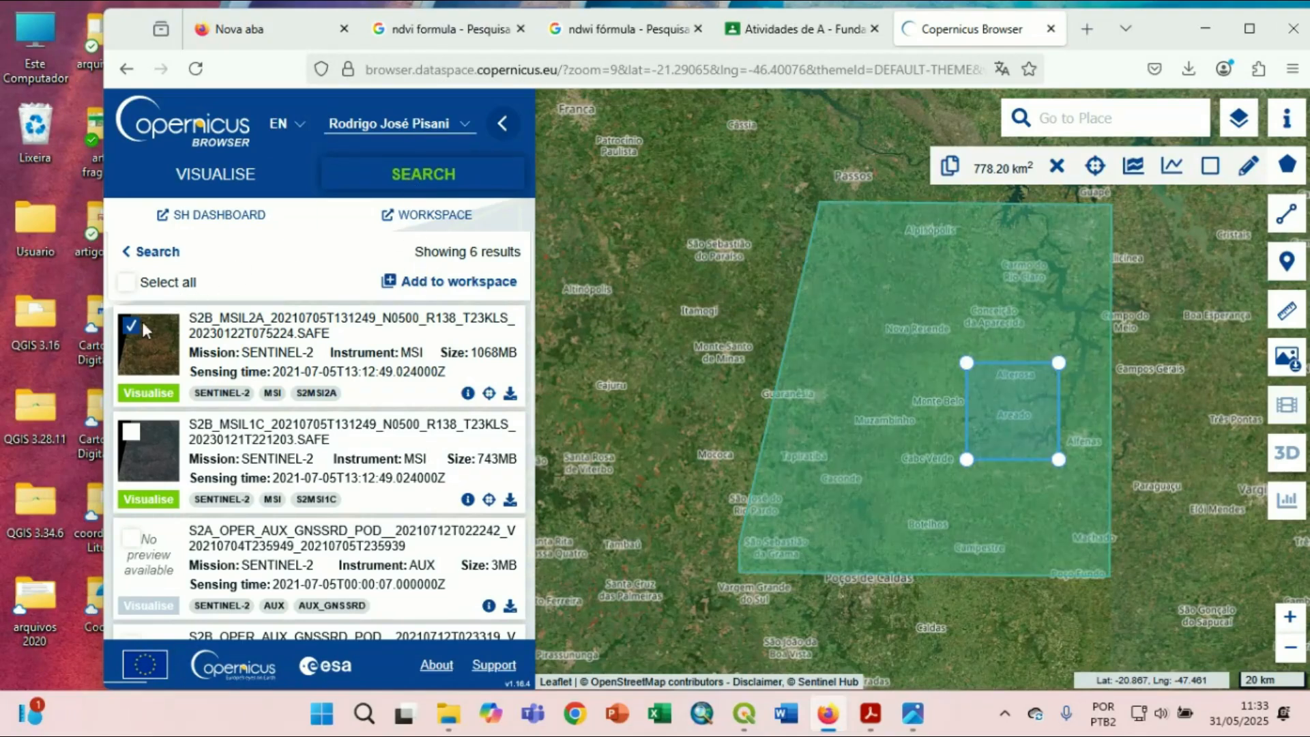
click(132, 325)
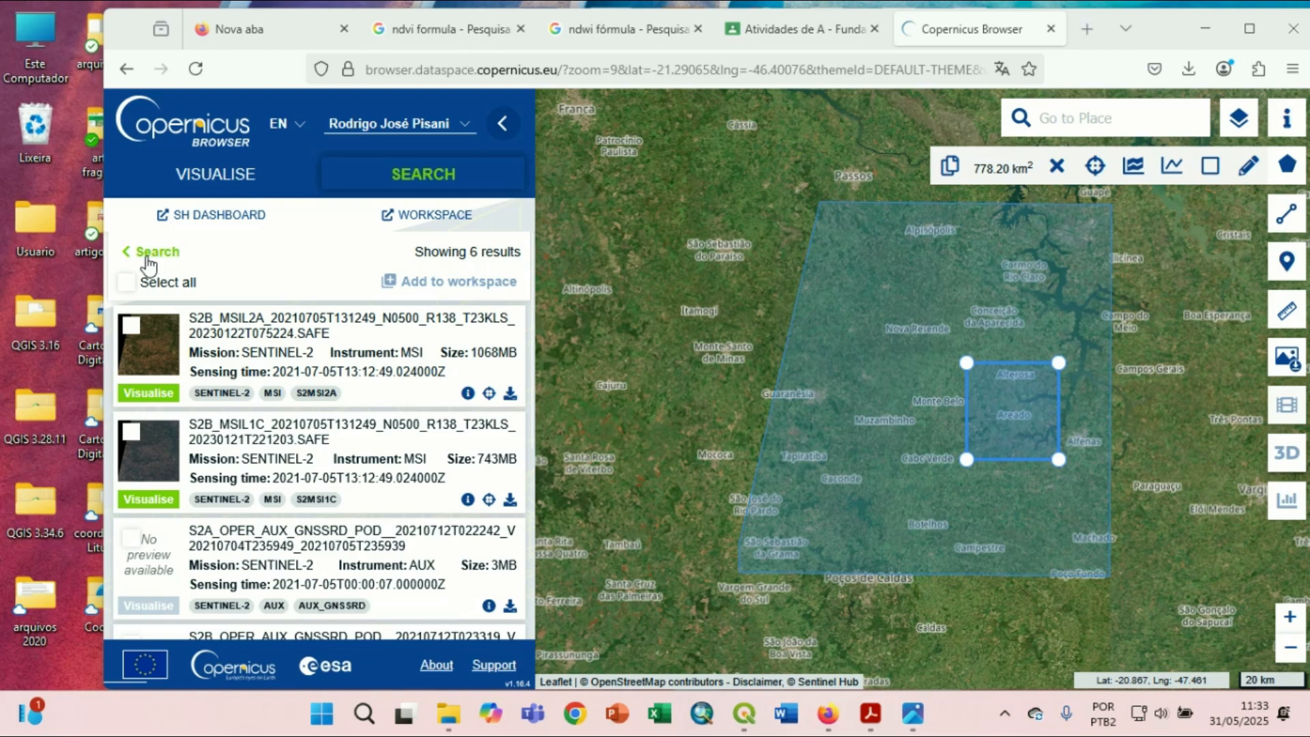
click(153, 254)
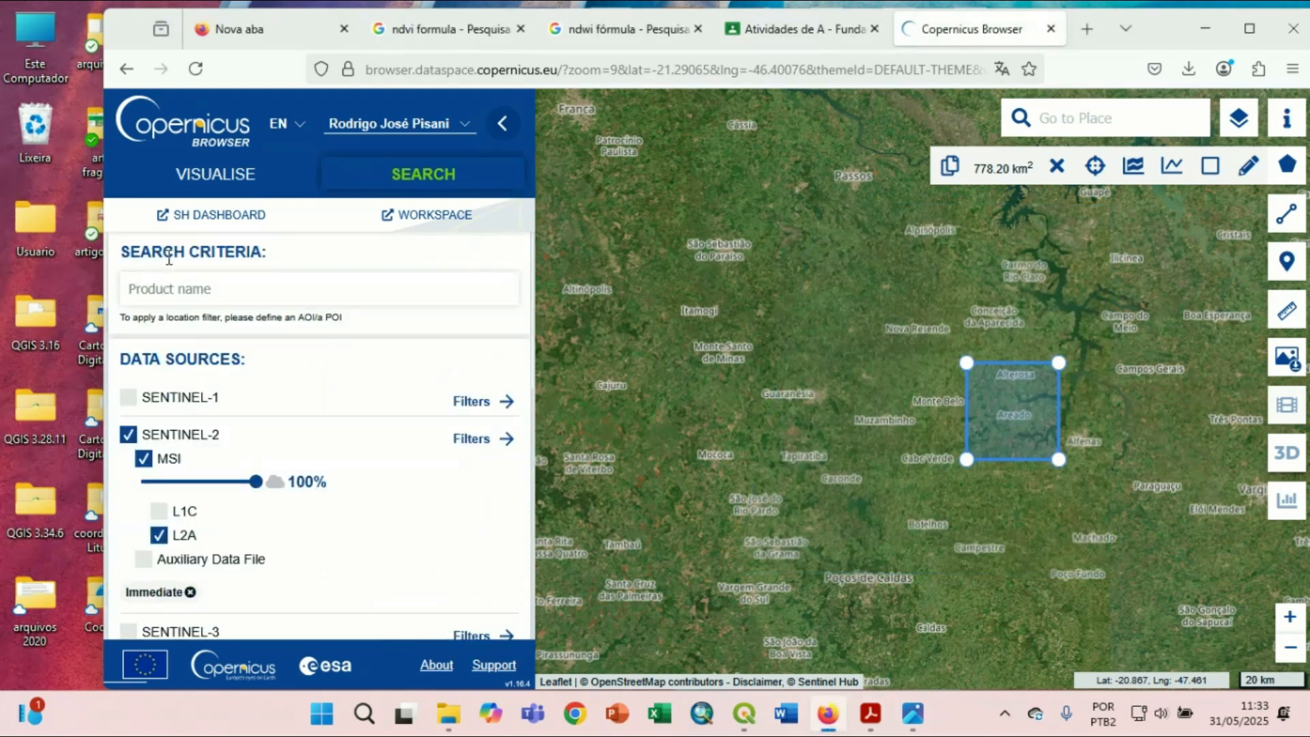
scroll(308, 307, down, 1)
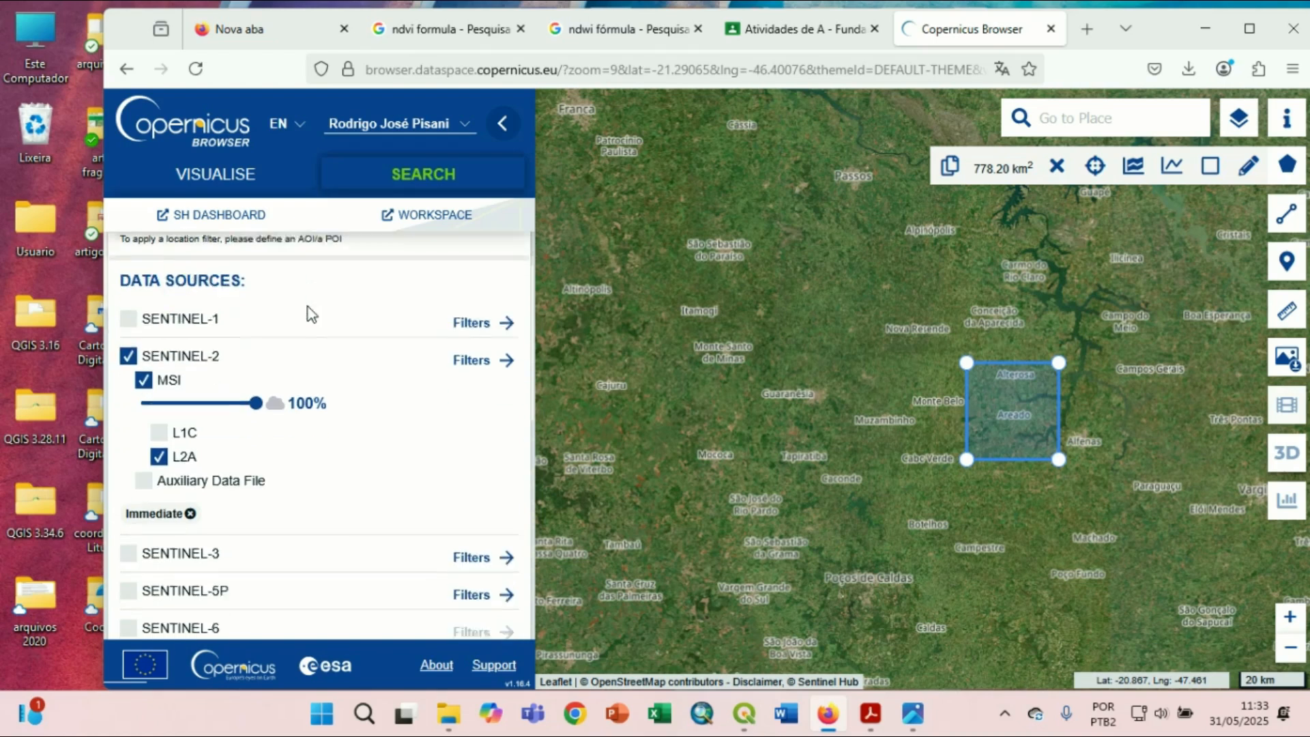
scroll(311, 315, down, 1)
scroll(310, 313, up, 1)
scroll(308, 311, down, 1)
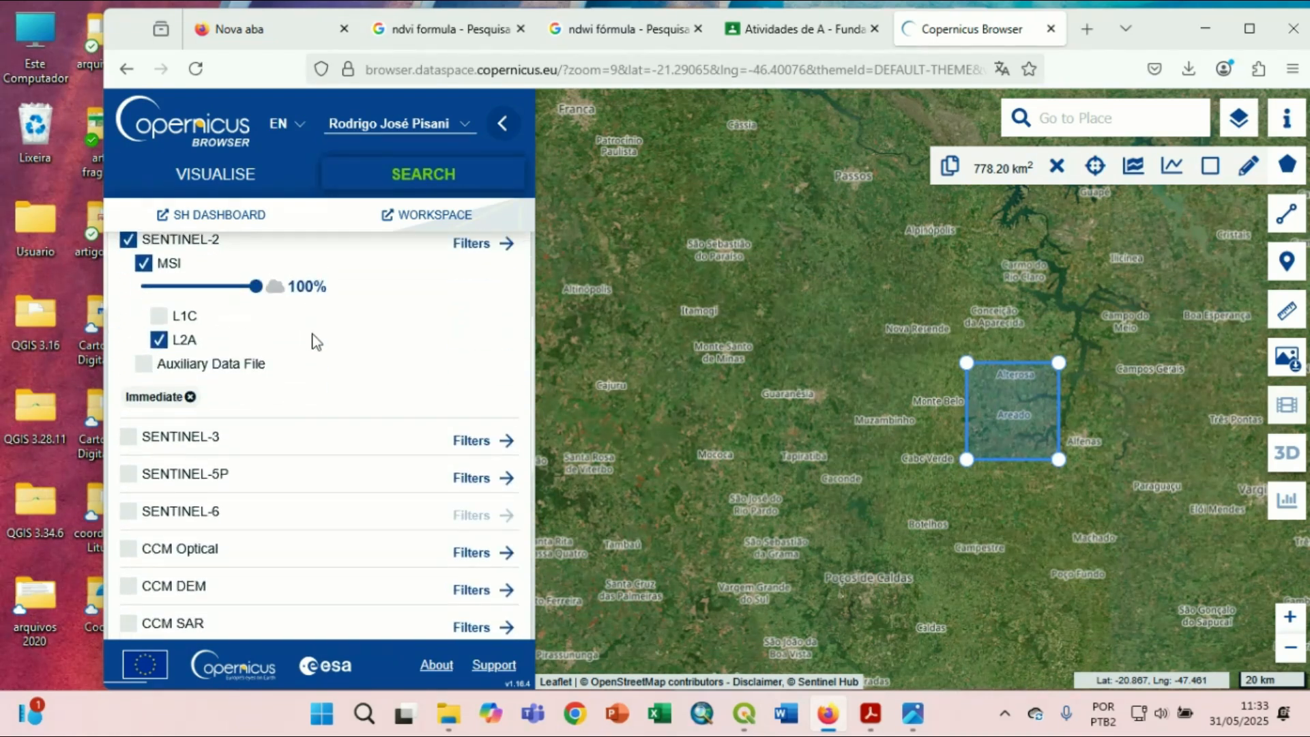
scroll(300, 345, down, 2)
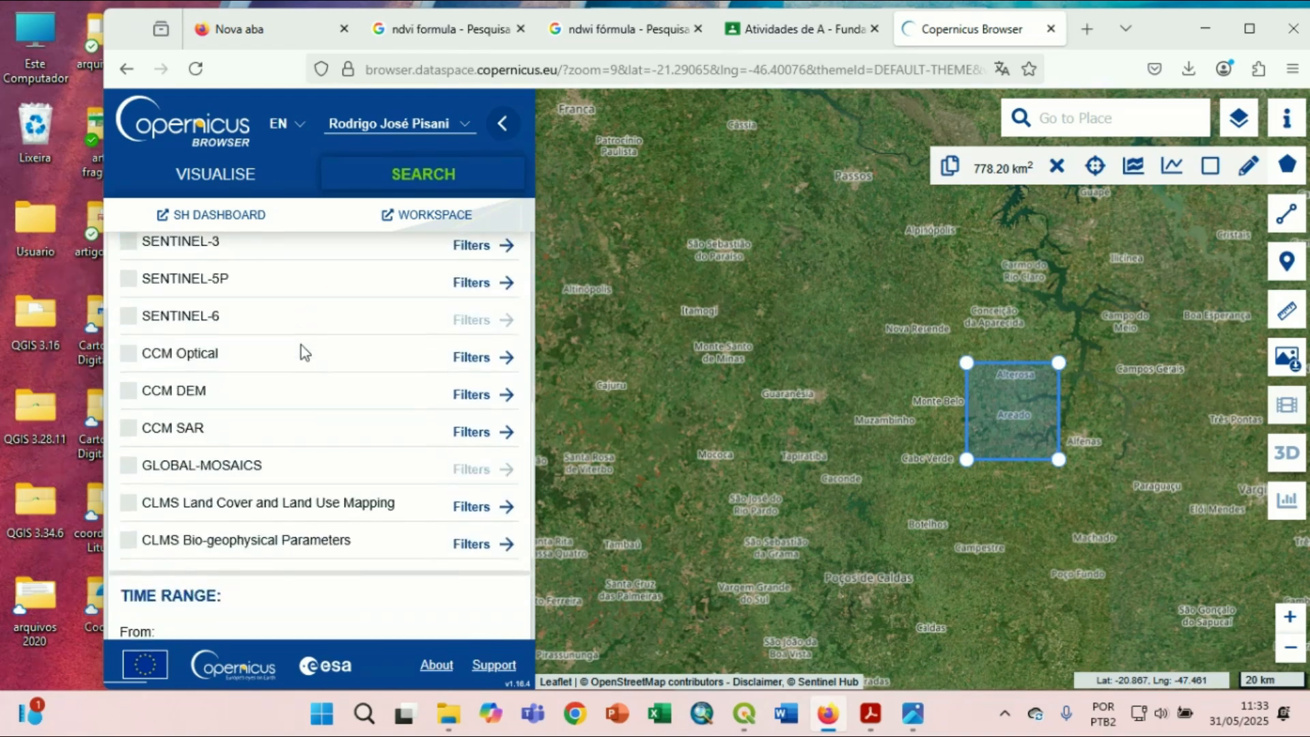
scroll(304, 352, up, 1)
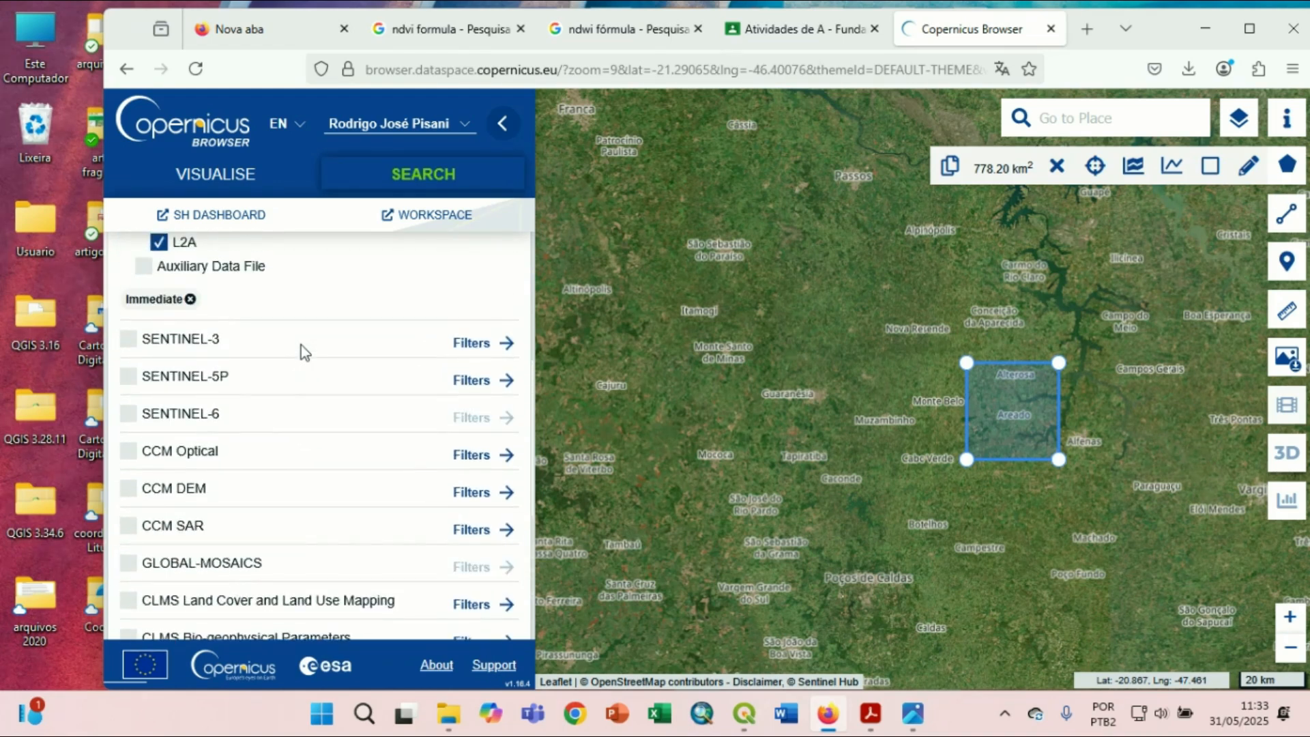
scroll(301, 345, down, 3)
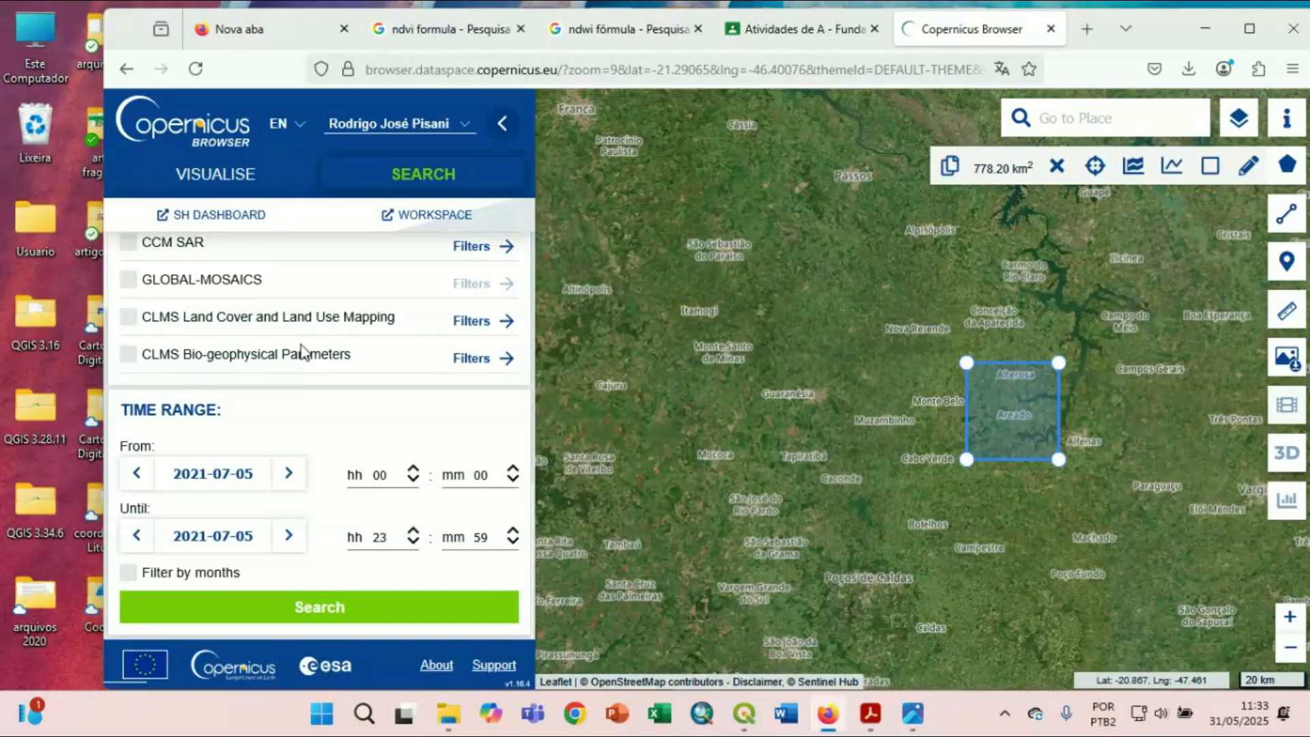
Switch to the Photos window to check the two Sentinel-2 comparison dates in the reference image, and return to Copernicus Browser.
click(917, 721)
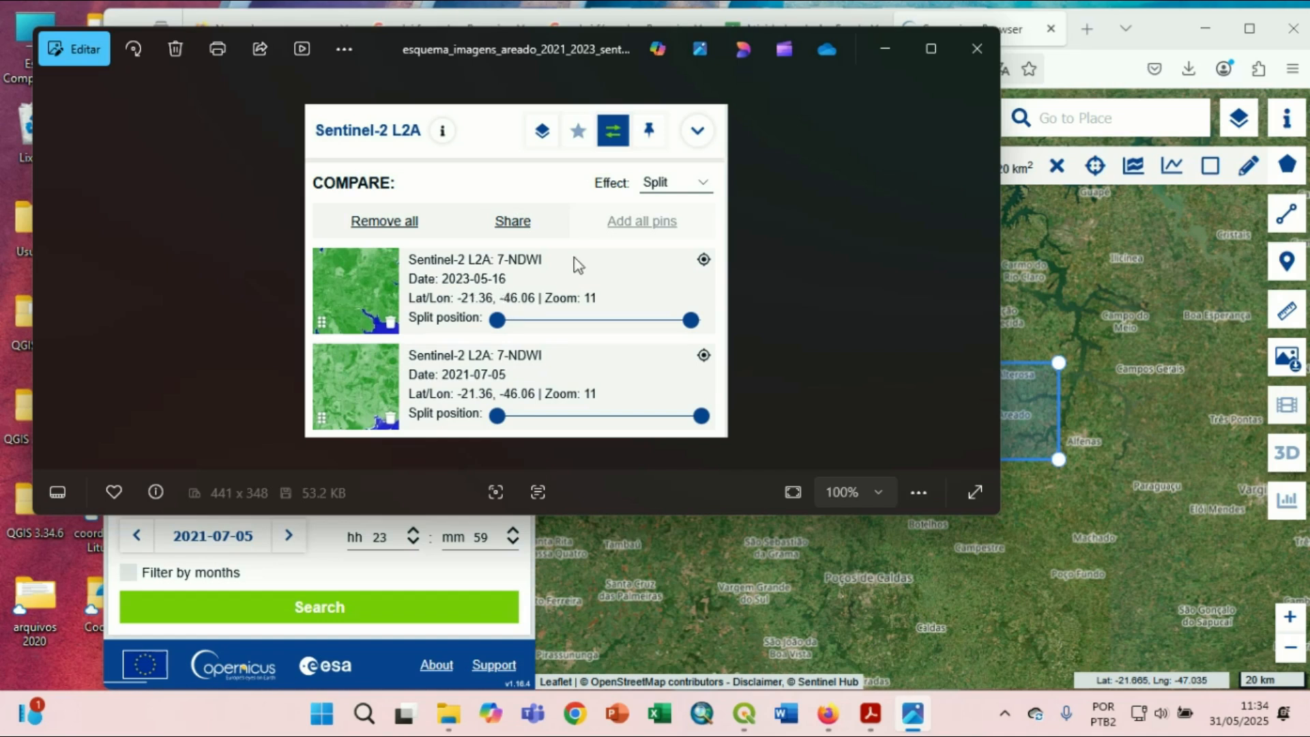
click(883, 49)
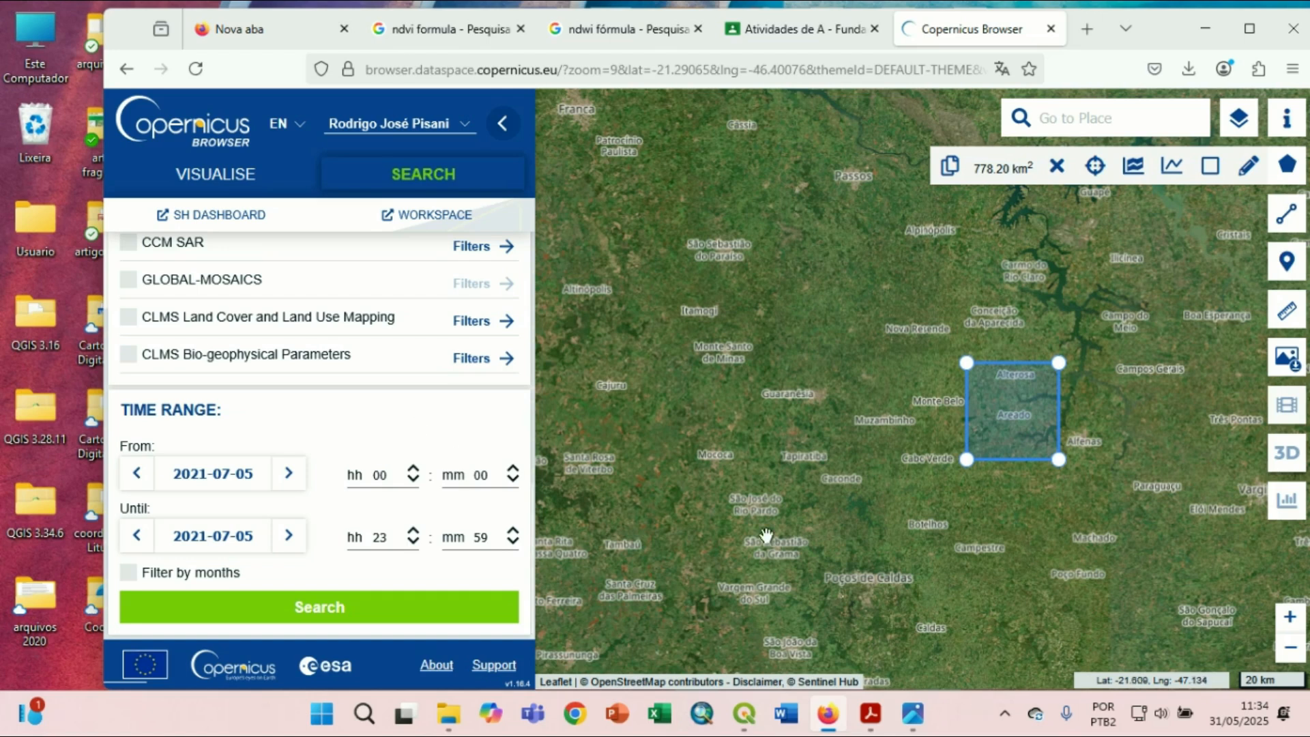
click(913, 720)
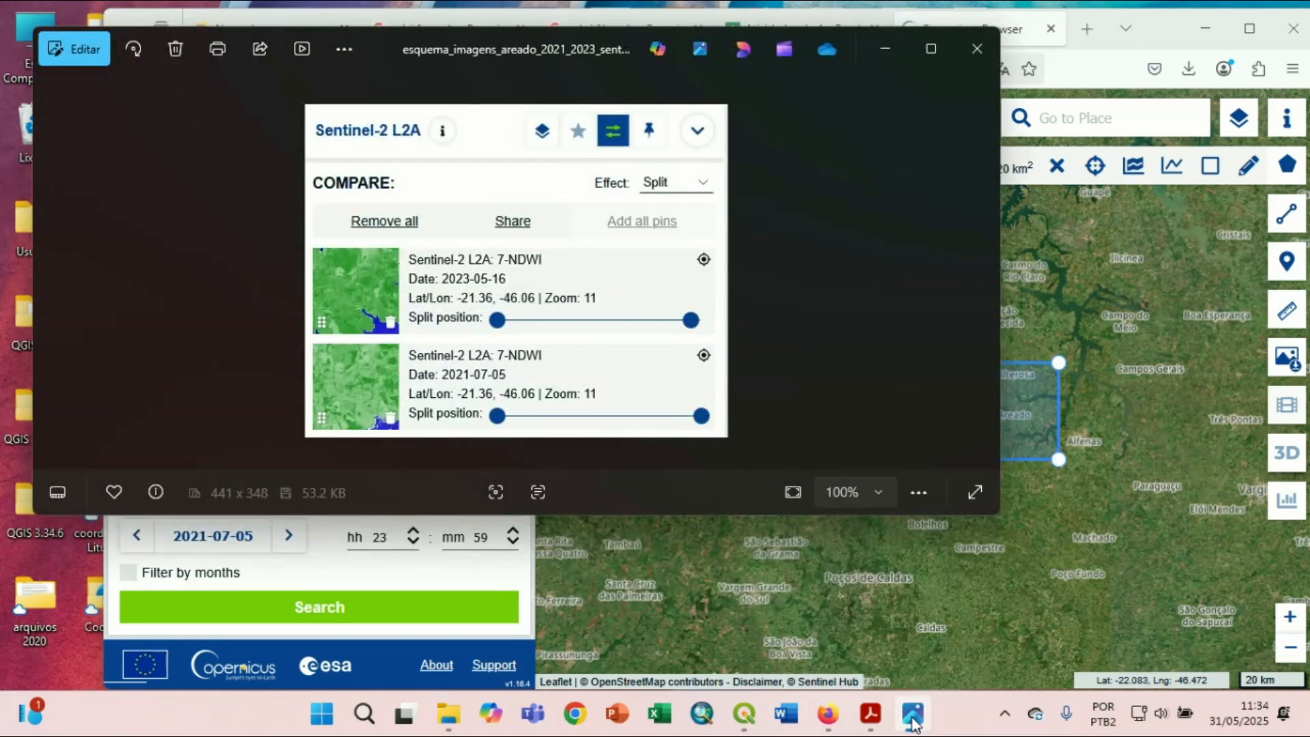
click(912, 722)
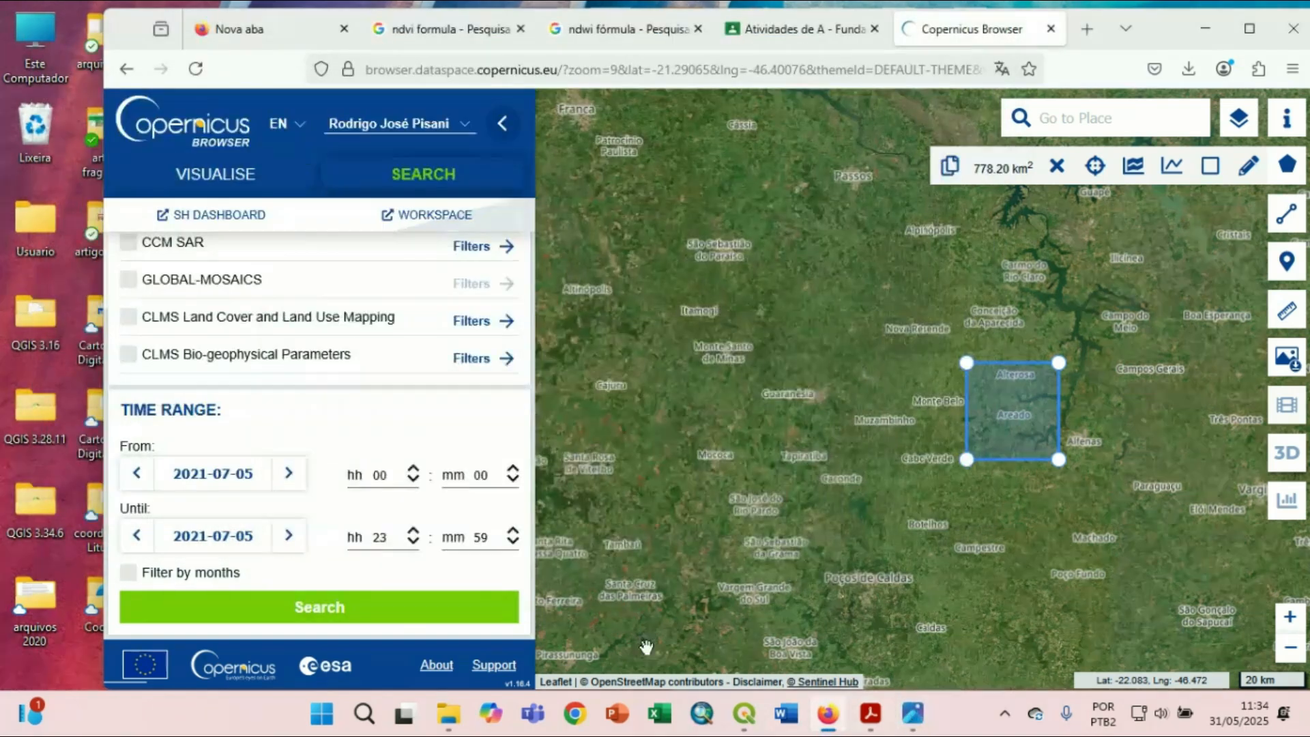
Set the end date of the search time range to 2023-05-16.
click(212, 475)
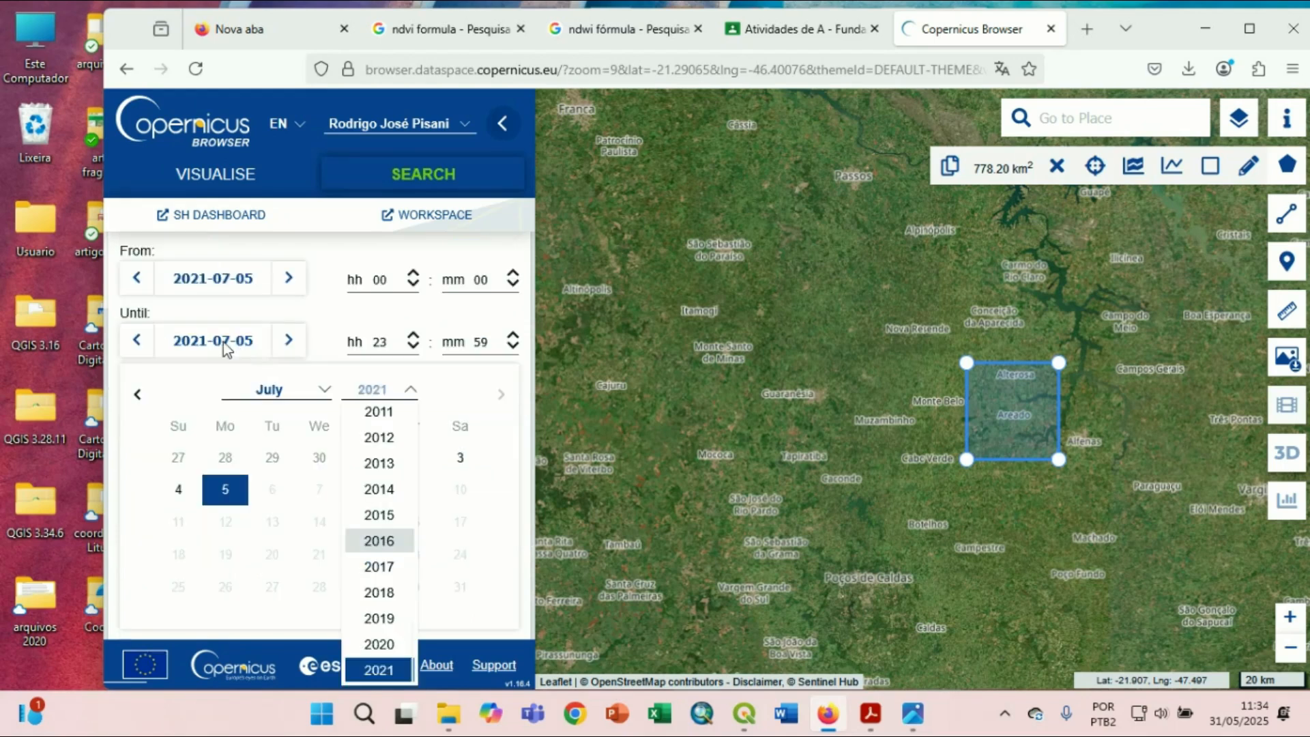
click(223, 342)
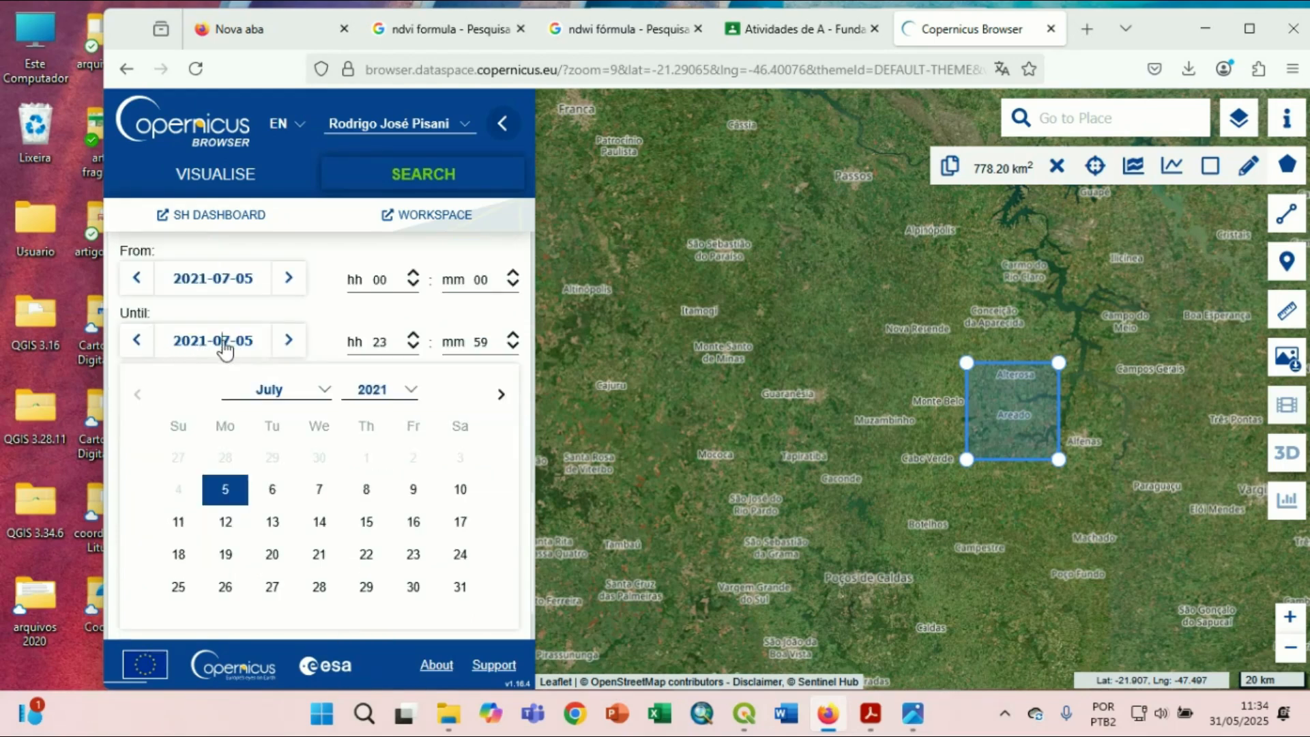
click(397, 399)
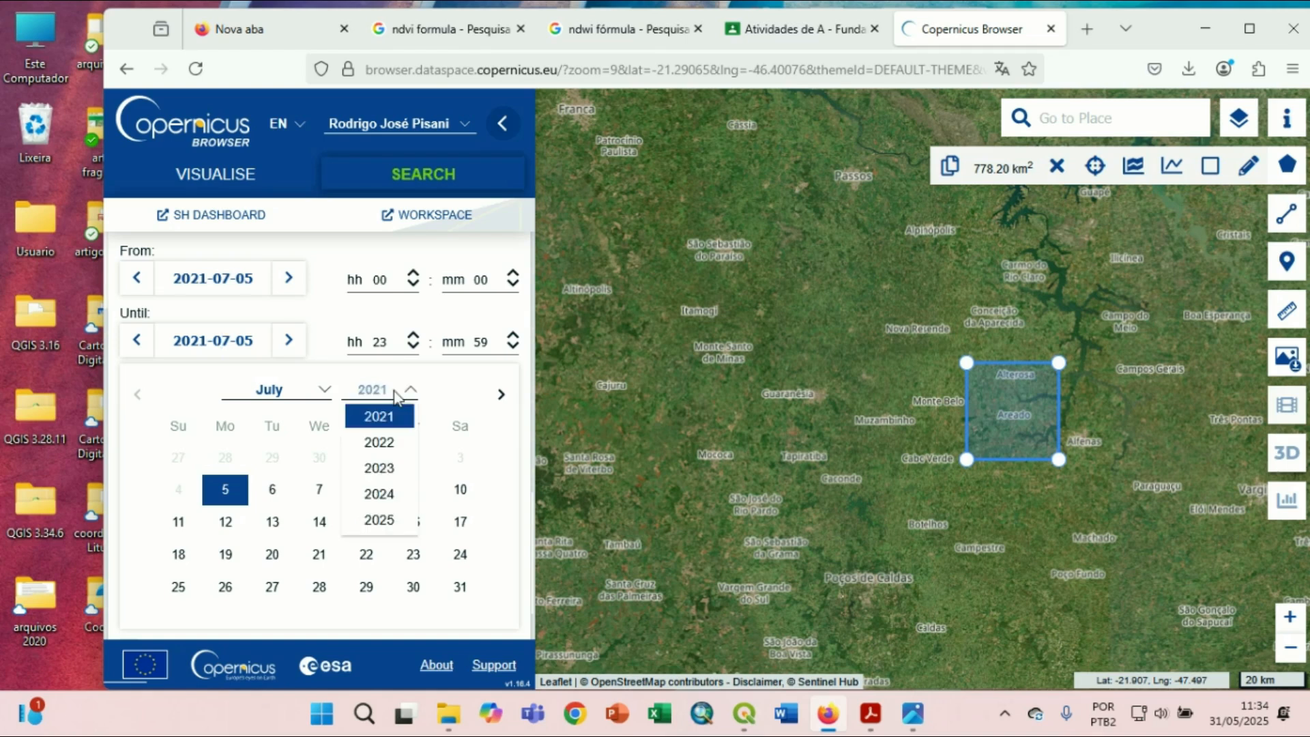
click(391, 469)
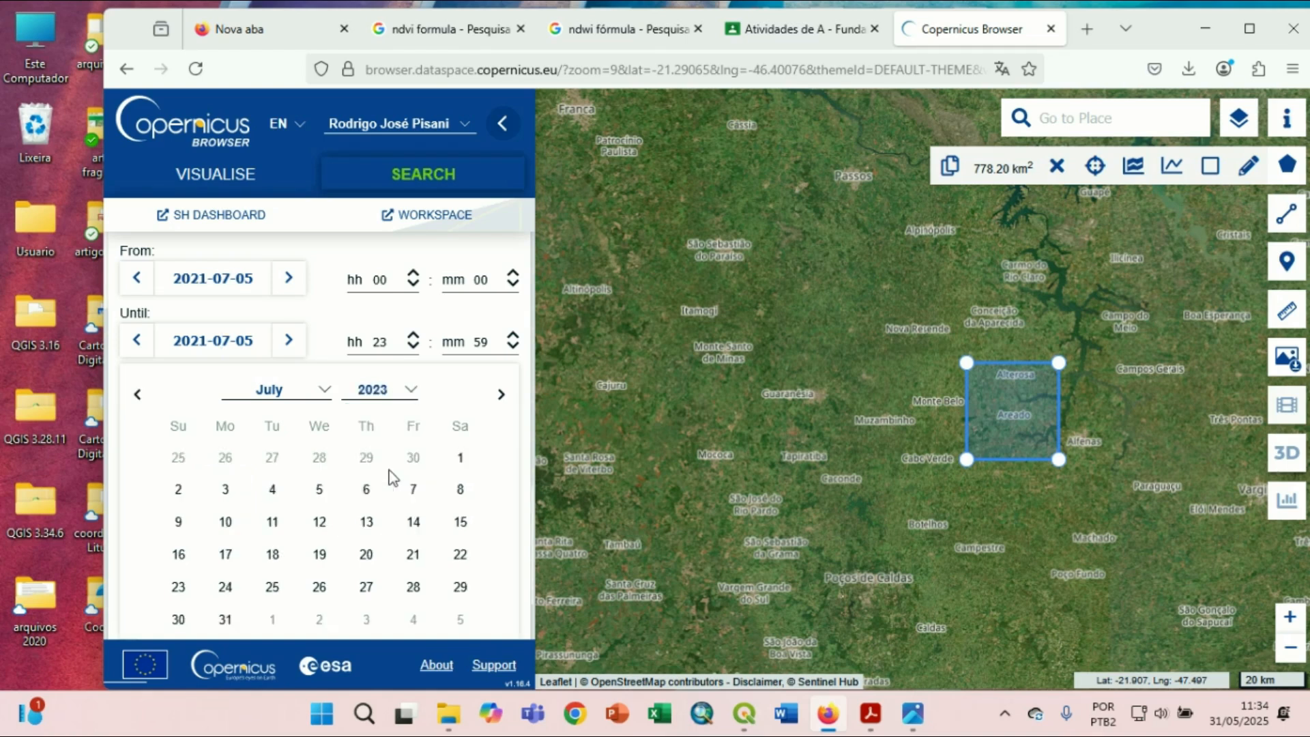
click(280, 395)
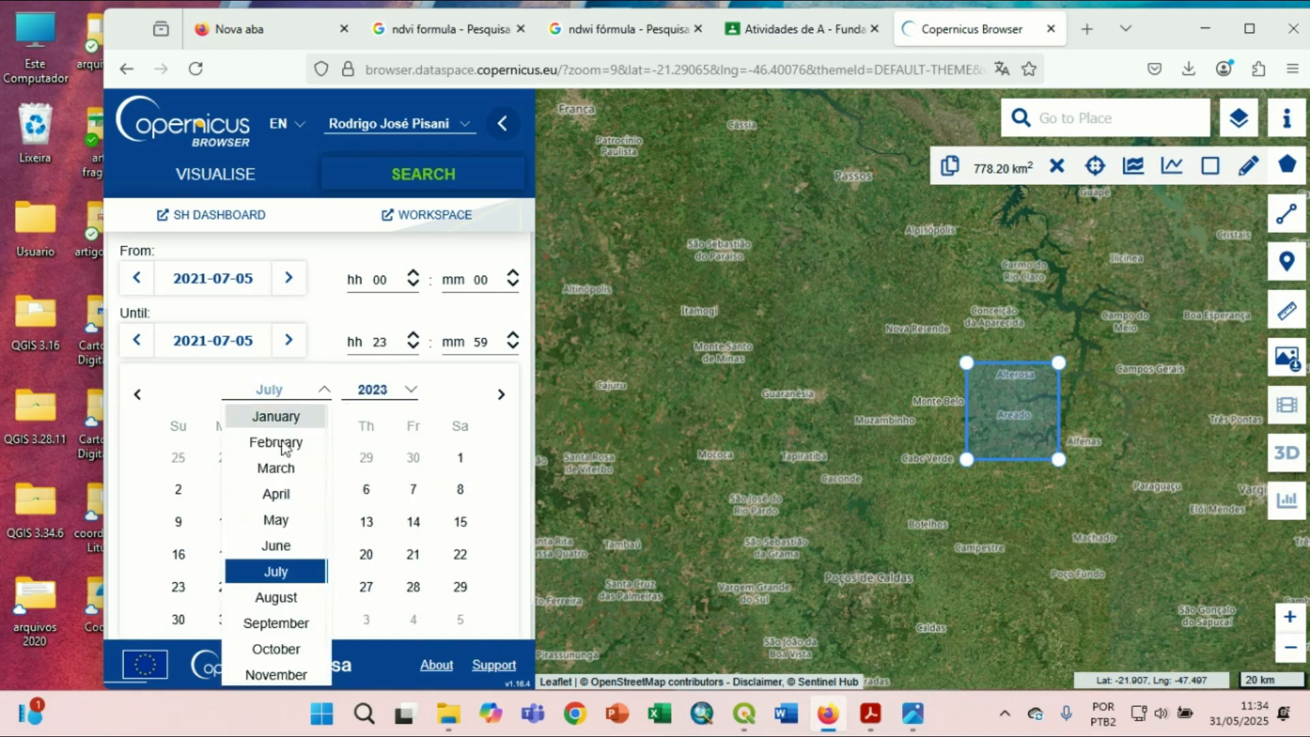
click(276, 520)
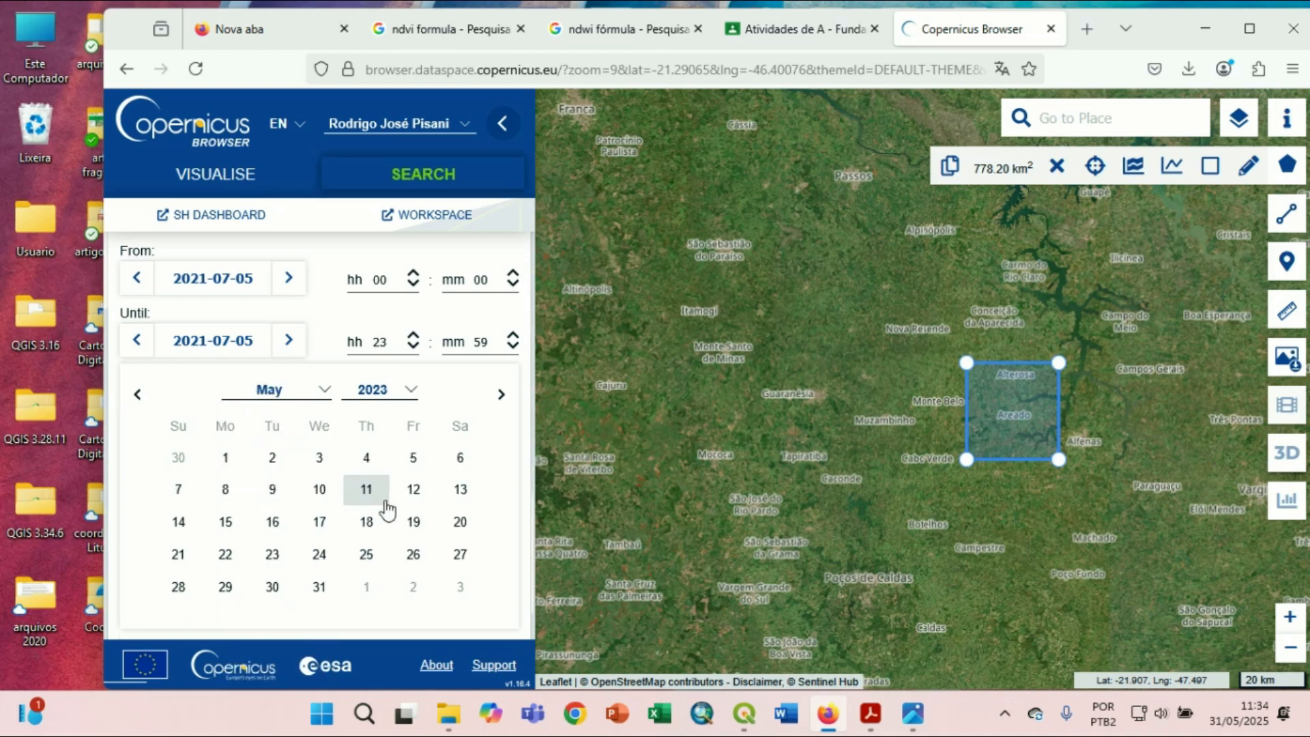
click(271, 524)
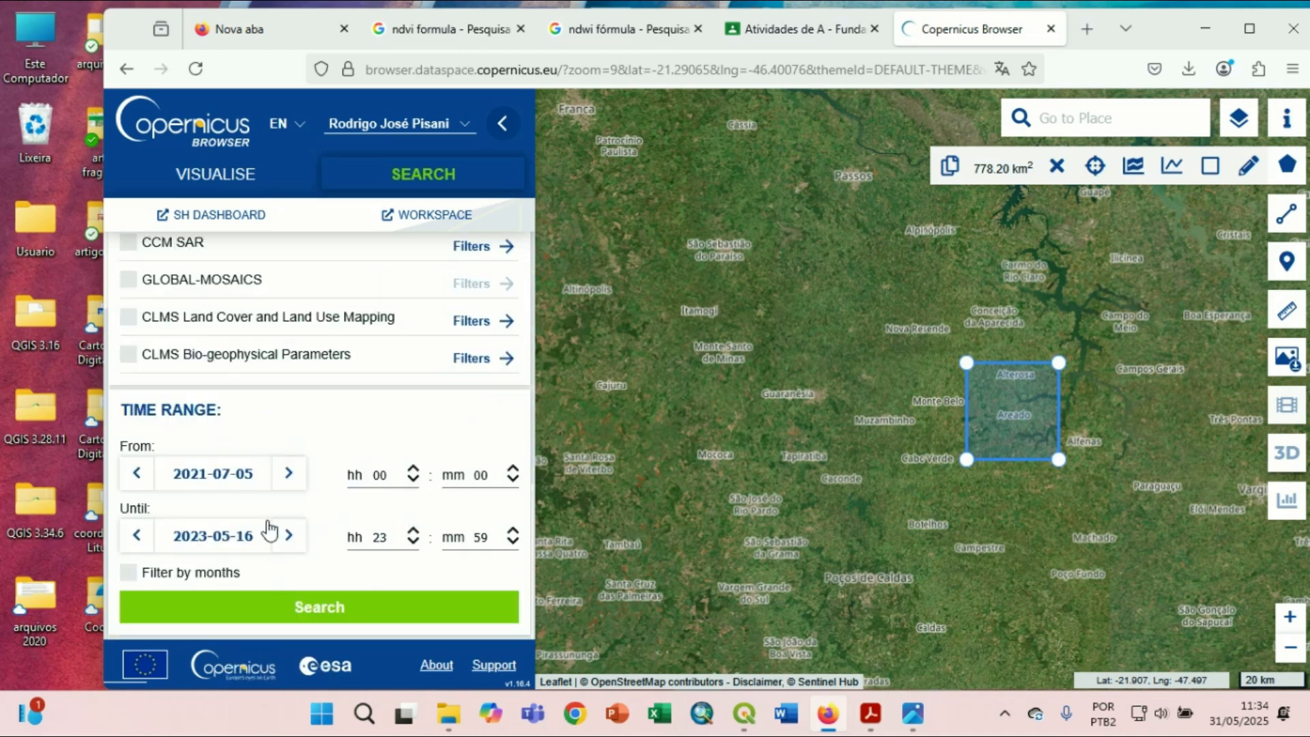
Set the start date of the search time range to 2023-05-16.
click(235, 477)
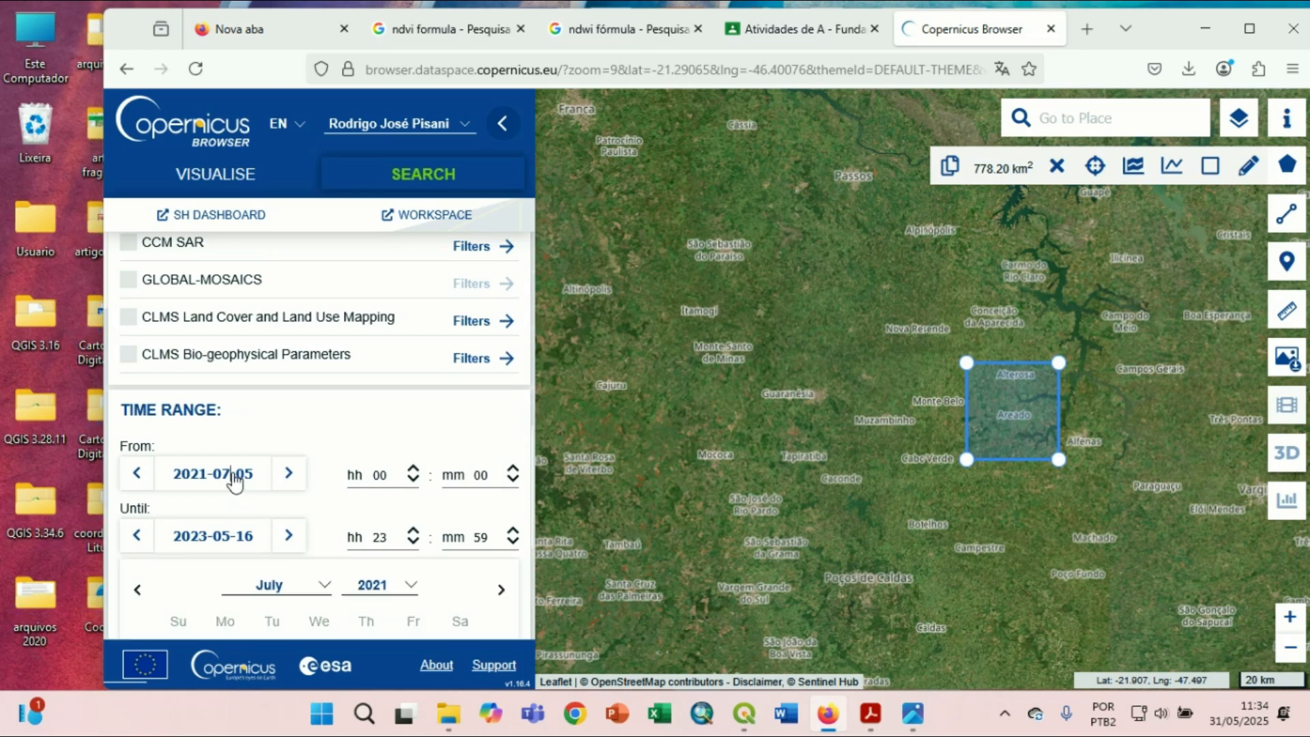
scroll(268, 518, down, 3)
click(286, 392)
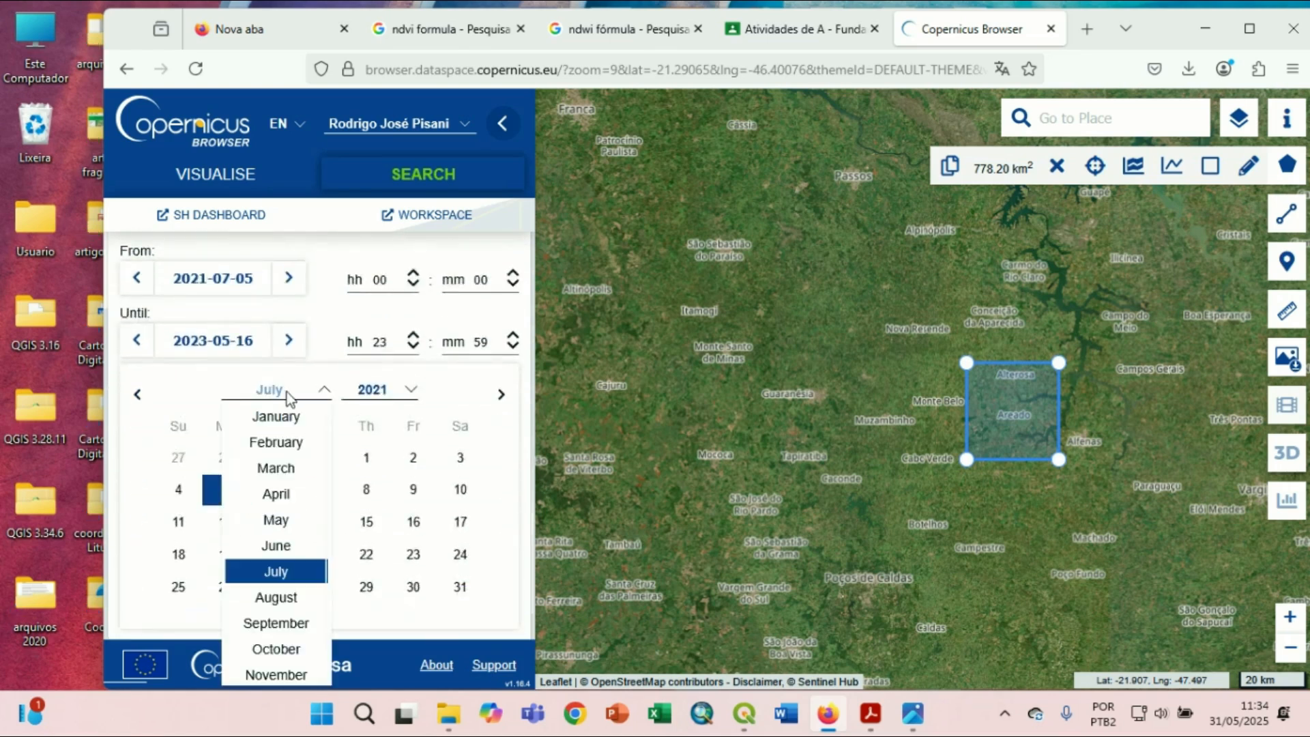
click(276, 521)
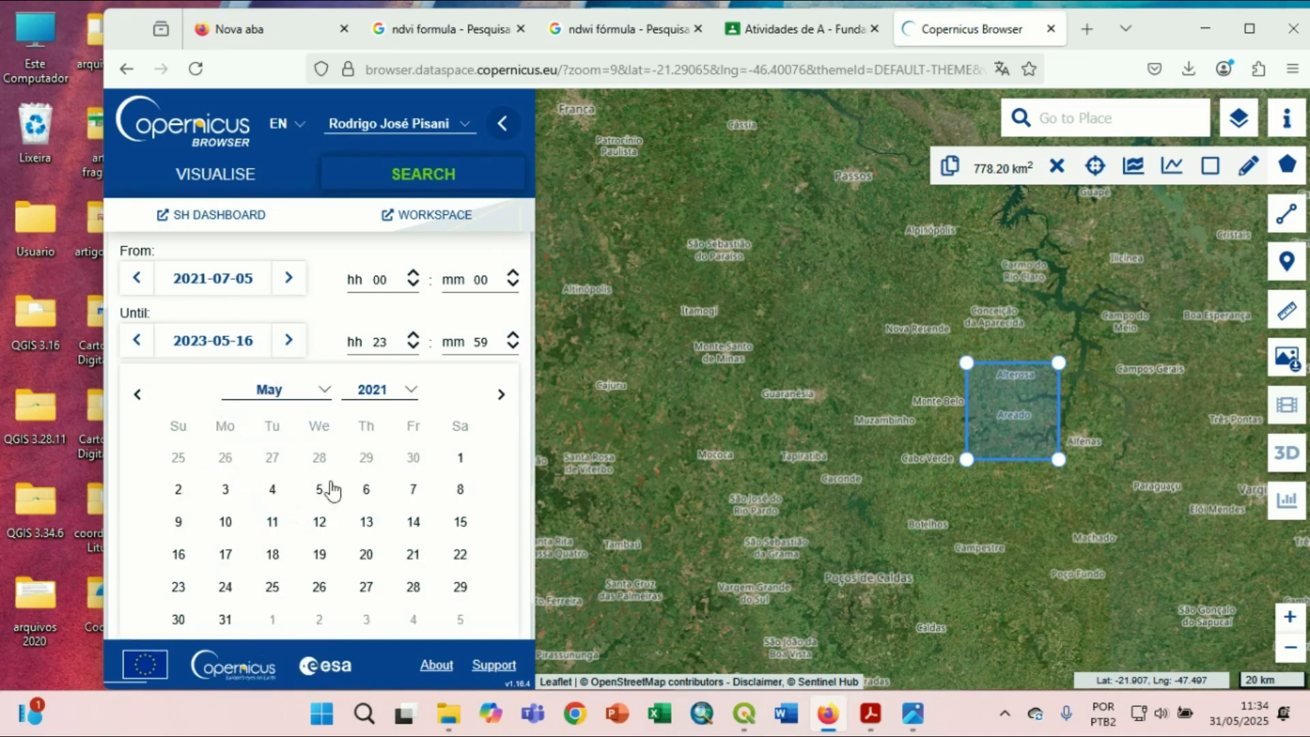
click(383, 393)
scroll(390, 562, down, 10)
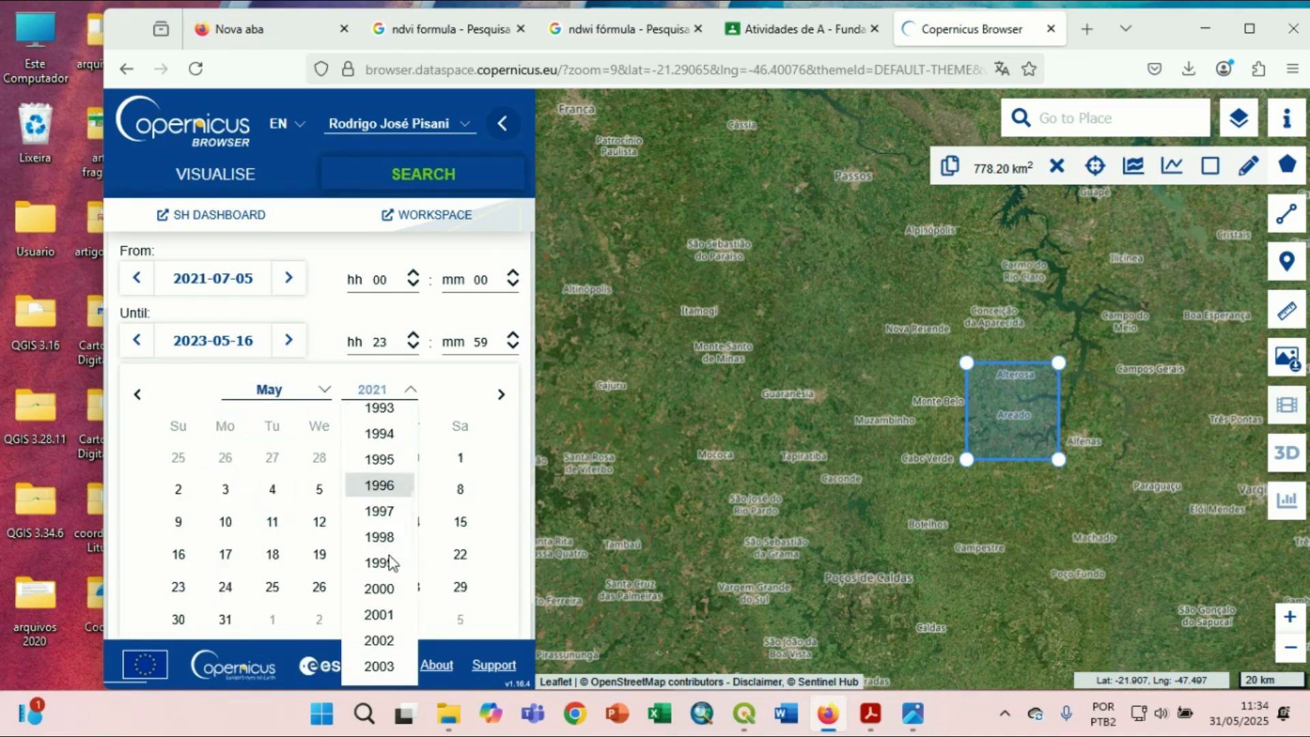
click(380, 670)
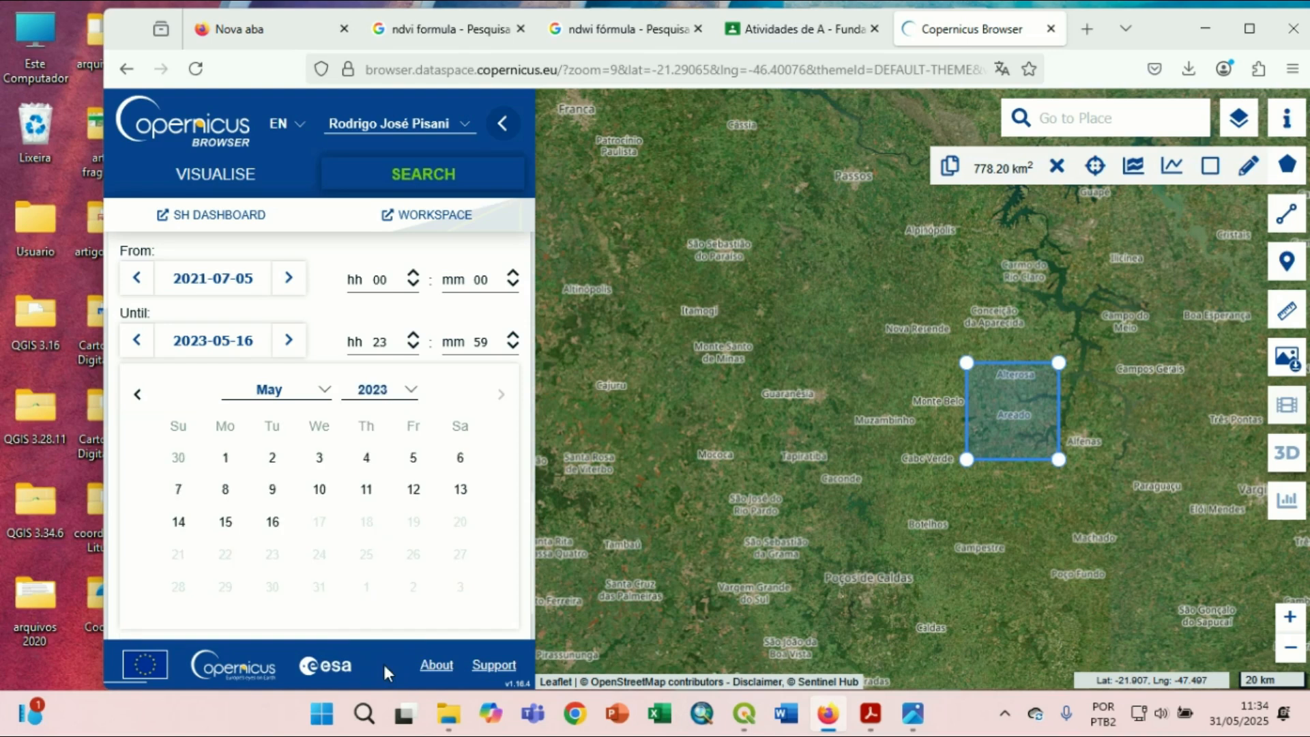
click(275, 524)
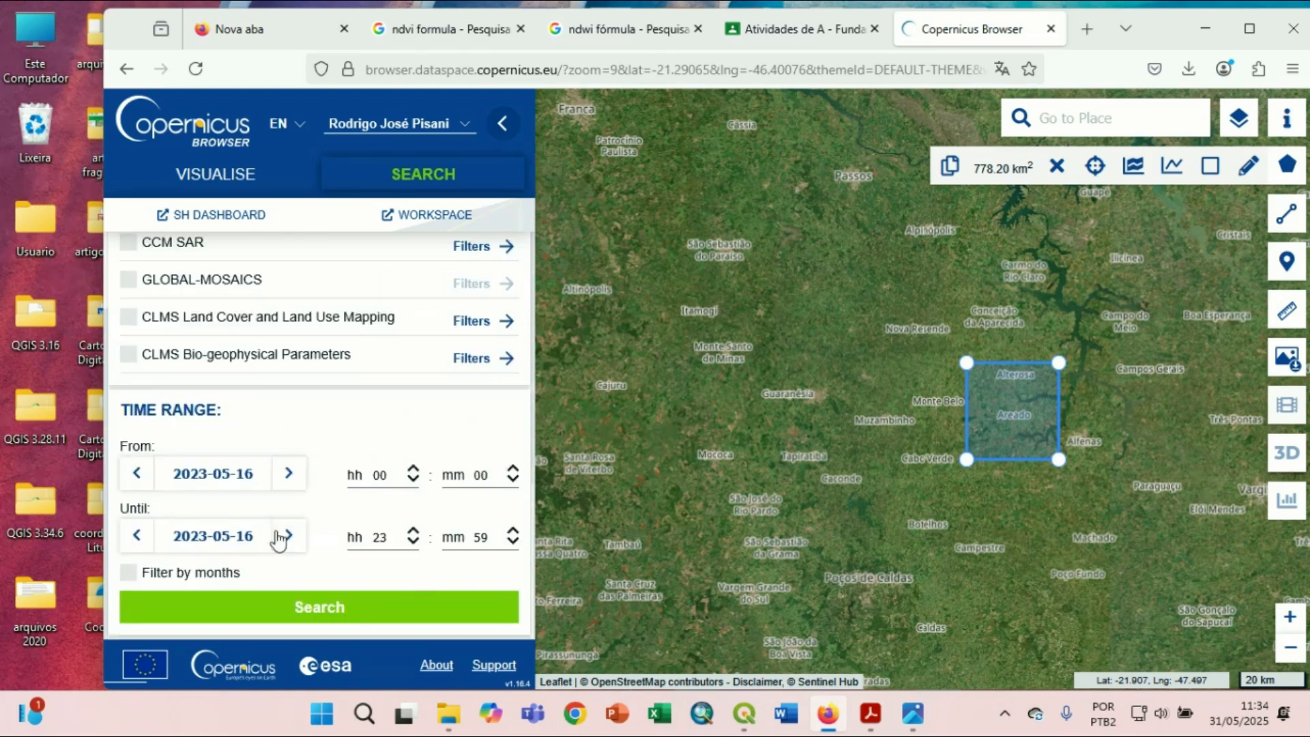
Recheck the date in the reference image and search for Sentinel-2 L2A products in the set time range.
click(914, 715)
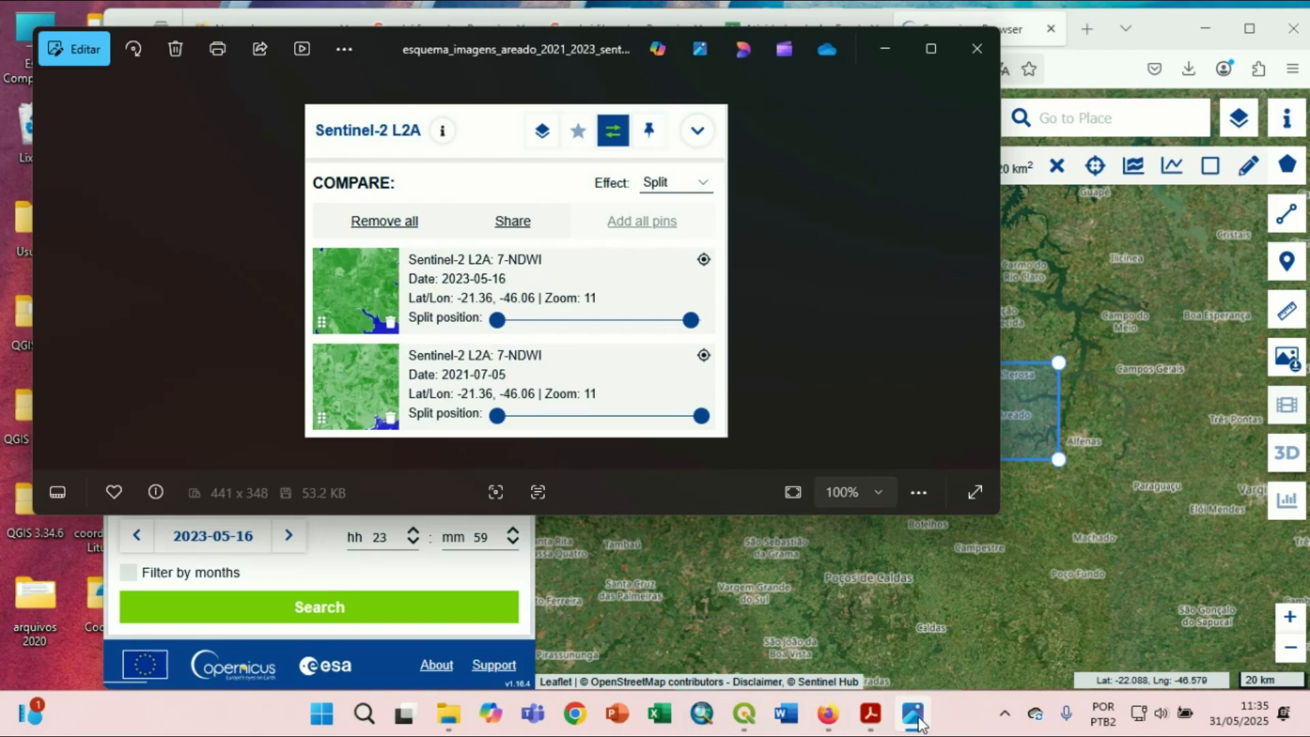
click(914, 715)
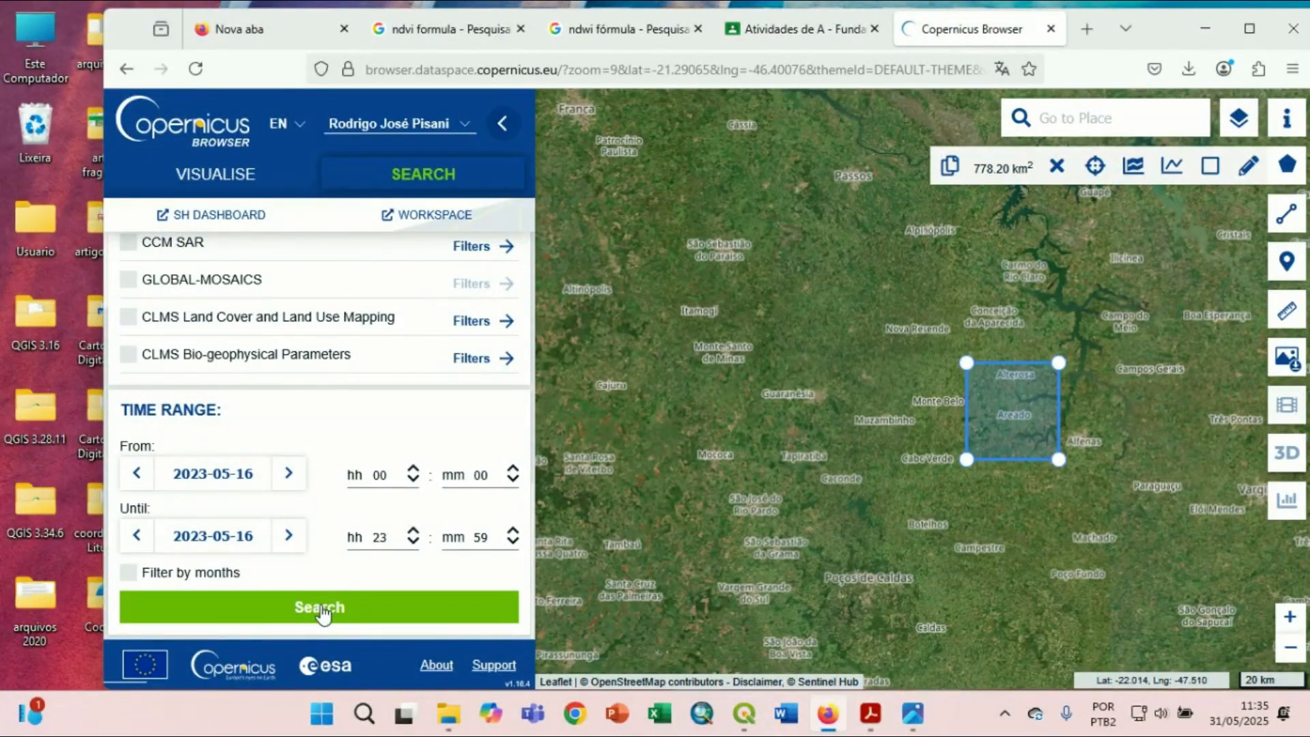
click(322, 611)
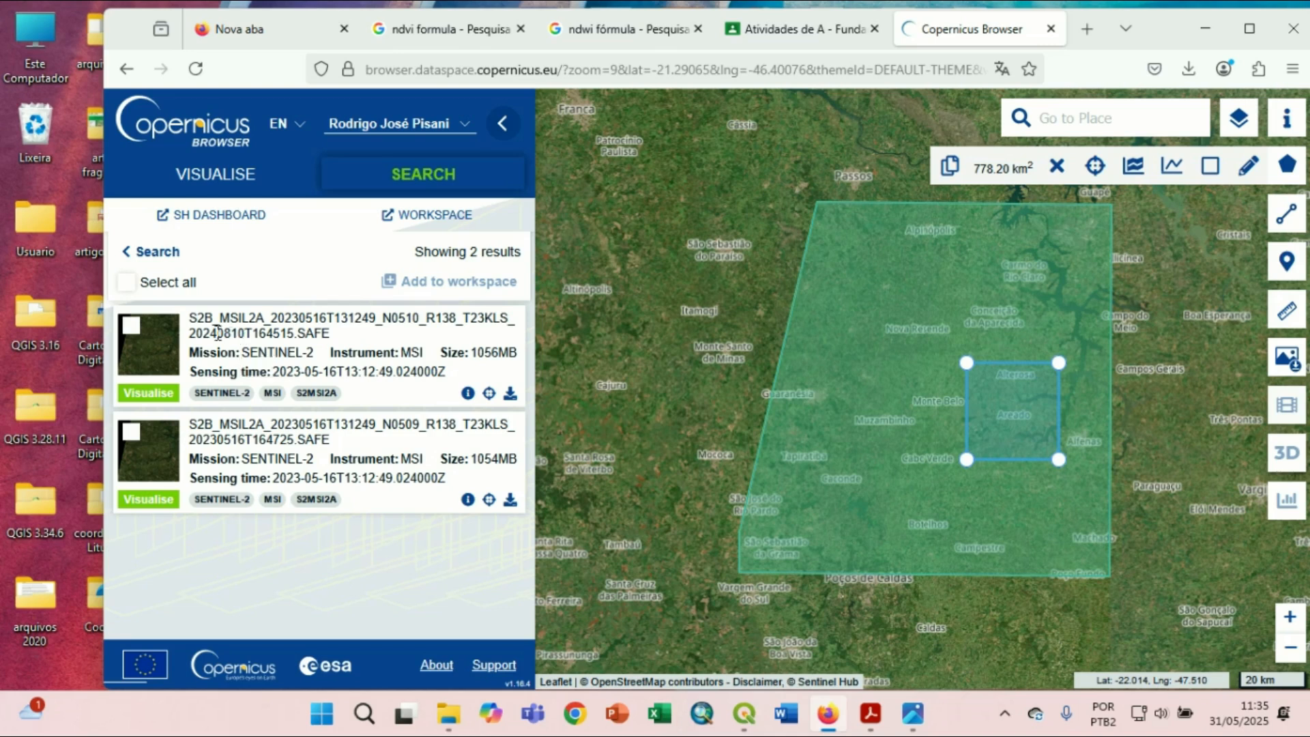
Select the 2023-05-16 product with baseline N0509 in the results and open the indices_espectrais\2023 folder in File Explorer.
click(131, 432)
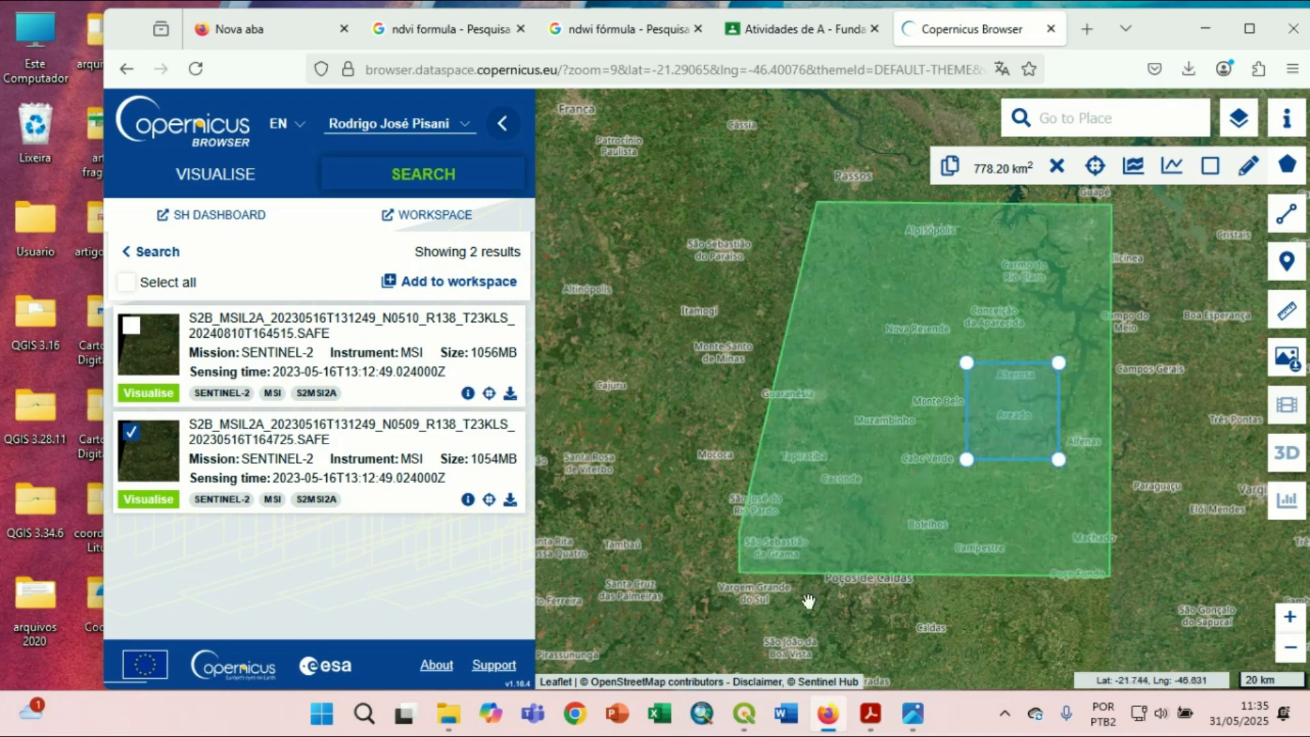
mouse_move(449, 717)
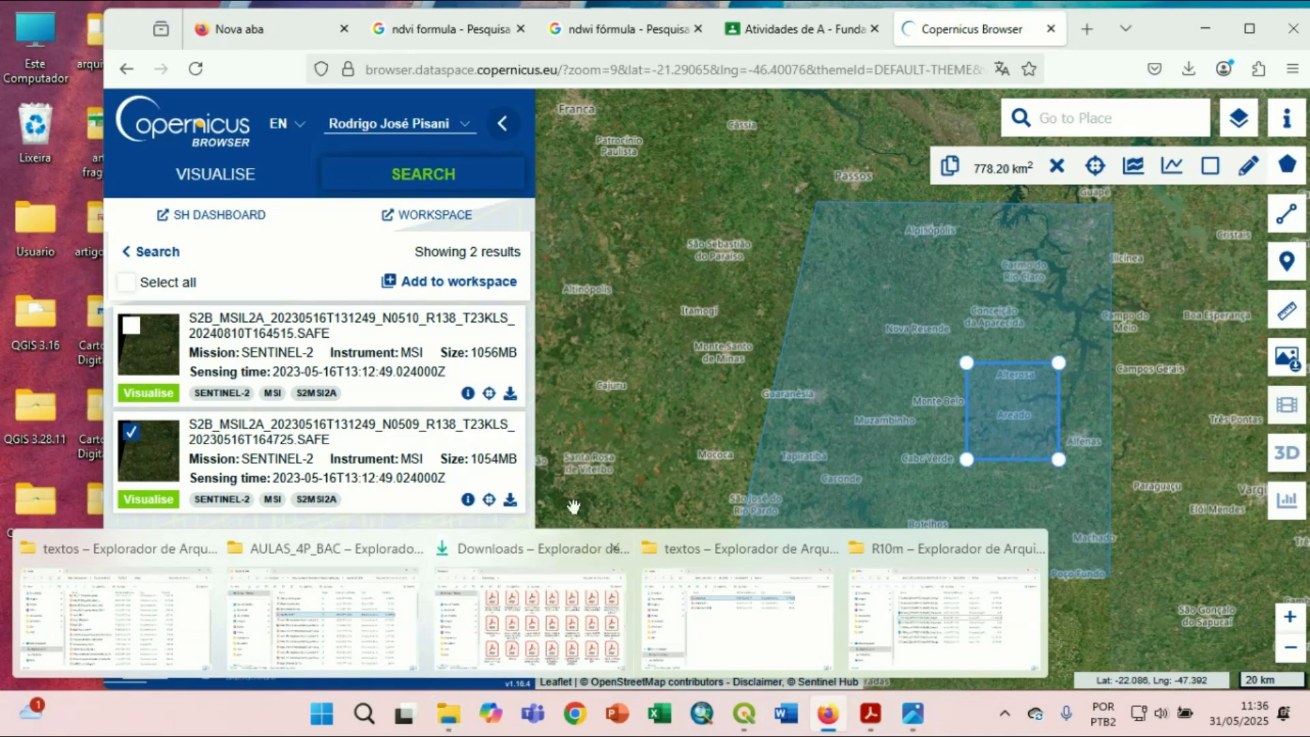
right_click(449, 714)
click(399, 601)
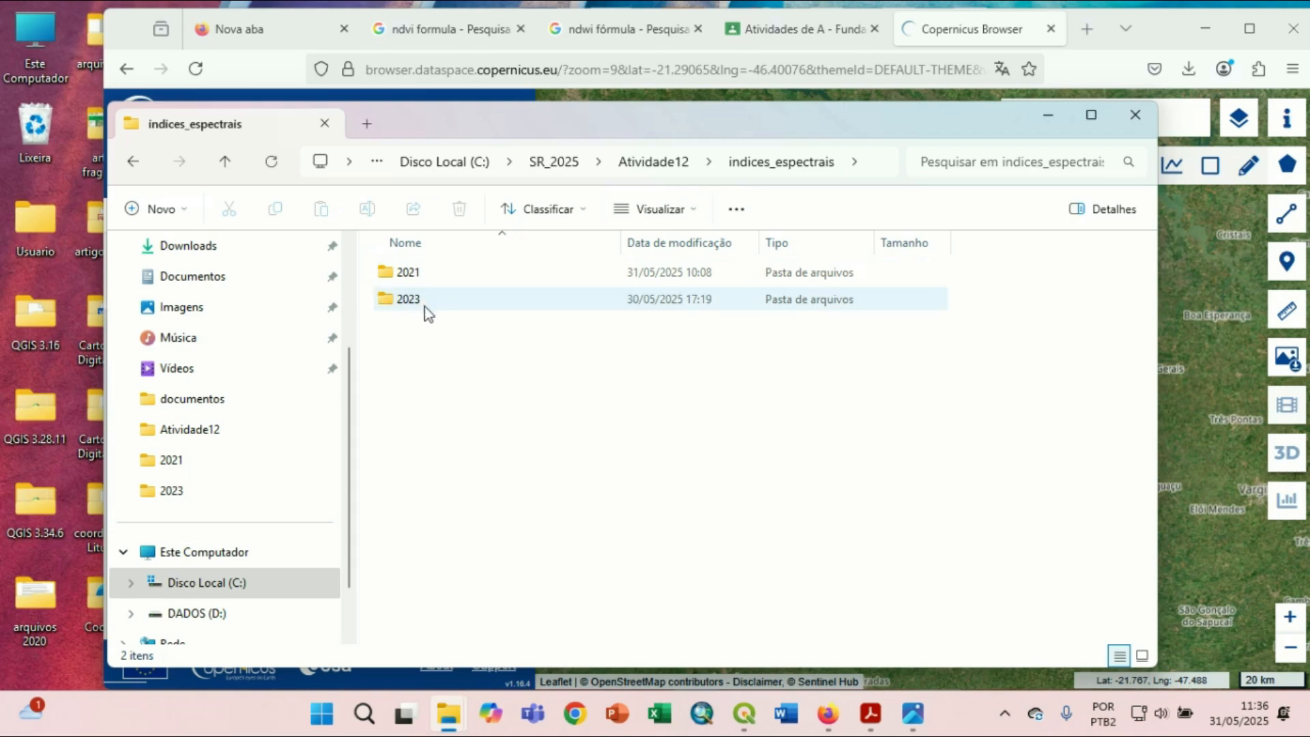
double_click(423, 303)
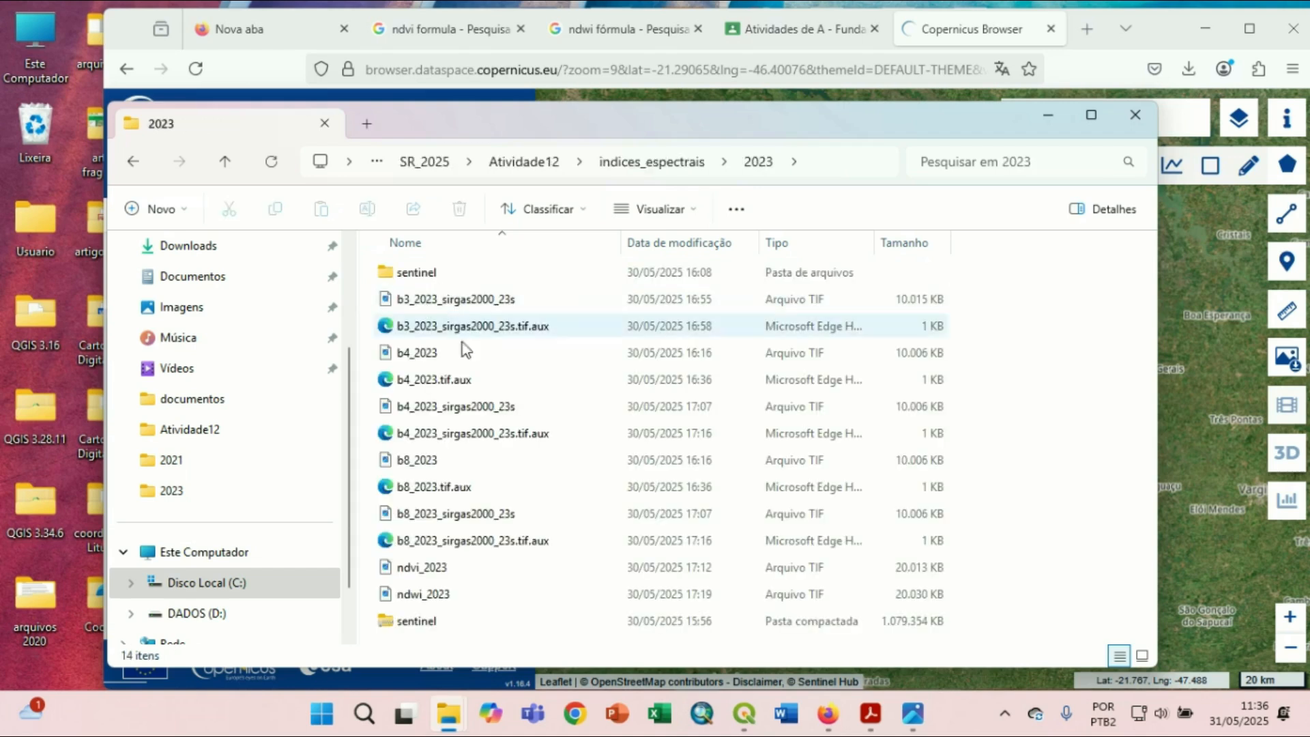
Browse the extracted 2023 sentinel product through GRANULE and IMG_DATA to the R10m folder holding the 10 m bands.
click(445, 273)
double_click(445, 273)
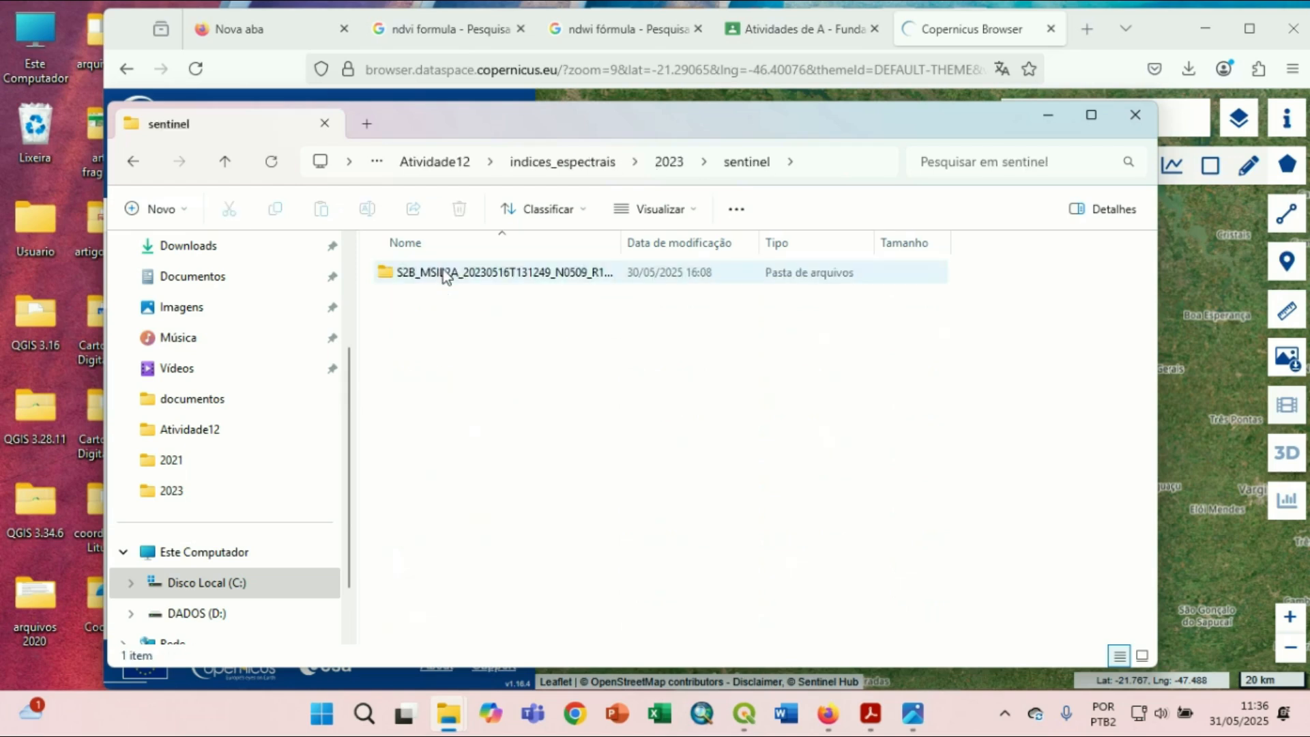
double_click(444, 273)
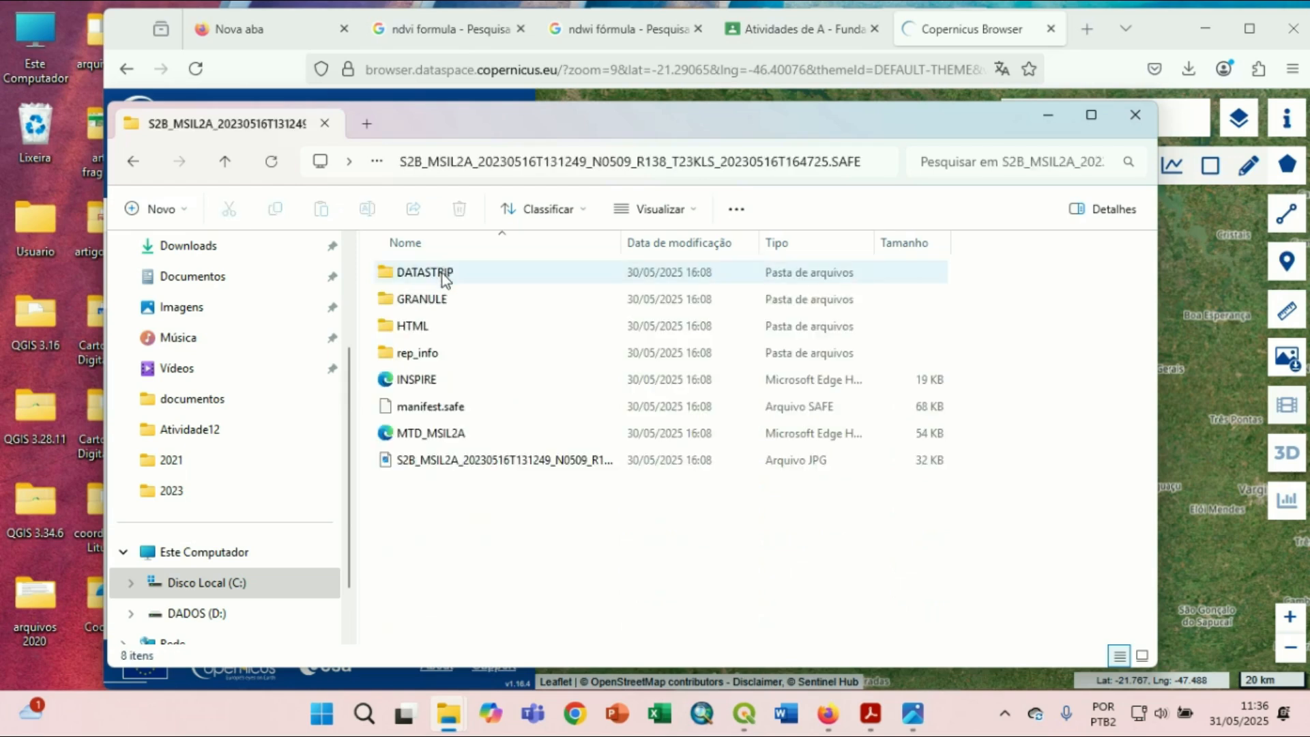
double_click(440, 300)
double_click(446, 273)
double_click(442, 296)
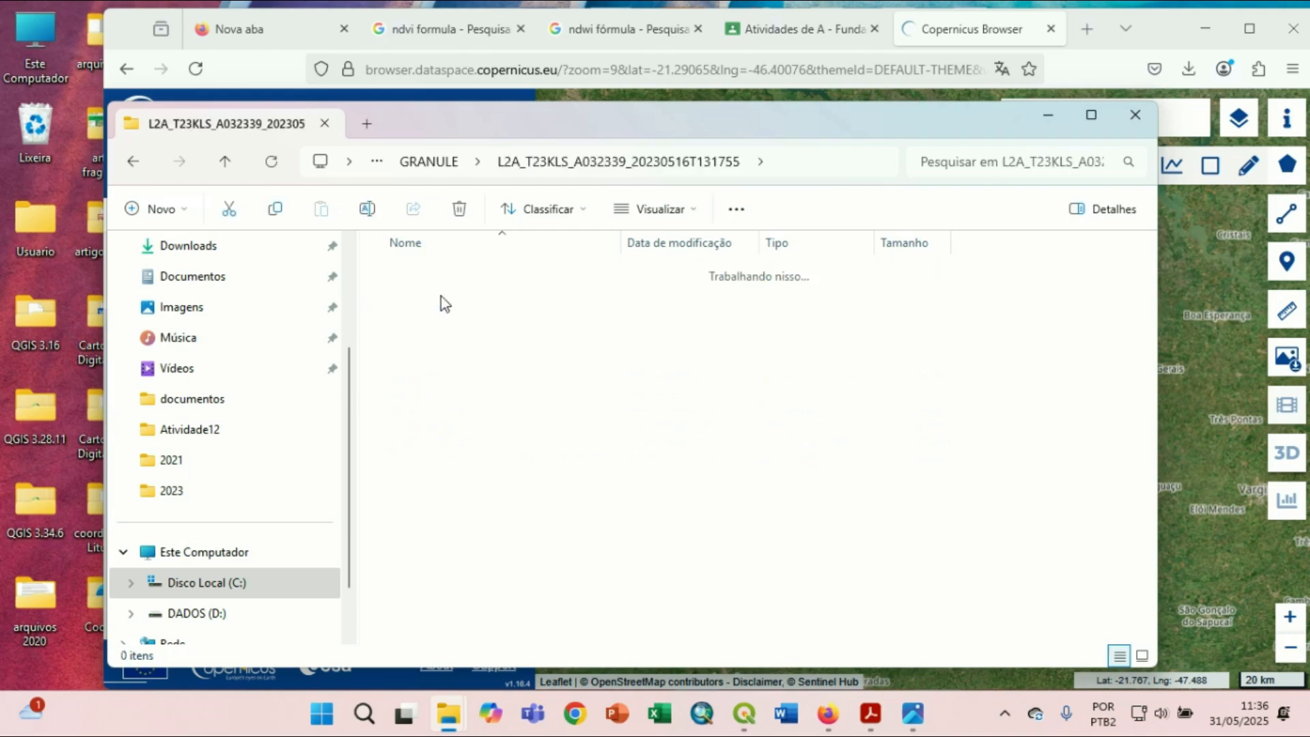
double_click(427, 274)
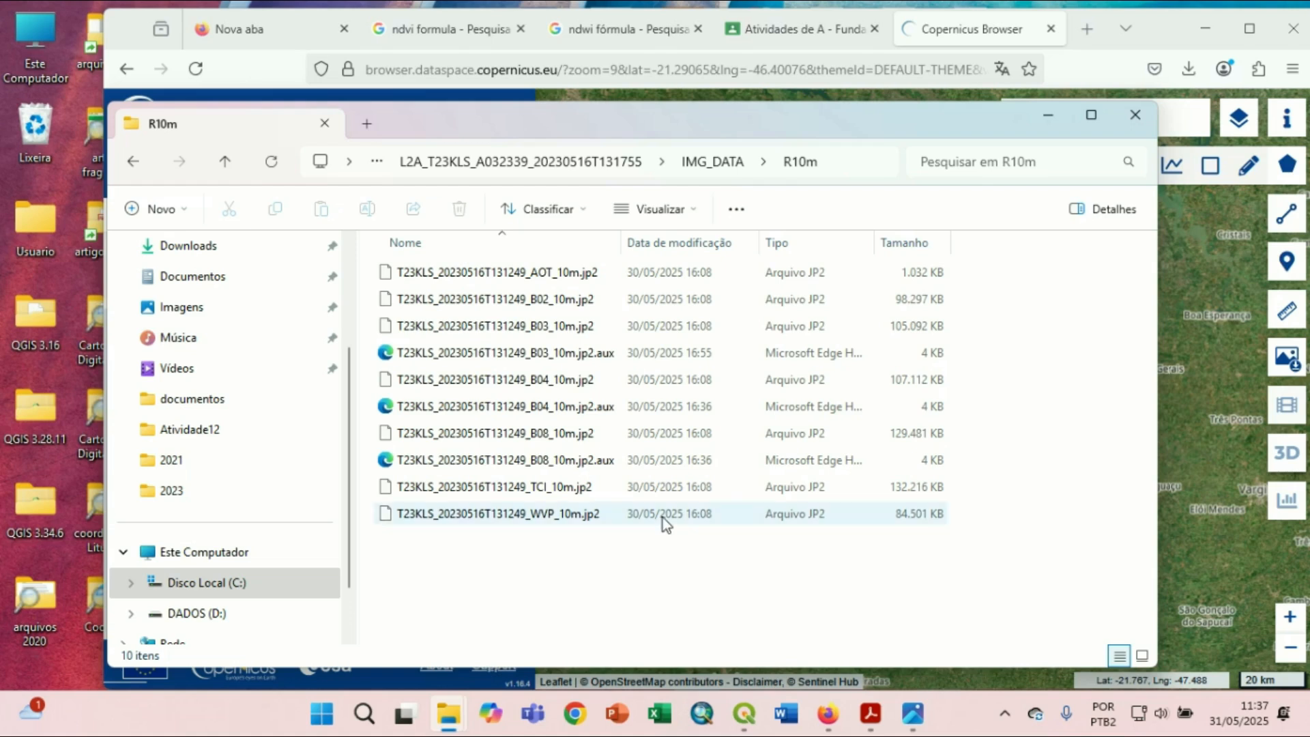
Put the R10m folder window away, switch to the empty untitled QGIS project and dismiss its plugin warnings.
click(1045, 119)
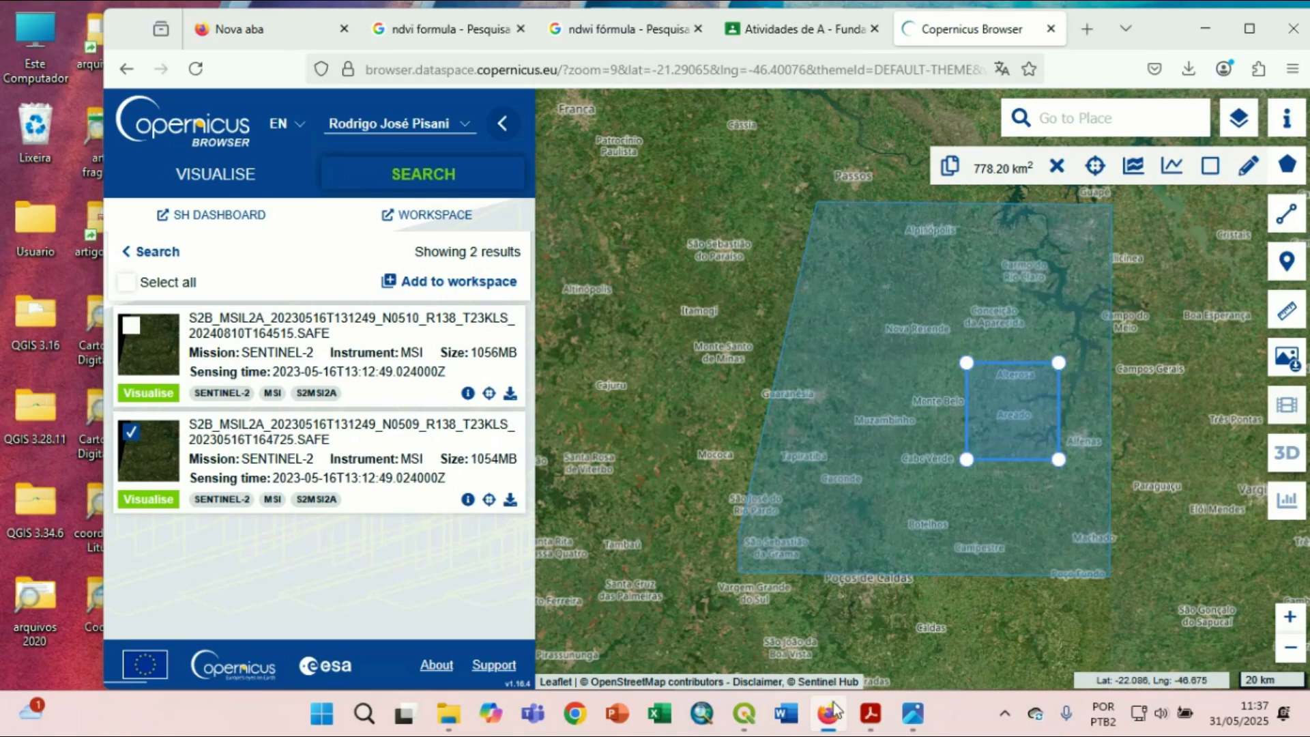
mouse_move(751, 716)
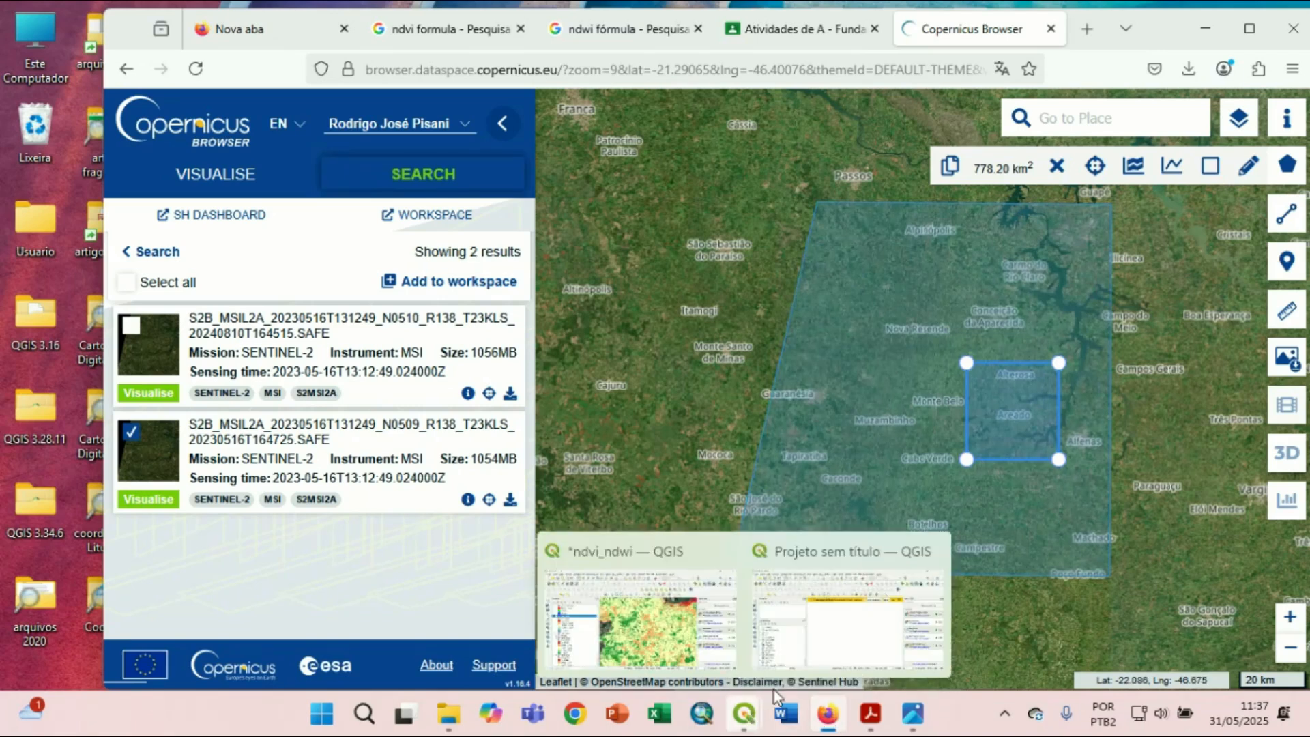
click(859, 641)
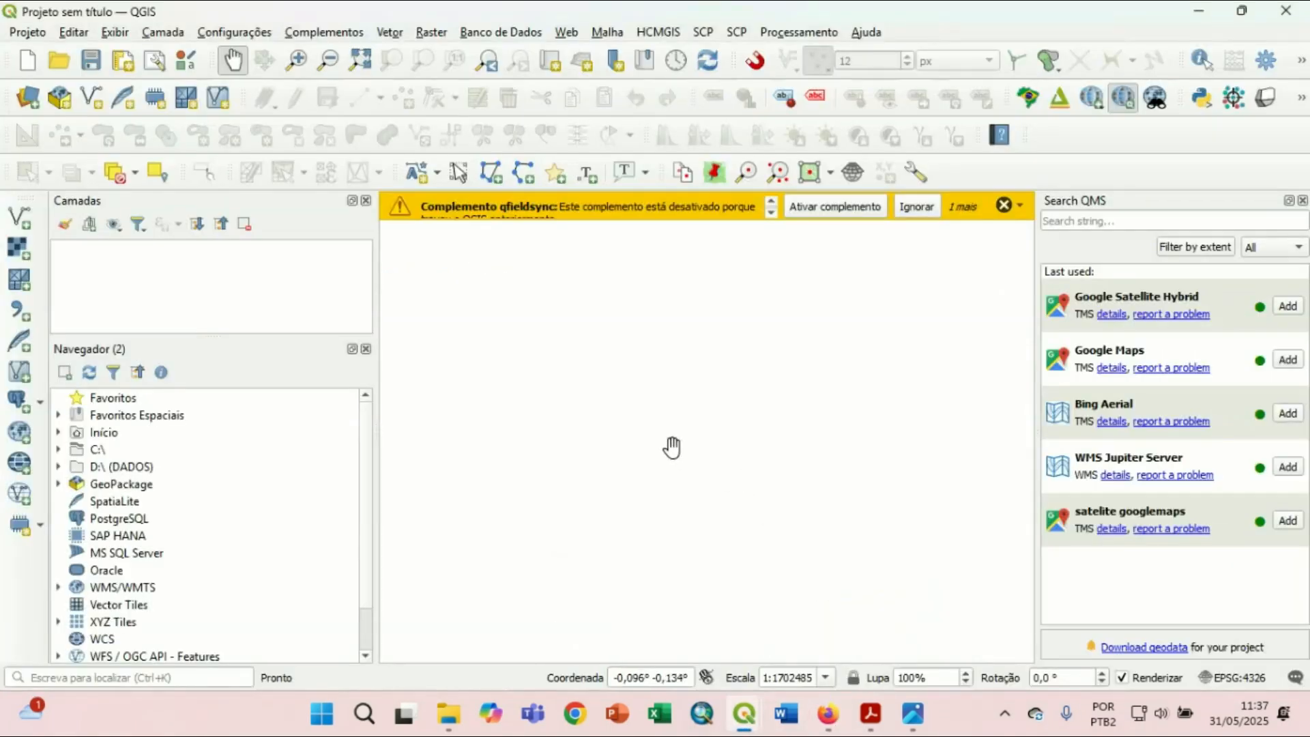
click(1002, 206)
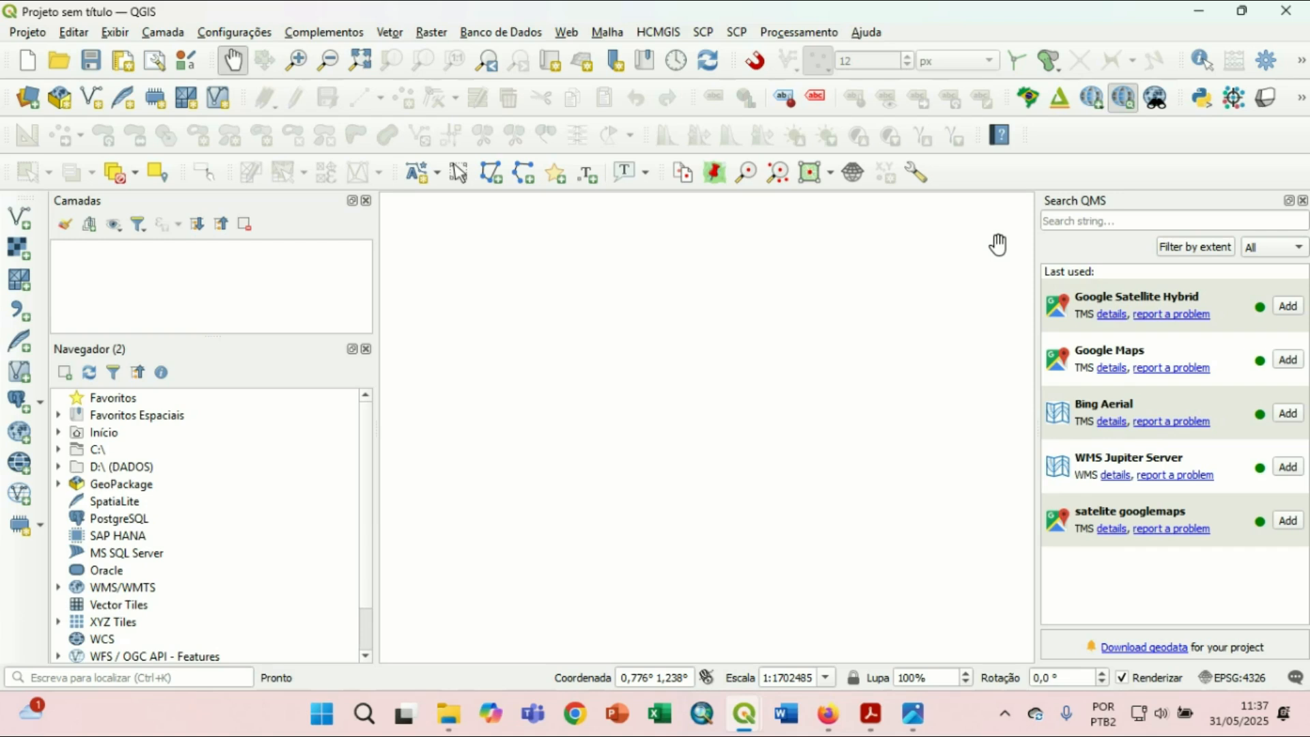
Add the b4_2021 and b8_2021 rasters to the project and close the file browser pane below the layers.
click(43, 241)
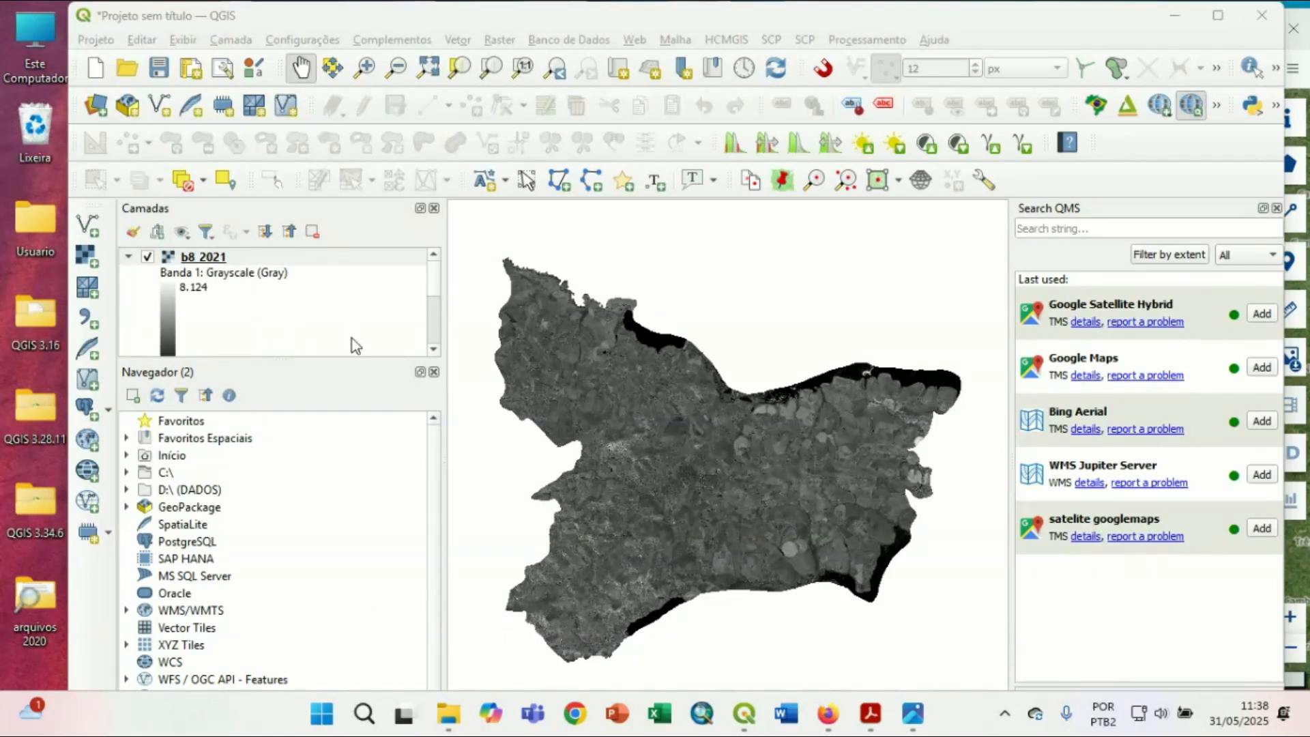
click(435, 372)
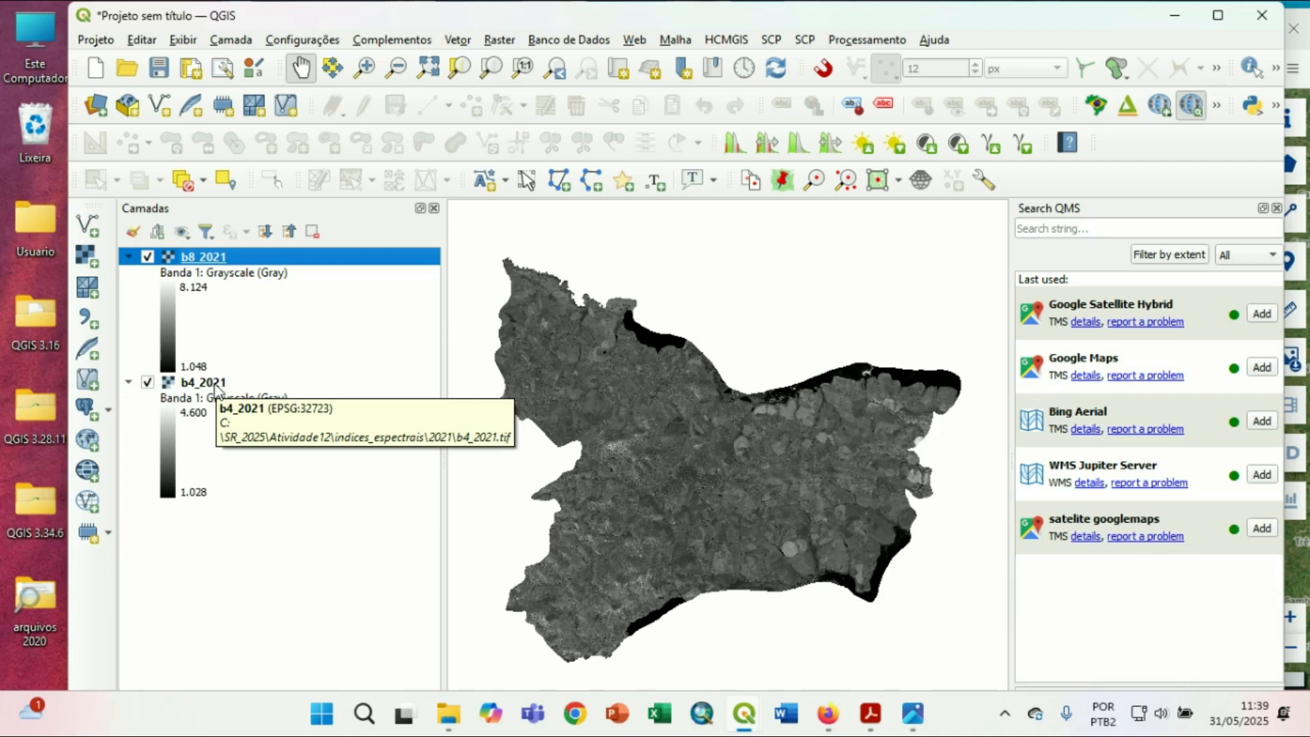
Check the coordinate reference system of the b8_2021 layer in its source properties, and dismiss the Python error message.
right_click(220, 256)
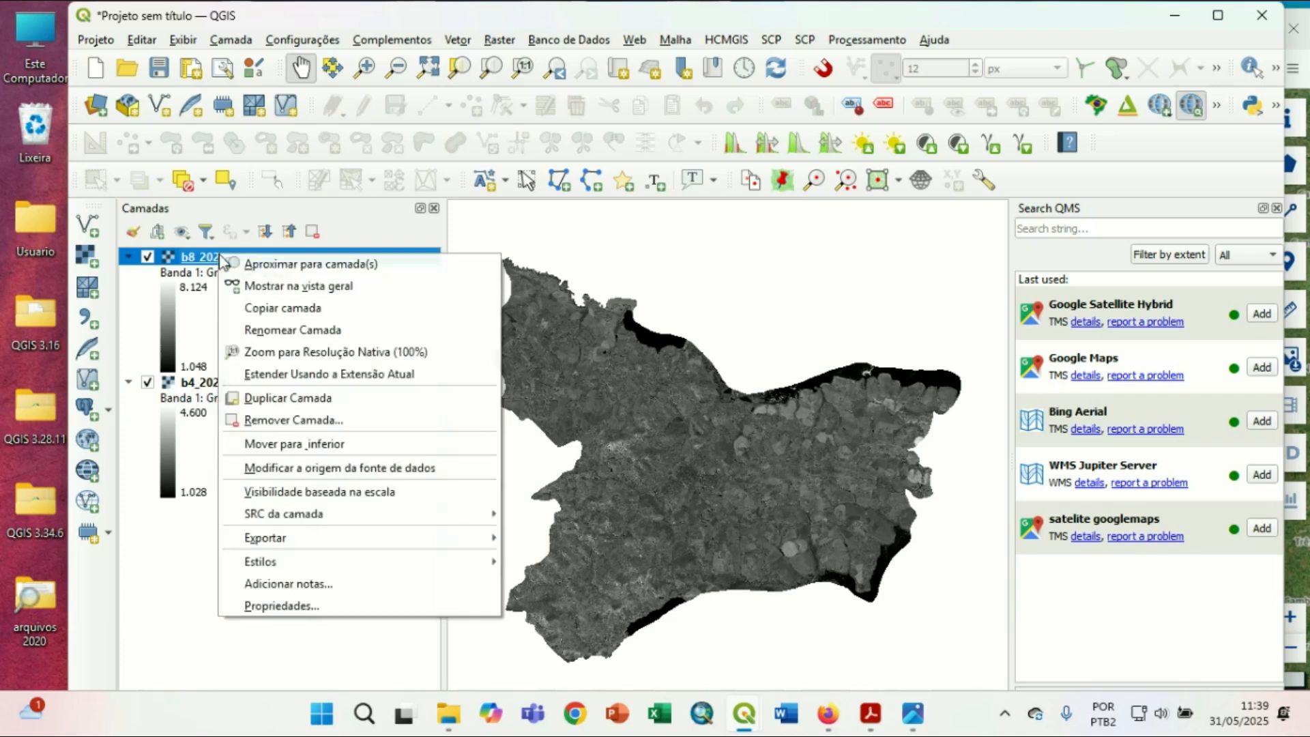
click(319, 604)
drag(364, 89, 878, 43)
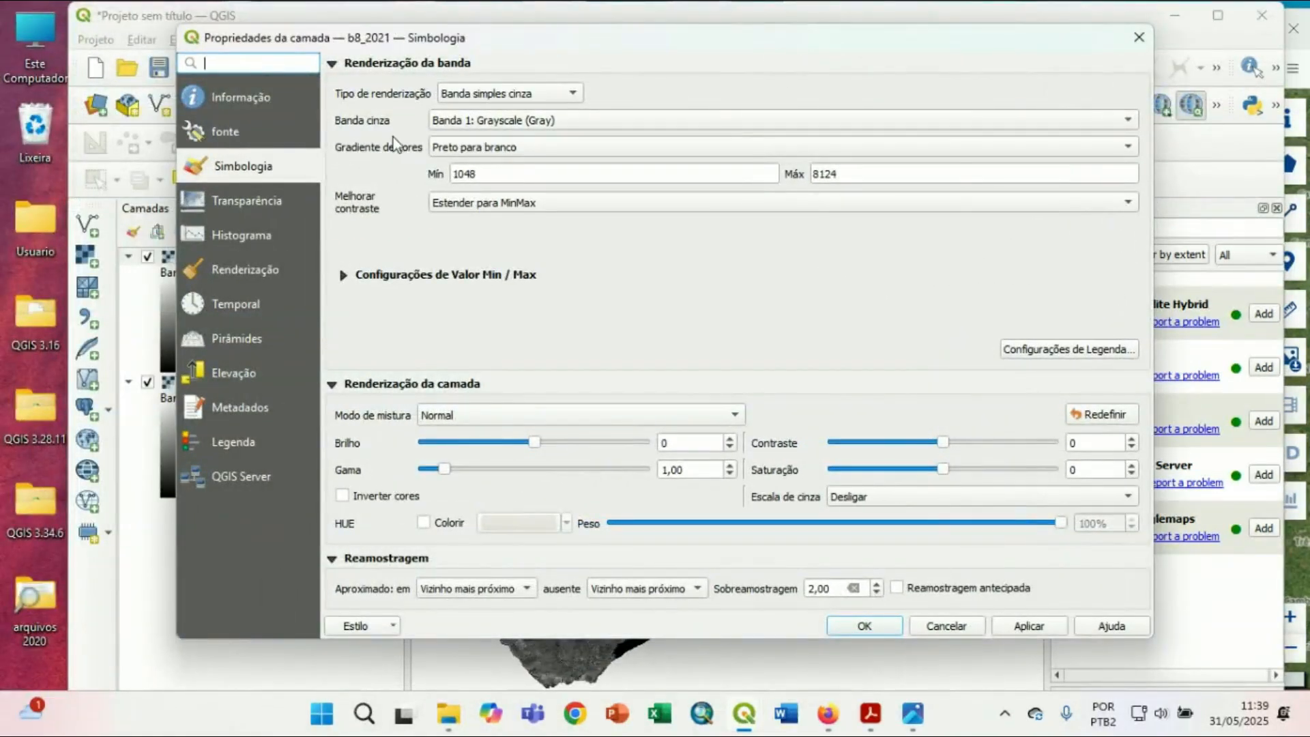
click(243, 136)
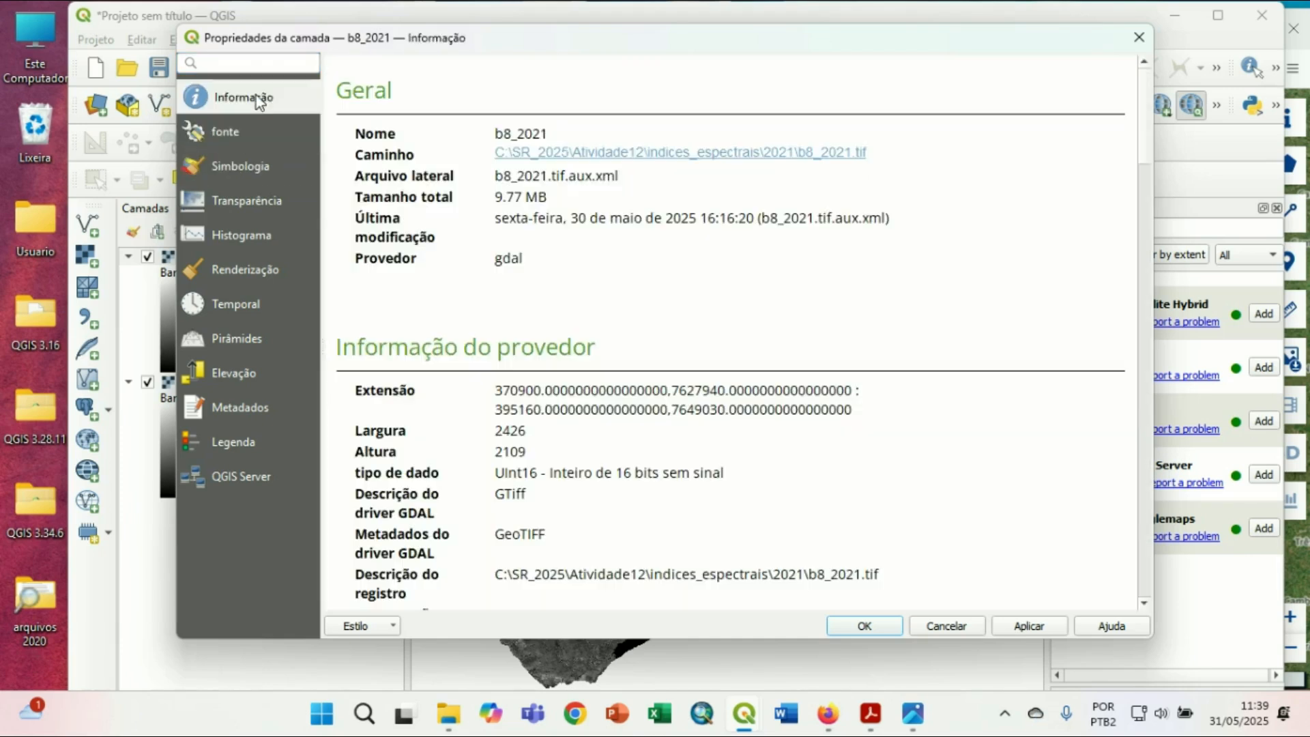
click(256, 97)
click(232, 136)
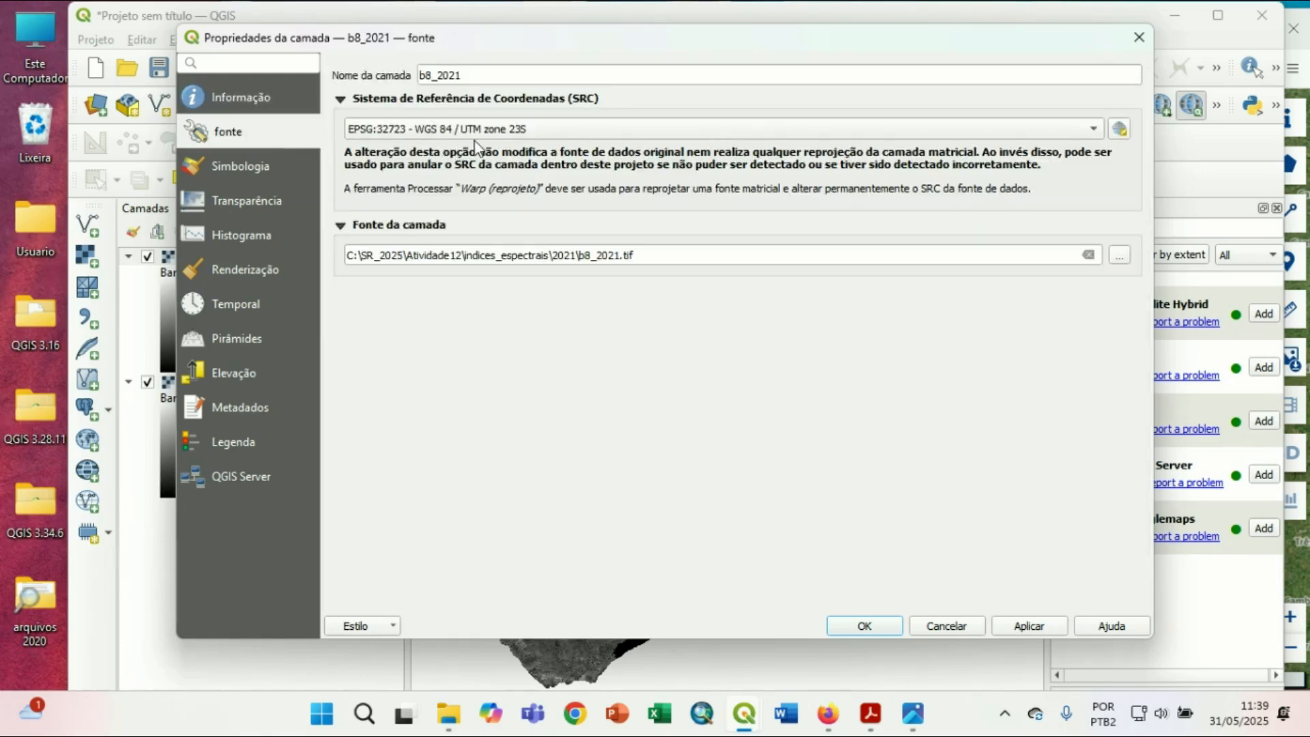
click(957, 626)
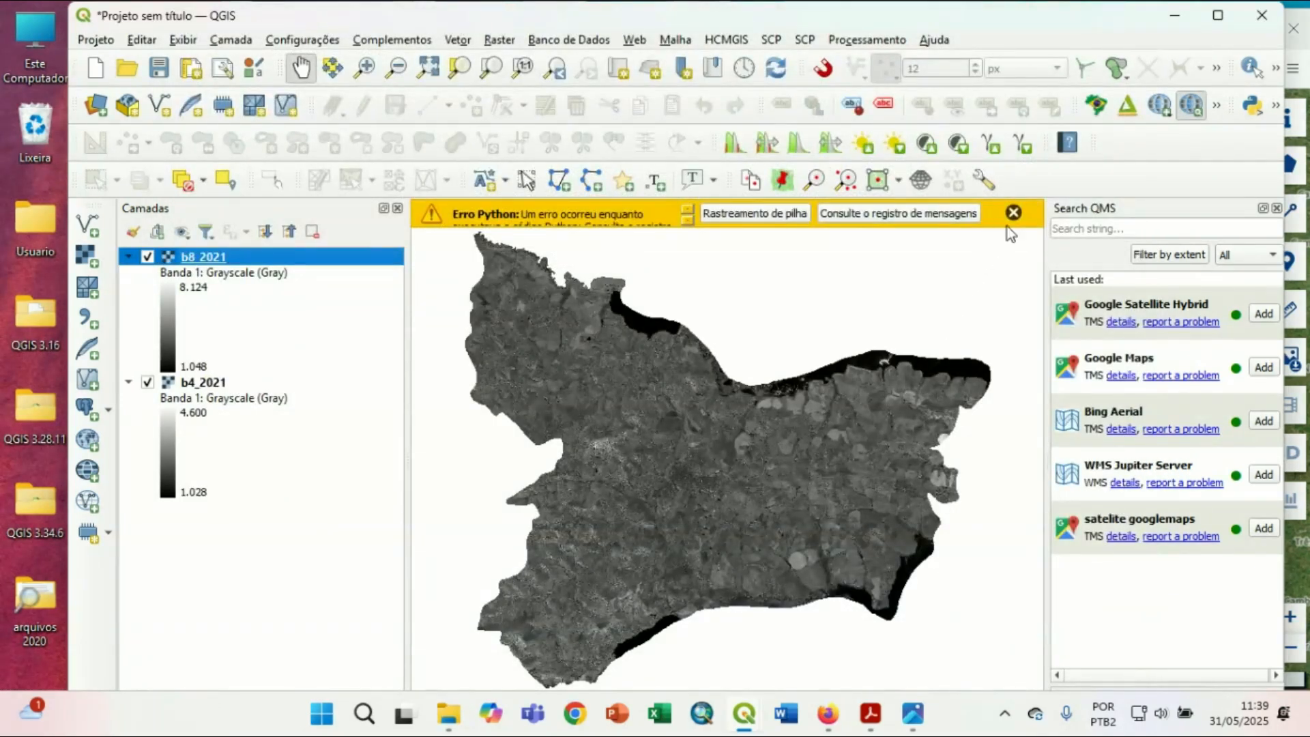
click(1013, 213)
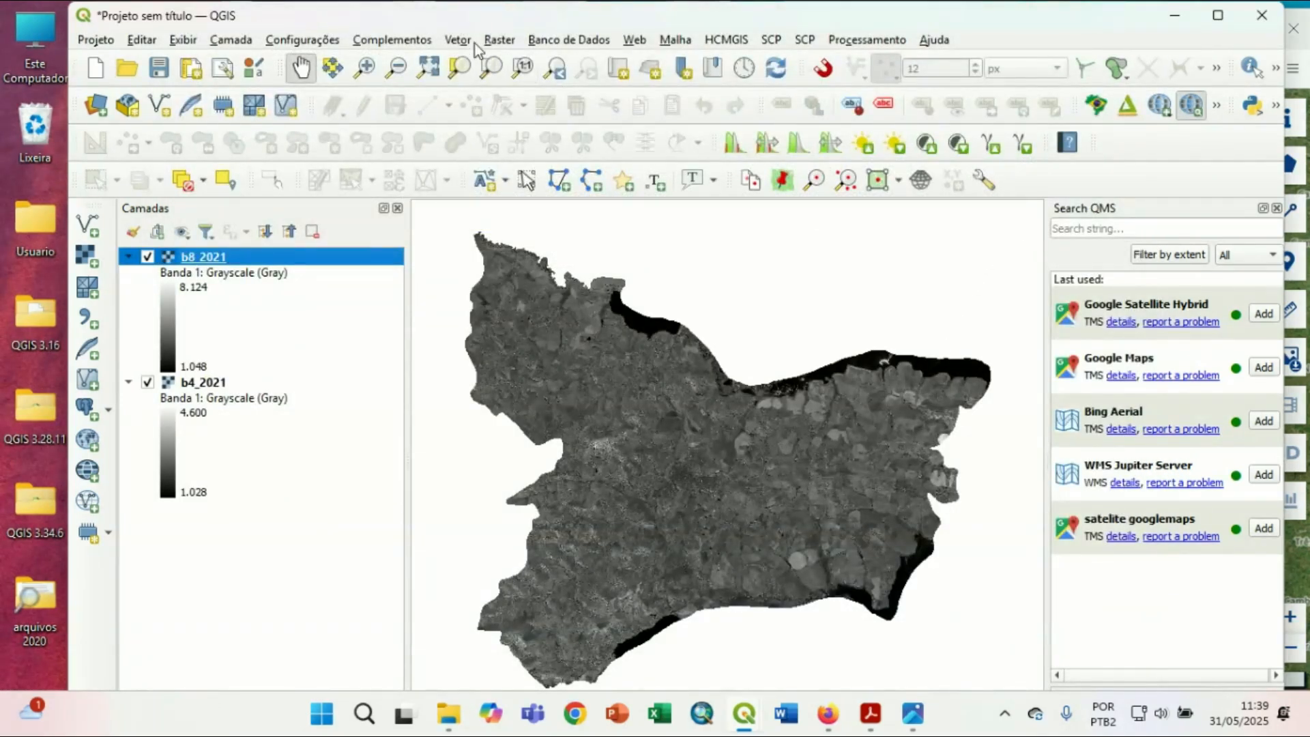
click(504, 45)
click(525, 63)
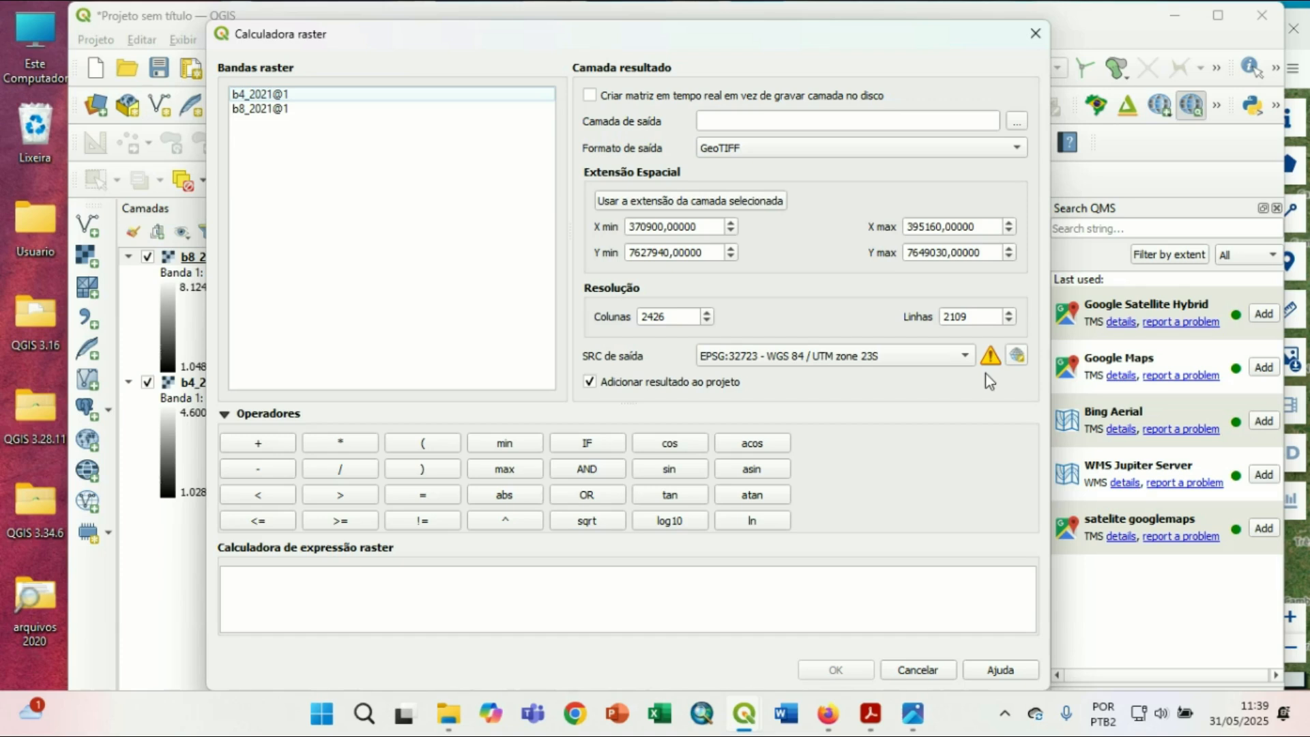
mouse_move(992, 357)
click(966, 361)
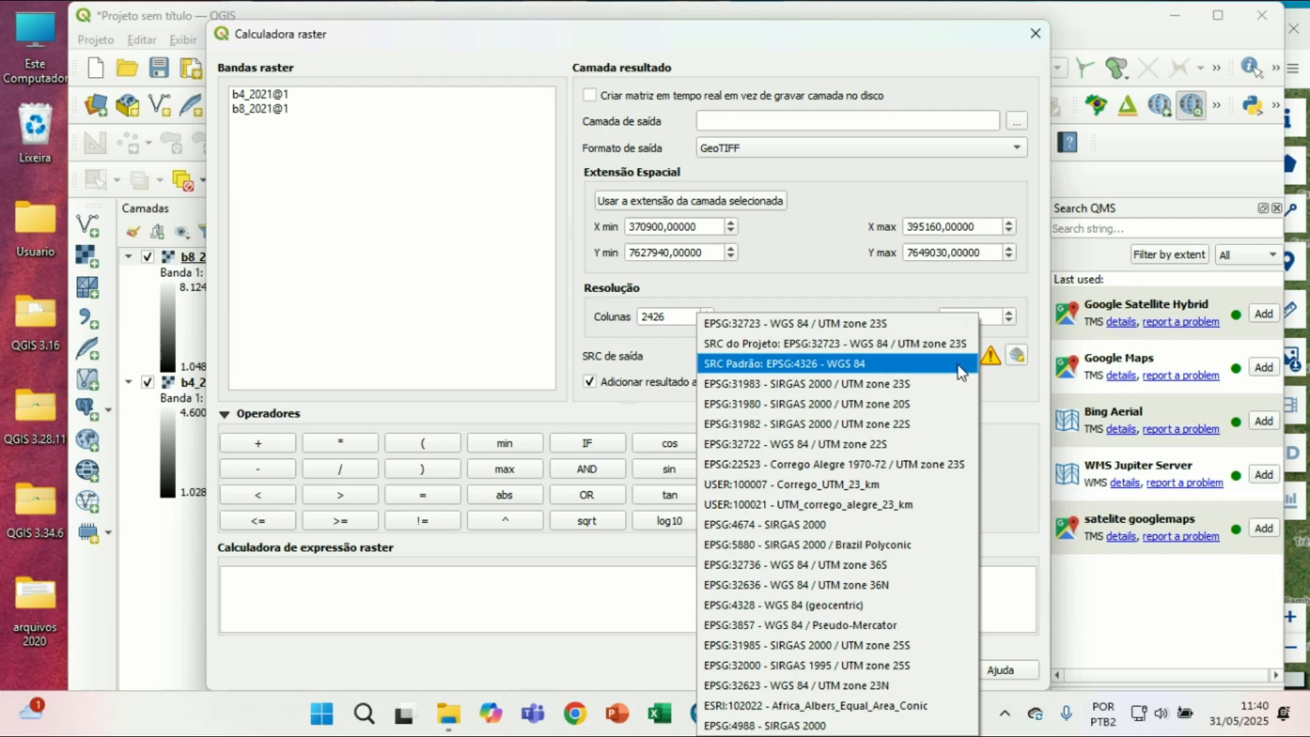
click(910, 386)
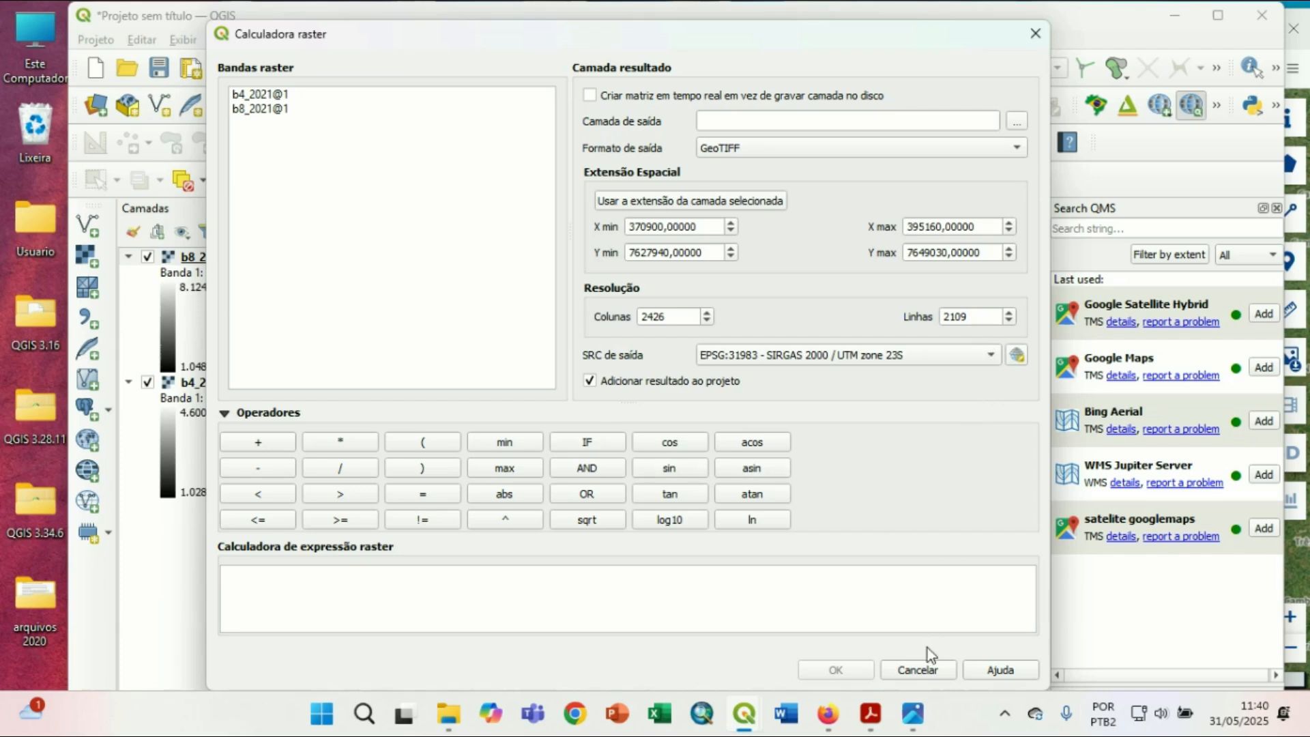
click(917, 670)
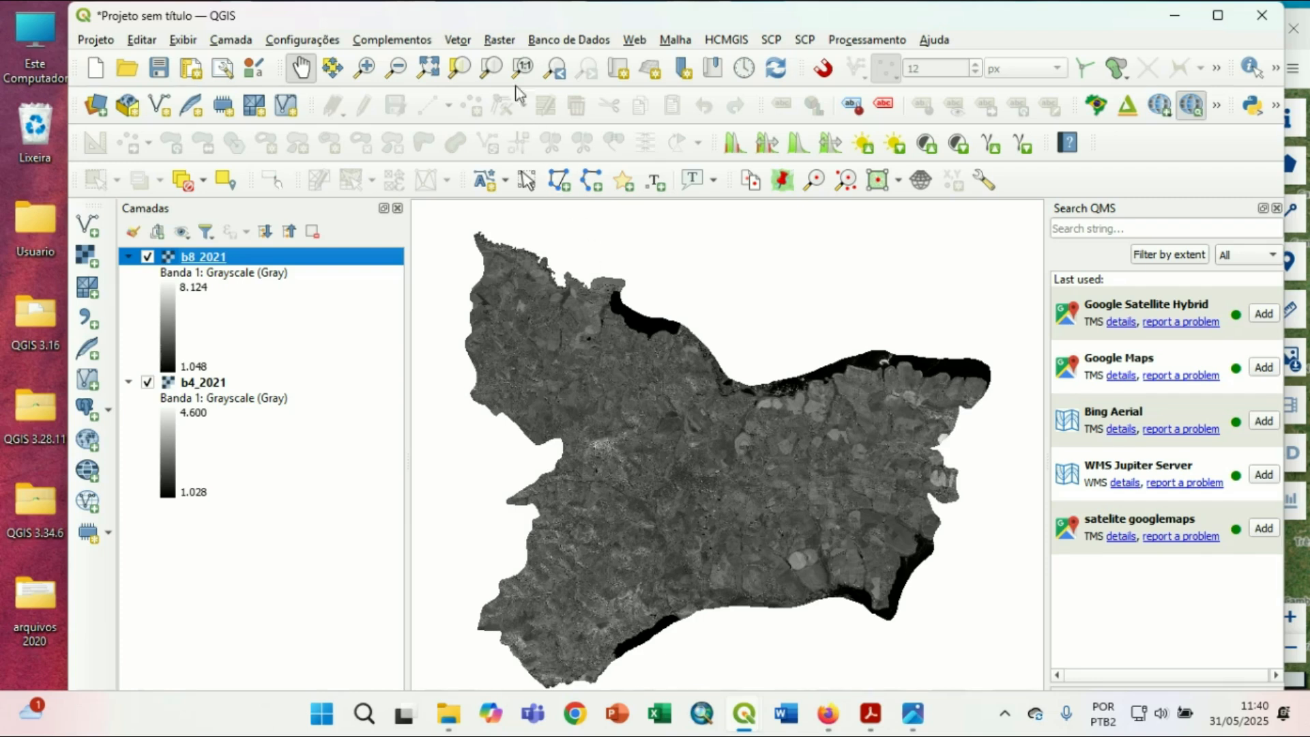
click(502, 43)
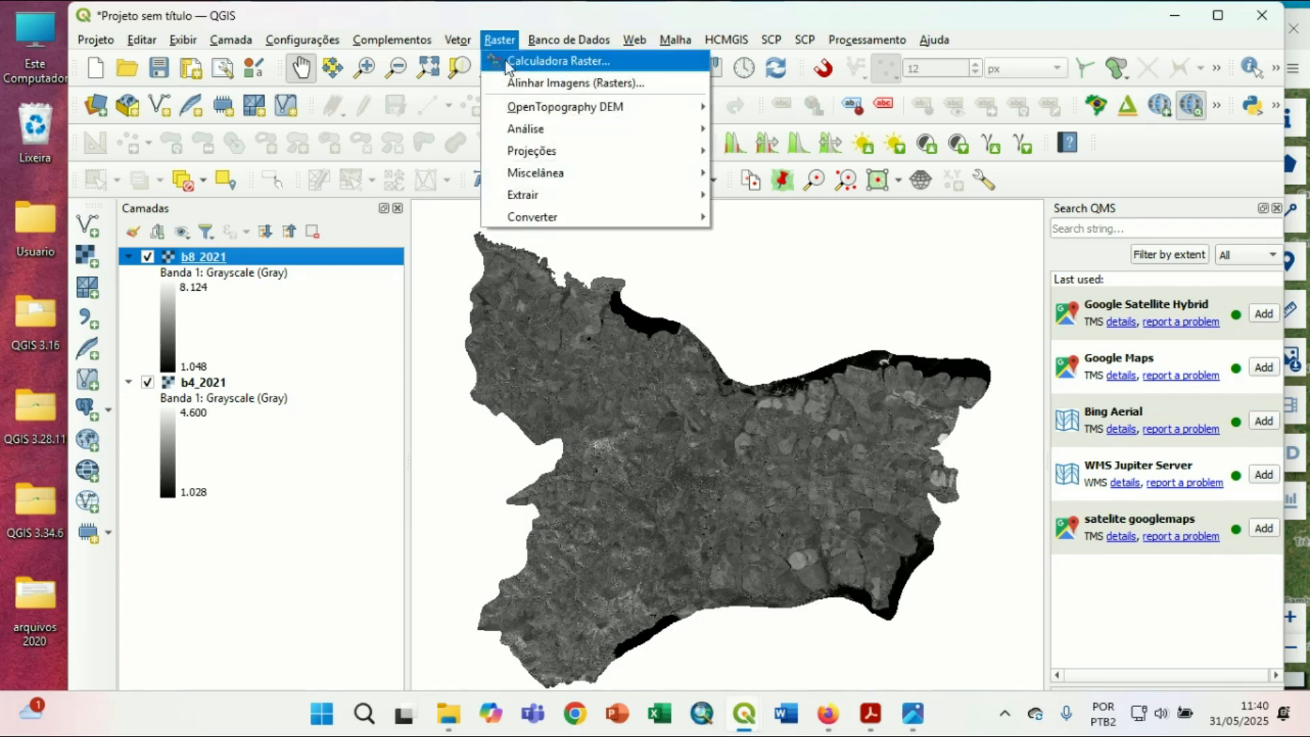
mouse_move(575, 200)
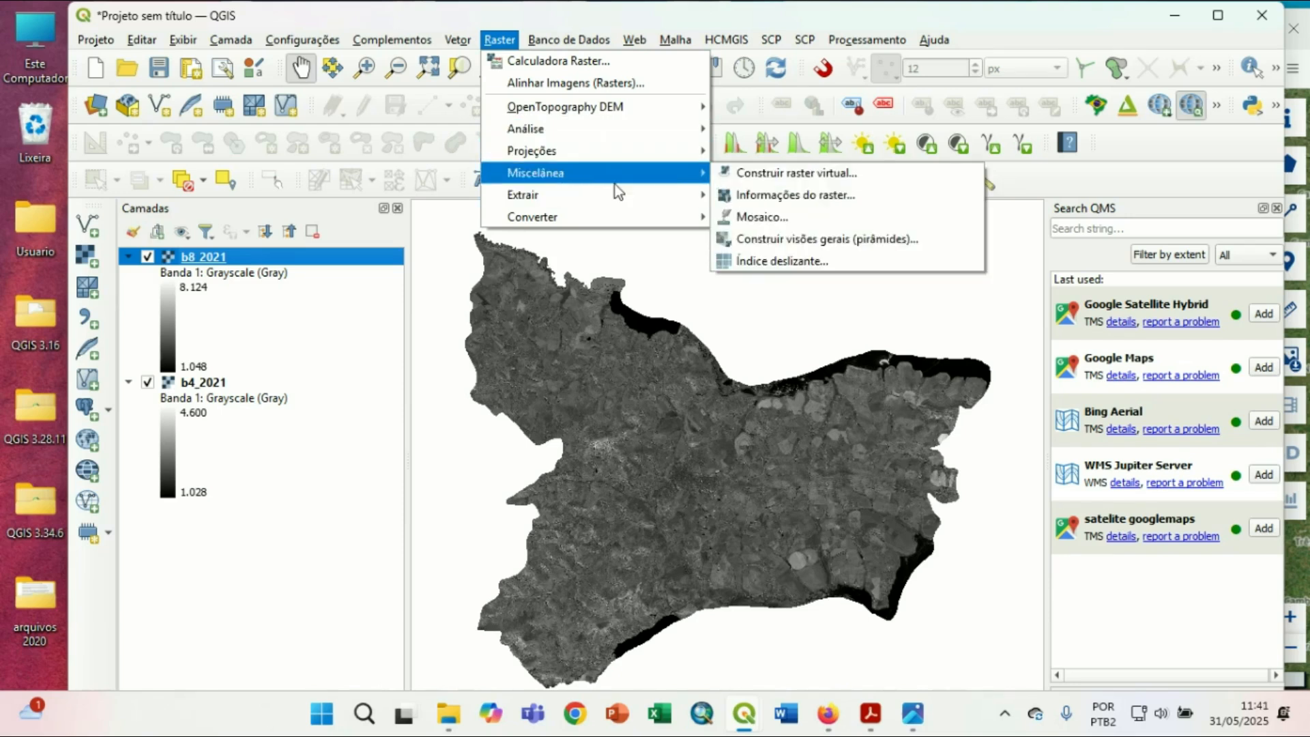
mouse_move(625, 169)
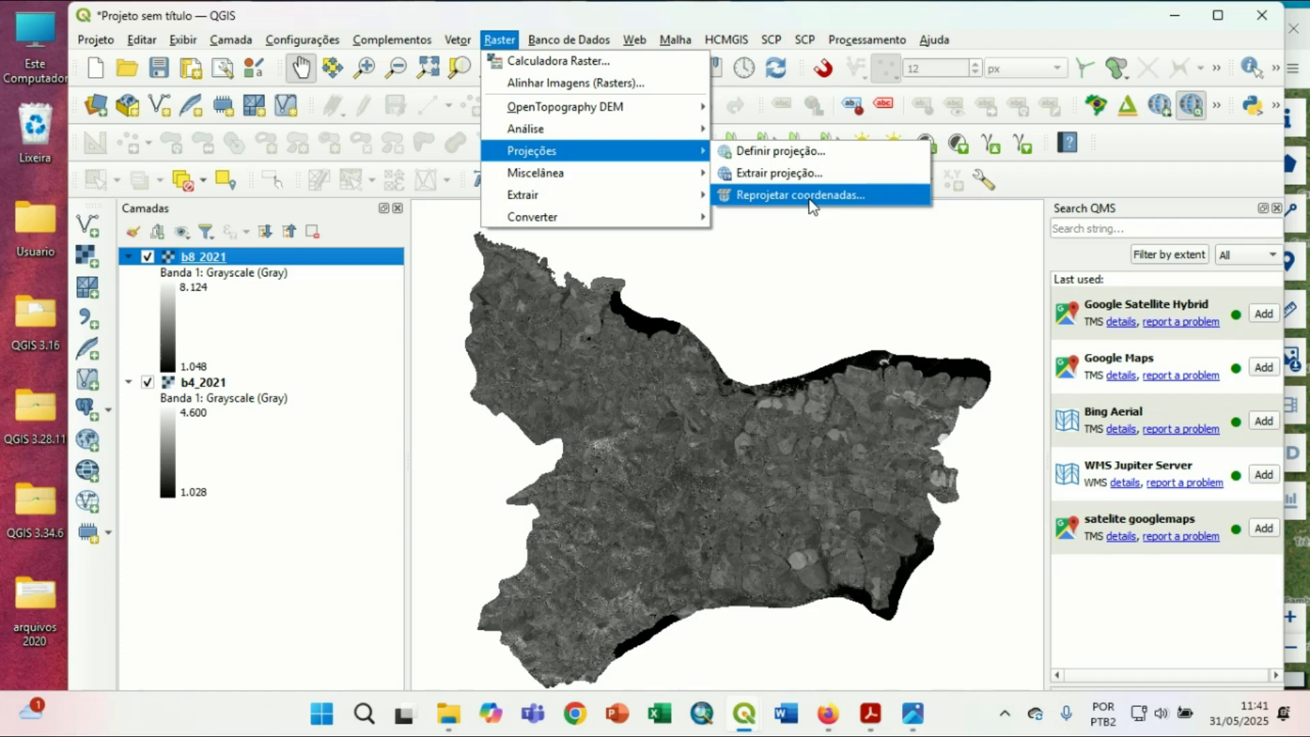
click(1087, 183)
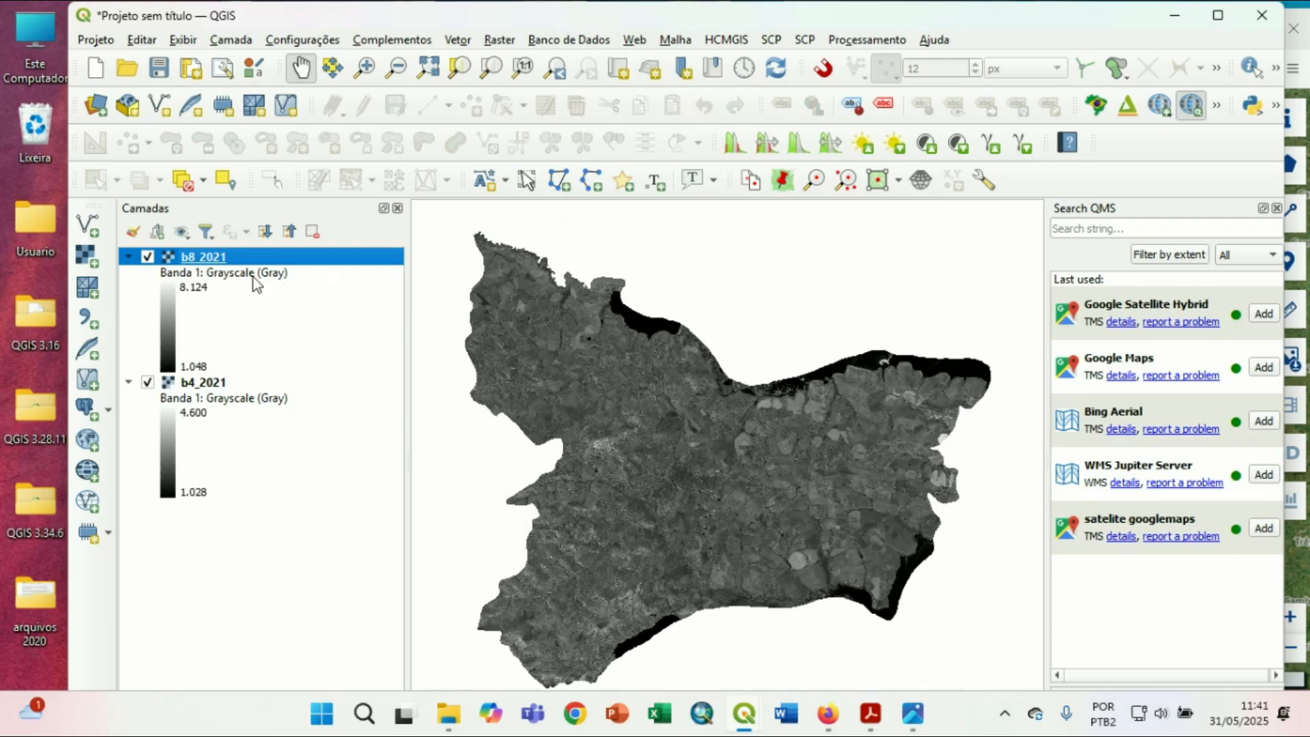
Replace the b8_2021 and b4_2021 layers with b8_2021_sirgas2000_23s and b4_2021_sirgas2000_23s, and expand the new b8 layer's legend.
ctrl+click(211, 387)
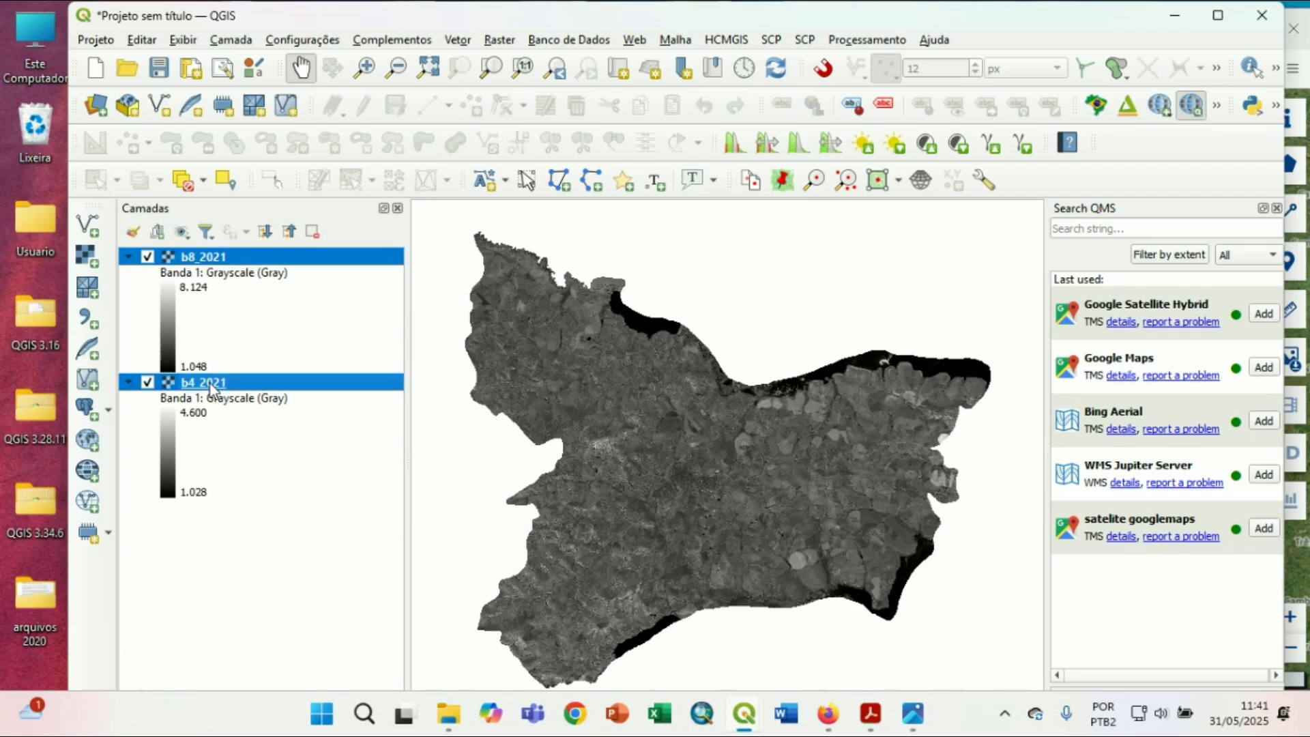
right_click(196, 257)
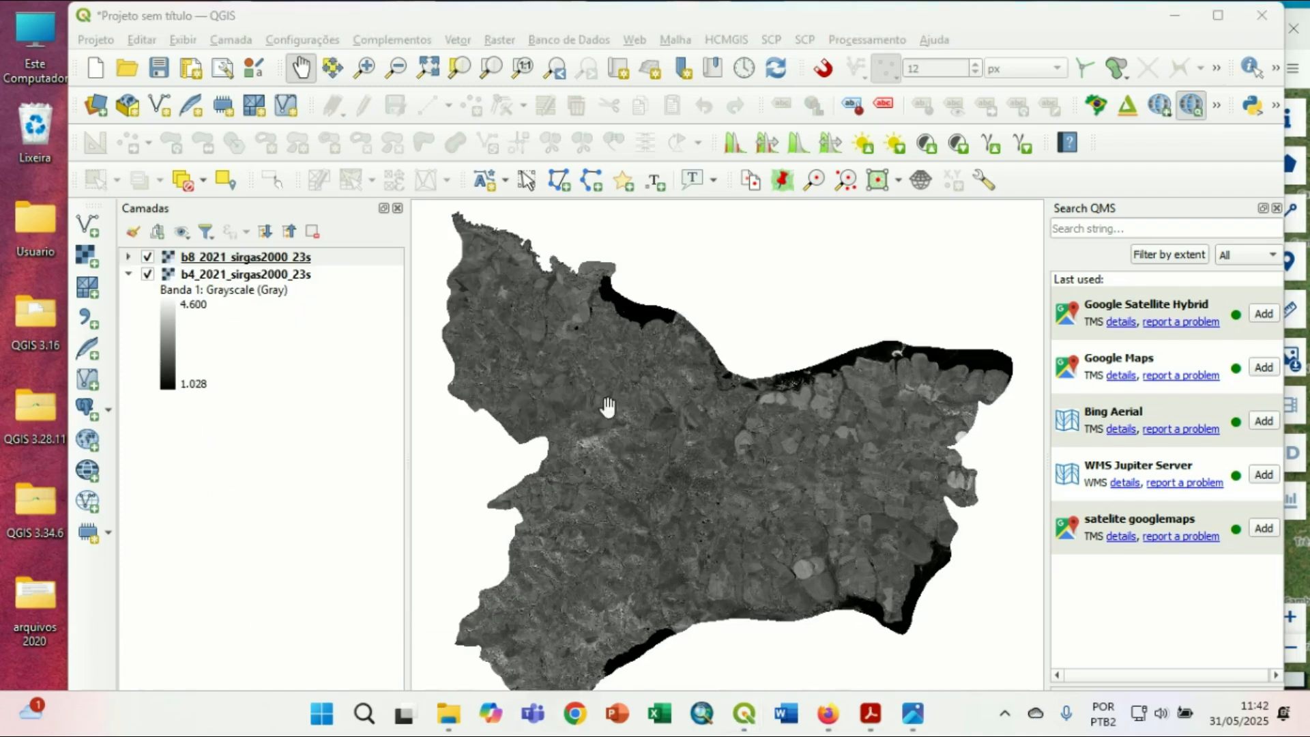
click(128, 256)
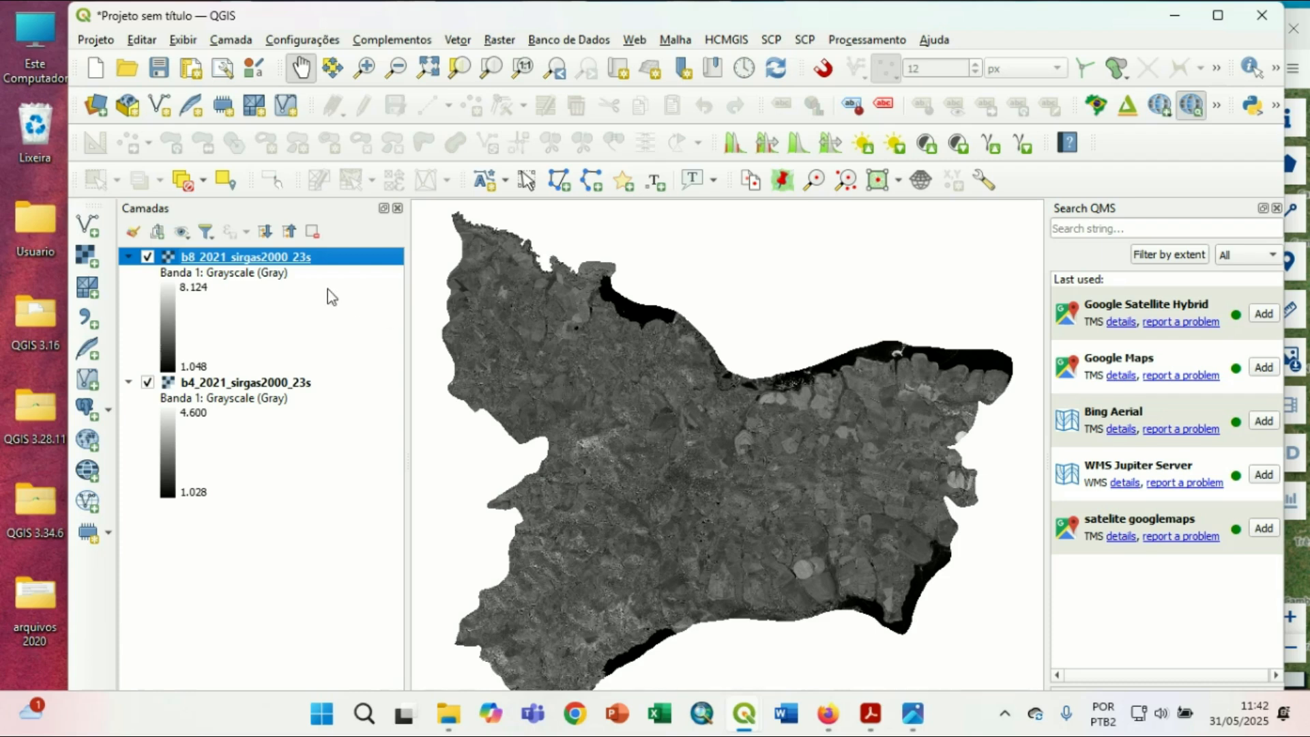
Start a Raster Calculator expression with the NDVI numerator ( "b8_2021_sirgas2000_23s@1" - "b4_2021_sirgas2000_23s@1" ).
click(500, 42)
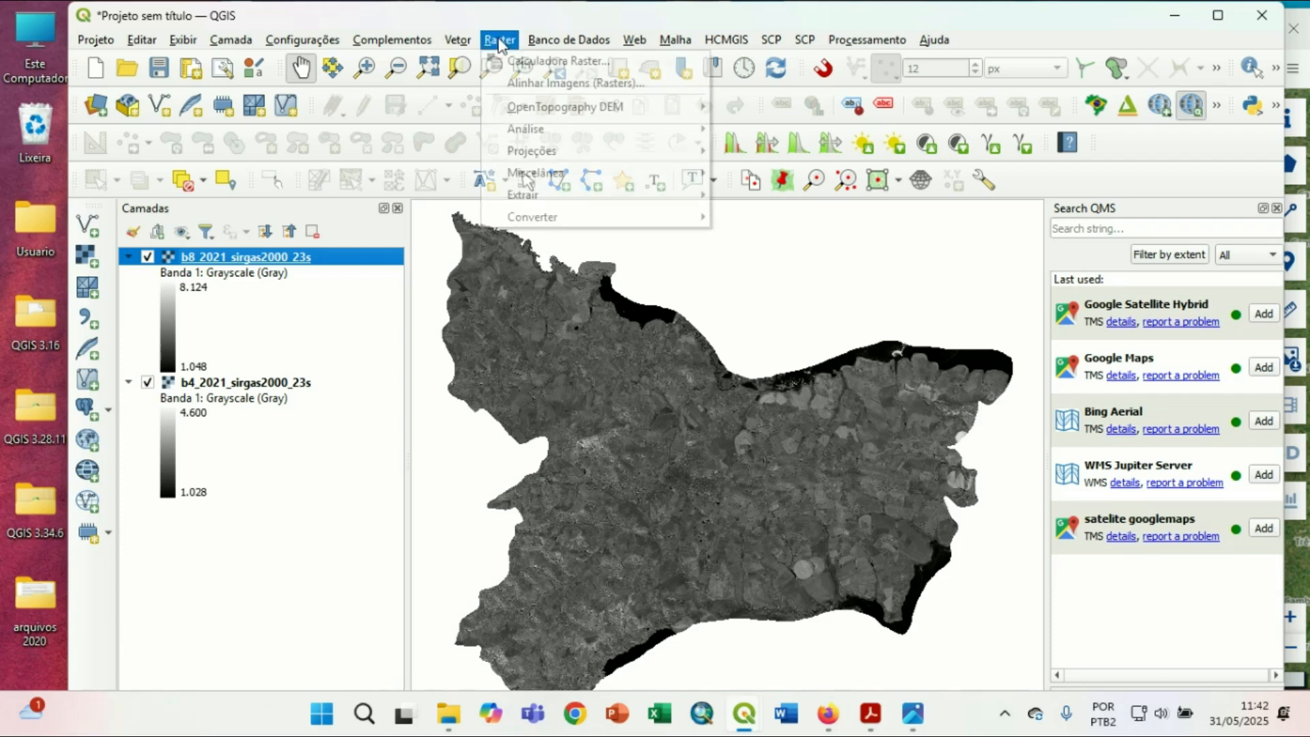
click(530, 61)
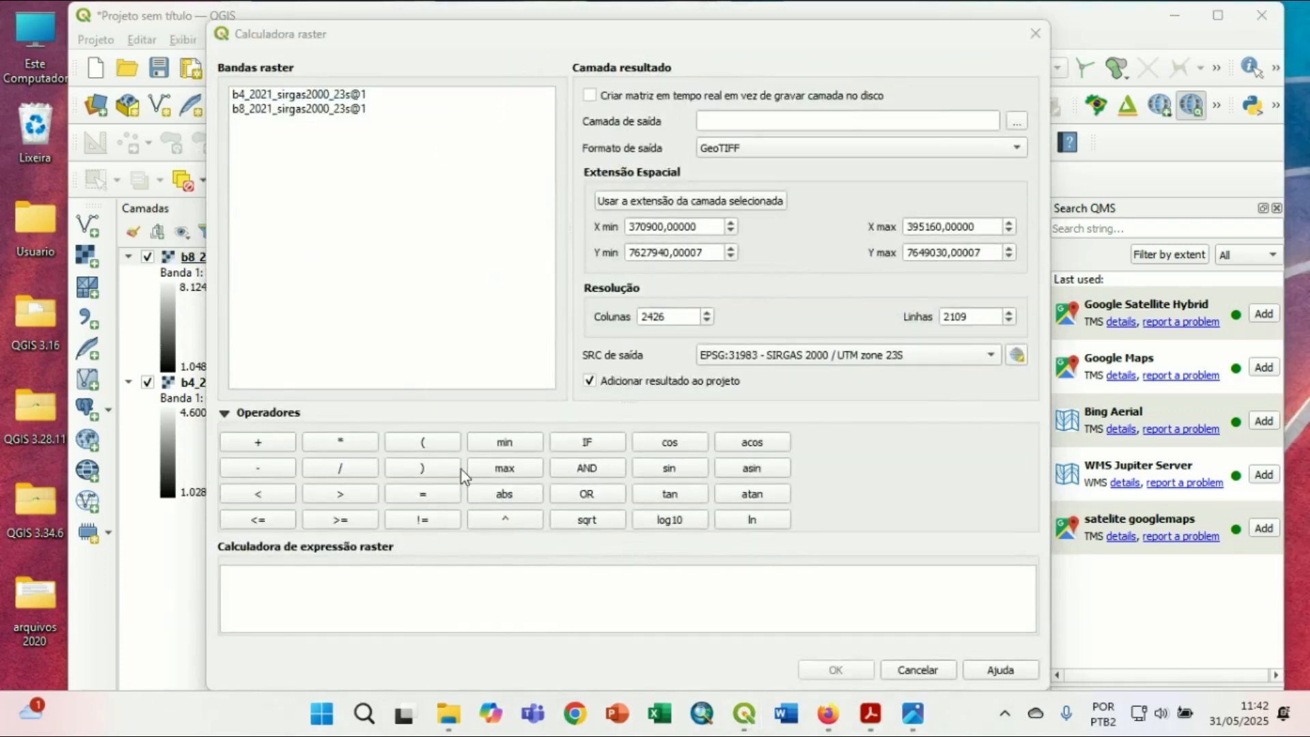
click(422, 443)
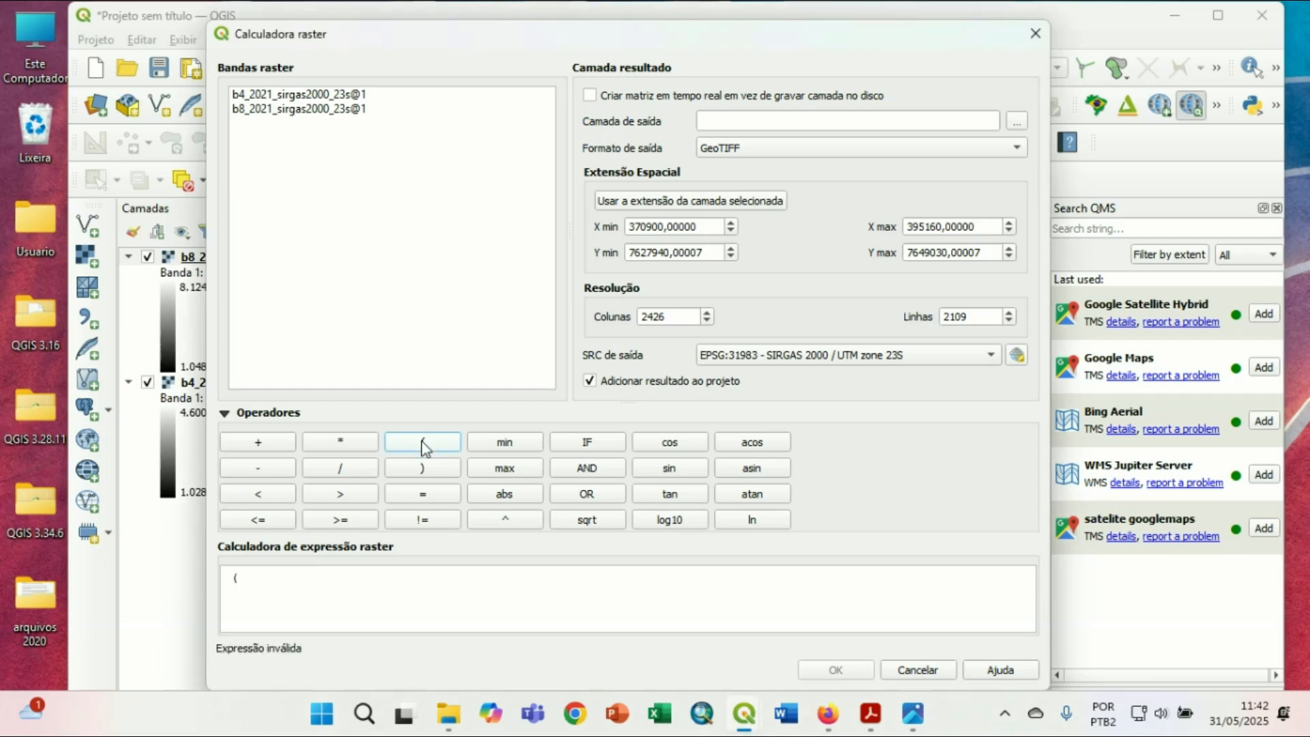
double_click(284, 109)
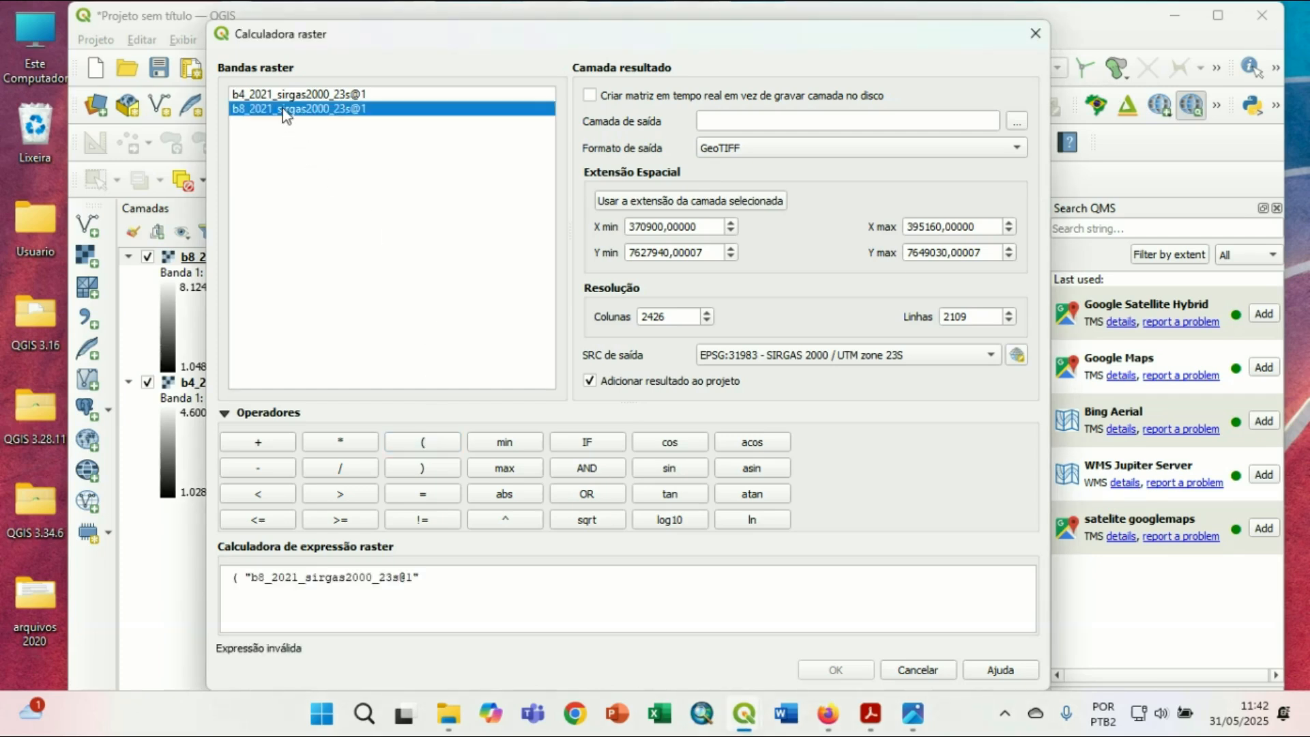
click(259, 470)
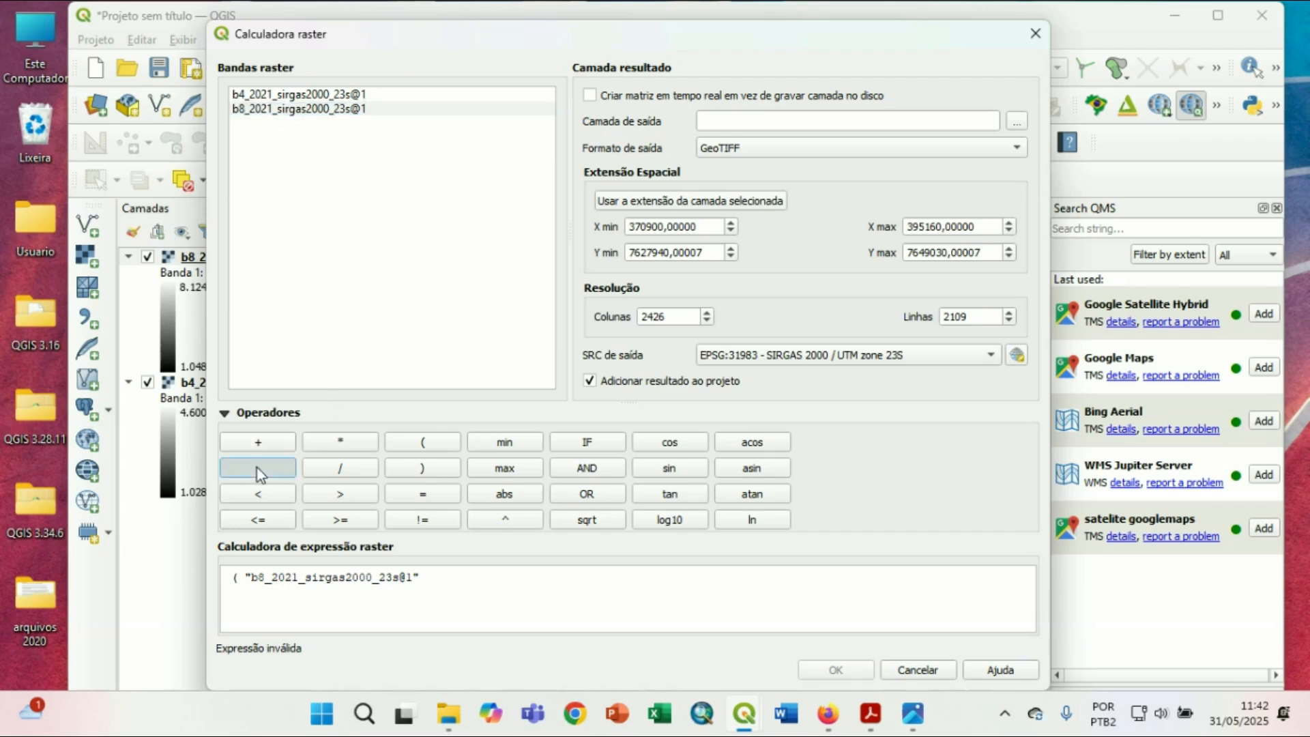
double_click(305, 99)
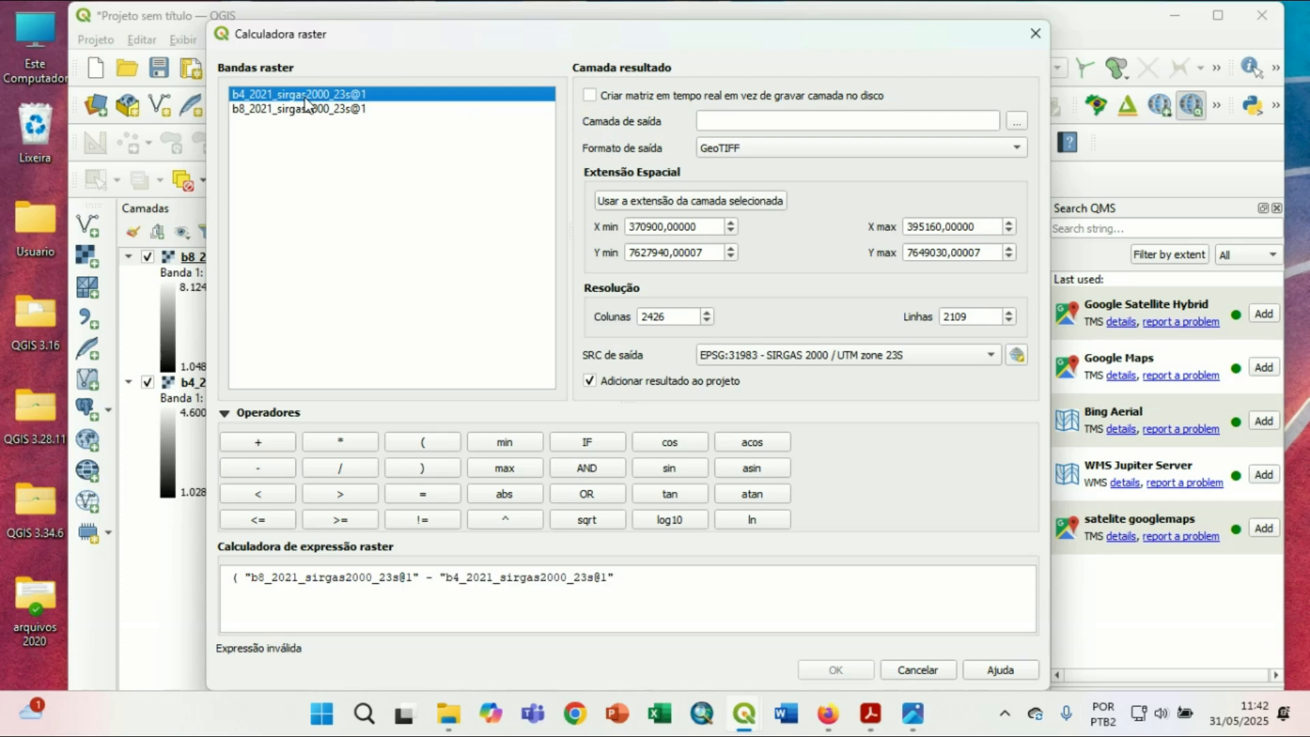
click(424, 470)
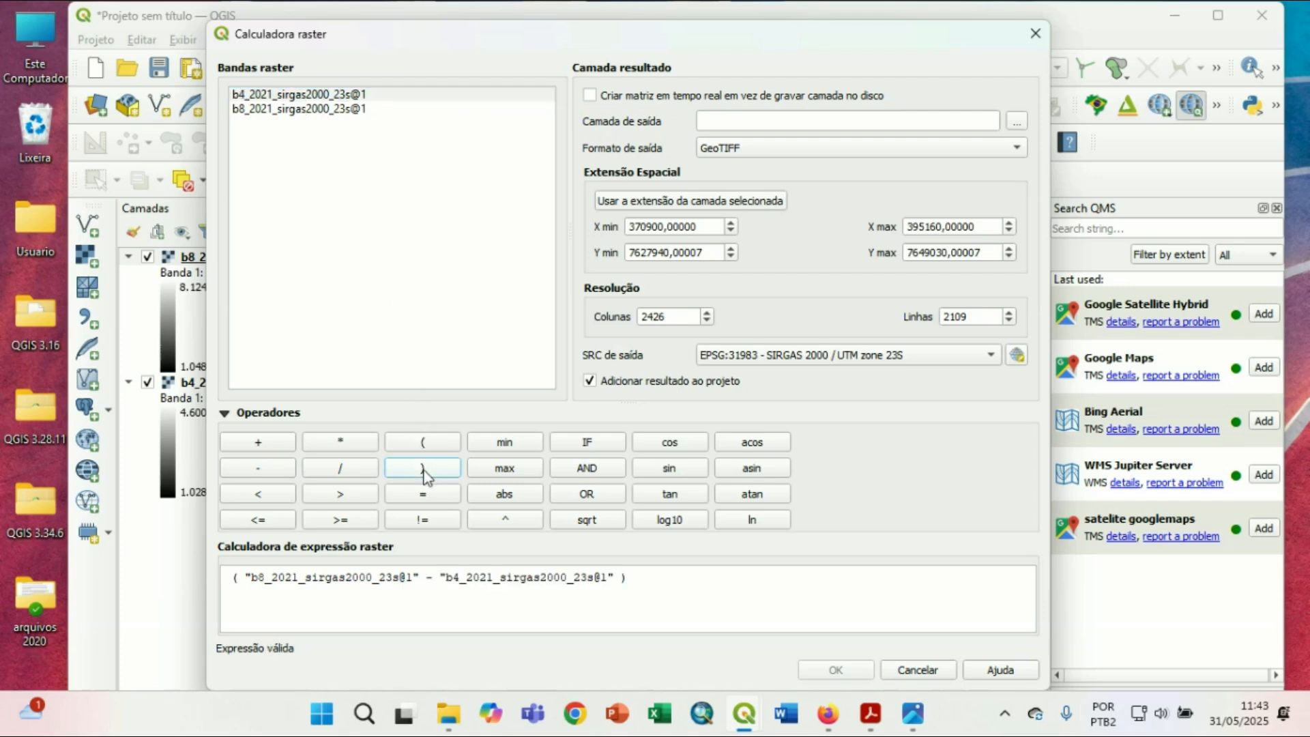
Complete the expression by dividing by the denominator ( "b8_2021_sirgas2000_23s@1" + "b4_2021_sirgas2000_23s@1" ).
click(341, 470)
click(414, 447)
double_click(301, 113)
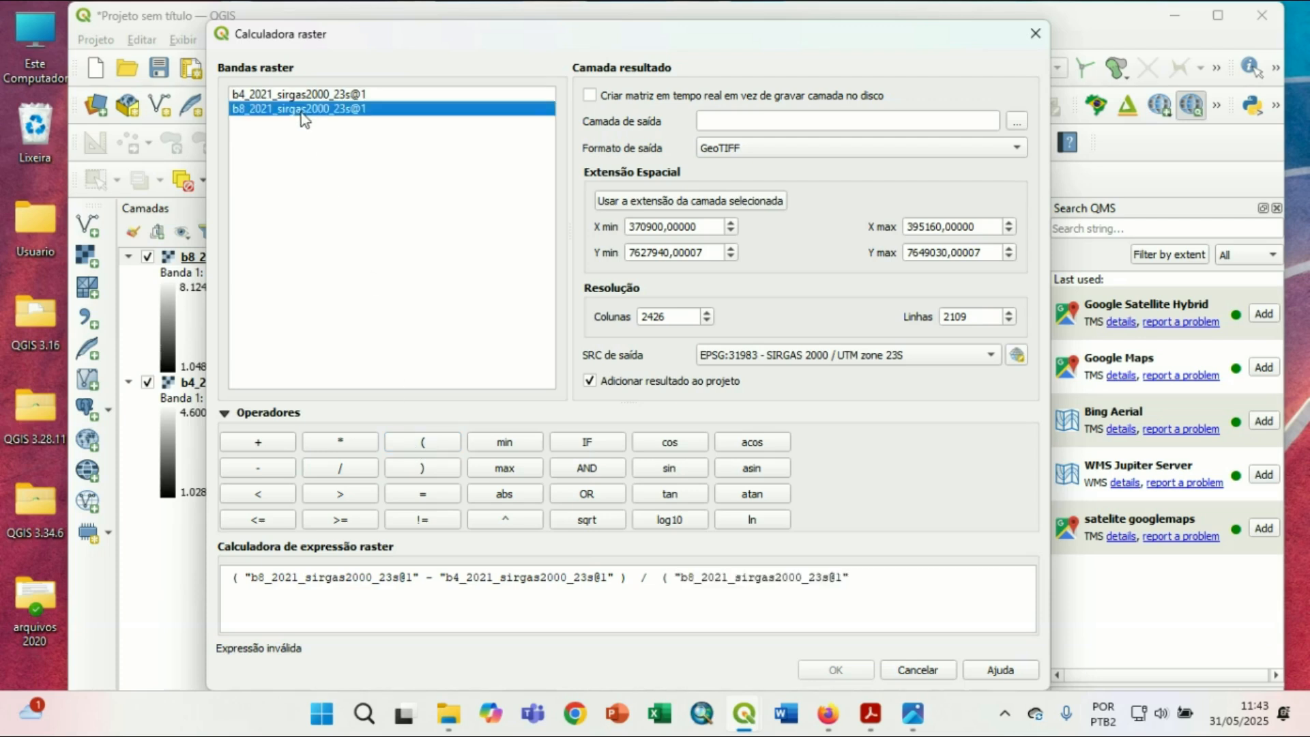
click(260, 445)
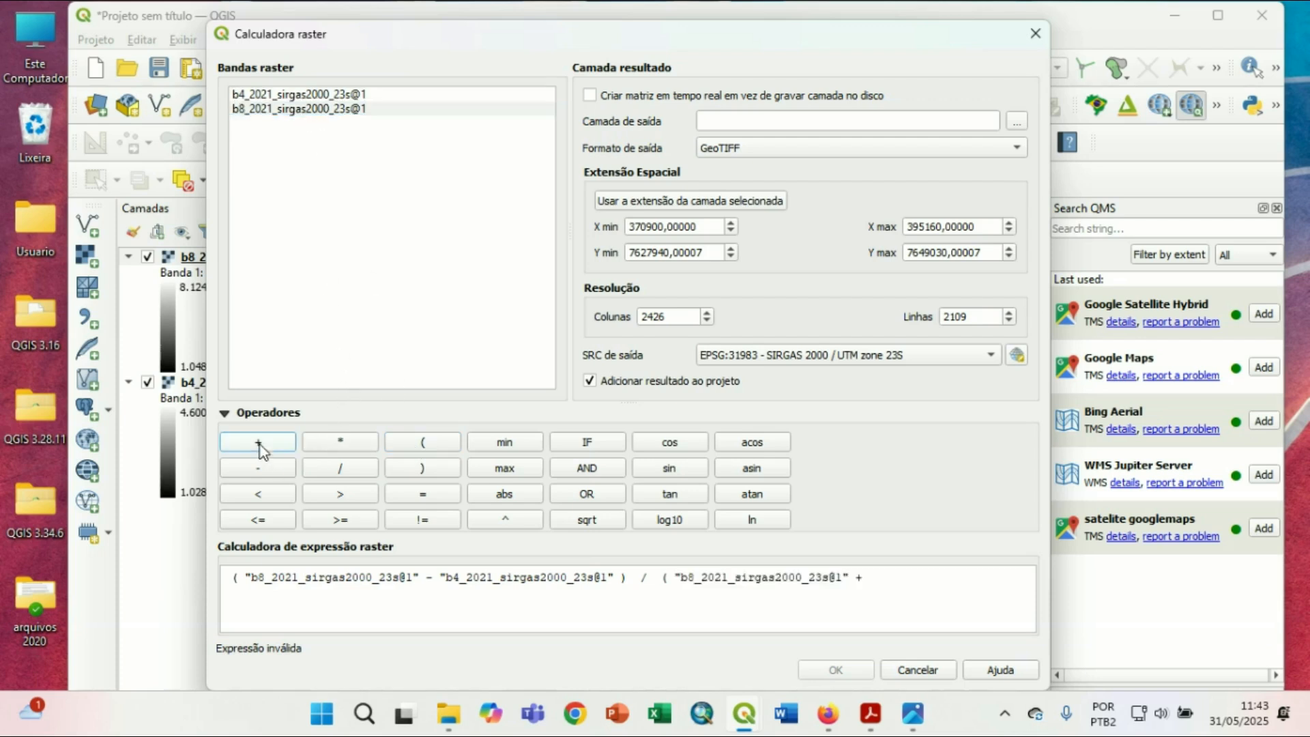
double_click(317, 94)
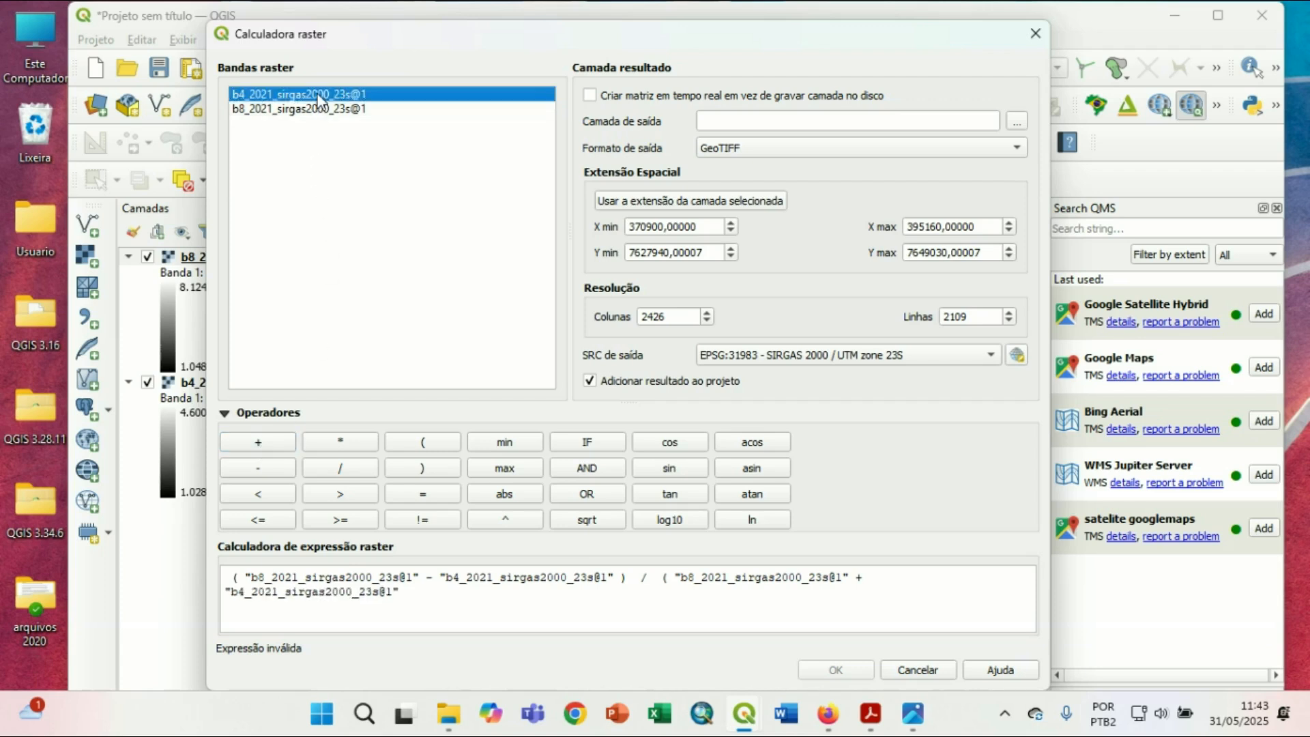
click(423, 467)
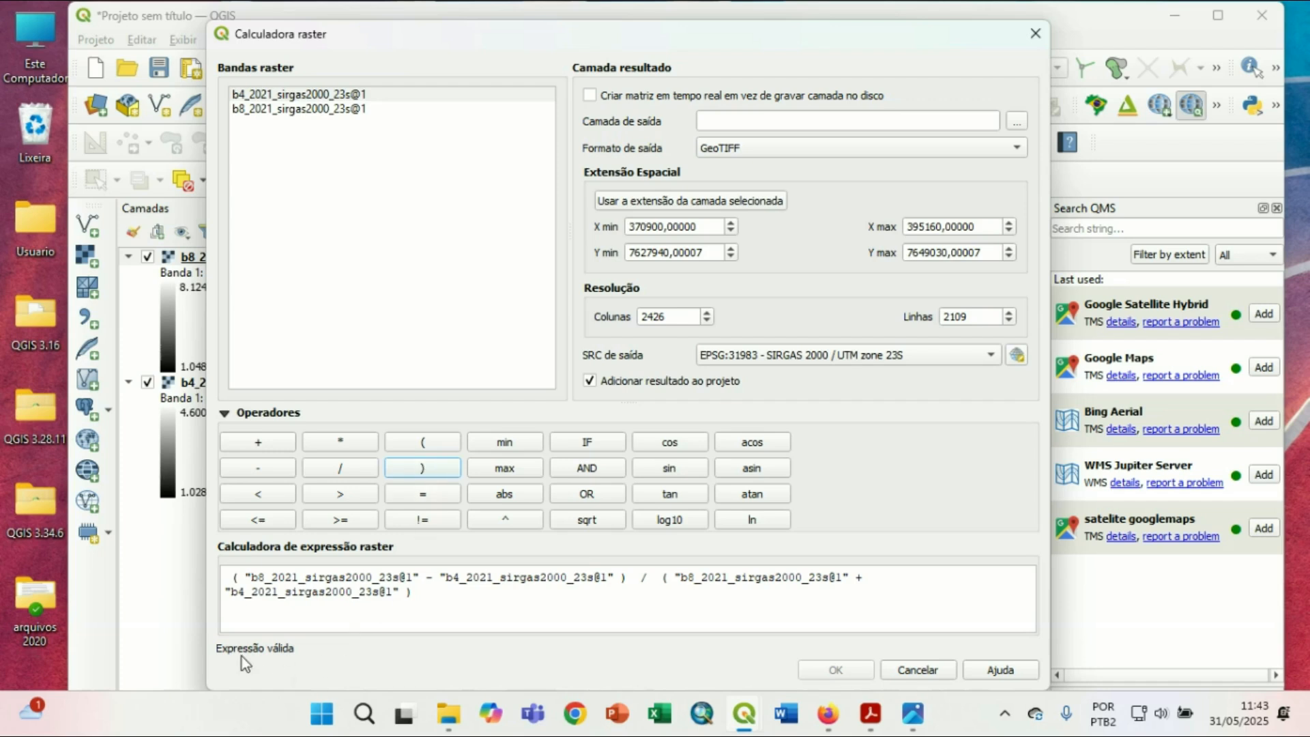
Set the output file to ndvi_2021_areado in the 2021 folder of indices_espectrais and run the raster calculation.
click(1016, 122)
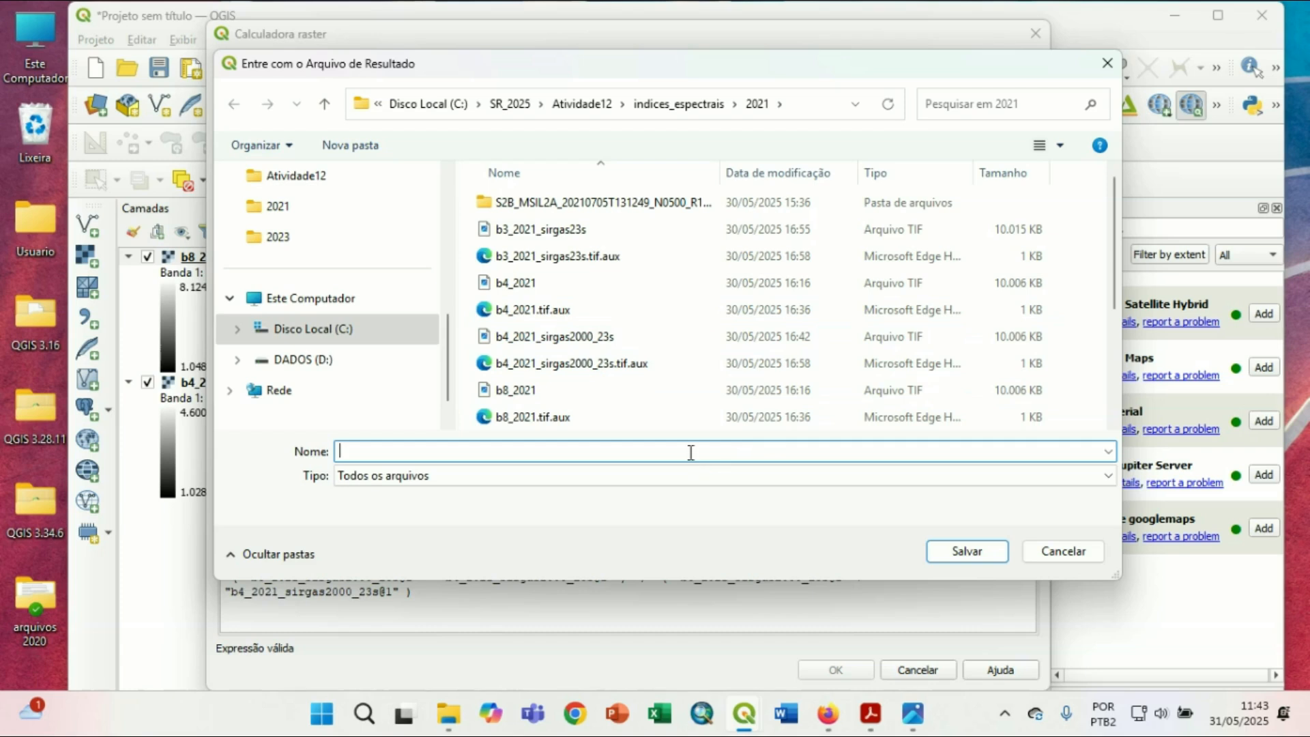
text(ndvi)
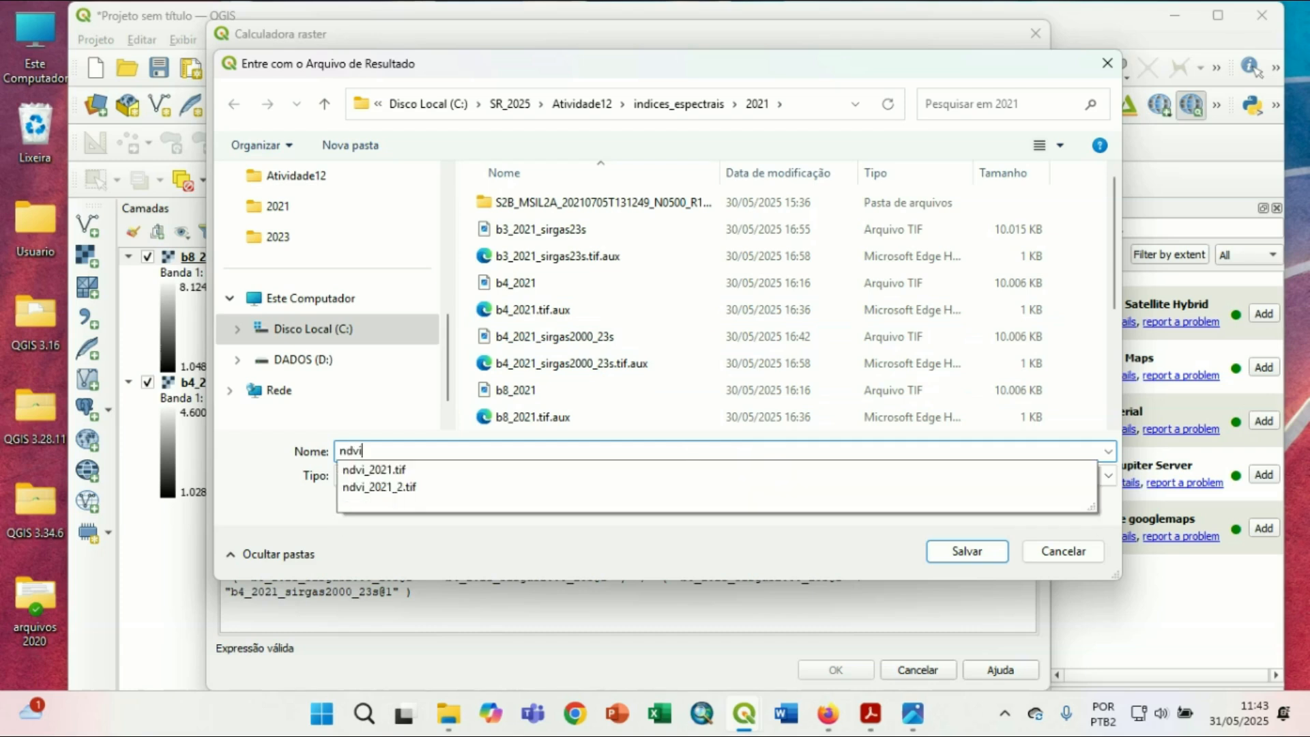
text(_2021_)
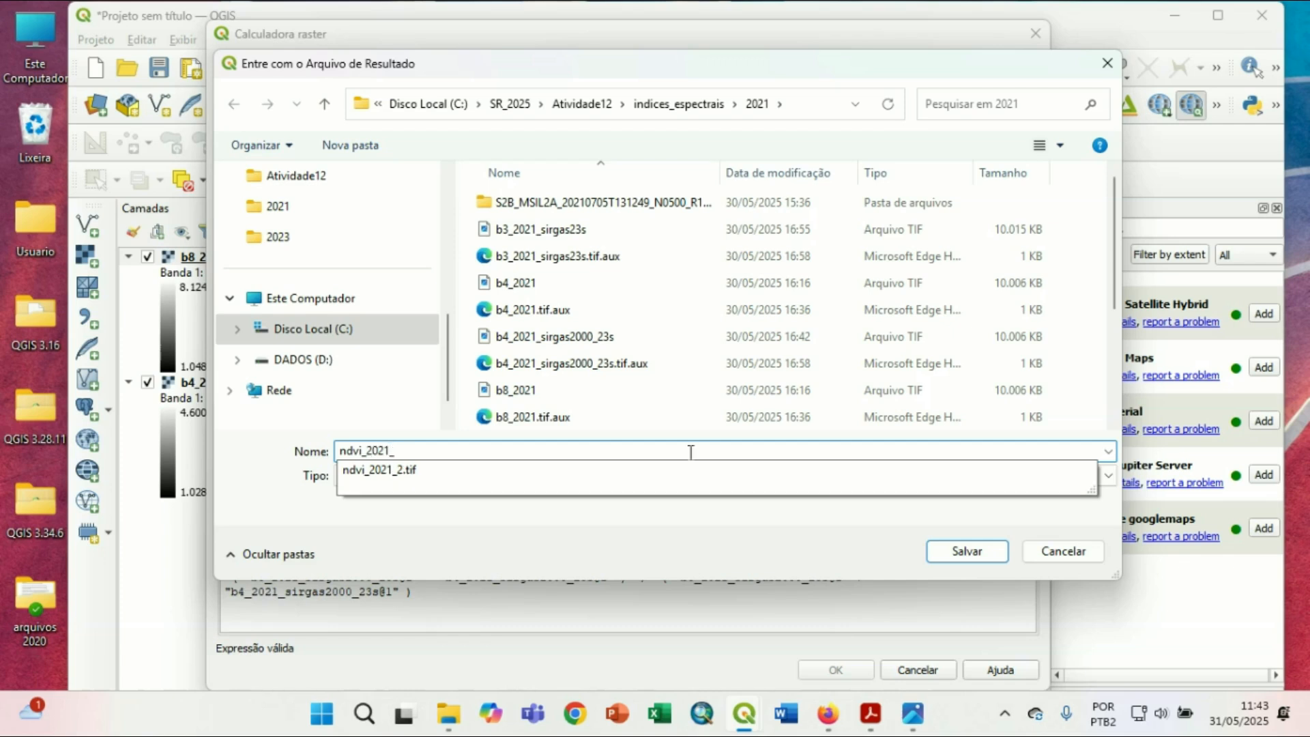
text(areado)
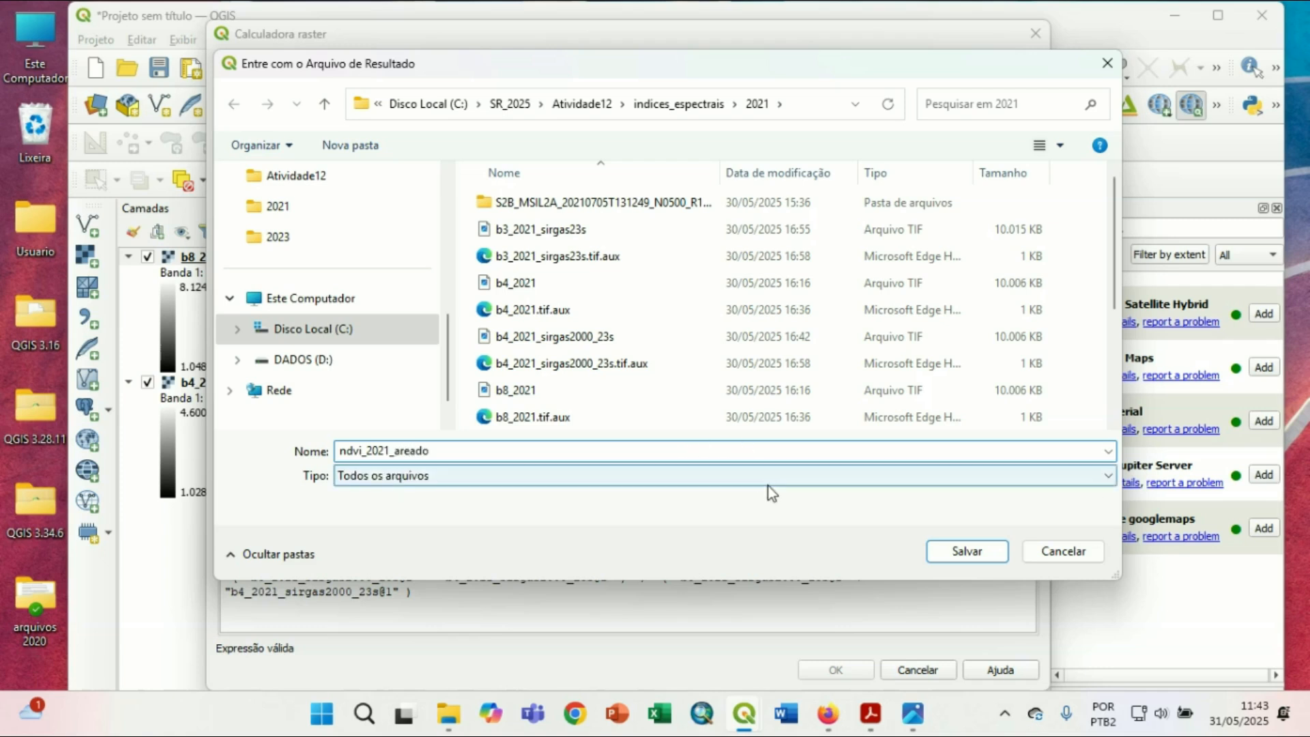
click(958, 553)
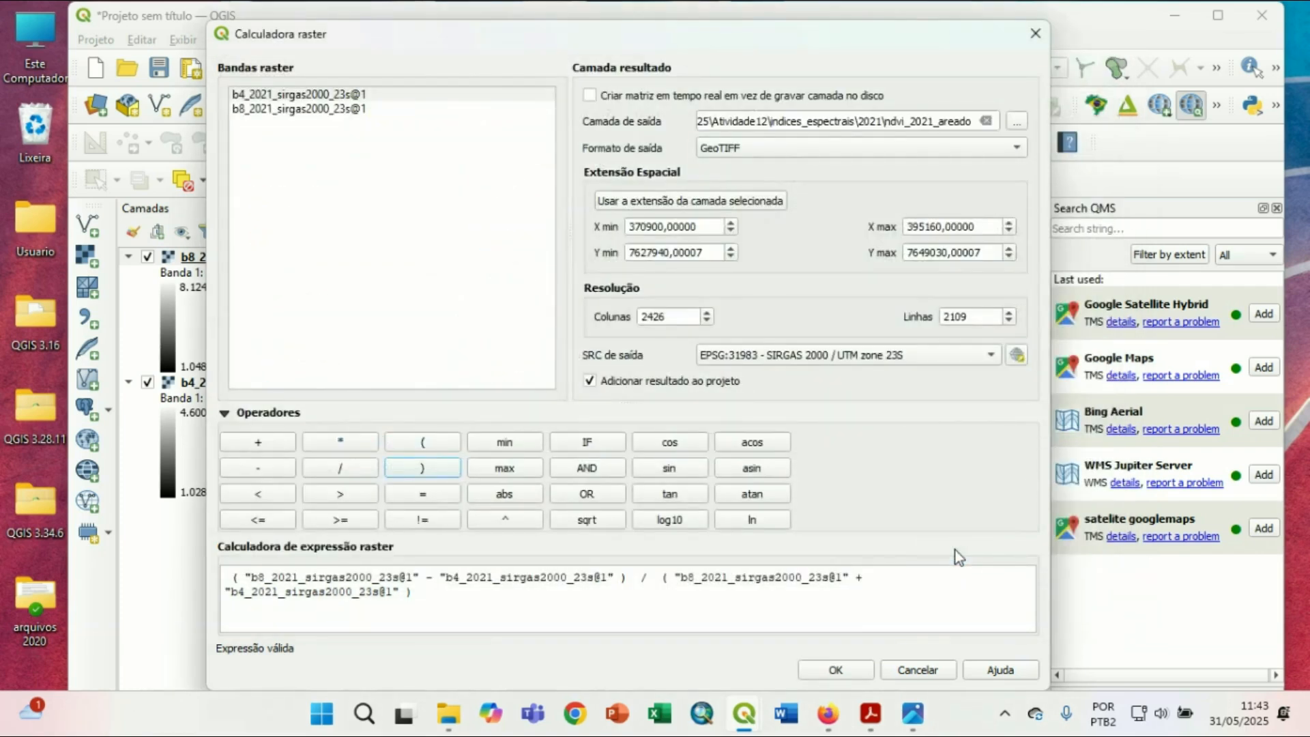
click(832, 671)
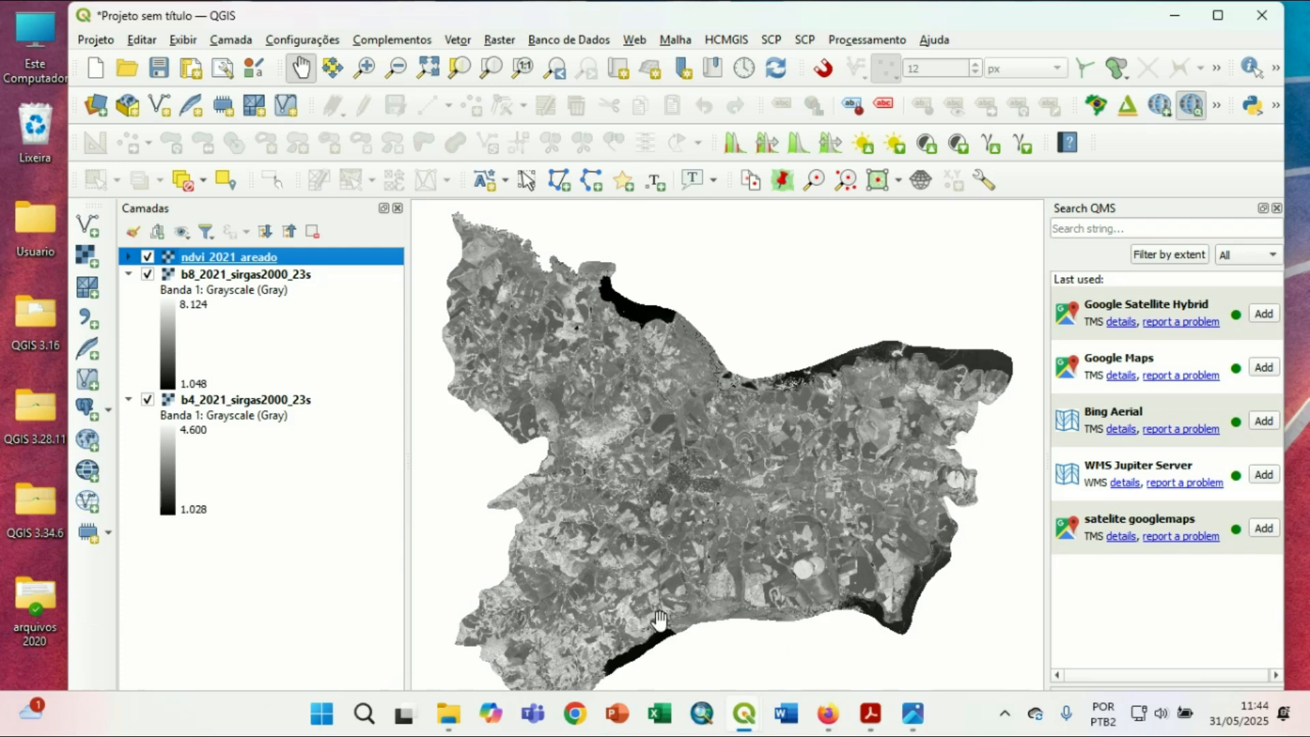
click(203, 275)
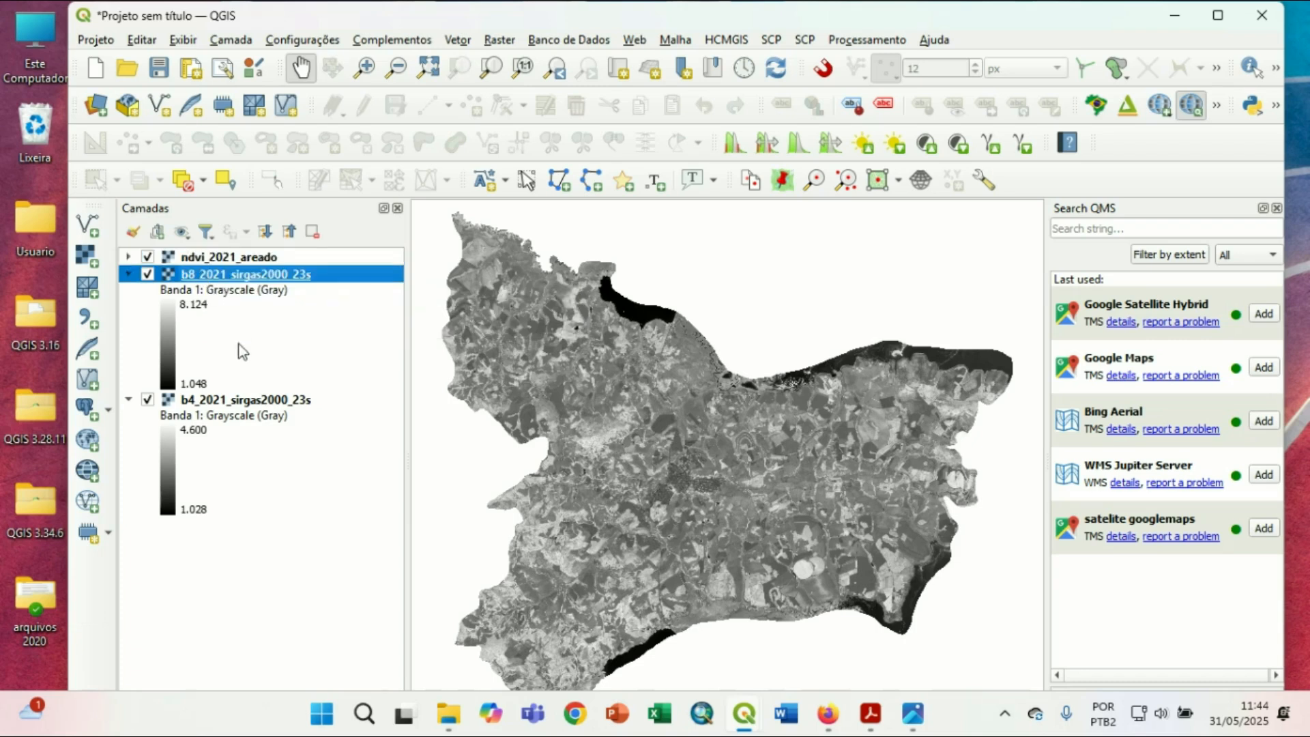
ctrl+click(247, 401)
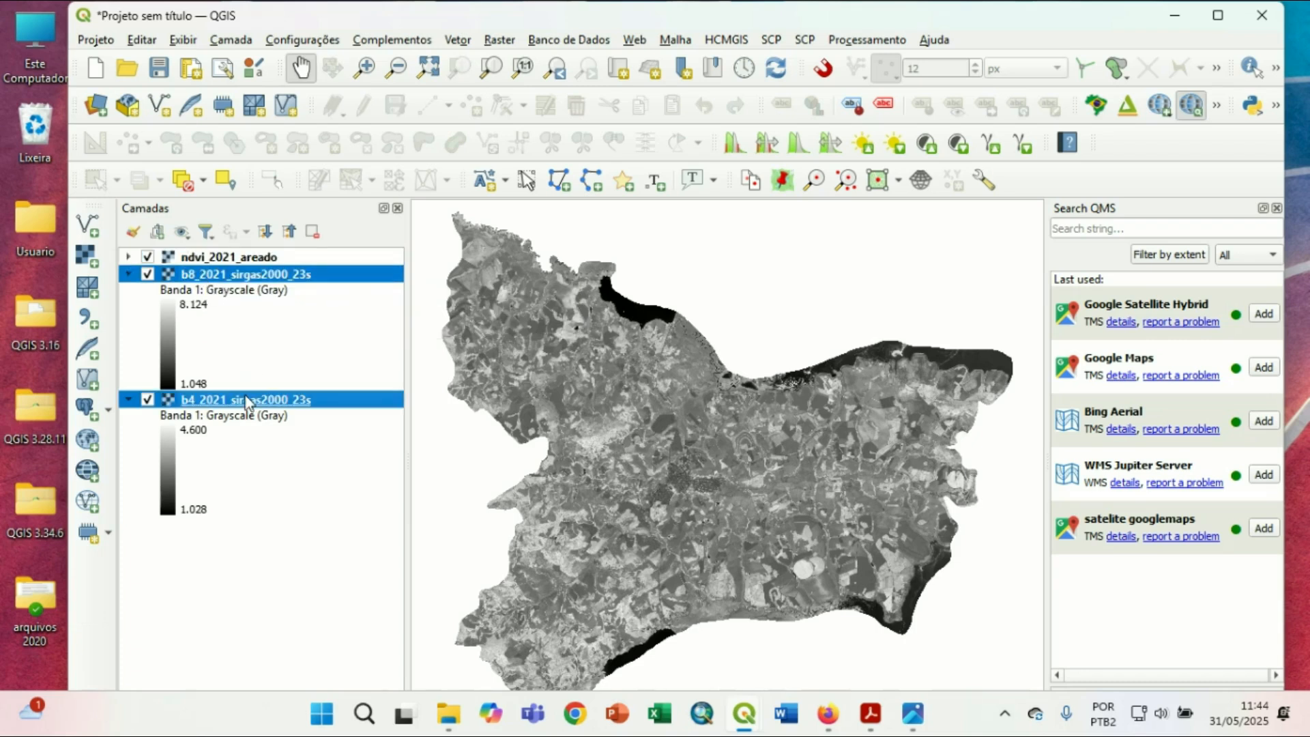
Set the render type of the ndvi_2021_areado layer's symbology to singleband pseudocolor (Banda simples falsa-cor).
click(204, 262)
right_click(206, 263)
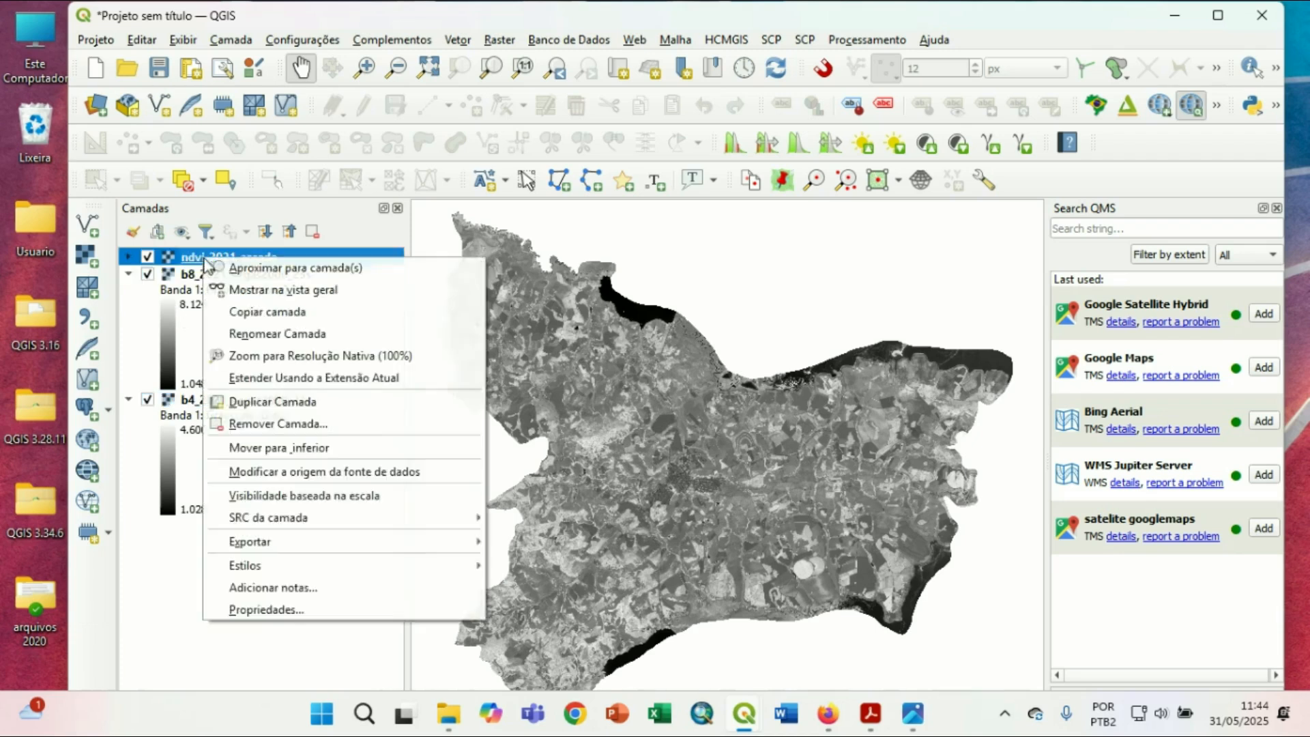
click(351, 609)
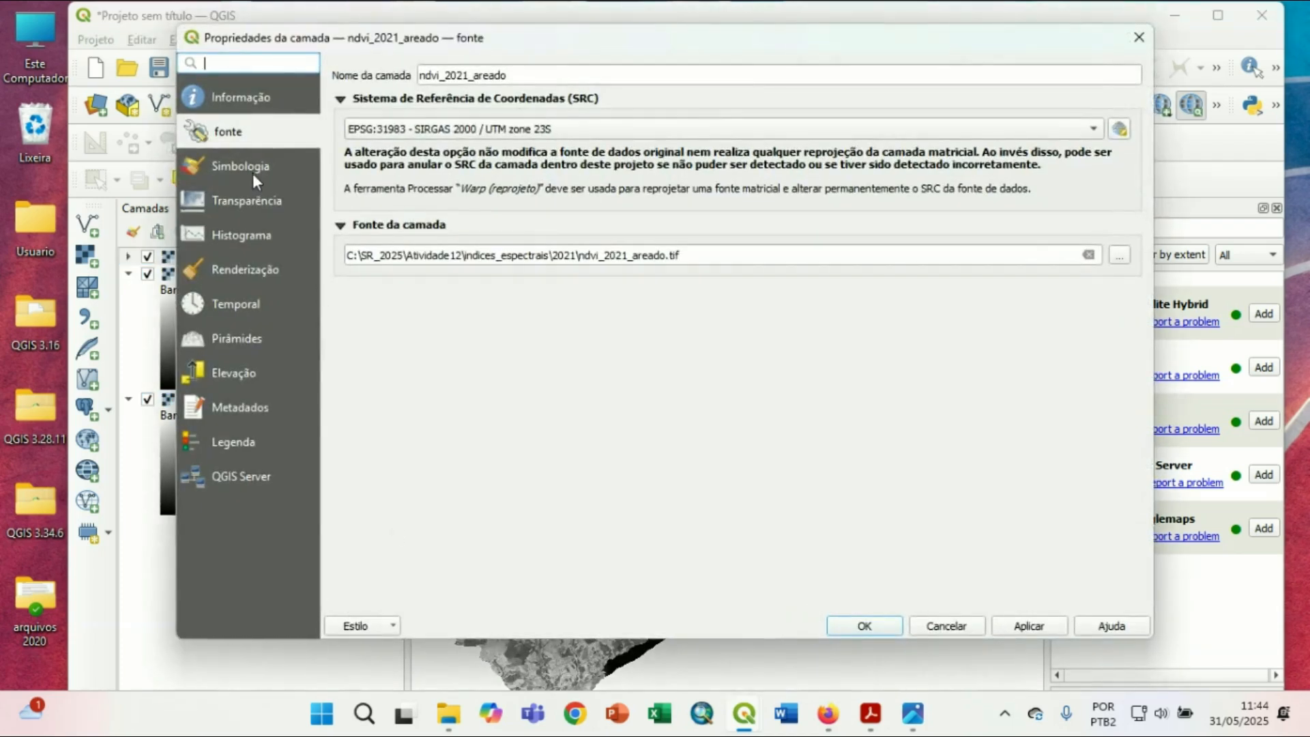
click(249, 169)
click(538, 96)
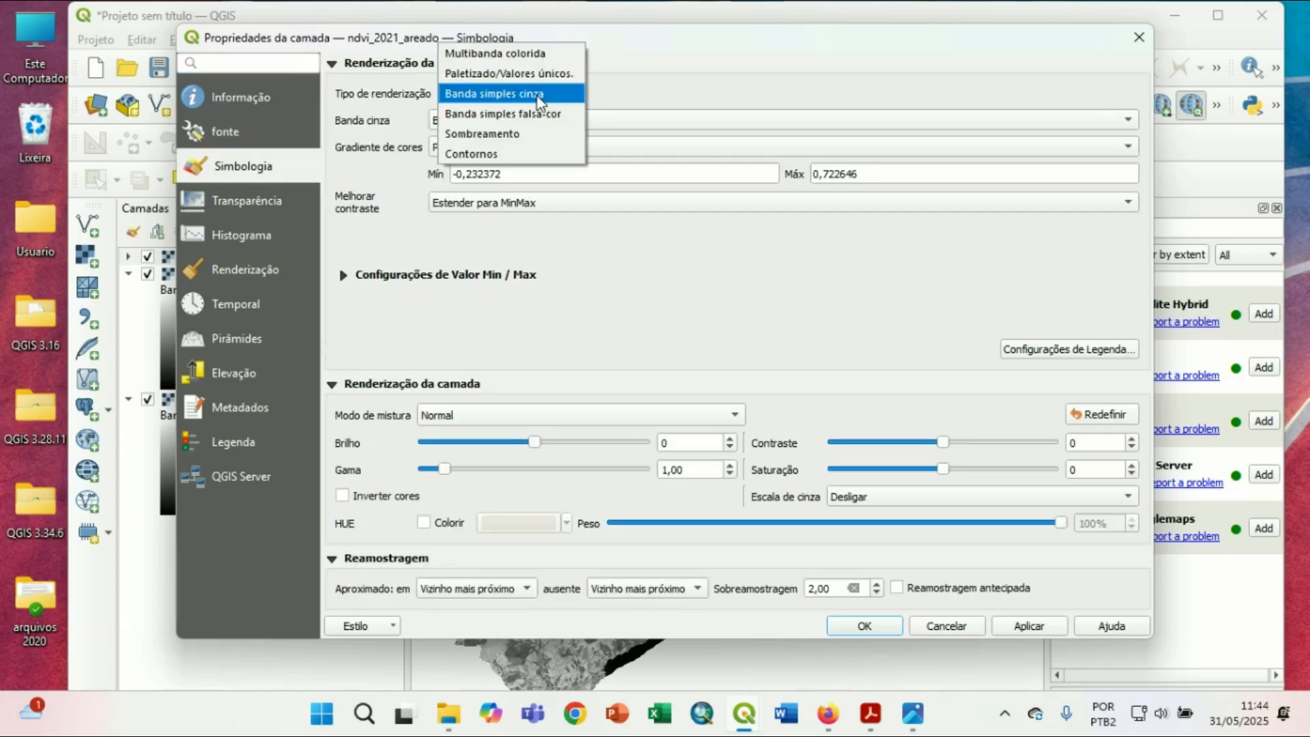
click(537, 112)
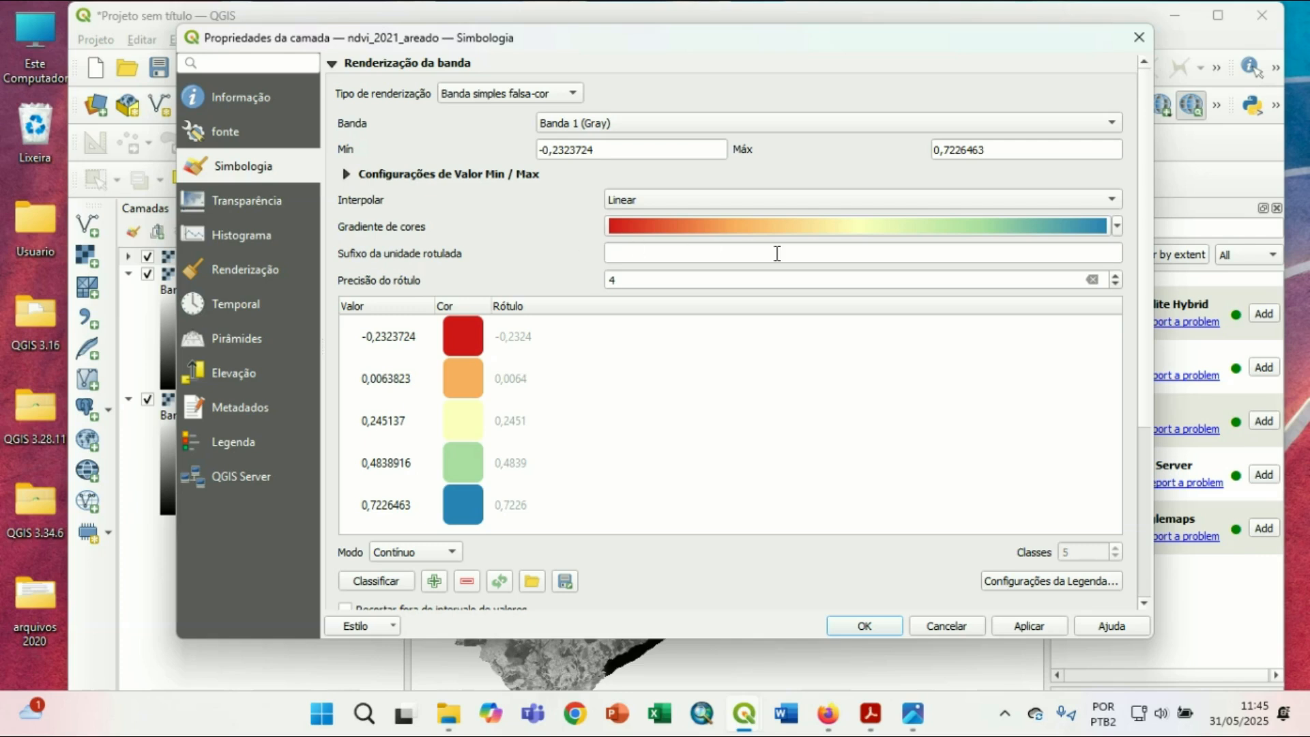
Assign the RdYlGn colour ramp to ndvi_2021_areado, apply it and close the layer properties.
click(1117, 226)
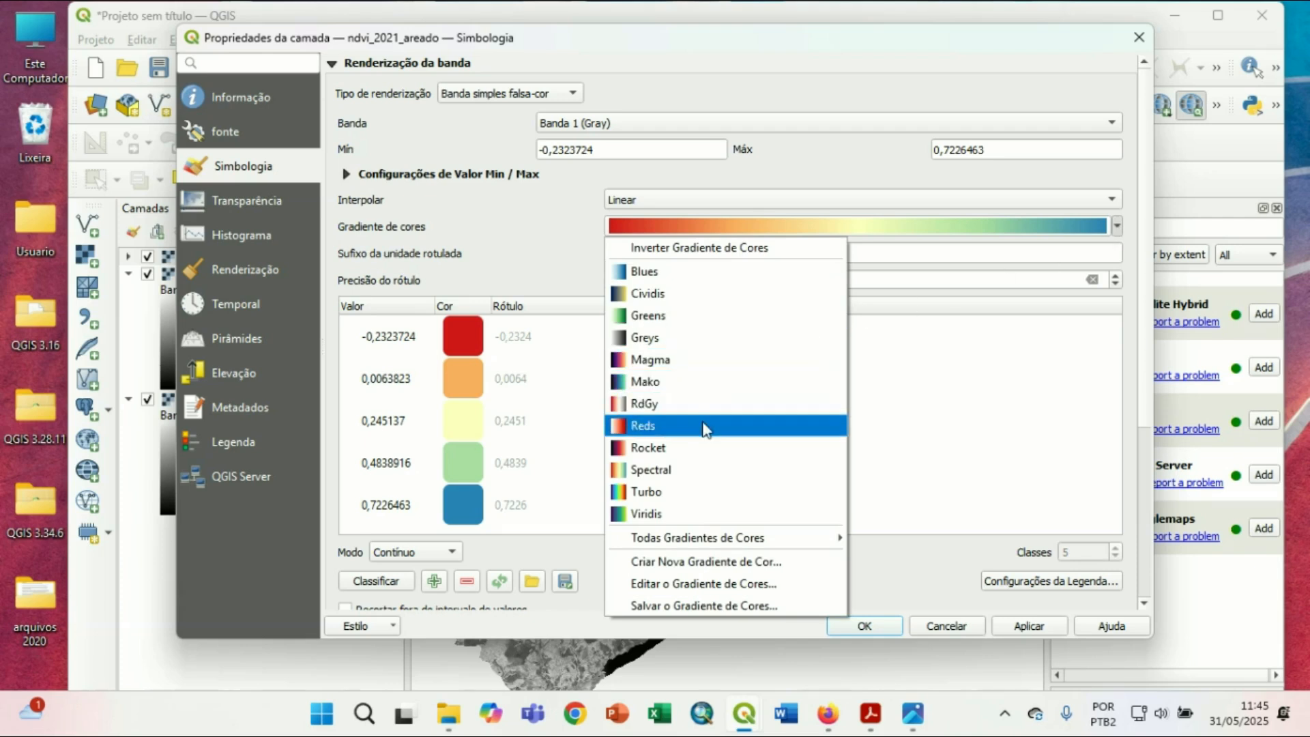
mouse_move(812, 539)
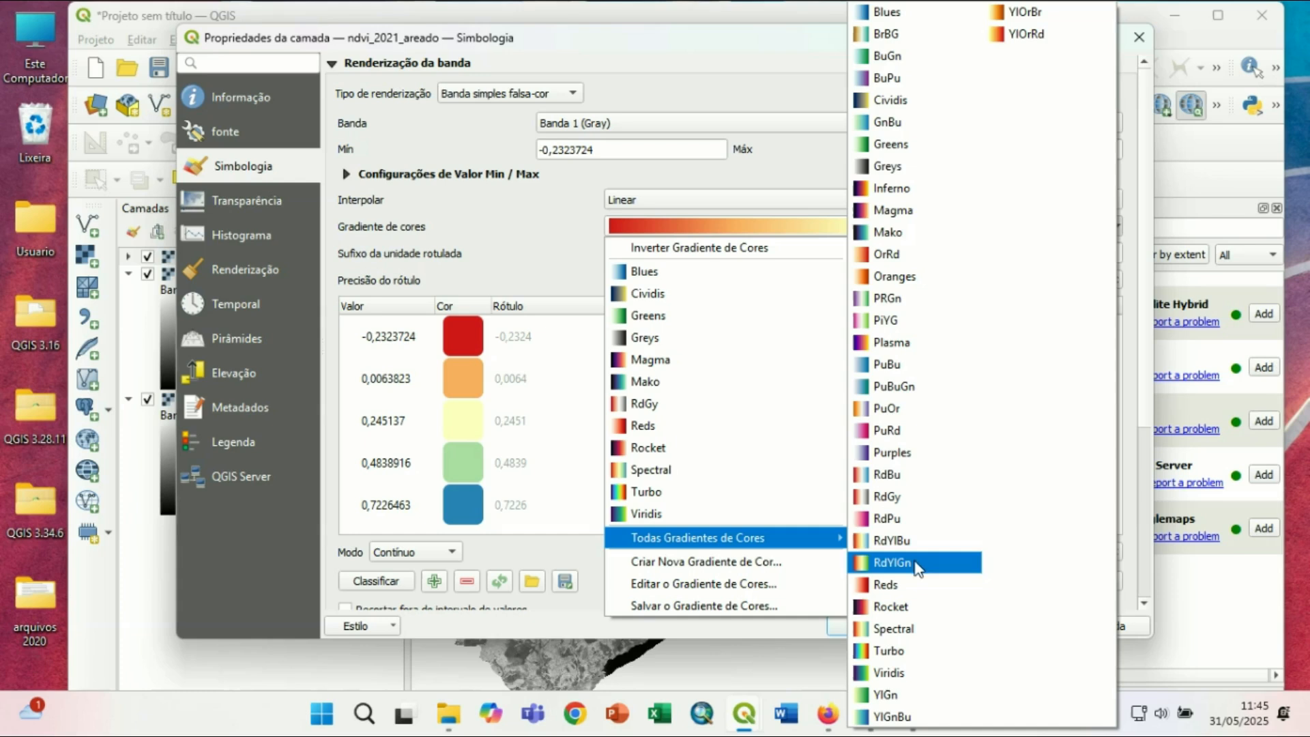
click(892, 562)
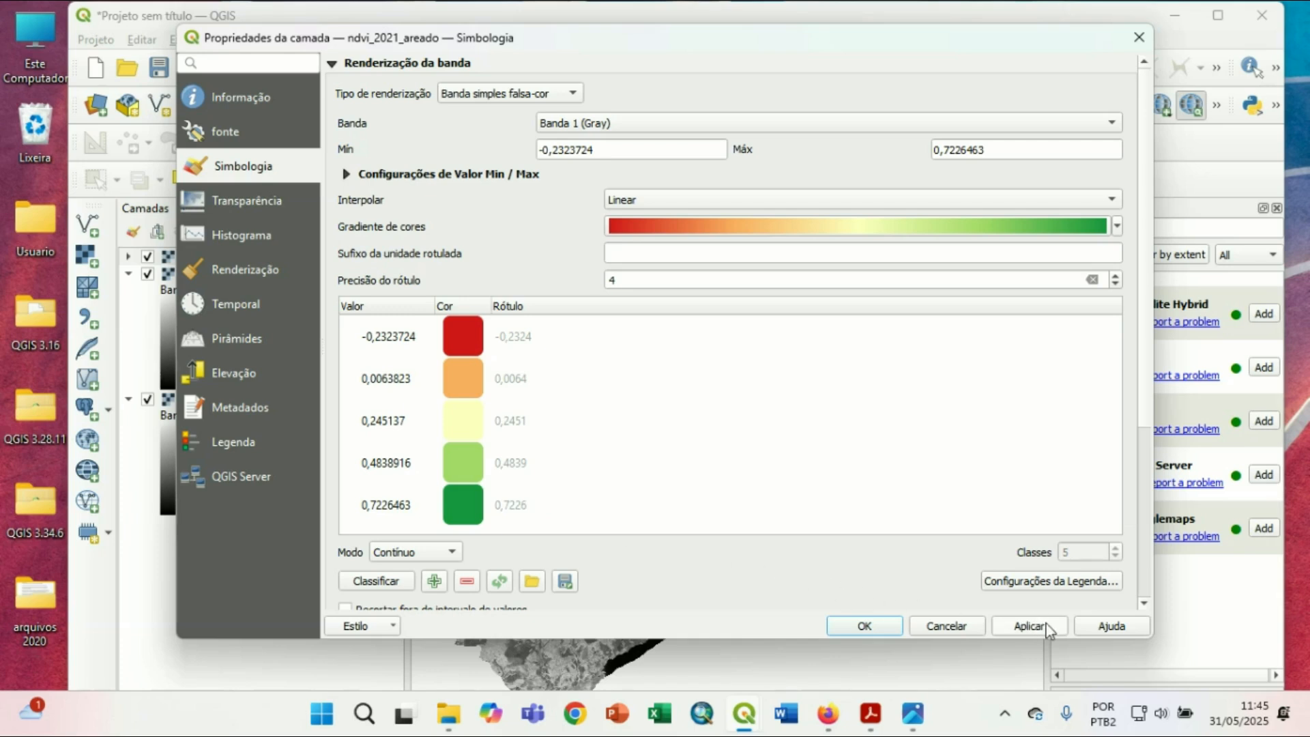
click(1029, 625)
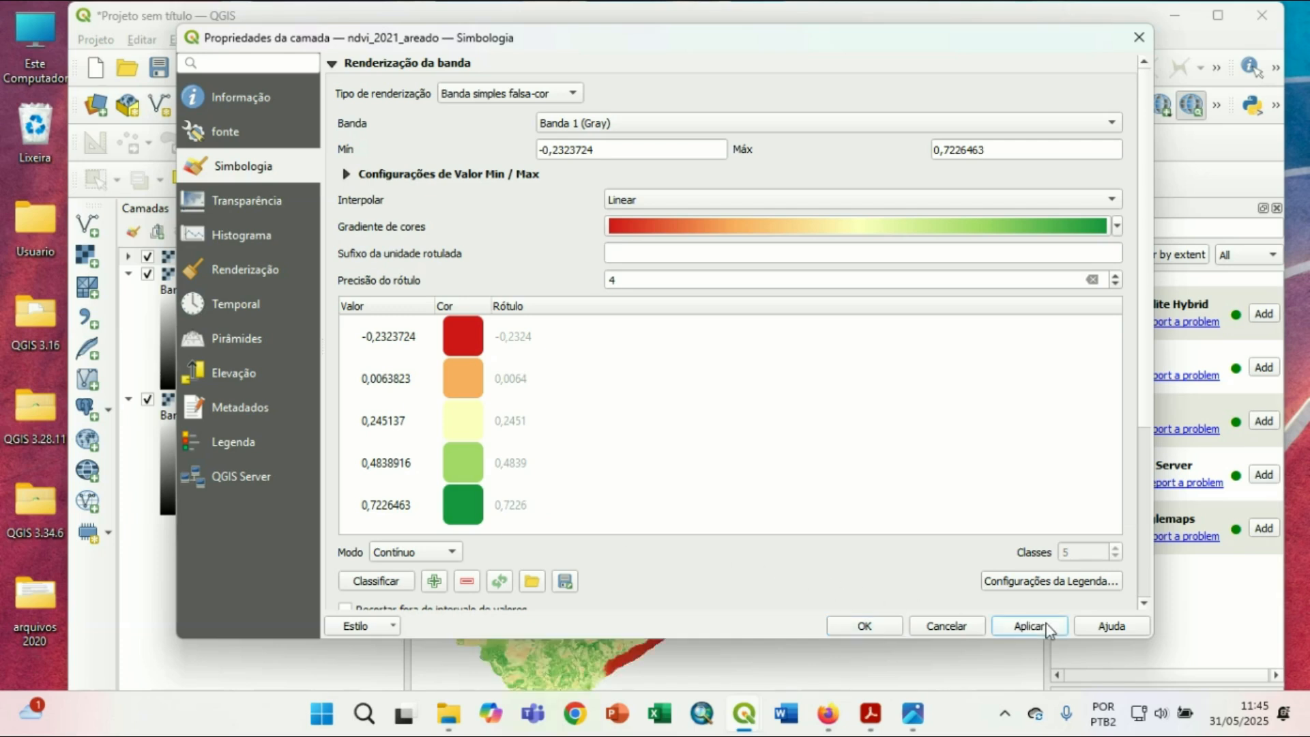
click(895, 622)
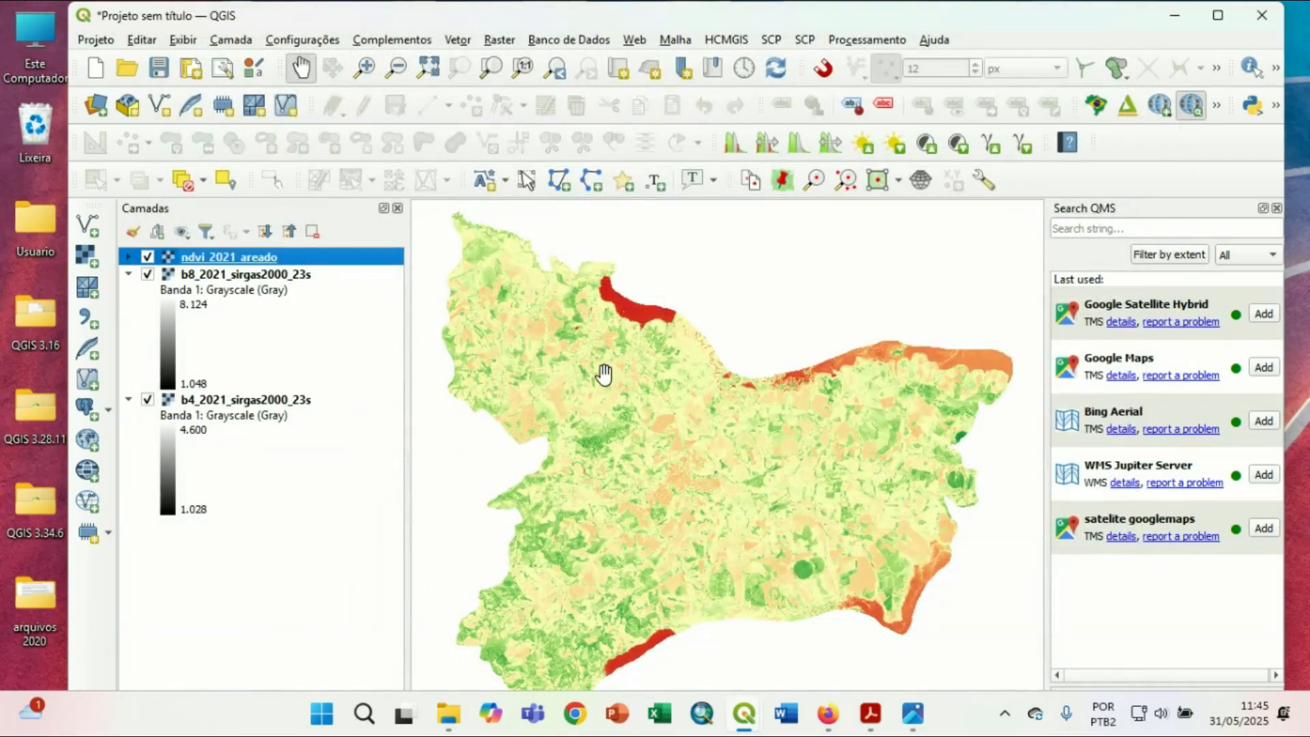
Examine the coloured NDVI raster's vegetation, urban and water areas up close, and expand the ndvi_2021_areado legend to compare its colours.
scroll(820, 546, up, 1)
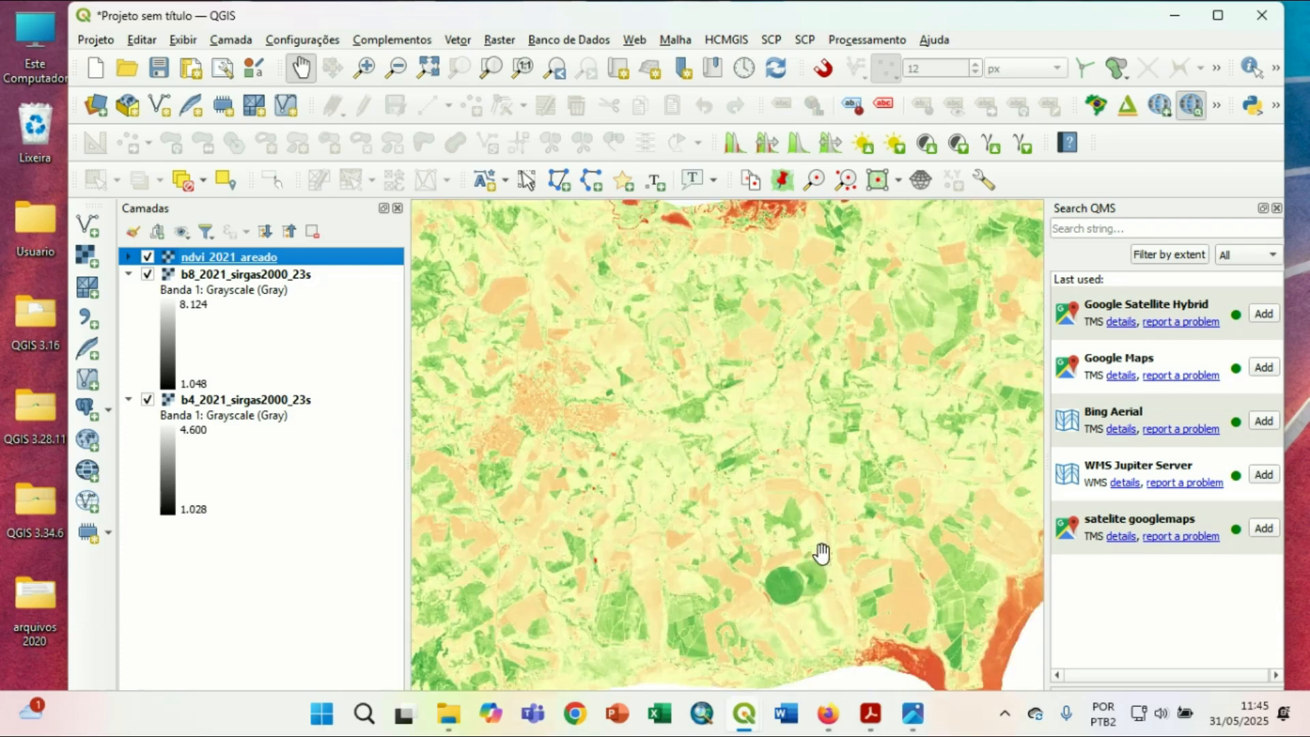
drag(612, 393, 702, 414)
drag(790, 585, 843, 473)
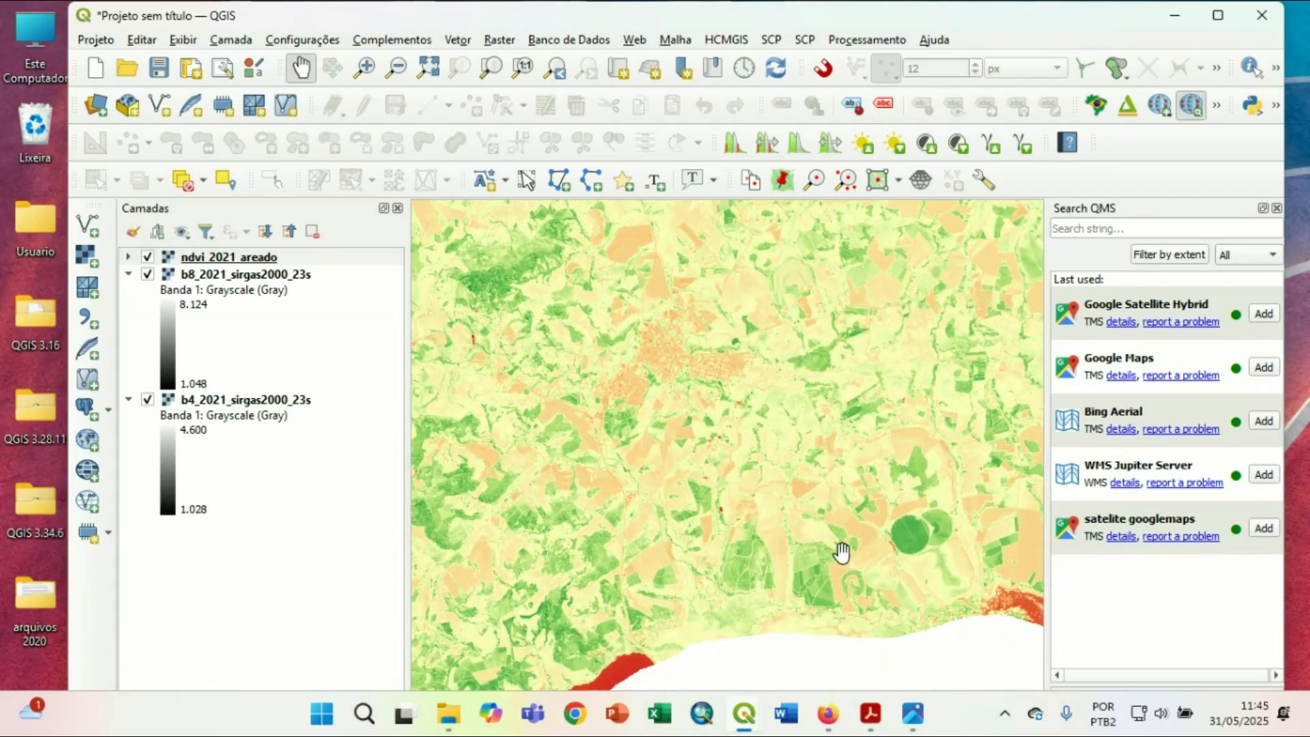
drag(812, 395, 756, 472)
drag(909, 505, 766, 432)
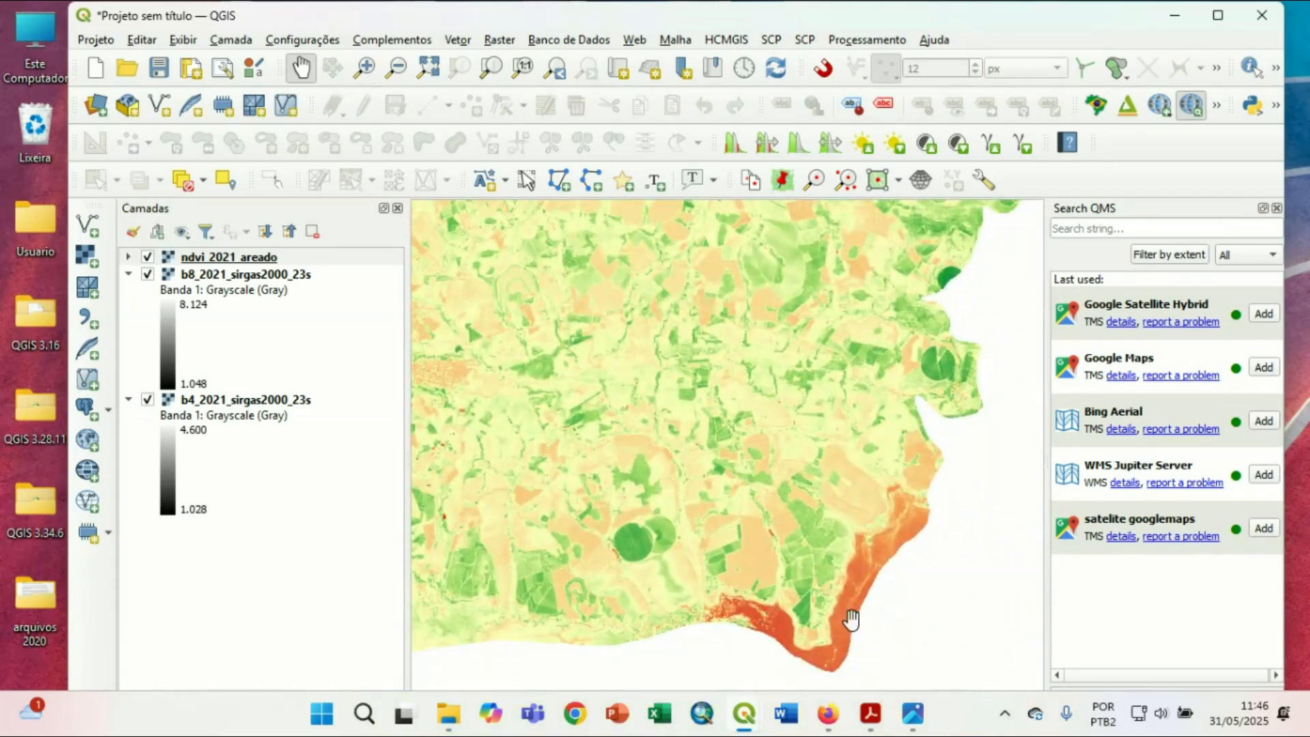
drag(631, 477, 824, 536)
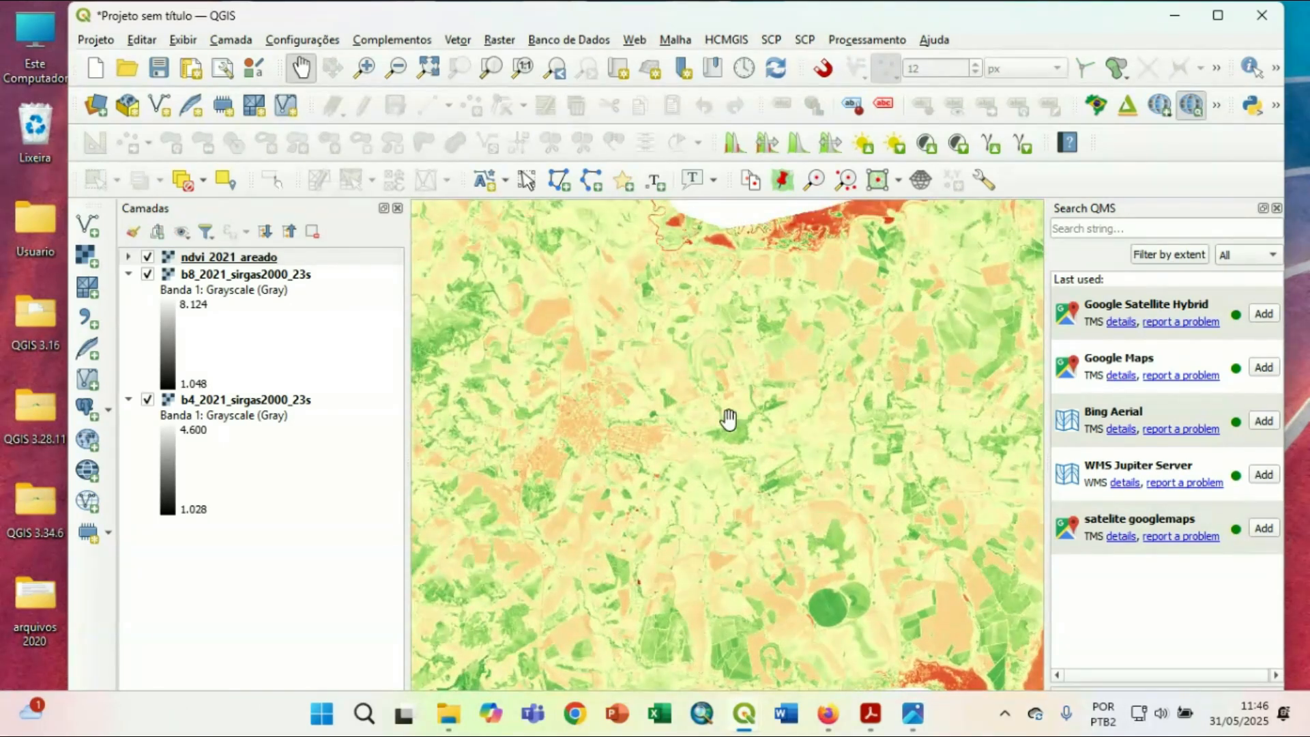
click(127, 257)
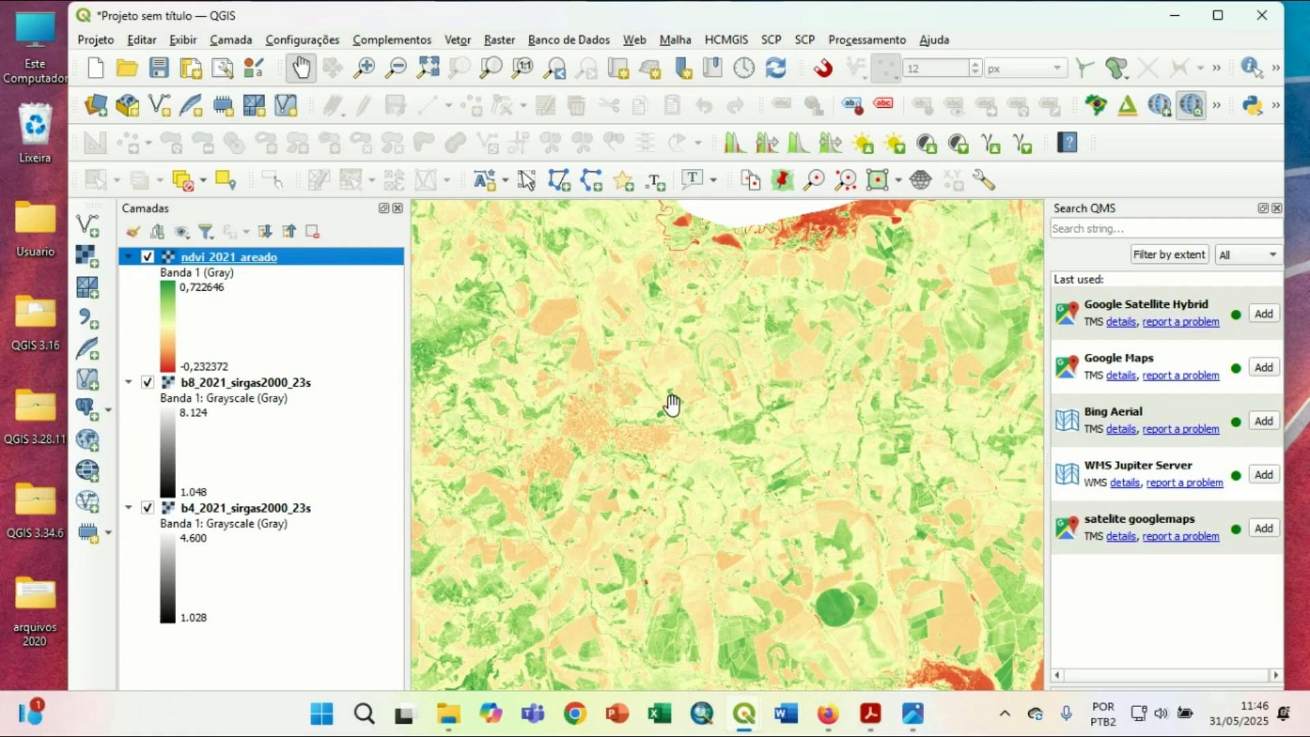
scroll(671, 406, down, 1)
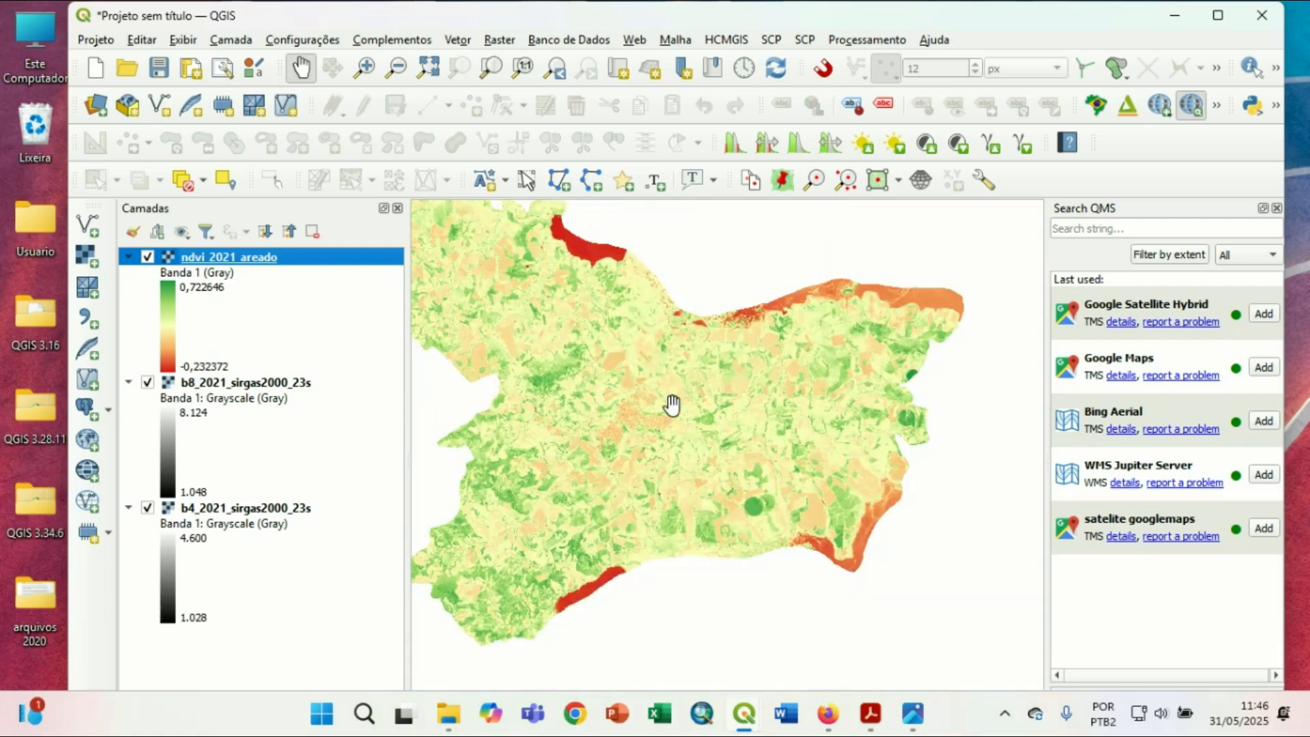
Apply the 2–98 % cumulative count cut as the min/max setting of ndvi_2021_areado's symbology and close the layer properties.
right_click(232, 260)
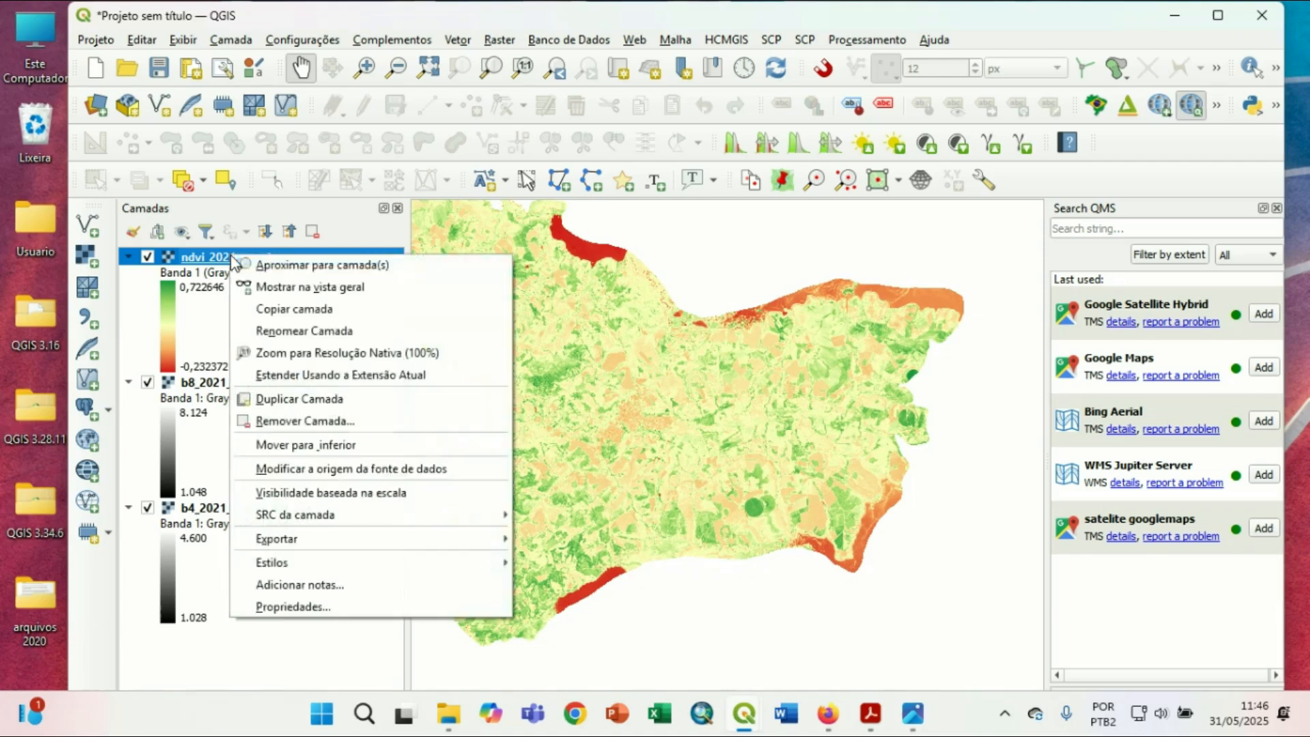
click(349, 607)
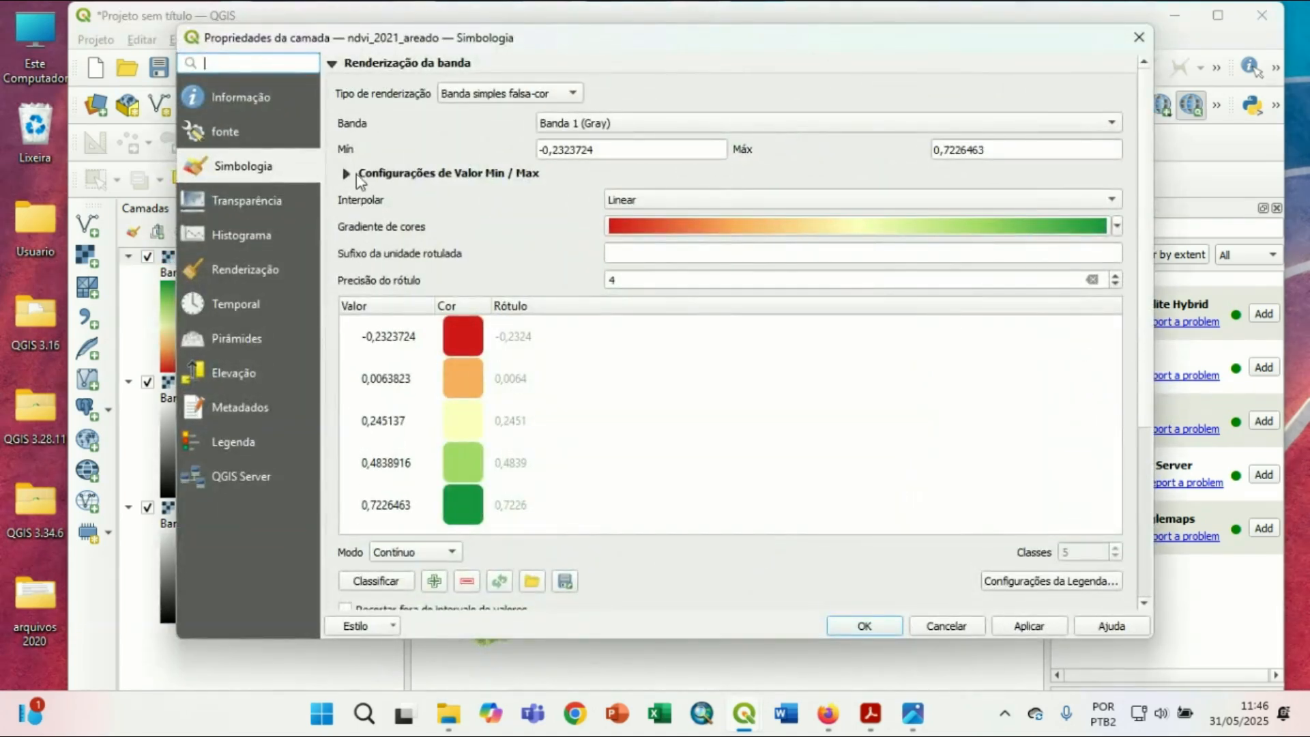
click(347, 176)
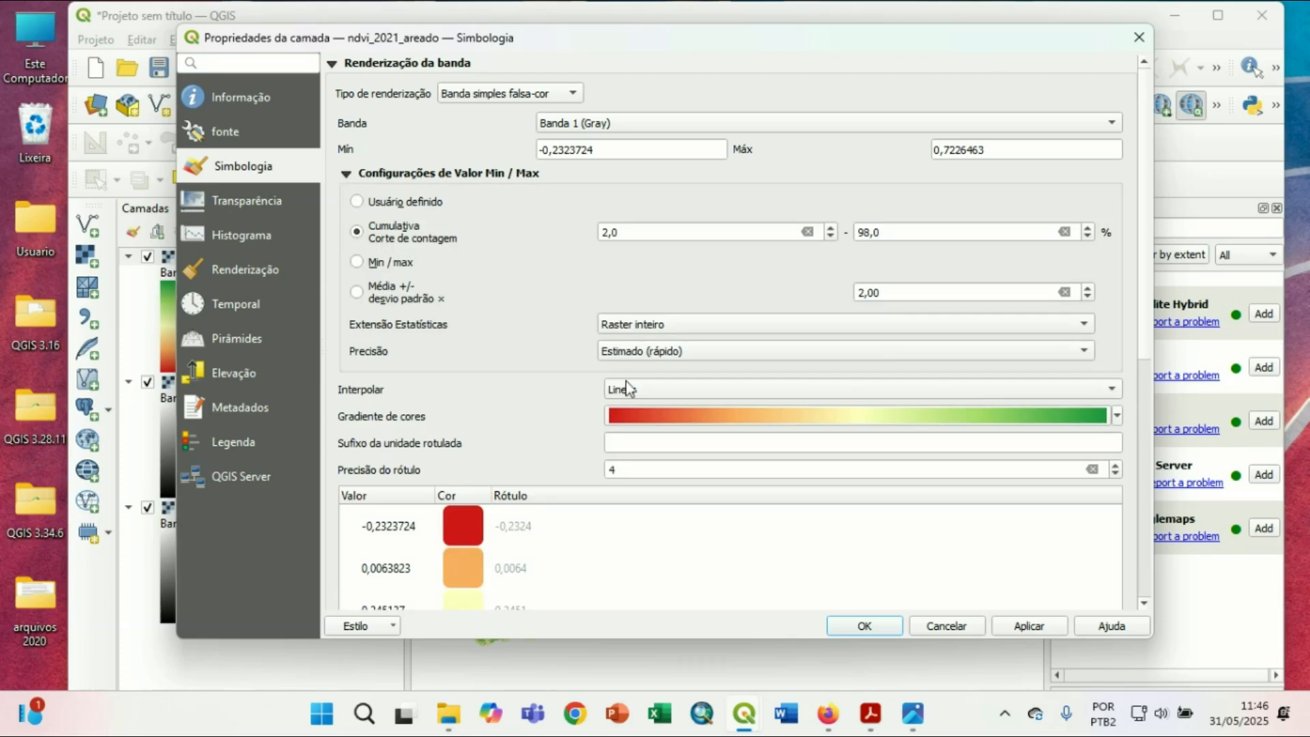
click(1036, 626)
click(879, 625)
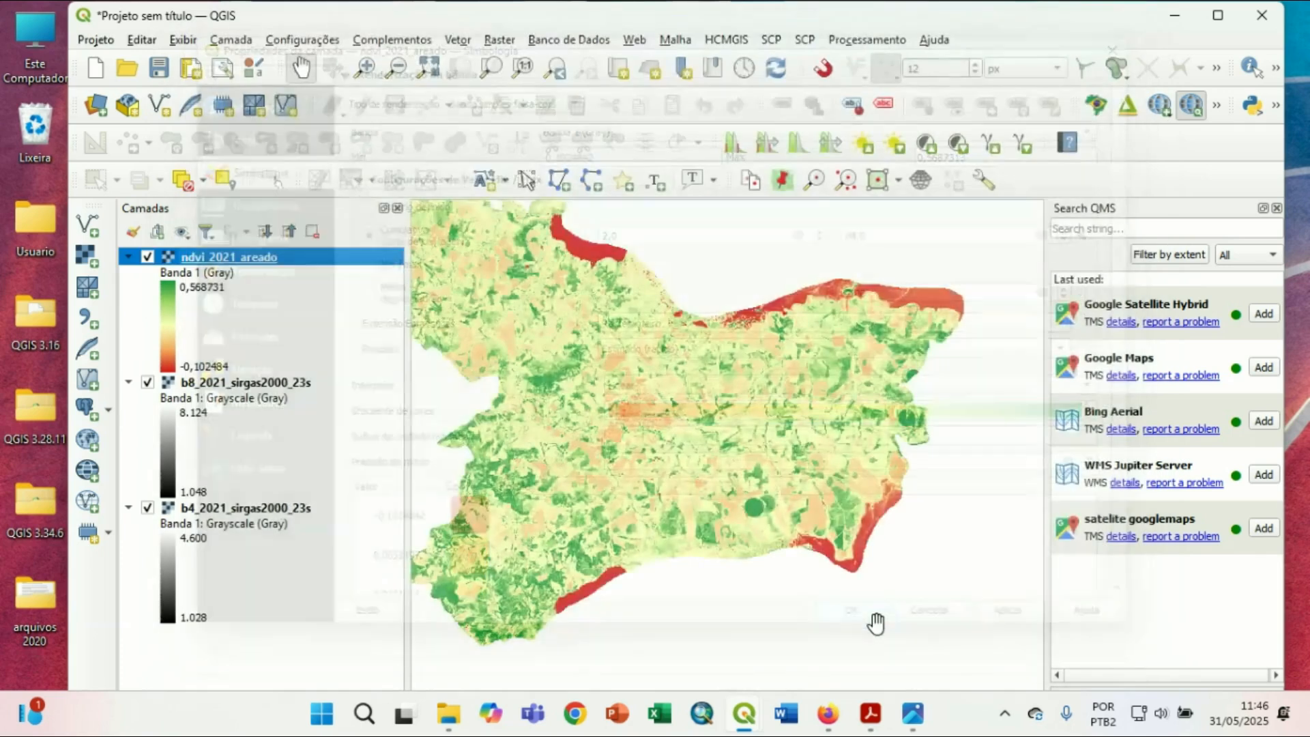
Add the Google Satellite Hybrid basemap to the project and close the QMS search panel.
scroll(667, 421, up, 2)
drag(661, 389, 731, 408)
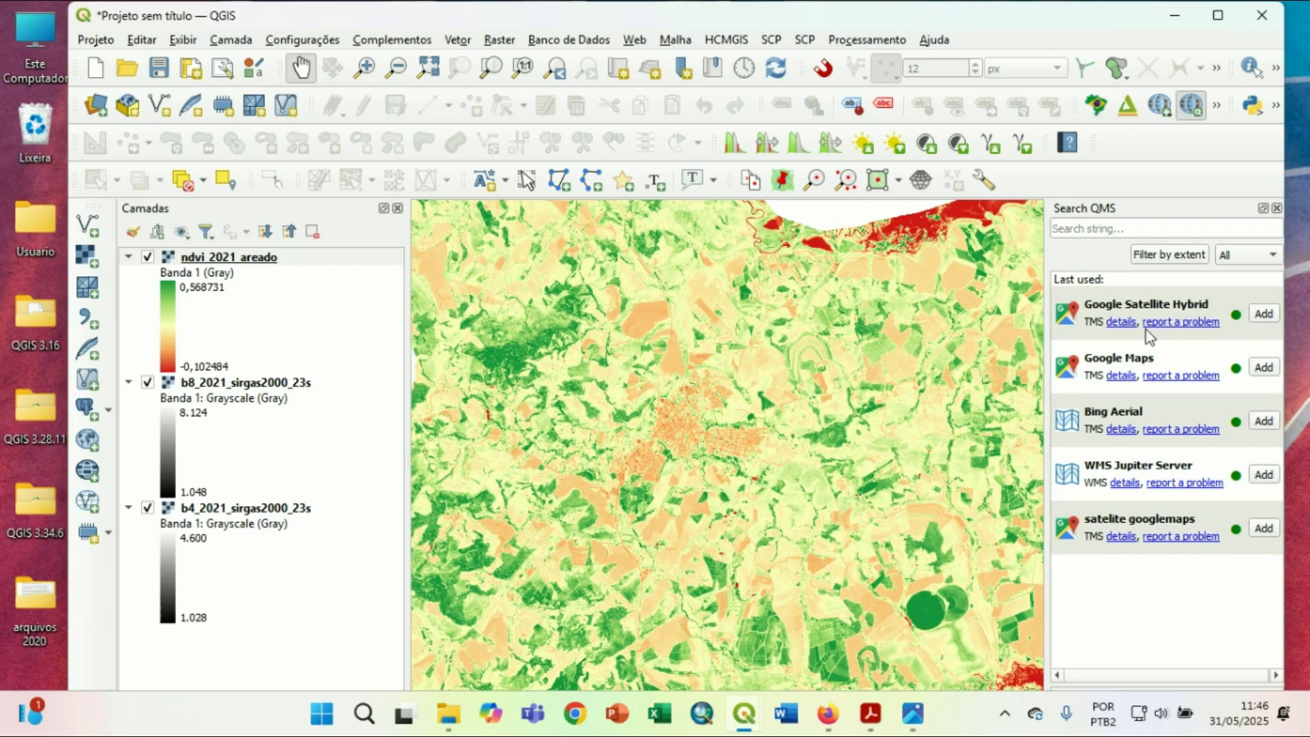
click(1264, 314)
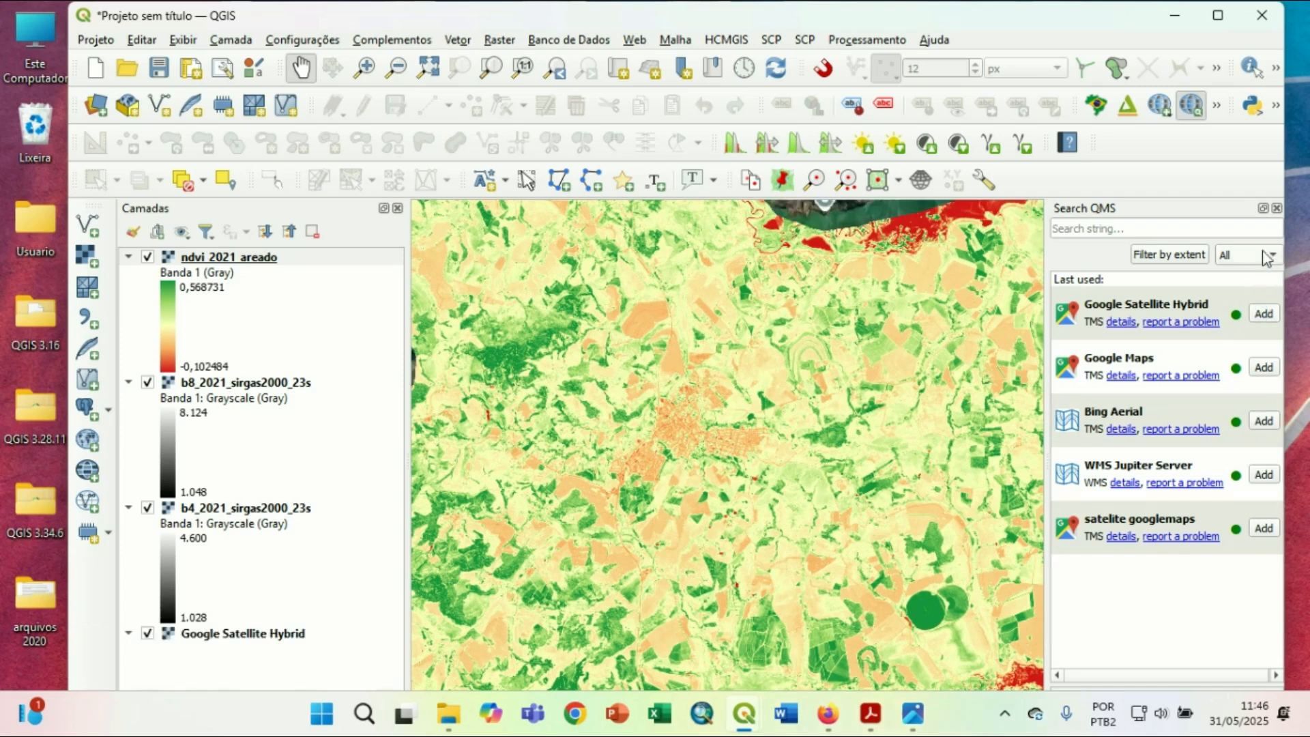
click(1276, 209)
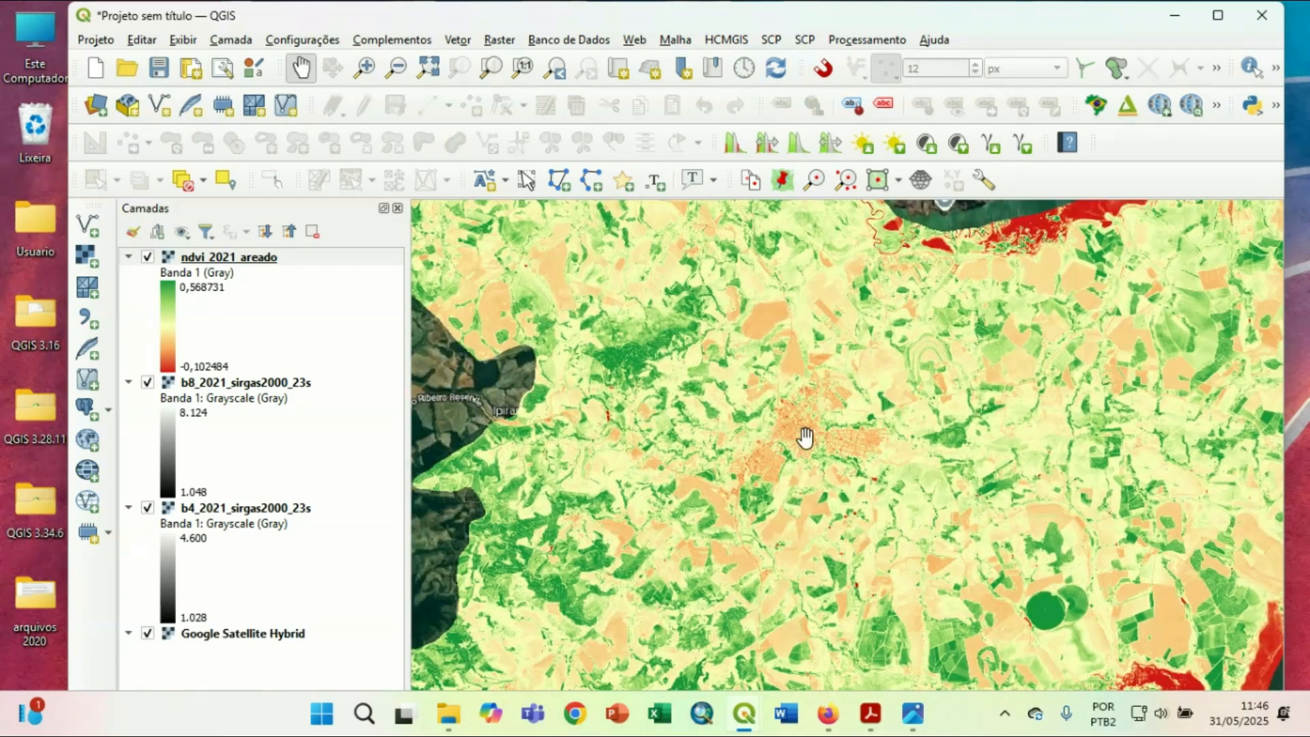
Hide the b8_2021_sirgas2000_23s and b4_2021_sirgas2000_23s bands and collapse their legends.
scroll(802, 439, up, 1)
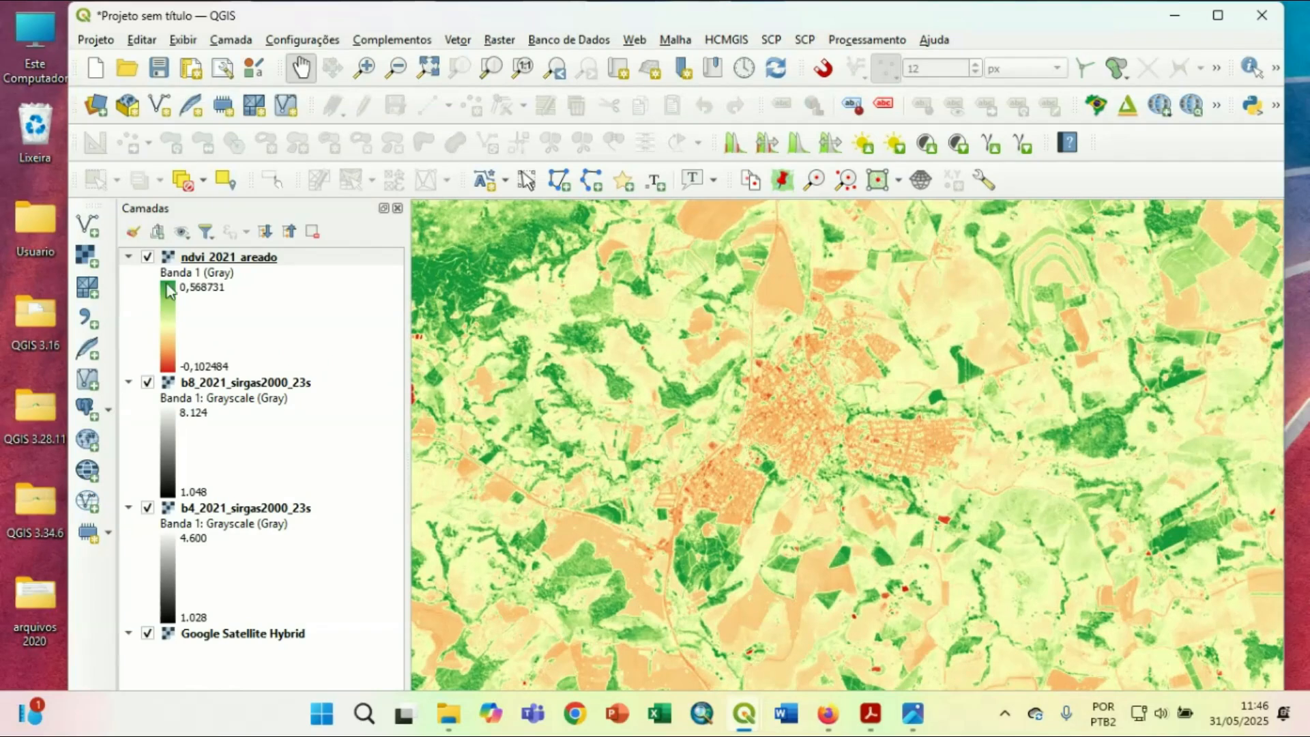
click(148, 508)
click(148, 383)
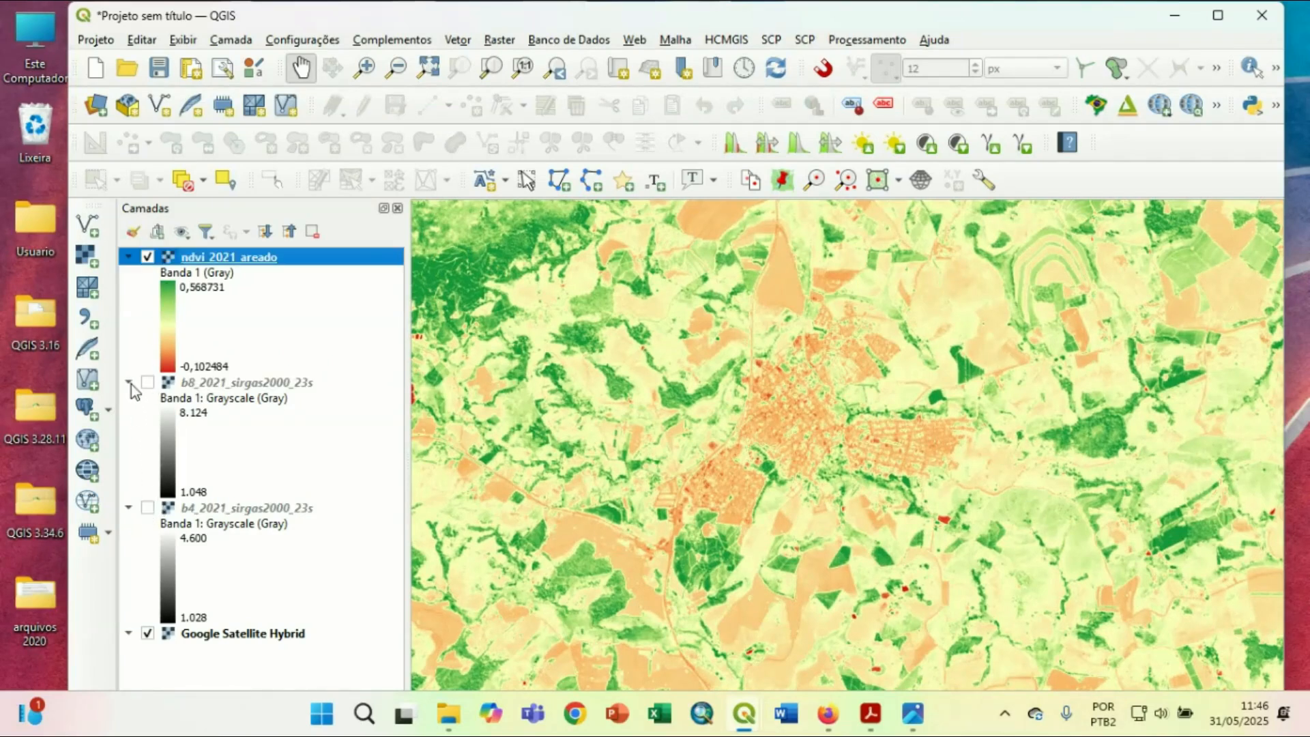
click(128, 382)
click(128, 400)
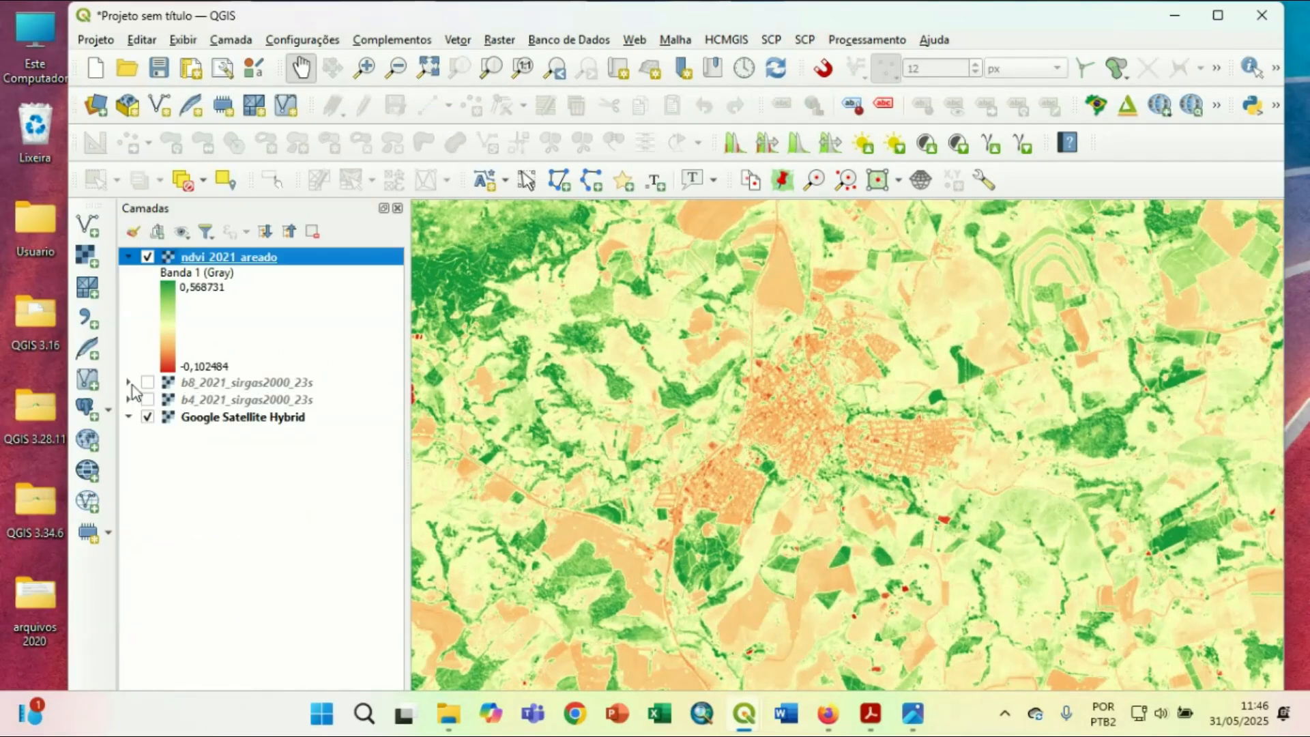
Compare the NDVI raster with the satellite basemap over Areado's urban area by switching the ndvi_2021_areado layer's visibility off and on.
click(147, 257)
click(148, 257)
click(147, 257)
click(147, 257)
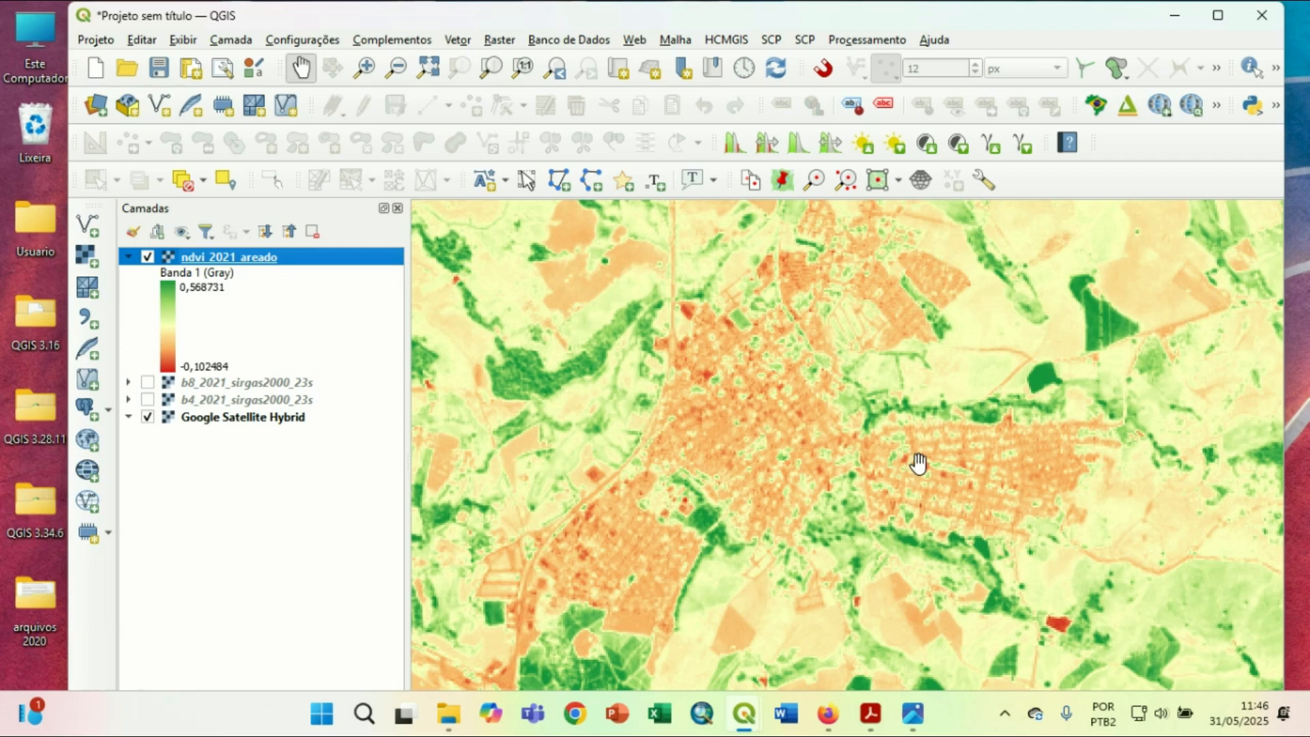
drag(917, 463, 891, 432)
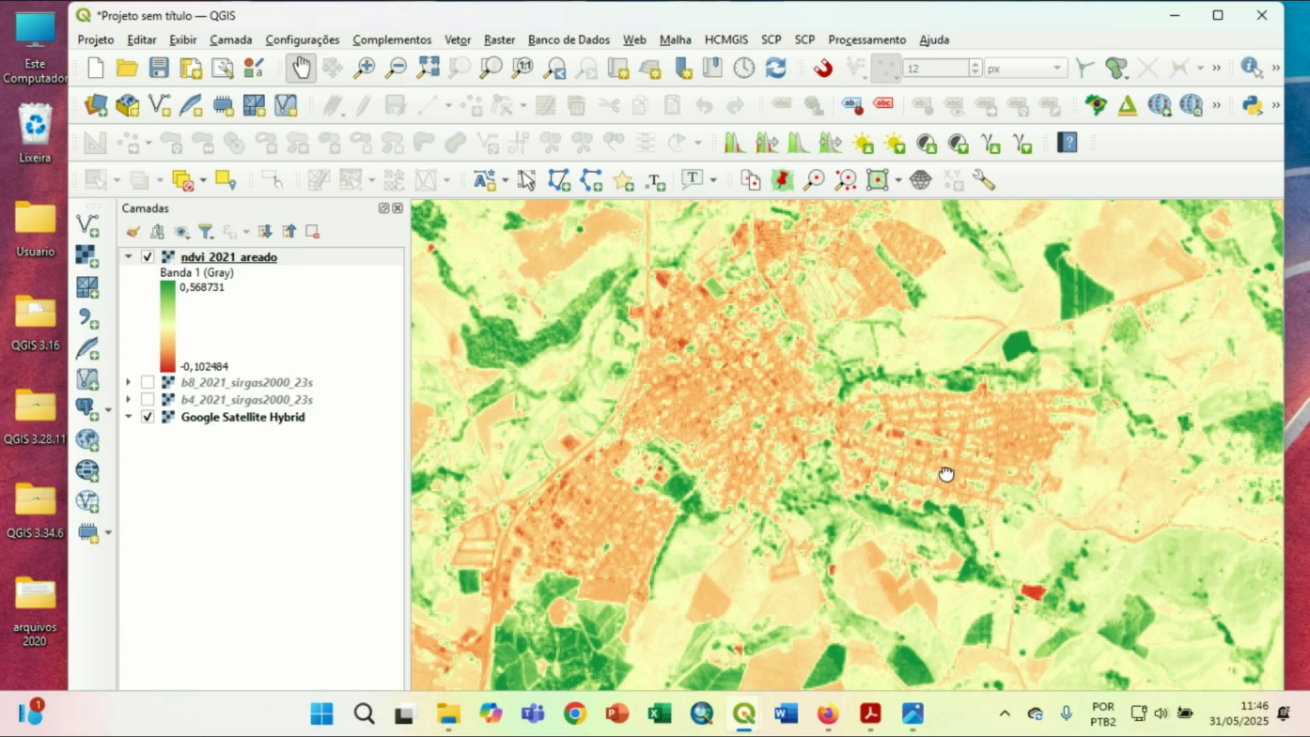
drag(947, 474, 898, 447)
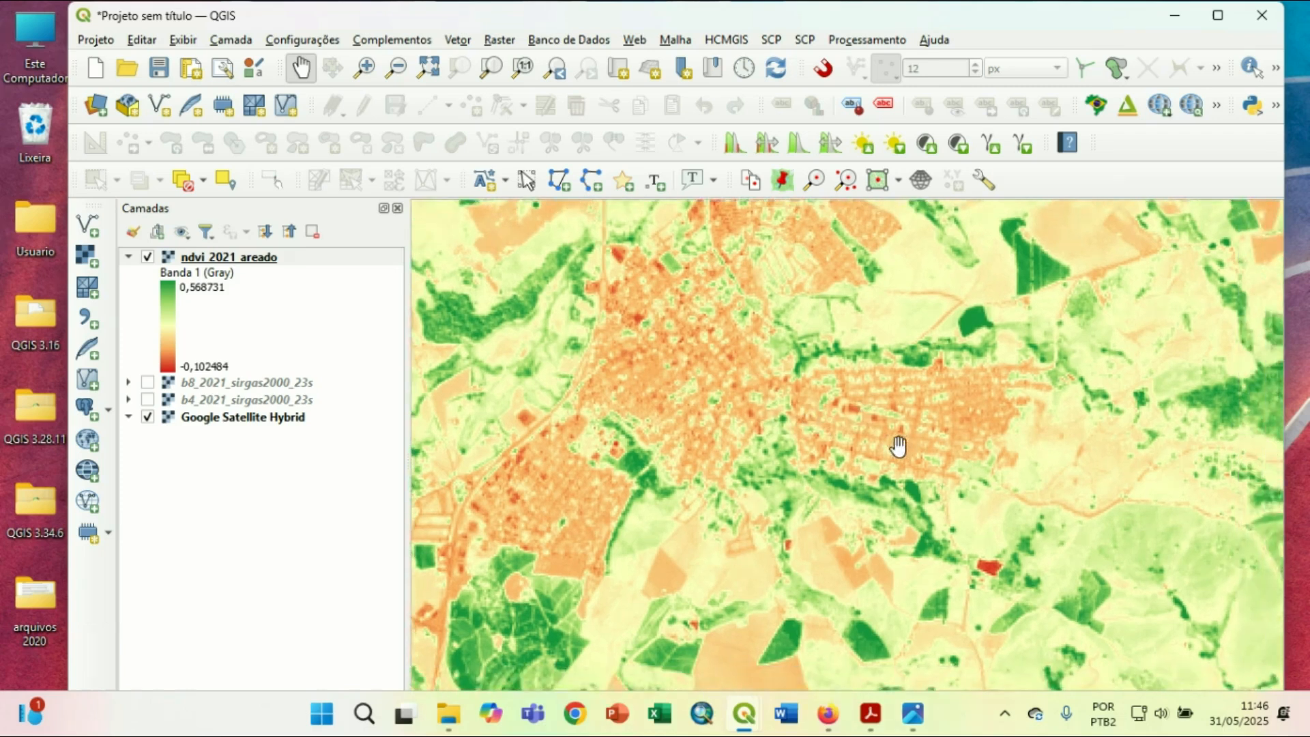
click(148, 257)
click(147, 257)
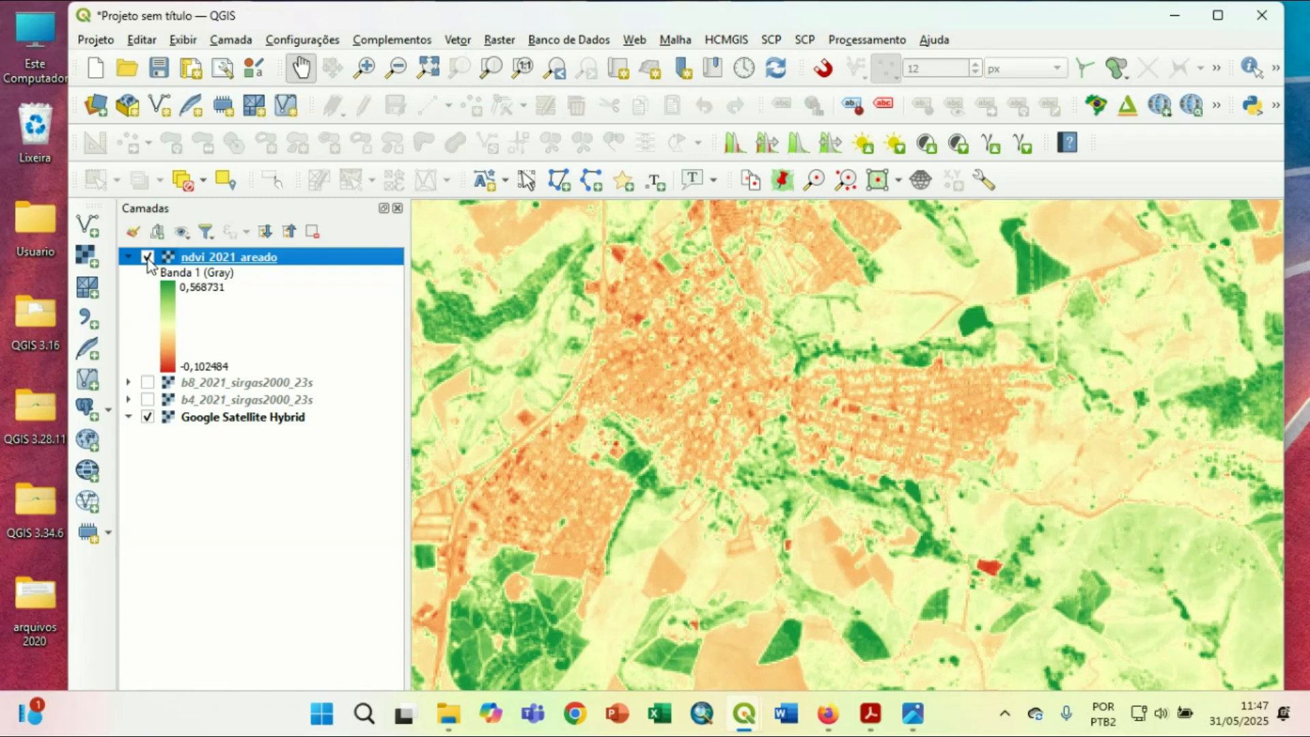
Compare the NDVI raster with the satellite imagery southeast of the town, checking the small red patch beside R. Antônio Rosa with ndvi_2021_areado hidden.
click(147, 257)
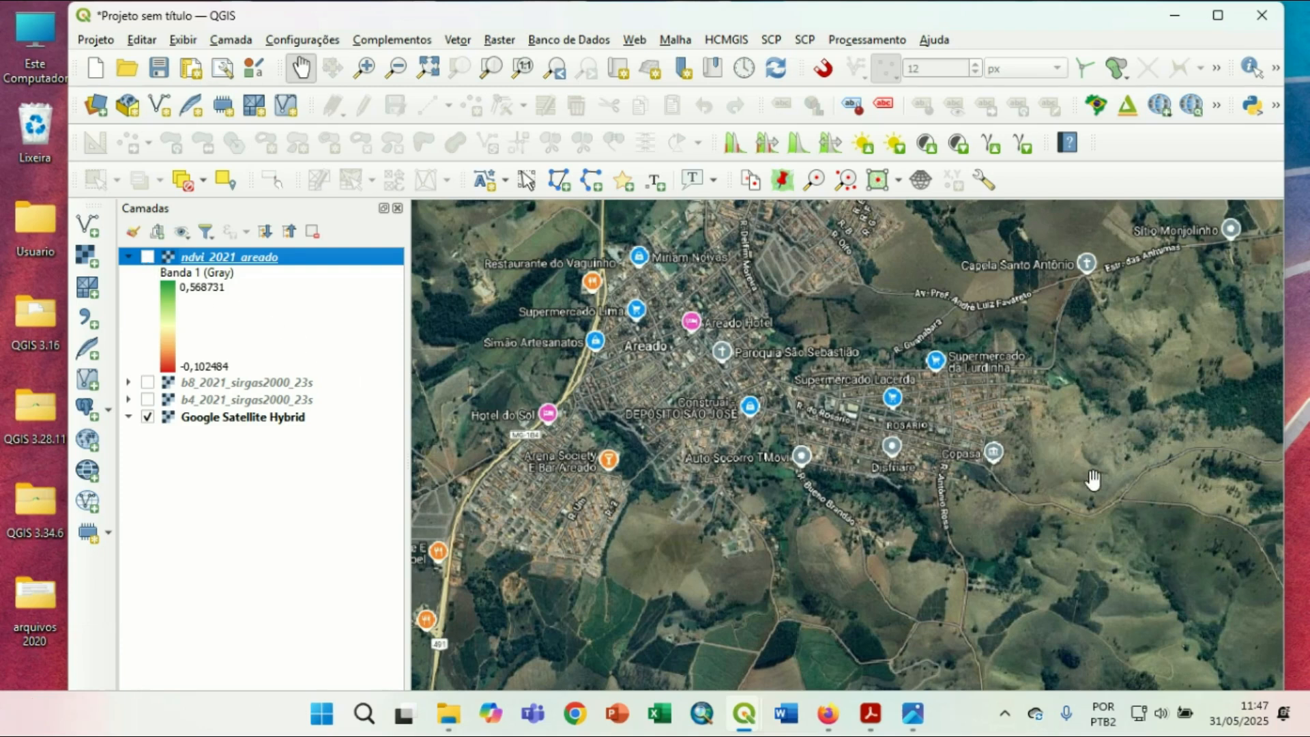
scroll(1093, 479, up, 1)
drag(940, 516, 872, 459)
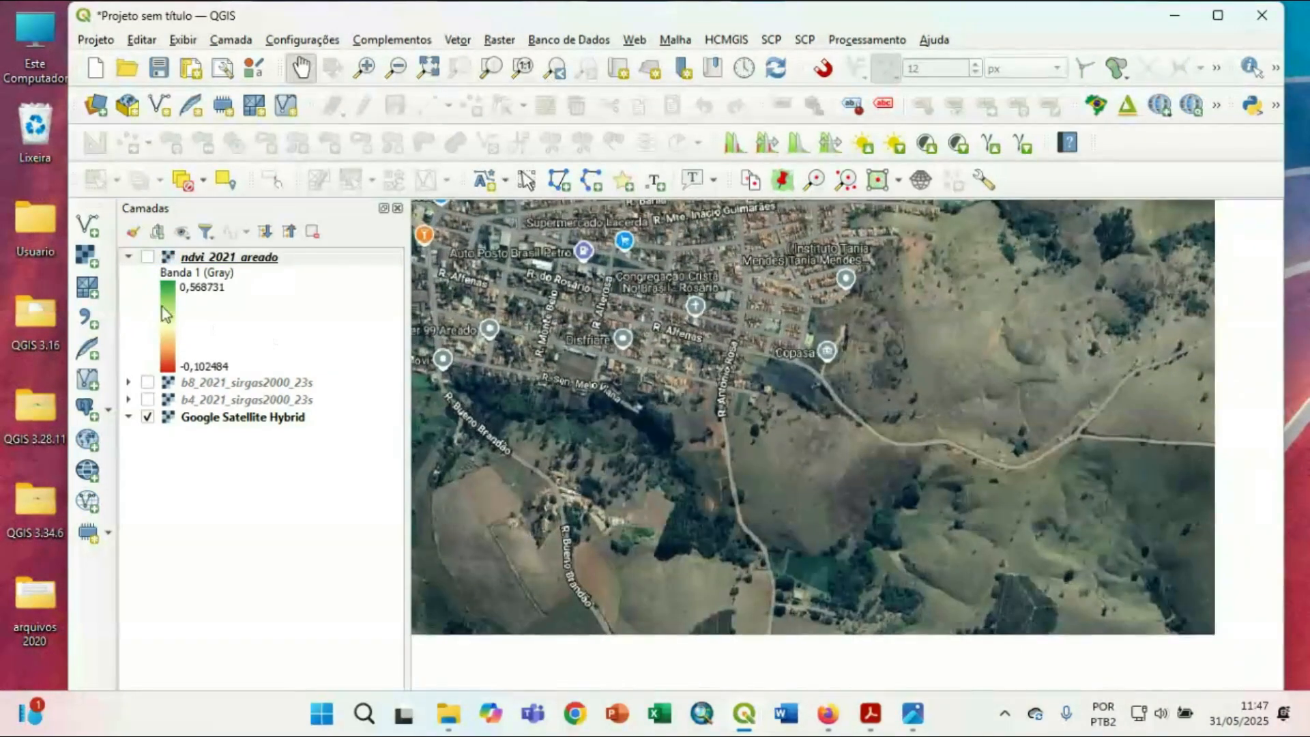
click(147, 258)
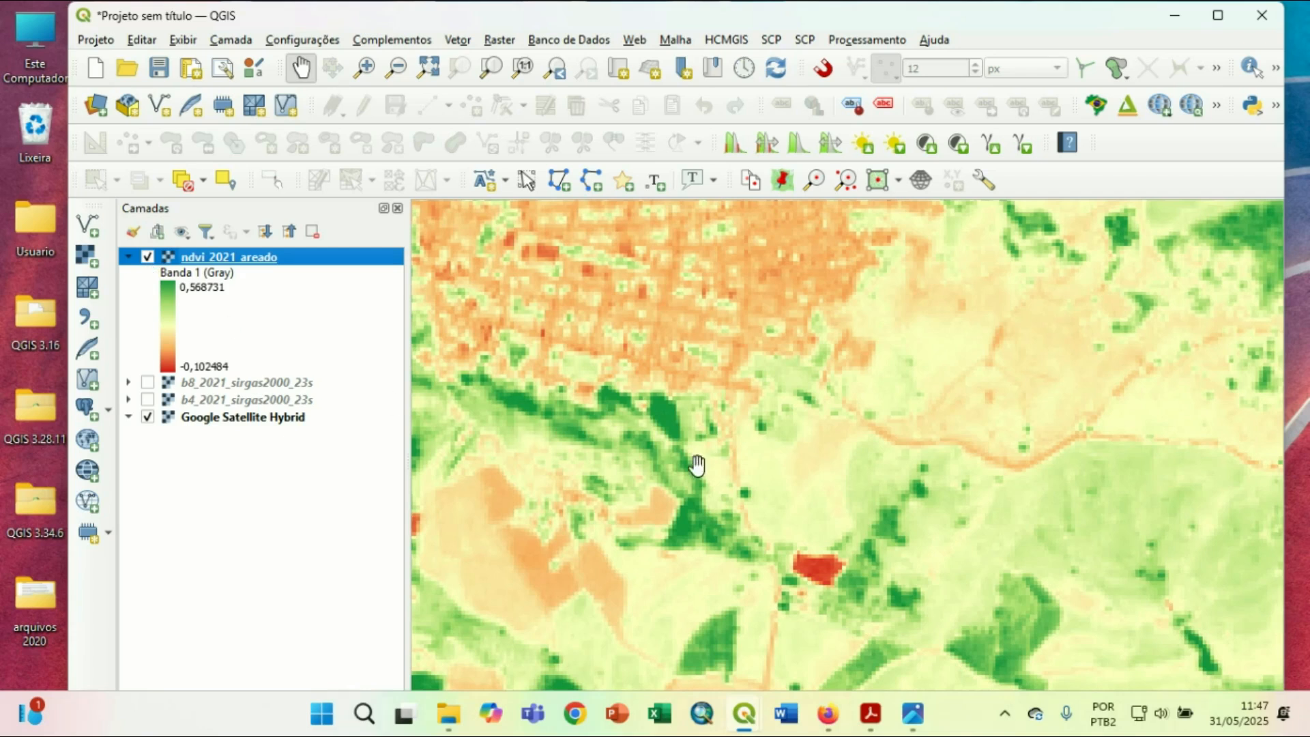
scroll(783, 459, down, 1)
scroll(811, 524, up, 2)
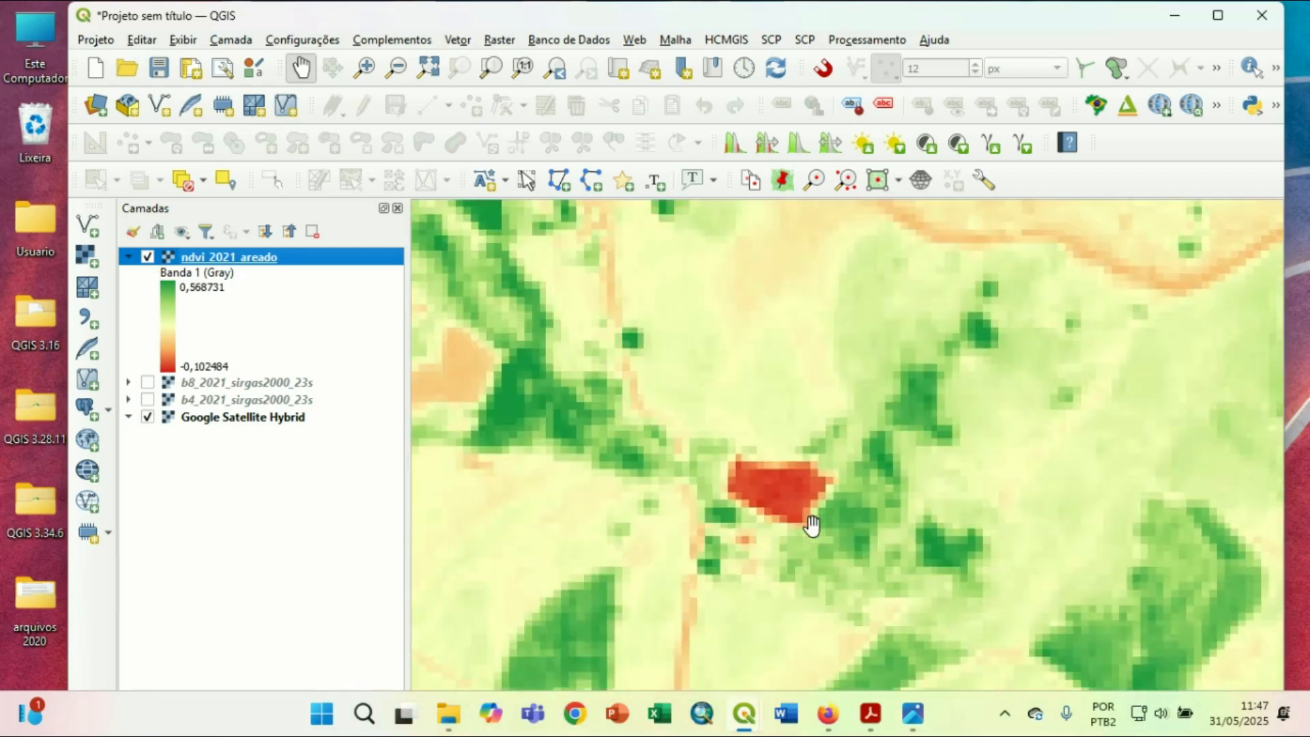
click(148, 257)
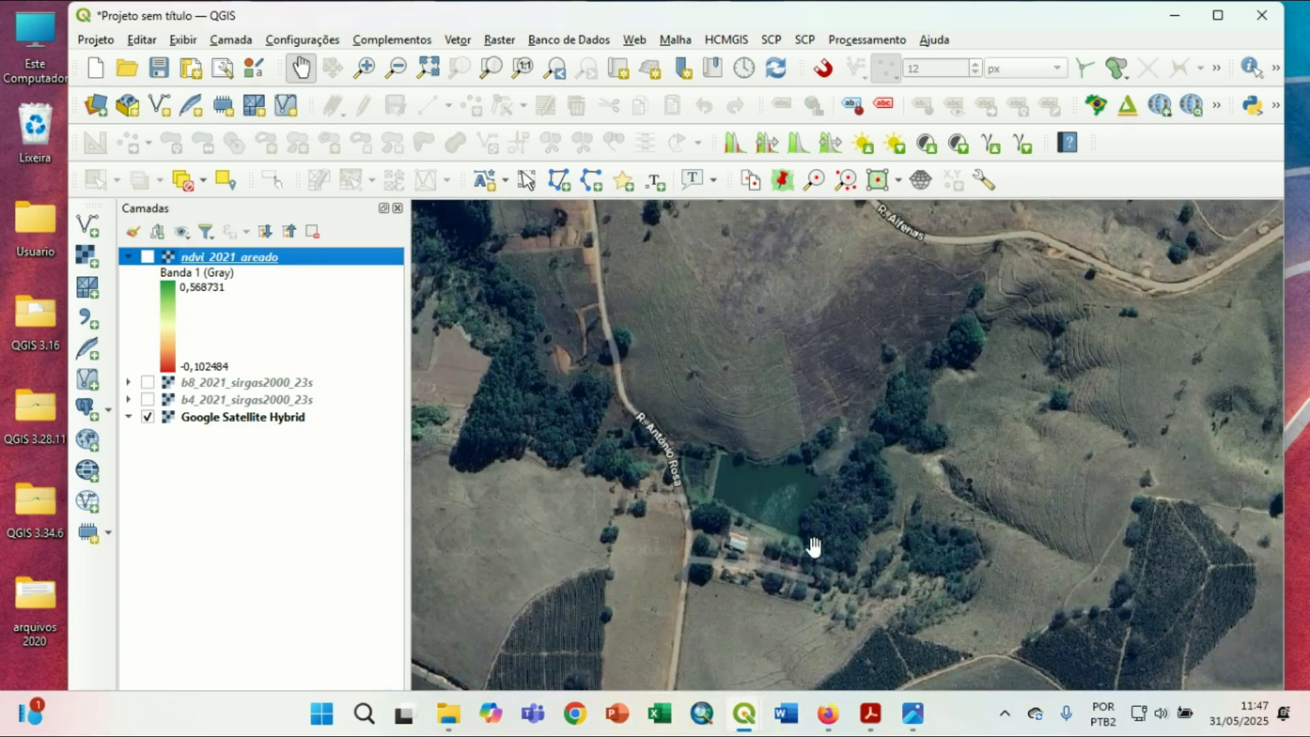
Compare the ndvi_2021_areado layer with the satellite image around the lake south of the town by toggling the layer's visibility.
scroll(813, 544, up, 1)
click(147, 258)
click(147, 257)
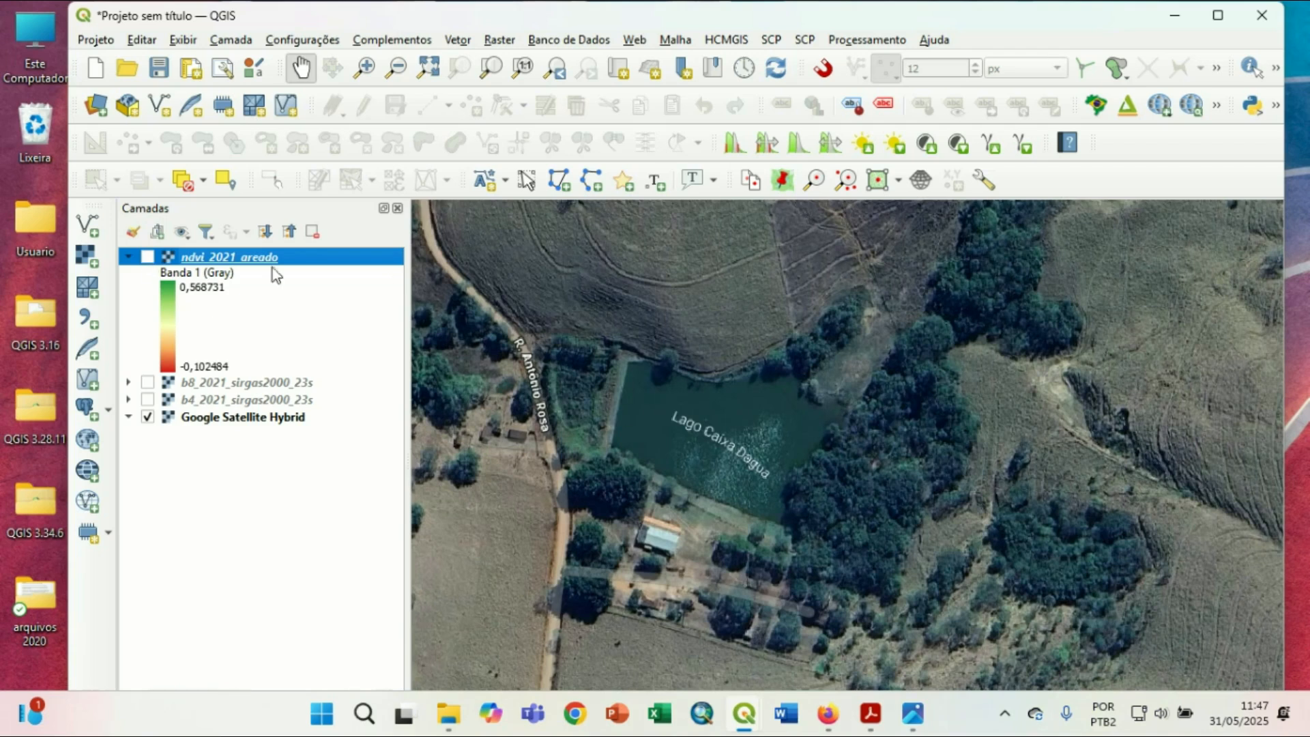
scroll(617, 371, down, 3)
drag(611, 371, 712, 397)
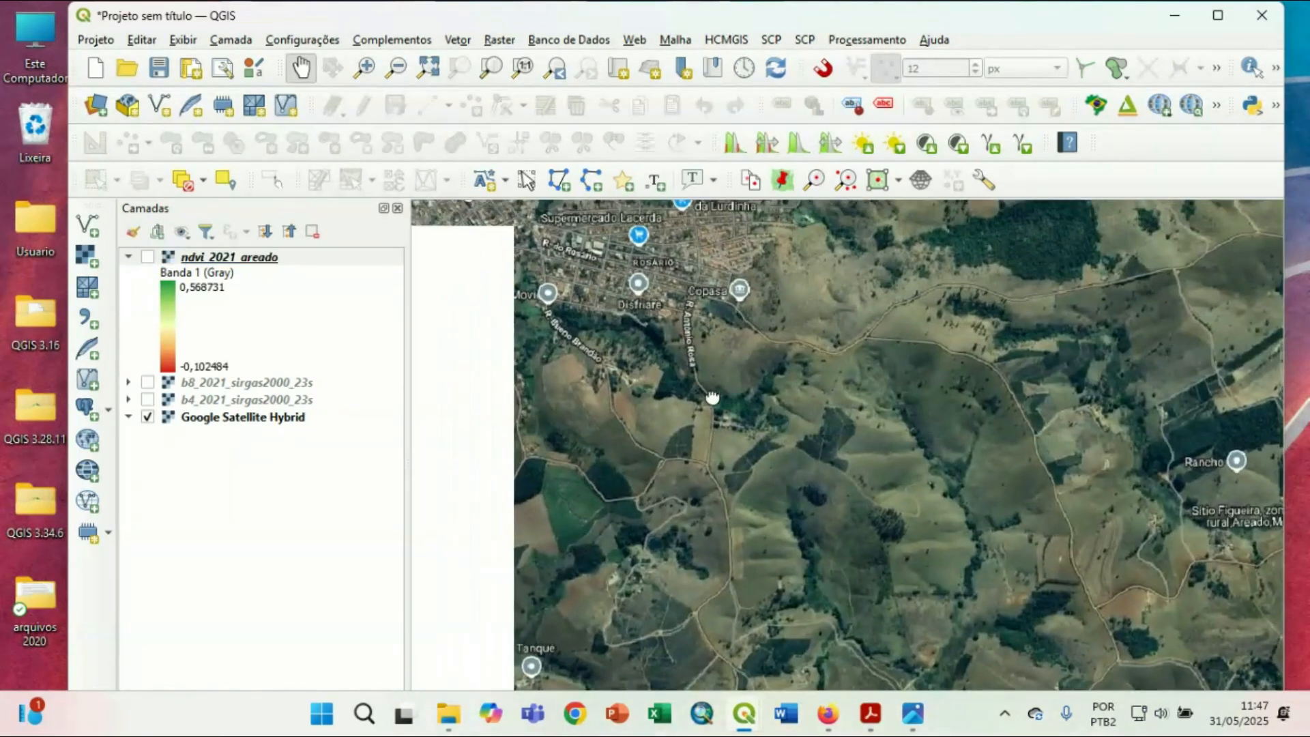
click(148, 257)
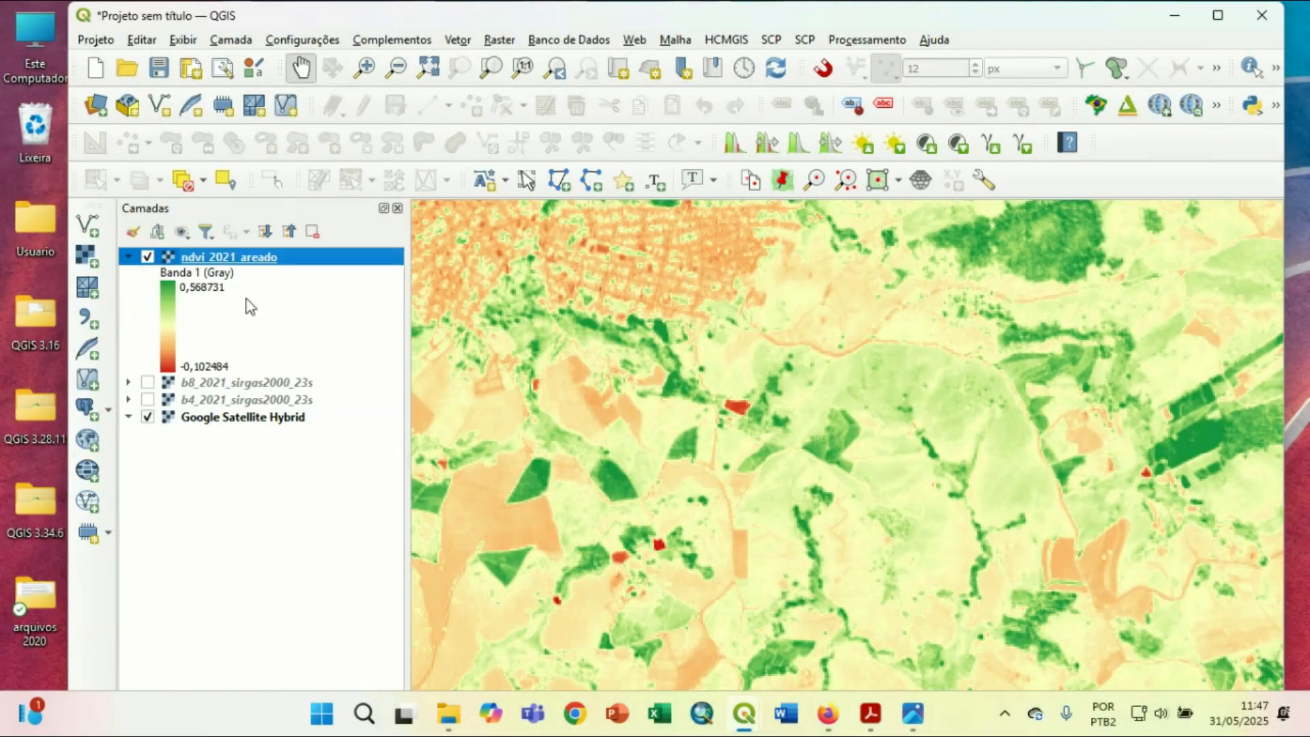
Compare the dense forest patch northeast of the town in ndvi_2021_areado and the satellite image, then view the whole municipality.
drag(791, 369, 722, 436)
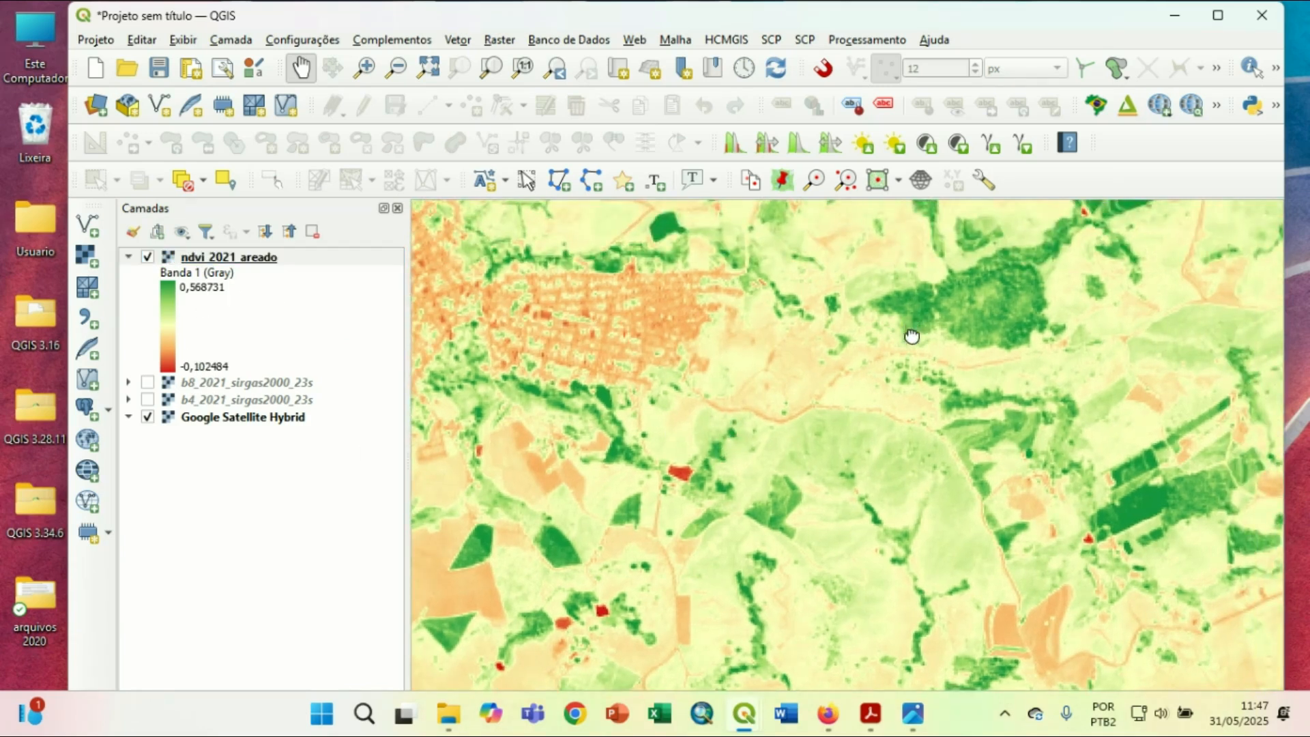
drag(912, 335, 875, 412)
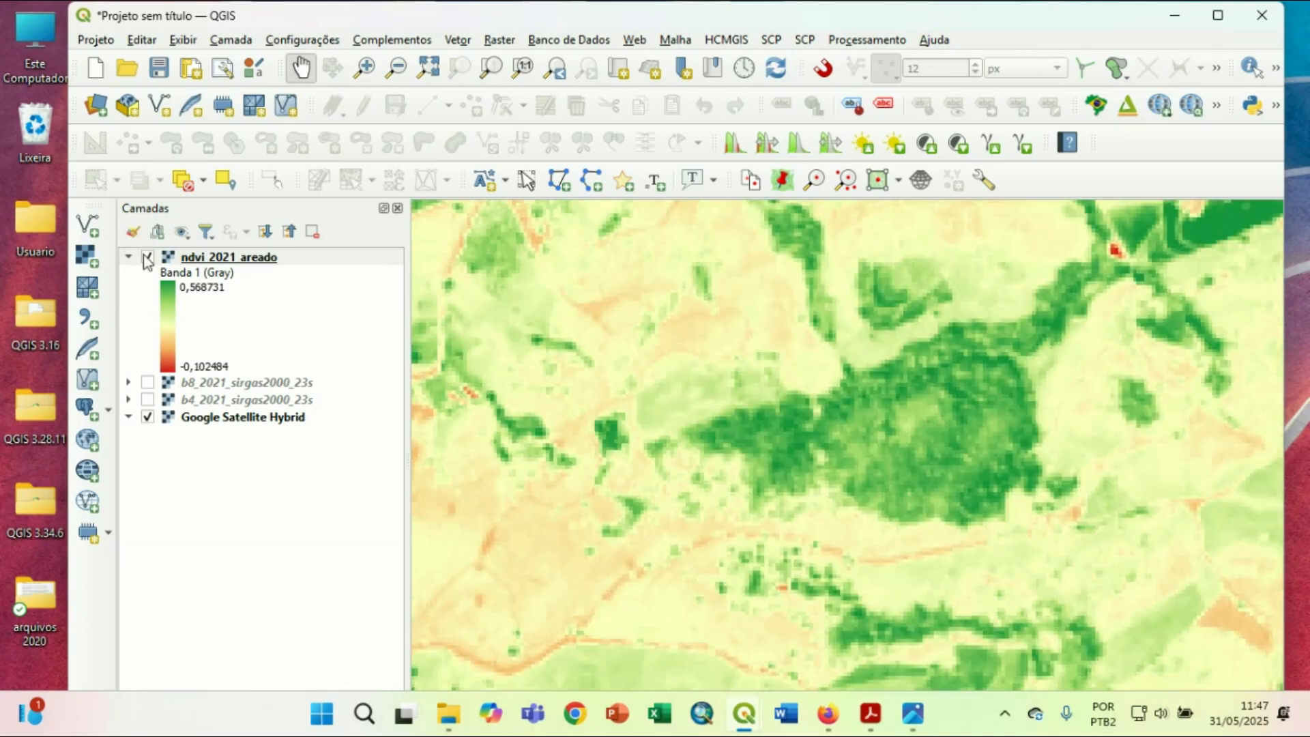
click(147, 257)
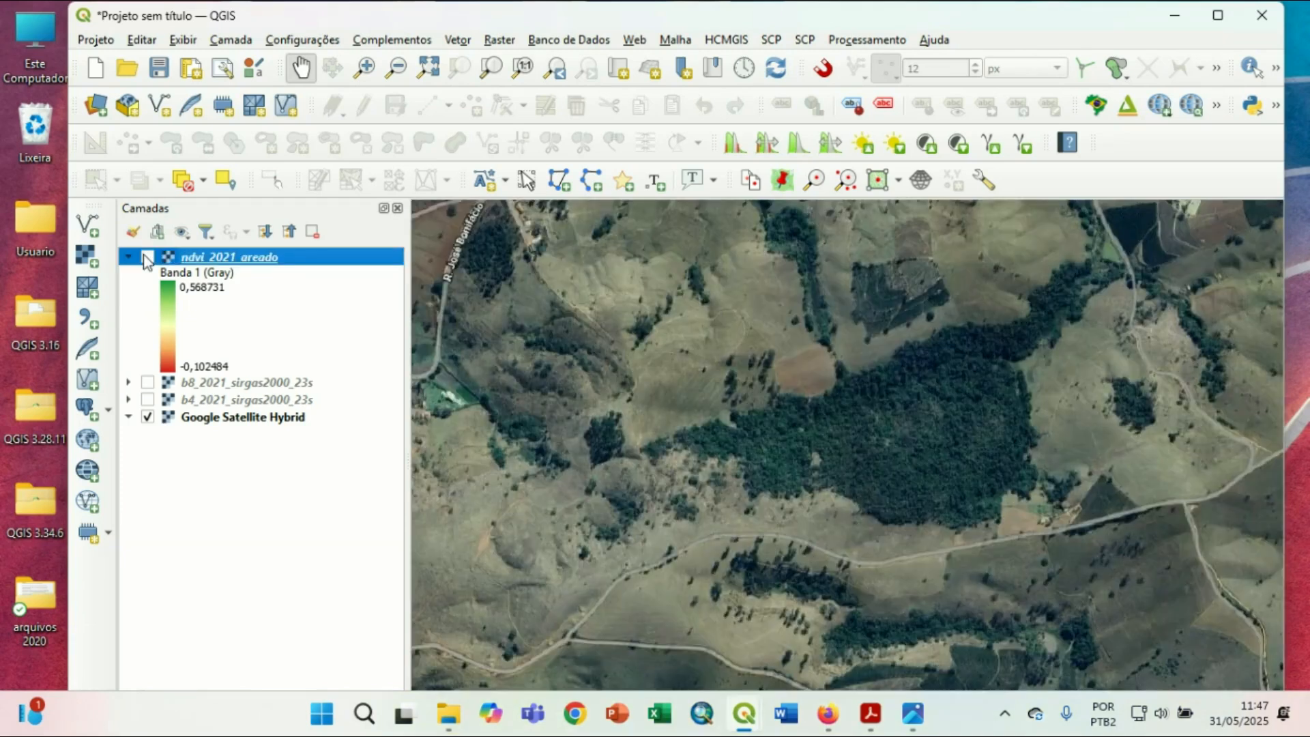
click(146, 257)
click(146, 257)
click(146, 257)
scroll(723, 398, down, 1)
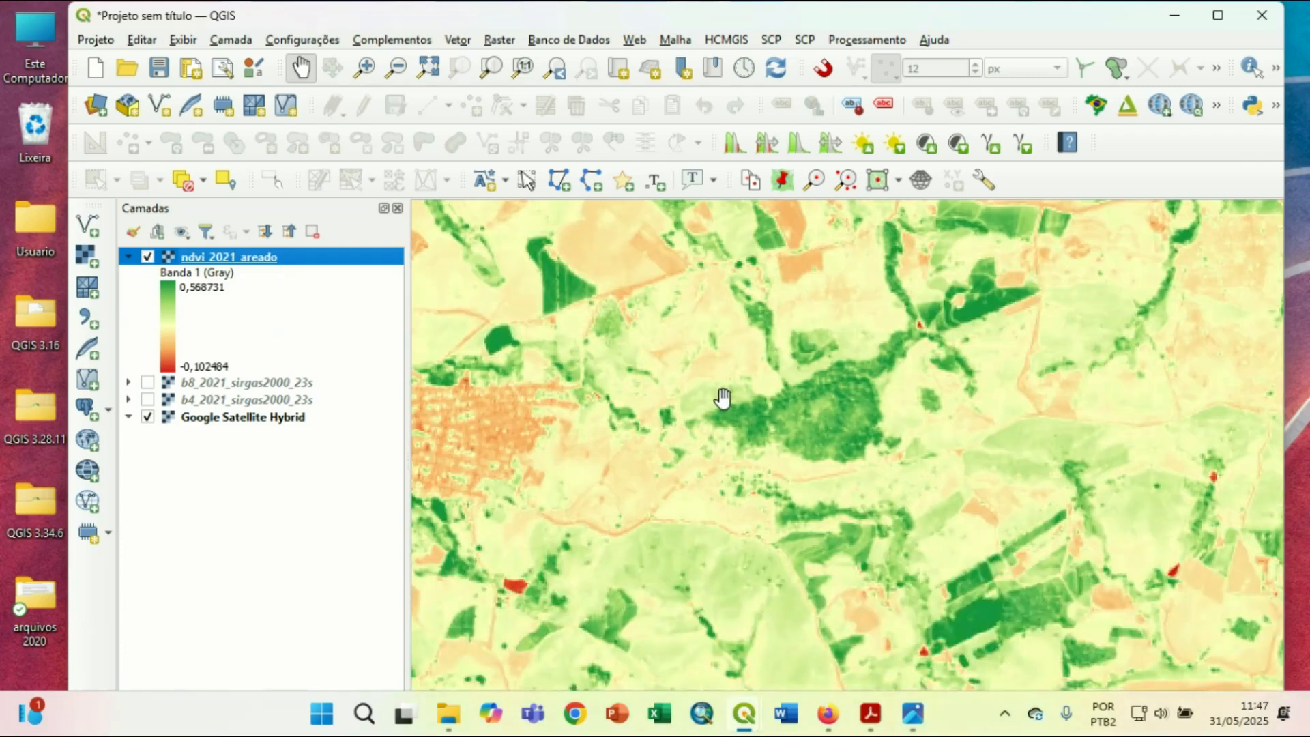
scroll(722, 397, down, 2)
drag(643, 375, 769, 441)
scroll(721, 387, down, 1)
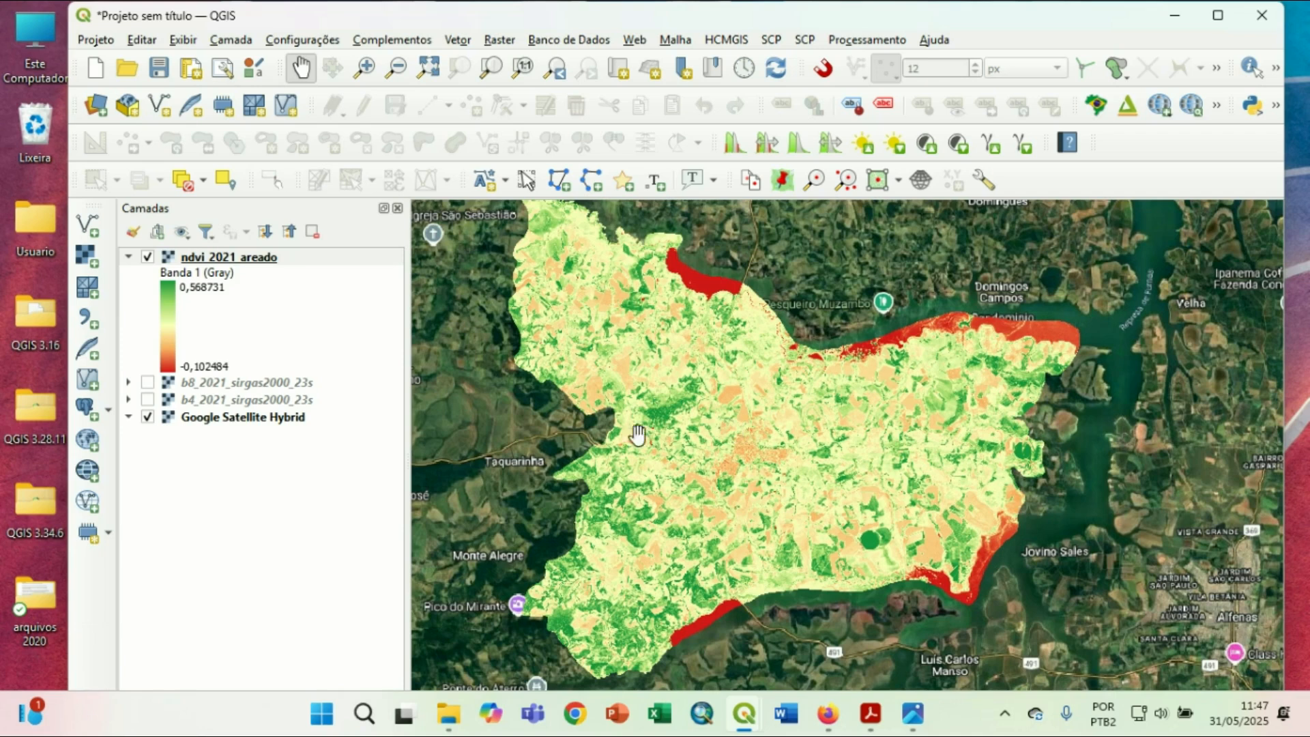
Remove the b8_2021_sirgas2000_23s and b4_2021_sirgas2000_23s layers from the project.
click(275, 386)
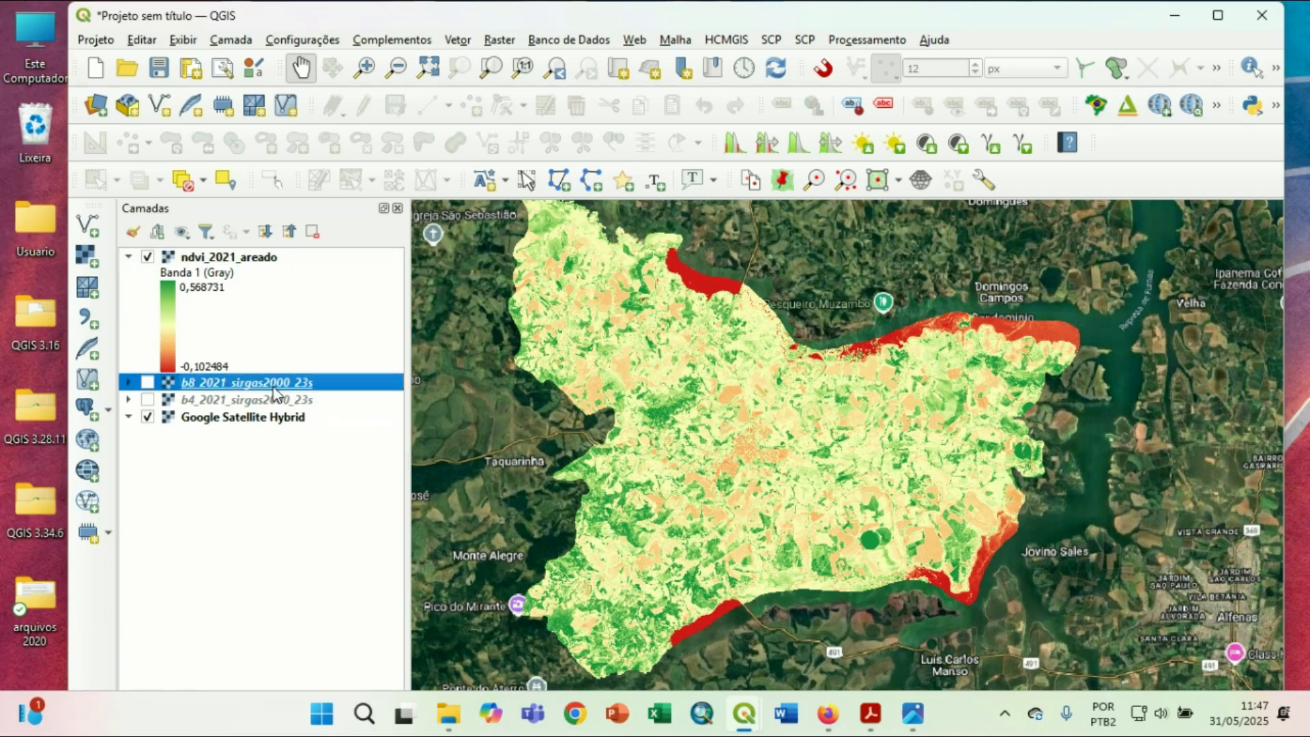
shift+click(273, 401)
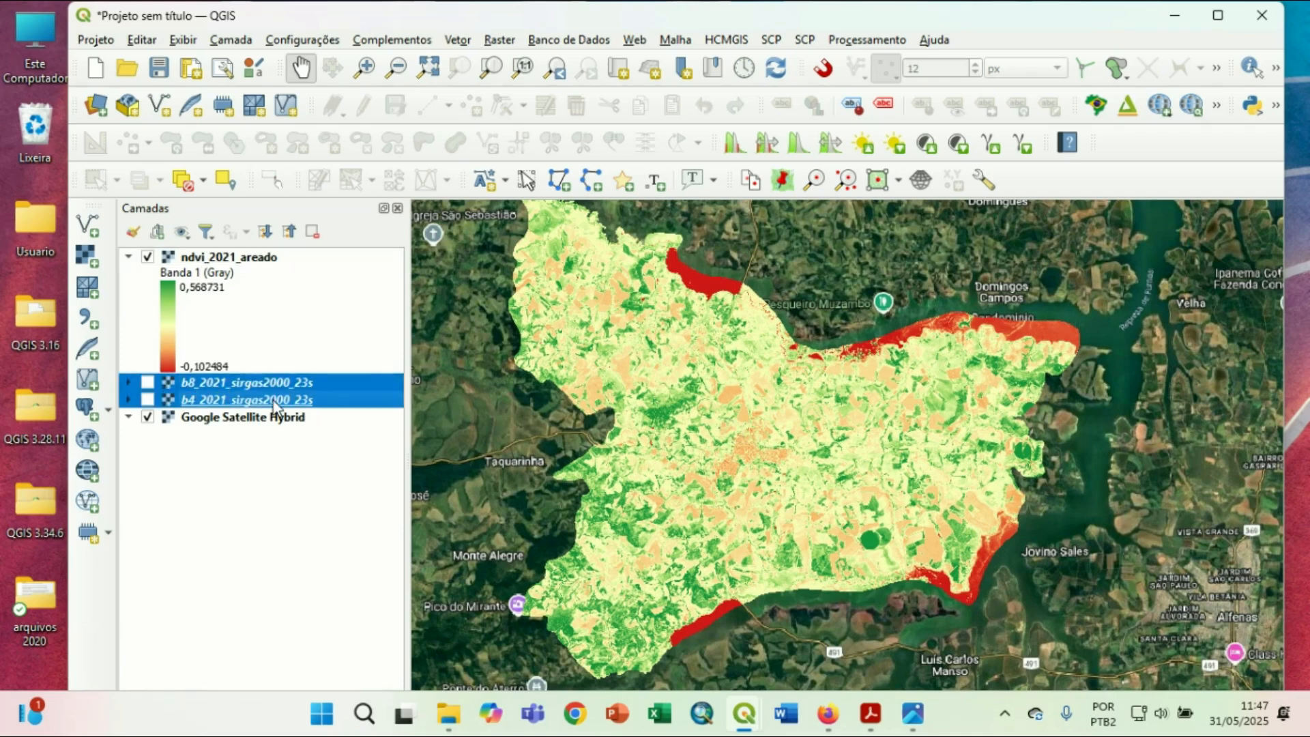
right_click(276, 407)
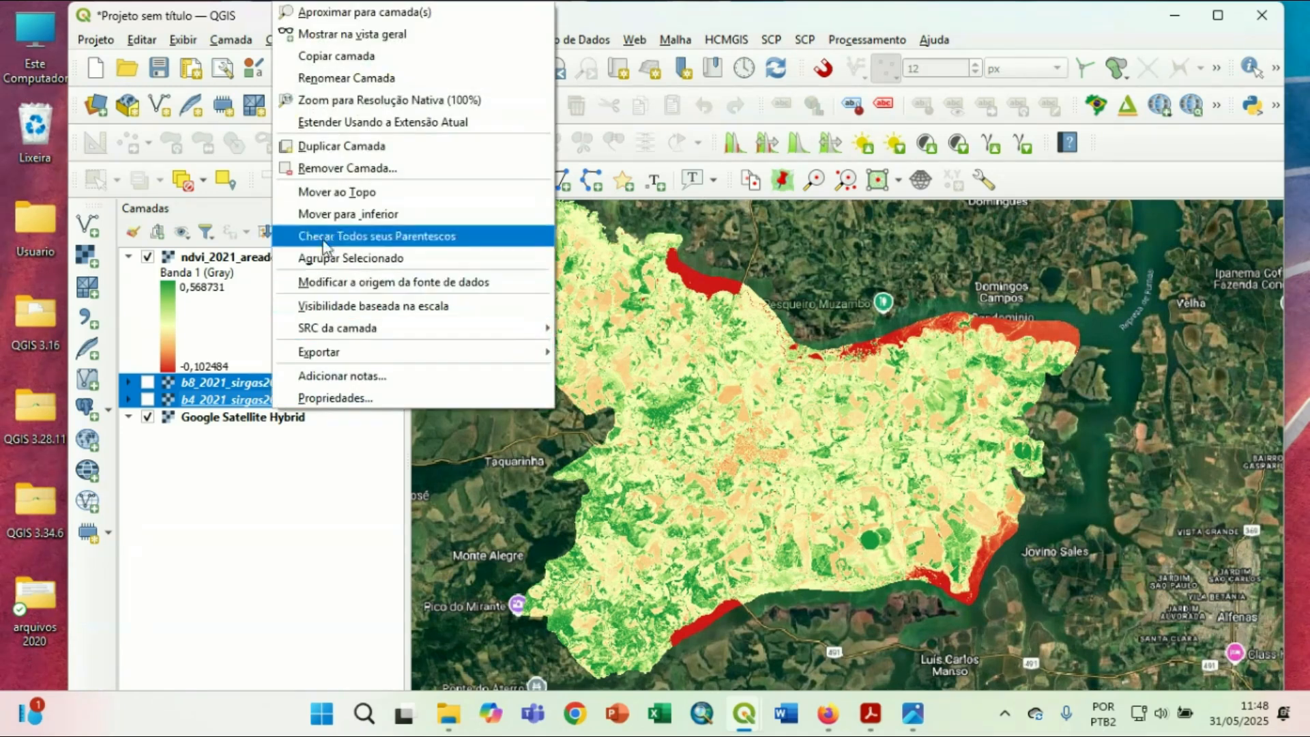
click(346, 170)
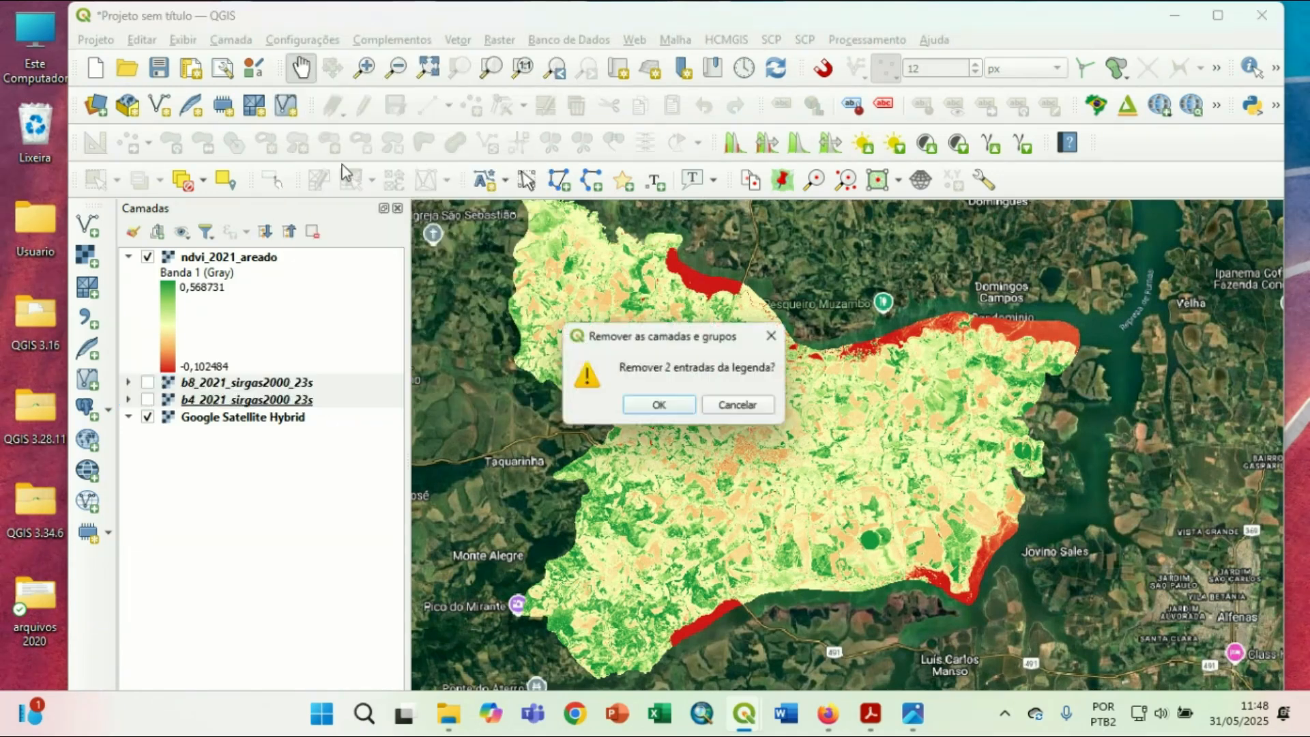
click(674, 405)
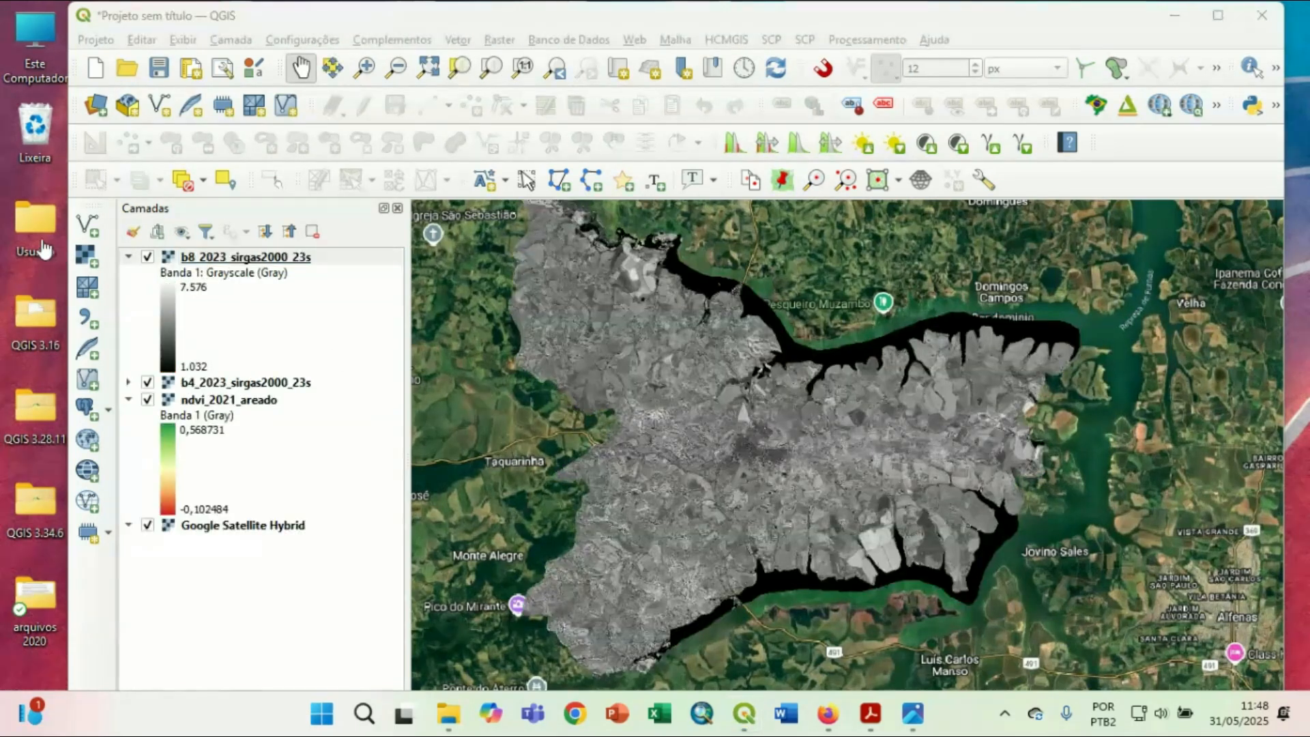
Hide the Google Satellite Hybrid layer and expand the legend of the b4_2023_sirgas2000_23s layer.
click(147, 526)
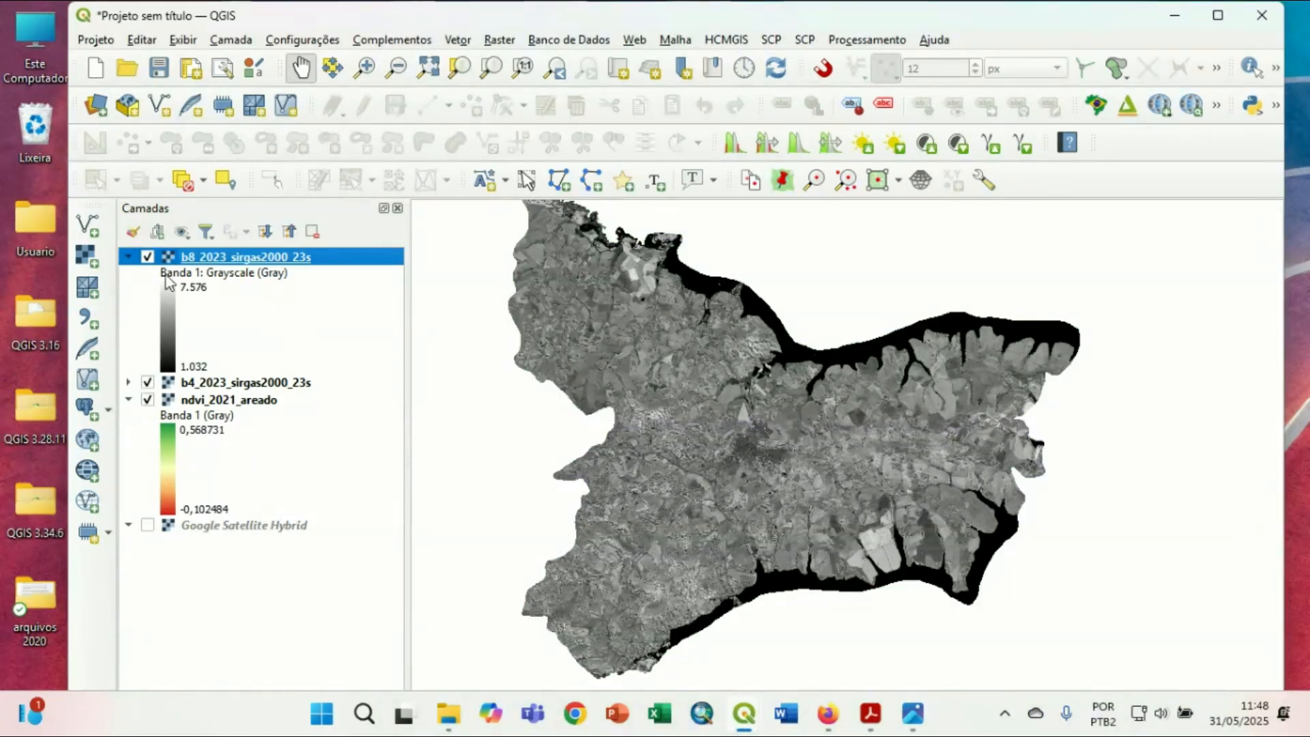
click(129, 381)
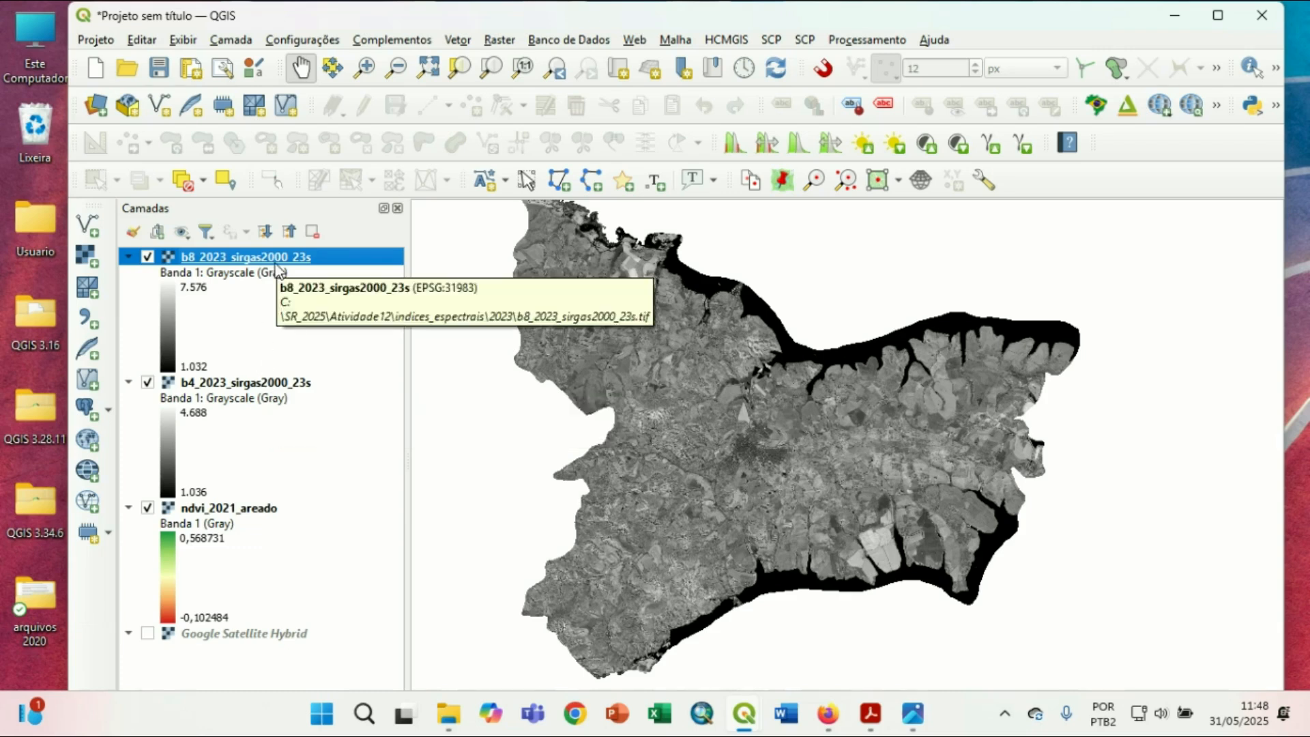
Start the raster calculator expression with the NDVI numerator ( "b8_2023_sirgas2000_23s@1" - "b4_2023_sirgas2000_23s@1" ).
click(500, 39)
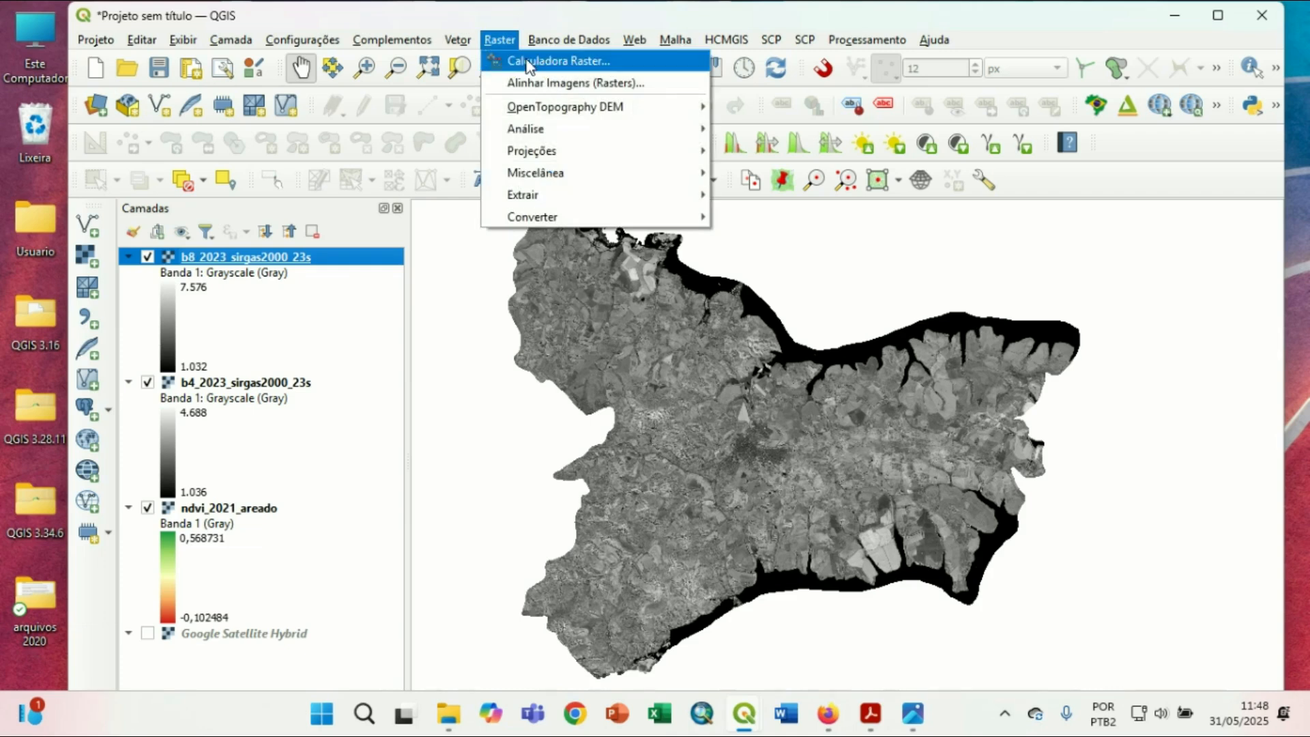
click(529, 58)
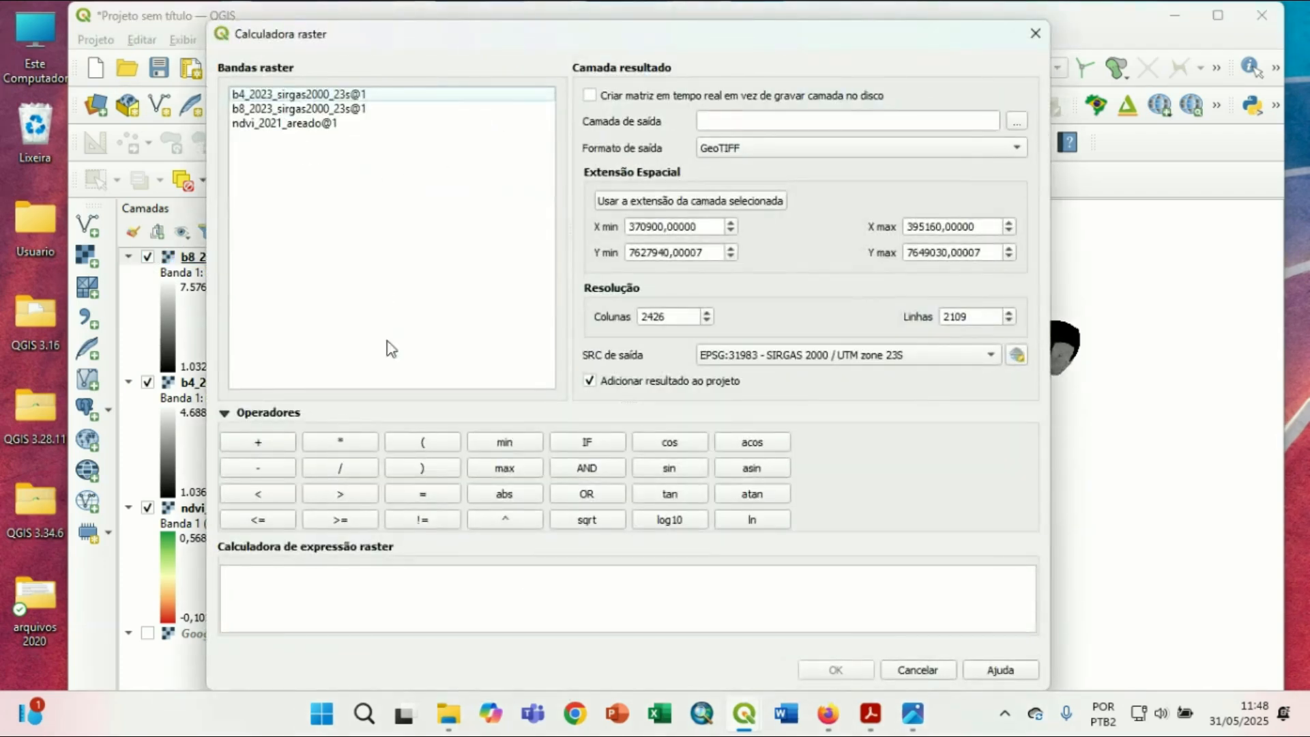
click(423, 449)
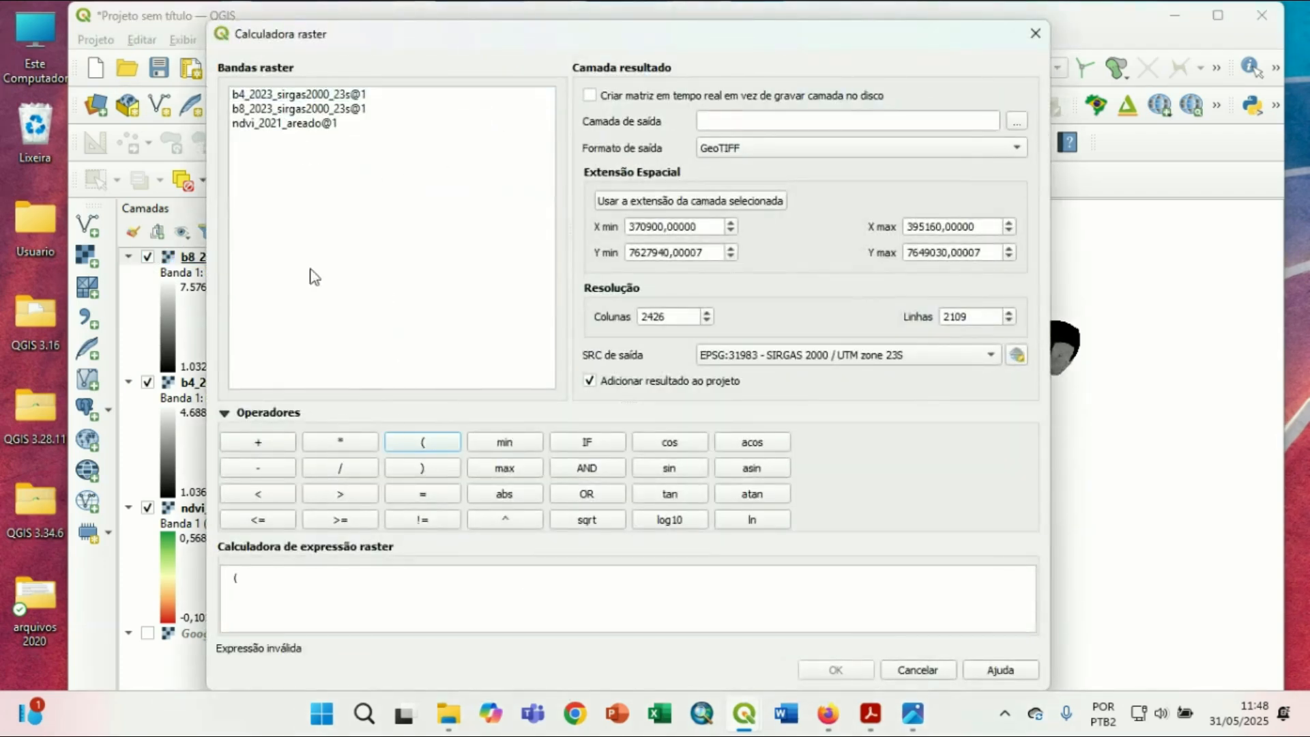
click(277, 113)
double_click(278, 113)
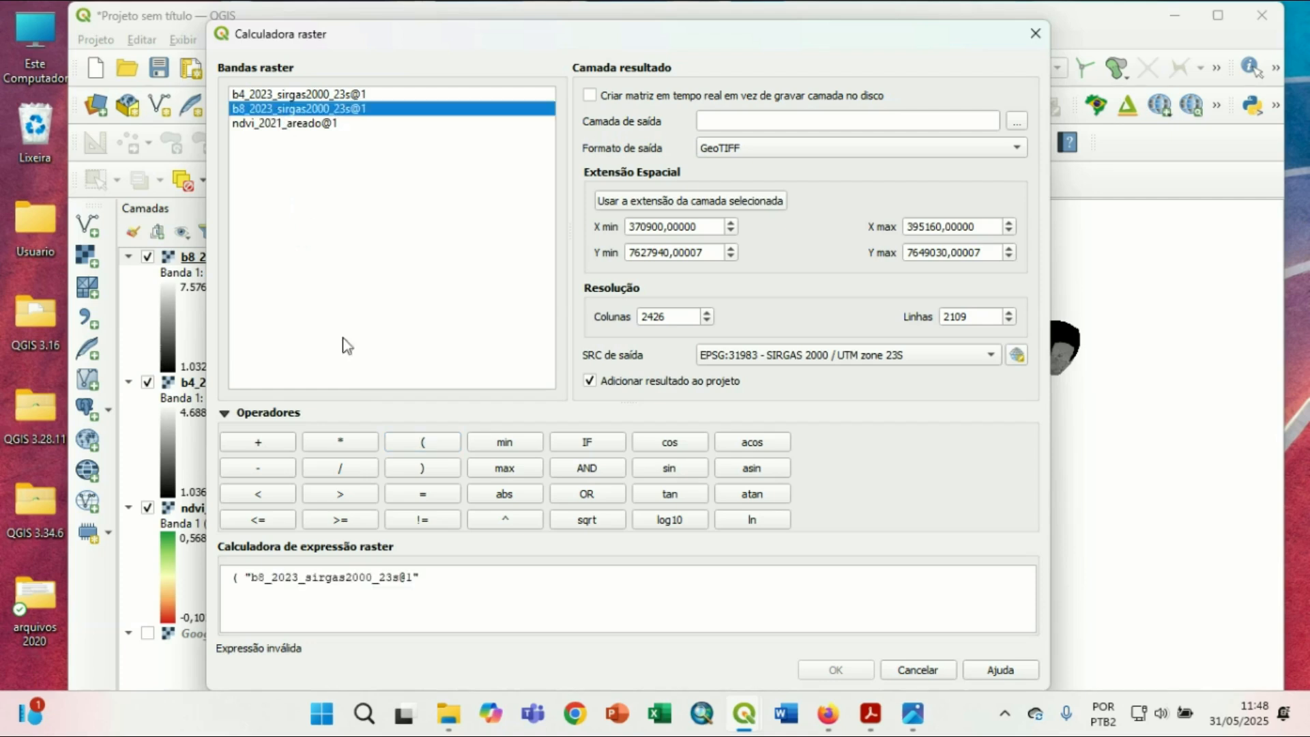
click(284, 469)
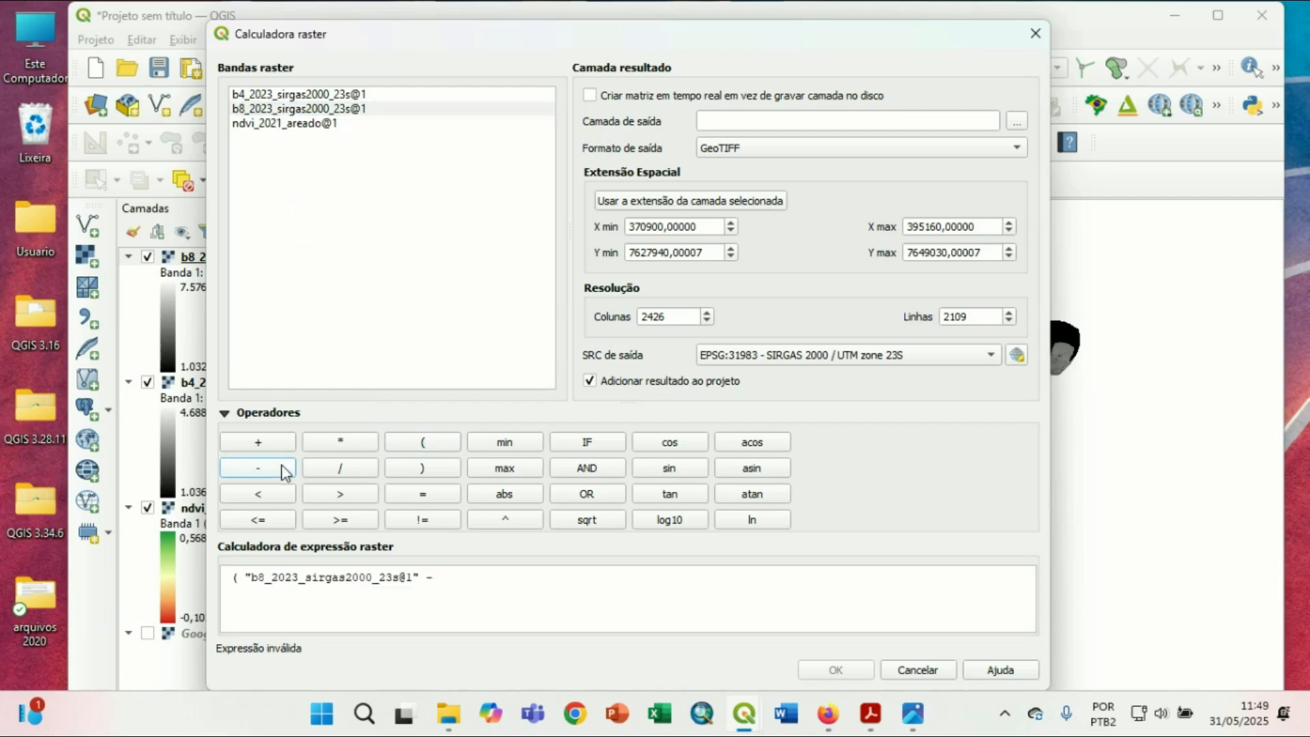
double_click(318, 95)
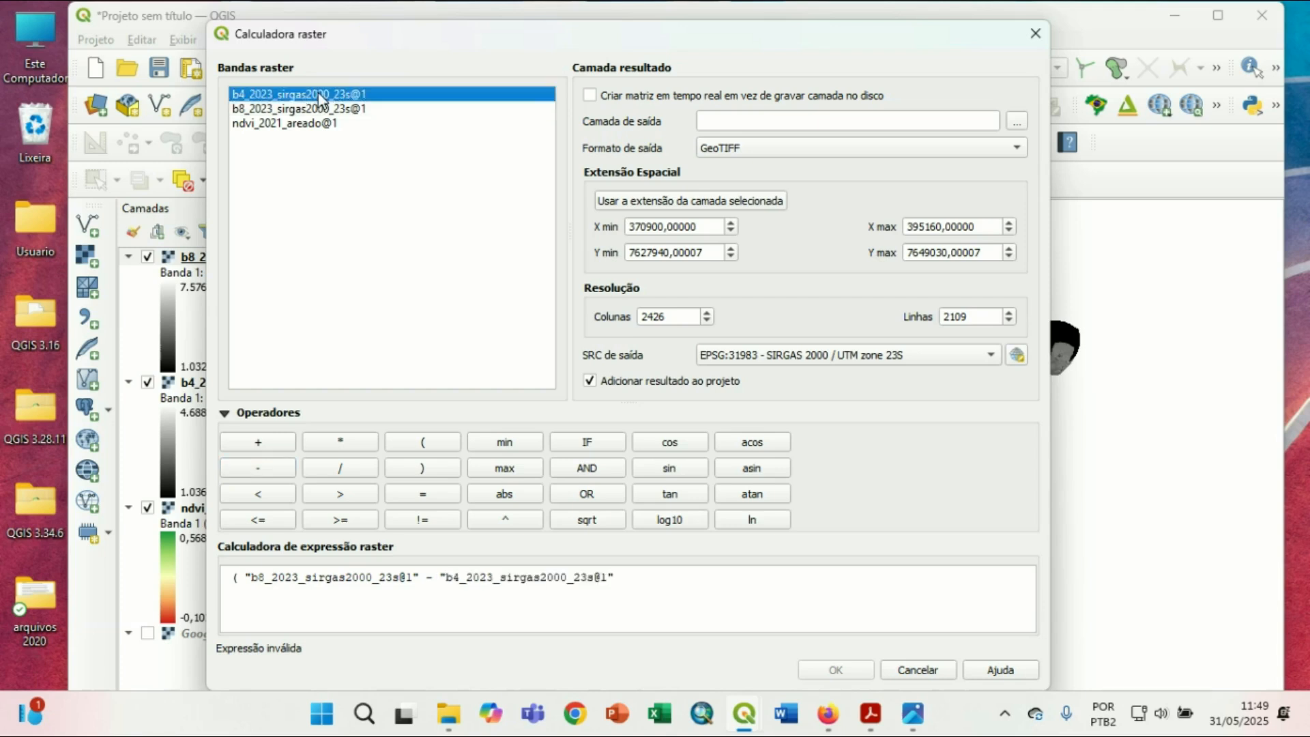
click(428, 472)
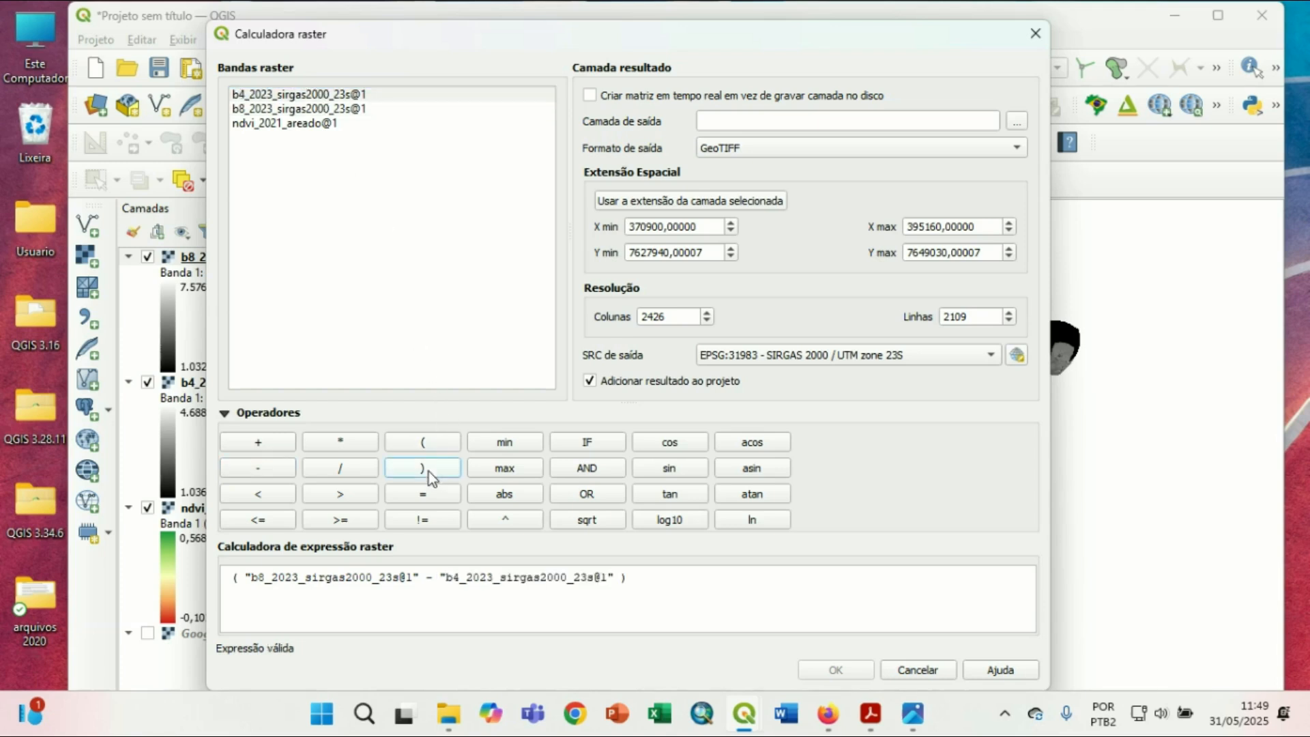
Complete the NDVI expression by dividing by ( "b8_2023_sirgas2000_23s@1" + "b4_2023_sirgas2000_23s@1" ).
click(342, 472)
double_click(282, 110)
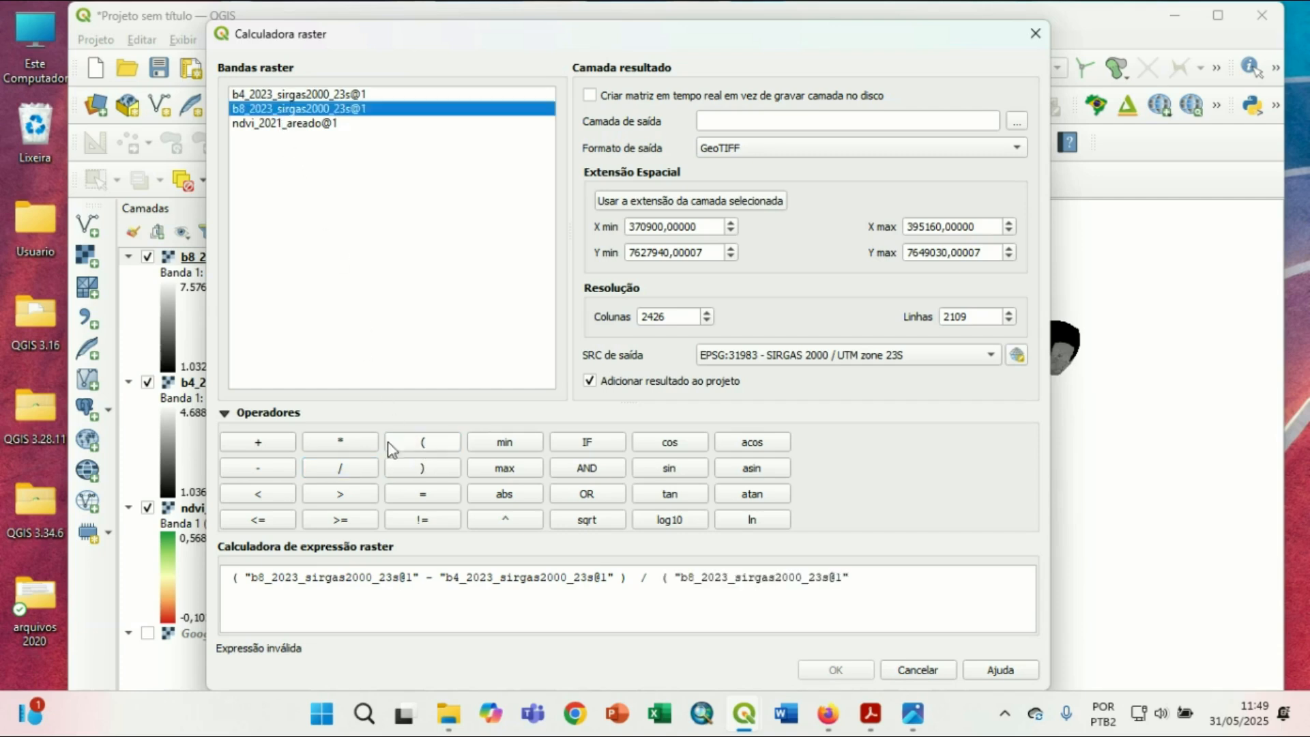
click(256, 445)
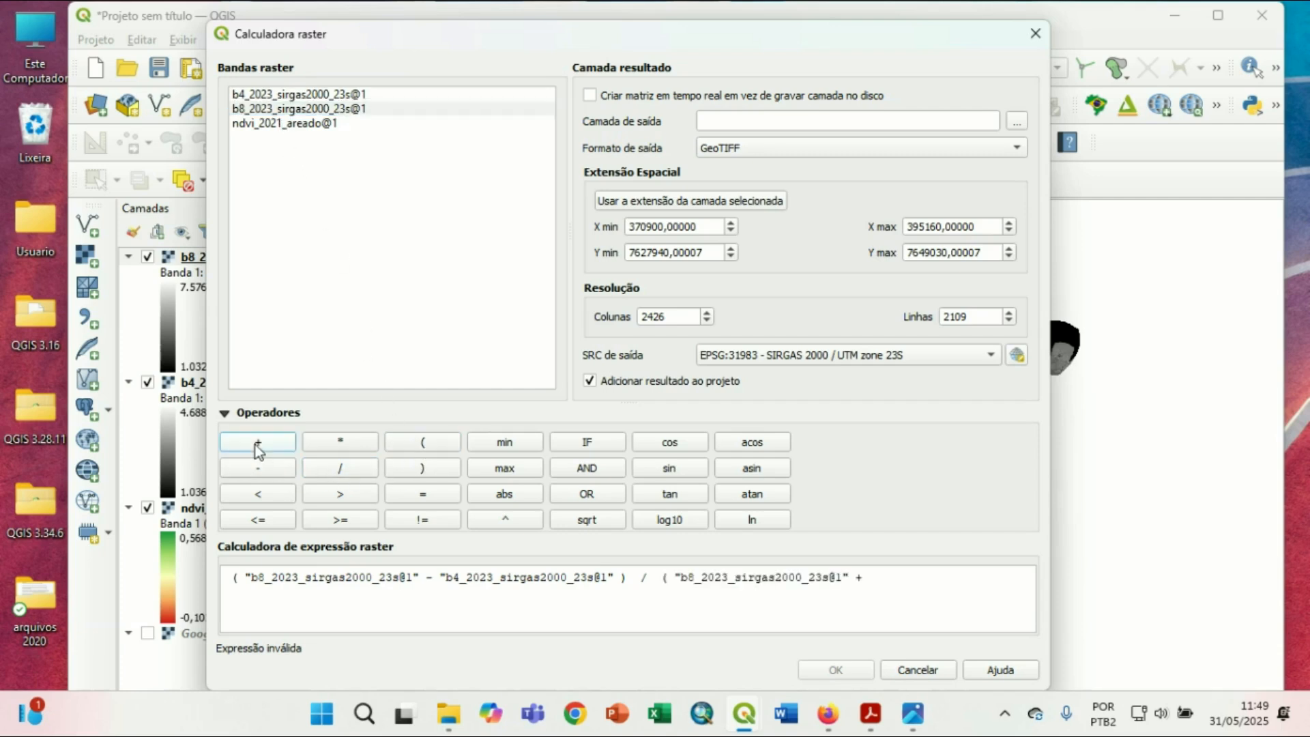
double_click(295, 96)
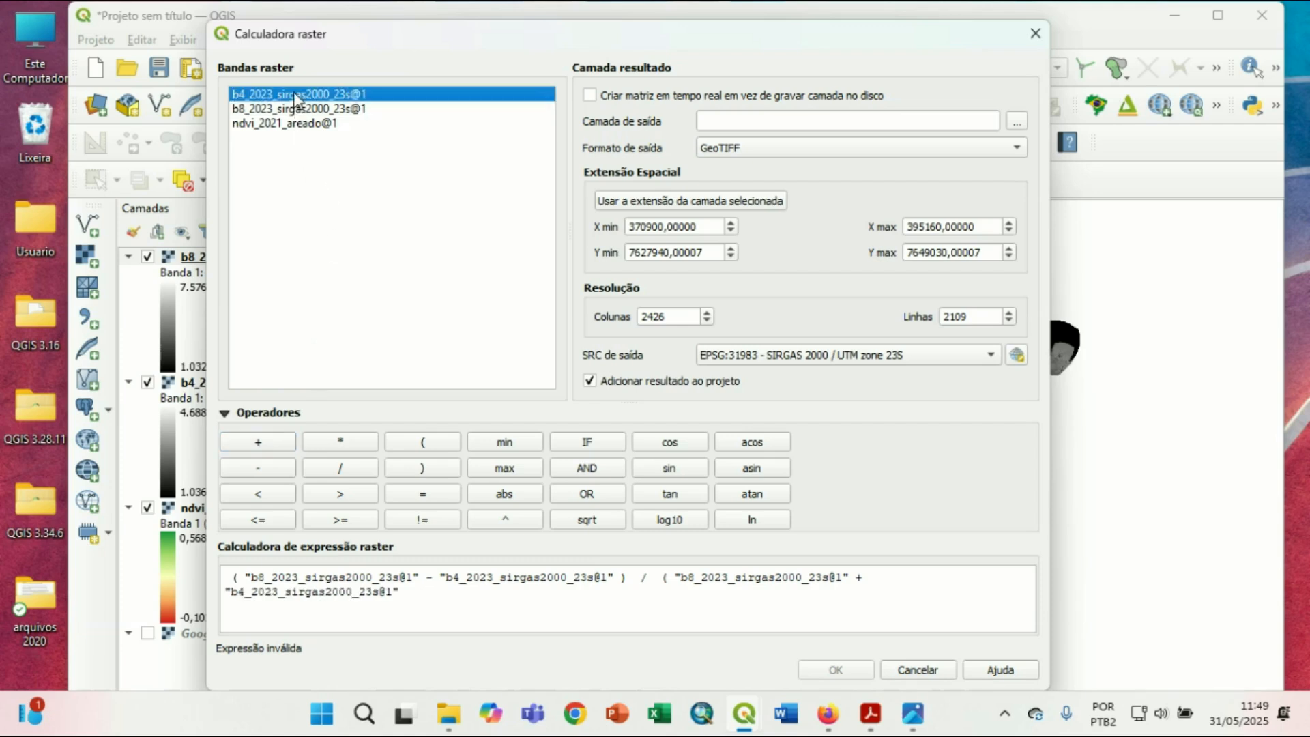
click(428, 469)
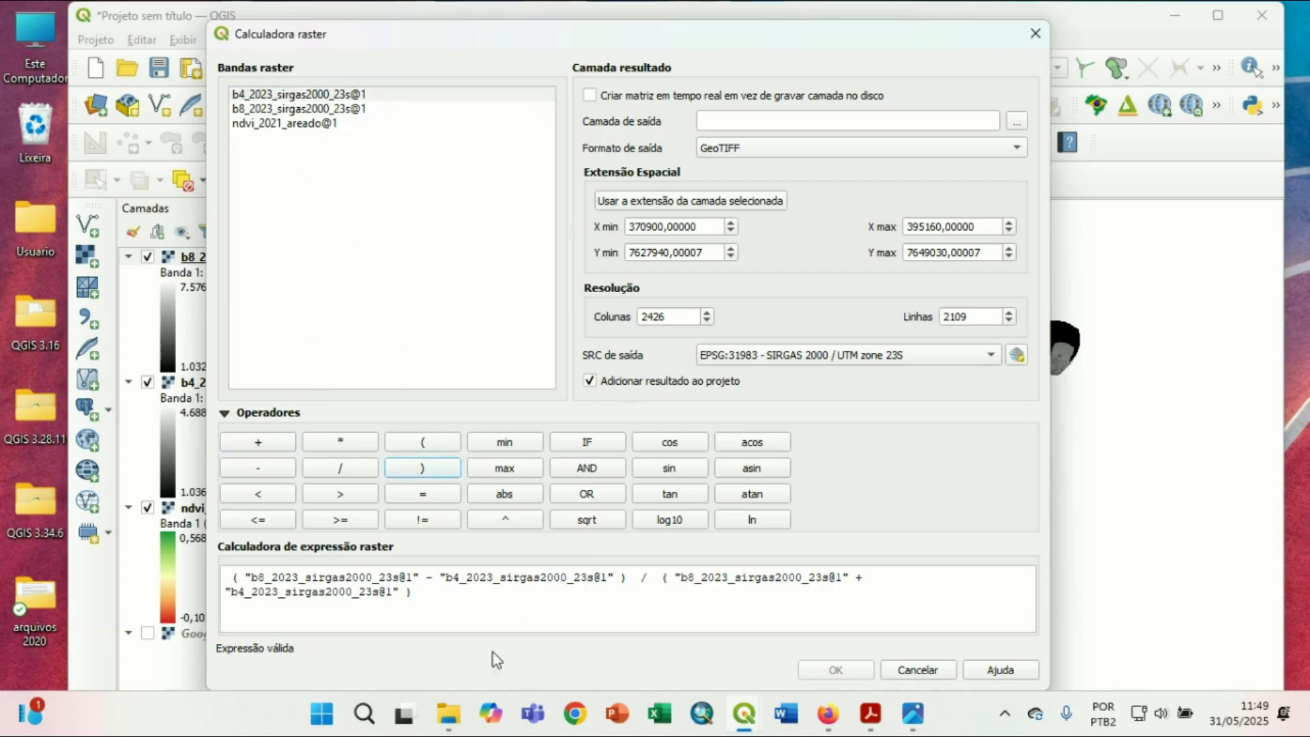
Set the output layer to ndvi_2023_areado in the indices_espectrais\2023 folder and run the raster calculation.
click(1018, 121)
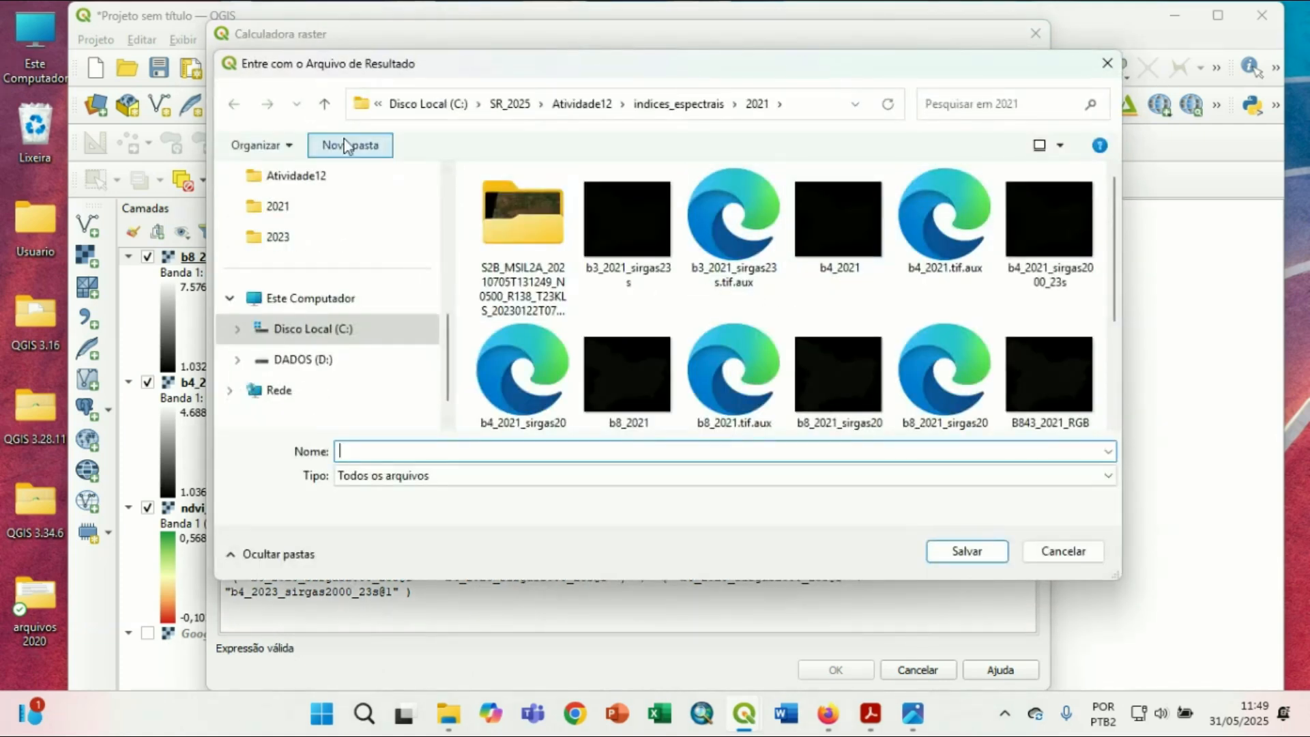
click(324, 103)
double_click(516, 232)
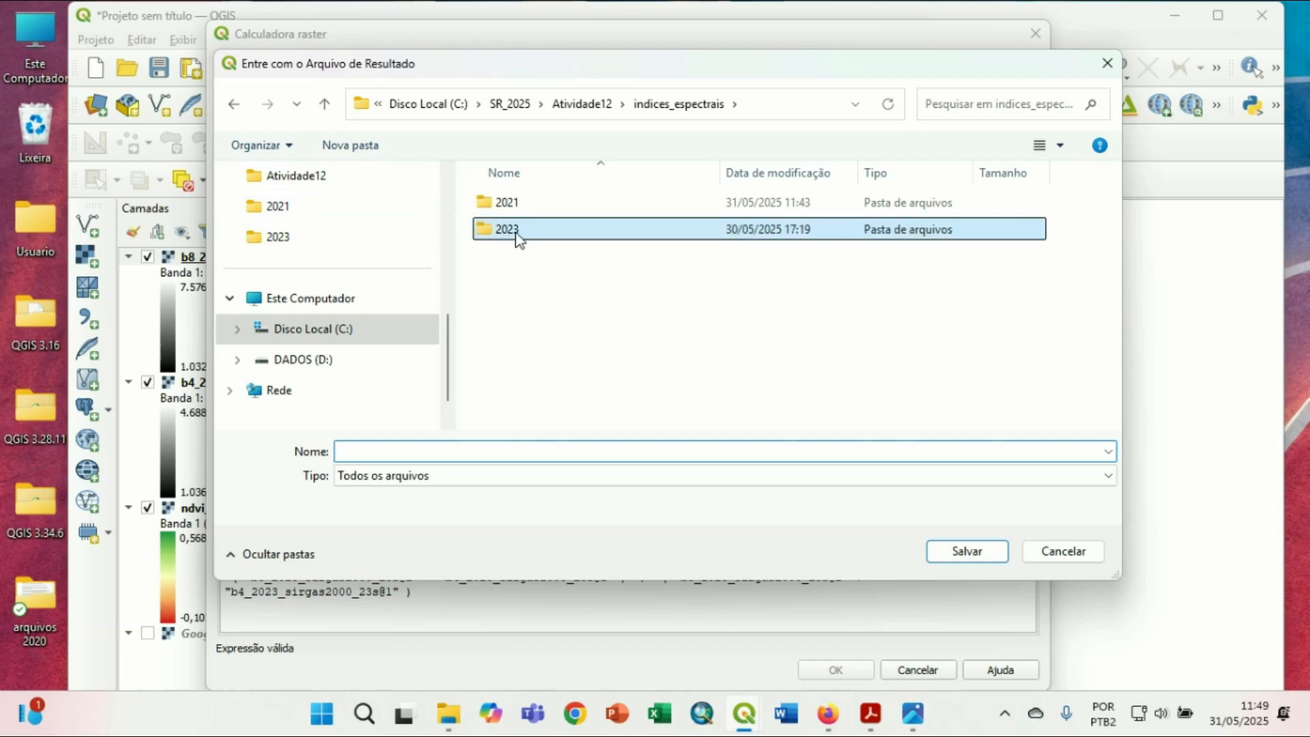
click(784, 482)
text(ndvi_)
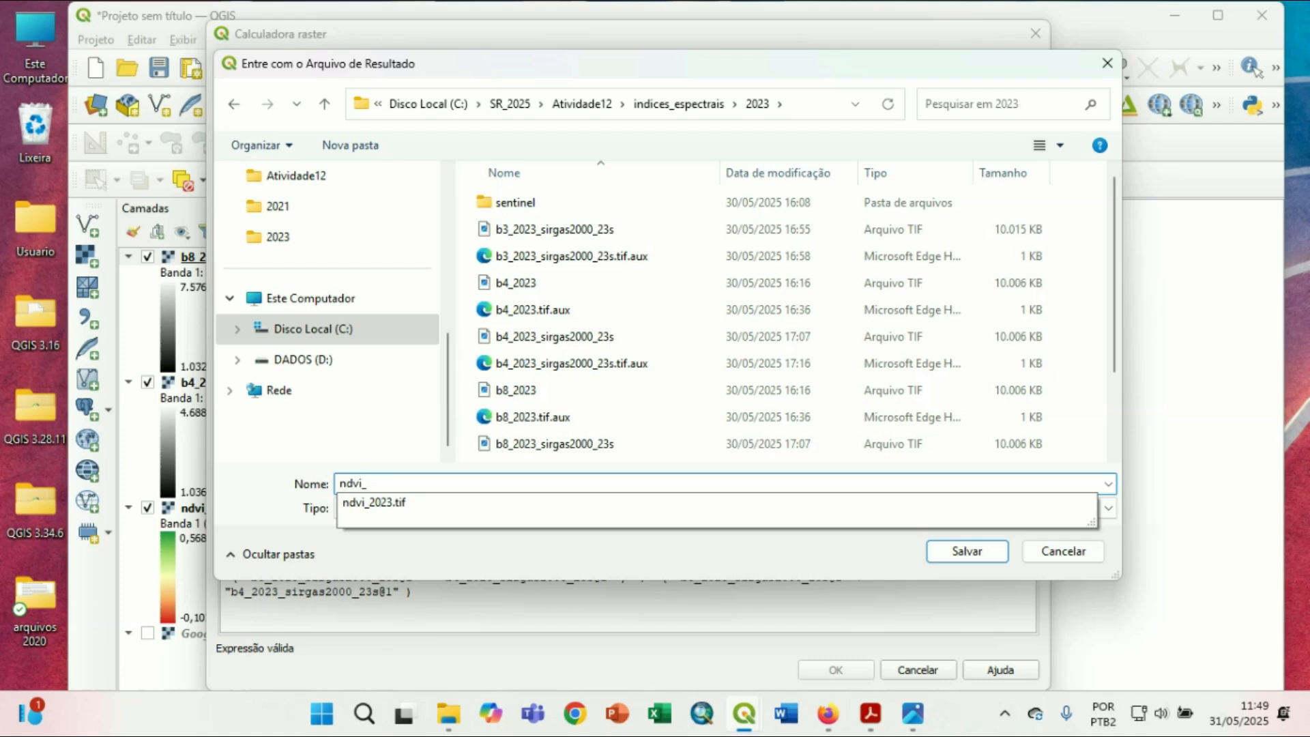
text(2023_areado)
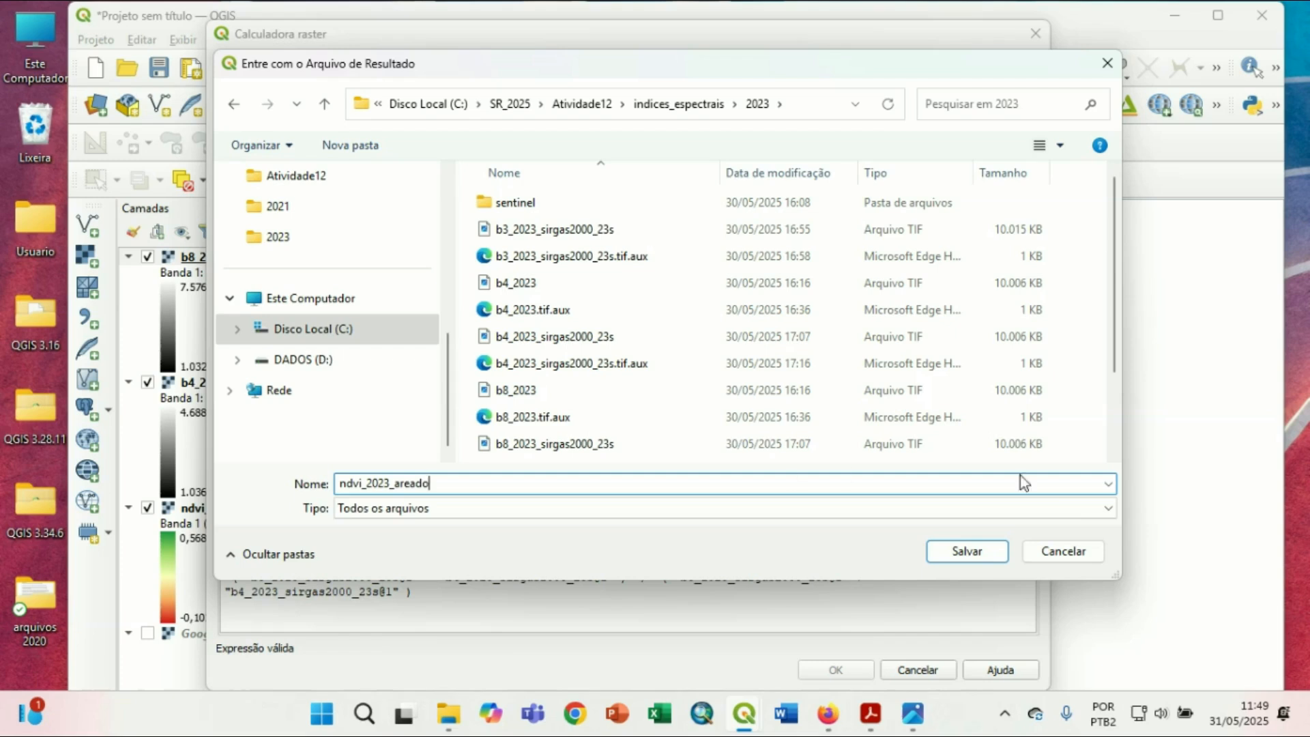
click(979, 555)
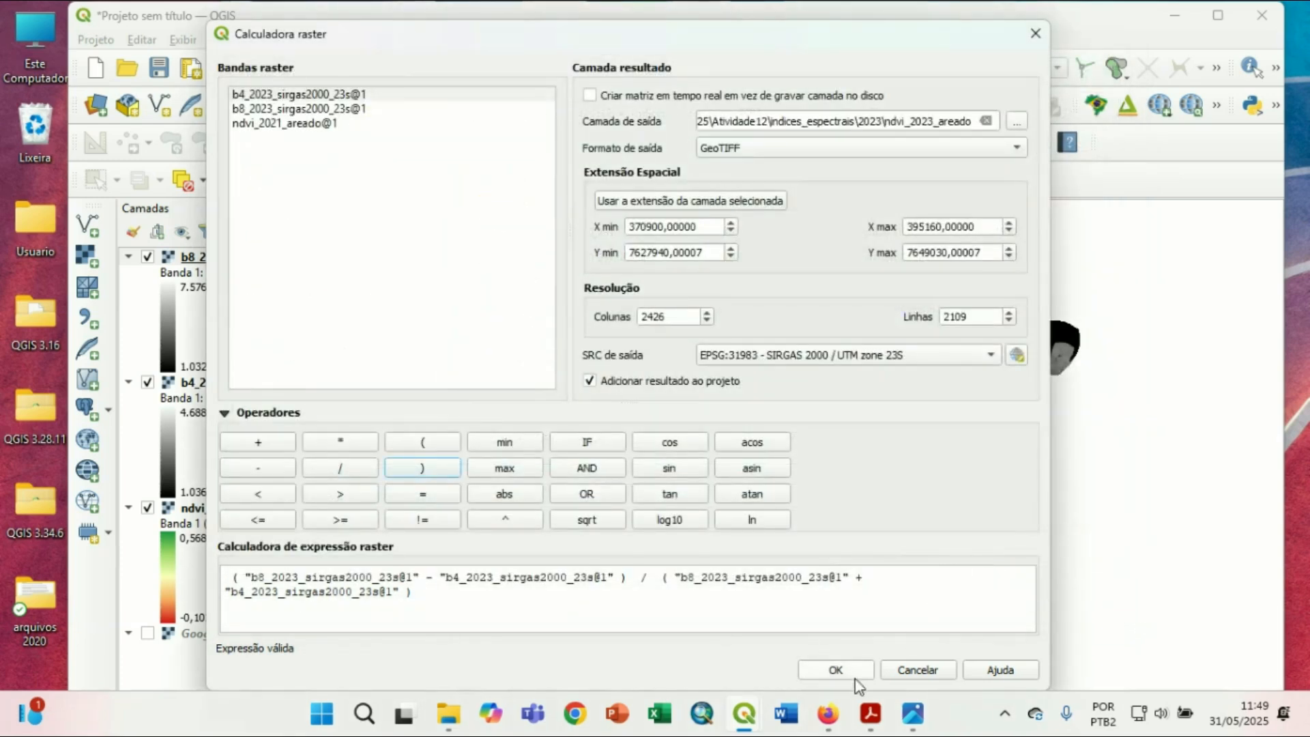
click(836, 670)
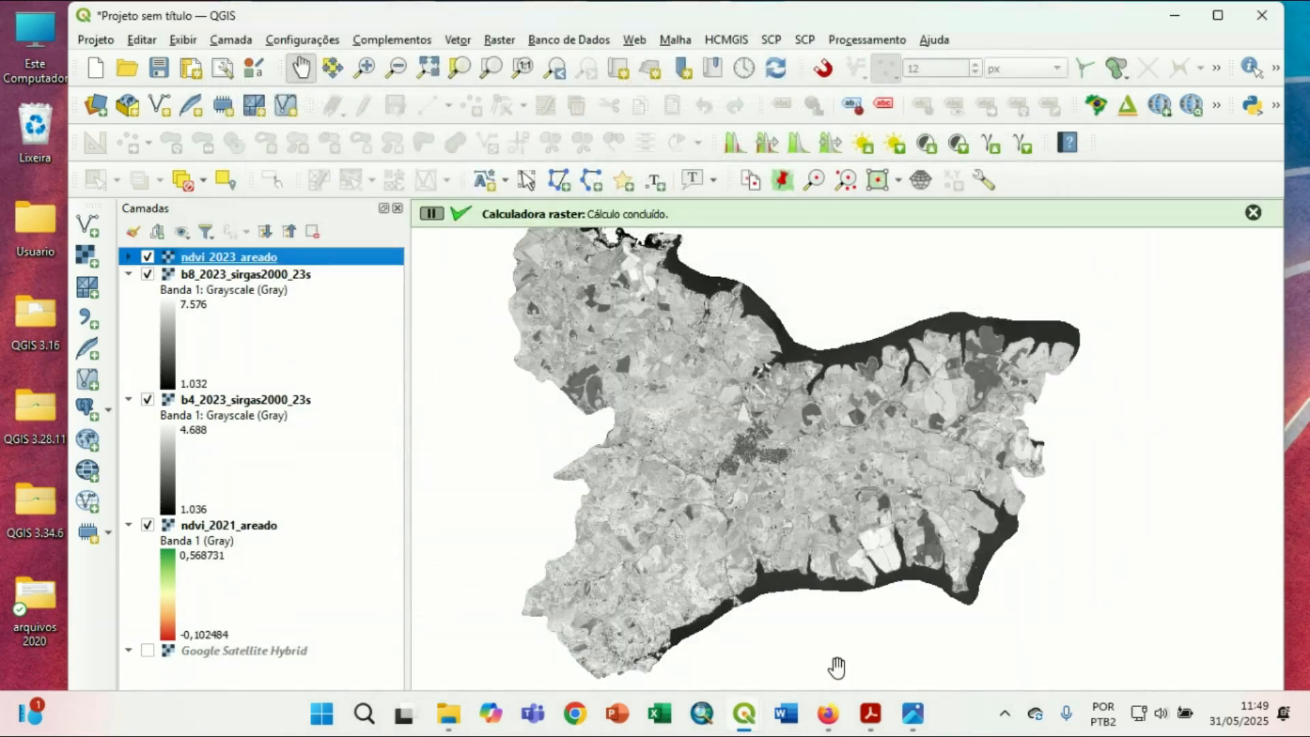
Remove the b8_2023_sirgas2000_23s and b4_2023_sirgas2000_23s layers from the project.
click(244, 278)
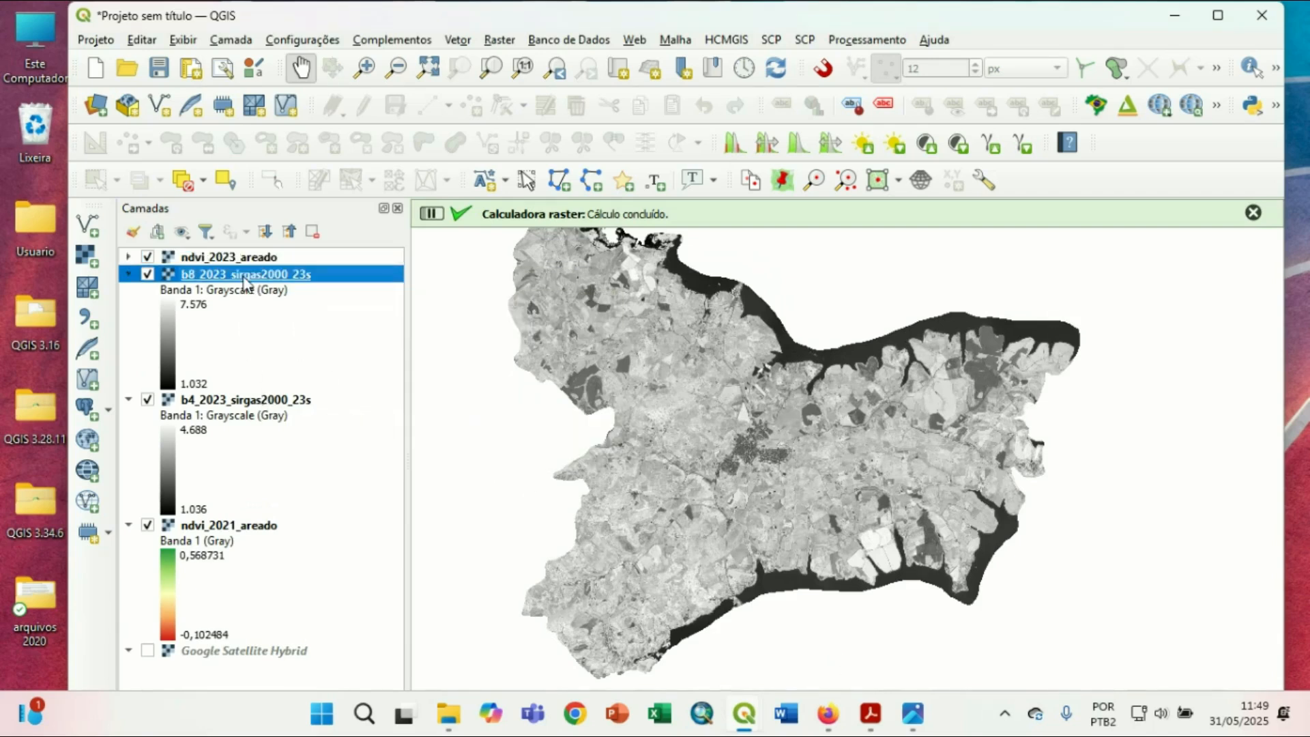
ctrl+click(244, 403)
right_click(244, 406)
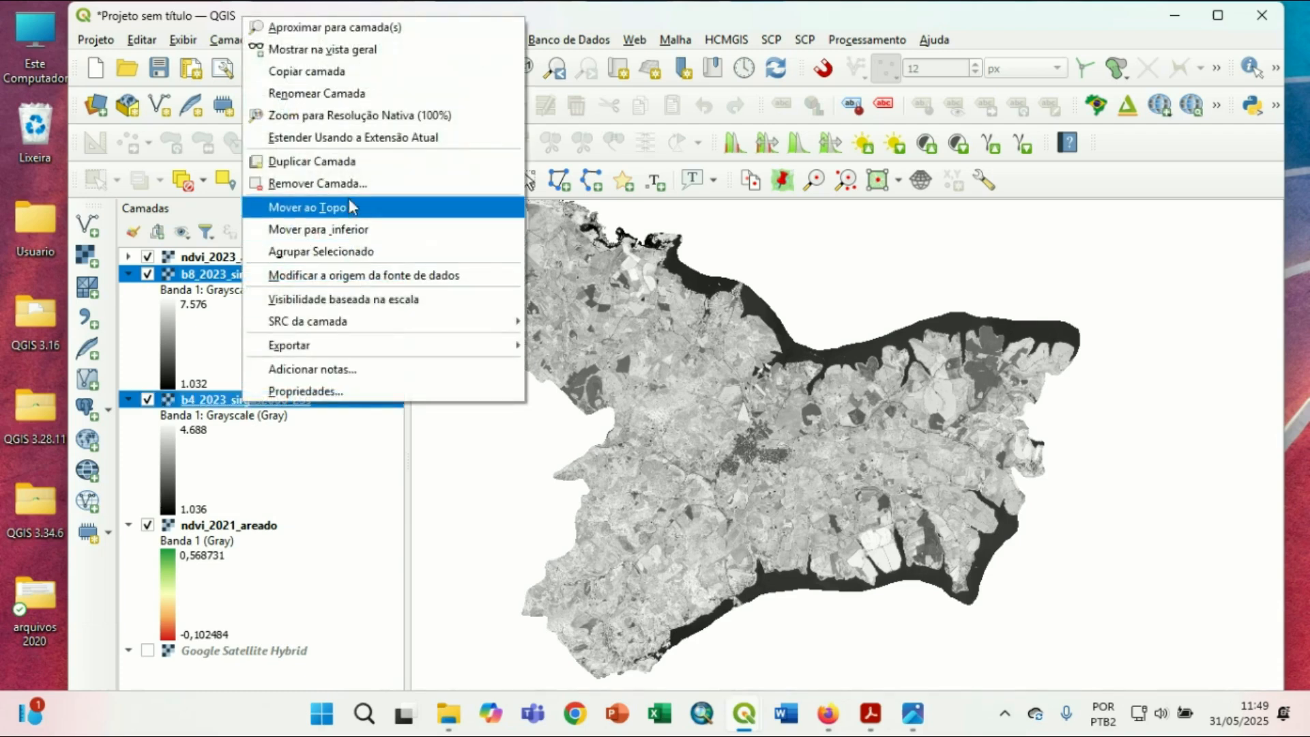
click(349, 184)
click(661, 408)
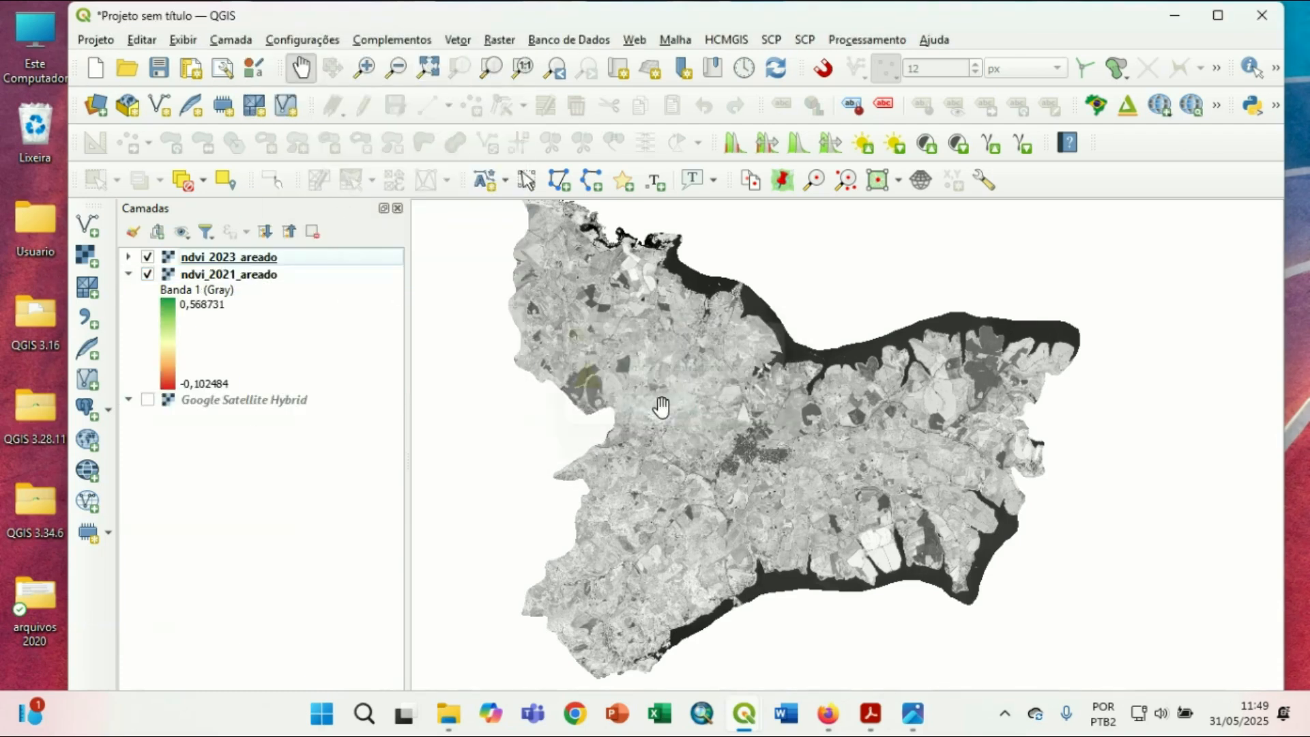
Style the ndvi_2023_areado layer as singleband pseudocolor with the red-to-green colour ramp and Min / max value settings.
right_click(228, 257)
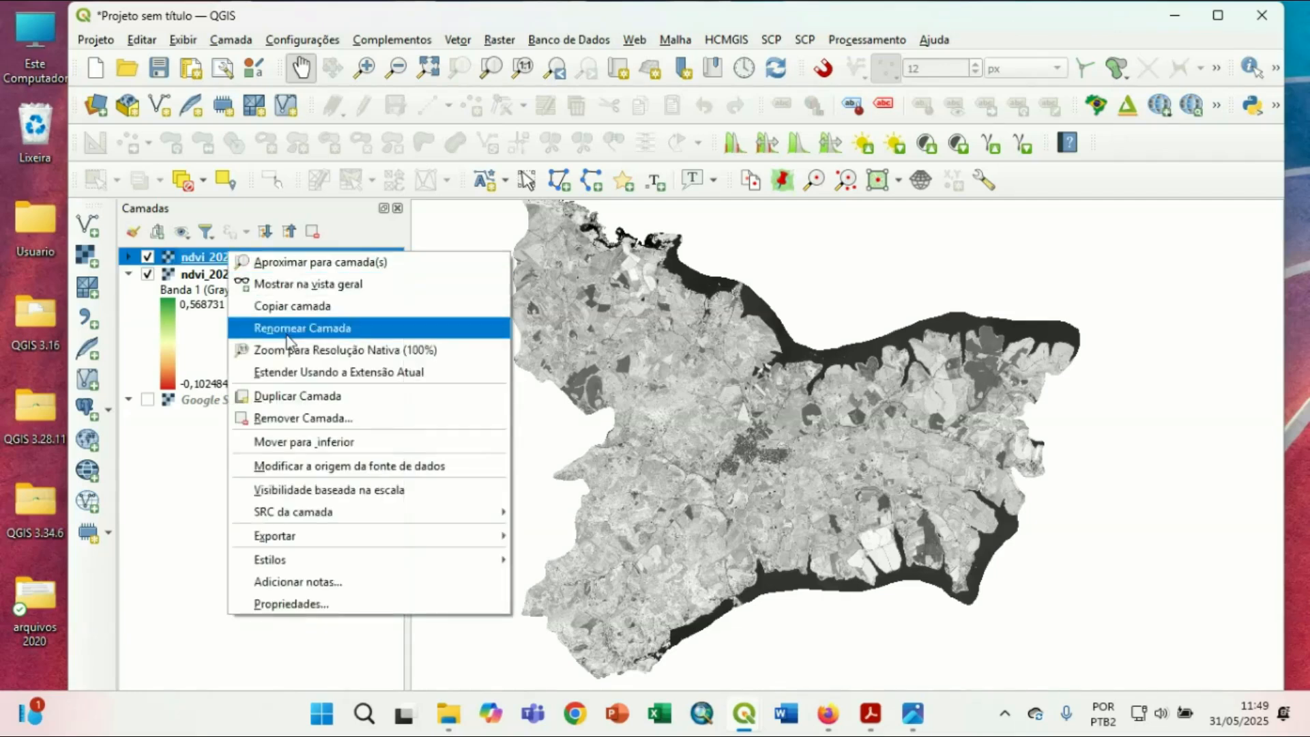
click(348, 604)
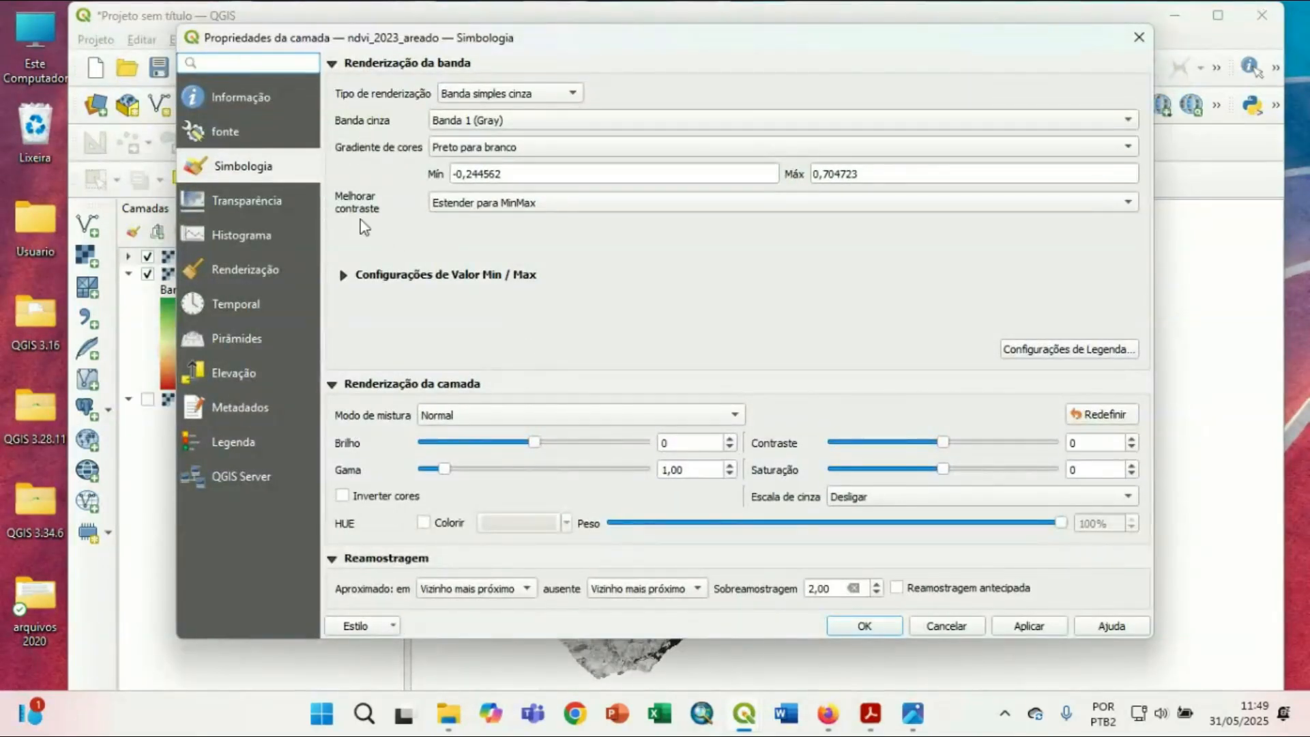
click(549, 93)
click(533, 112)
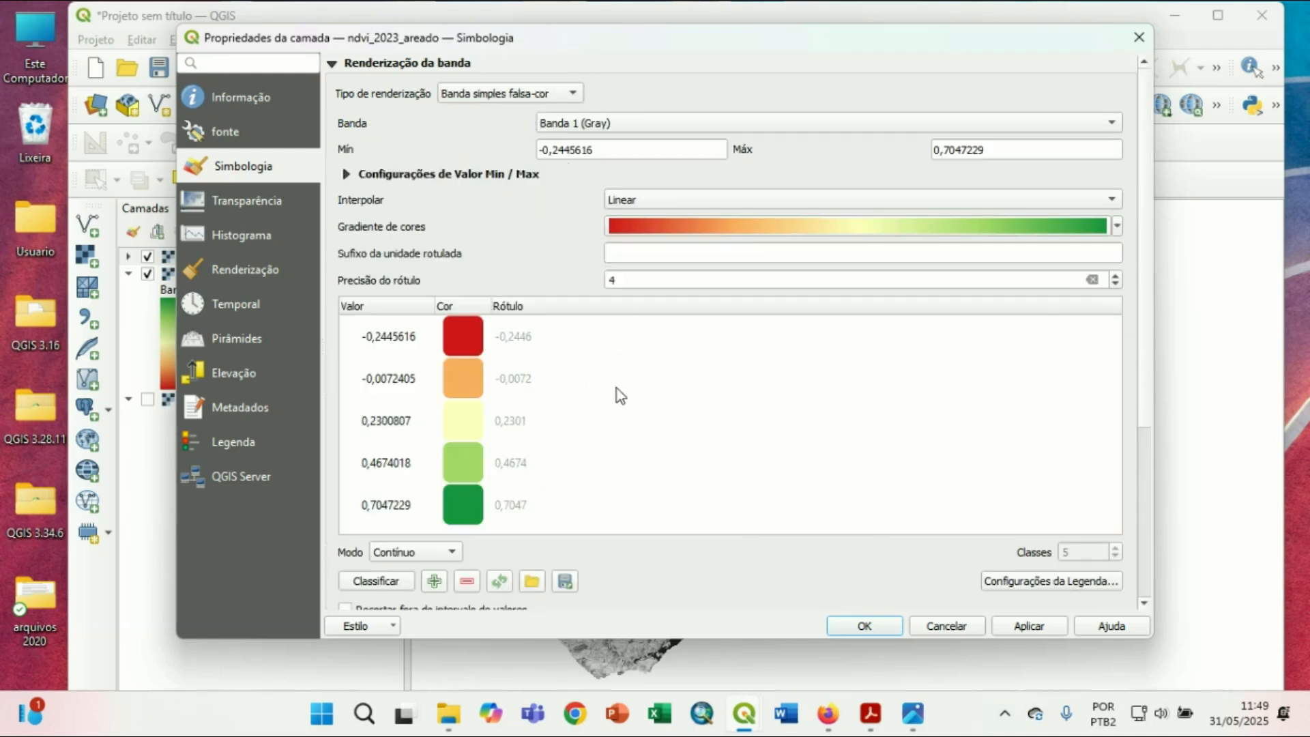
click(347, 174)
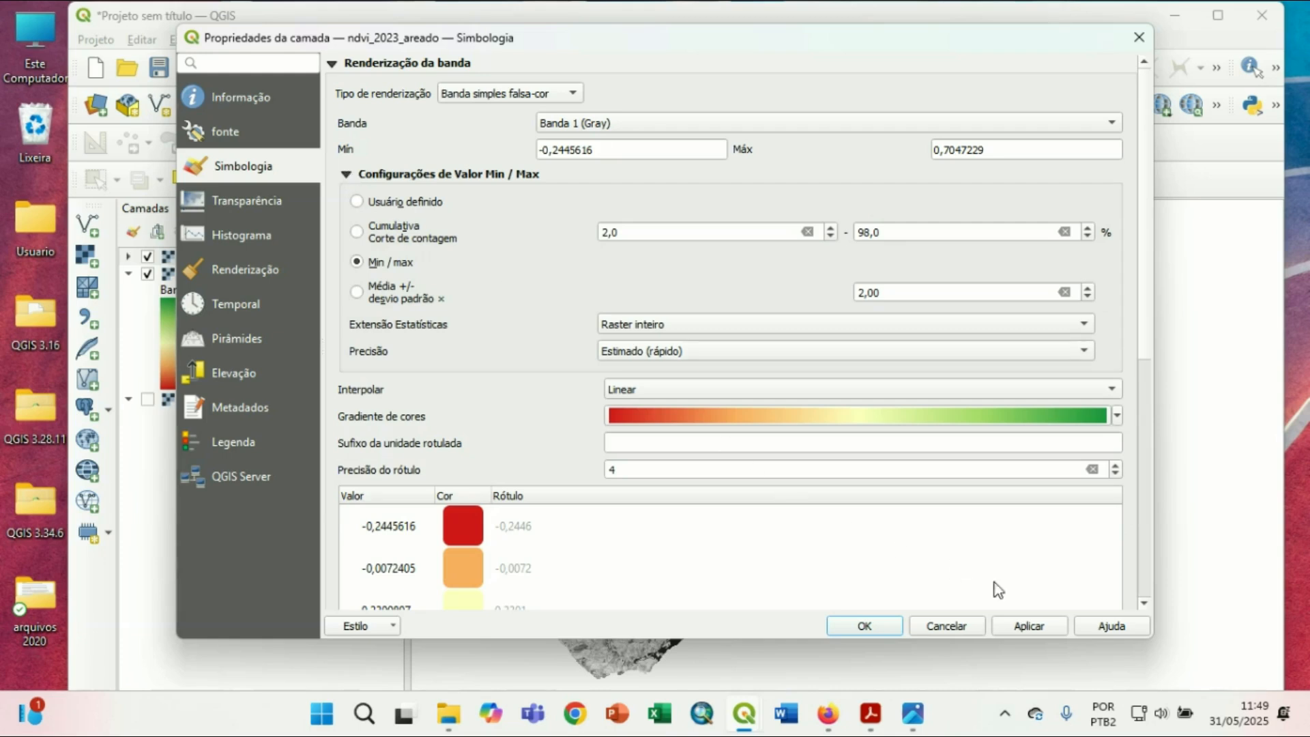
click(1026, 622)
click(888, 629)
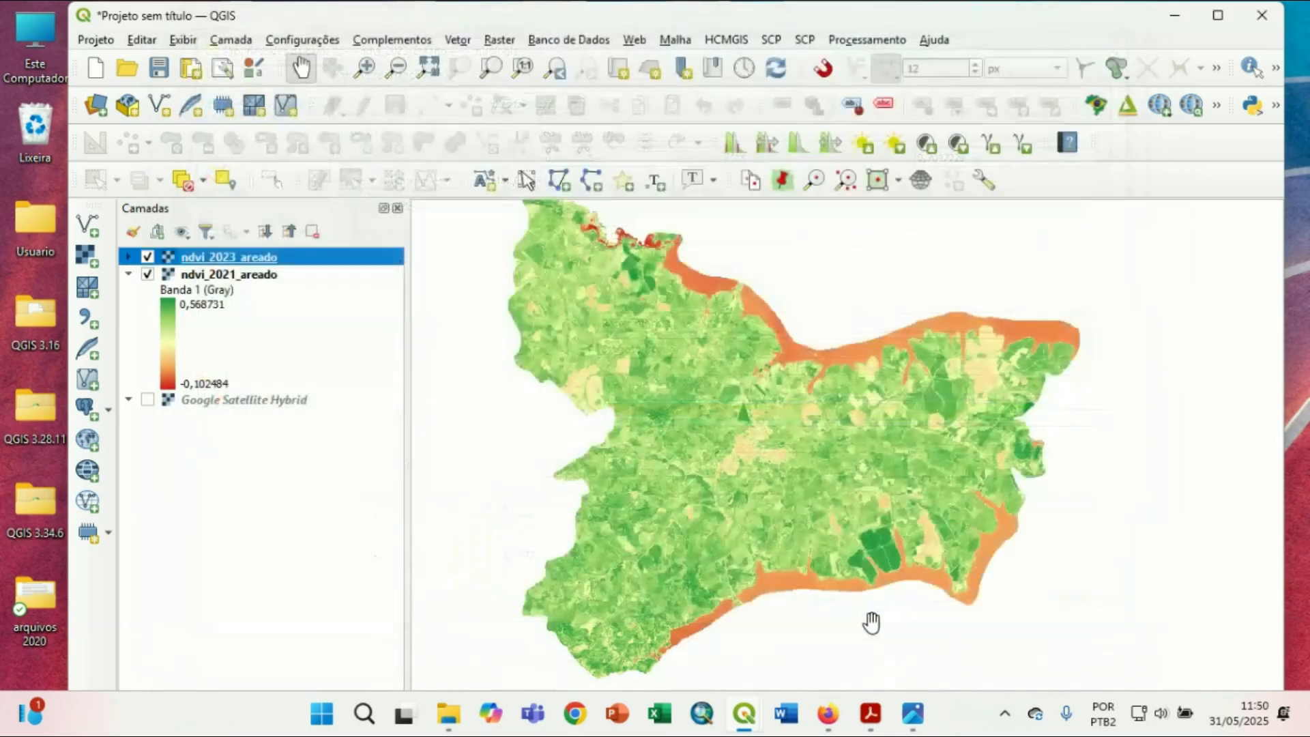
Compare the 2023 and 2021 NDVI of the whole municipality by hiding and reshowing ndvi_2023_areado.
drag(845, 498, 807, 491)
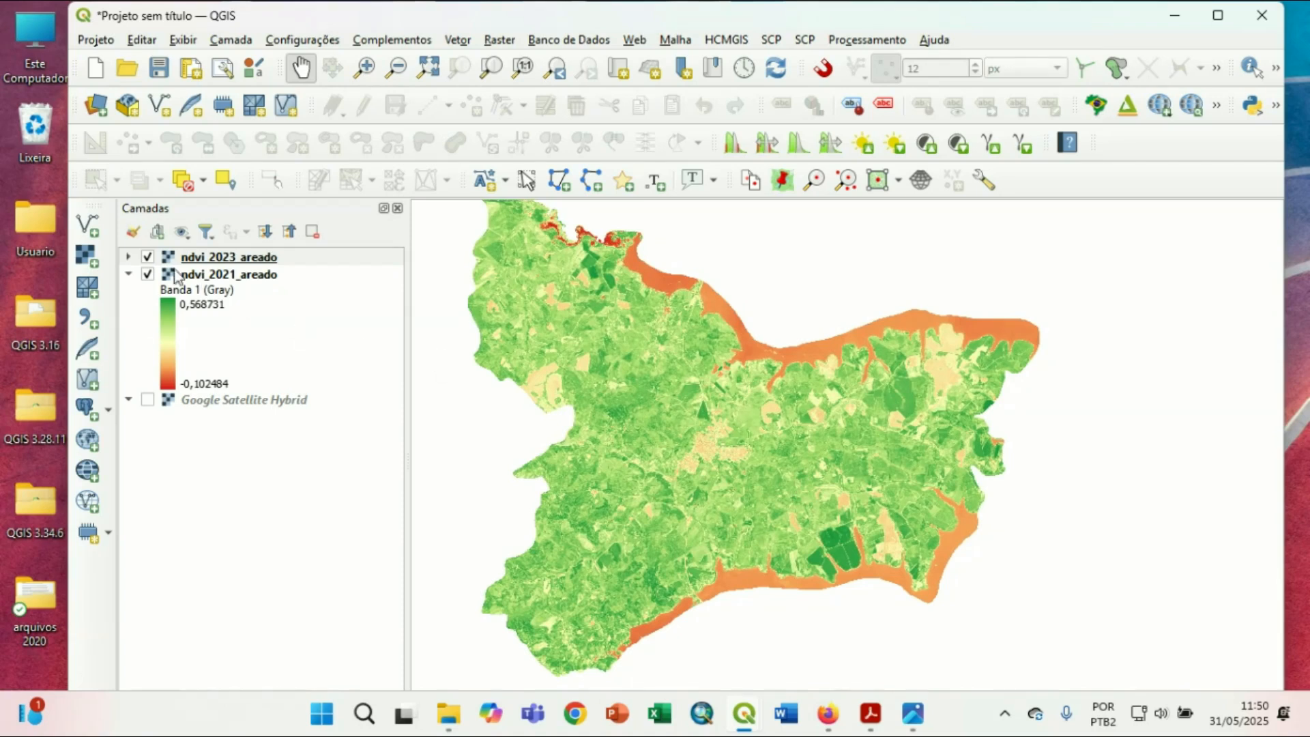
click(148, 258)
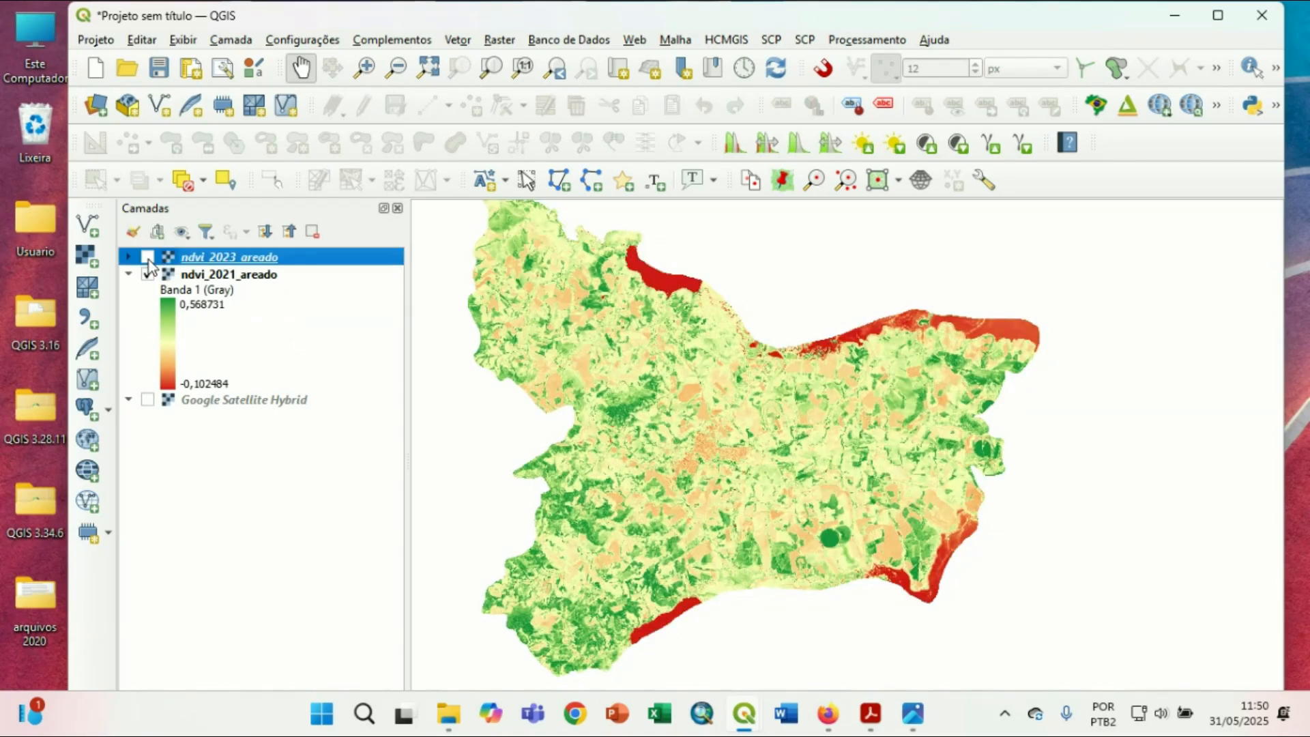
click(148, 257)
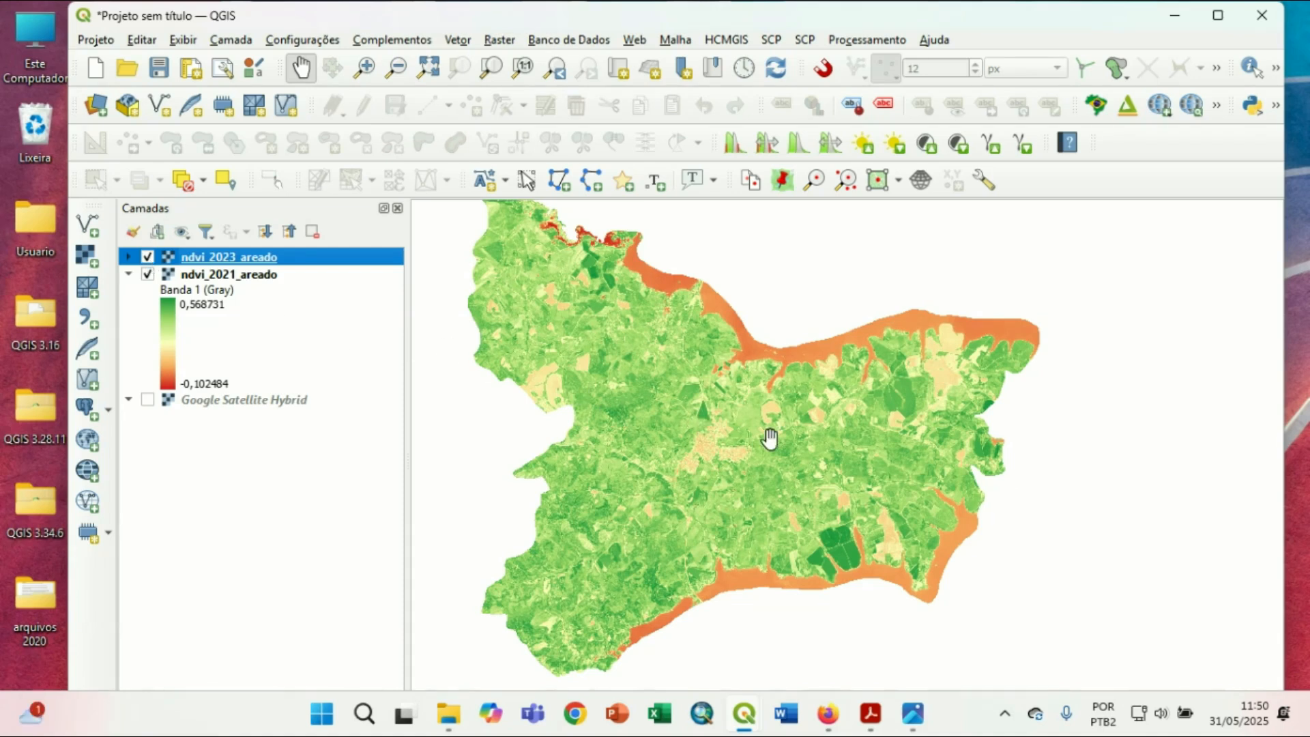
Show Google Satellite Hybrid, hide ndvi_2021_areado, and compare the 2023 NDVI with the imagery around the town of Areado.
scroll(766, 439, up, 2)
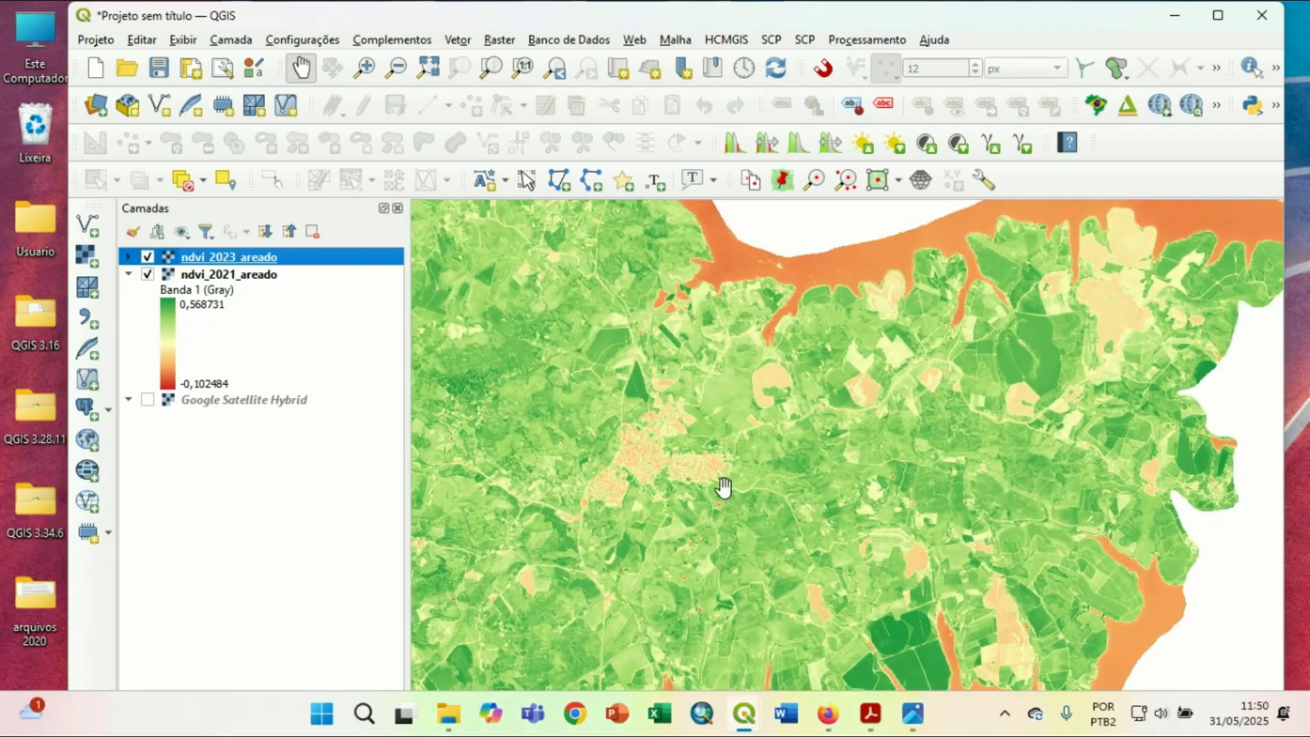
scroll(706, 461, up, 2)
drag(707, 462, 766, 481)
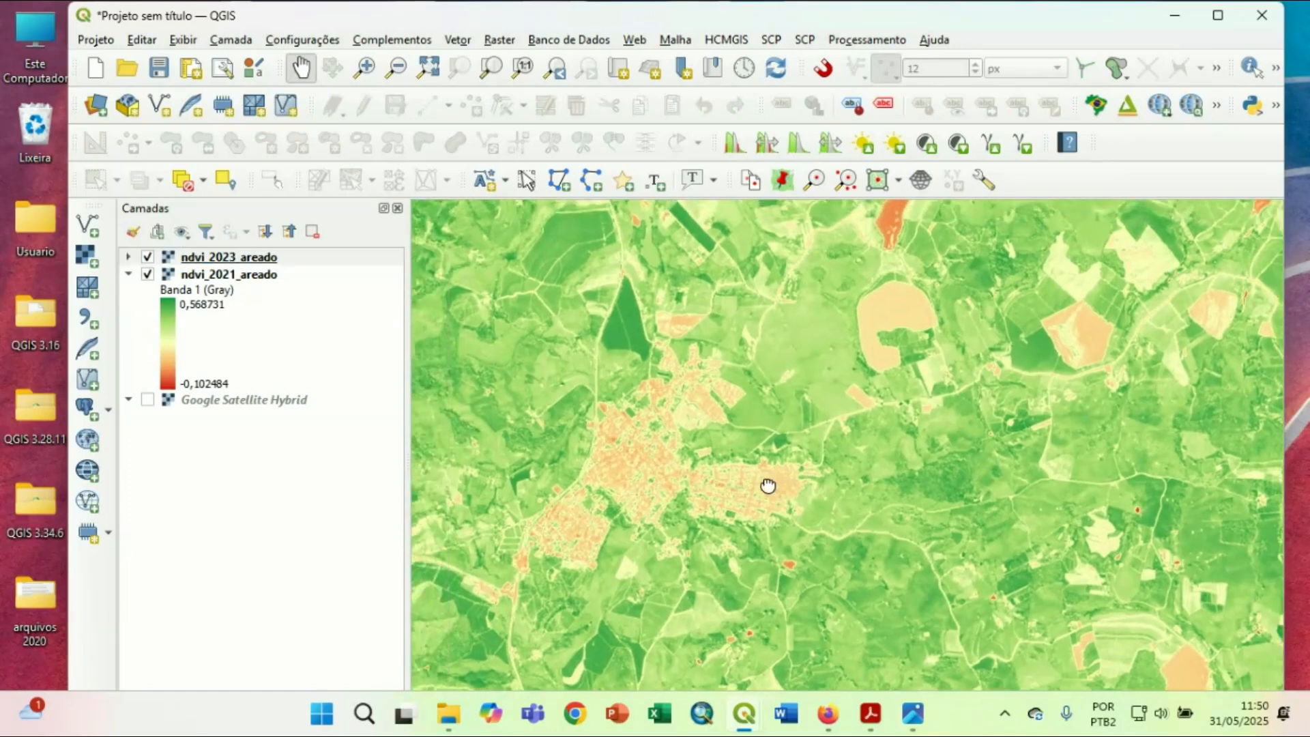
drag(695, 437, 751, 423)
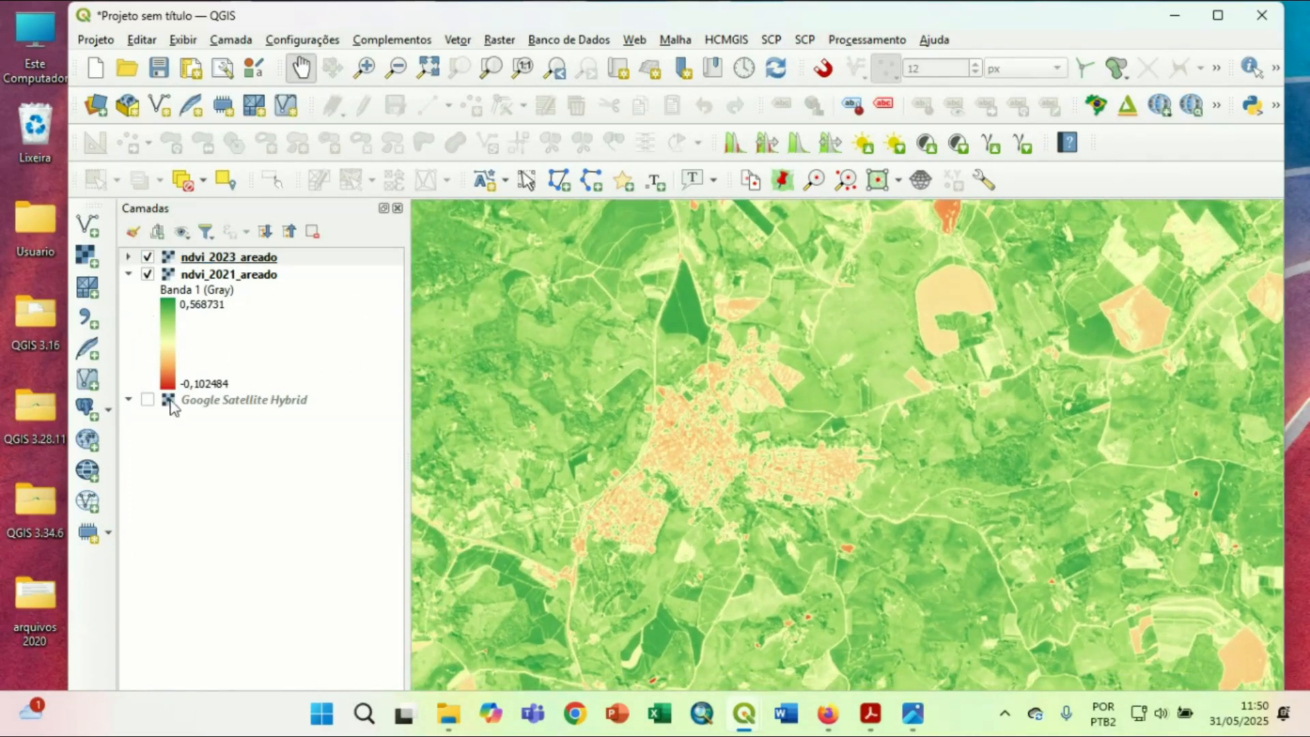
click(148, 400)
click(148, 257)
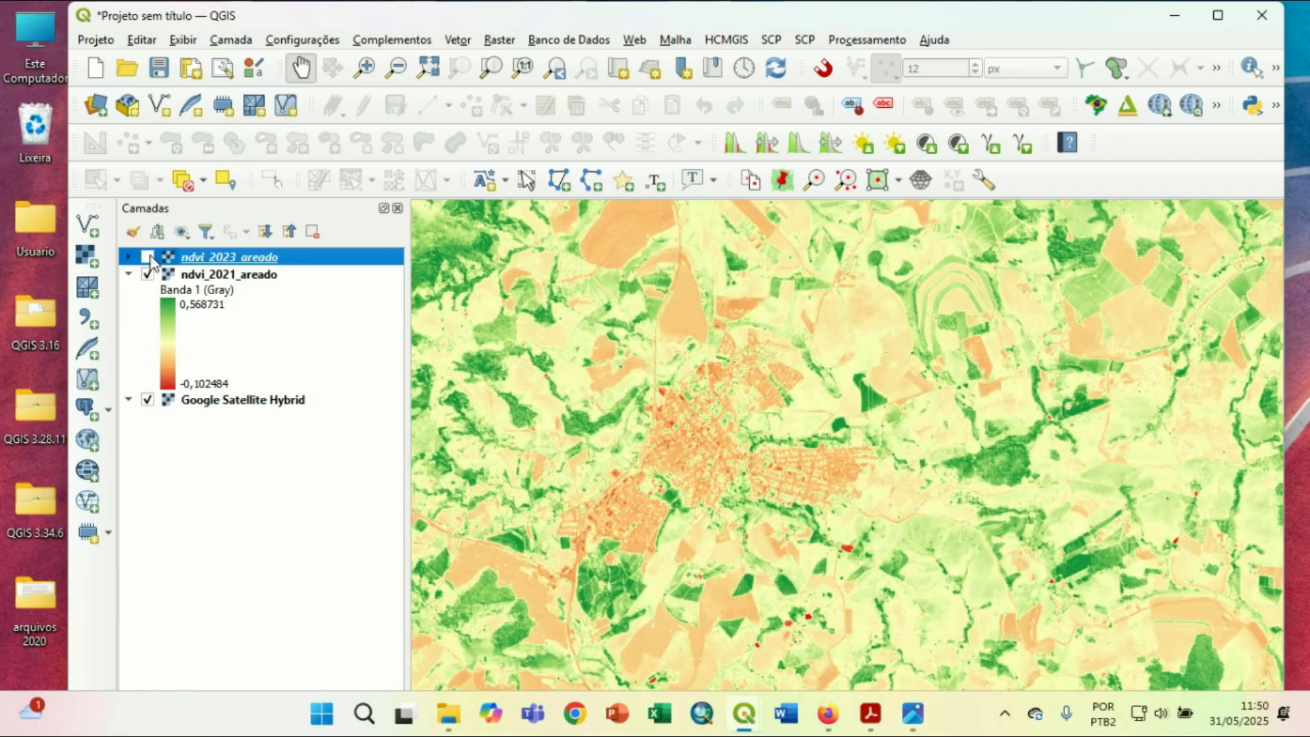
click(147, 274)
click(147, 257)
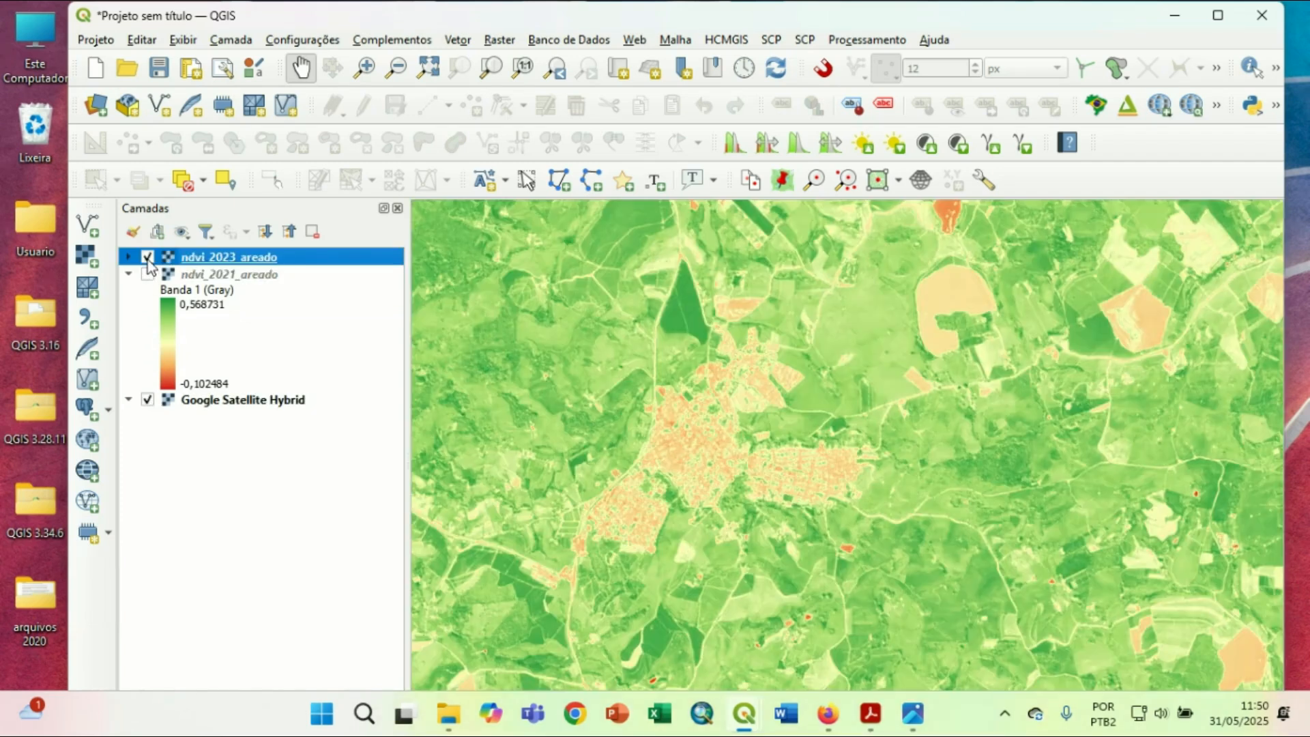
click(148, 257)
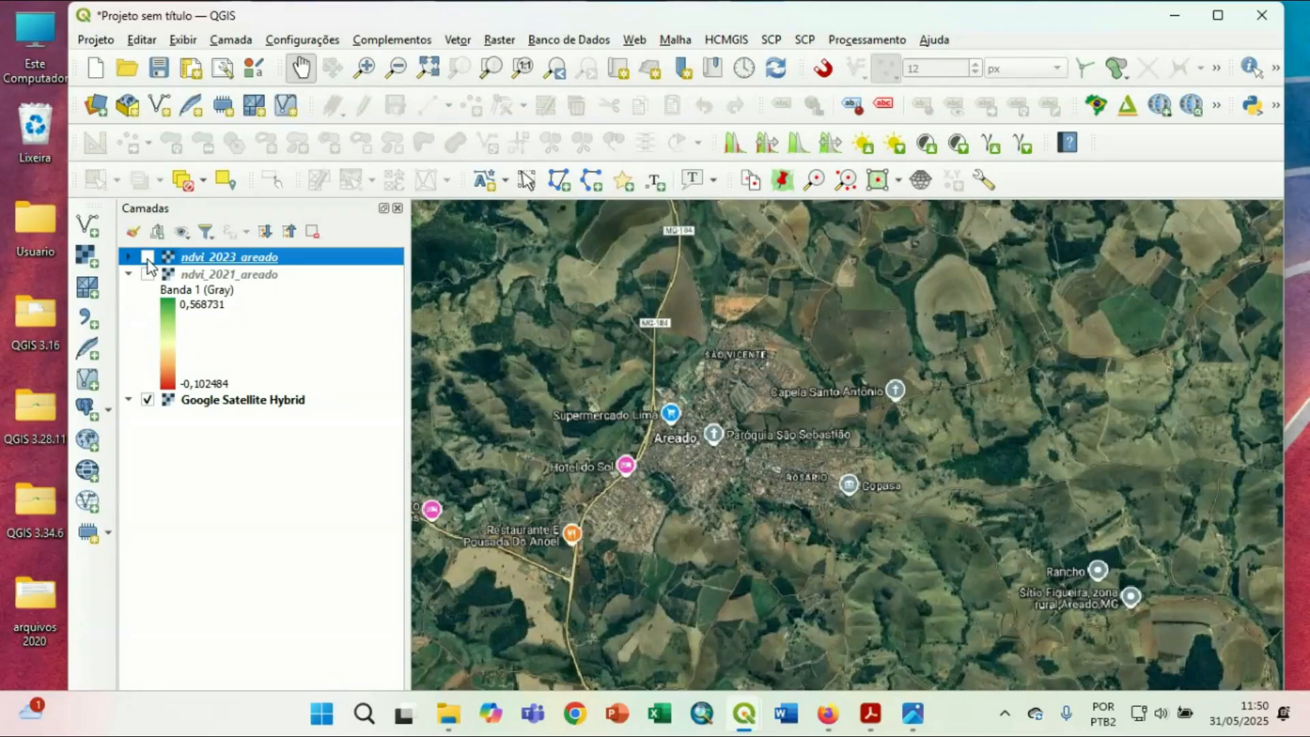
click(147, 258)
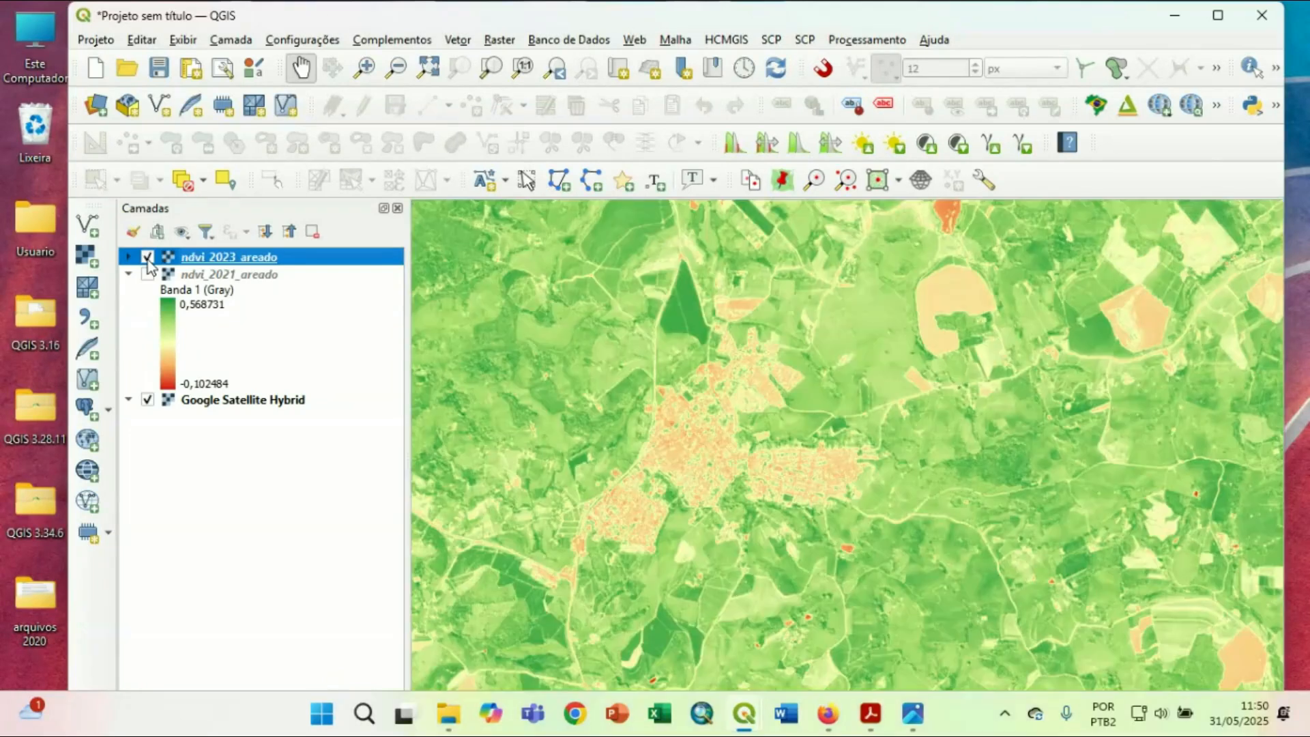
Set the ndvi_2023_areado value range to a cumulative count cut of 2,0 - 98,0 % and apply it.
right_click(216, 263)
click(346, 603)
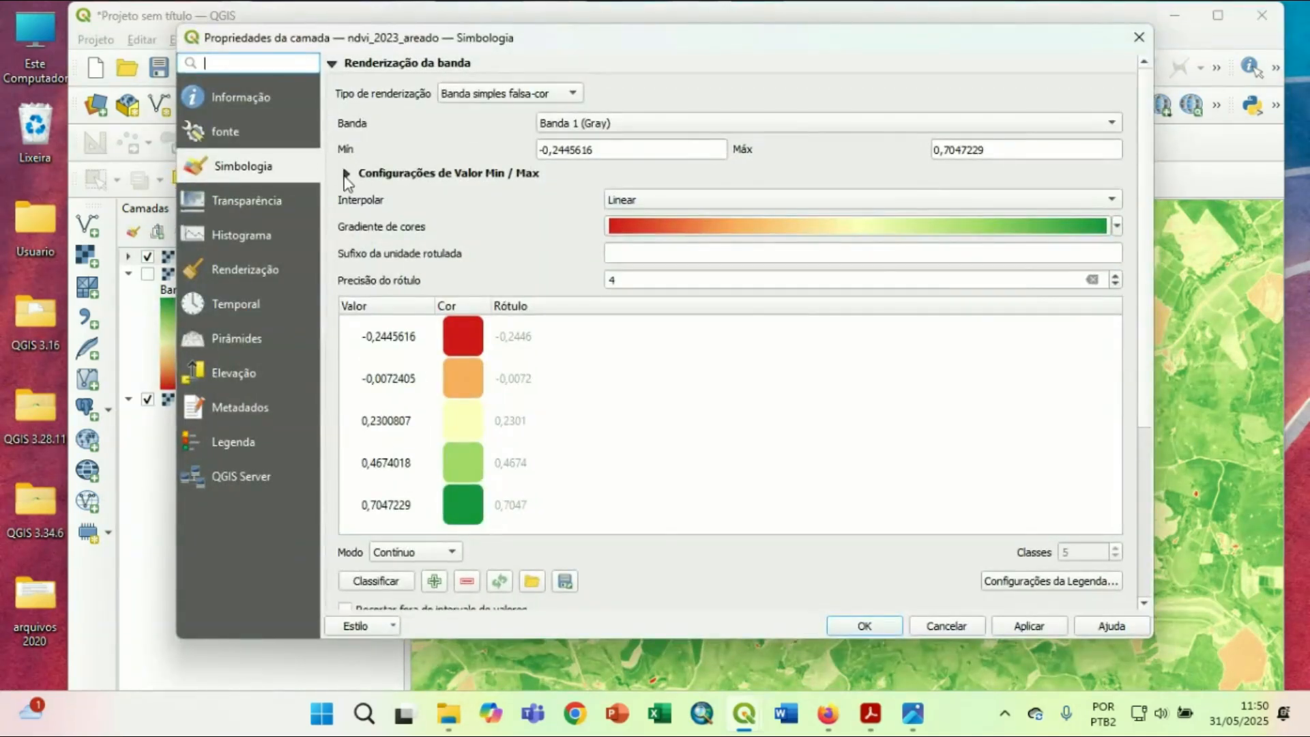
click(345, 175)
click(357, 232)
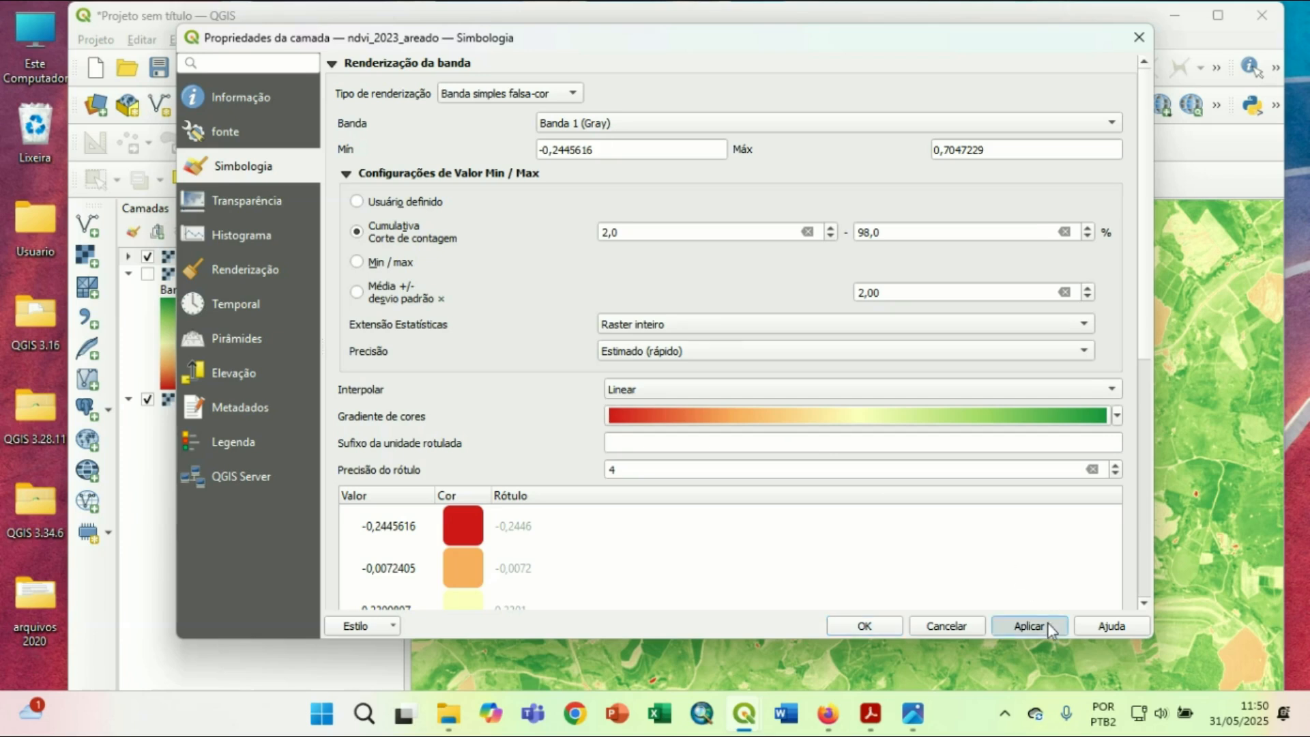
click(1026, 624)
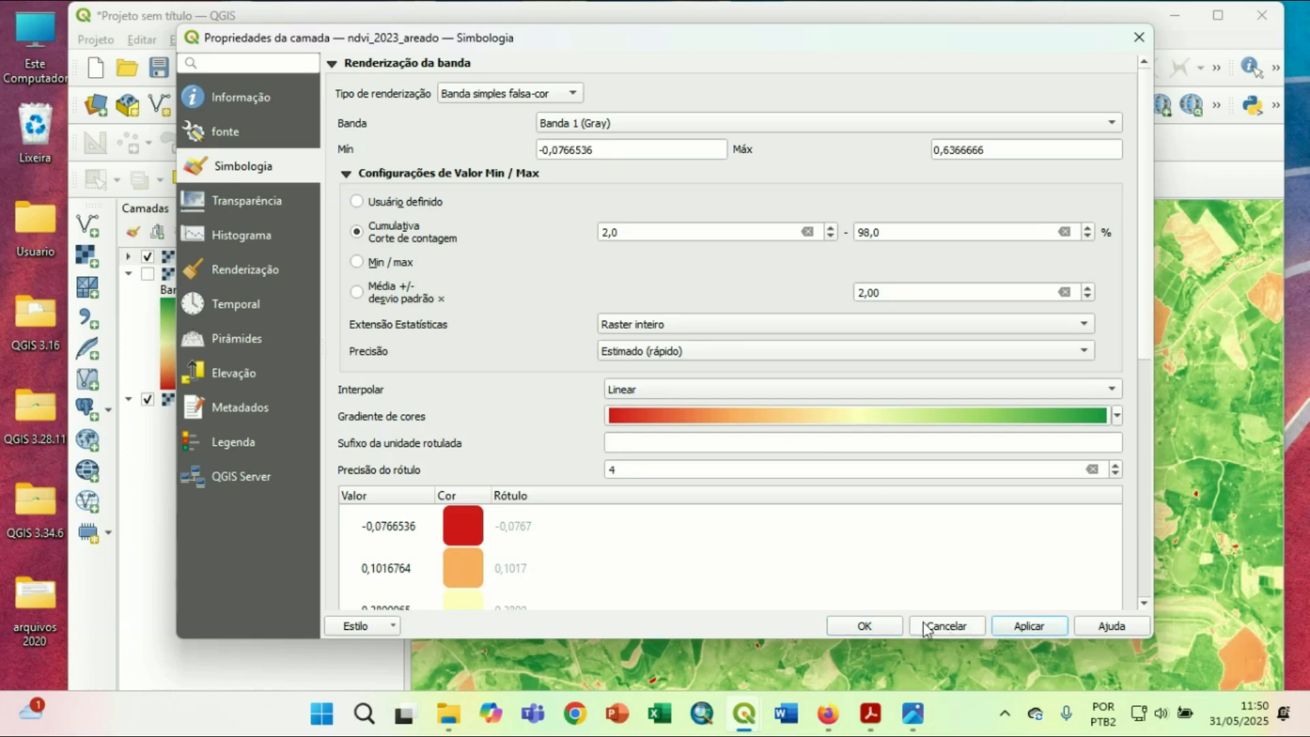
click(878, 624)
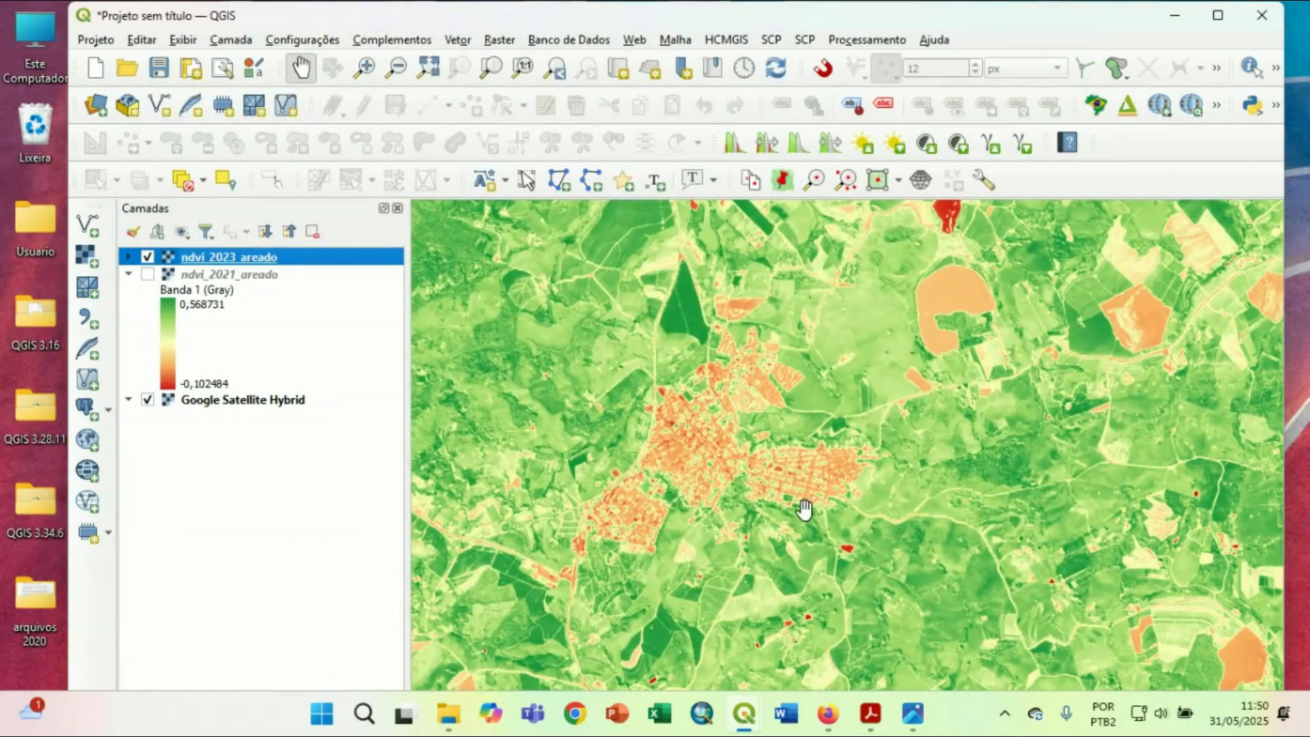
Check the small red patch southeast of the town by toggling ndvi_2023_areado over the satellite imagery.
scroll(829, 567, up, 1)
drag(821, 571, 846, 510)
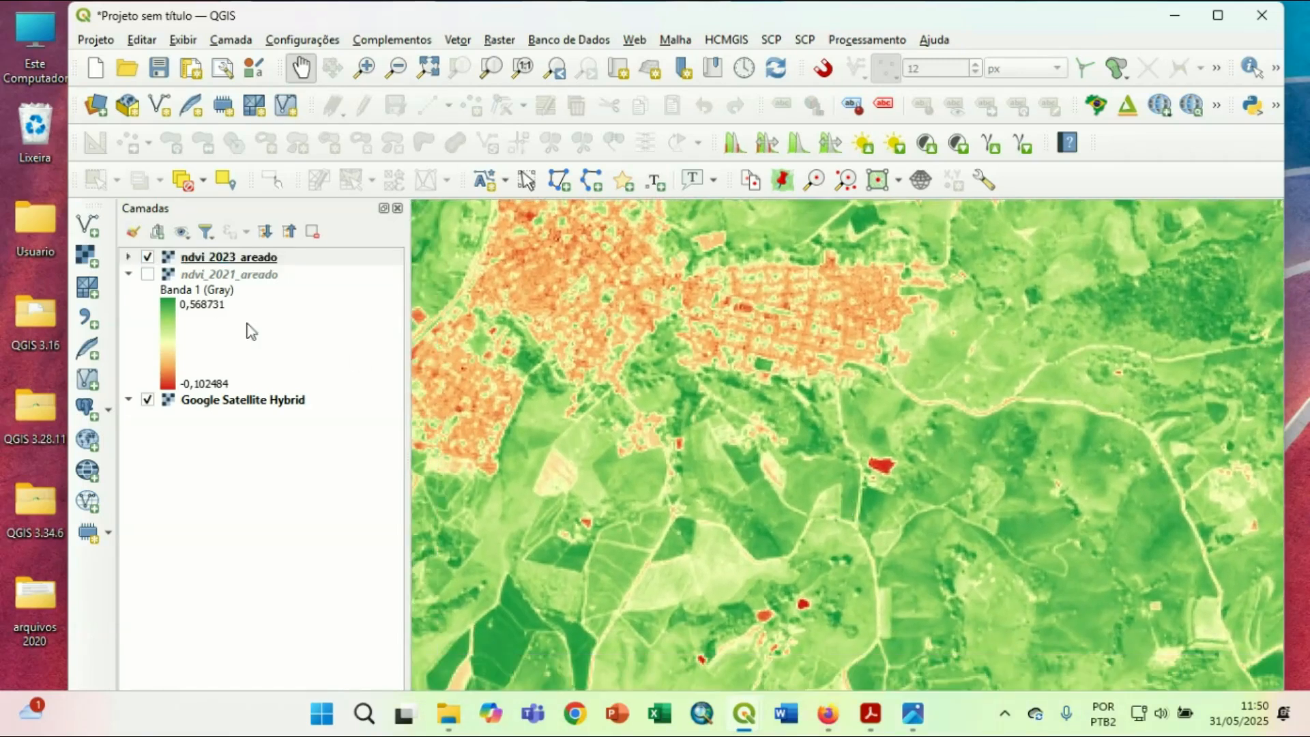
click(148, 258)
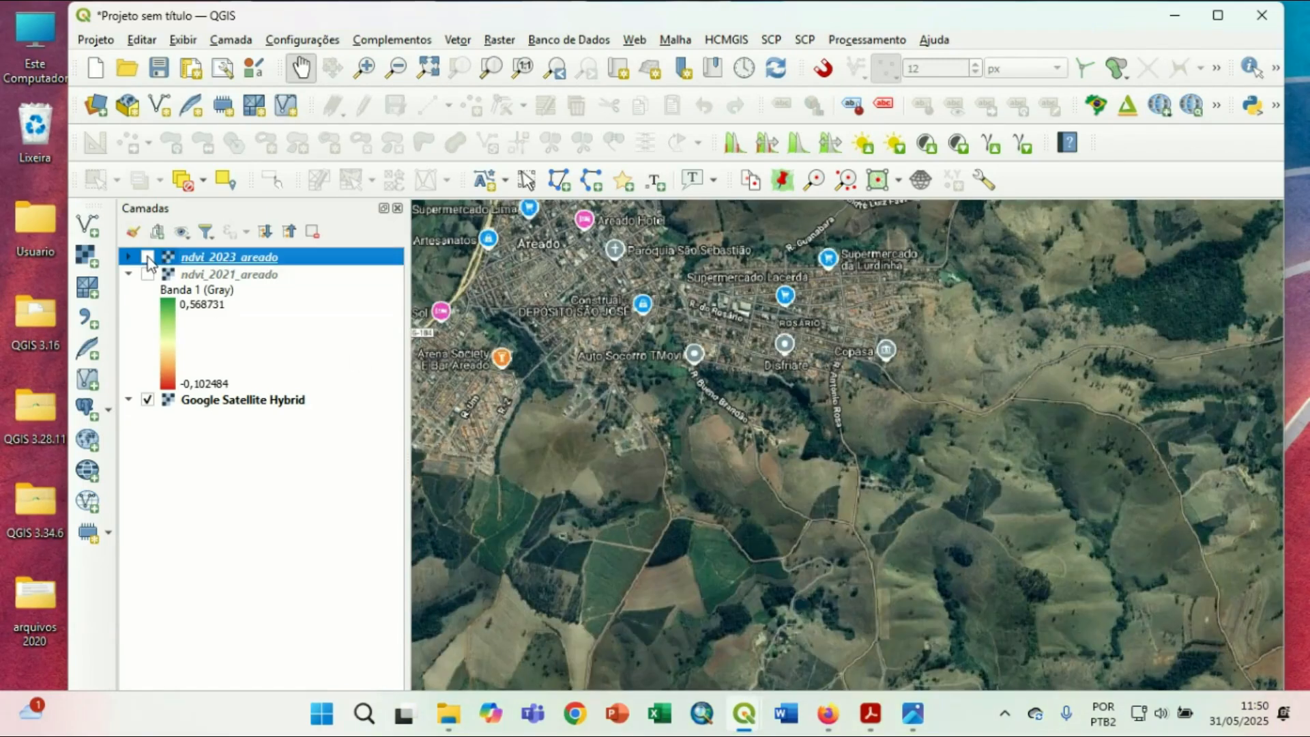
click(147, 257)
scroll(890, 469, up, 1)
scroll(890, 469, up, 1)
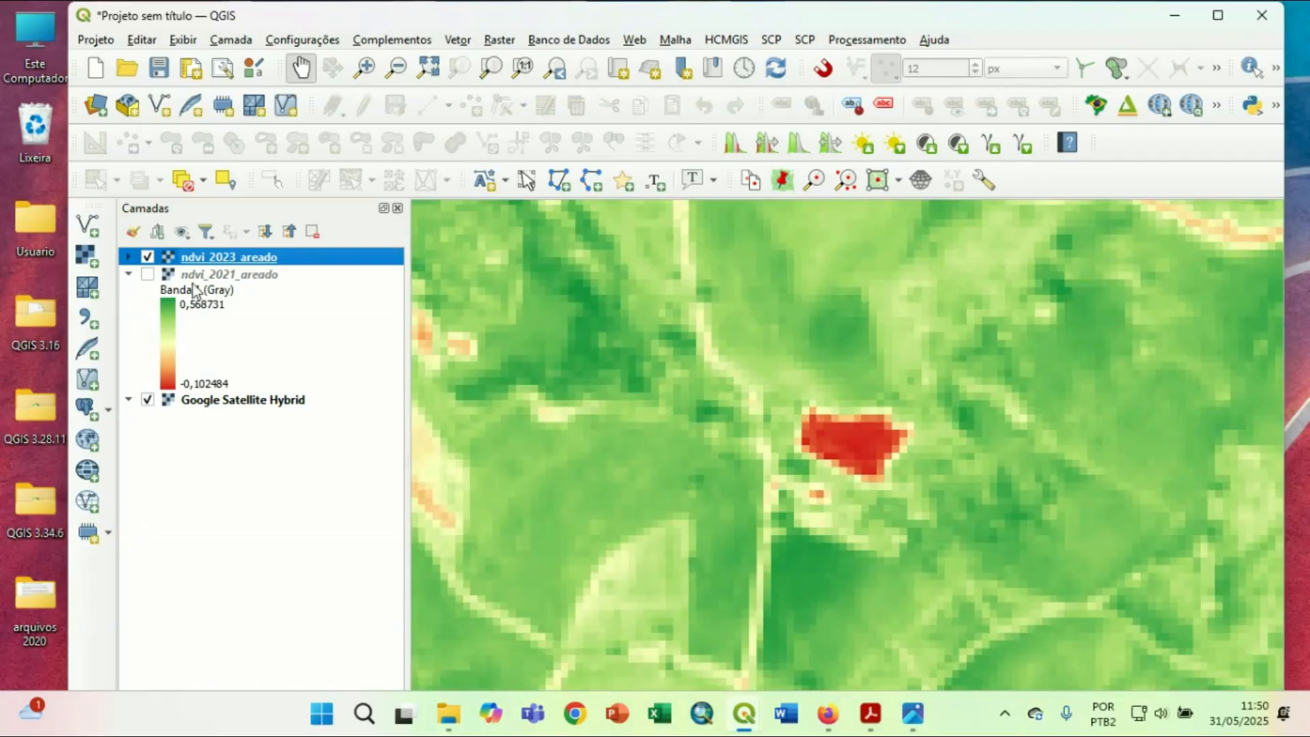
click(147, 257)
click(147, 257)
Turn ndvi_2021_areado back on and hide ndvi_2023_areado to view the 2021 NDVI across the whole municipality.
scroll(740, 475, down, 1)
scroll(739, 474, down, 1)
scroll(730, 462, down, 1)
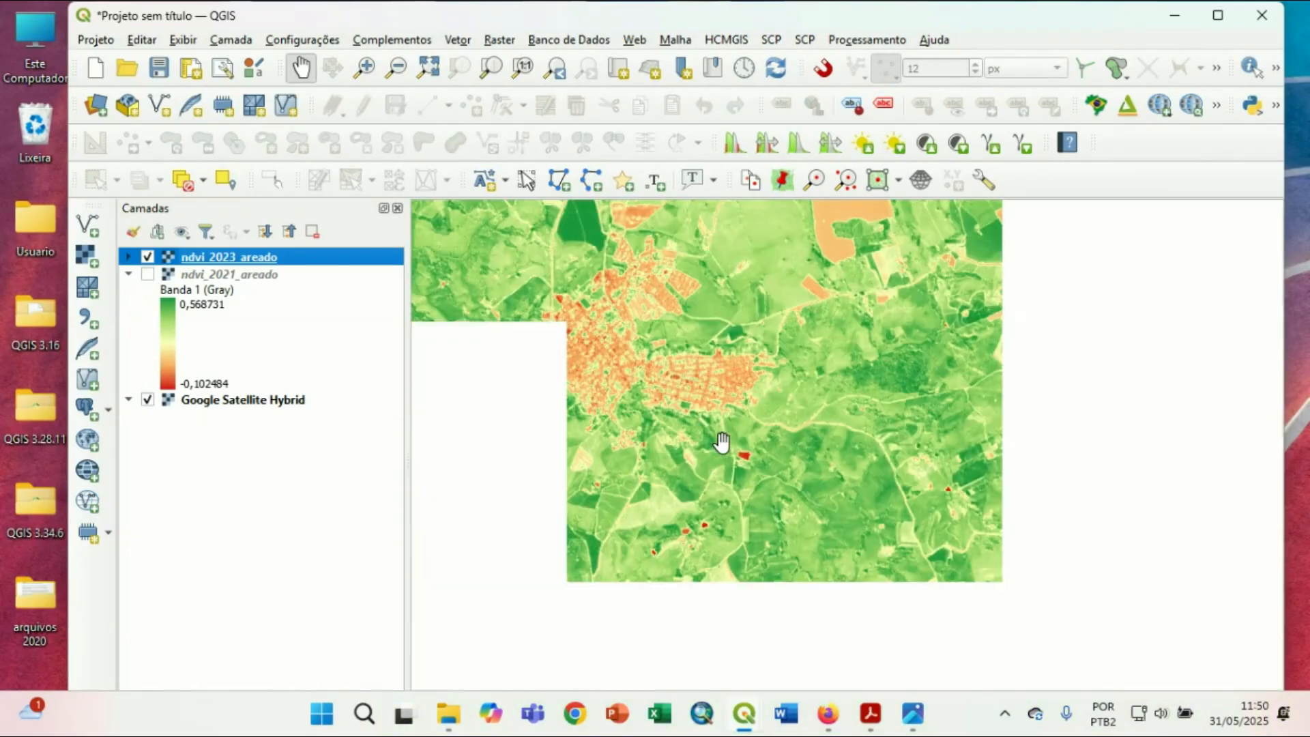
drag(699, 410, 767, 439)
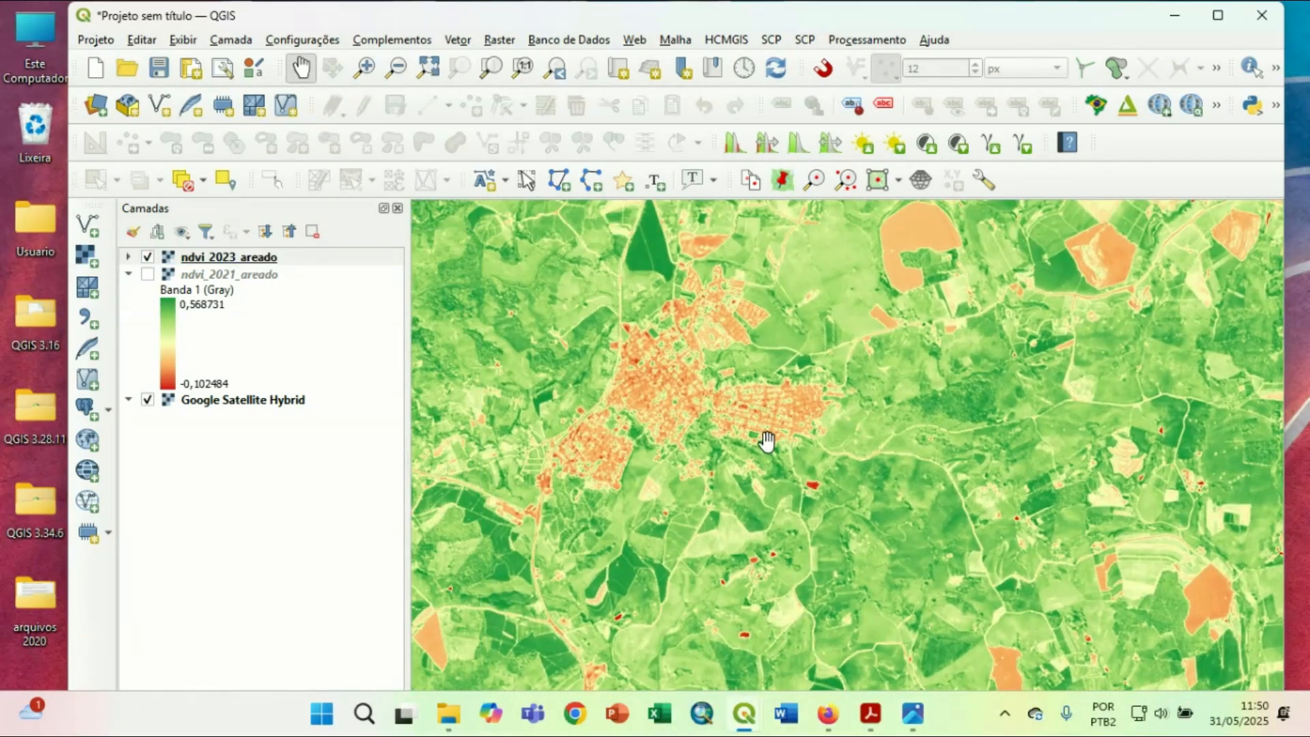
scroll(766, 440, down, 1)
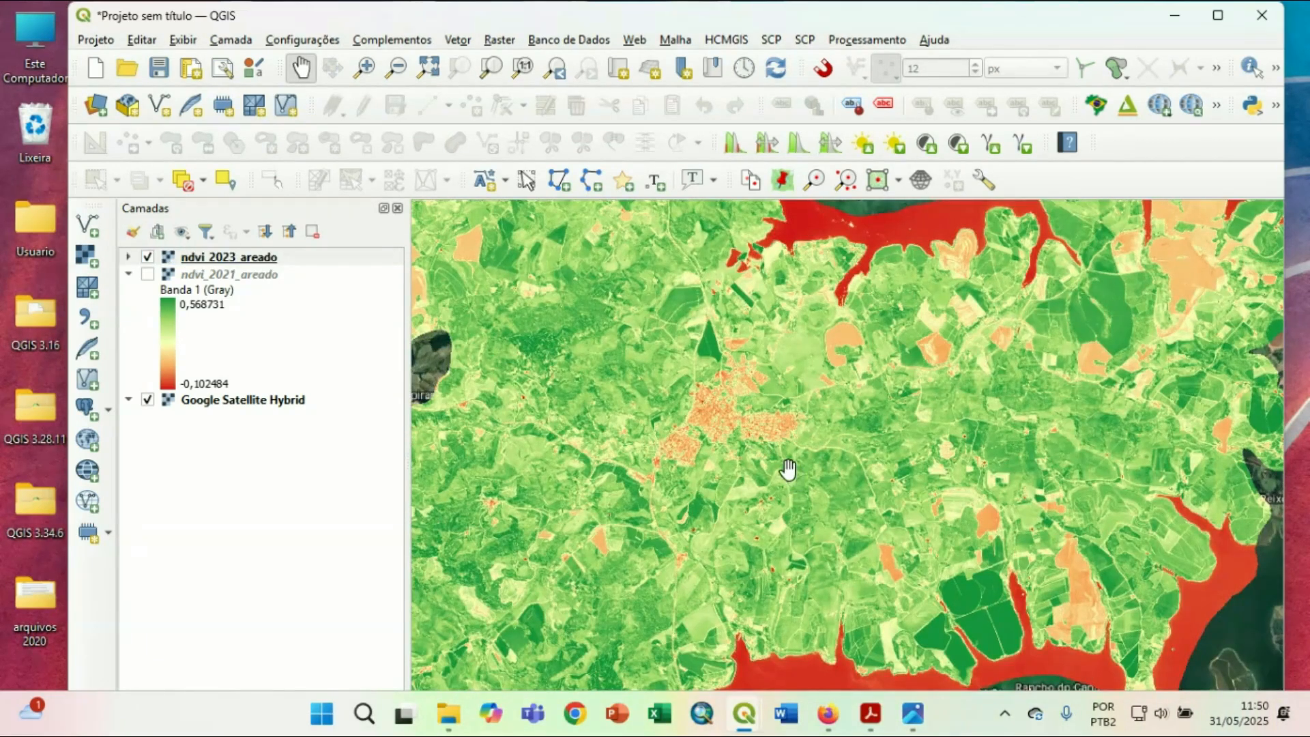
scroll(813, 462, down, 1)
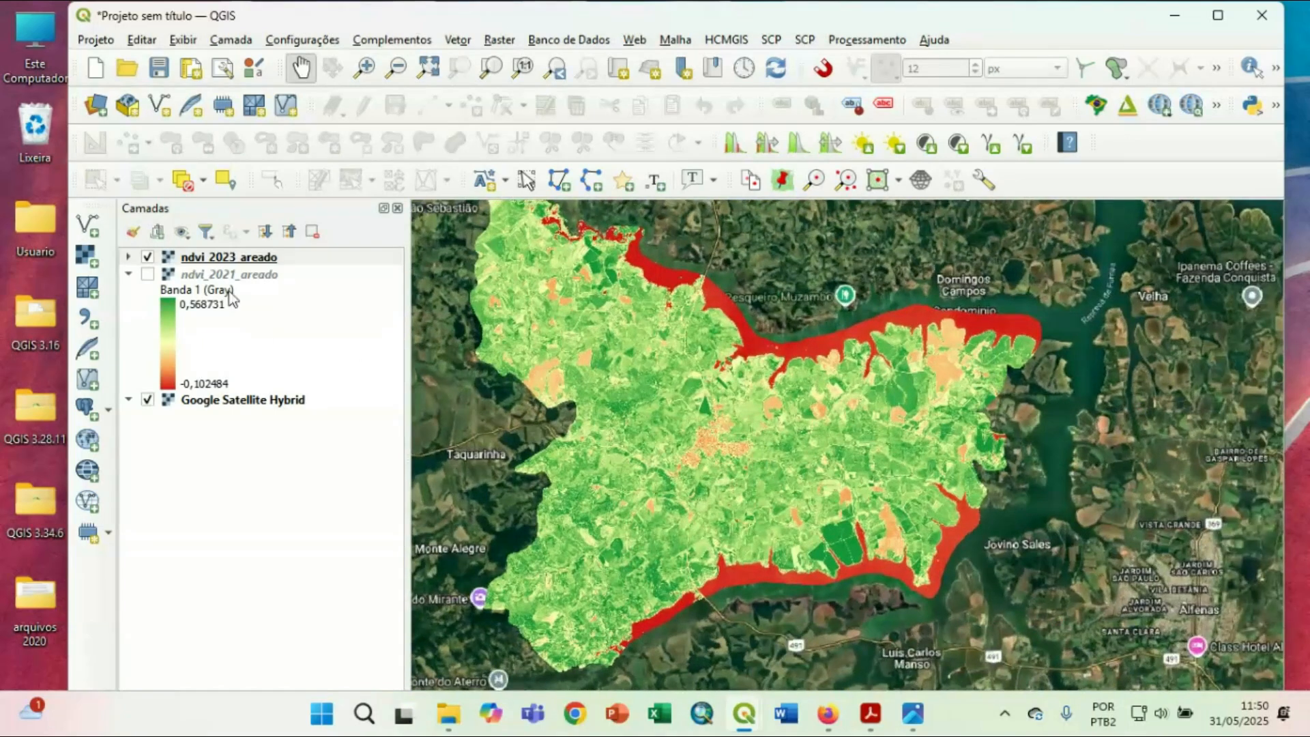
click(148, 273)
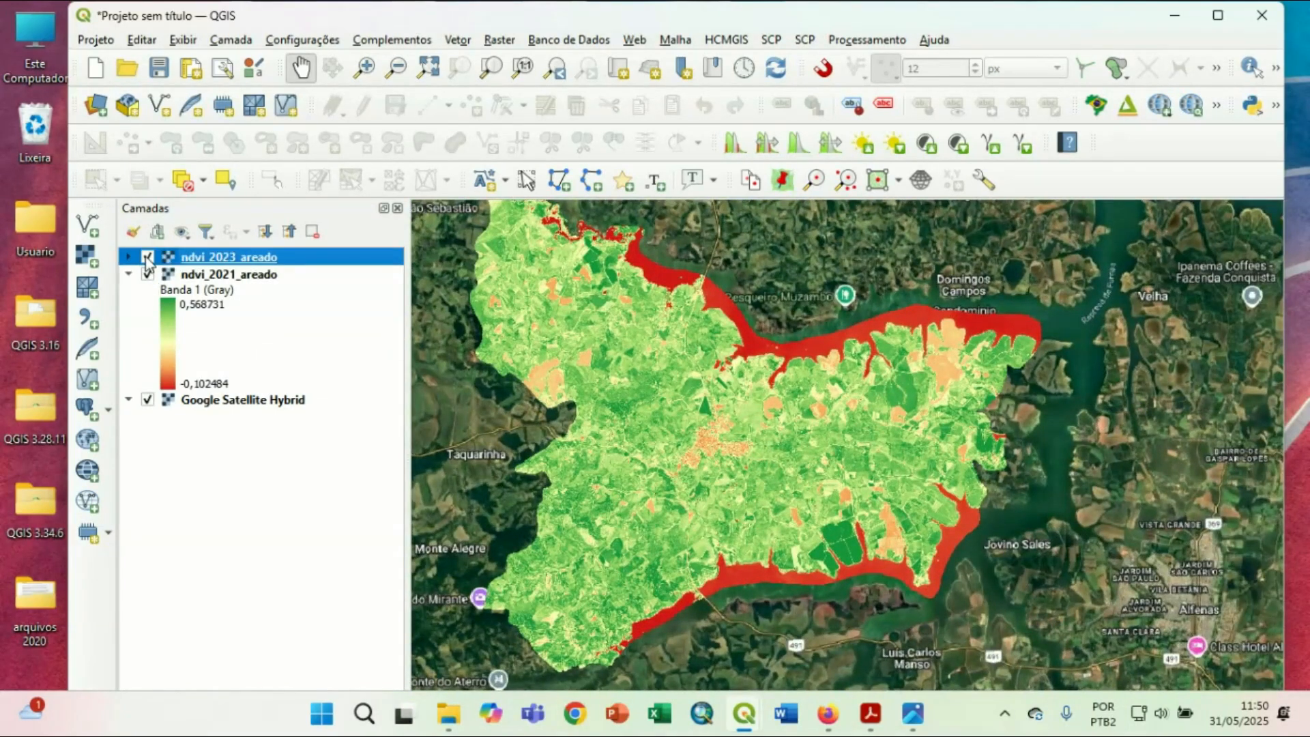
click(146, 257)
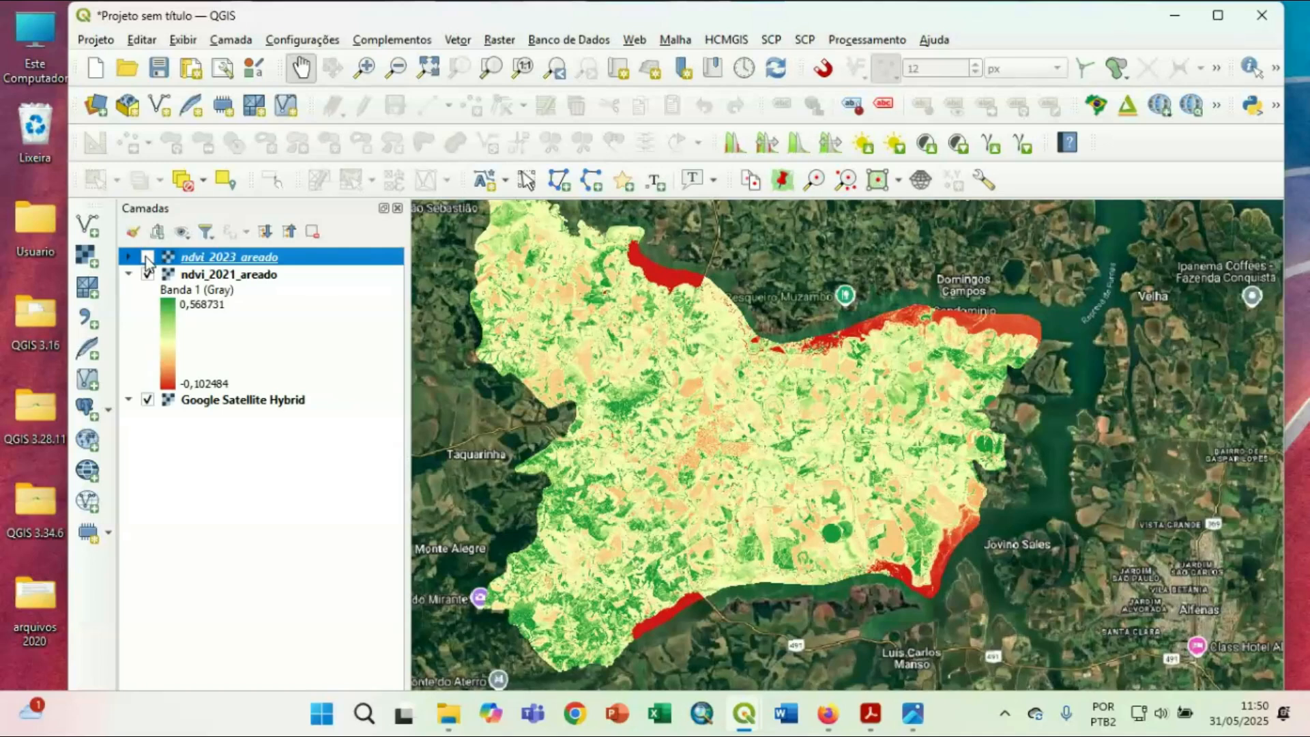
Compare the reservoir's extent along the northern boundary between 2021 and 2023 by toggling ndvi_2023_areado.
scroll(718, 294, up, 1)
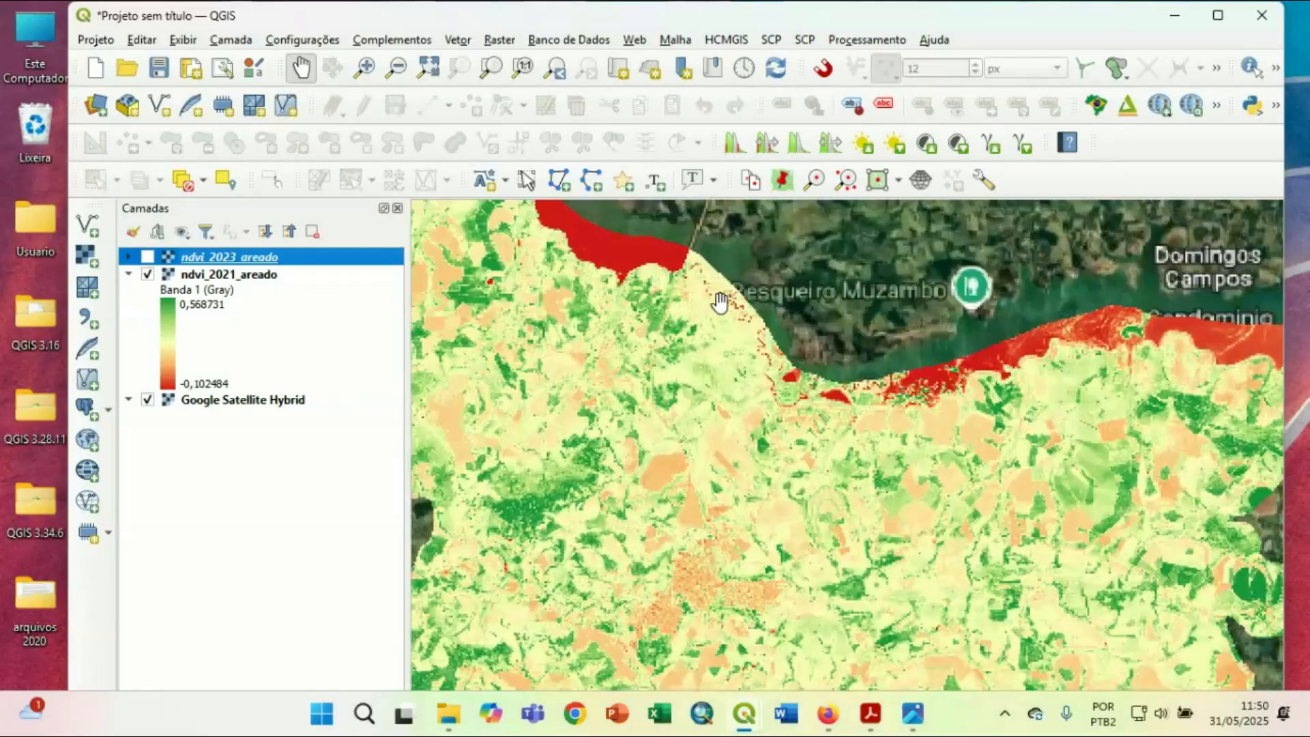
click(147, 258)
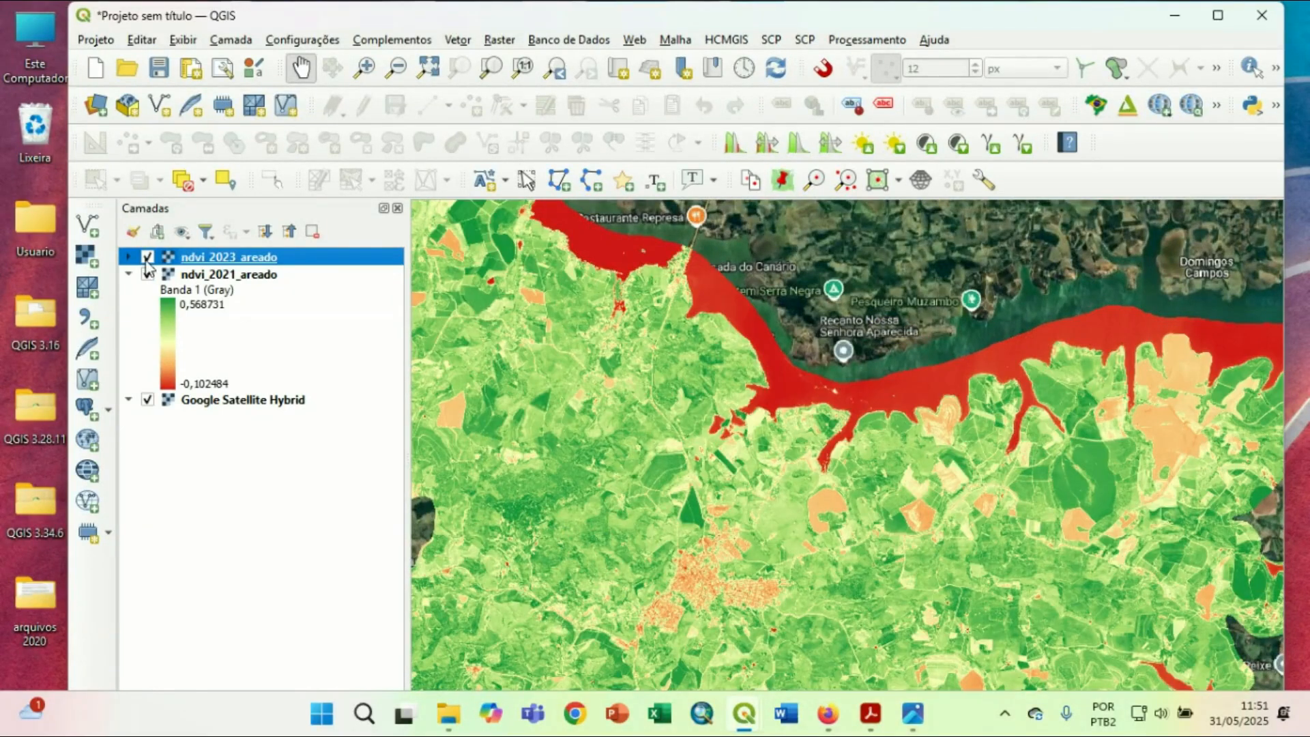
click(147, 258)
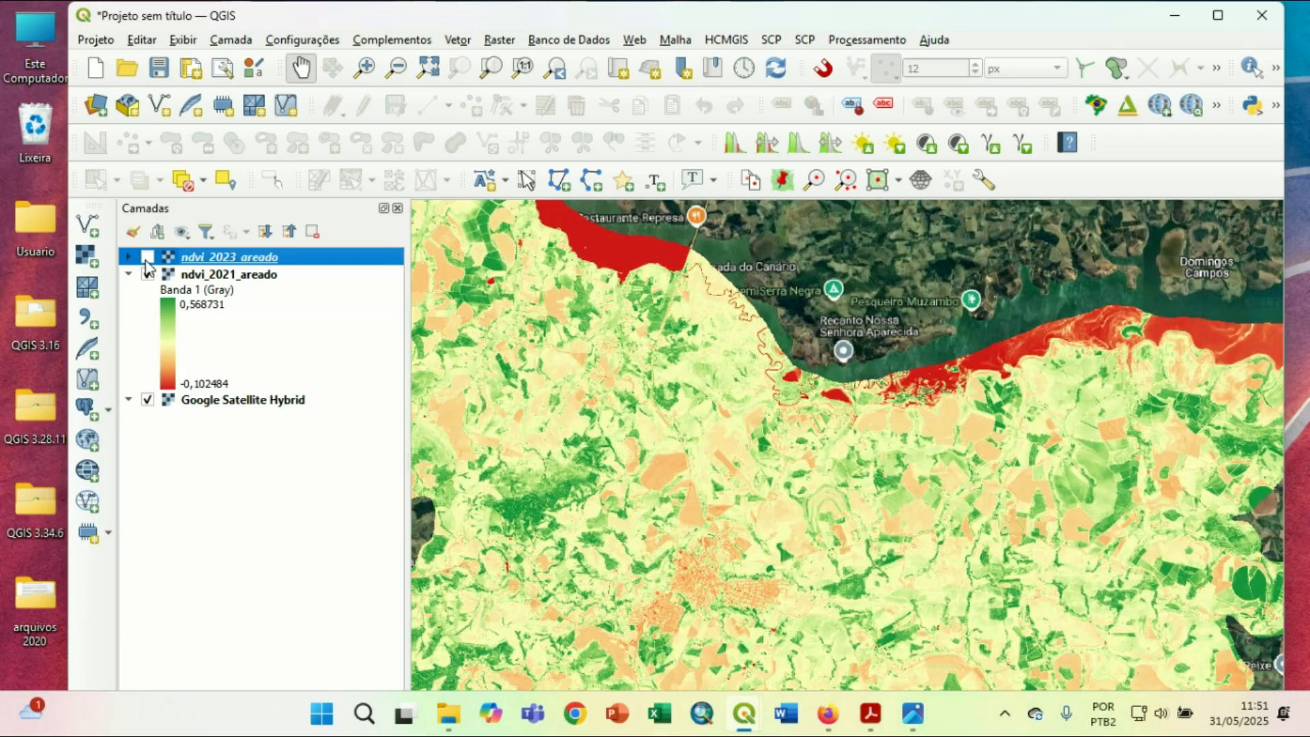
click(147, 258)
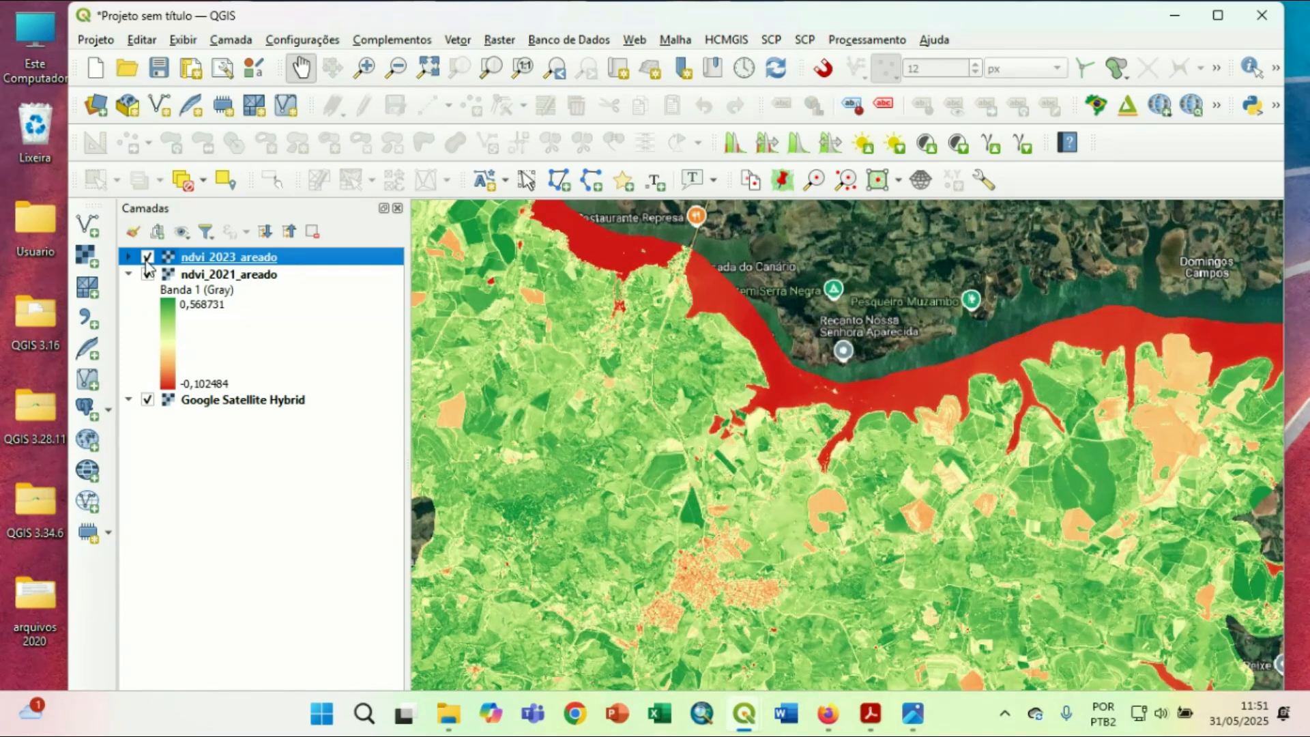
Compare the 2021 and 2023 NDVI of the fields and reservoir shore near Restaurante Represa in the northwest.
scroll(567, 429, up, 2)
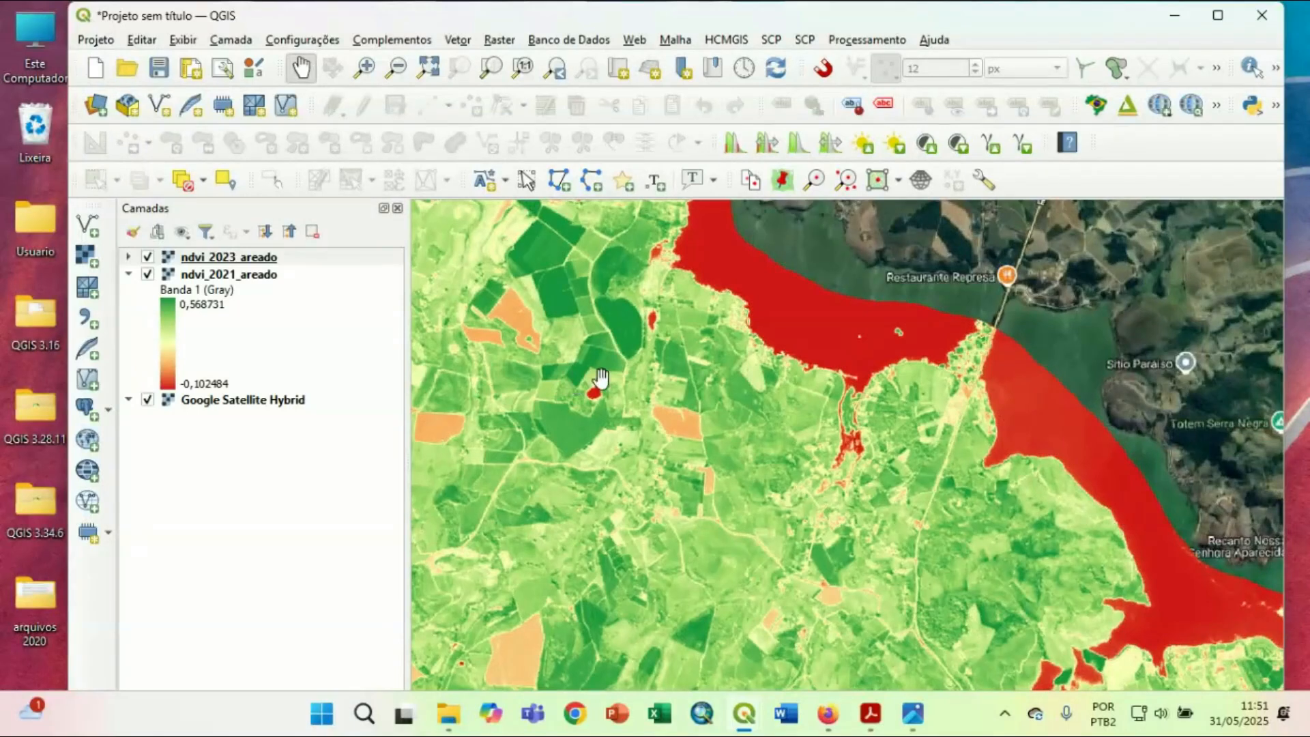
drag(600, 378, 588, 479)
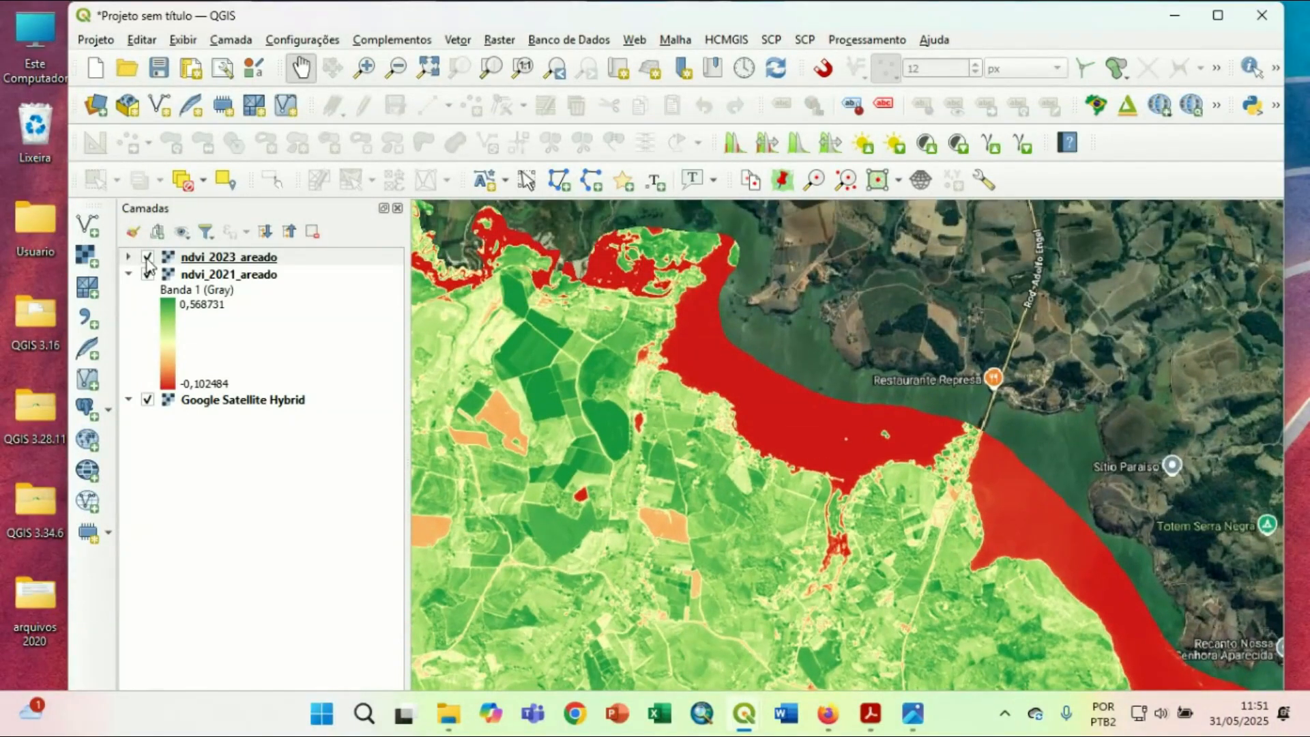
click(147, 258)
click(148, 258)
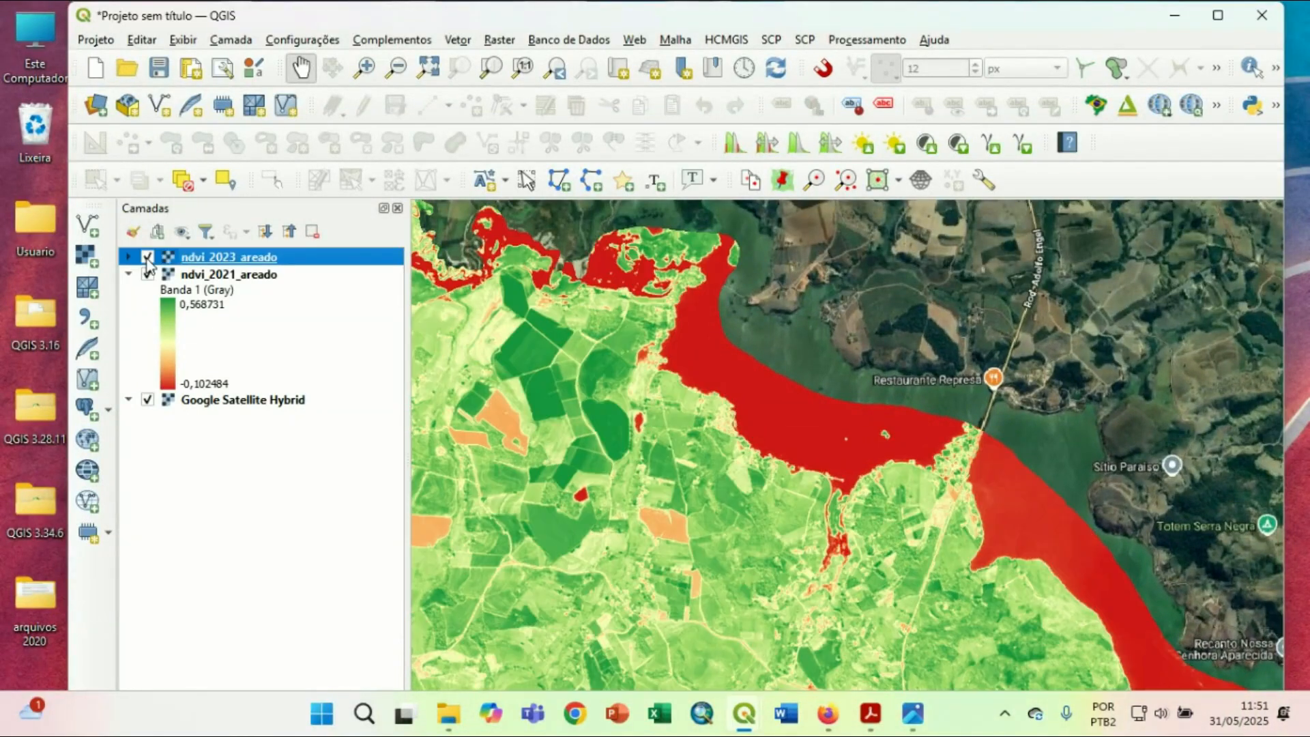
Compare the 2021 and 2023 NDVI of the forest patch east of the town by toggling ndvi_2023_areado.
mouse_move(812, 506)
mouse_down()
mouse_move(1057, 634)
mouse_move(839, 469)
mouse_up()
drag(896, 612, 854, 427)
drag(796, 573, 787, 427)
drag(857, 584, 725, 401)
drag(885, 522, 675, 421)
drag(822, 448, 710, 457)
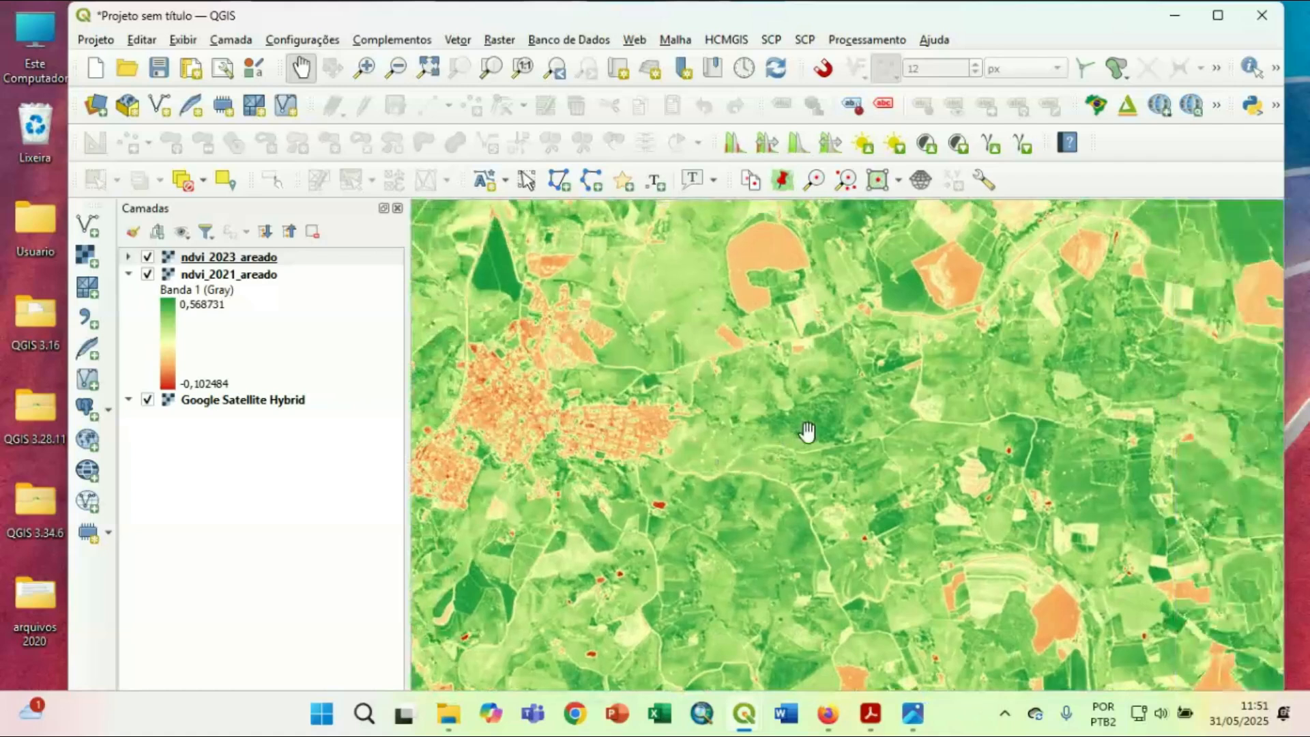
scroll(807, 430, up, 1)
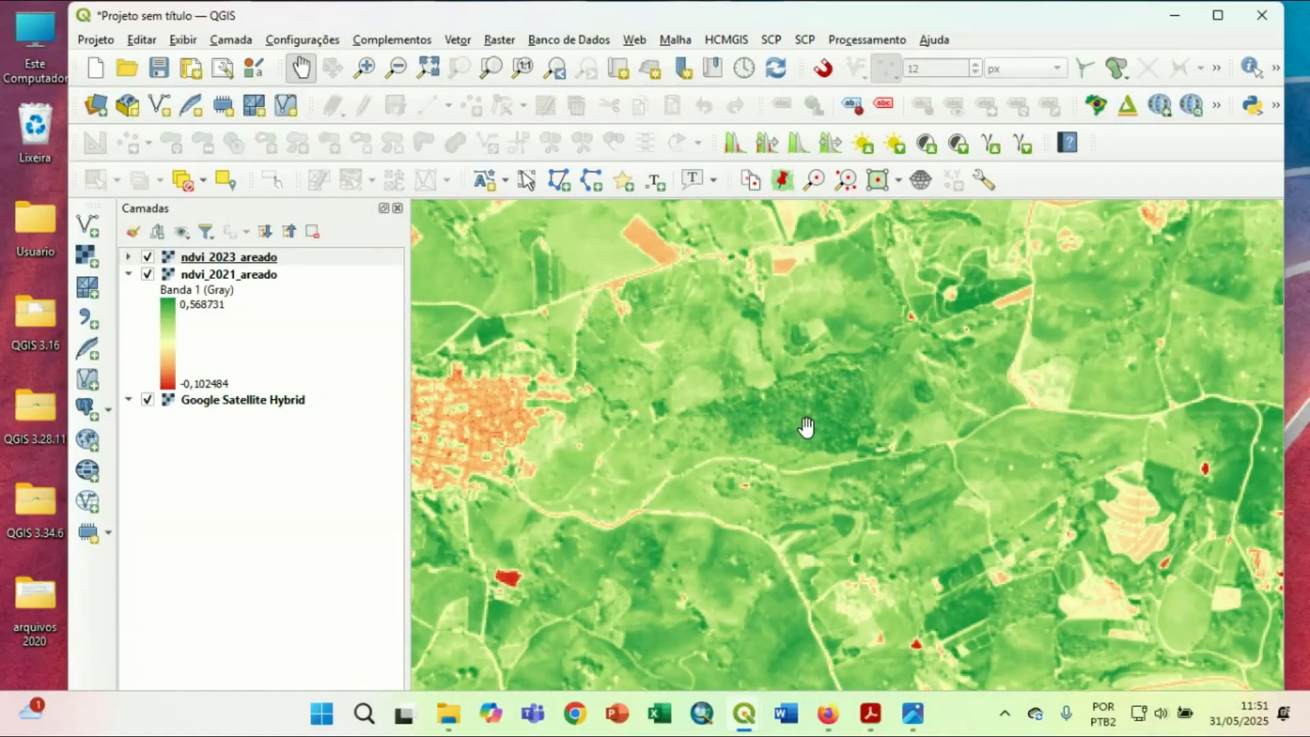
scroll(806, 428, up, 1)
scroll(806, 428, down, 1)
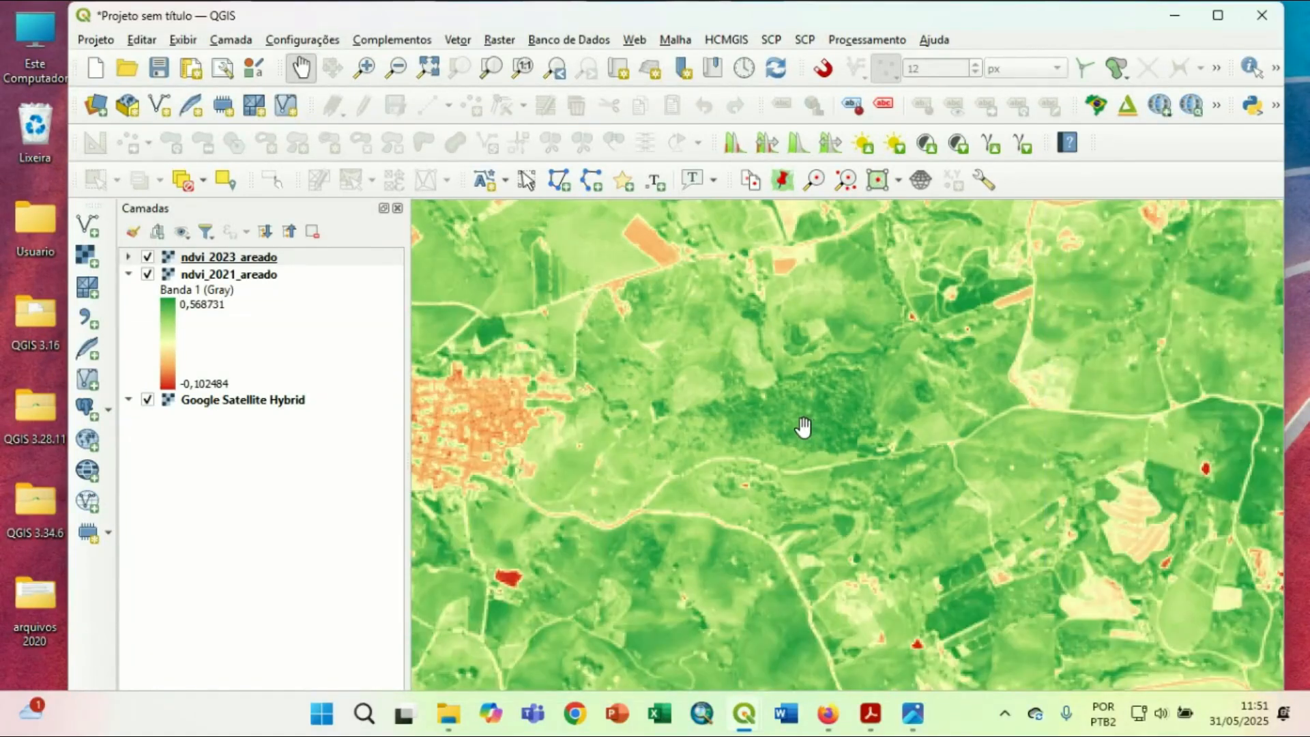
click(148, 257)
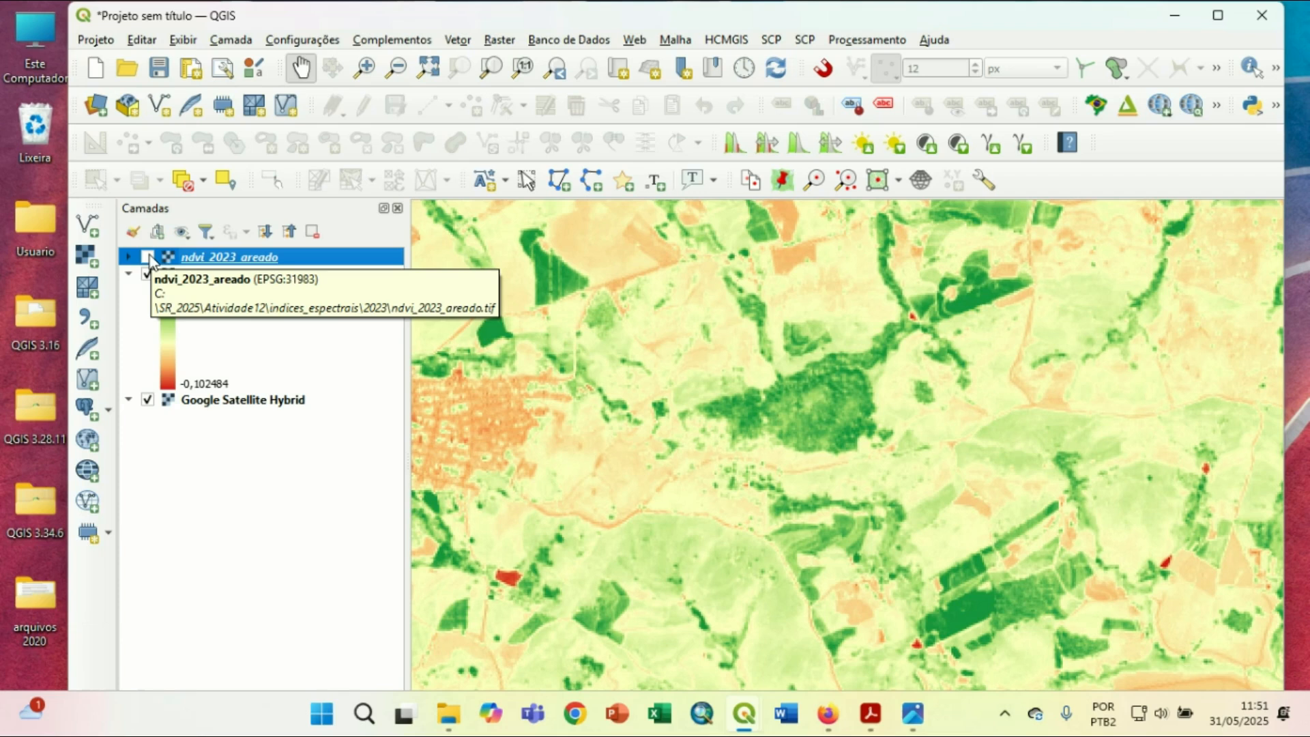
click(147, 257)
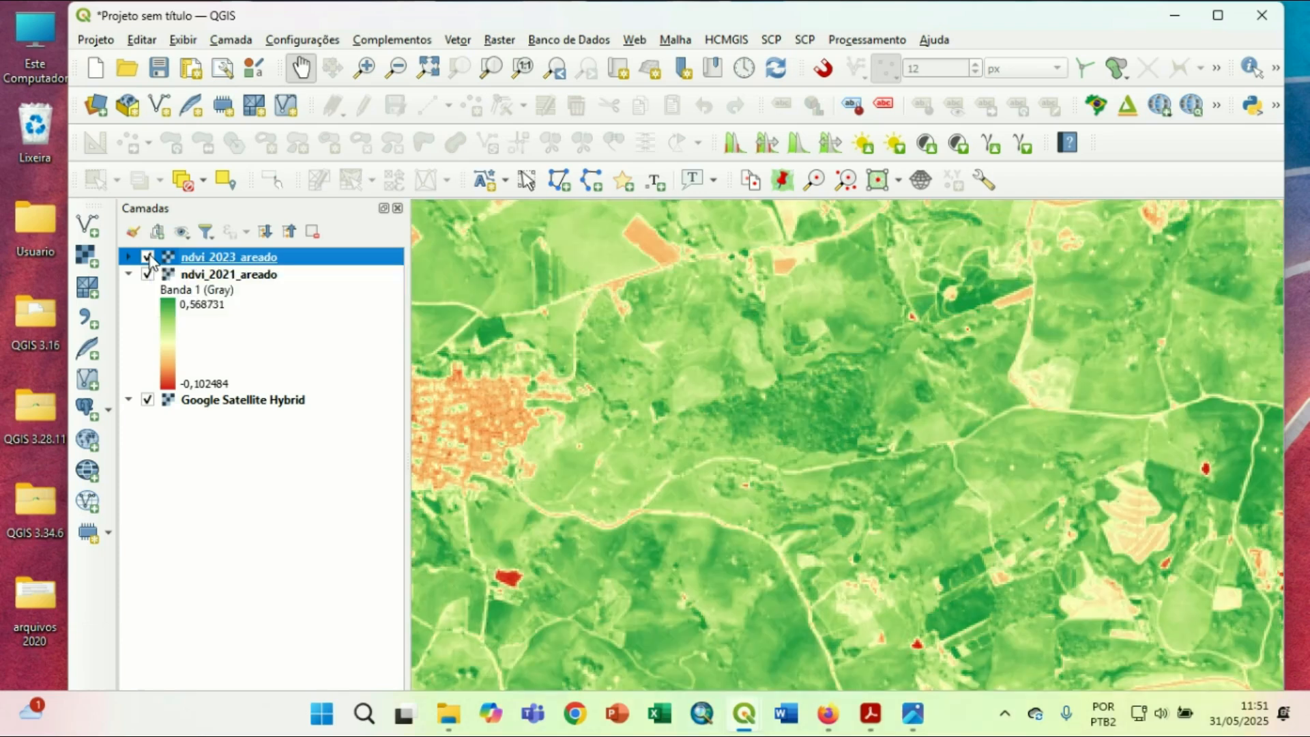
click(147, 257)
click(147, 257)
Compare the 2021 and 2023 reservoir shoreline near Recanto Nossa Senhora Aparecida by toggling ndvi_2023_areado.
scroll(819, 410, down, 4)
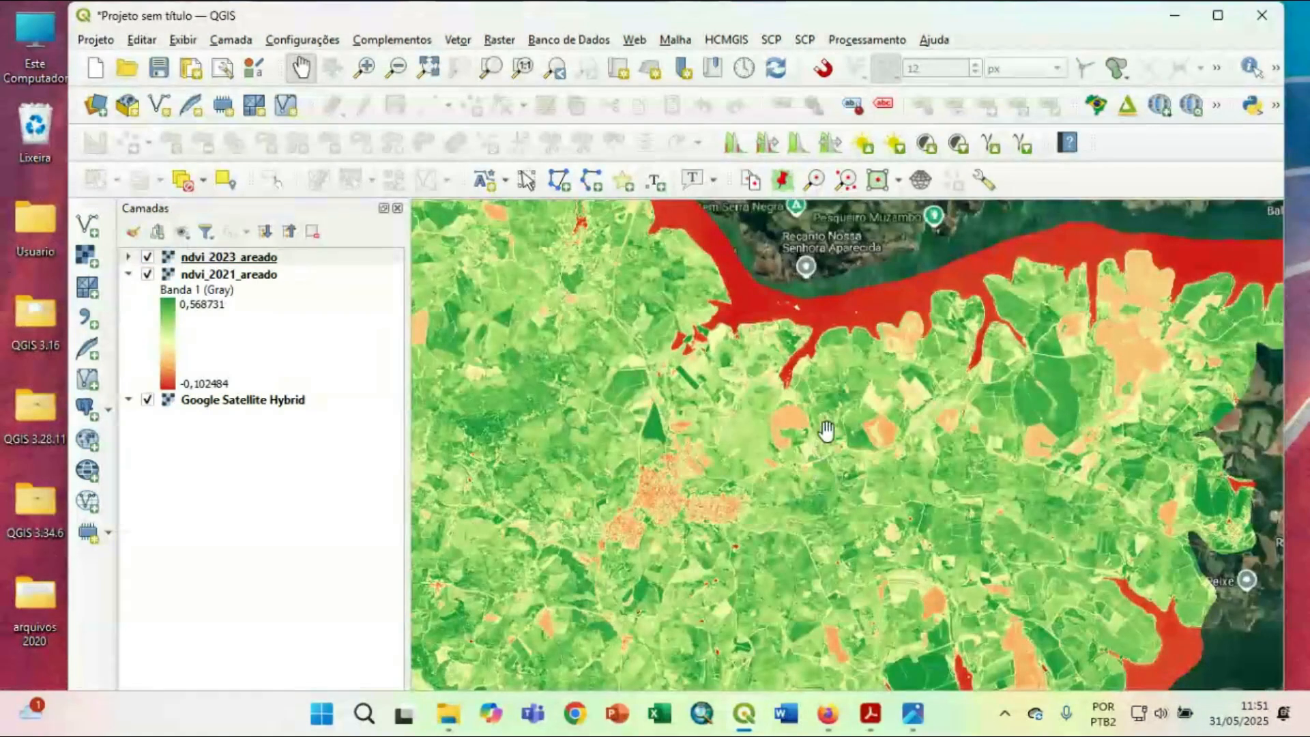
drag(827, 430, 748, 471)
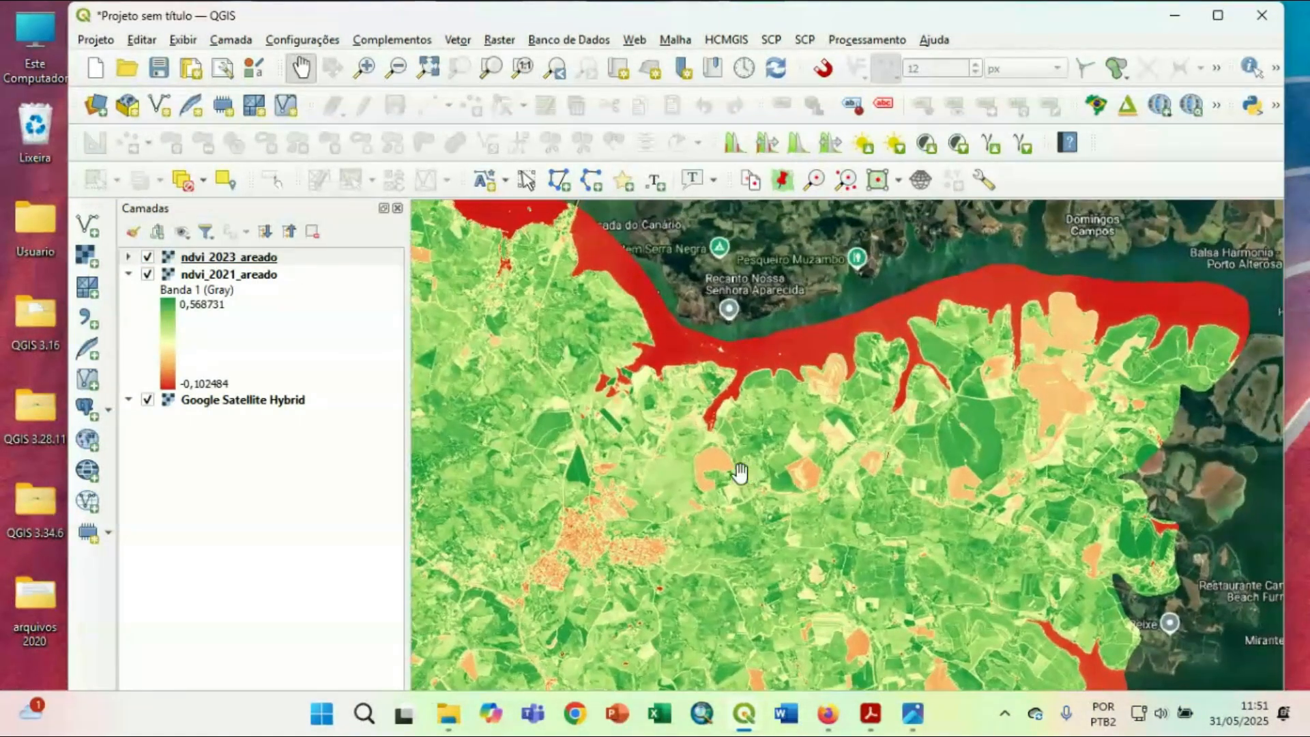
drag(744, 318, 794, 375)
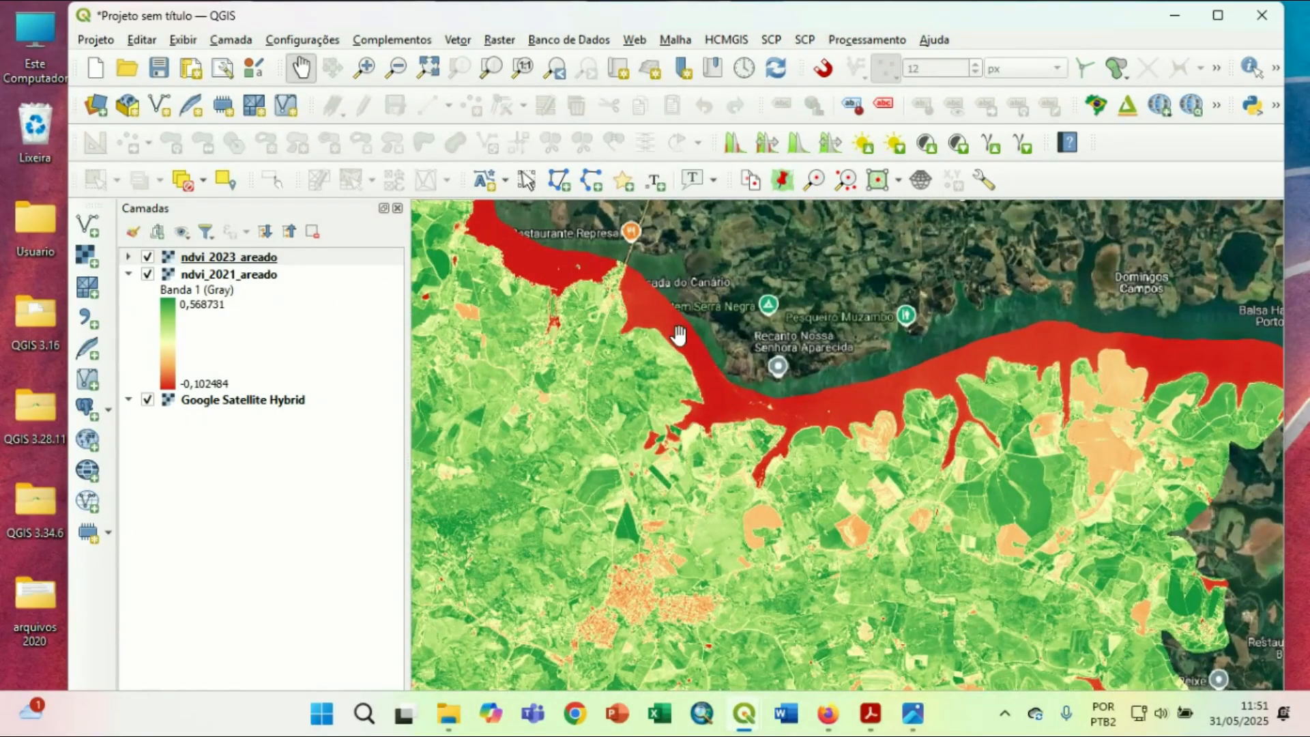
scroll(670, 310, up, 1)
scroll(671, 310, down, 1)
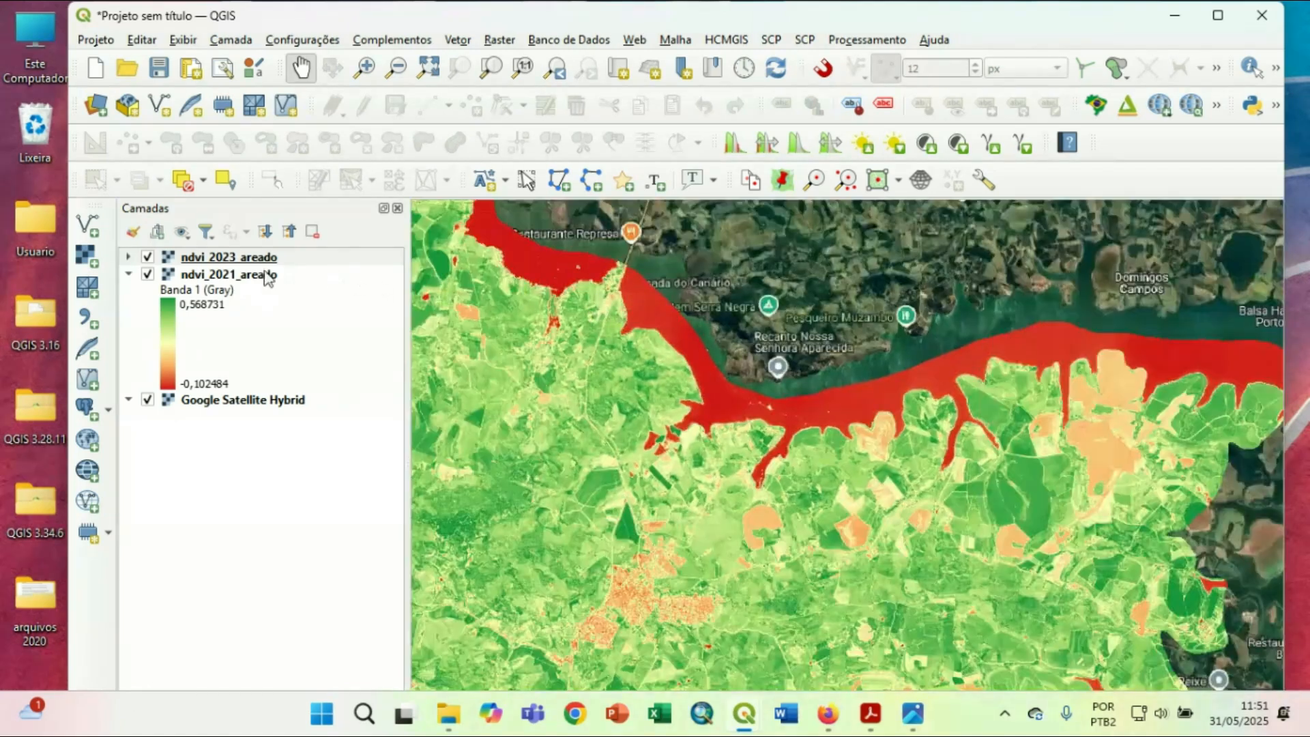
click(148, 257)
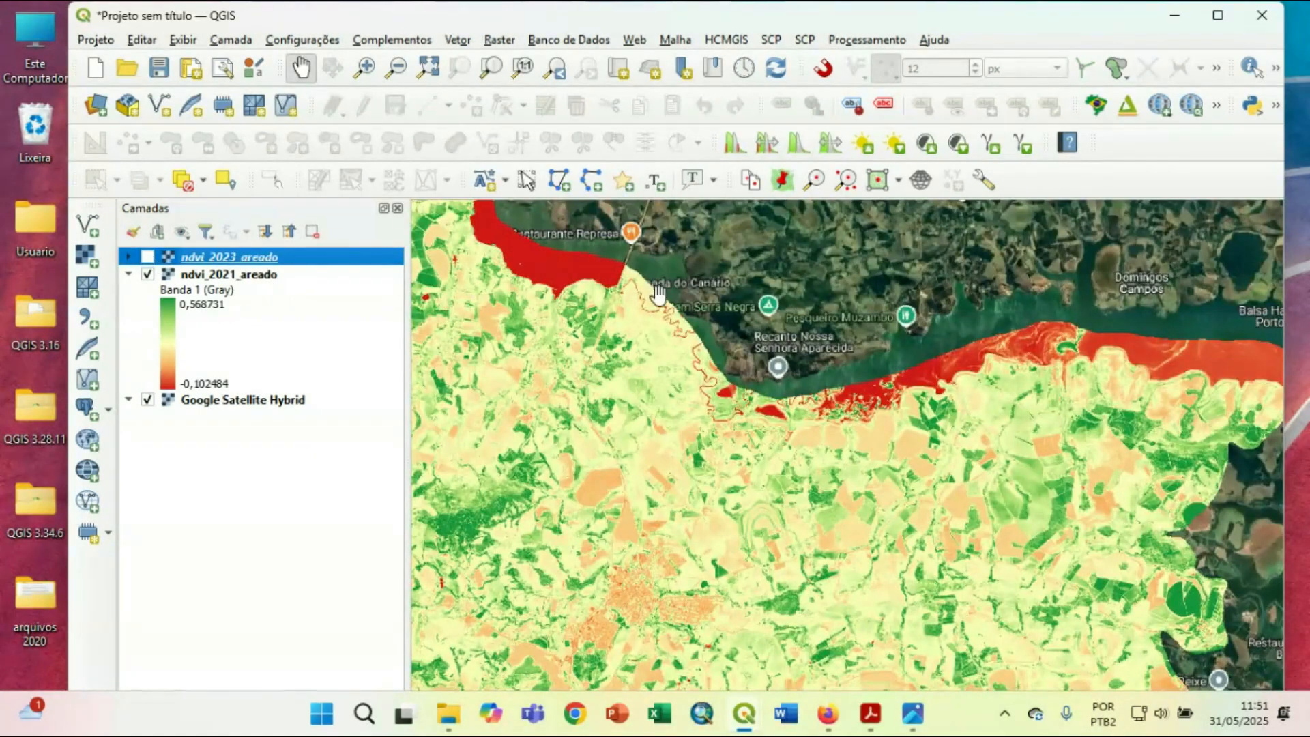
scroll(716, 353, up, 1)
drag(649, 354, 648, 418)
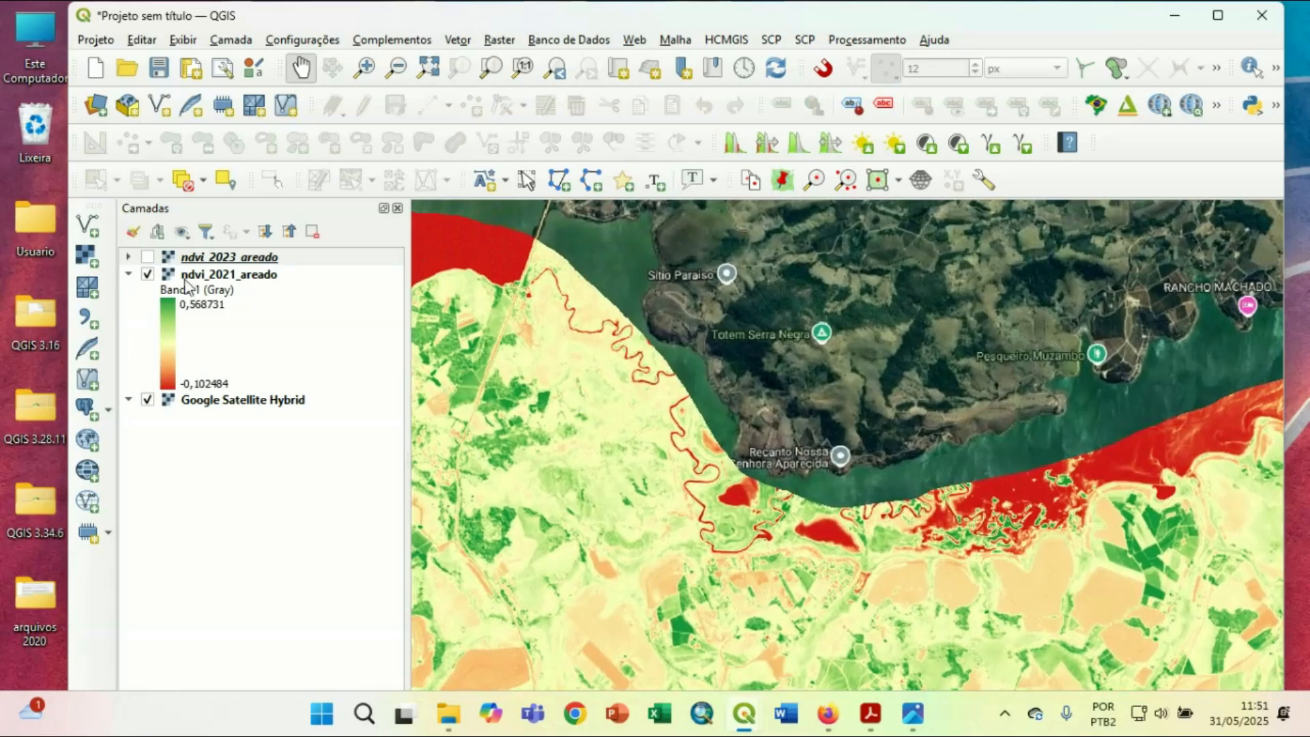
click(148, 258)
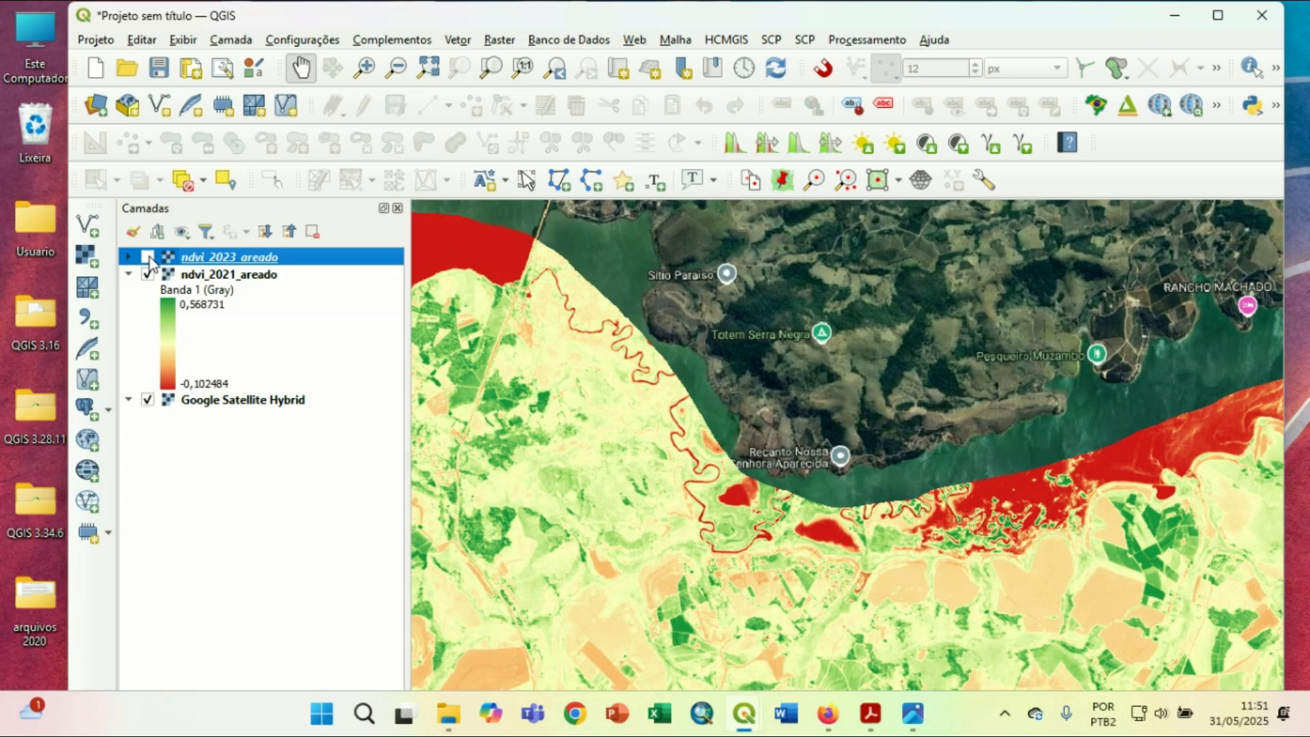
click(148, 257)
click(148, 257)
click(148, 257)
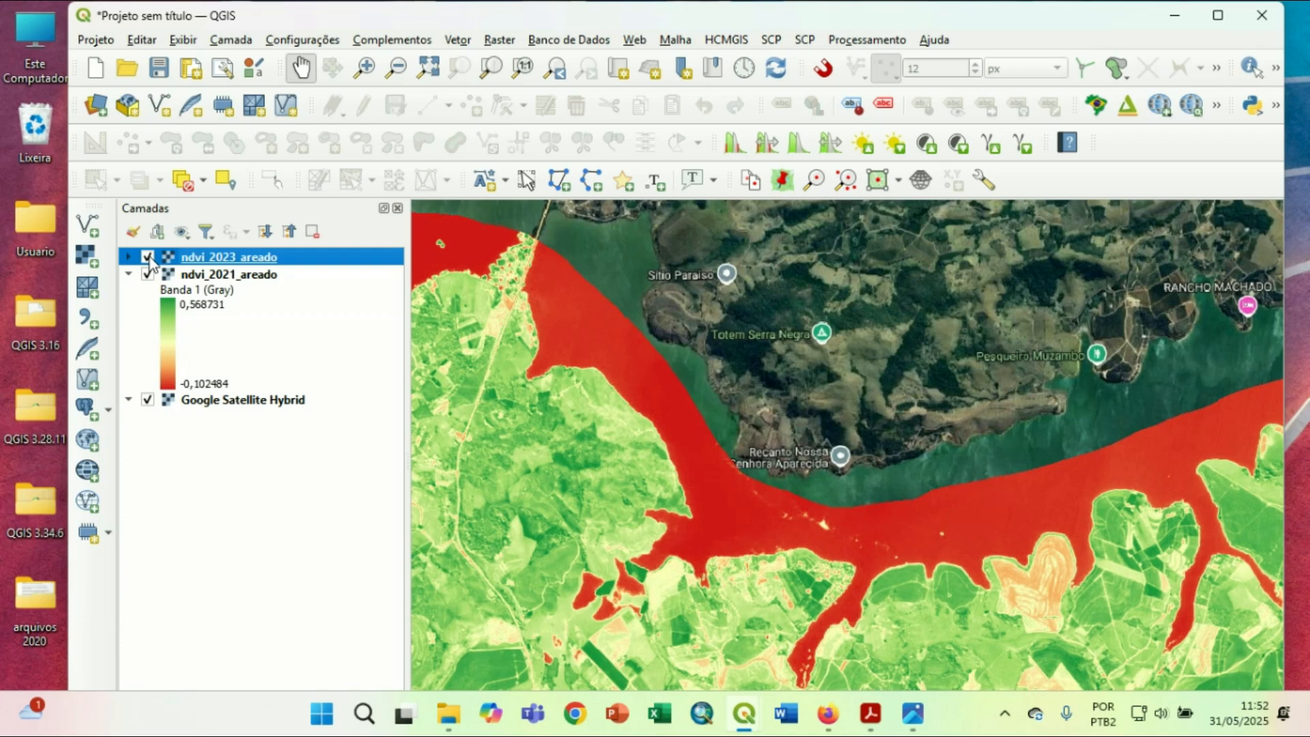
Expand the legend of ndvi_2023_areado and set its colour interpolation to Método Discreto.
click(128, 257)
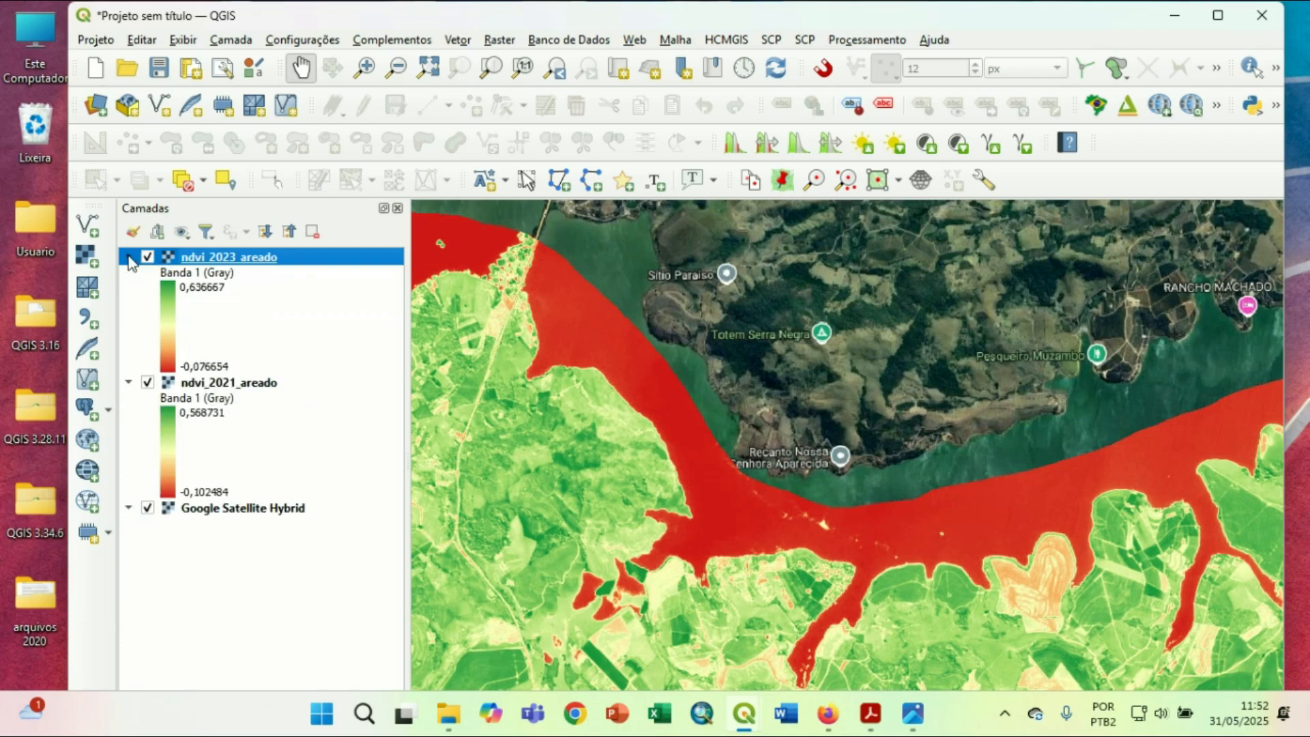
right_click(208, 261)
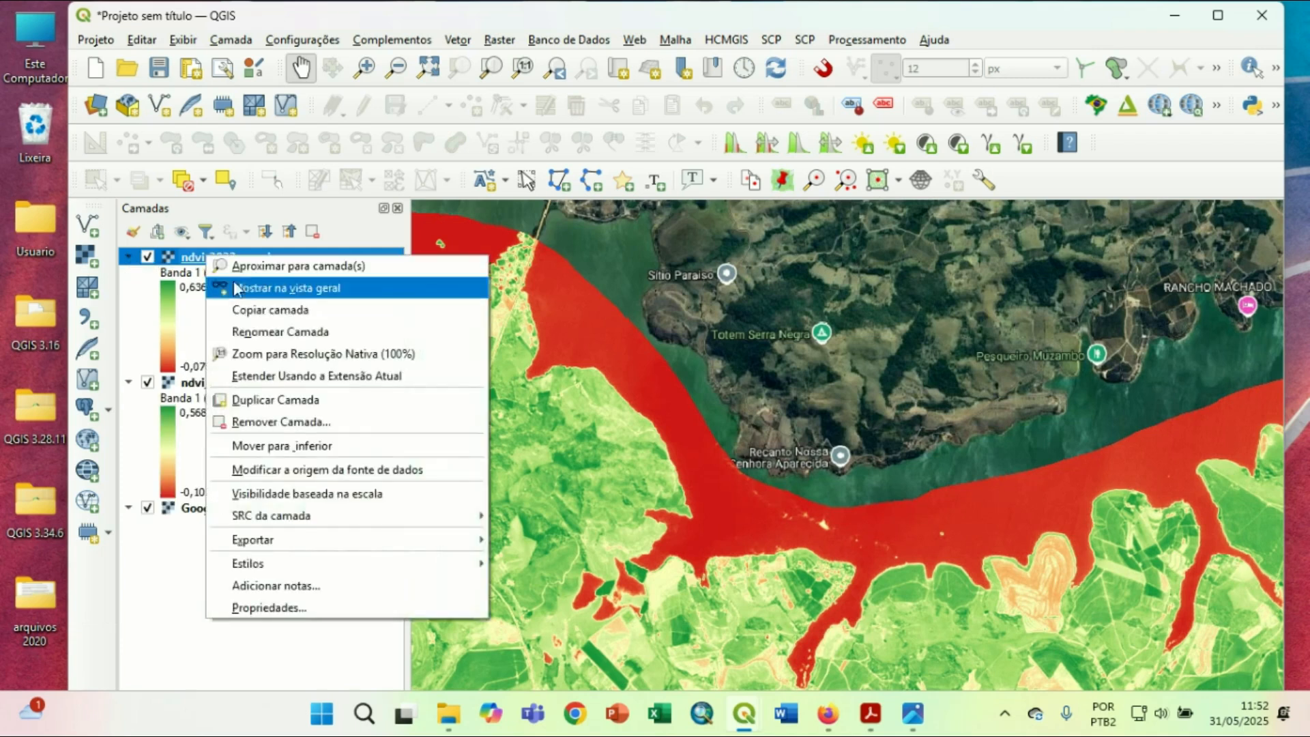
click(330, 612)
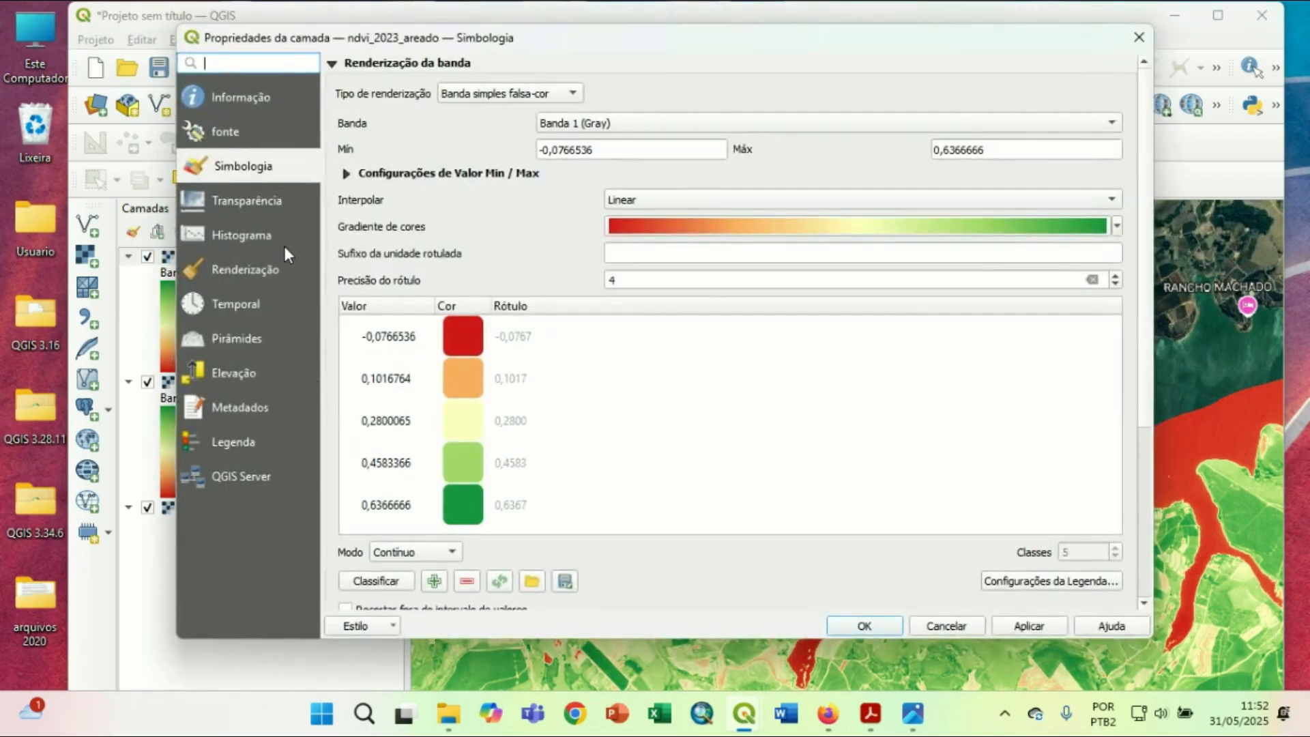
click(722, 199)
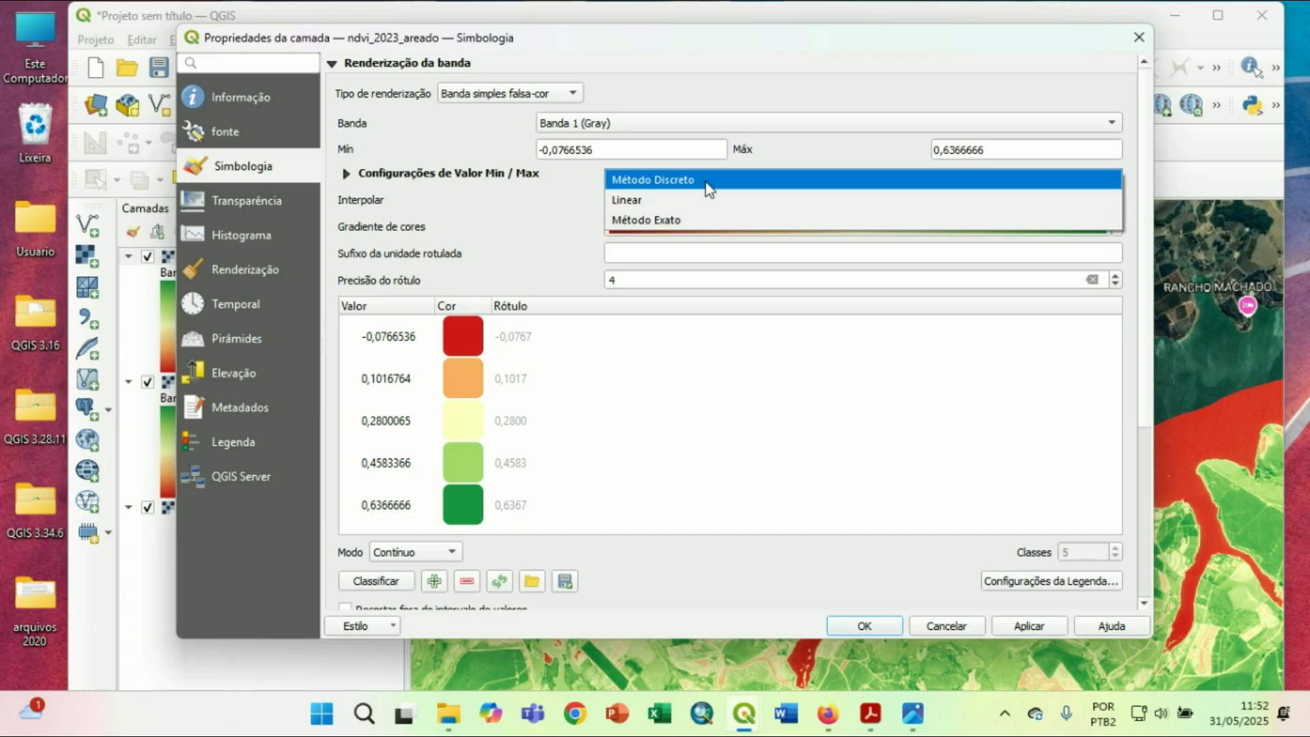
click(705, 182)
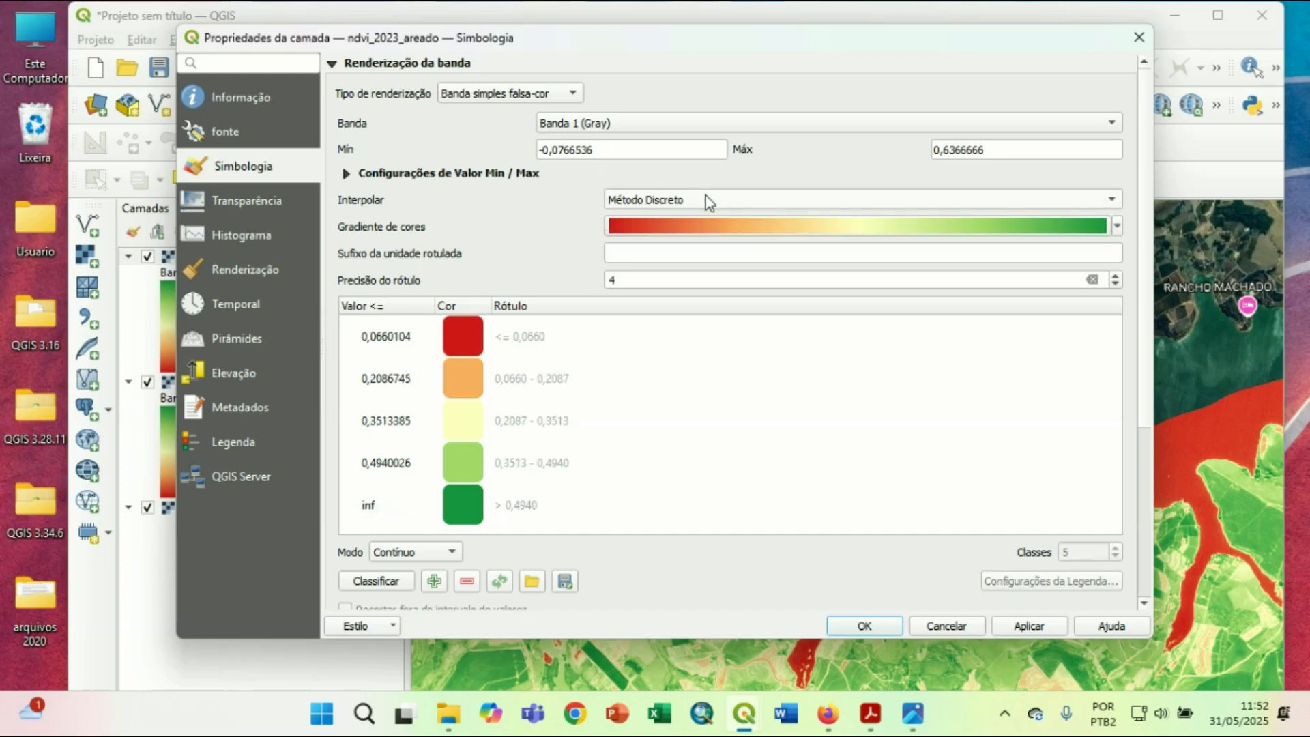
click(1061, 626)
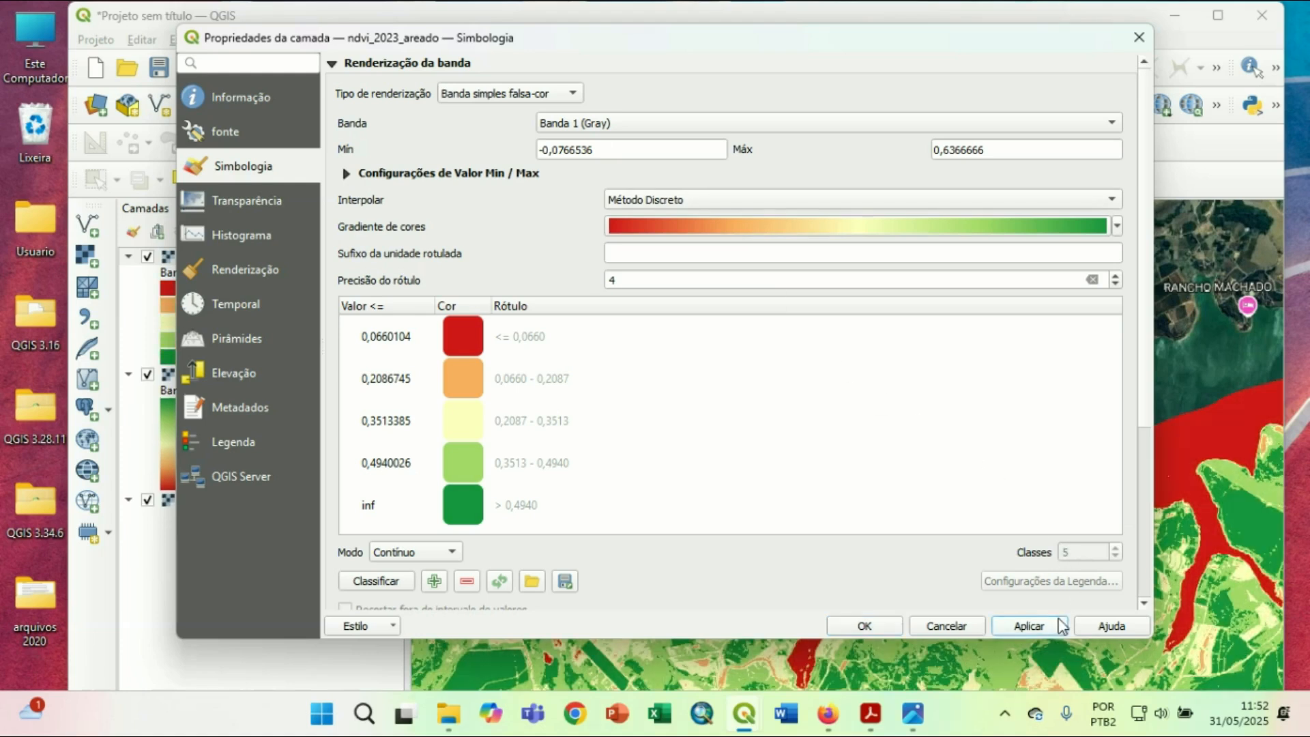
click(865, 626)
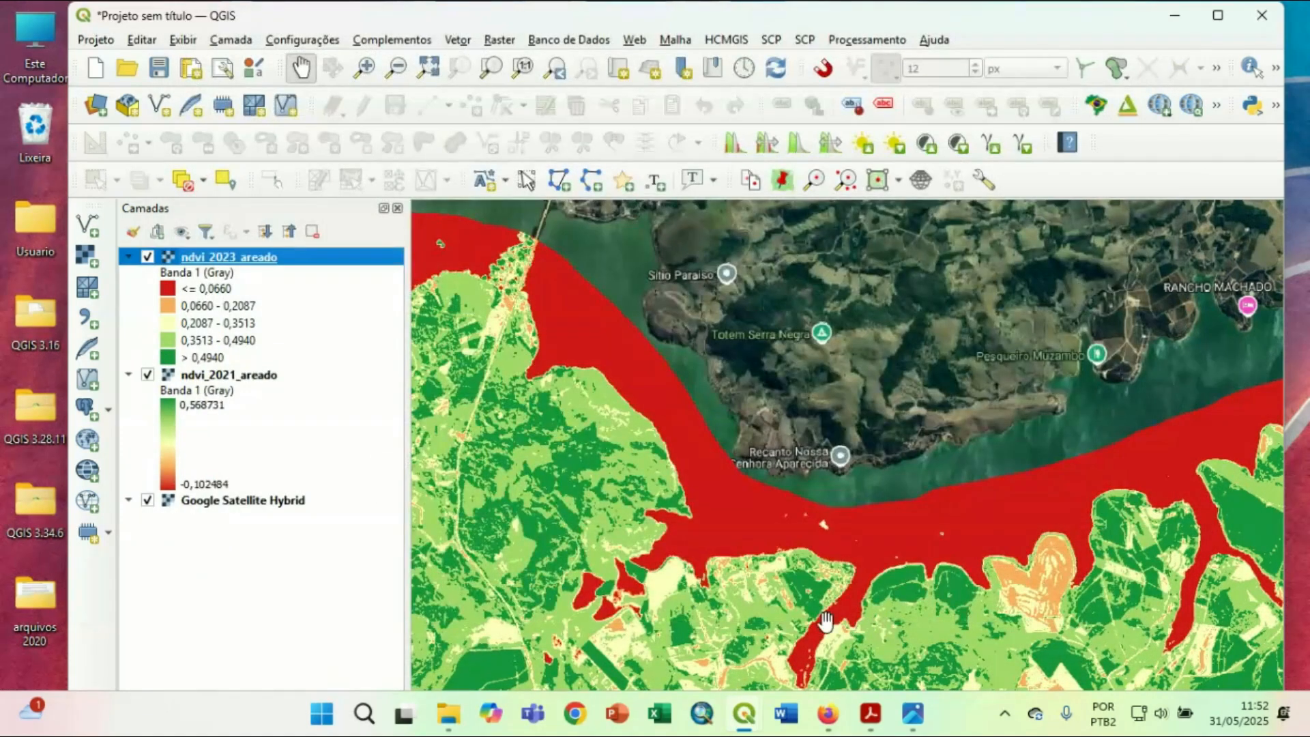
Set the colour interpolation of ndvi_2021_areado to Método Discreto as well.
drag(826, 620, 786, 510)
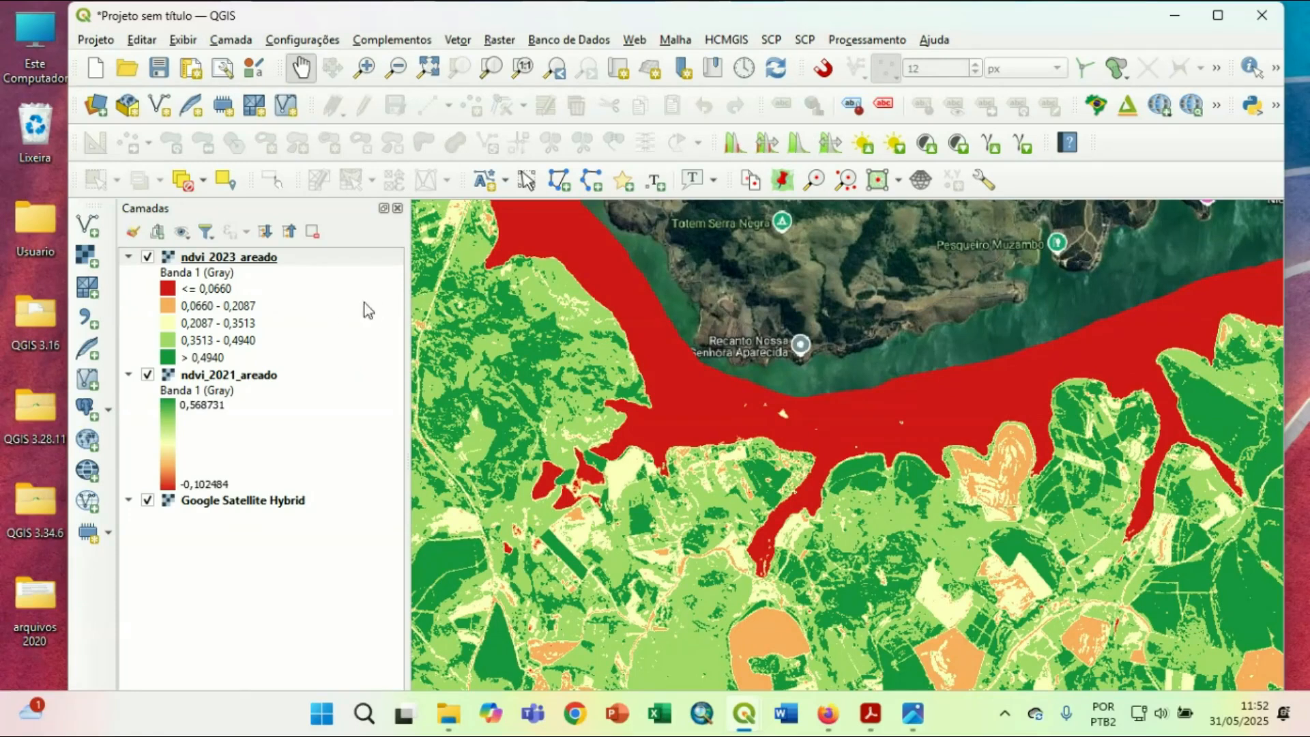
right_click(232, 376)
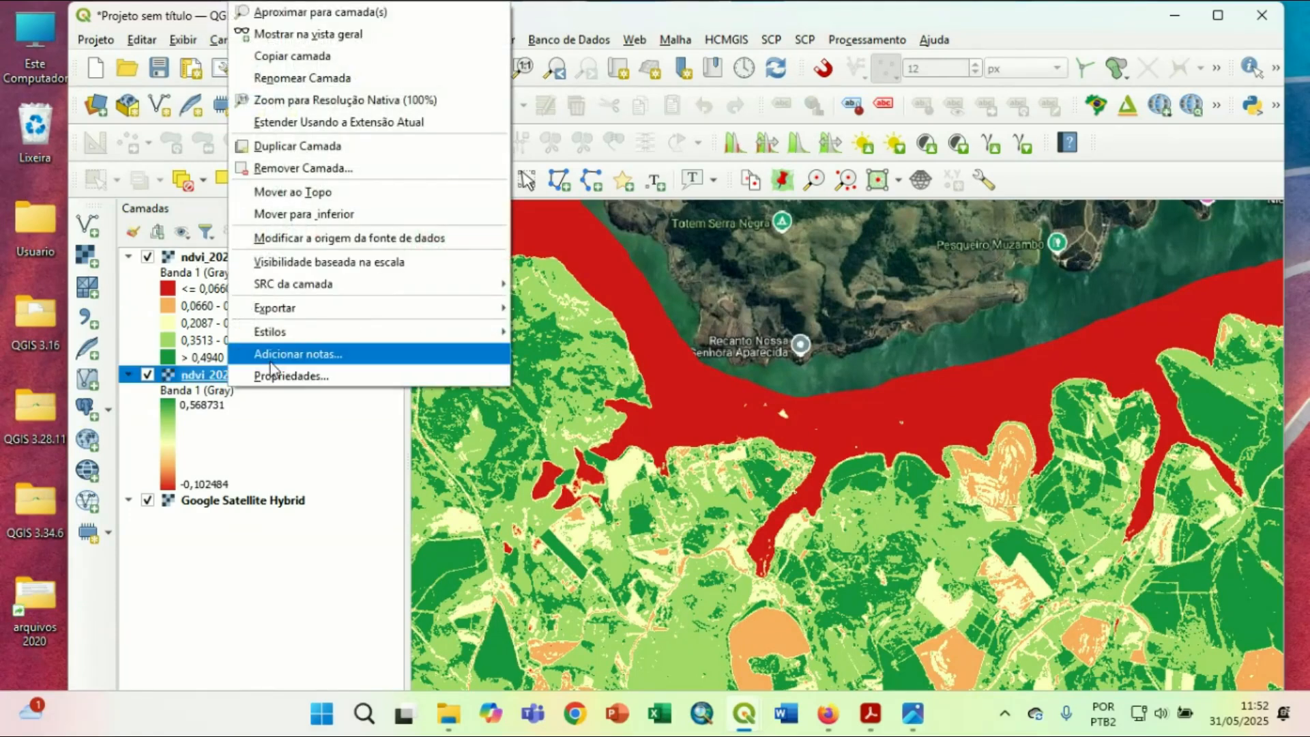
click(274, 376)
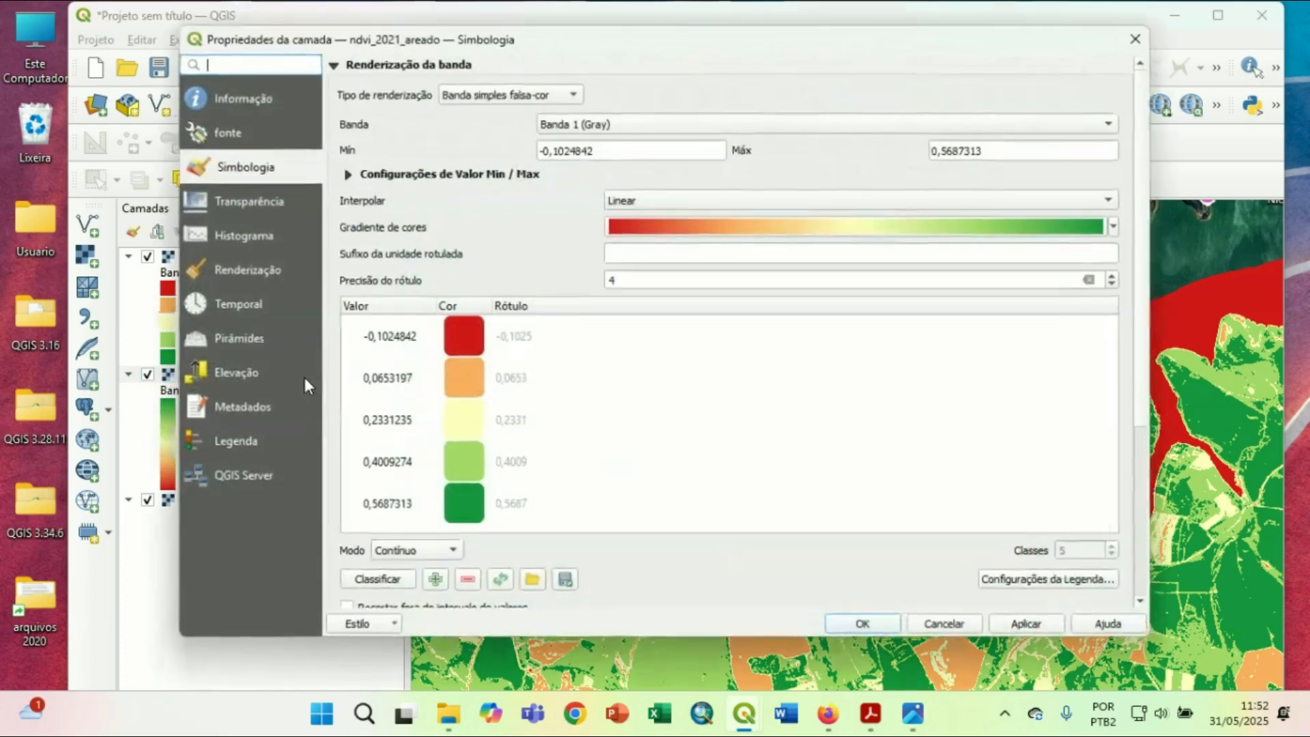
click(617, 201)
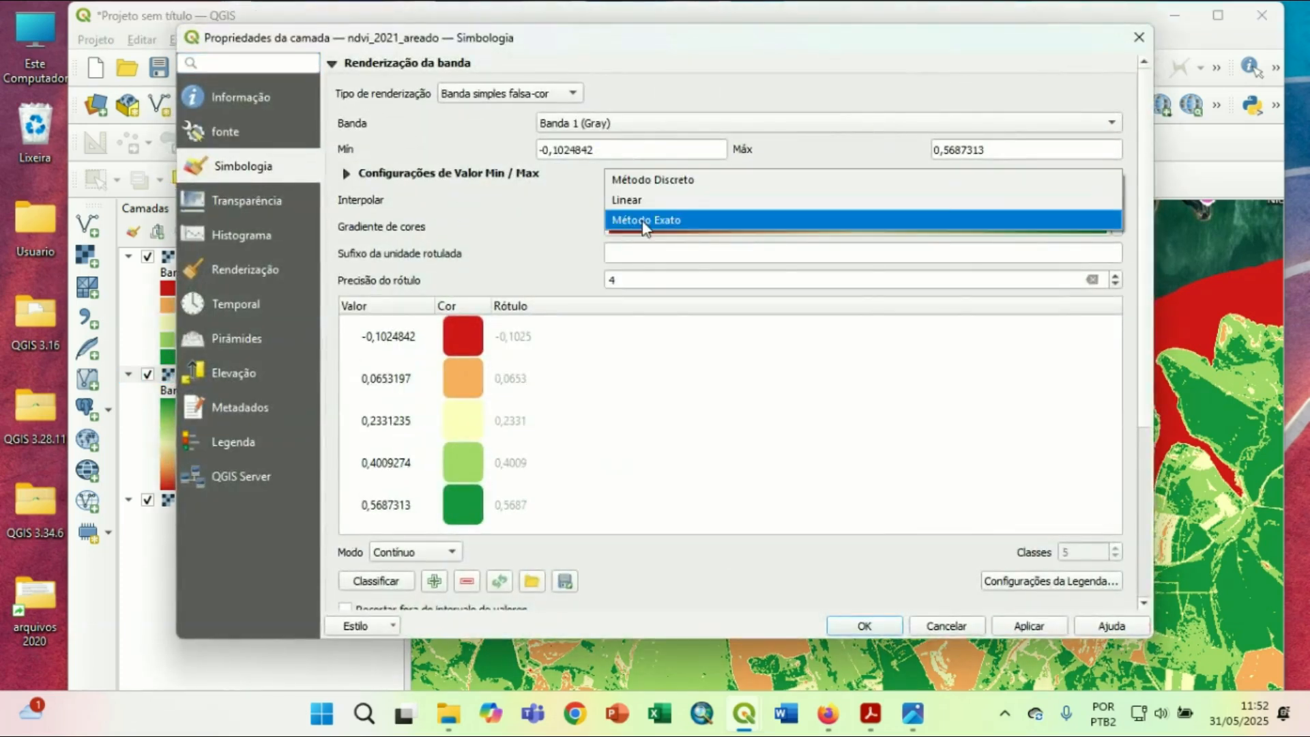
click(660, 180)
click(1042, 626)
click(864, 625)
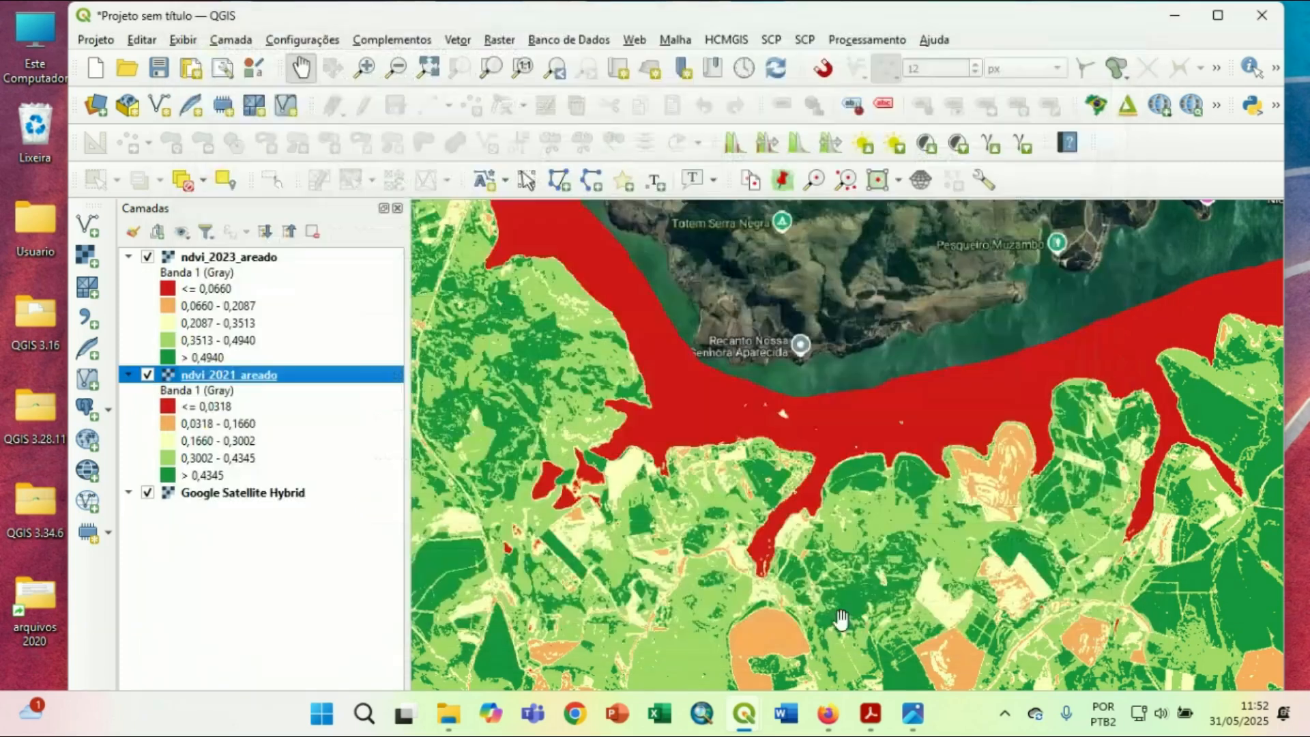
Compare the discrete NDVI classes of 2021 and 2023 along the reservoir by toggling ndvi_2023_areado.
click(148, 258)
click(148, 258)
click(148, 258)
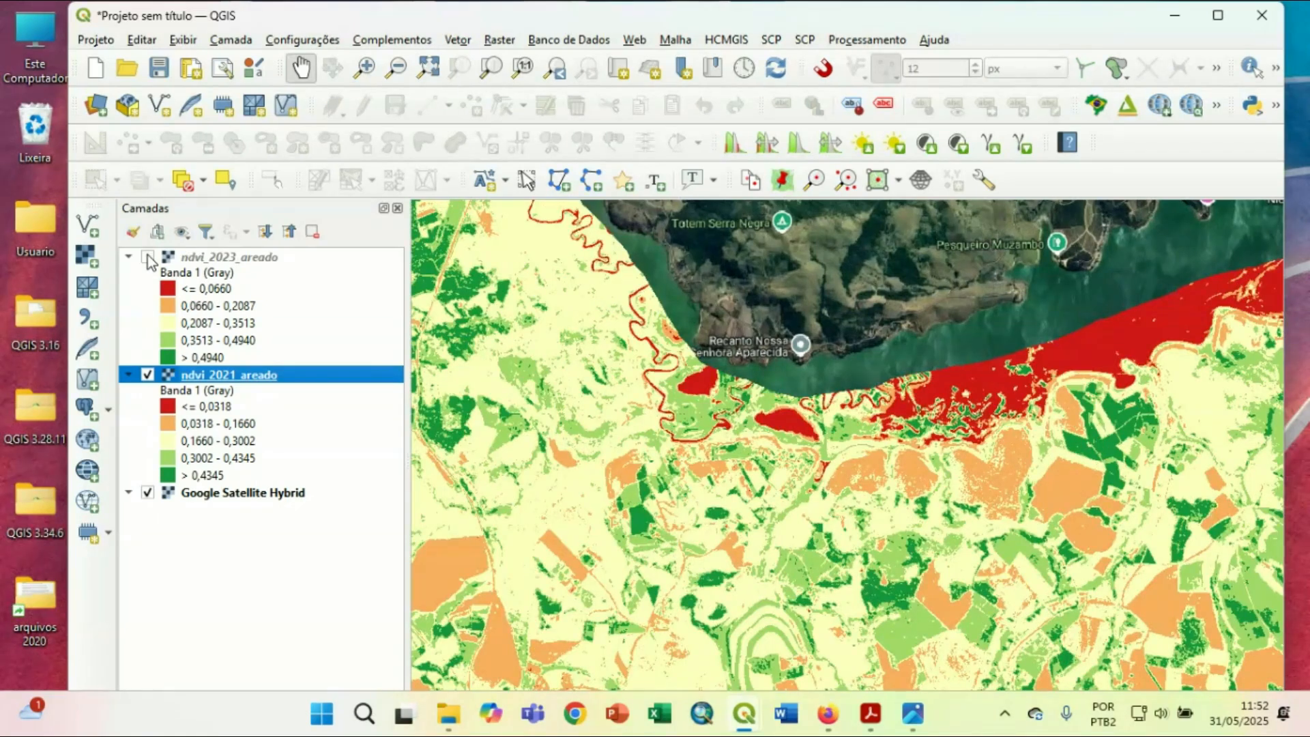
click(147, 257)
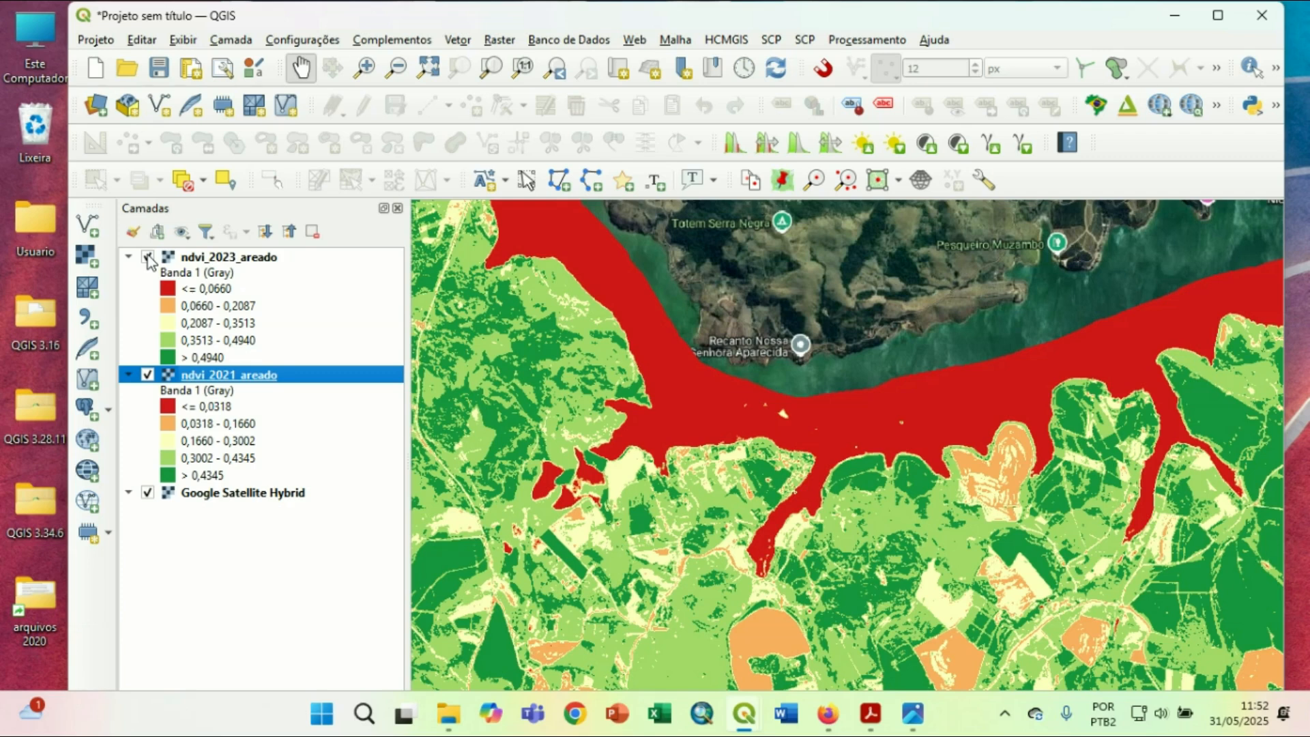
Check the town's discrete 2023 NDVI classes against the satellite imagery by hiding both NDVI layers and turning them back on.
drag(495, 374, 665, 373)
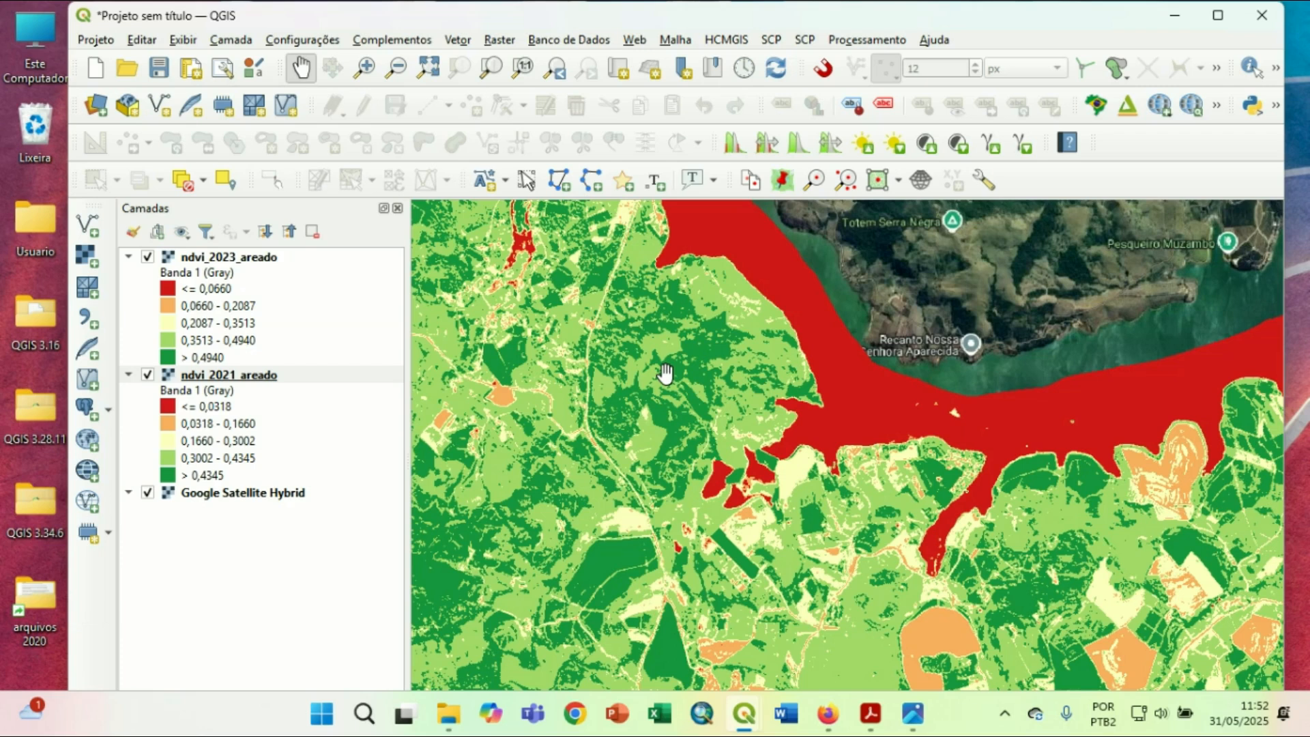
drag(853, 510, 818, 431)
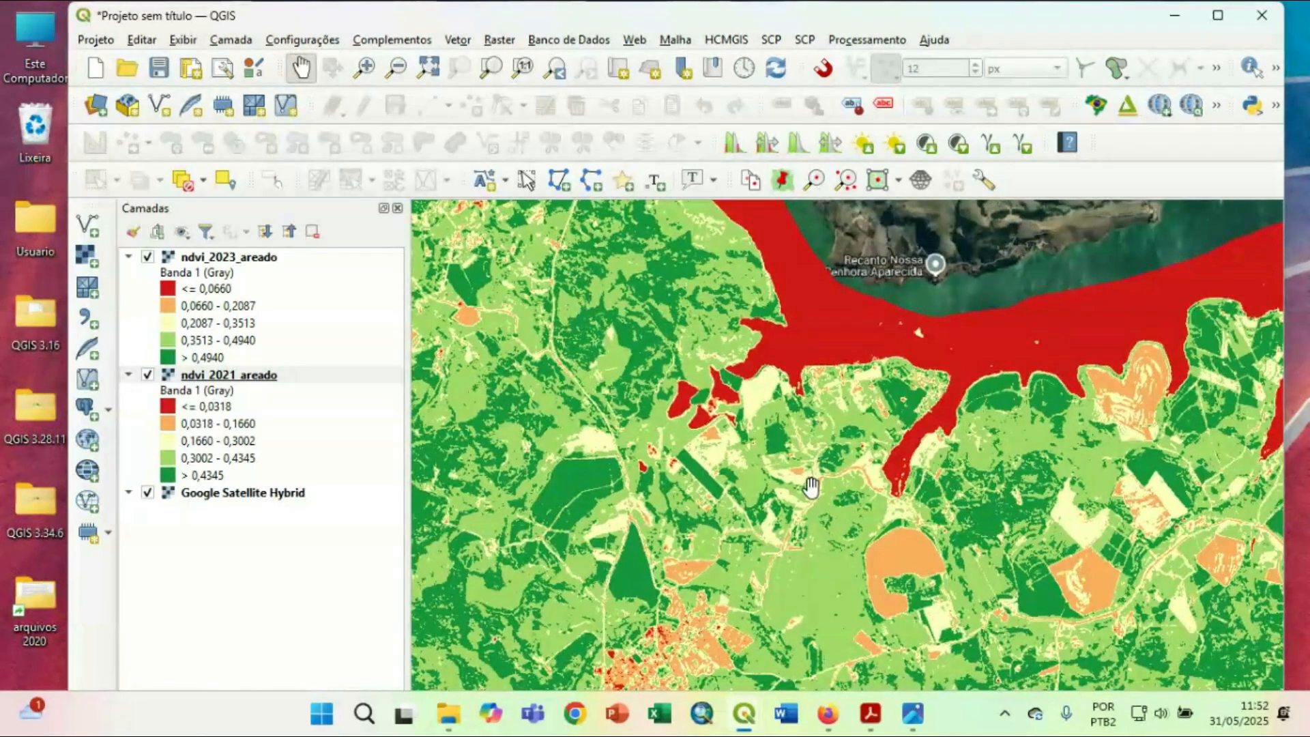
drag(811, 486, 839, 375)
drag(798, 515, 808, 455)
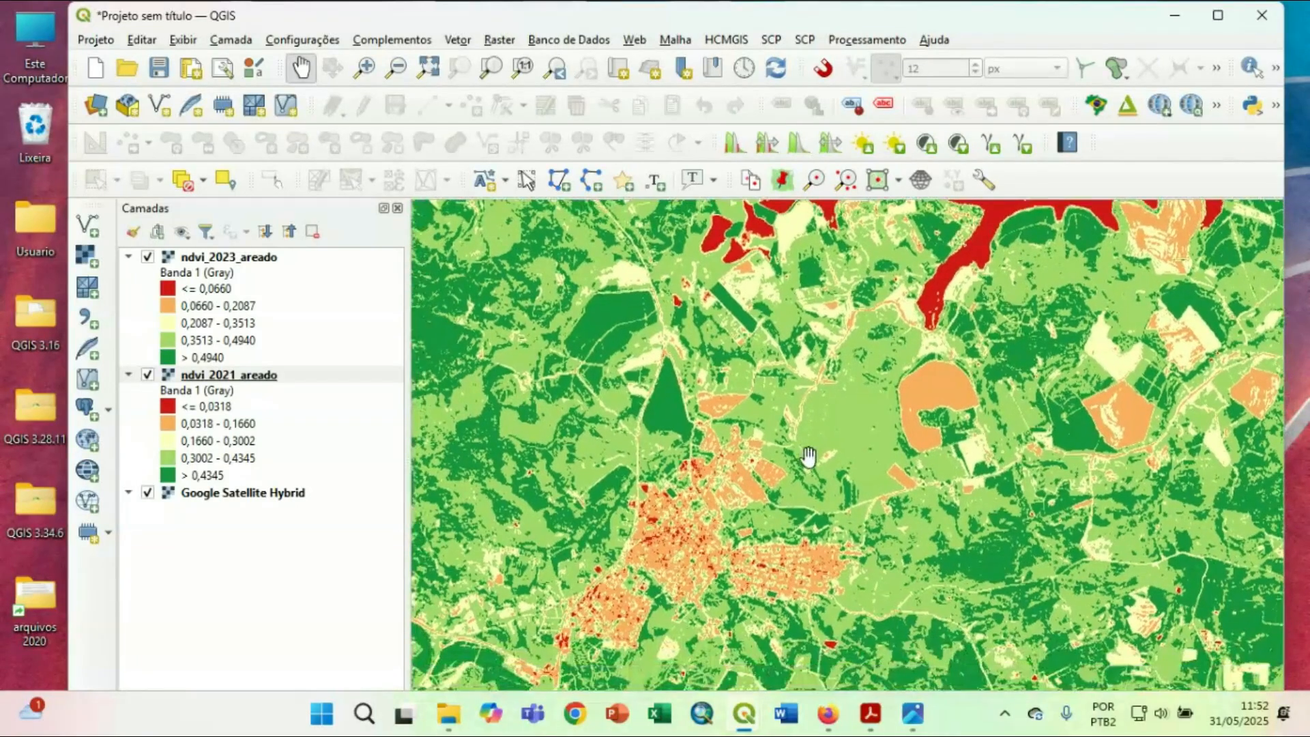
scroll(747, 511, up, 3)
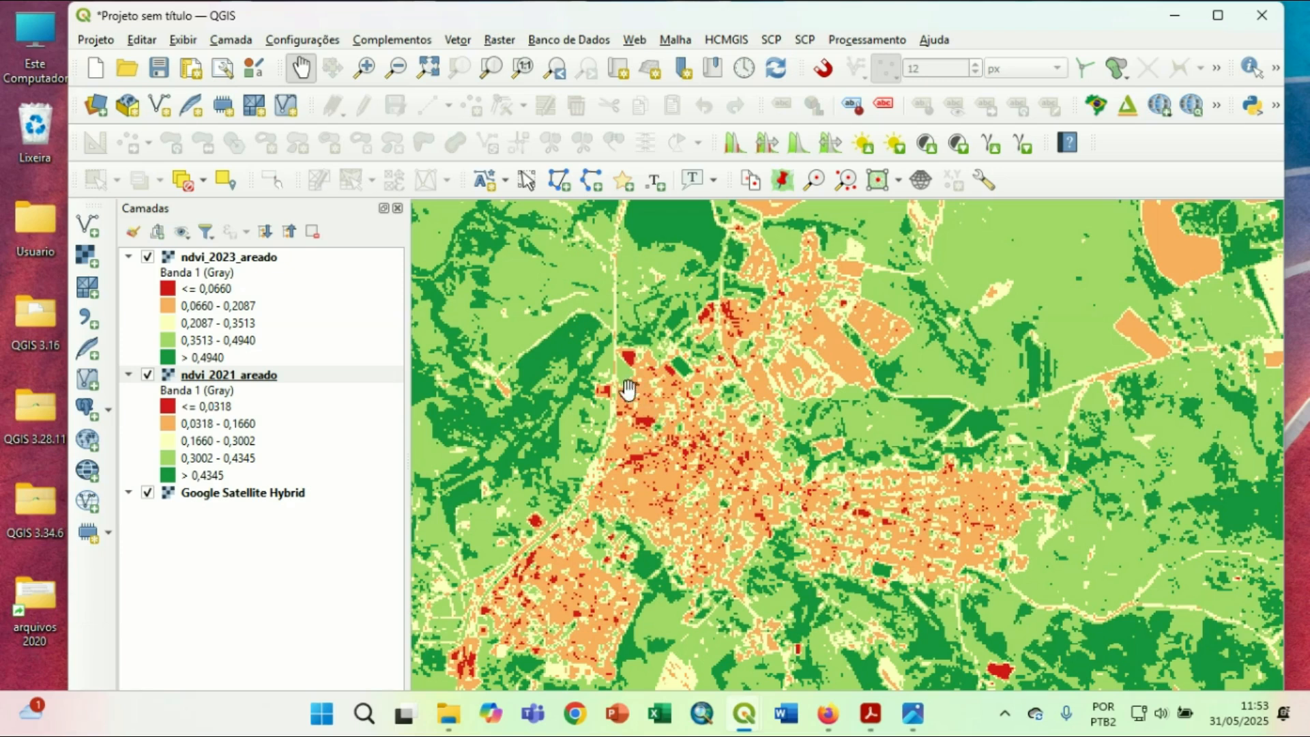
click(147, 375)
click(146, 257)
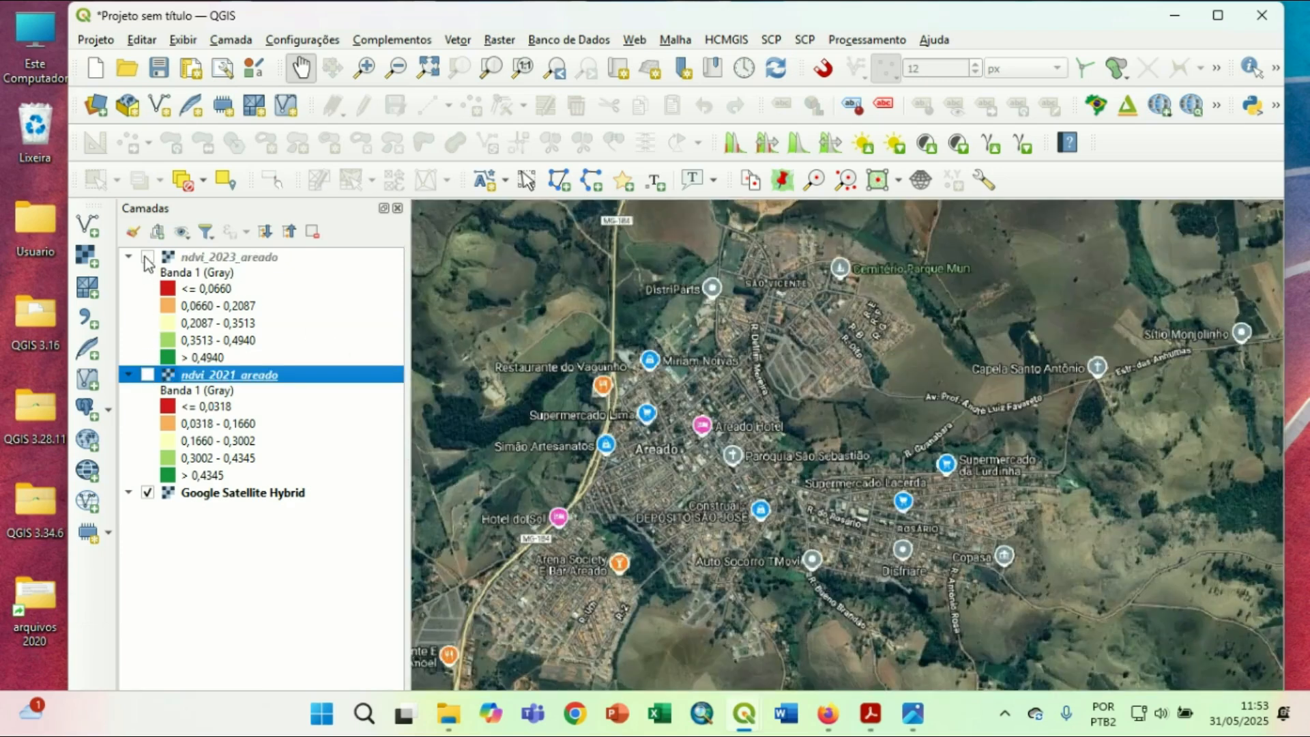
click(147, 258)
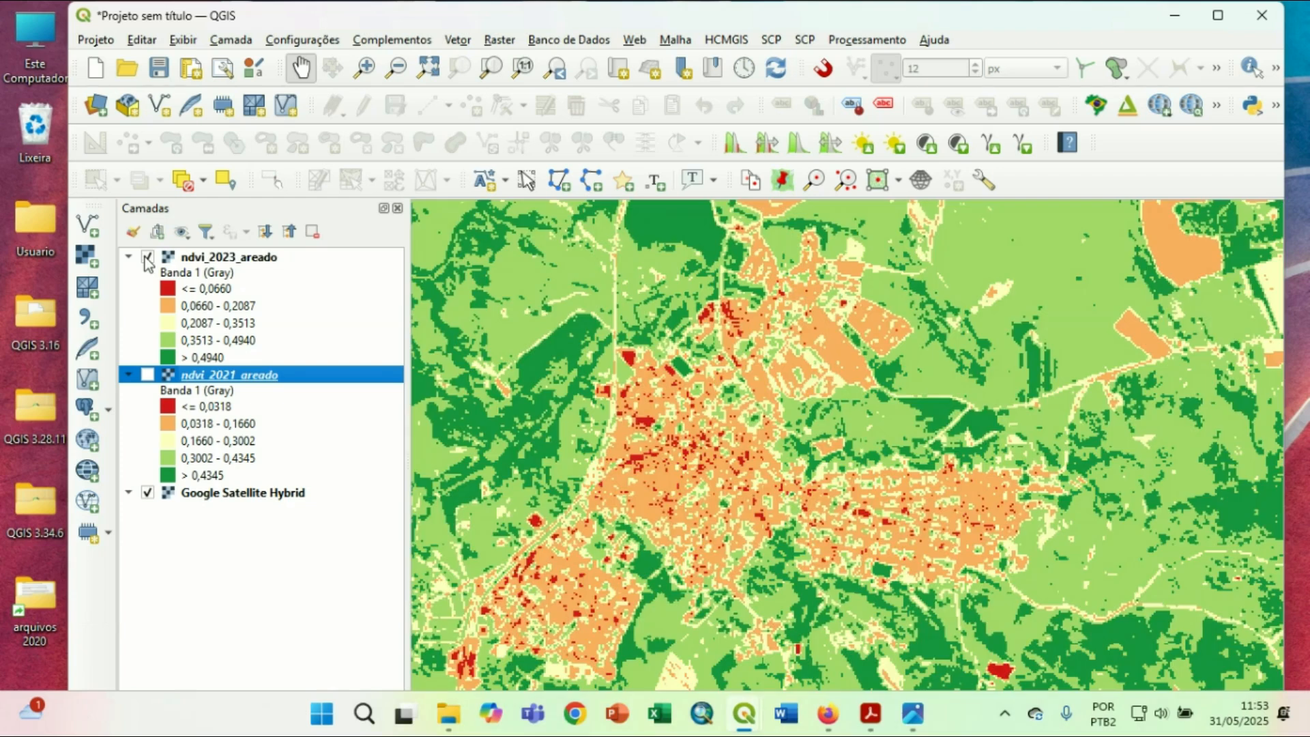
click(147, 375)
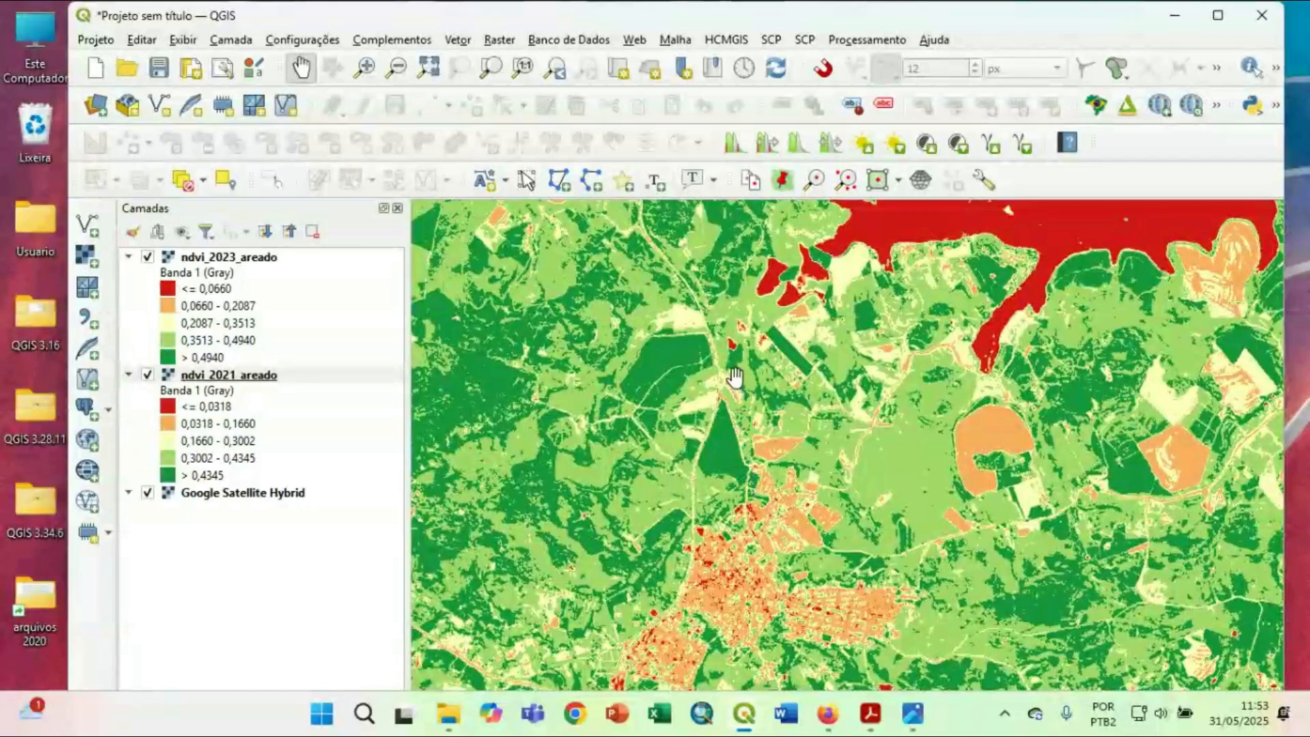
drag(734, 377, 702, 505)
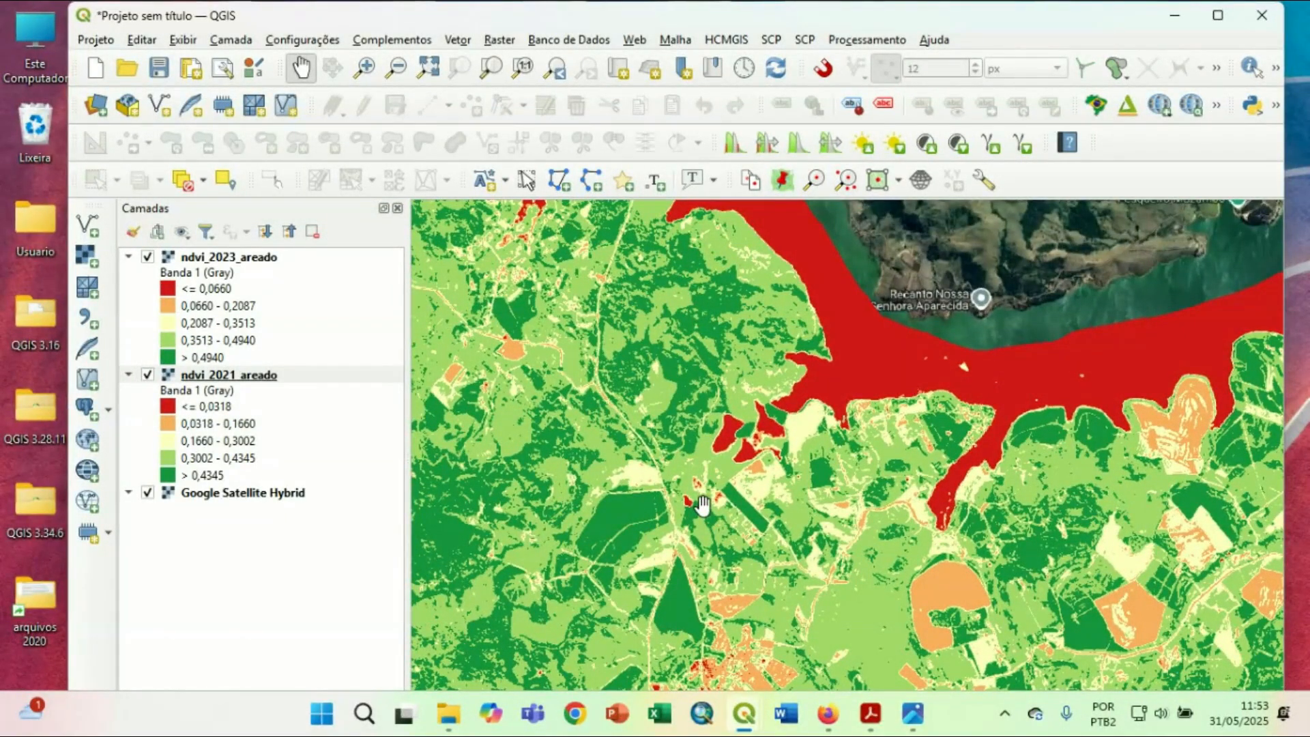
Hide the ndvi_2021_areado and ndvi_2023_areado layers and collapse the legend of ndvi_2023_areado.
click(148, 376)
click(147, 258)
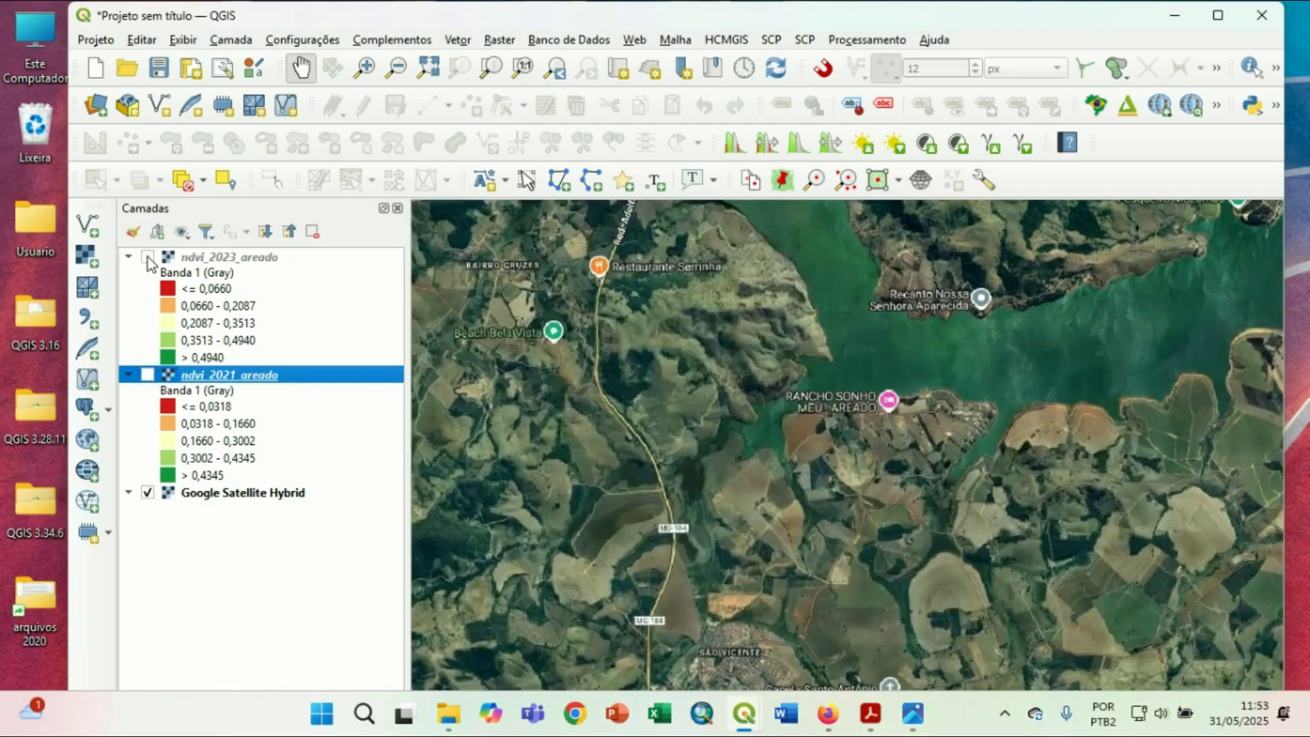
click(128, 257)
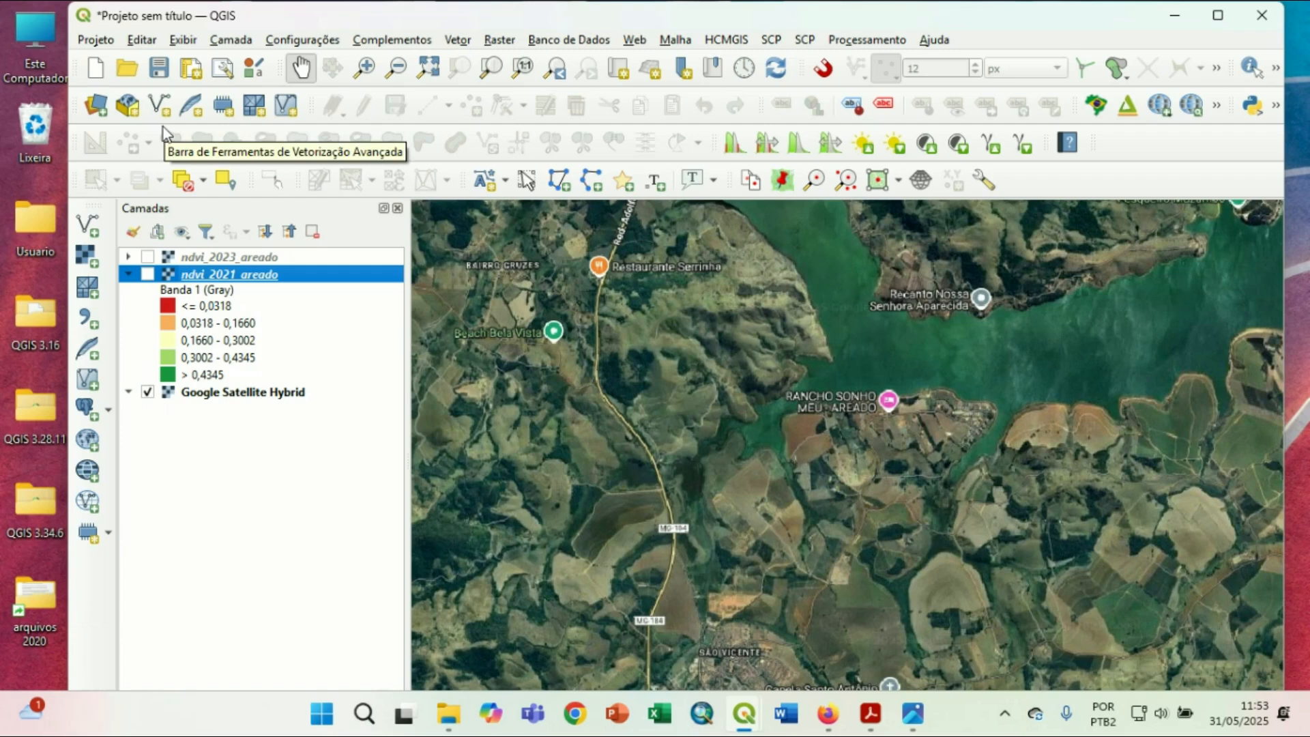
Add the 2021 band rasters b3_2021_sirgas23s and b8_2021_sirgas2000_23s from the indices_espectrais\2021 folder to the project.
click(106, 105)
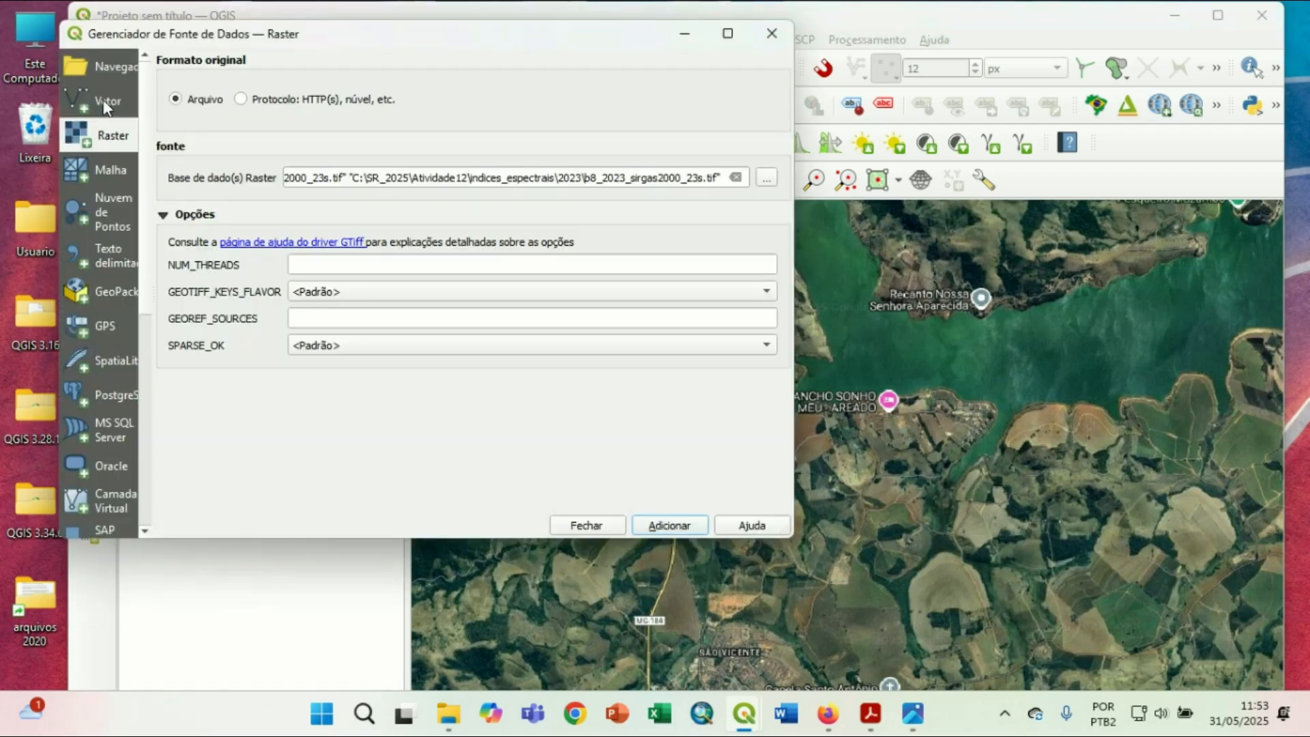
click(767, 177)
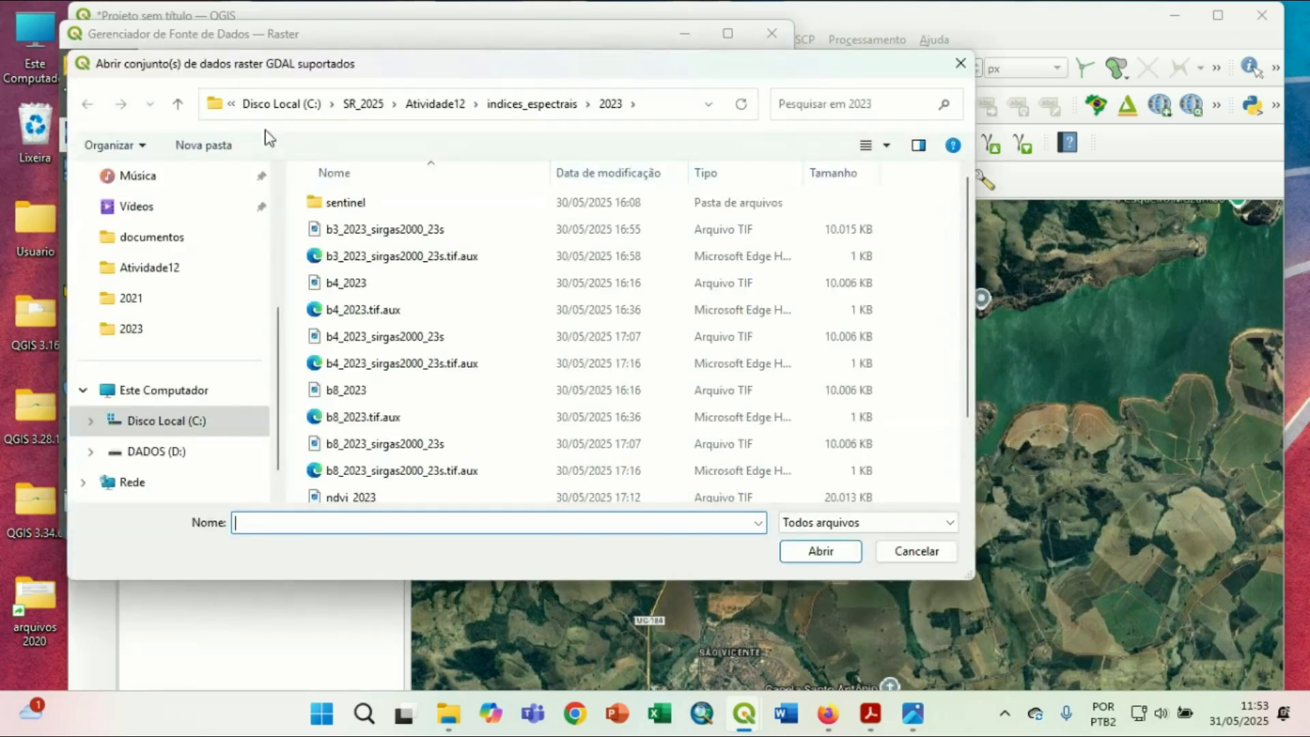
click(178, 105)
double_click(337, 209)
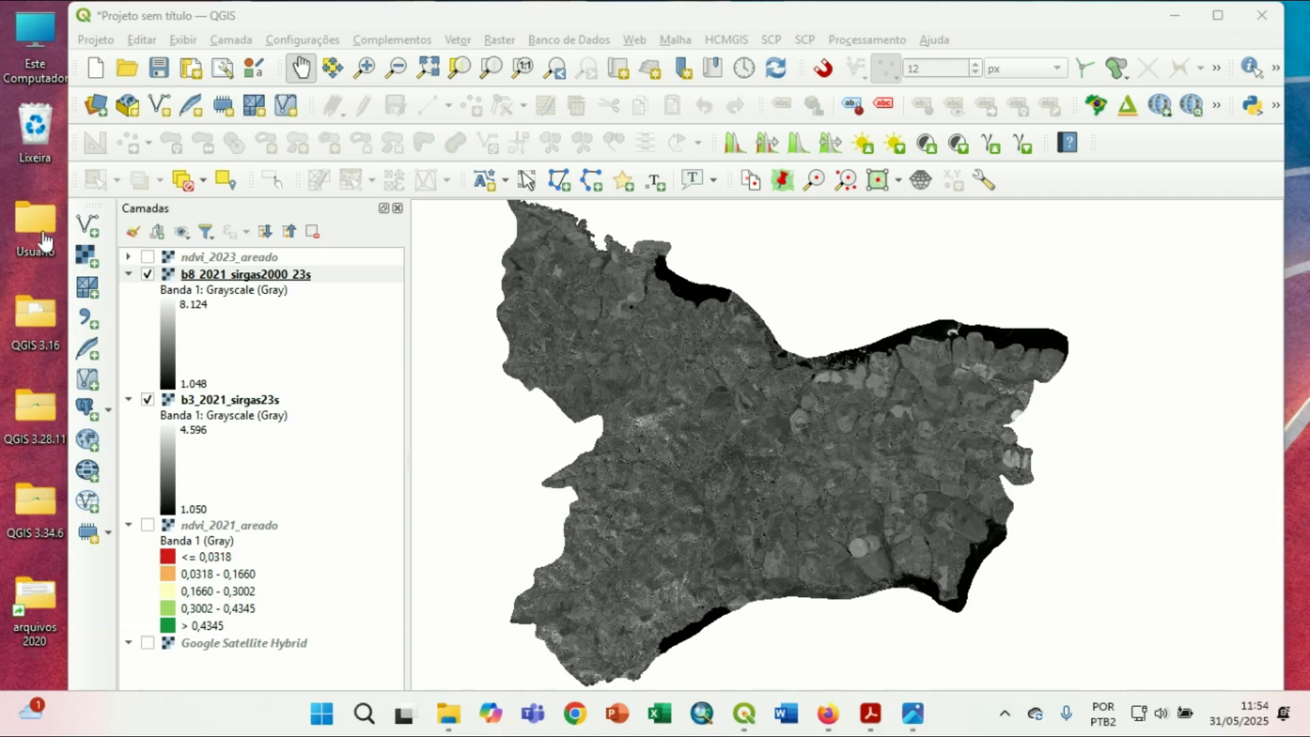
Enter the NDWI numerator in the raster calculator: ("b3_2021_sirgas23s@1" - "b8_2021_sirgas2000_23s@1").
click(498, 40)
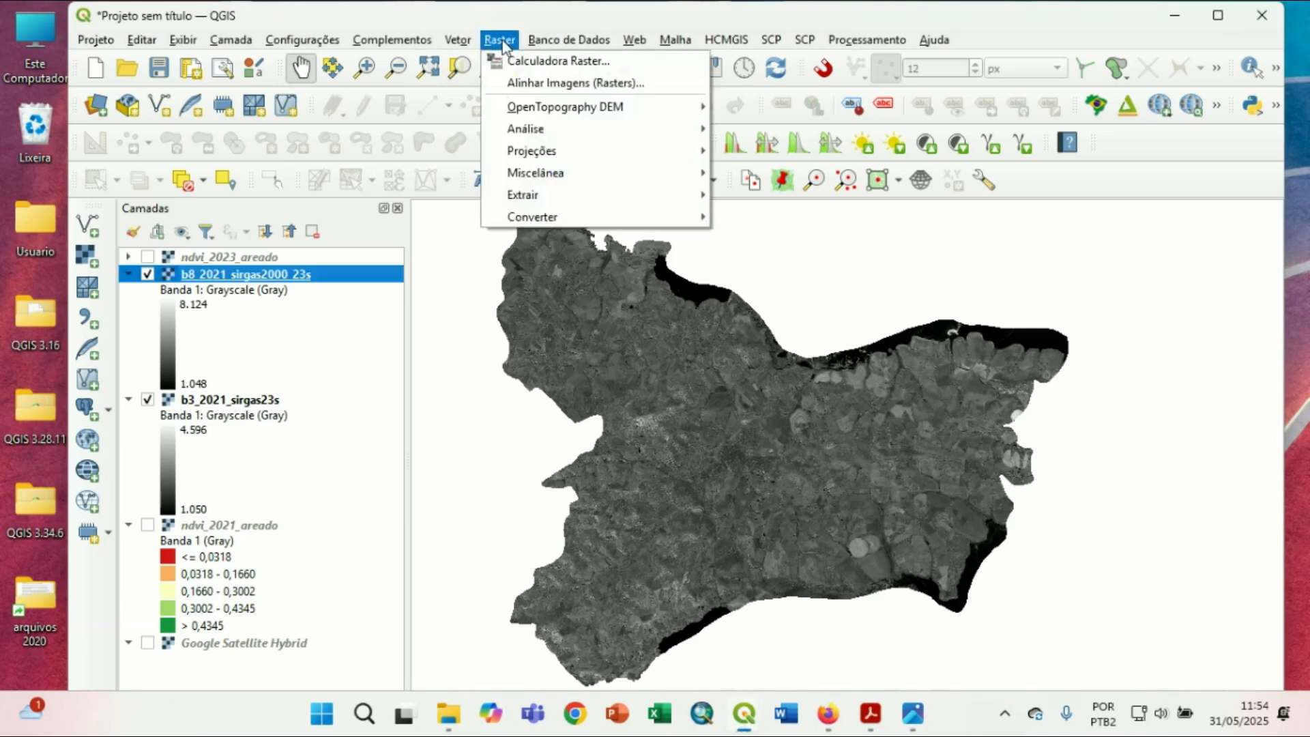
click(543, 63)
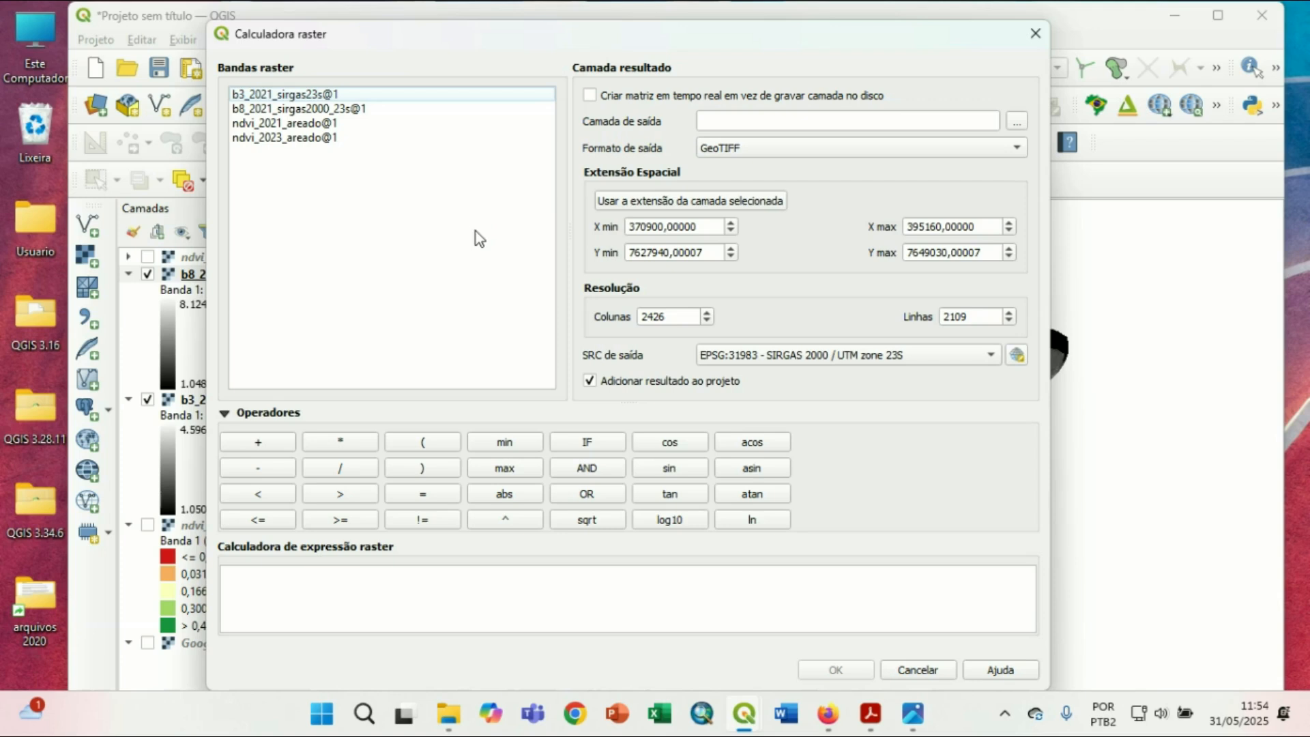
click(434, 445)
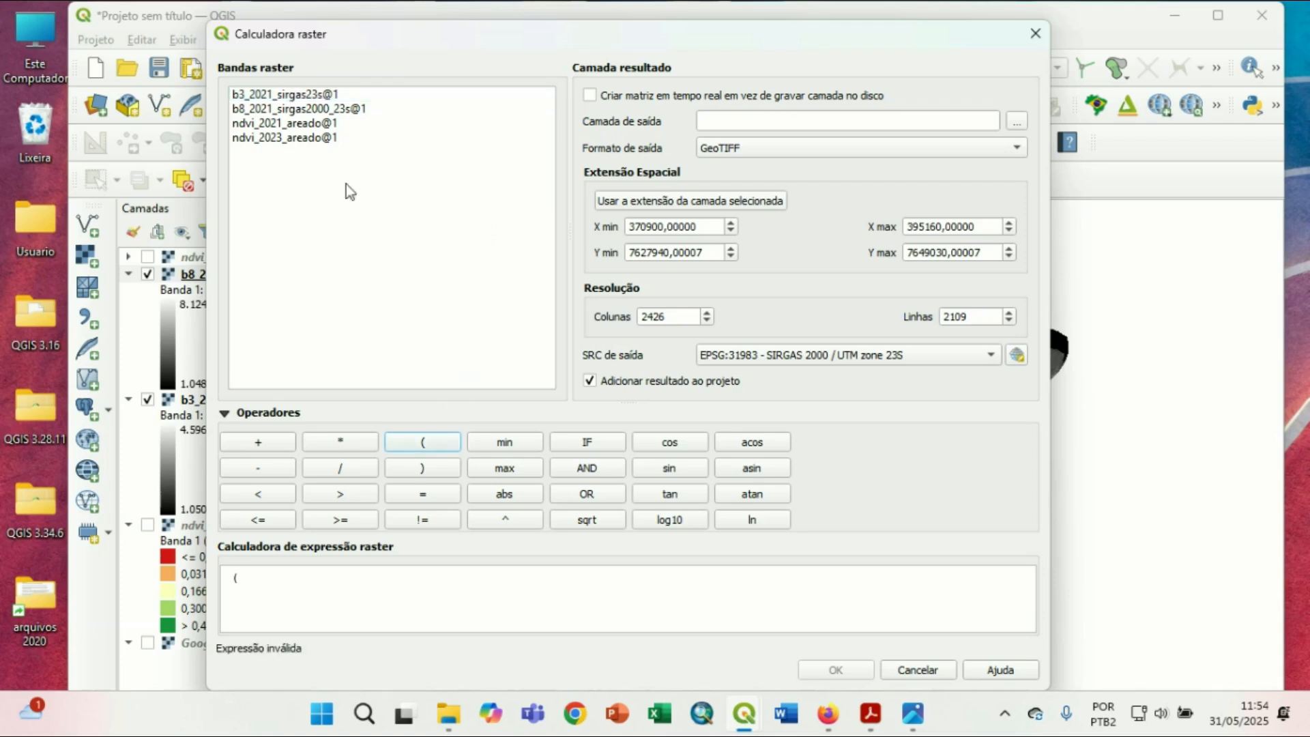
double_click(289, 97)
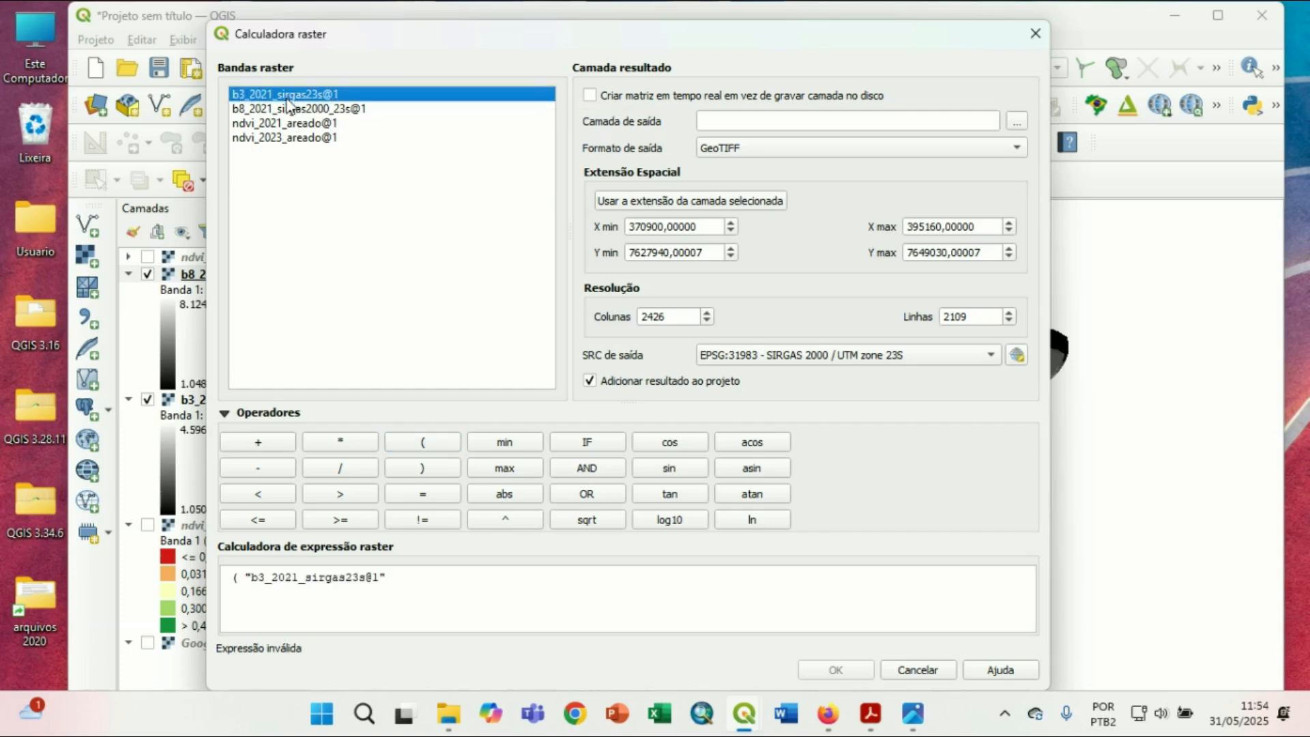
click(262, 468)
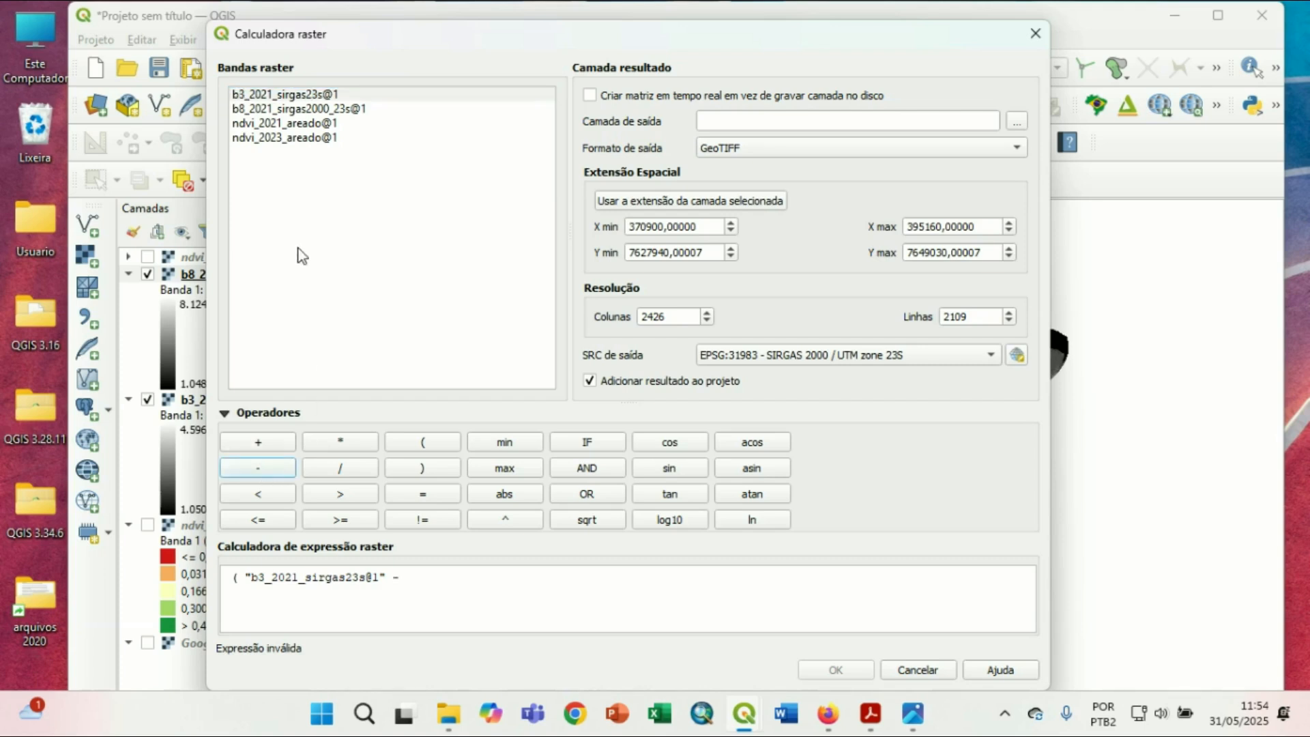
double_click(312, 109)
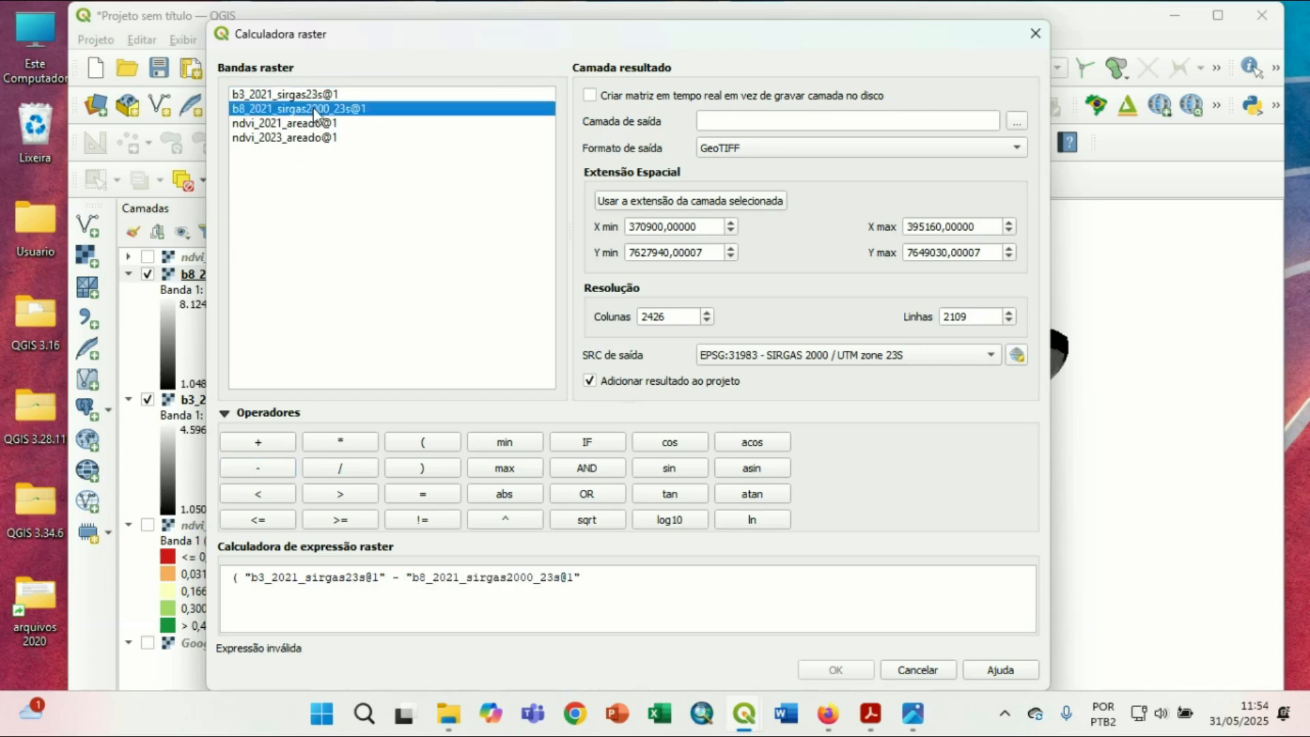
click(423, 470)
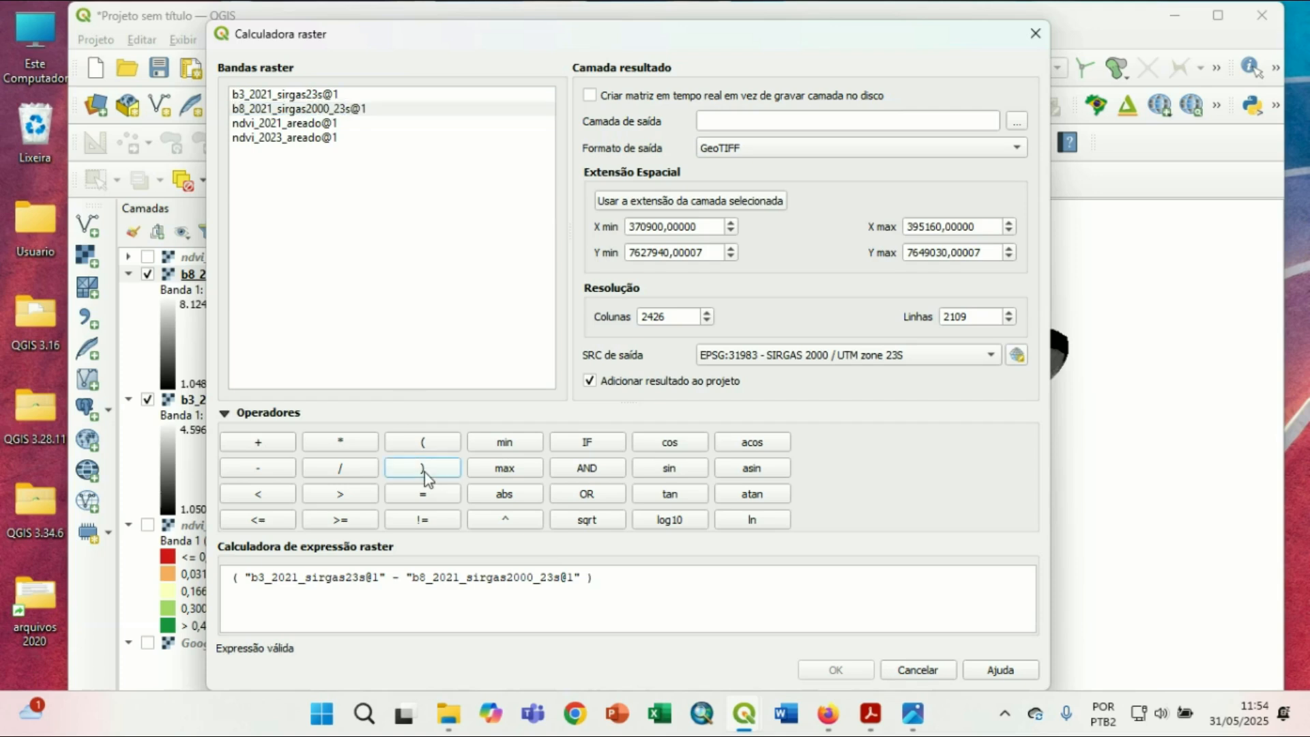
Divide the raster expression by ("b3_2021_sirgas23s@1" + "b8_2021_sirgas2000_23s@1") to complete the NDWI formula.
click(340, 469)
click(419, 447)
click(281, 99)
double_click(282, 100)
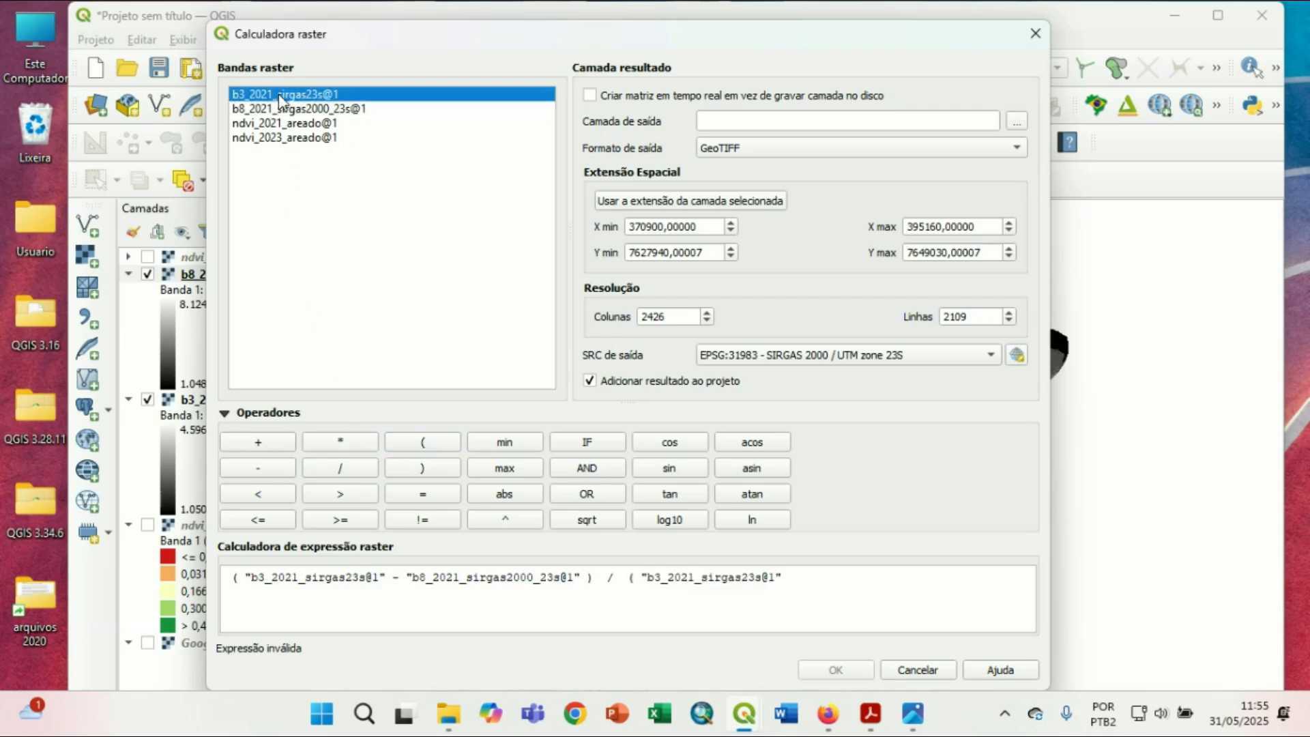
click(263, 447)
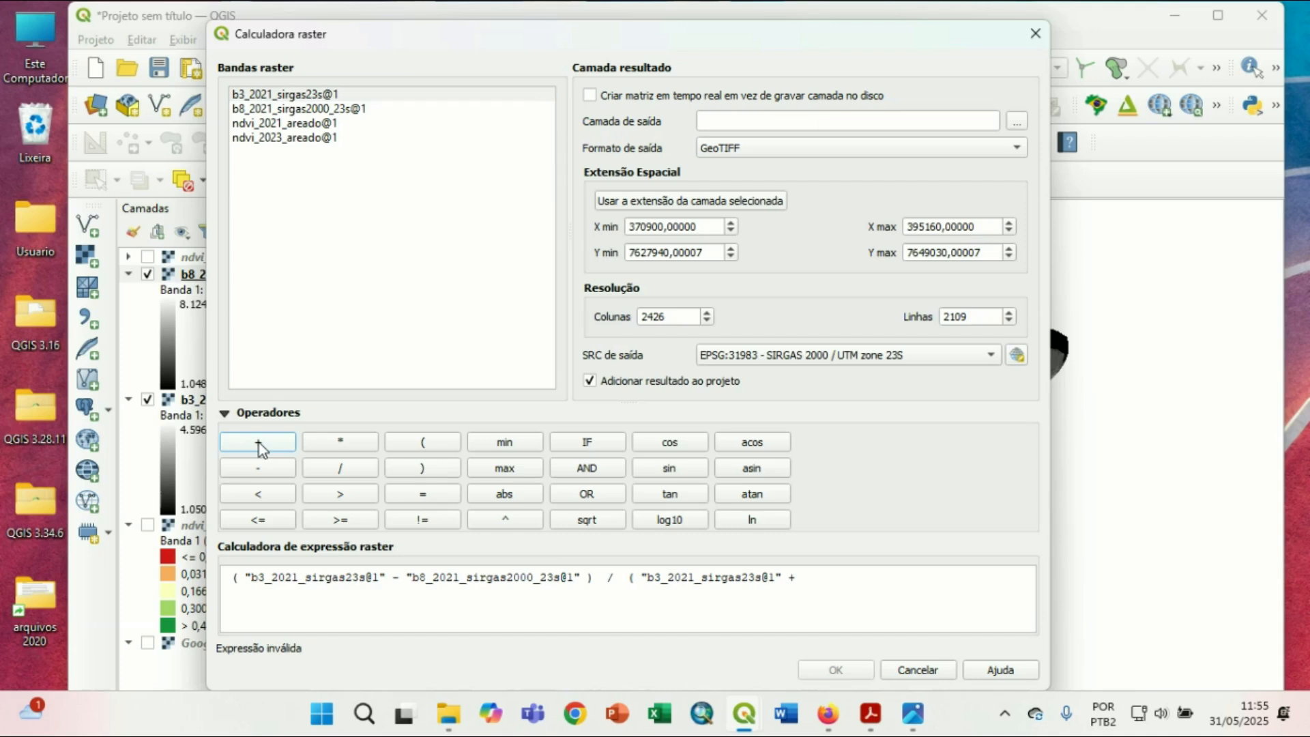
click(311, 110)
double_click(311, 111)
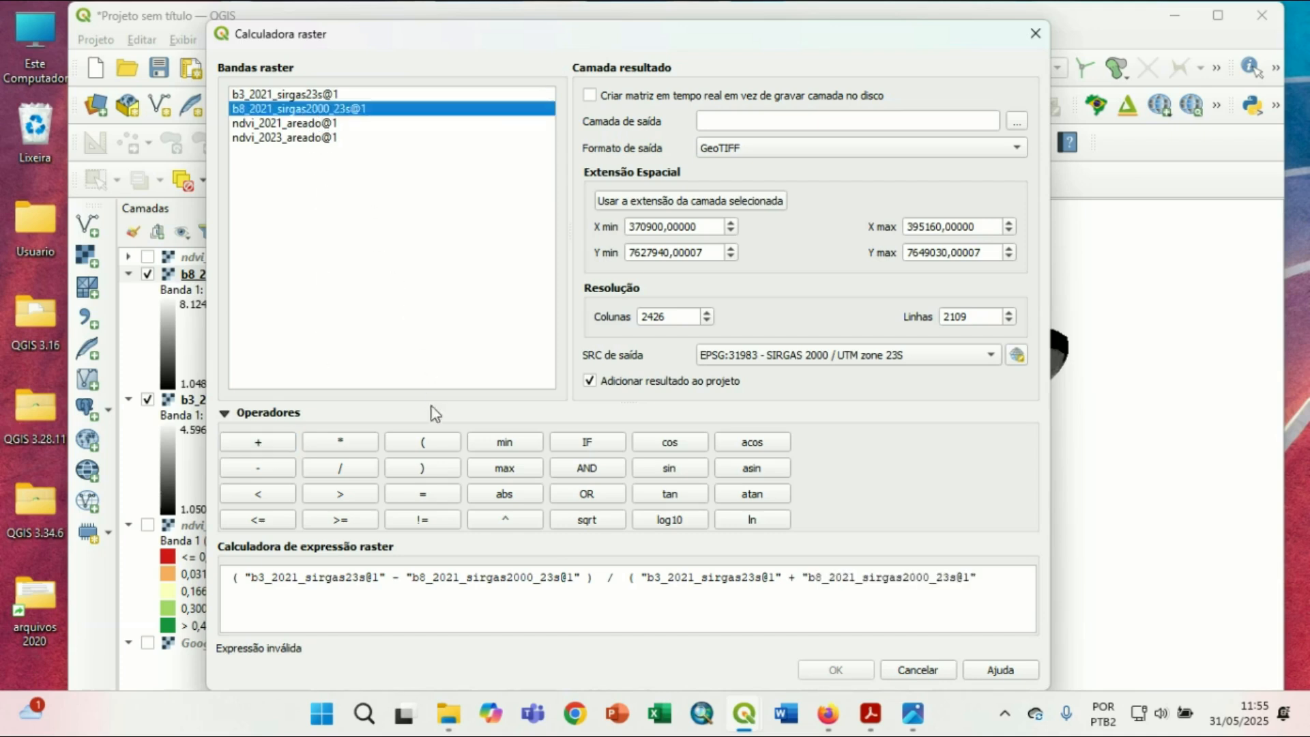
click(423, 468)
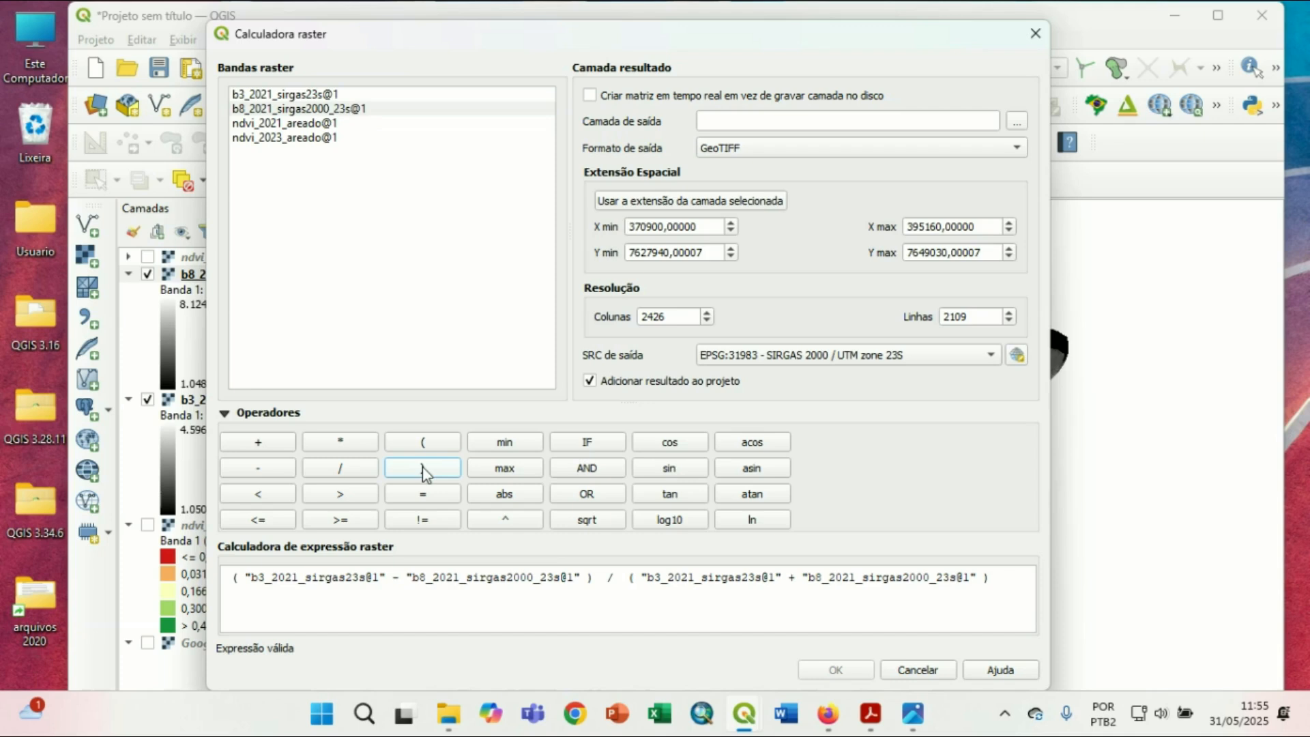
Set the output file to ndwi_2021_areado in the 2021 folder and run the raster calculation.
click(1016, 121)
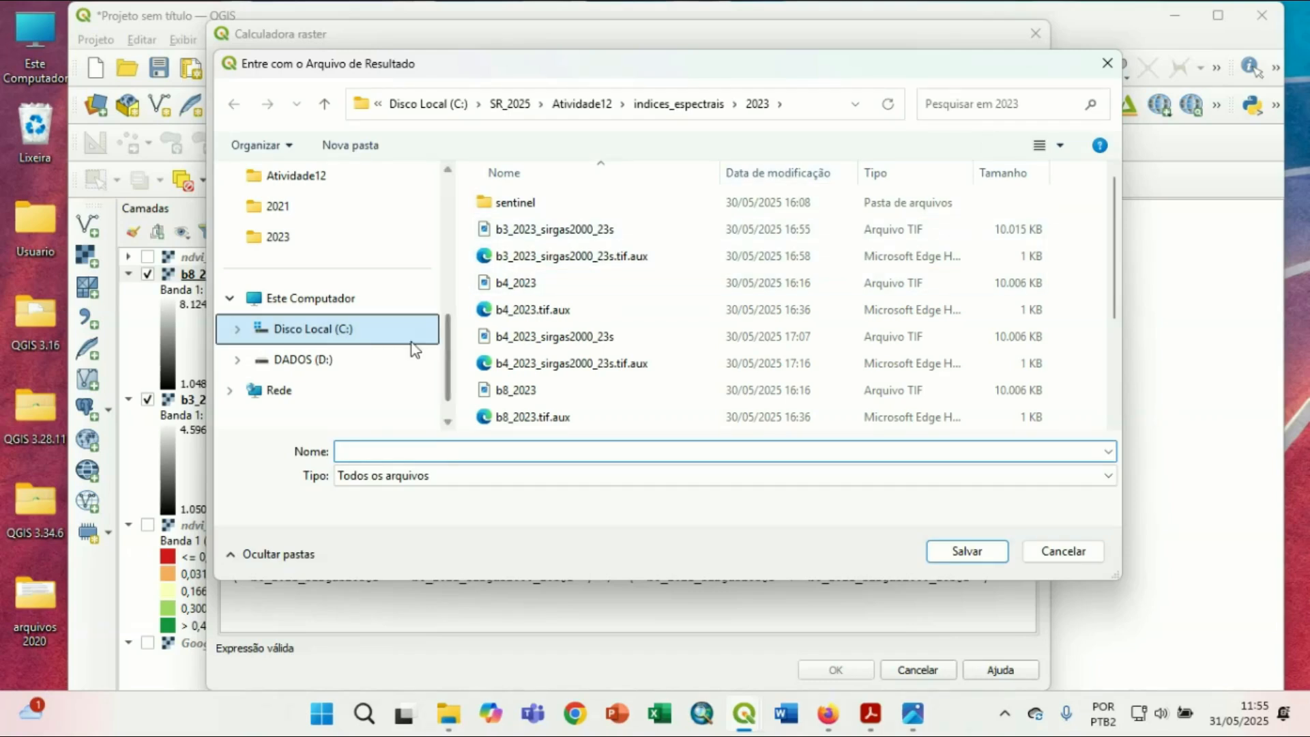
click(284, 208)
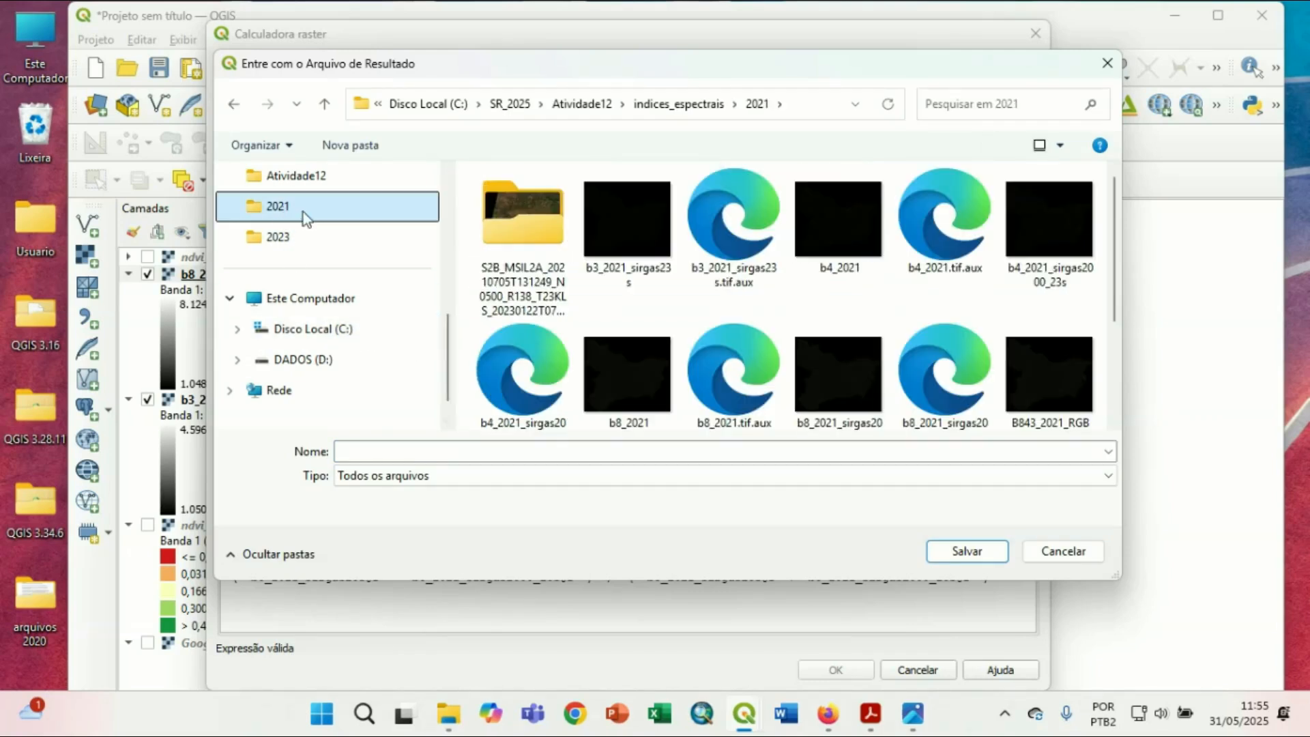
click(531, 453)
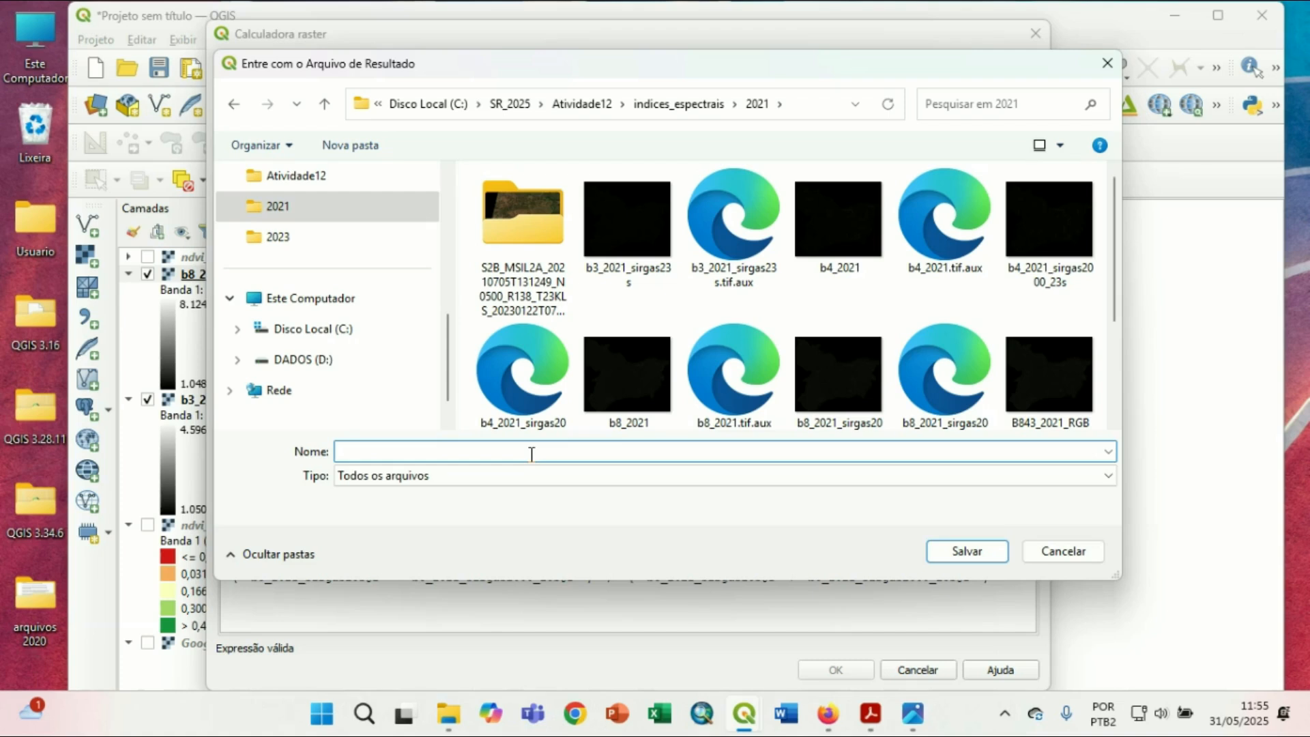
text(ndwi)
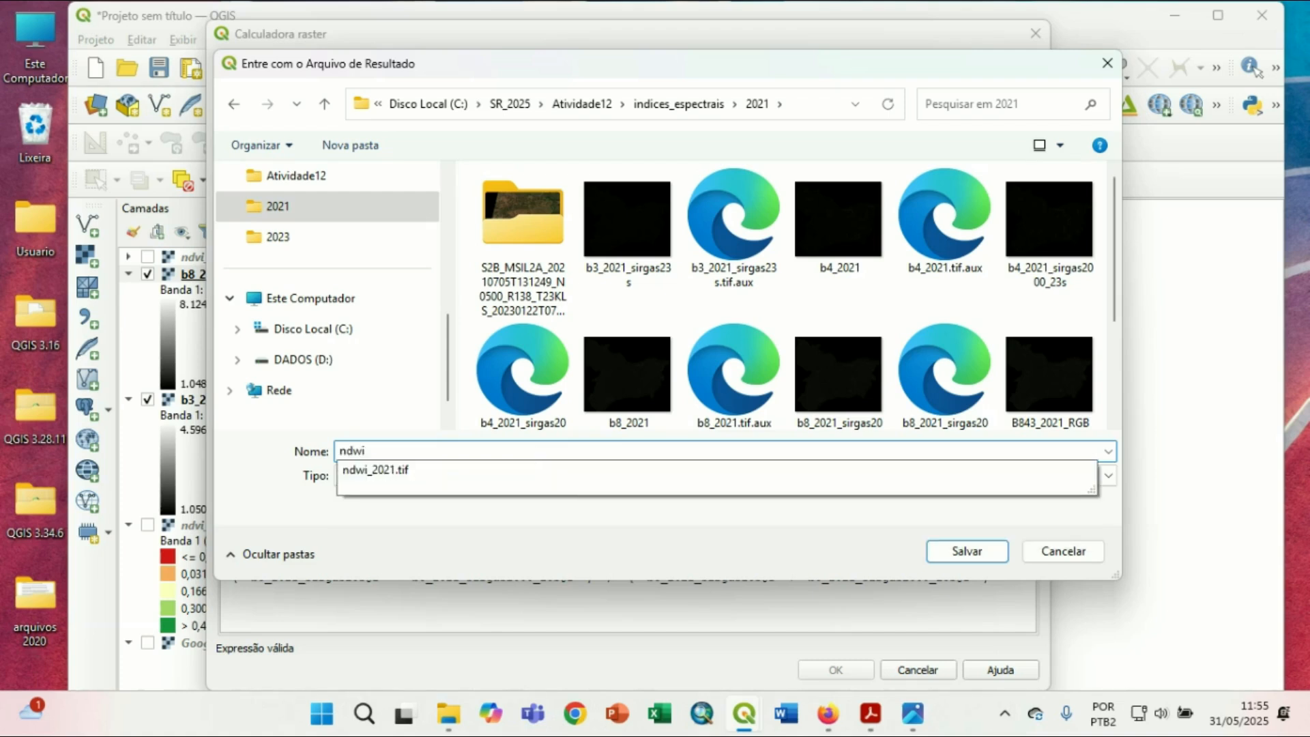
text(_2021_areado)
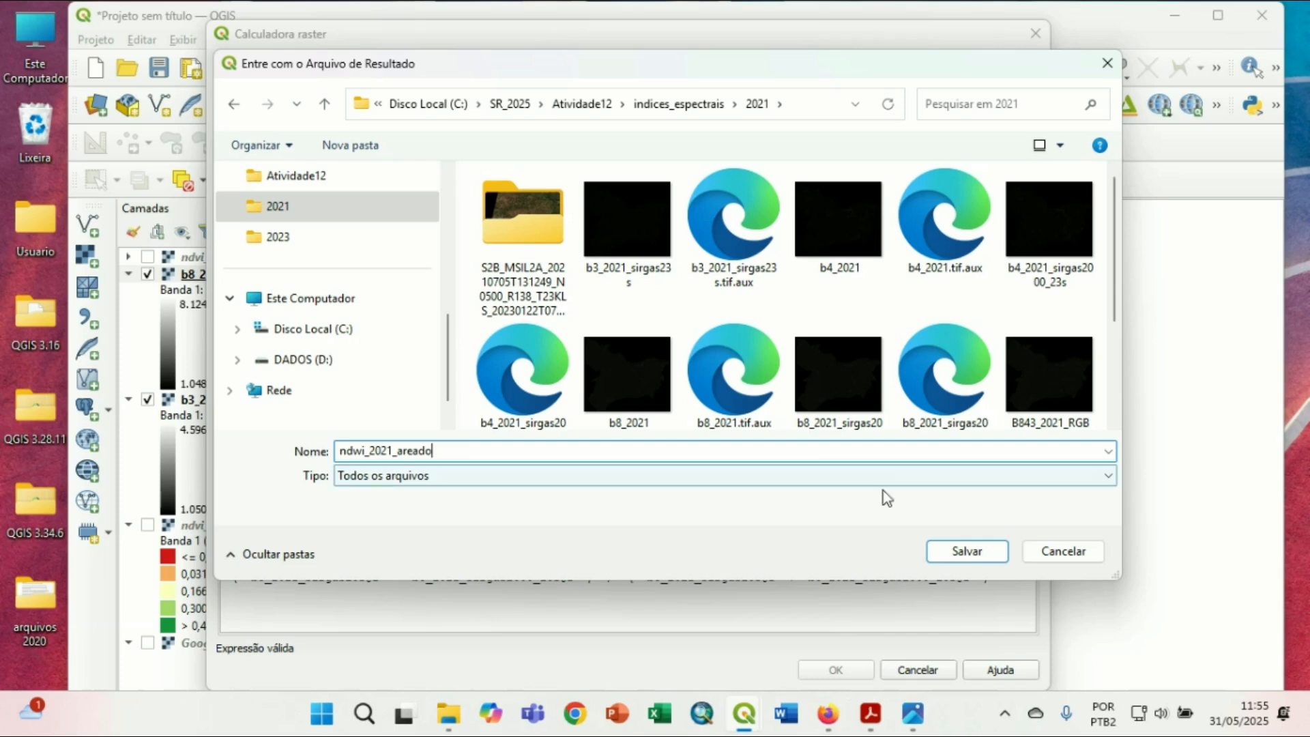
click(965, 550)
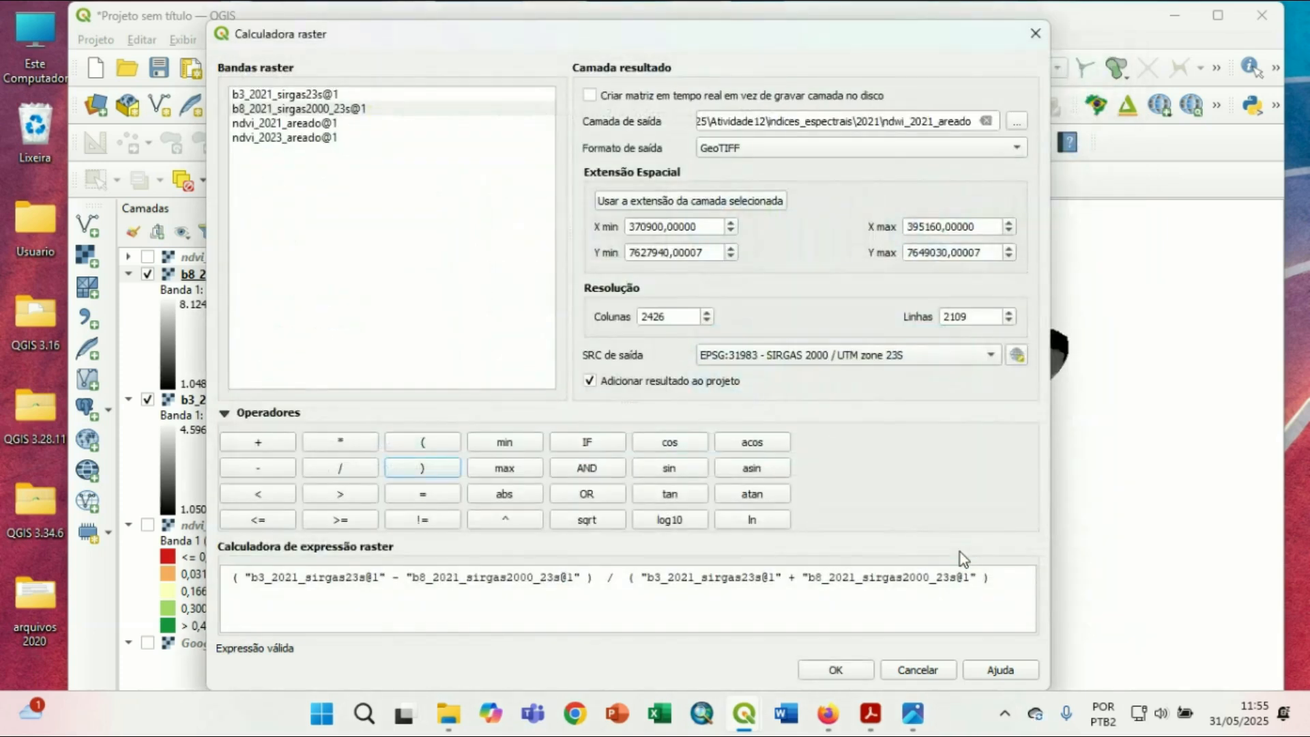
click(836, 670)
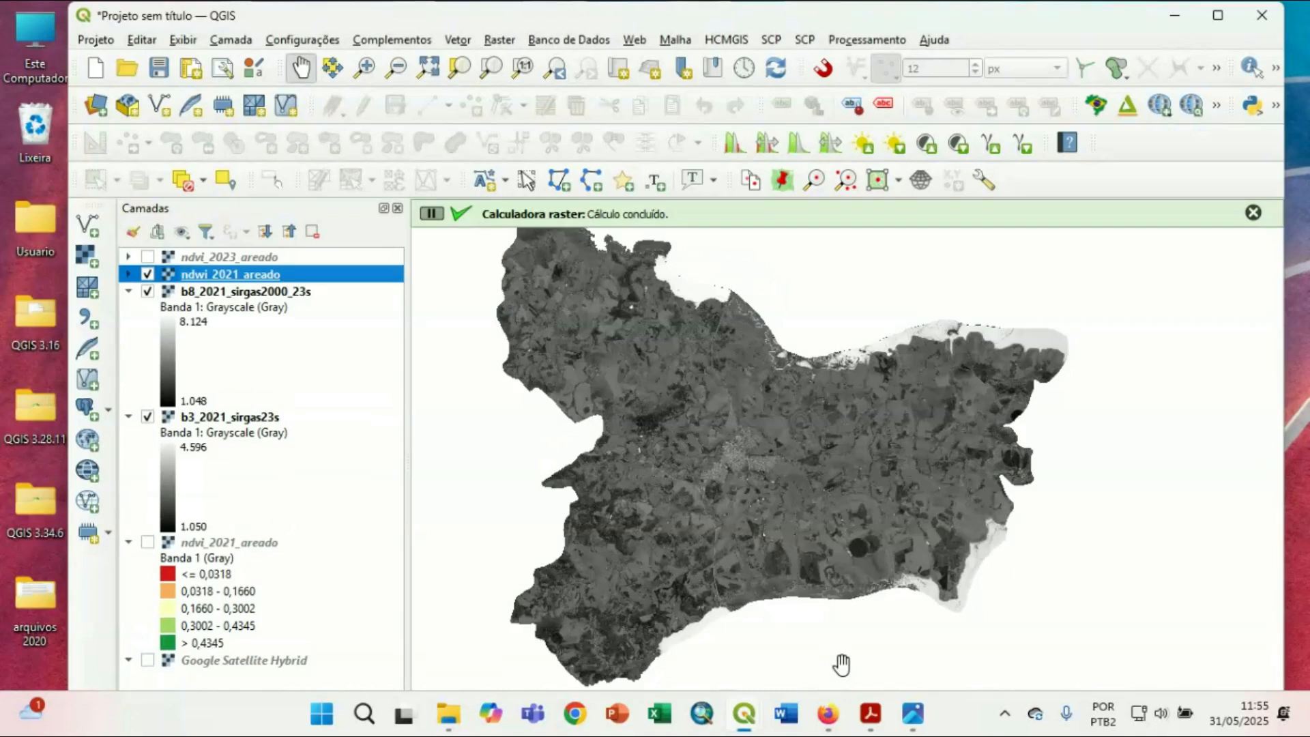
Style ndwi_2021_areado as Banda simples falsa-cor with a colour gradient from red through yellow to blue.
right_click(249, 281)
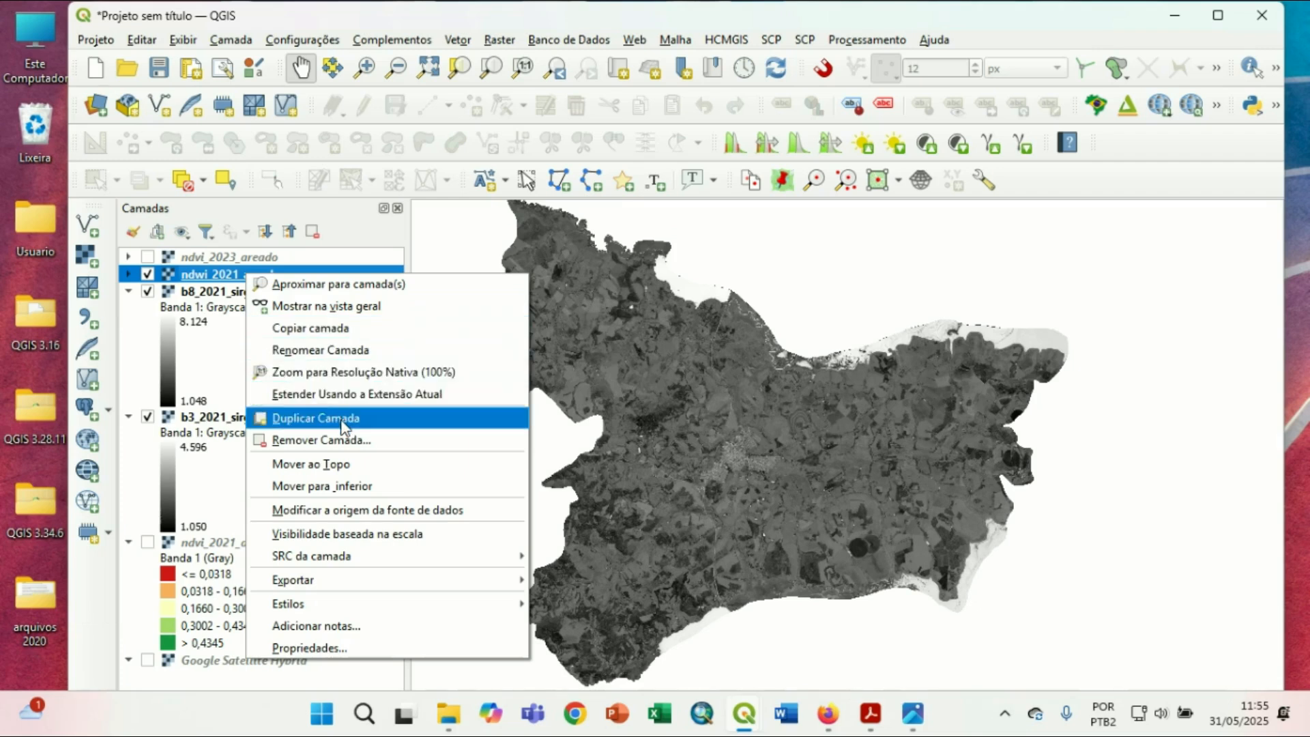
click(355, 650)
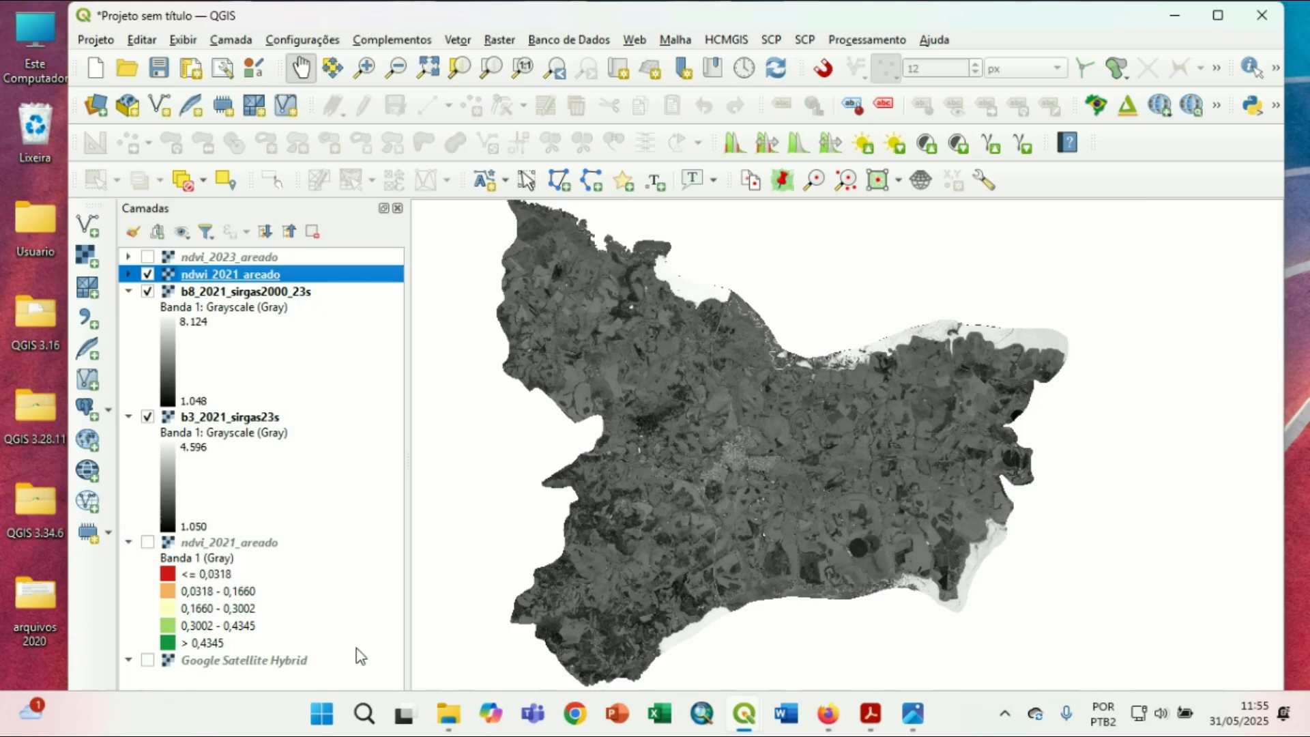
click(510, 92)
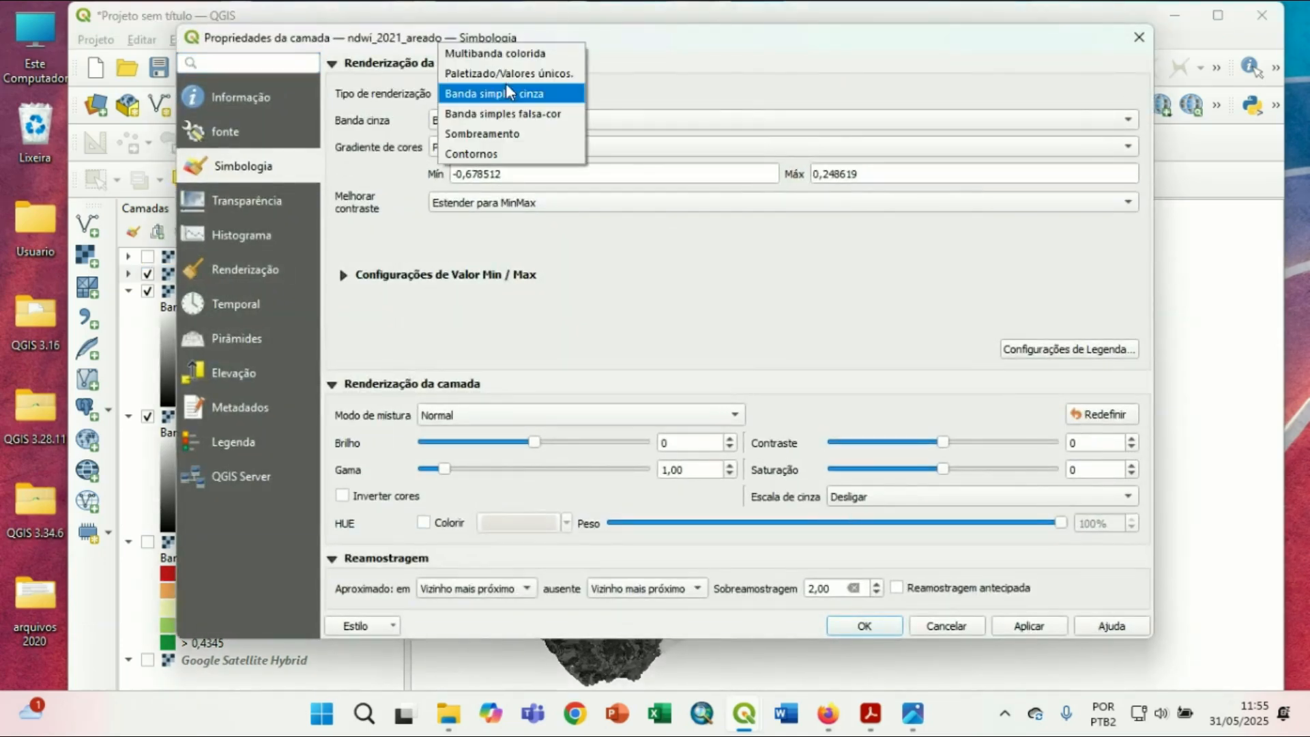
click(532, 115)
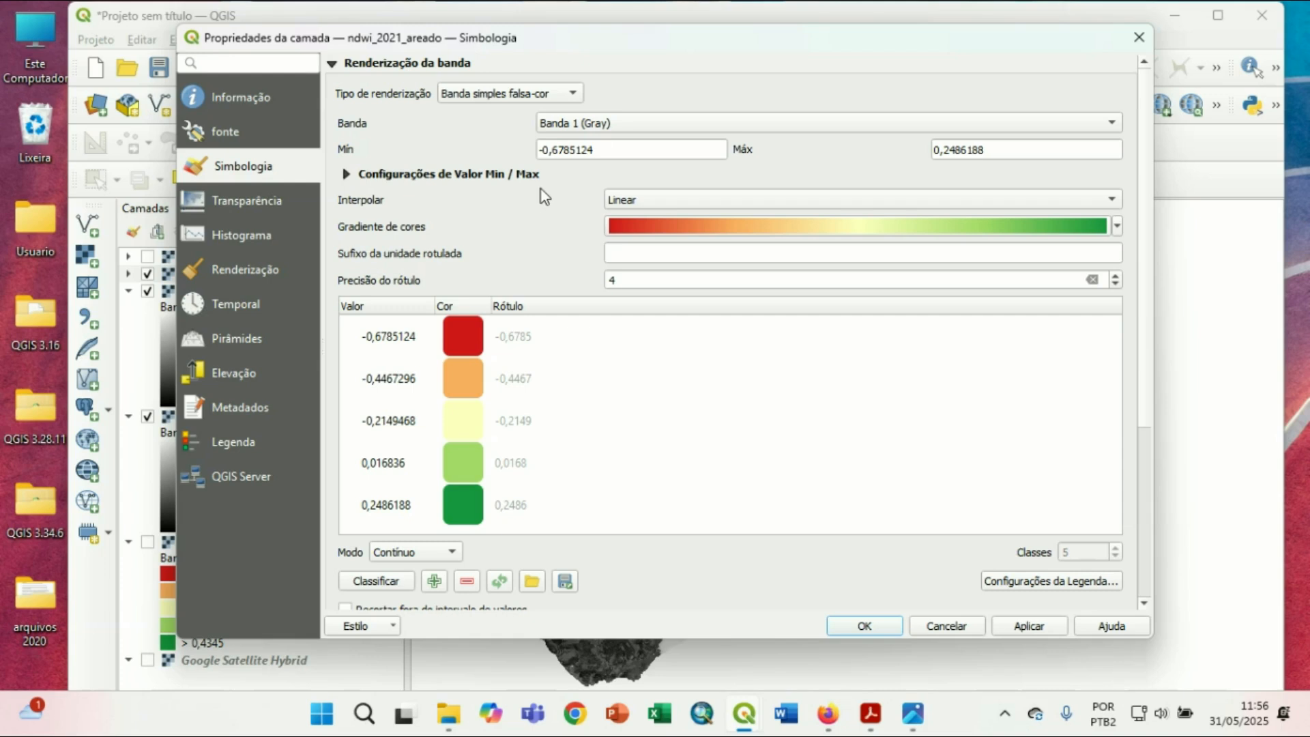
click(1116, 228)
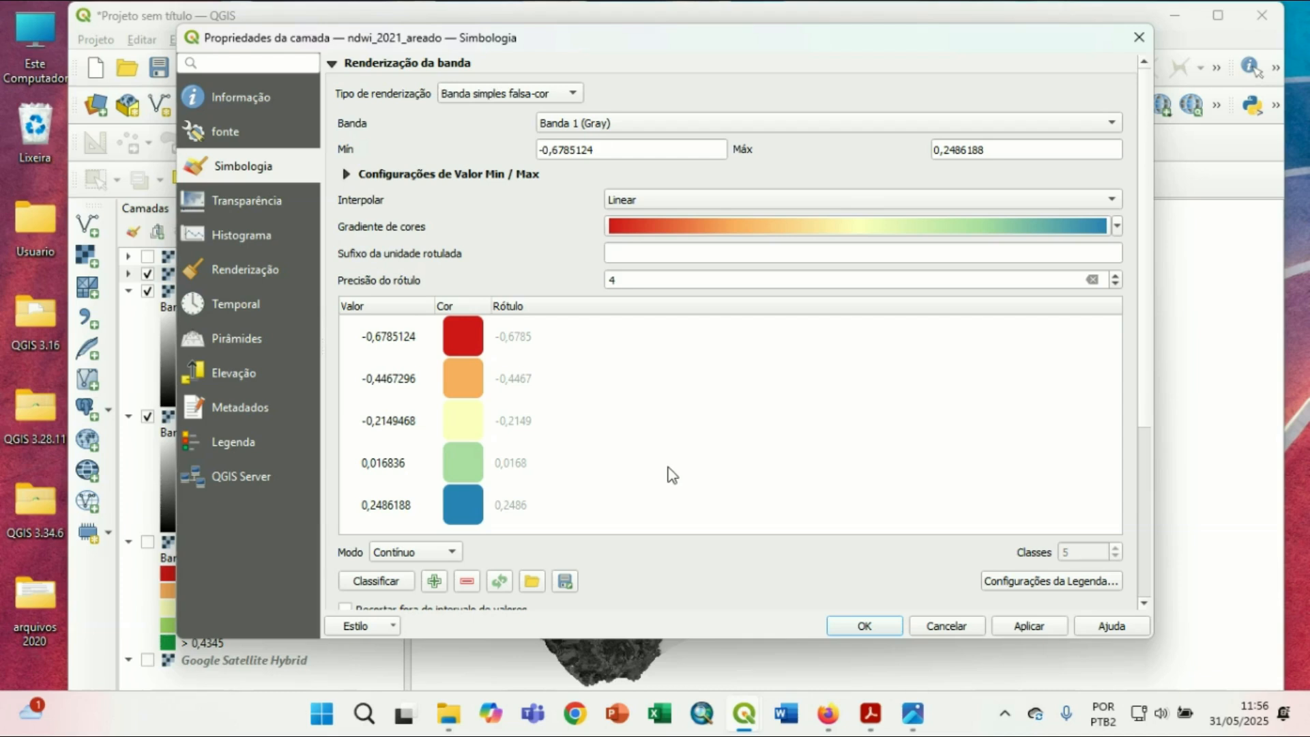
click(1016, 626)
click(863, 626)
Examine the water bodies in the 2021 NDWI raster along the reservoir and the winding river by the northern boundary.
scroll(707, 311, up, 1)
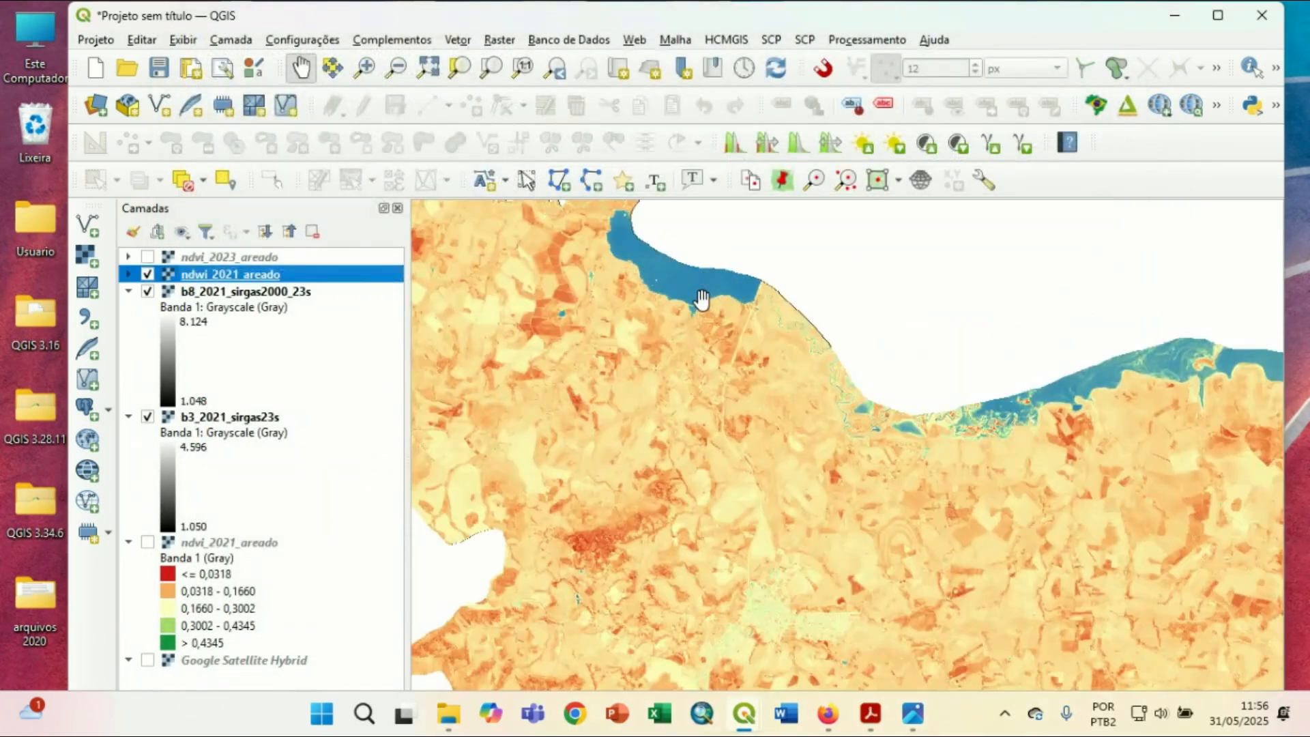
drag(701, 301, 728, 365)
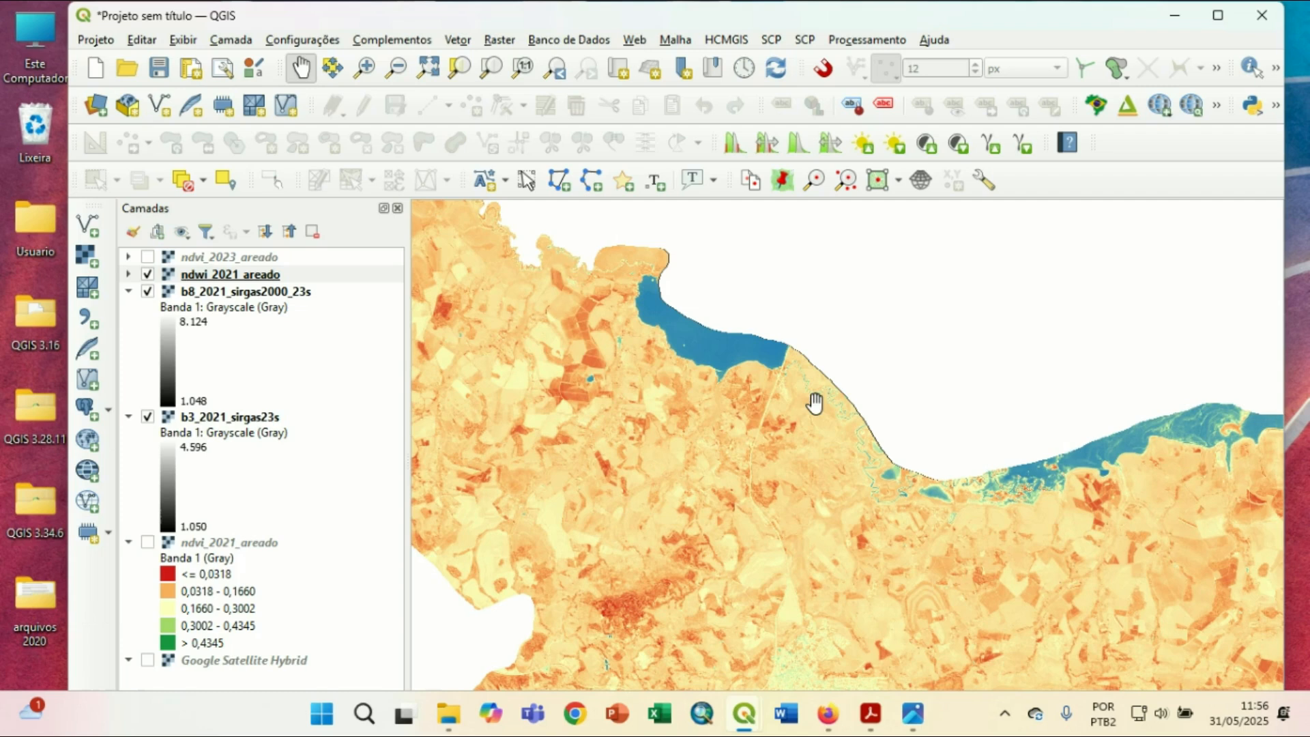
scroll(795, 403, up, 1)
drag(632, 389, 740, 458)
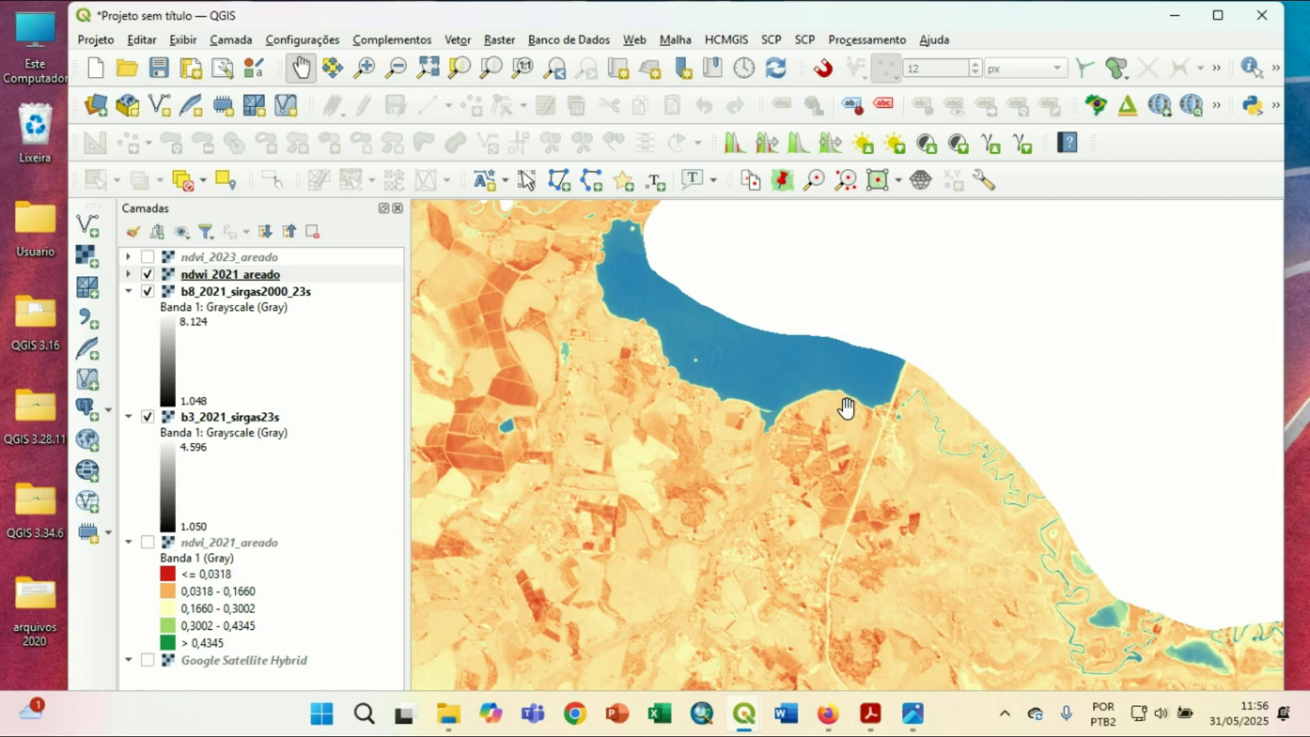
drag(833, 403, 810, 473)
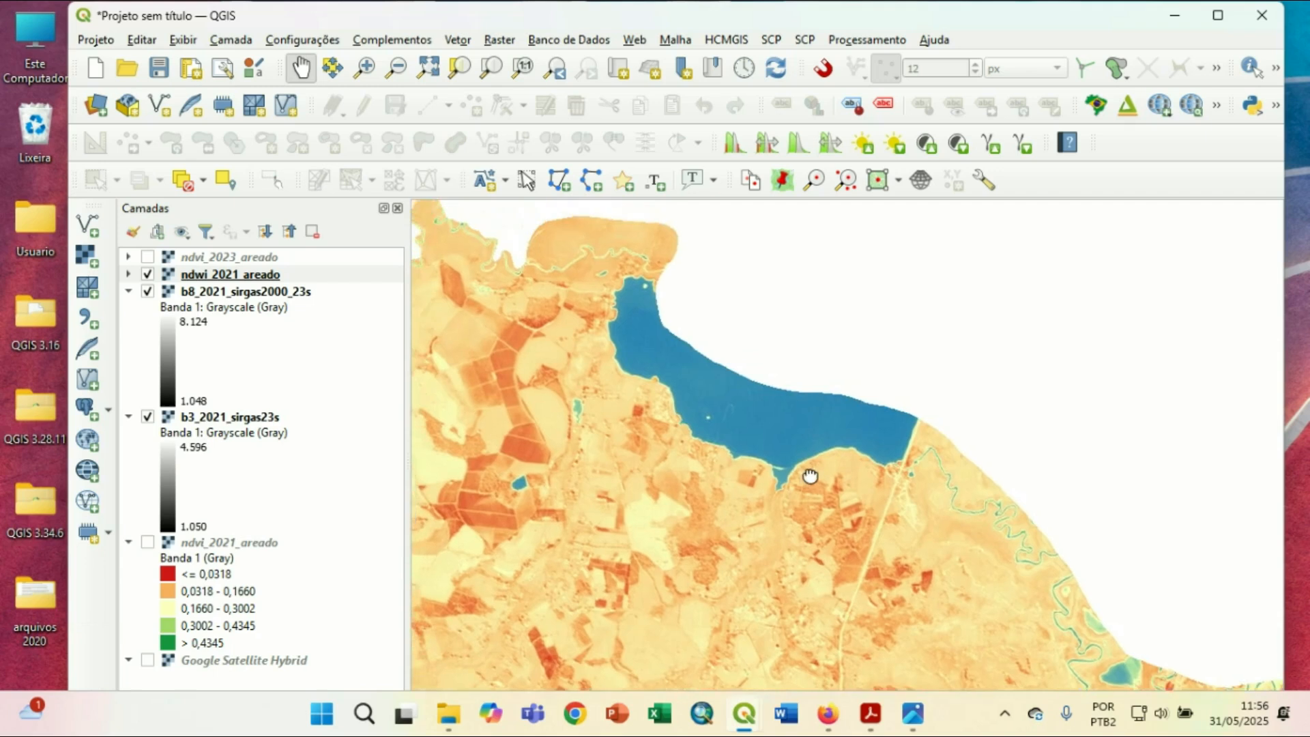
drag(810, 526, 774, 407)
drag(1002, 555, 891, 474)
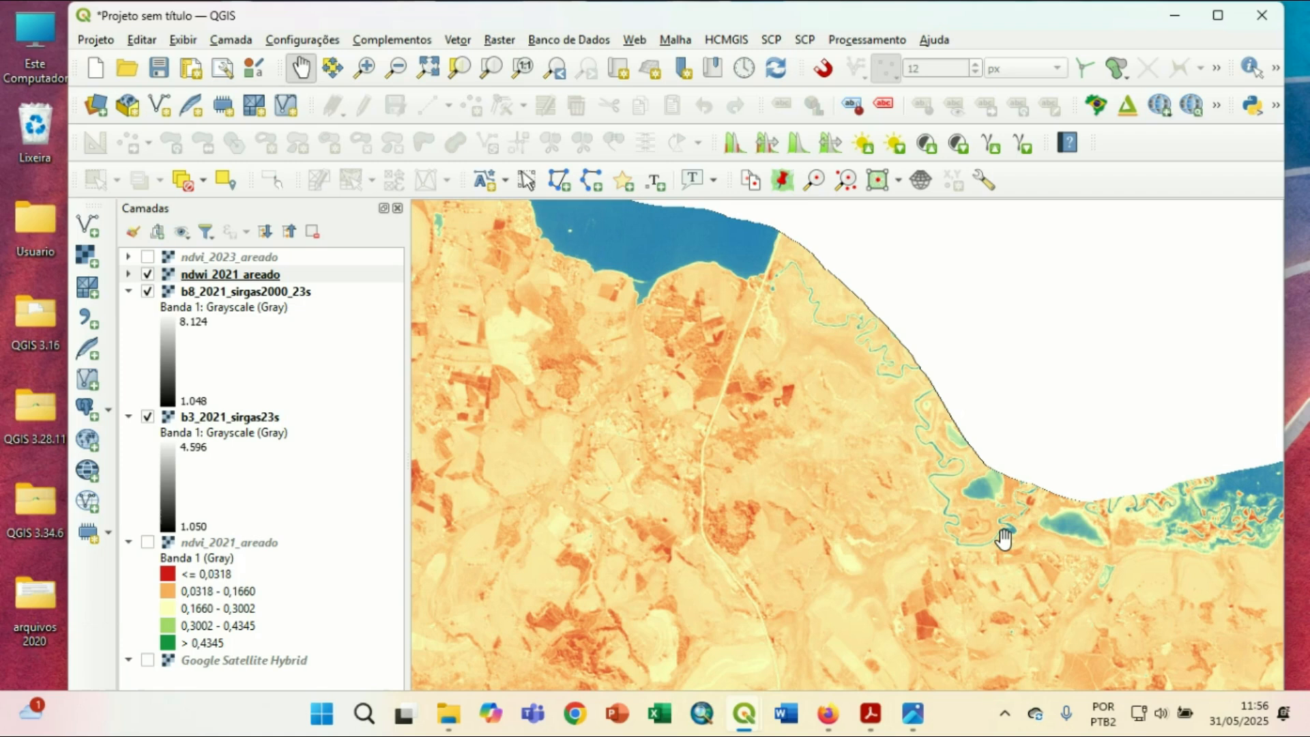
drag(810, 459, 941, 544)
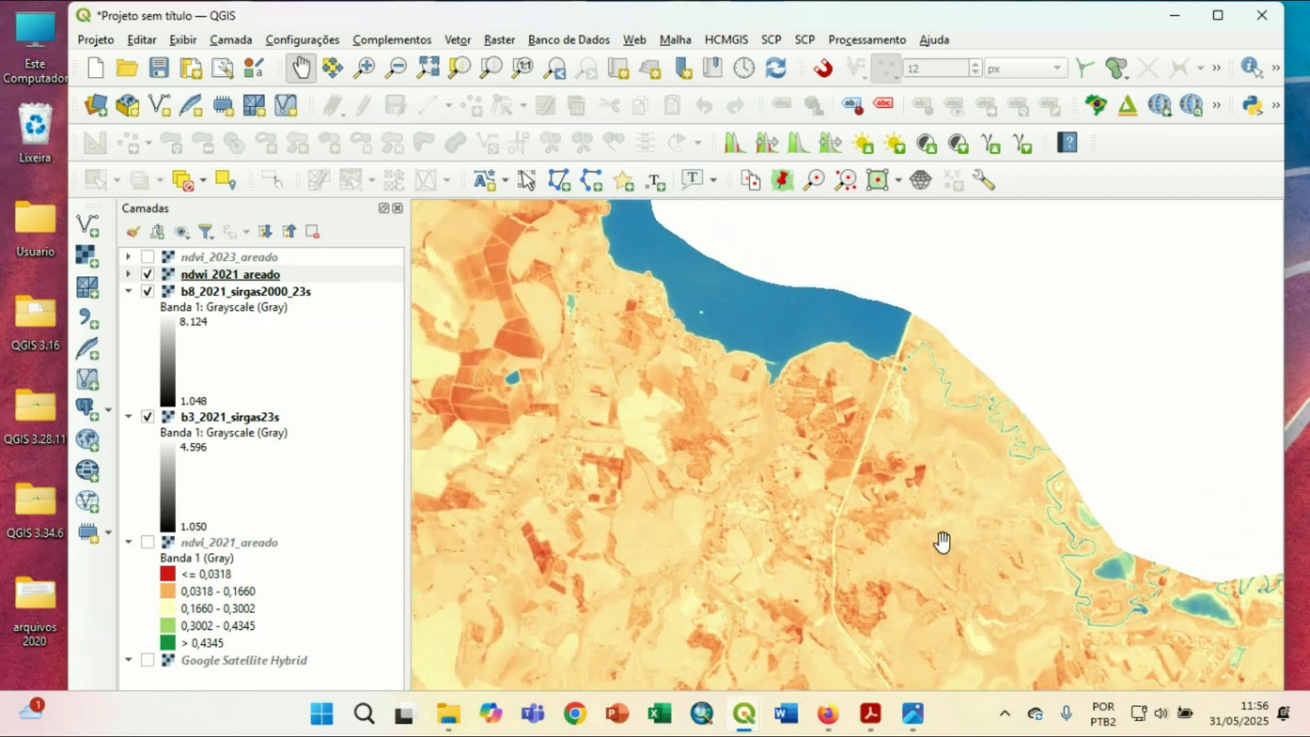
Stretch the ndwi_2021_areado symbology with a cumulative count cut of 2.0 to 98.0 % and apply it.
right_click(250, 279)
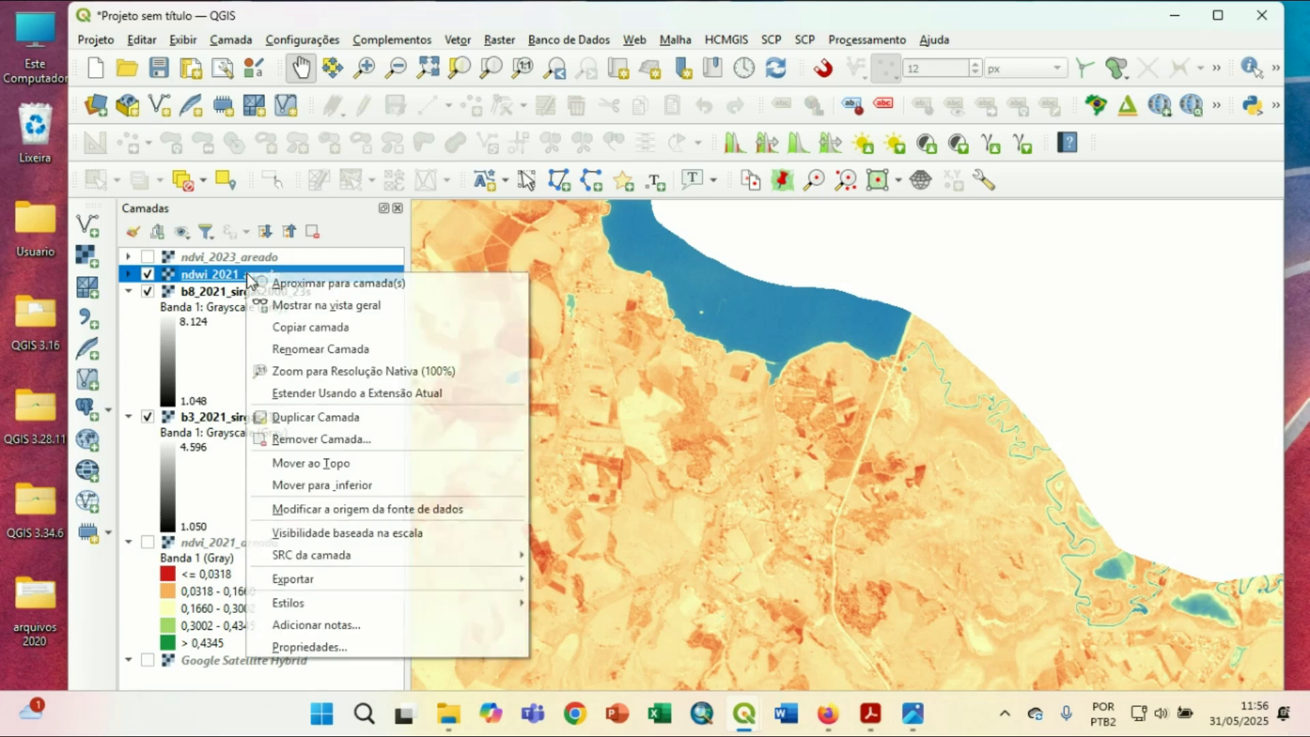
click(418, 647)
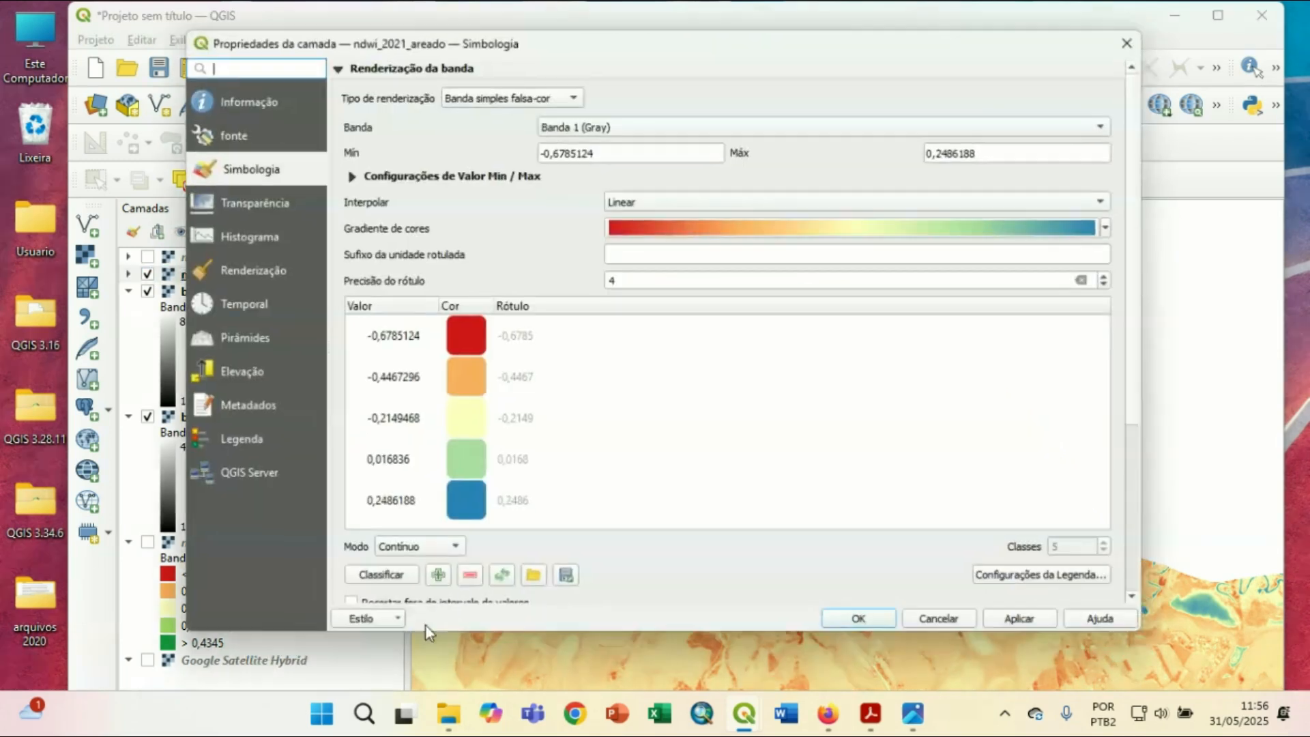
click(346, 174)
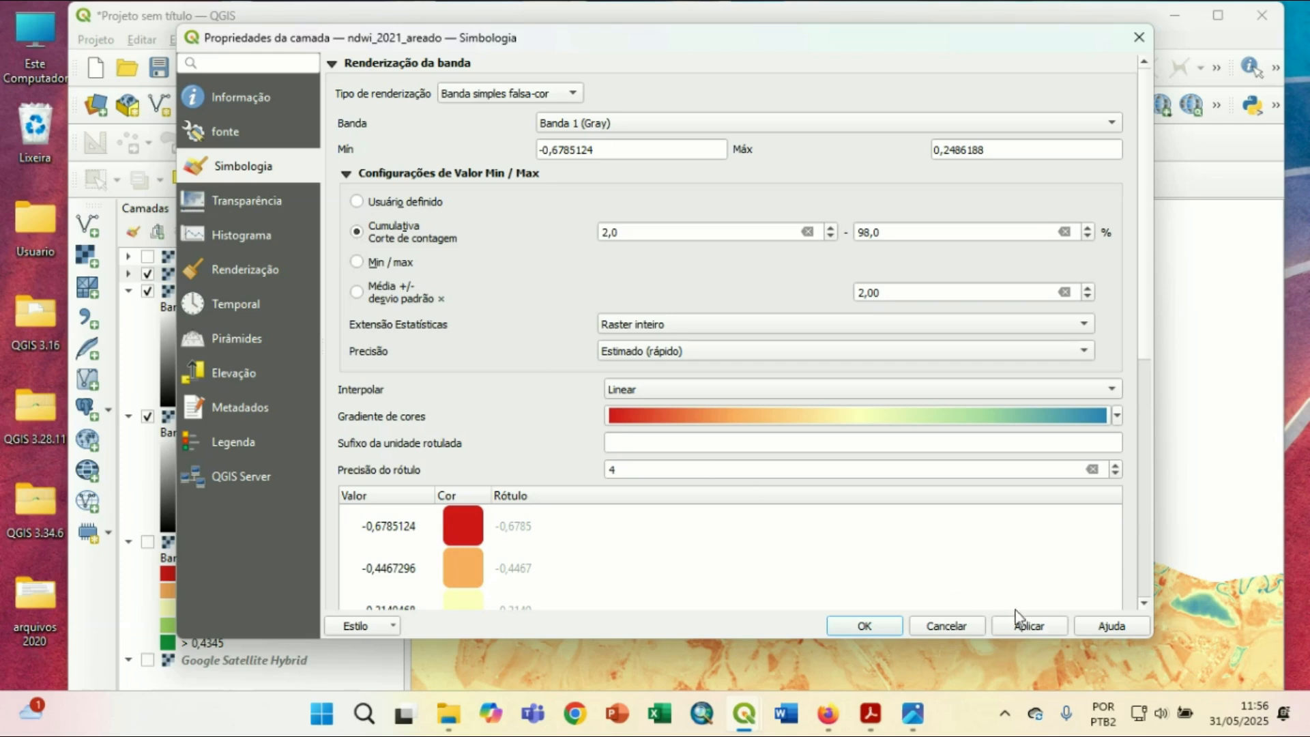
click(1028, 626)
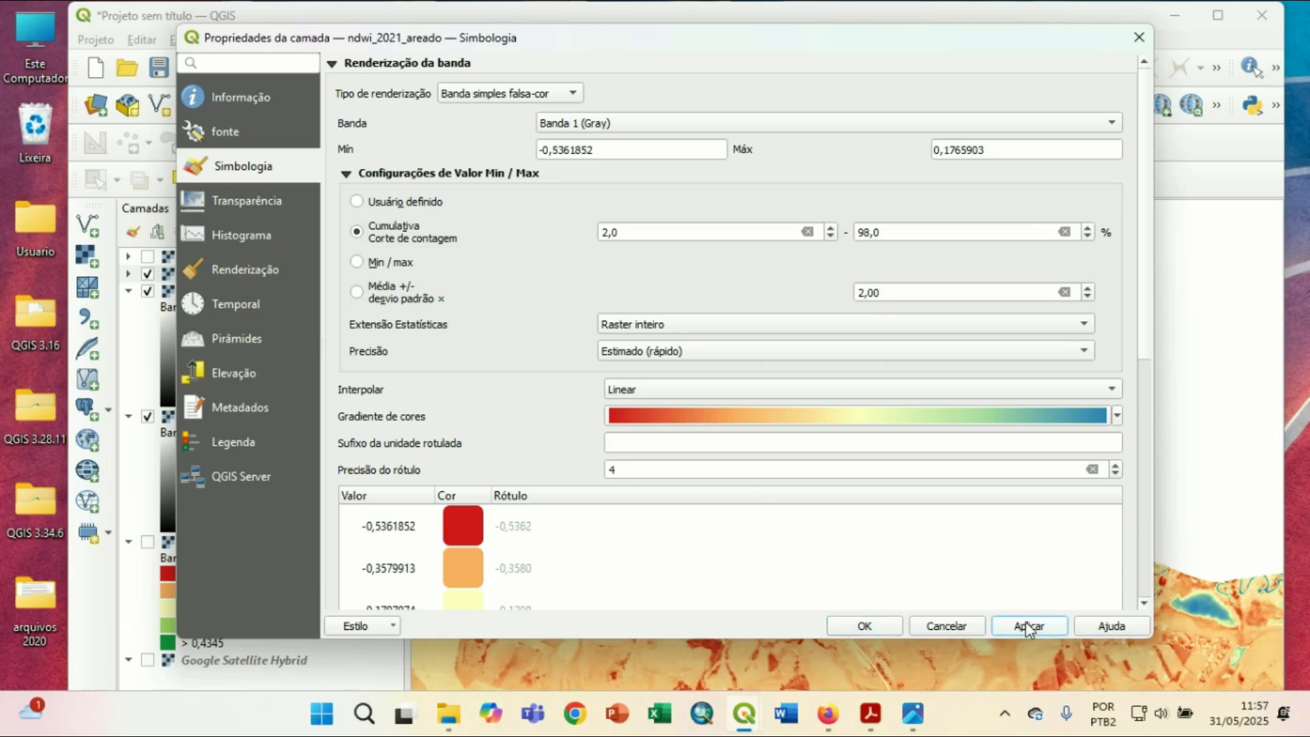
click(865, 625)
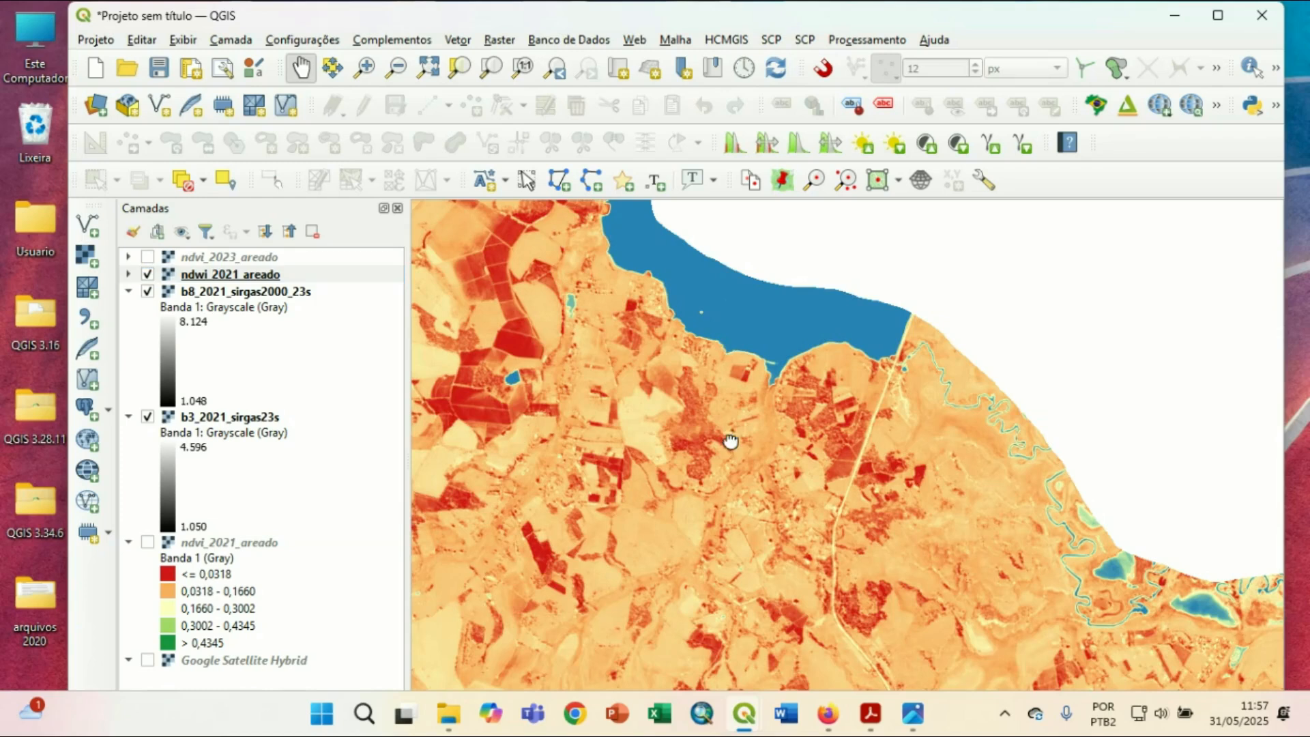
Remove the b8_2021_sirgas2000_23s and b3_2021_sirgas23s layers from the project.
scroll(728, 438, up, 2)
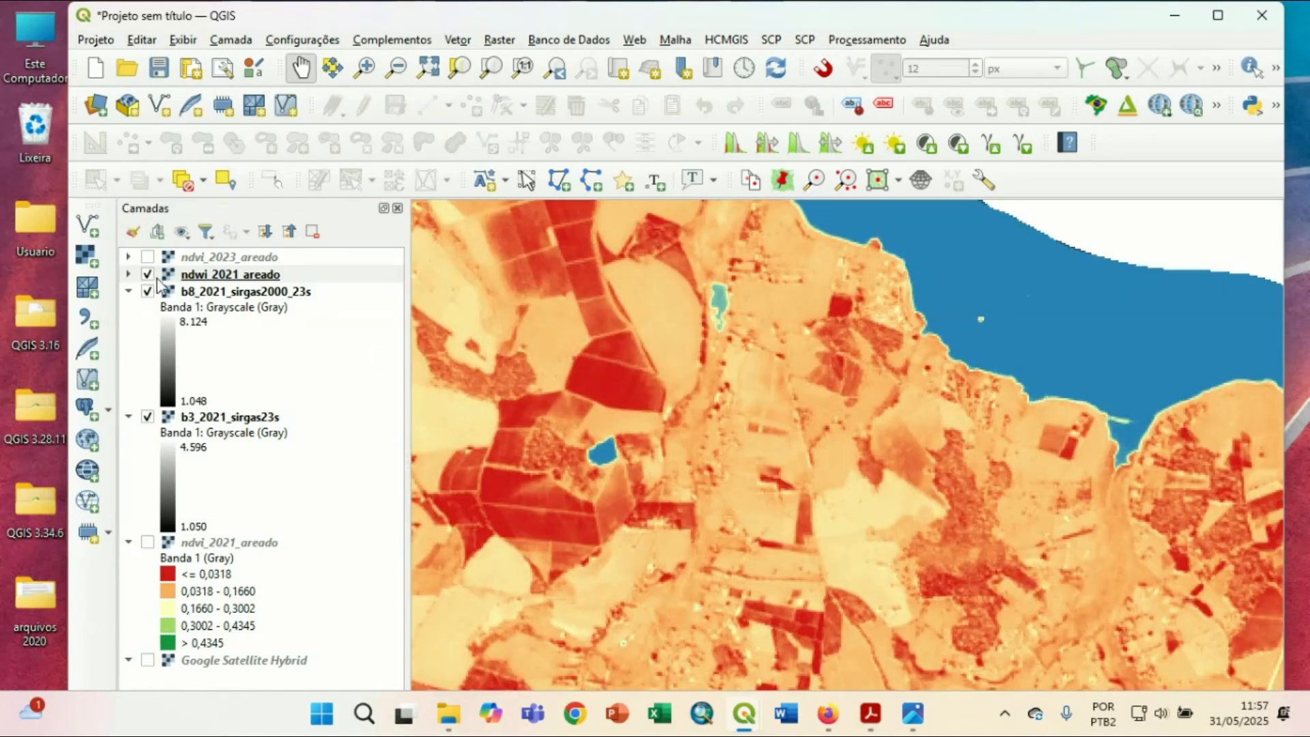
click(214, 292)
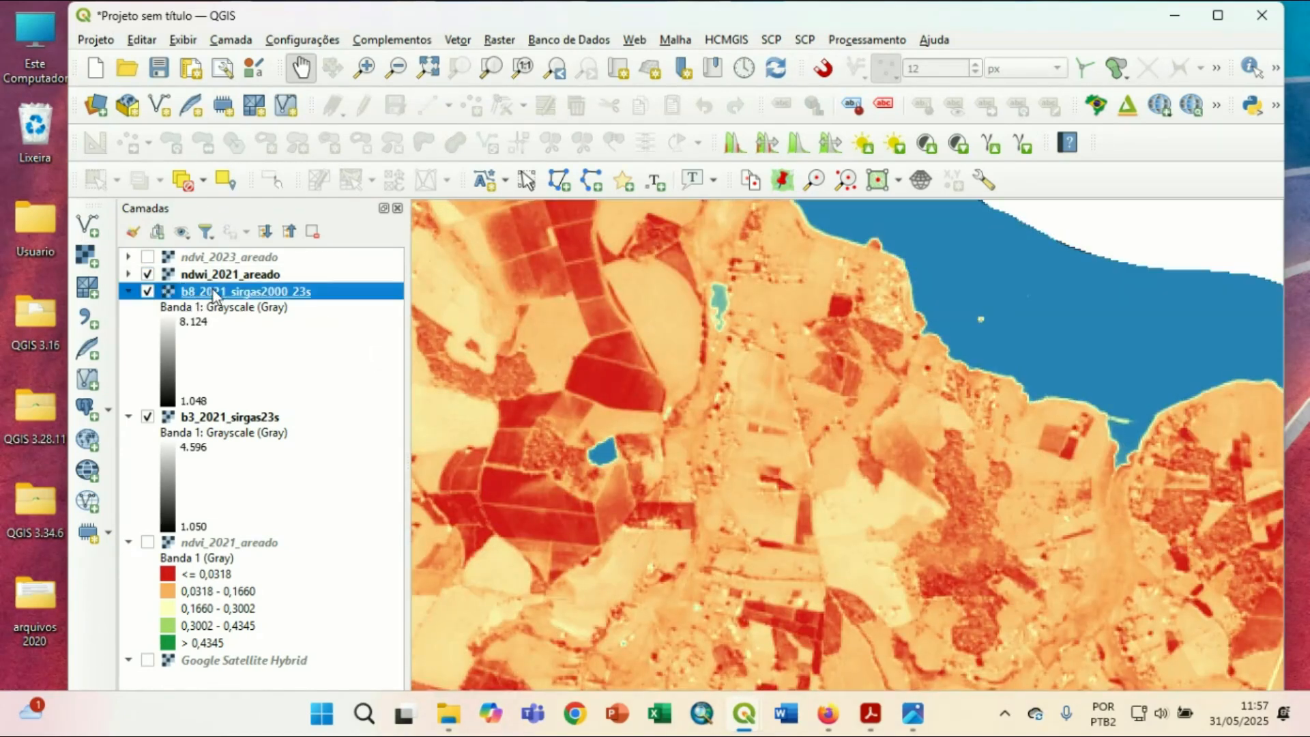
ctrl+click(243, 418)
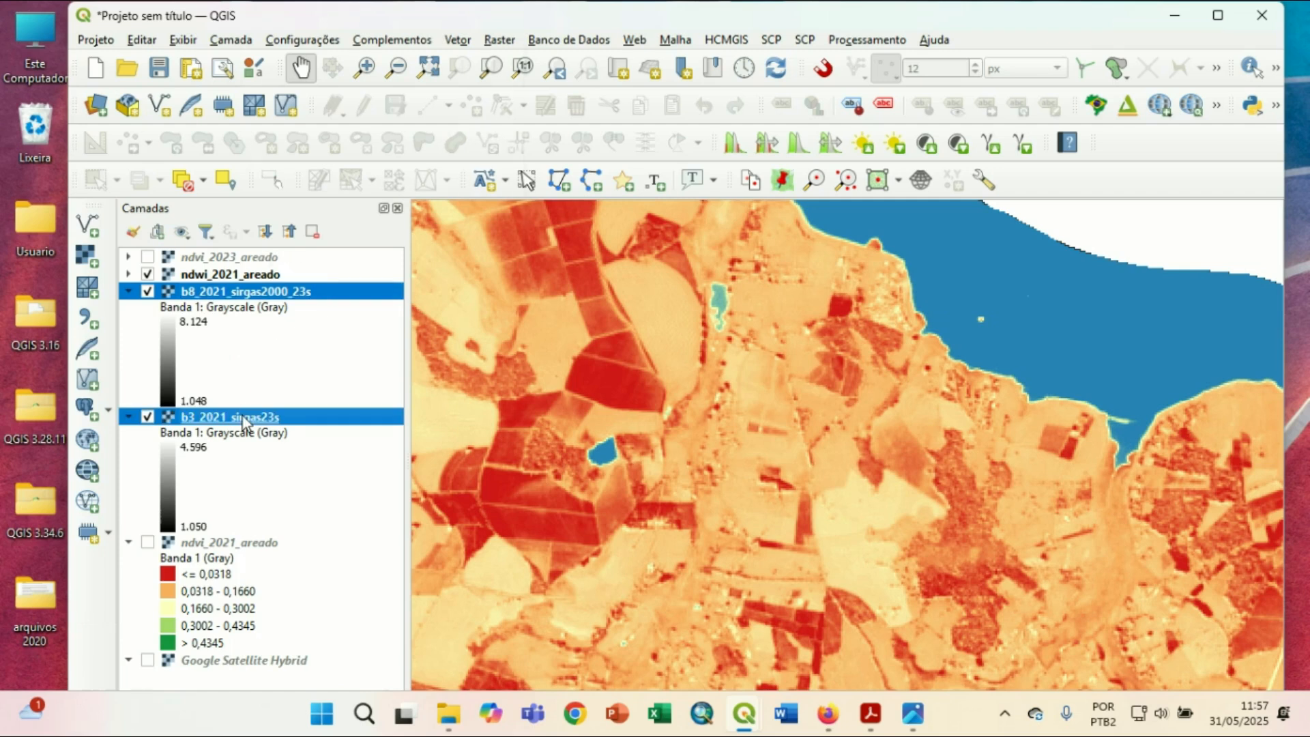
right_click(243, 423)
click(344, 199)
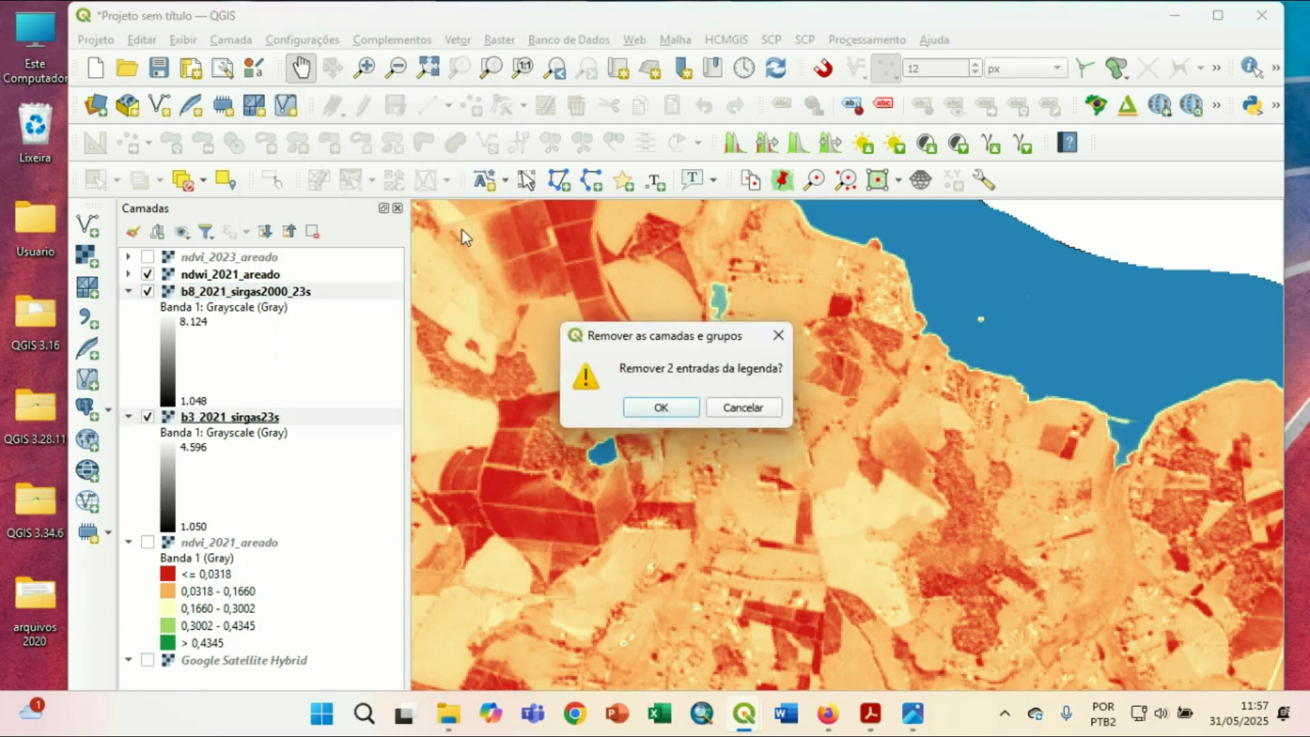
click(665, 407)
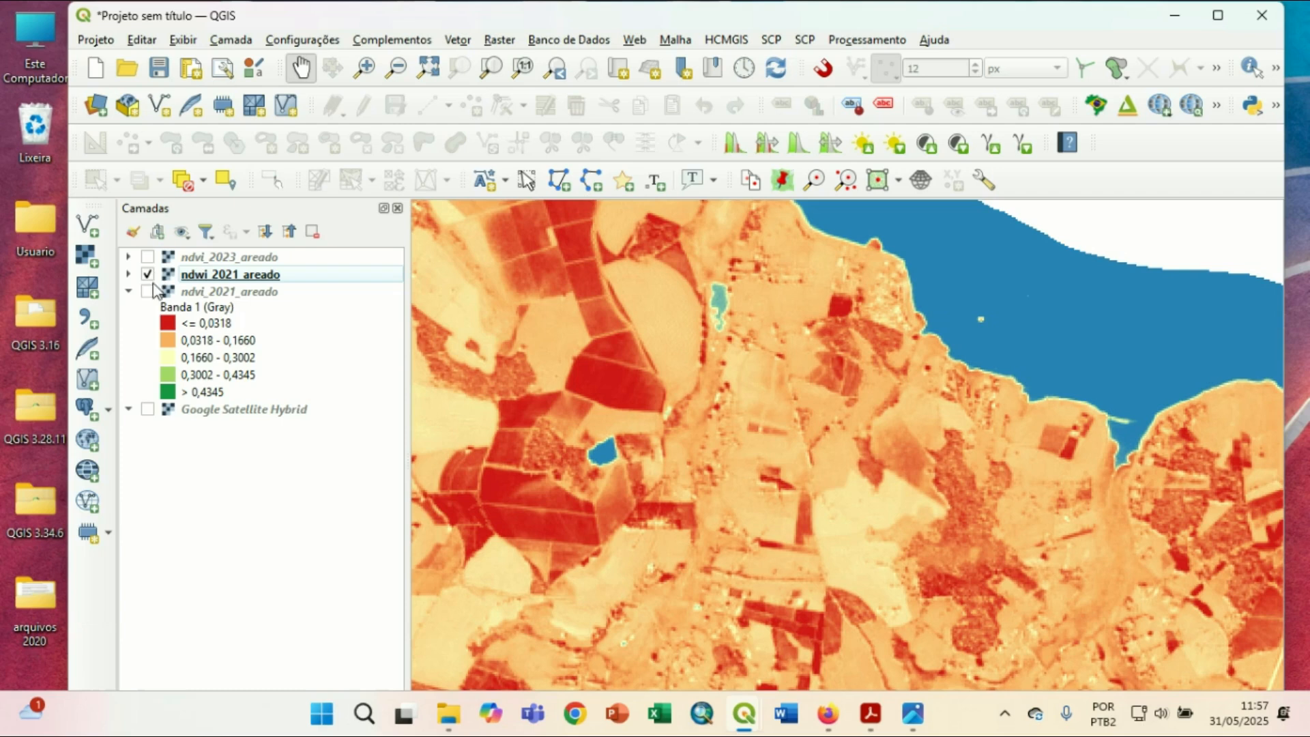
Show the Google Satellite Hybrid basemap and compare it with ndwi_2021_areado by switching the NDWI layer off and on.
click(148, 408)
click(148, 274)
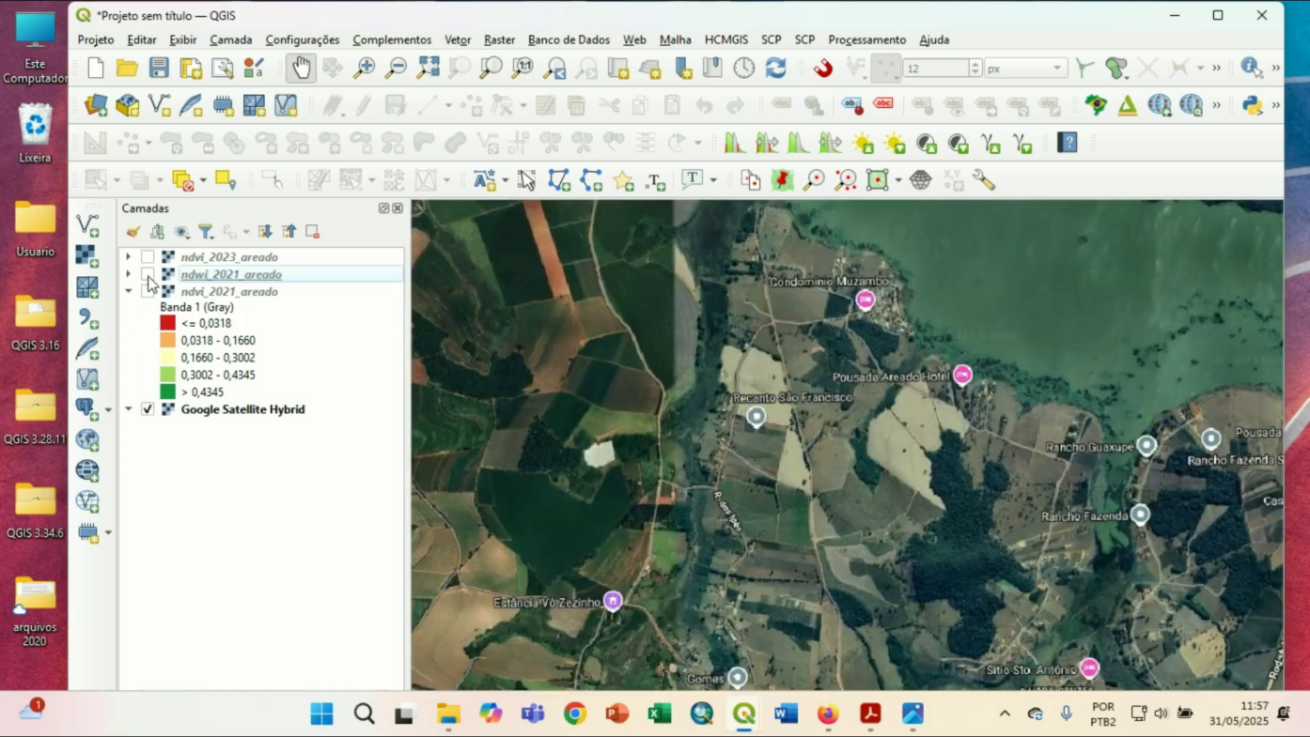
click(148, 274)
click(148, 274)
click(148, 274)
click(148, 275)
click(148, 274)
Examine the water areas of ndwi_2021_areado along the reservoir, the winding river and the ponds against the satellite basemap.
scroll(730, 467, down, 1)
scroll(881, 569, down, 1)
drag(881, 570, 728, 487)
drag(1013, 528, 856, 453)
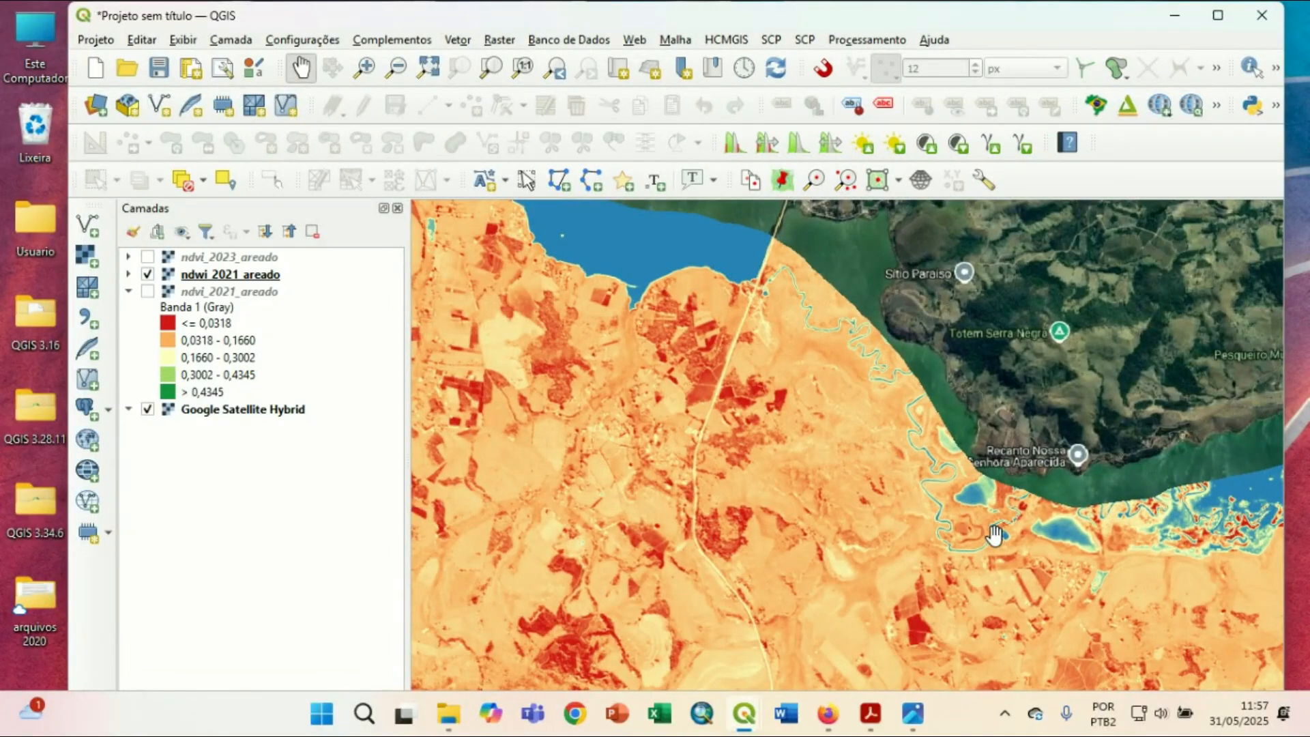
scroll(994, 535, up, 1)
drag(776, 391, 830, 499)
scroll(830, 499, down, 1)
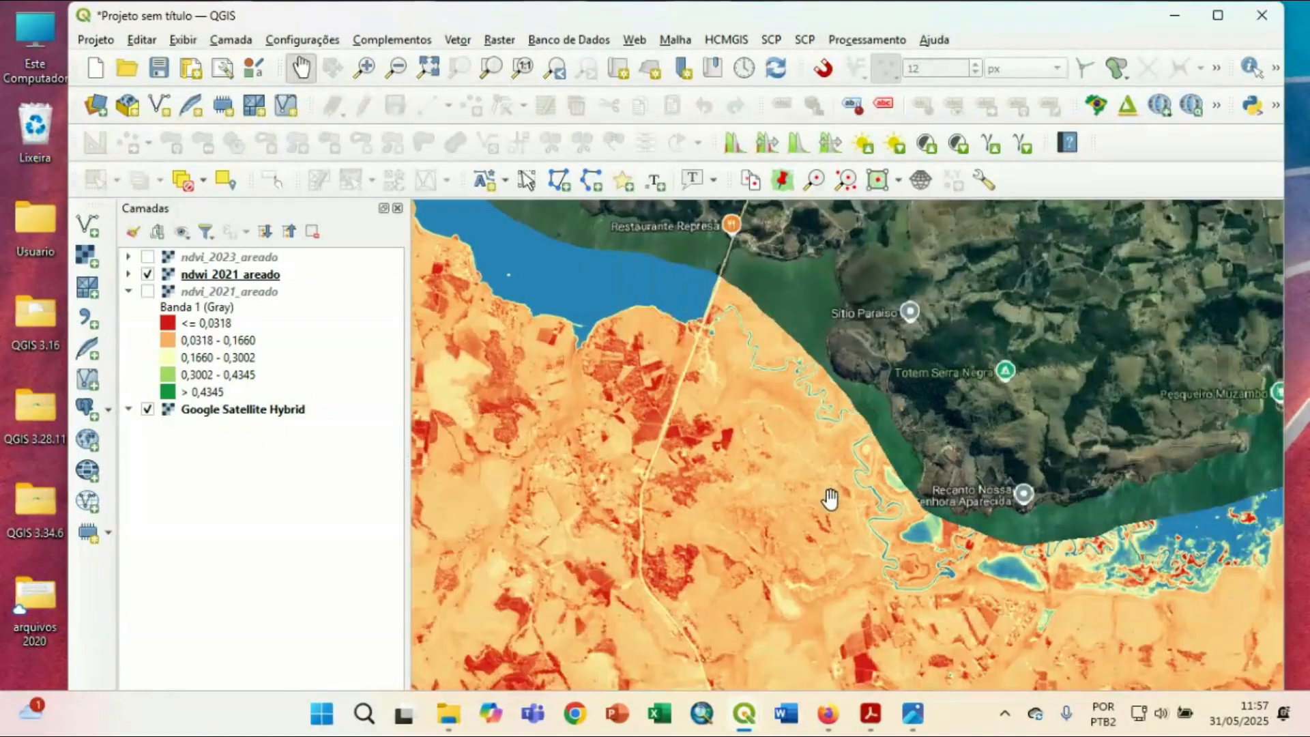
drag(1051, 583, 968, 491)
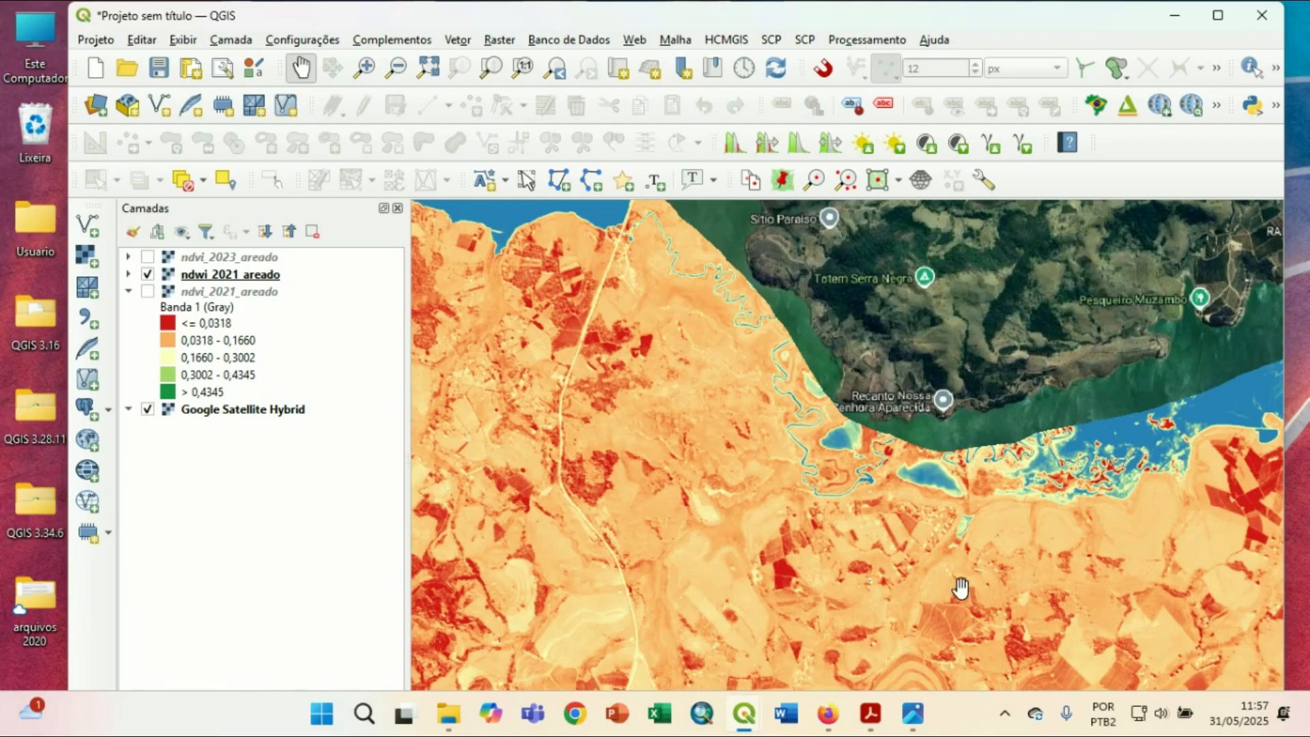
drag(961, 587, 860, 468)
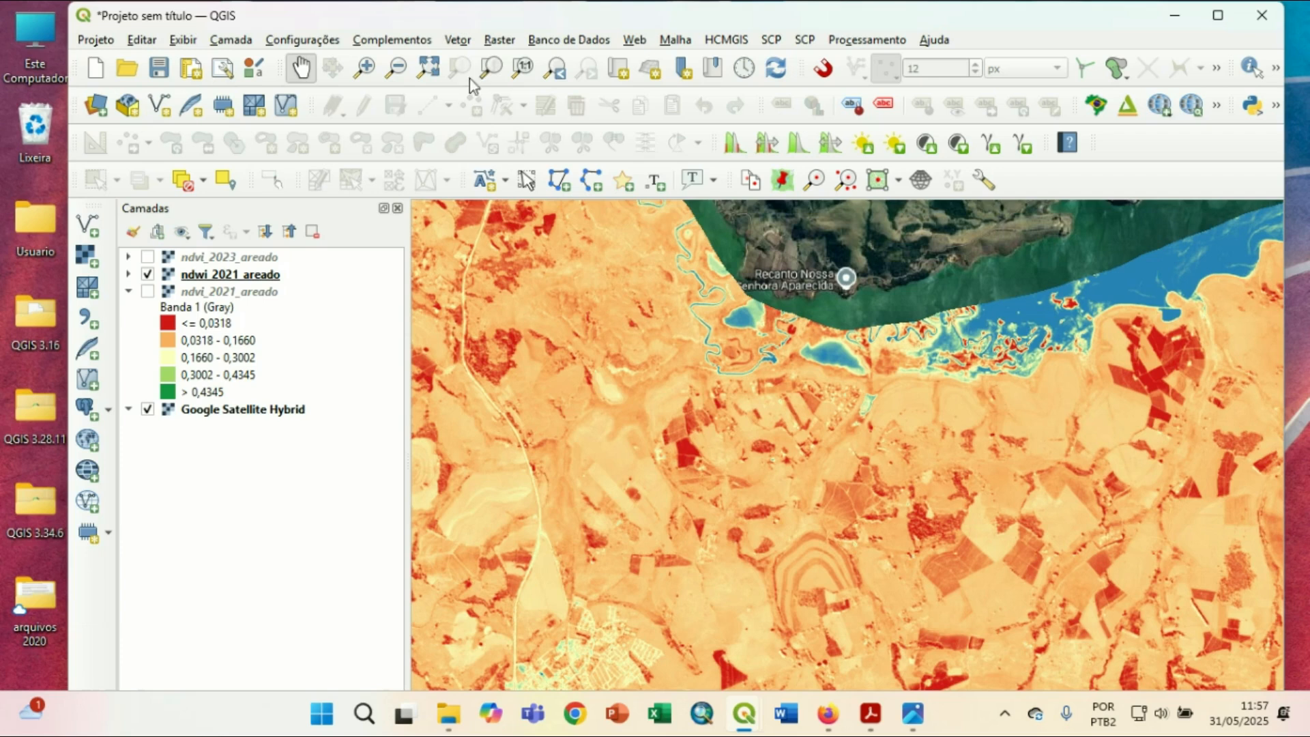
Move ndwi_2021_areado above ndvi_2023_areado in the layer order.
click(503, 41)
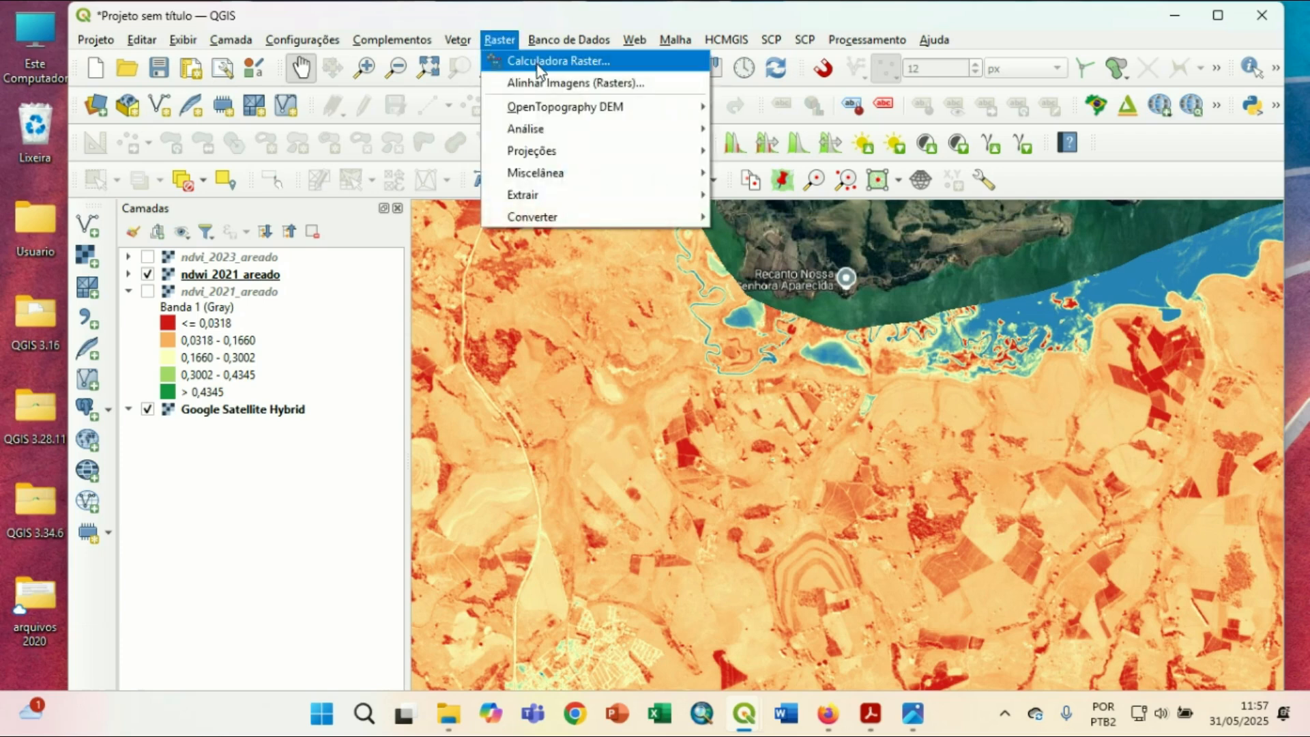
click(477, 14)
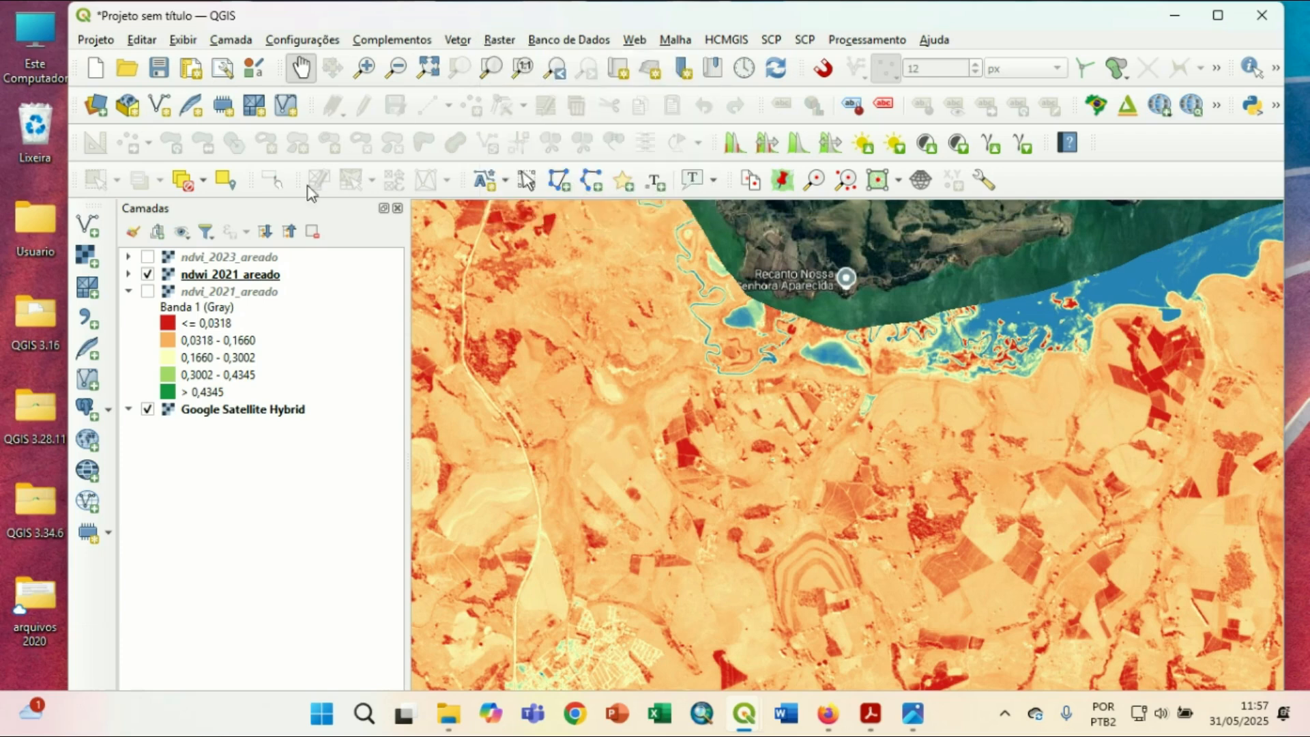
drag(217, 281, 227, 258)
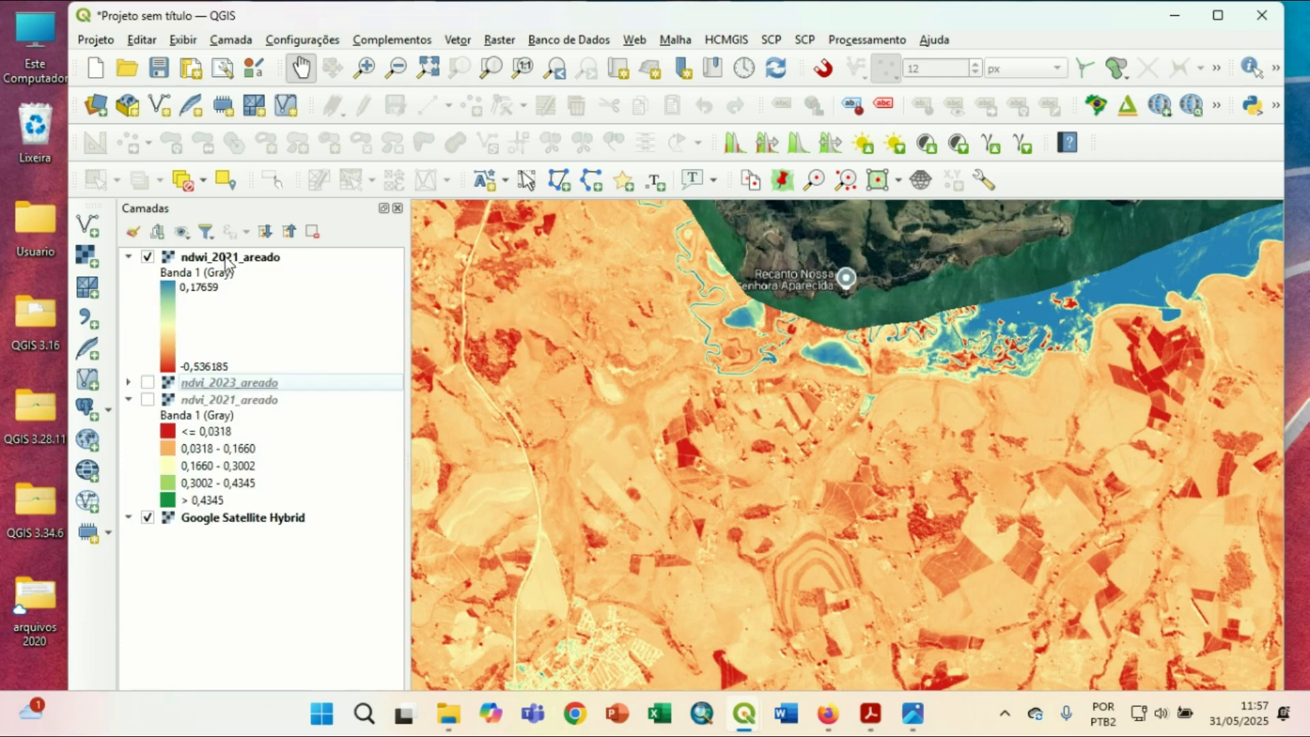
Add the rasters b3_2023_sirgas2000_23s and b8_2023_sirgas2000_23s from the 2023 folder to the project.
click(96, 106)
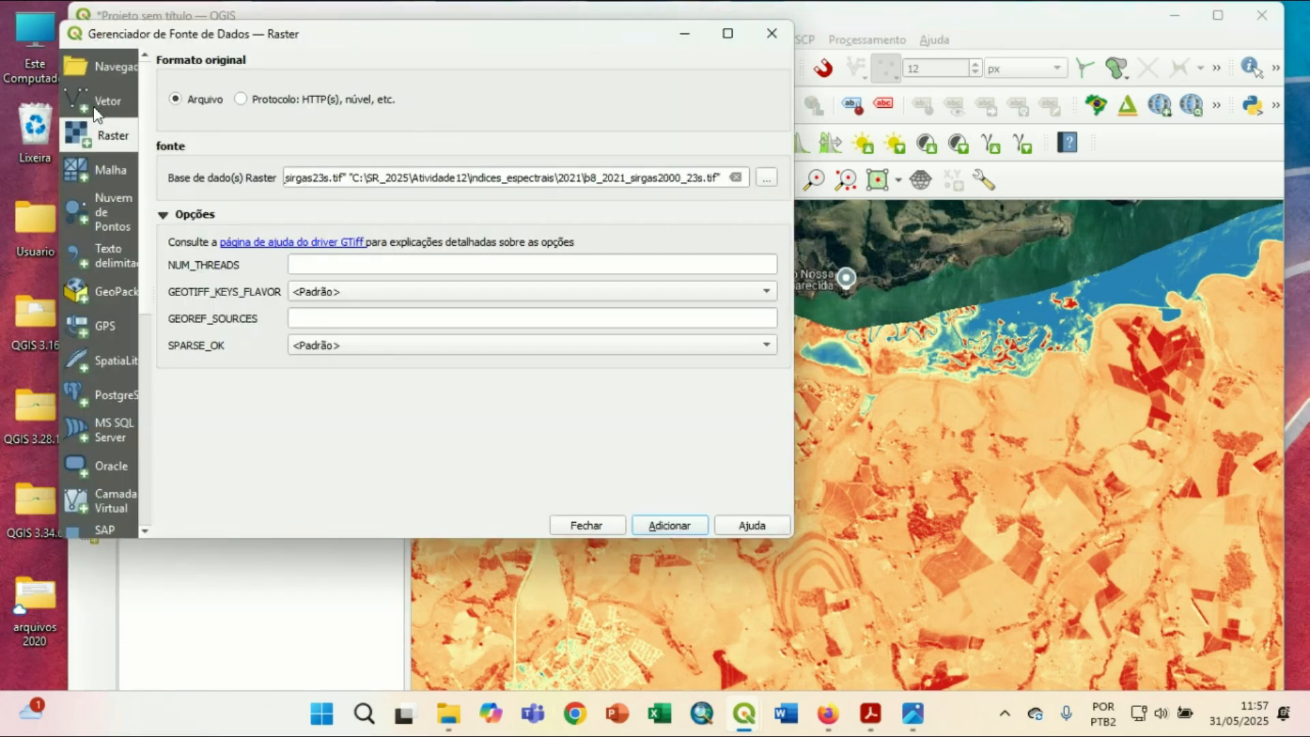
click(767, 178)
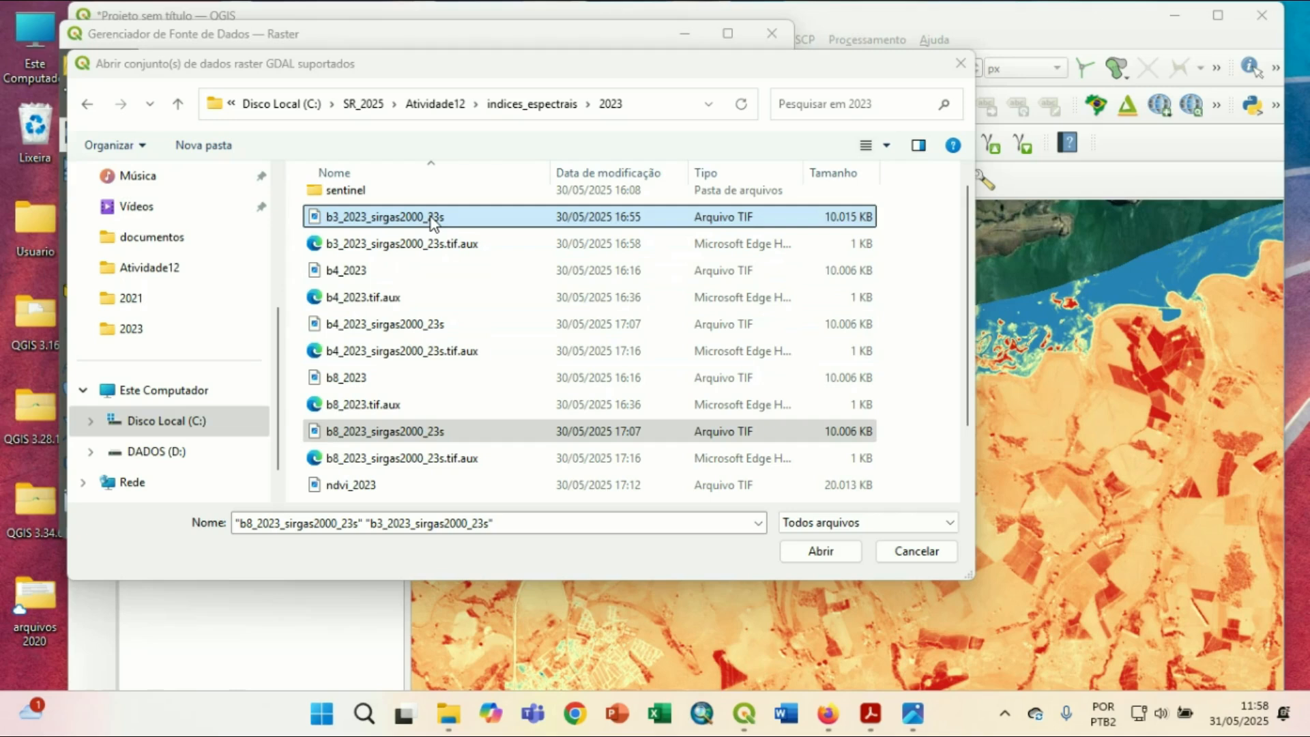
click(819, 550)
click(669, 526)
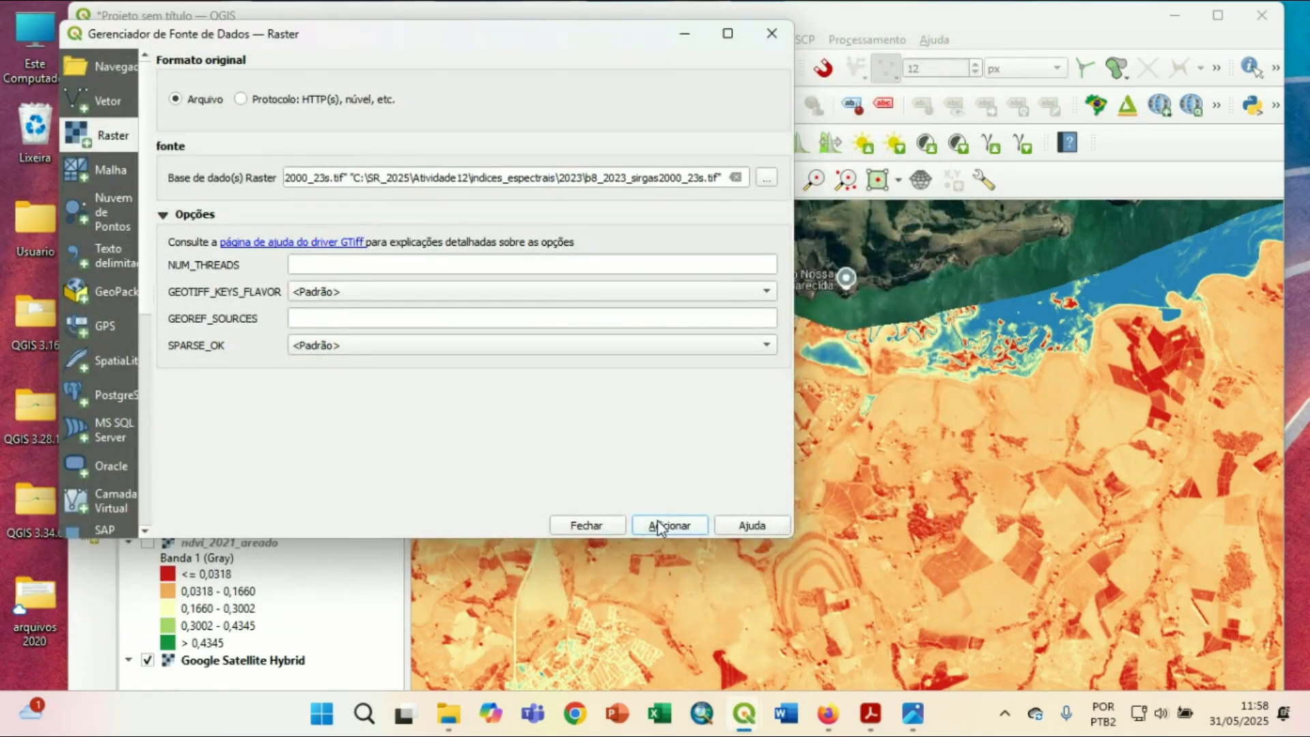
click(597, 522)
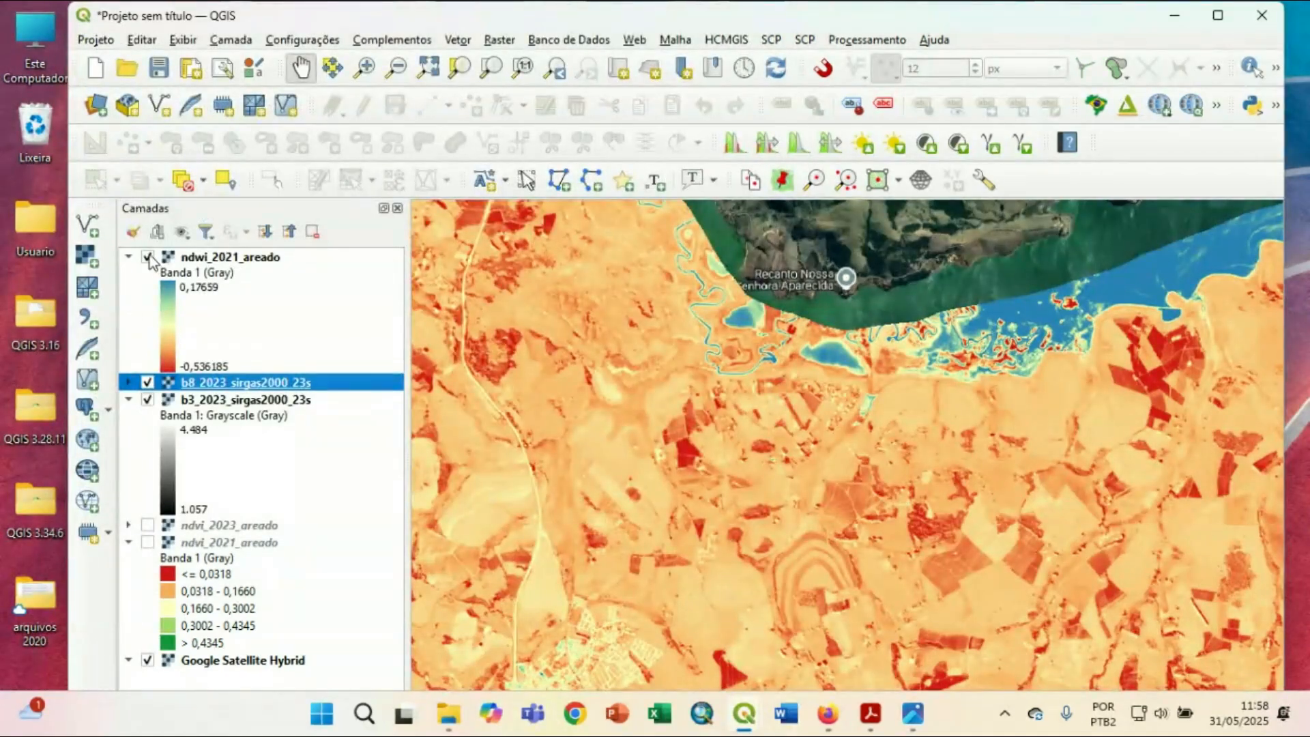
Hide ndwi_2021_areado, move it below the two 2023 bands, and expand the legend of b8_2023_sirgas2000_23s.
click(147, 257)
drag(218, 263, 247, 527)
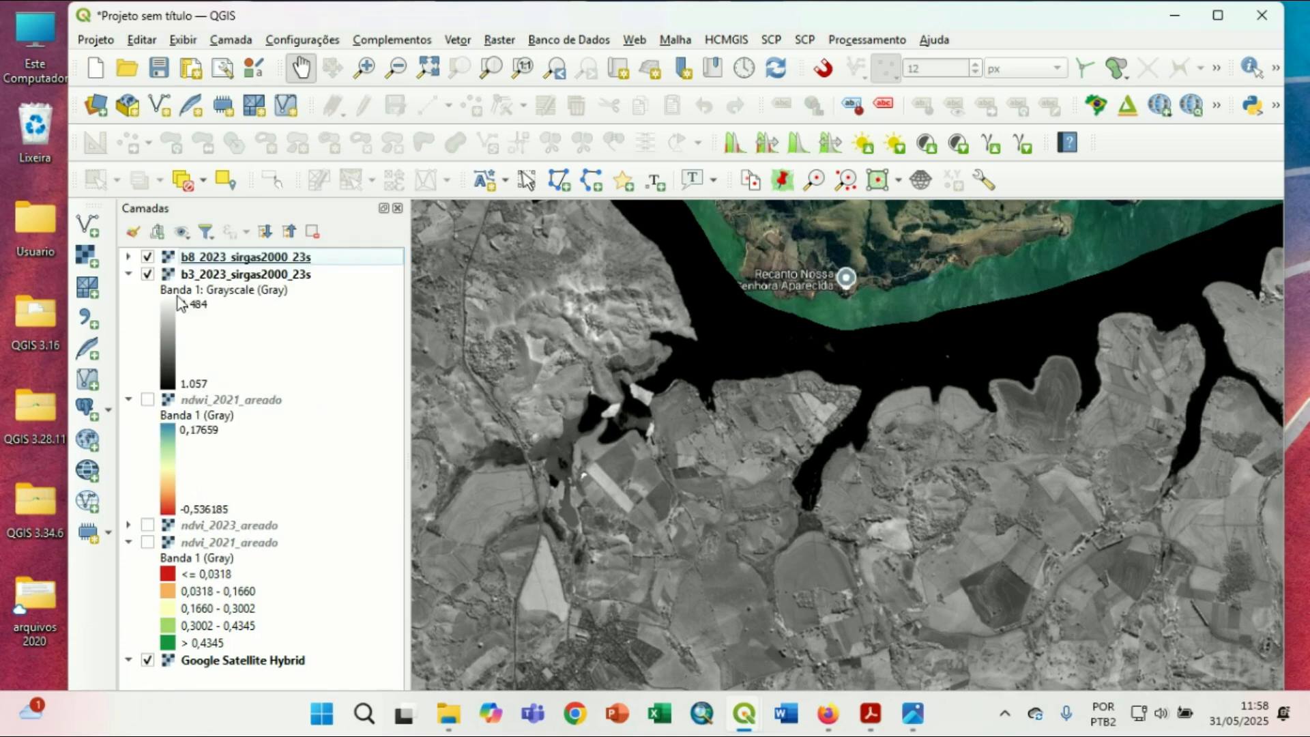
click(129, 258)
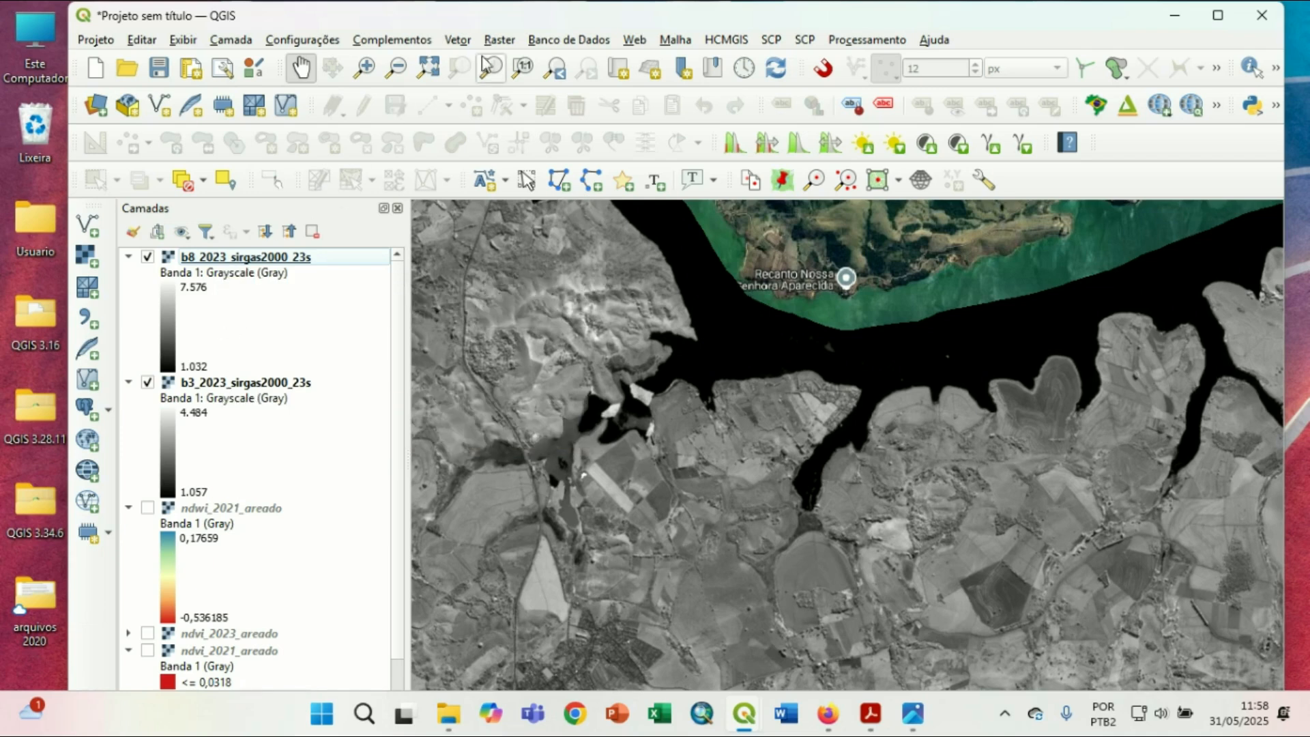
Start a raster calculator expression with the NDWI numerator ( "b3_2023_sirgas2000_23s@1" - "b8_2023_sirgas2000_23s@1" ).
click(499, 40)
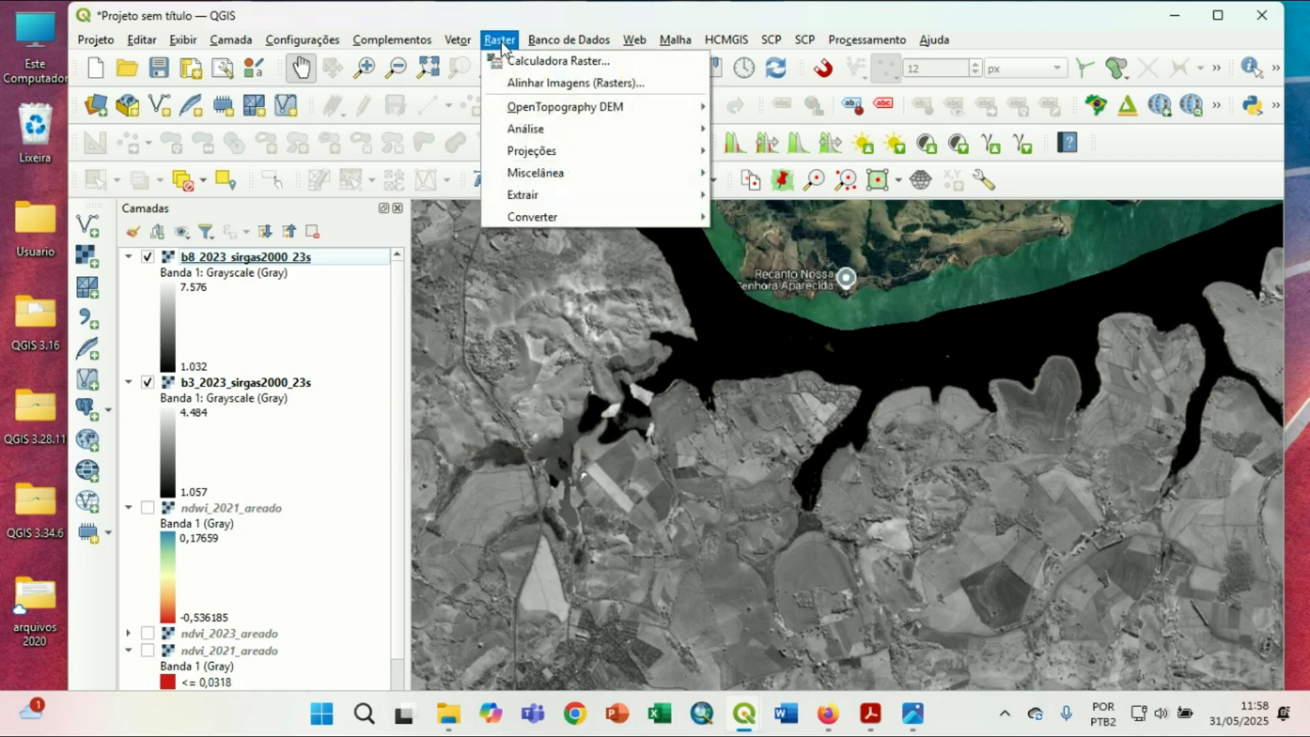
click(534, 61)
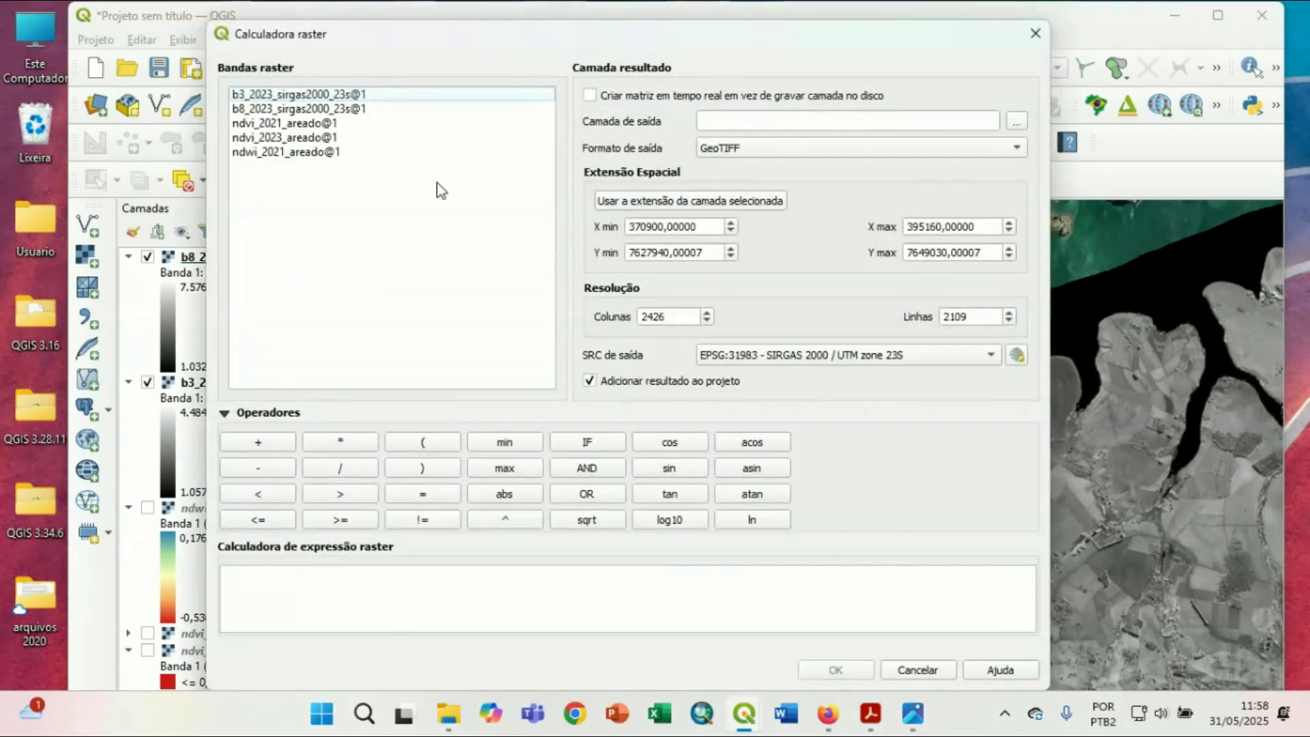
click(420, 445)
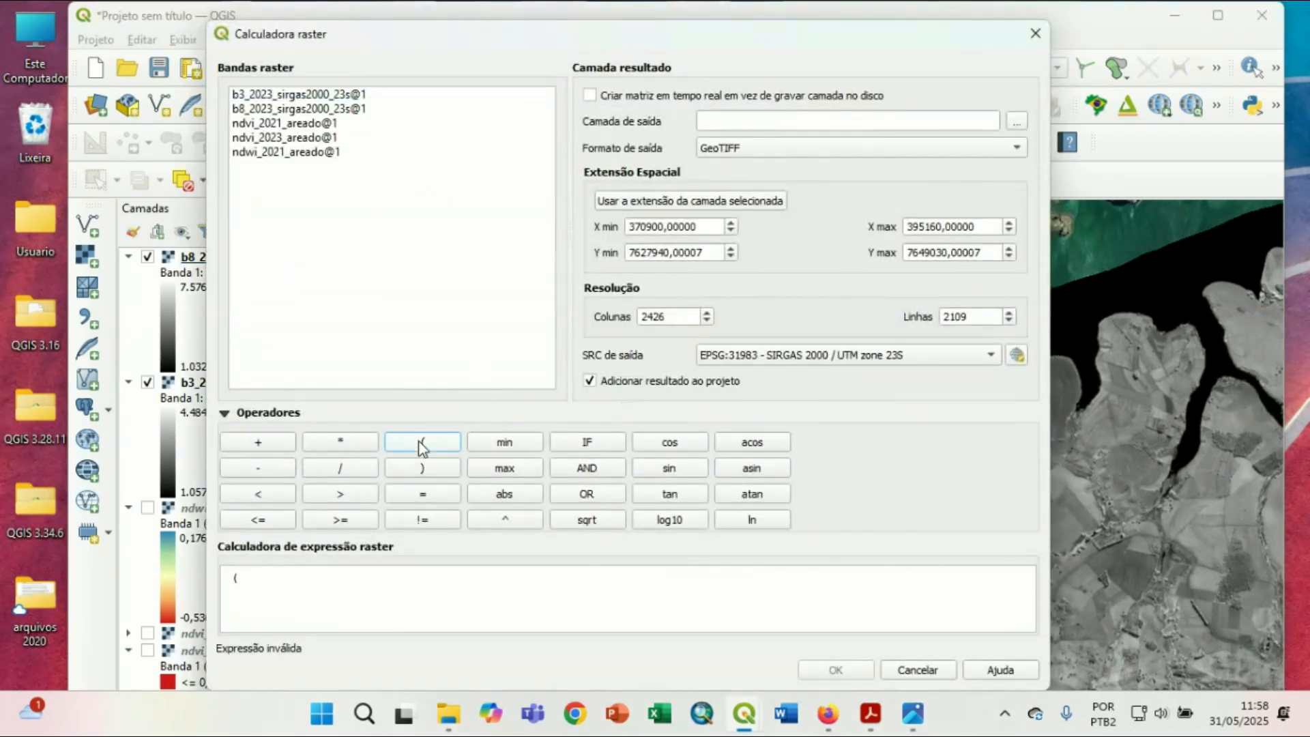
double_click(290, 97)
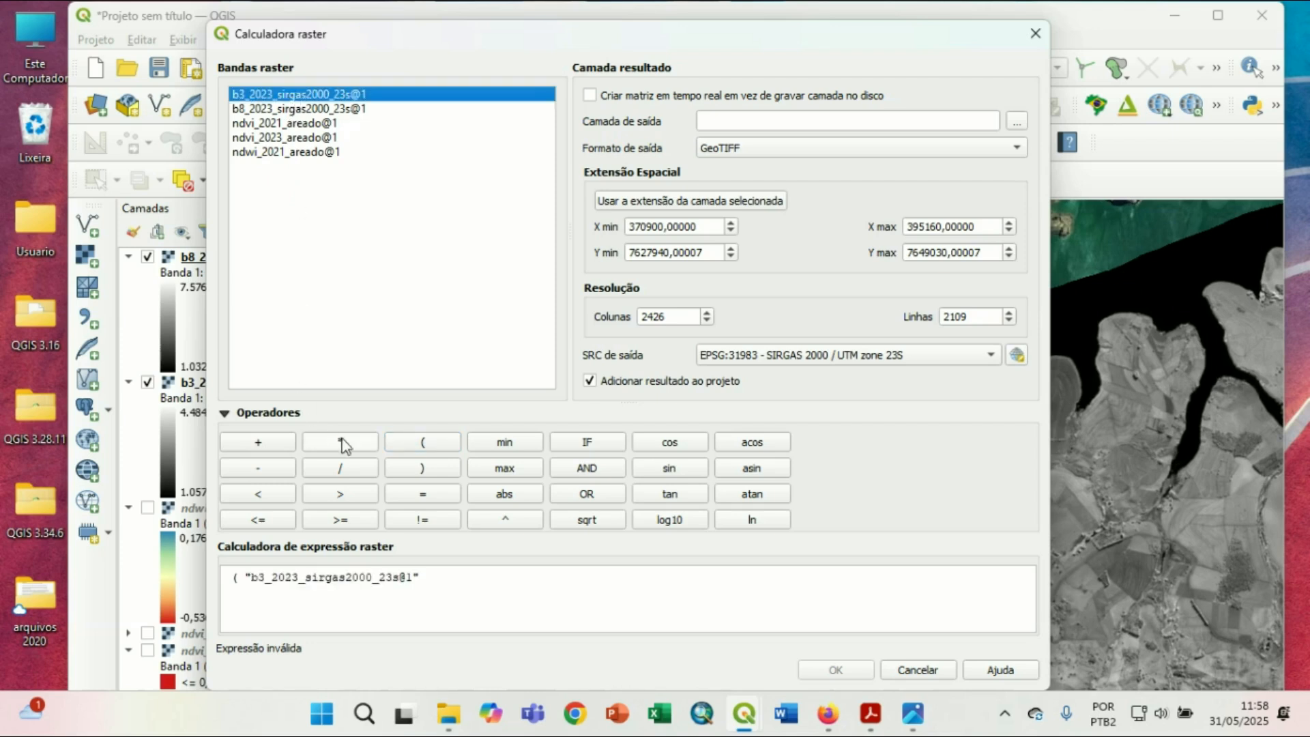
click(266, 468)
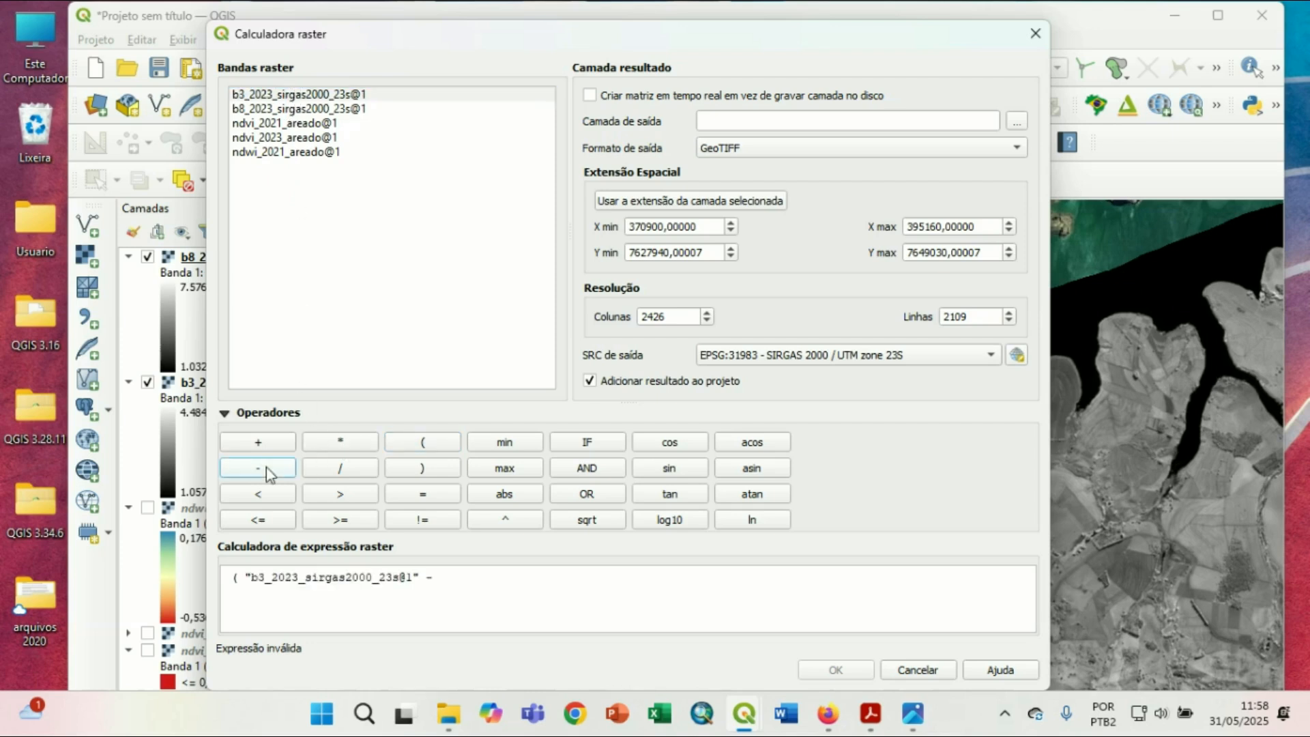
double_click(317, 109)
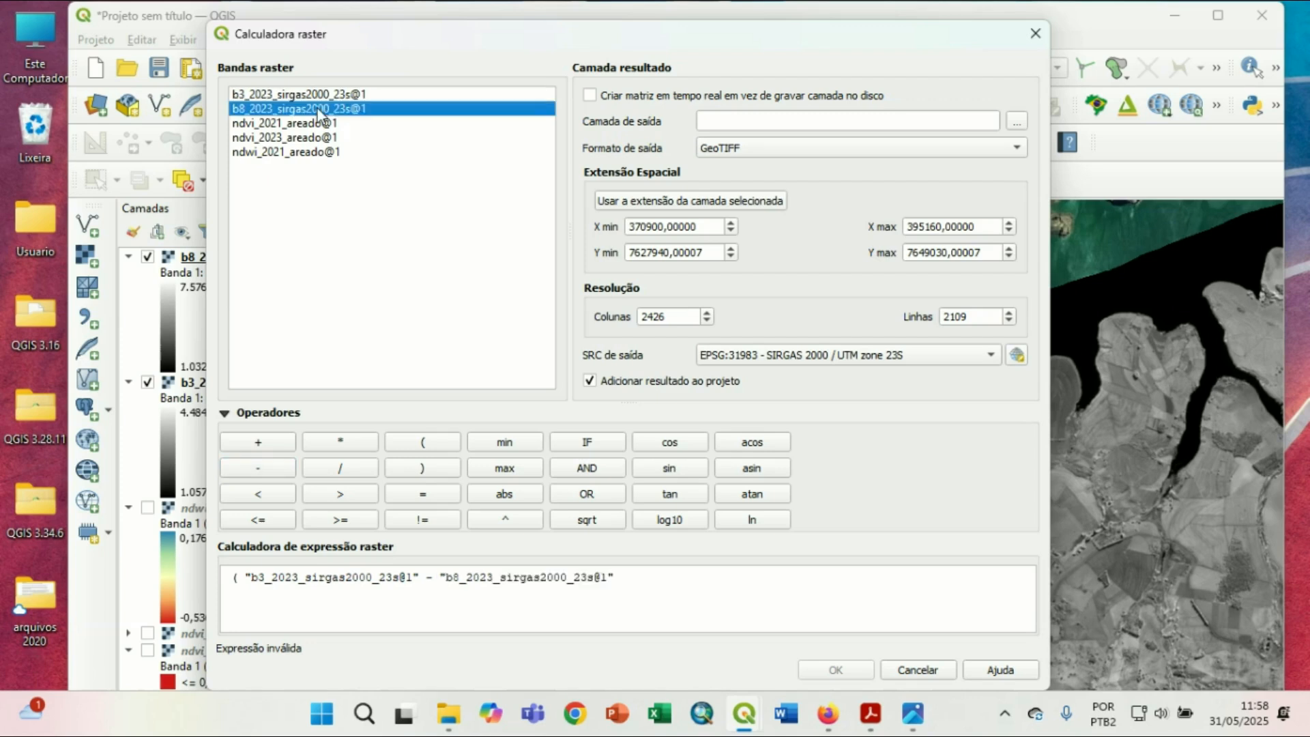
click(421, 469)
Divide the raster expression by ( "b3_2023_sirgas2000_23s@1" + "b8_2023_sirgas2000_23s@1" ) to complete the 2023 NDWI formula.
click(345, 474)
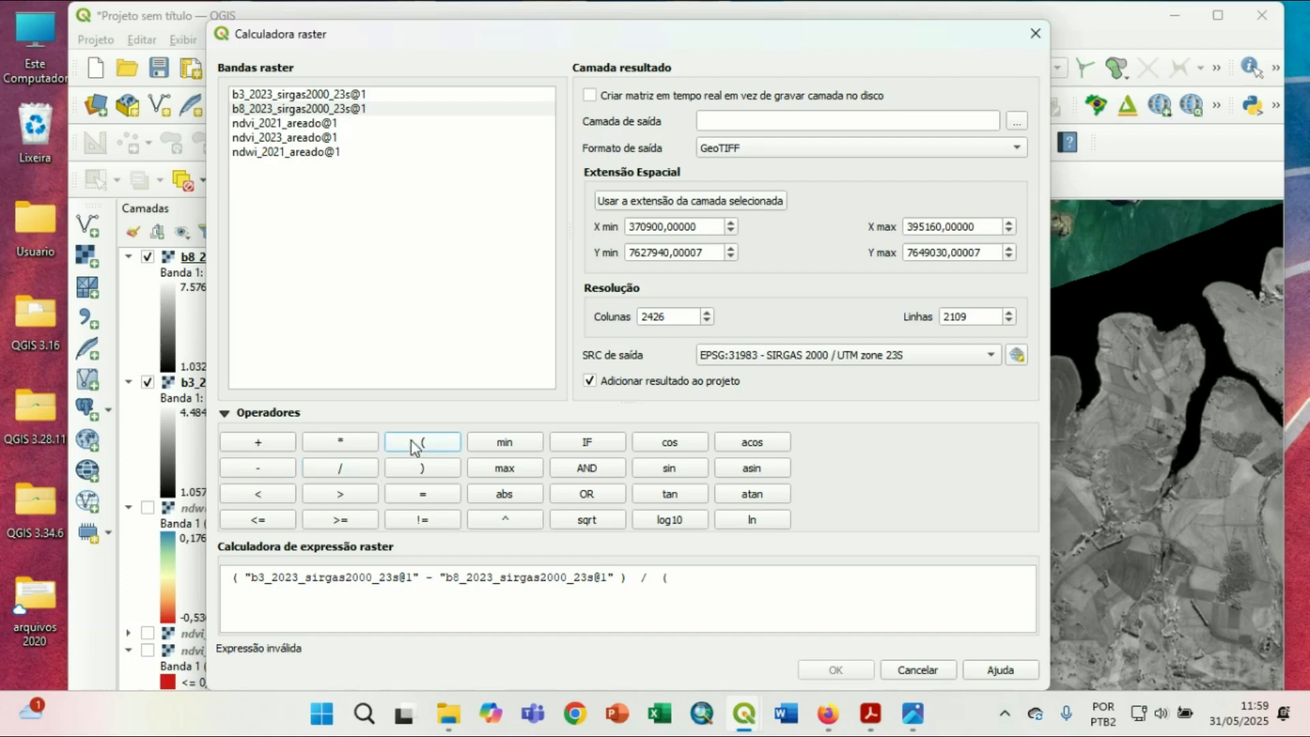
double_click(334, 95)
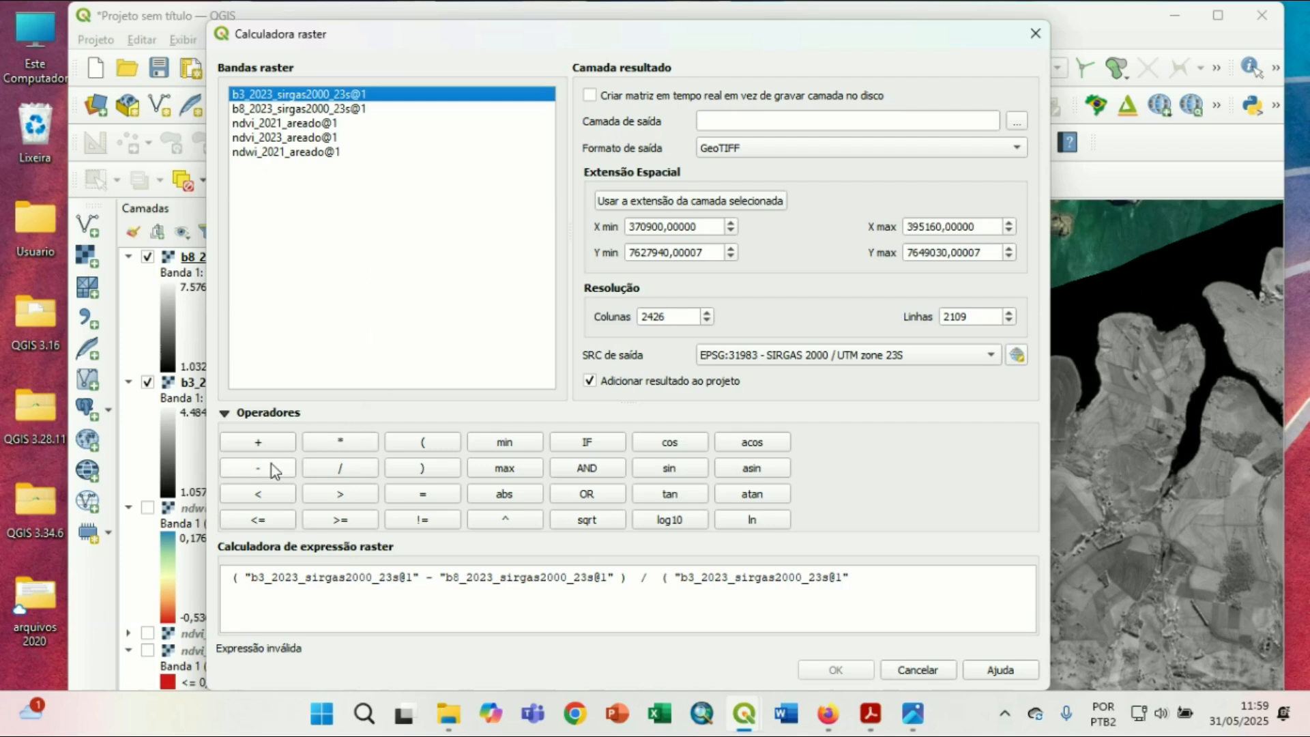
click(258, 442)
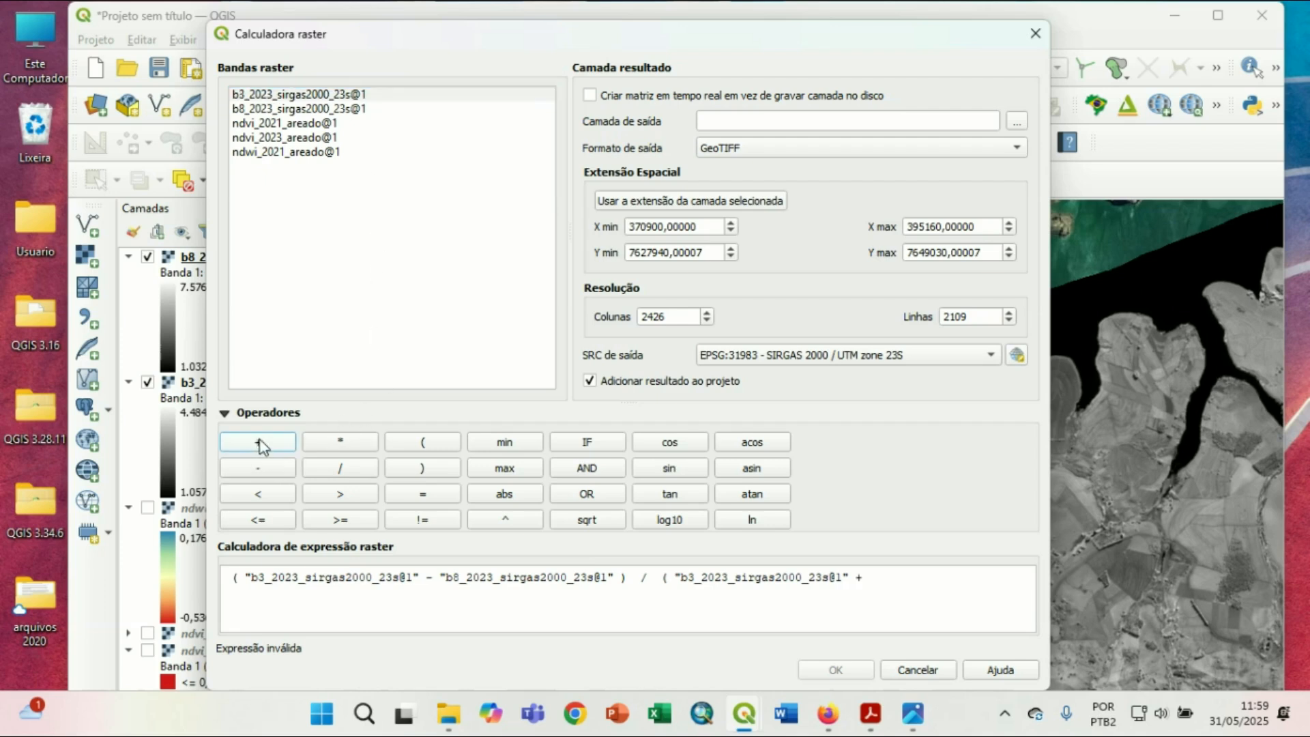
double_click(324, 111)
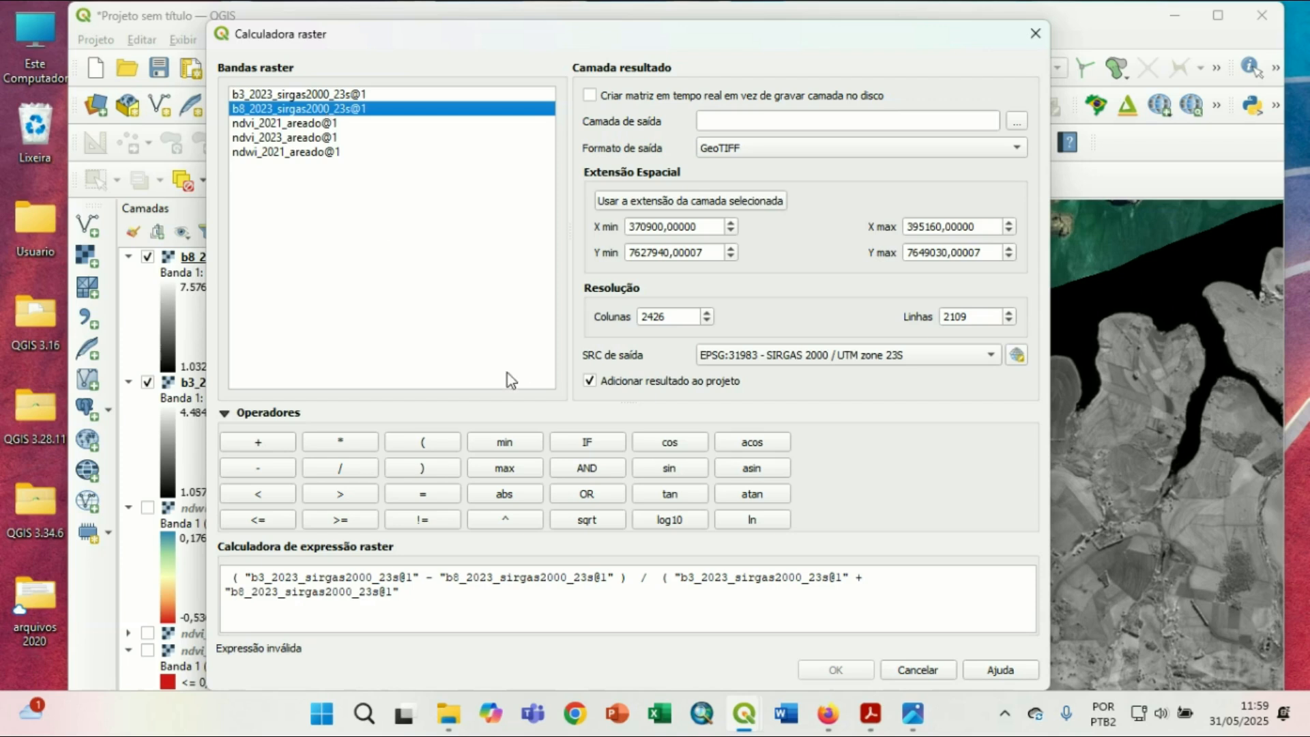
click(417, 468)
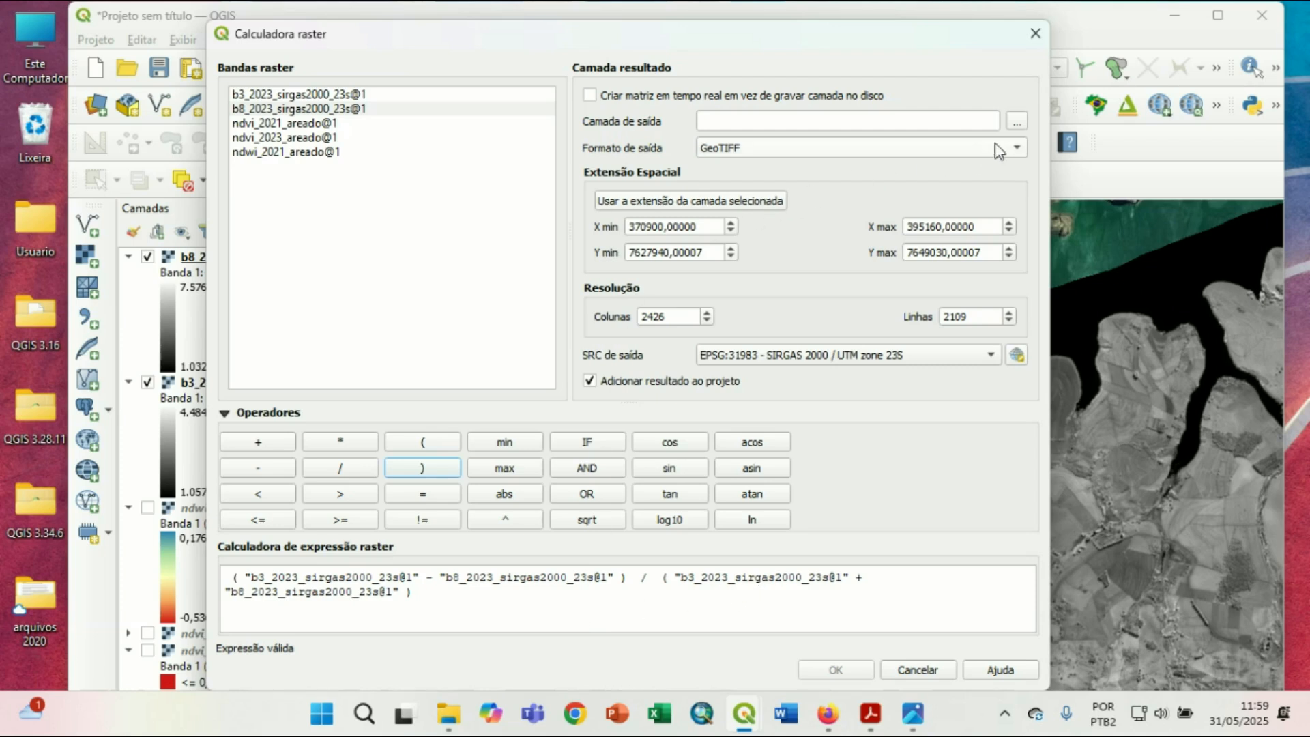
Save the raster calculation output as ndwi_2023_areado in the indices_espectrais 2023 folder and run it.
click(1015, 120)
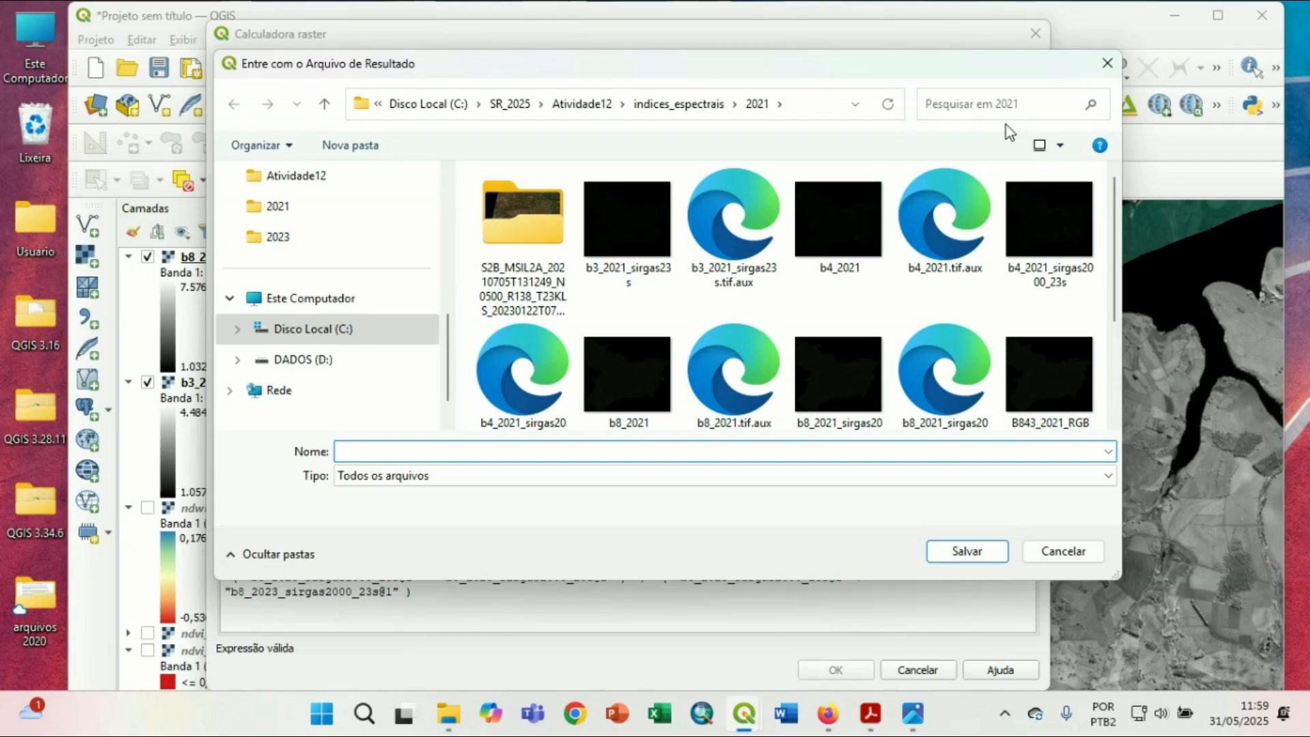
click(674, 106)
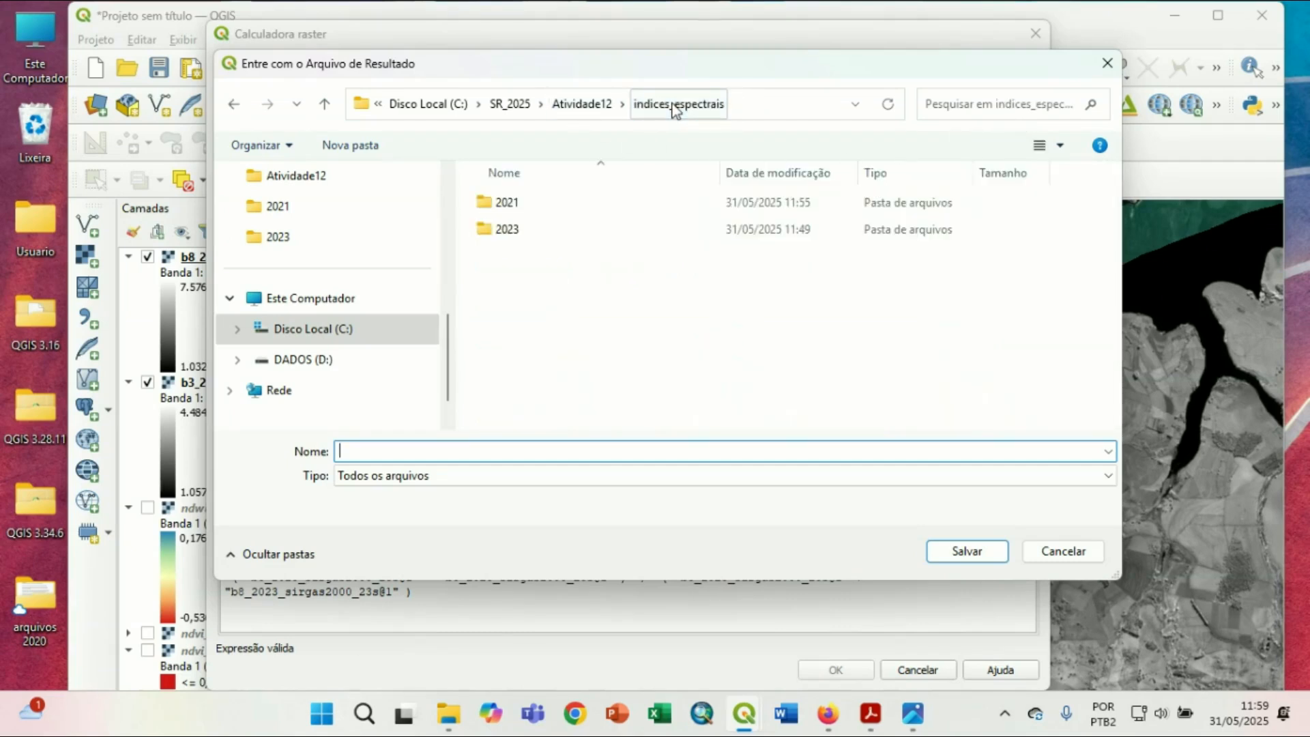
double_click(521, 229)
click(499, 484)
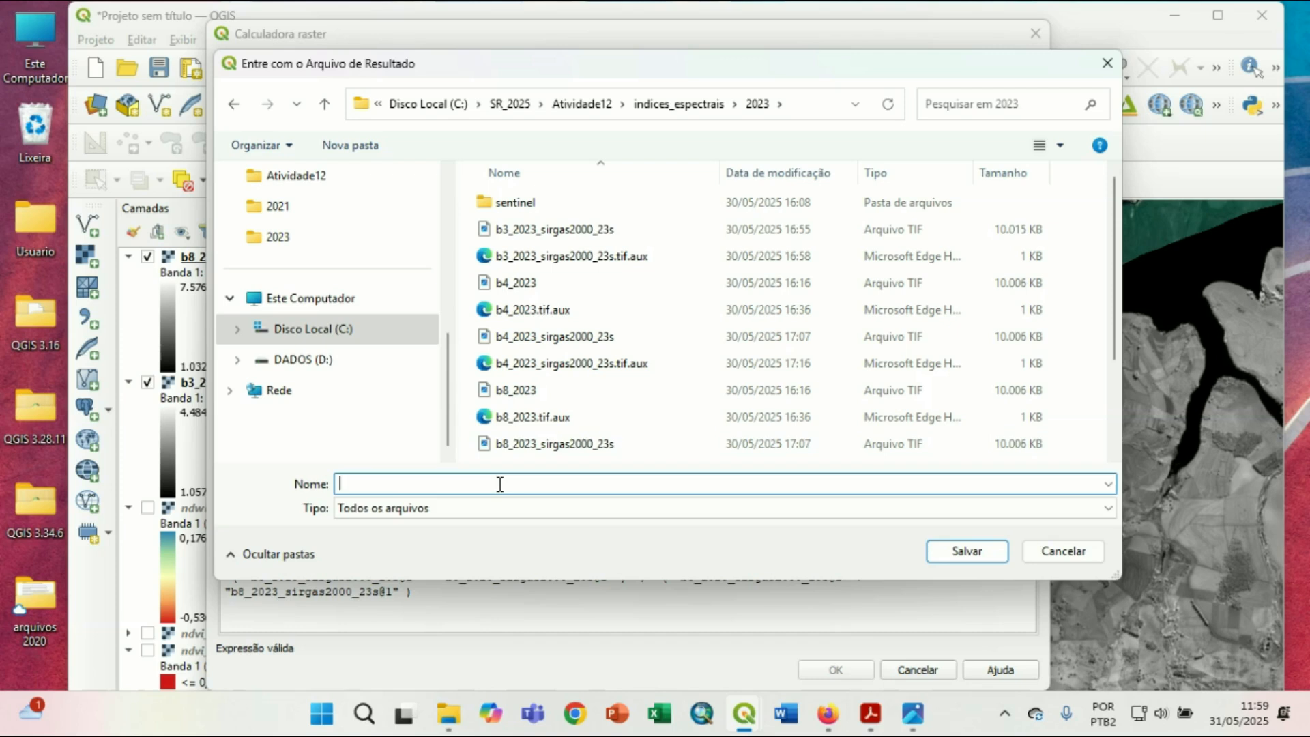
text(ndwi_2)
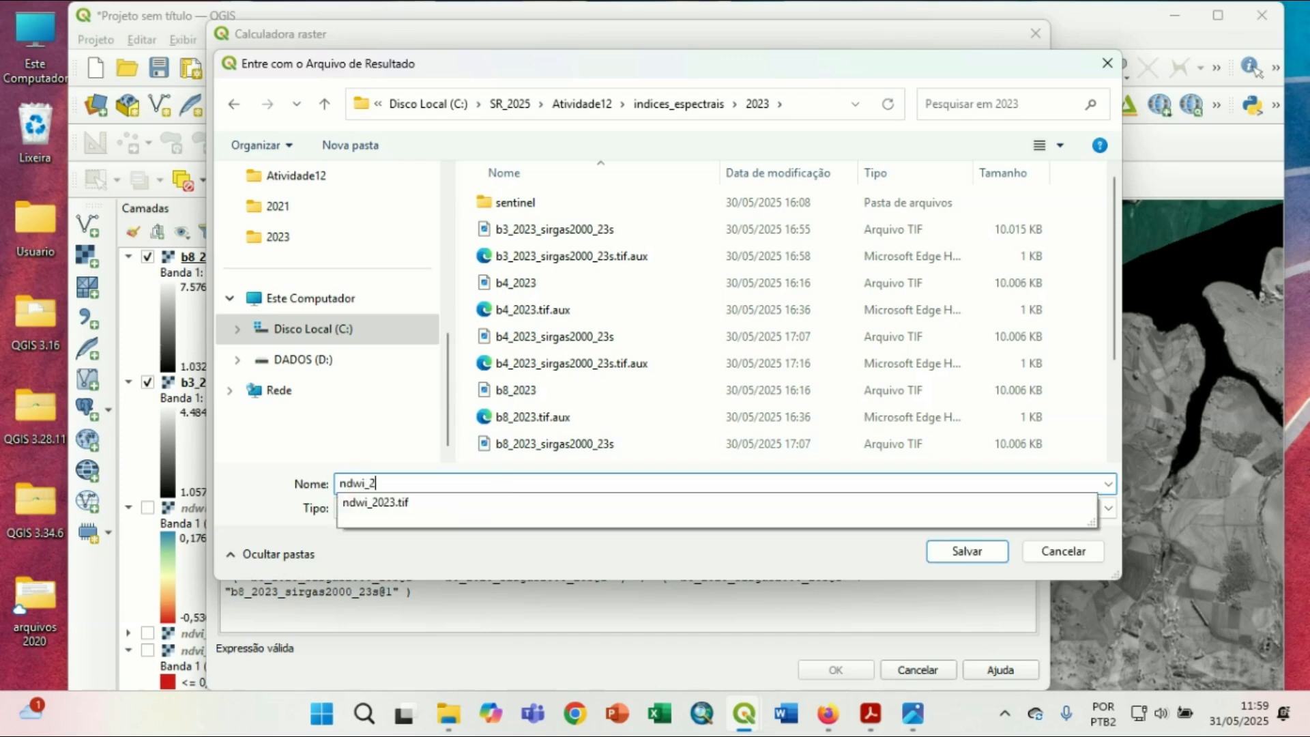
text(023_area)
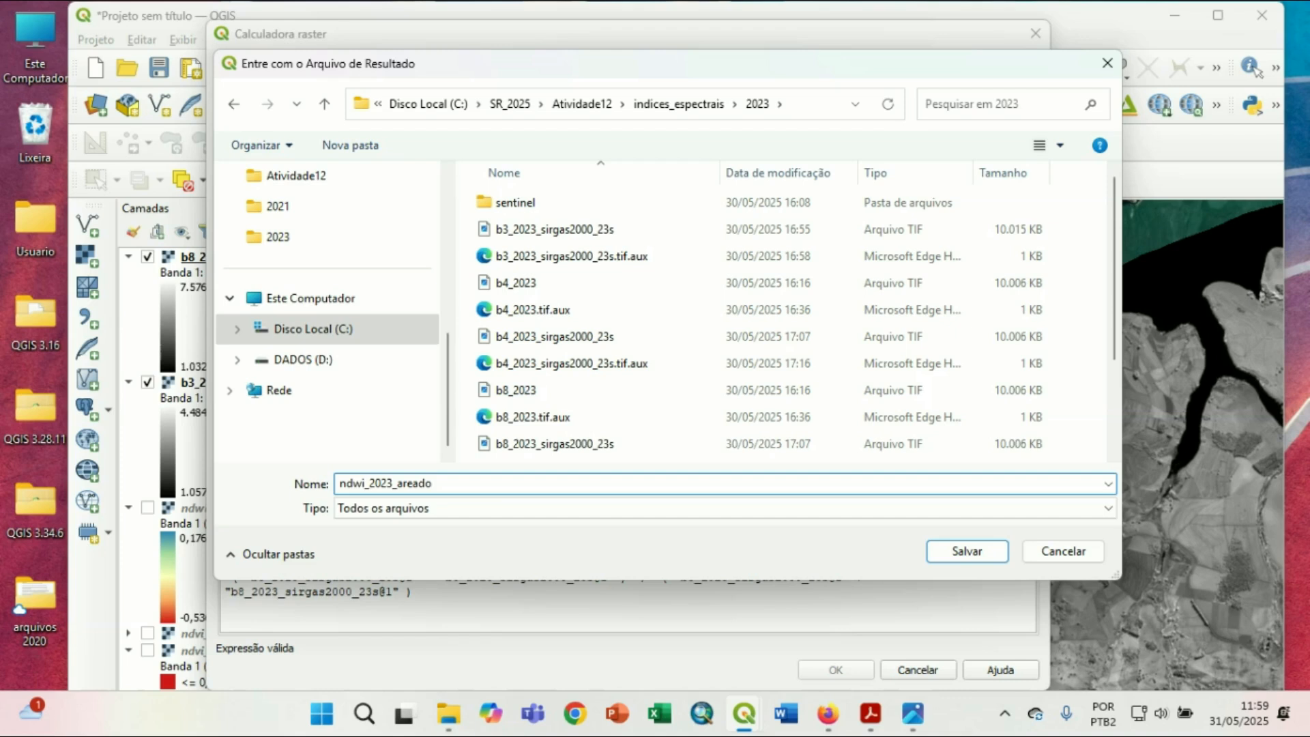
text(do)
click(966, 550)
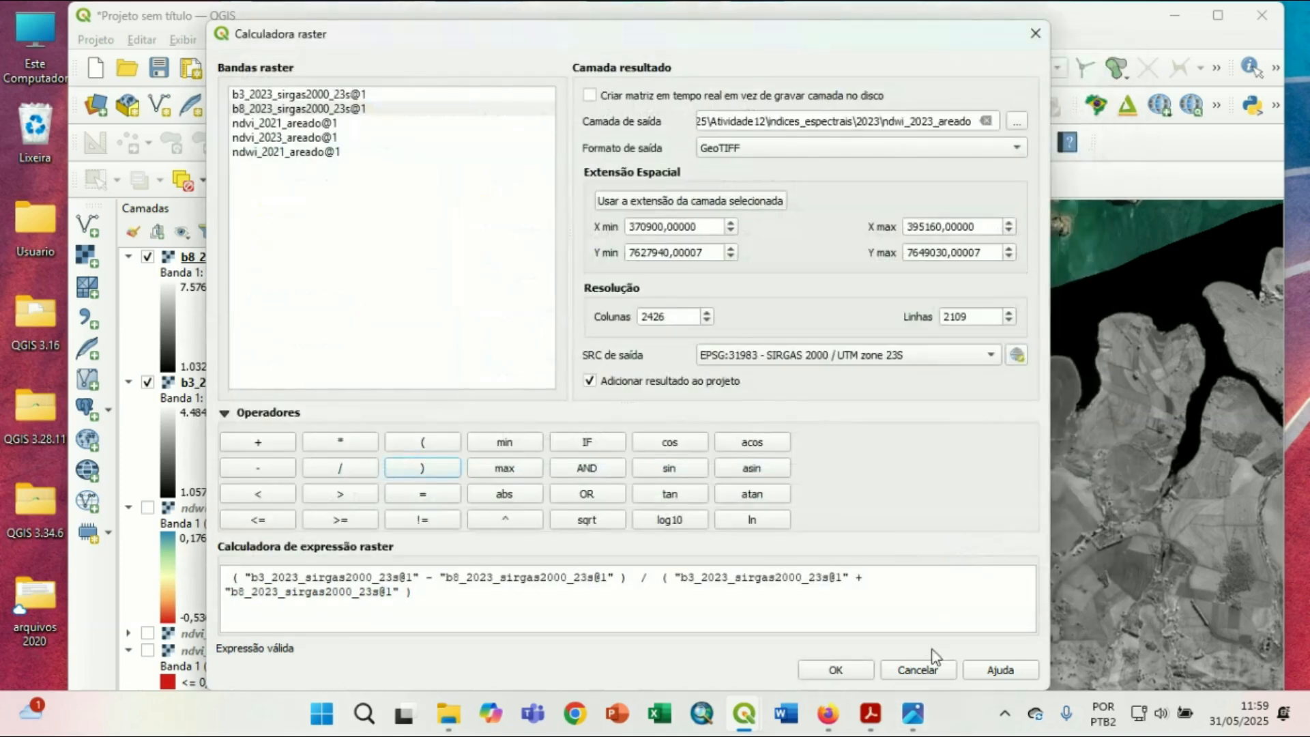
click(855, 669)
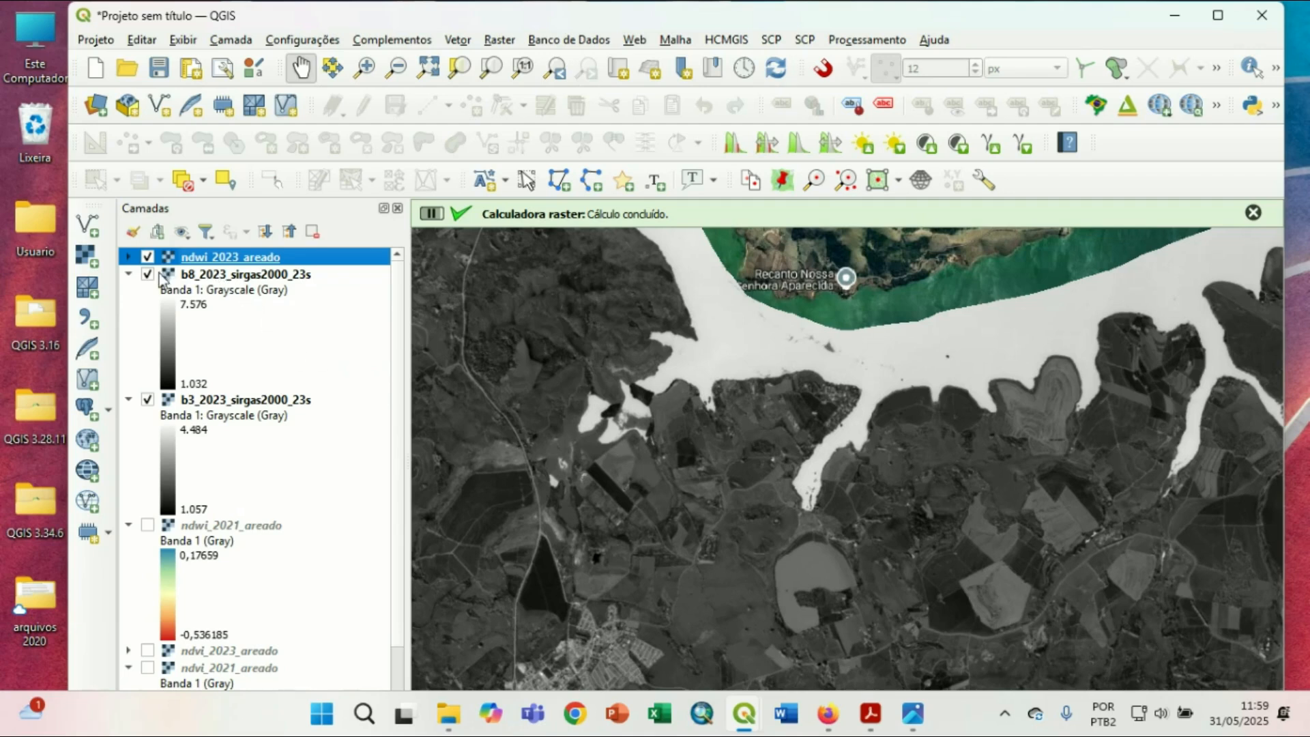
Remove the layers b8_2023_sirgas2000_23s and b3_2023_sirgas2000_23s from the project.
click(217, 275)
click(34, 251)
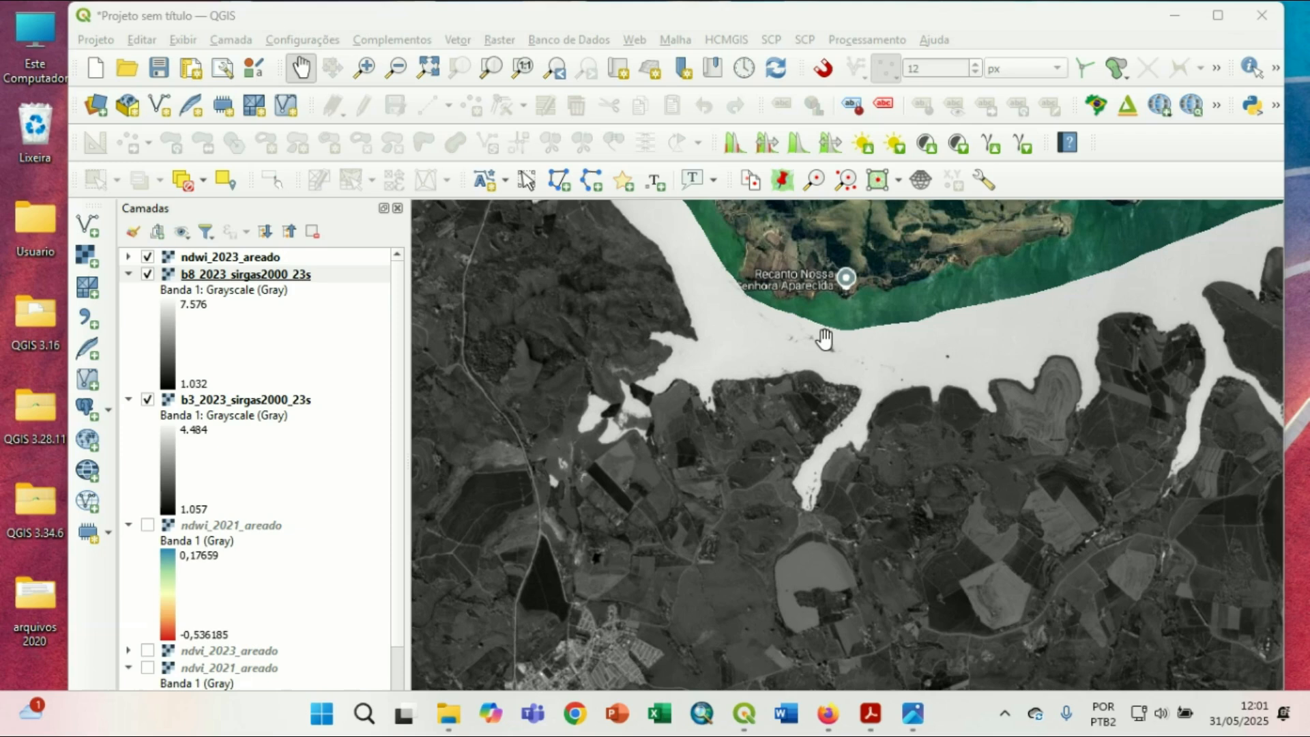
click(243, 281)
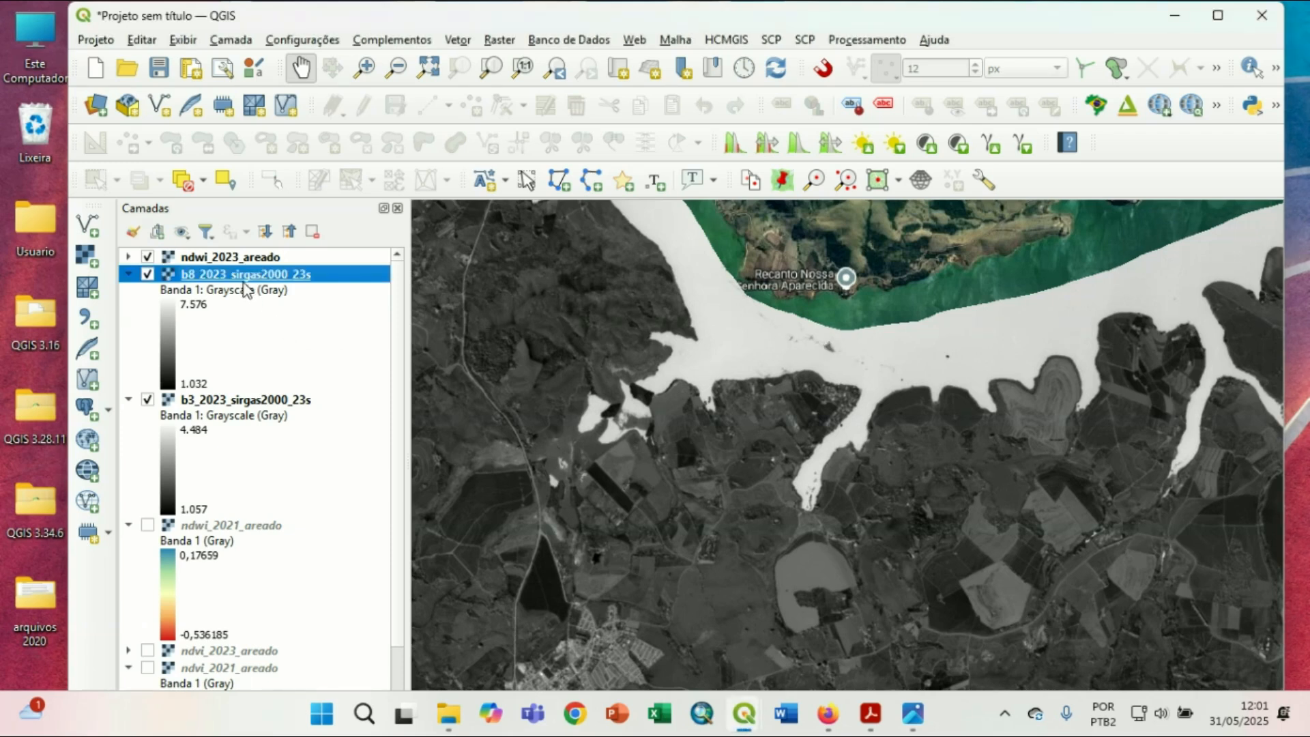
ctrl+click(249, 403)
right_click(249, 405)
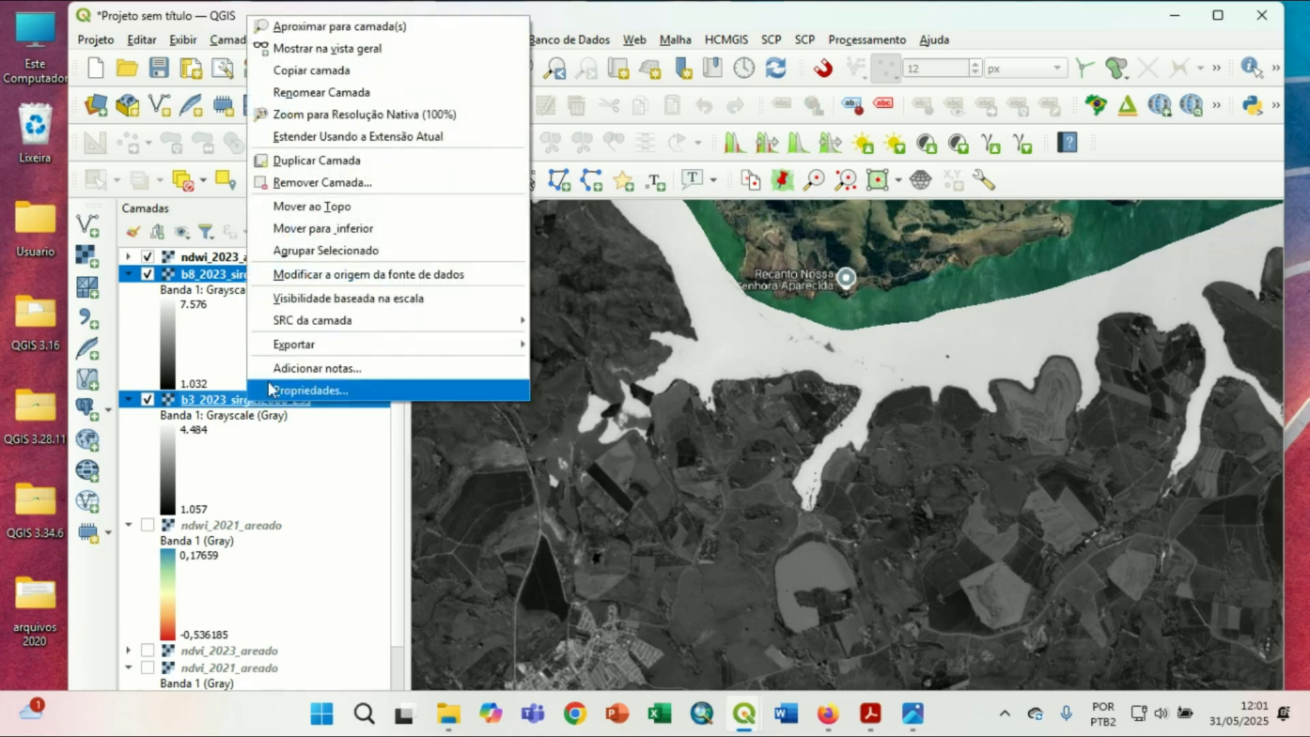
click(331, 181)
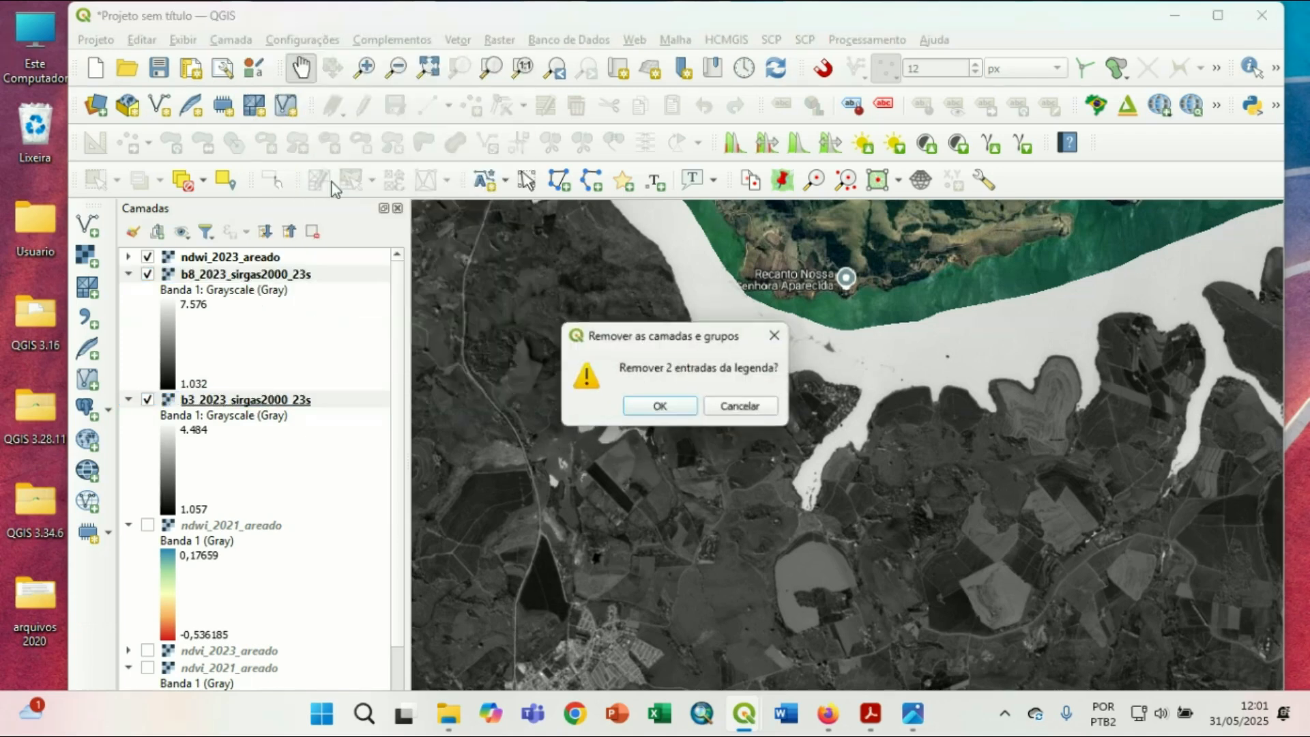
click(671, 408)
Expand the legend of ndwi_2023_areado and style it as single-band pseudocolor with the red-to-blue ramp and cumulative count cut.
click(129, 257)
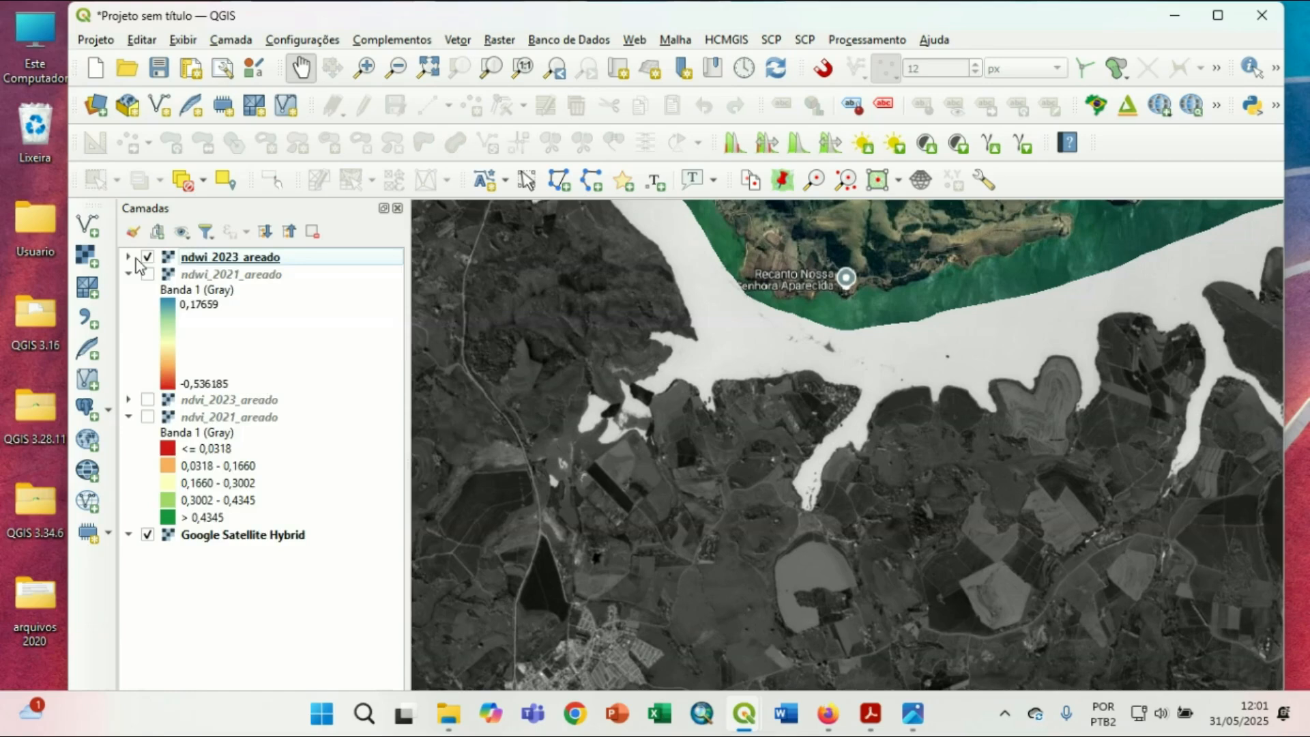
right_click(166, 257)
click(401, 607)
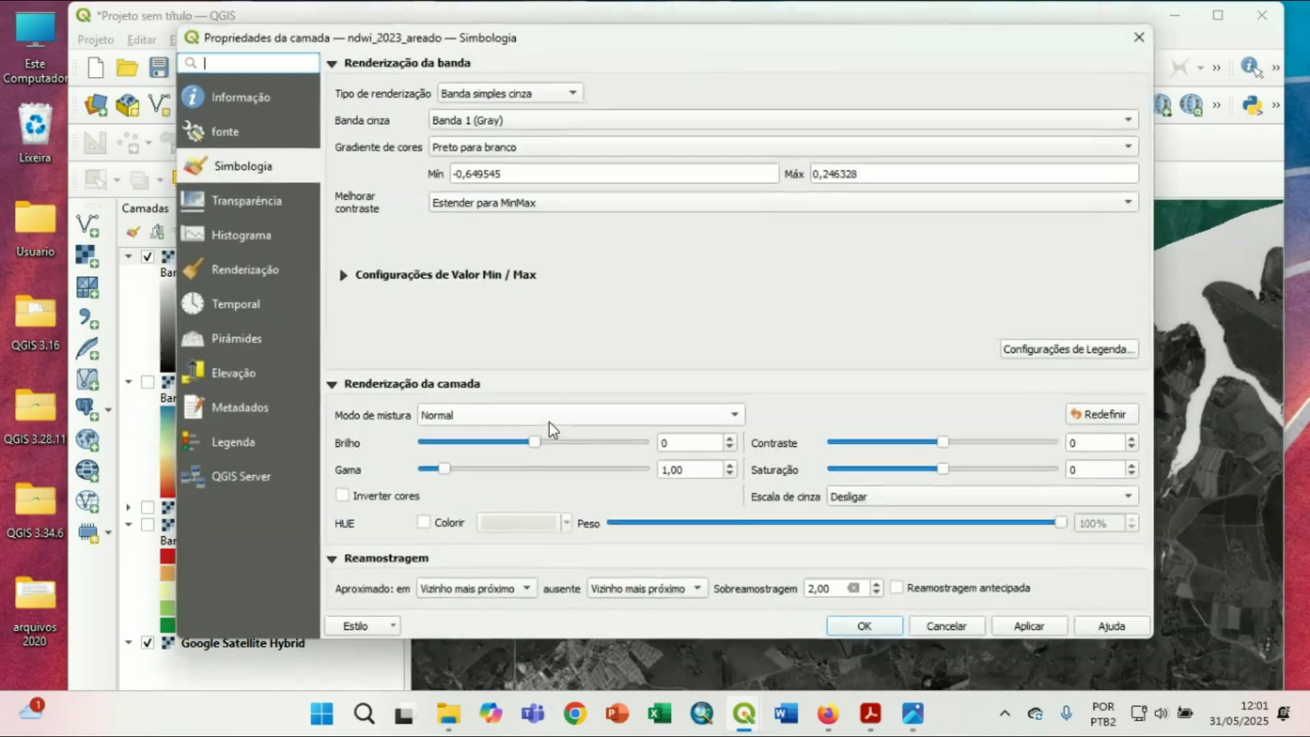
click(486, 94)
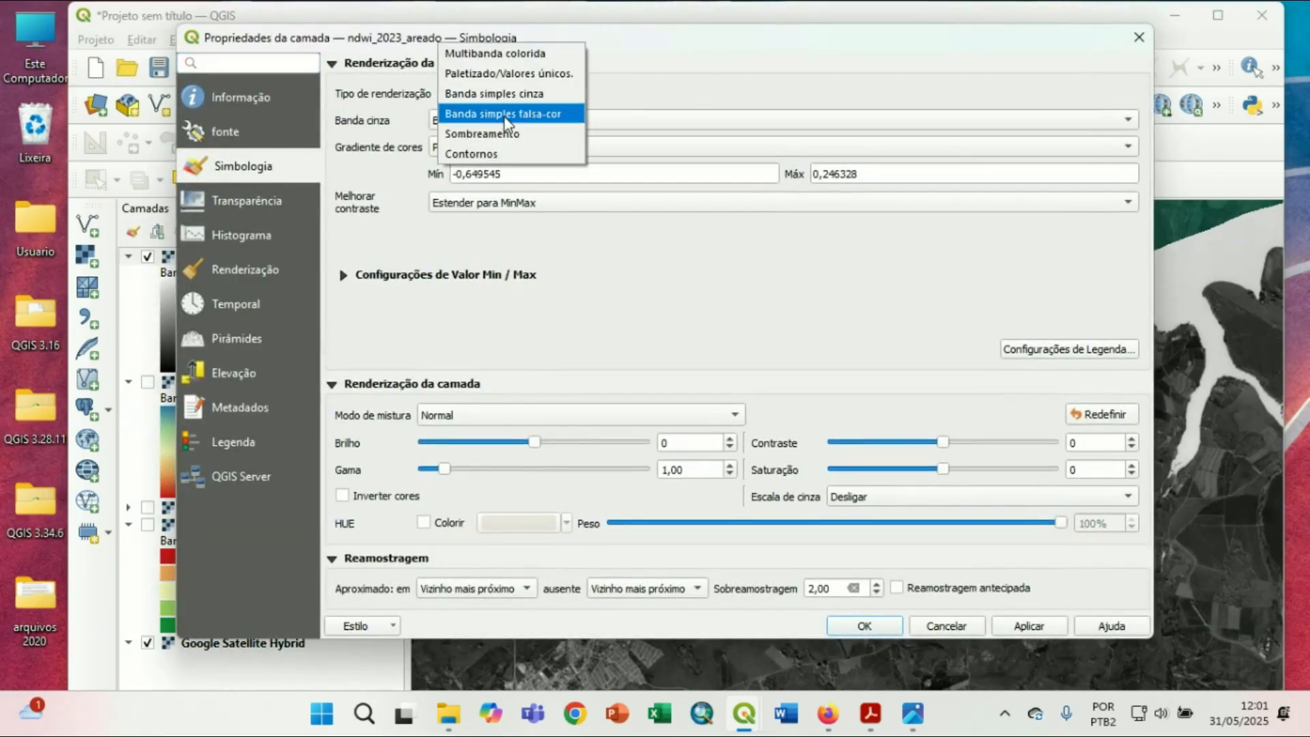
click(489, 114)
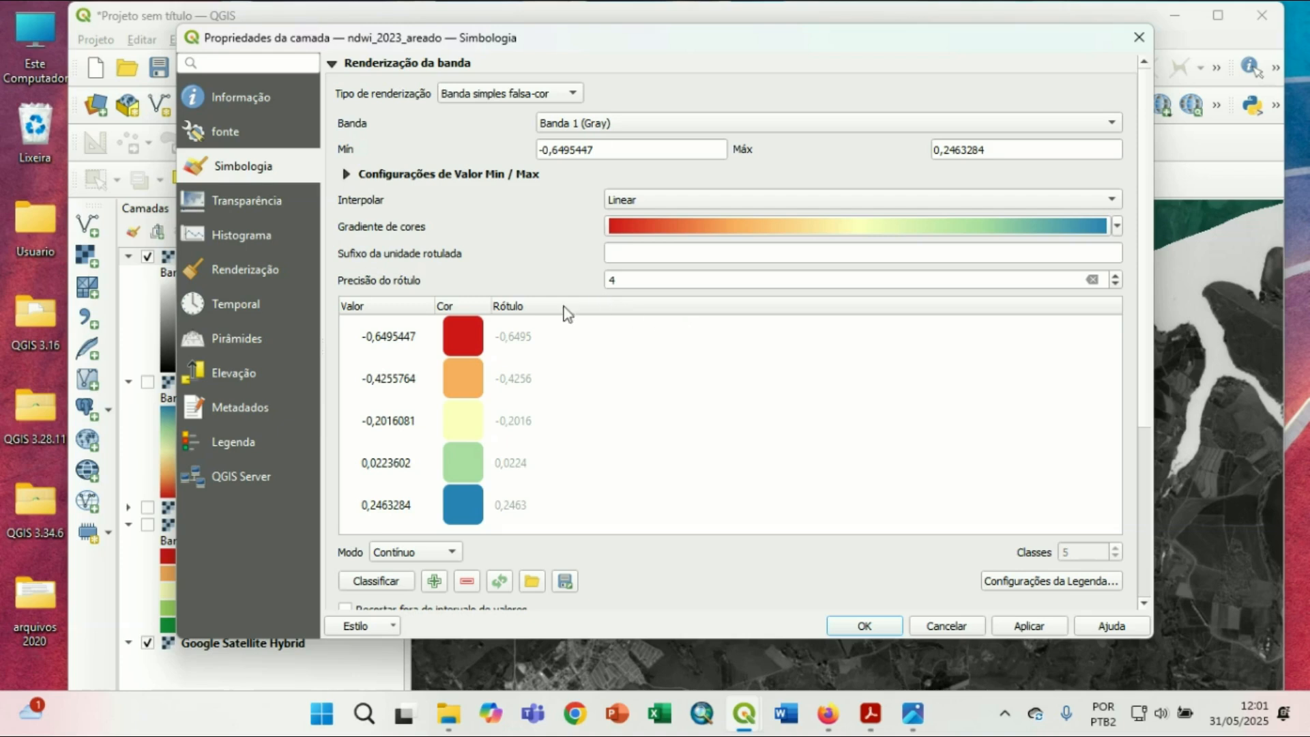
click(346, 175)
click(357, 235)
click(1030, 624)
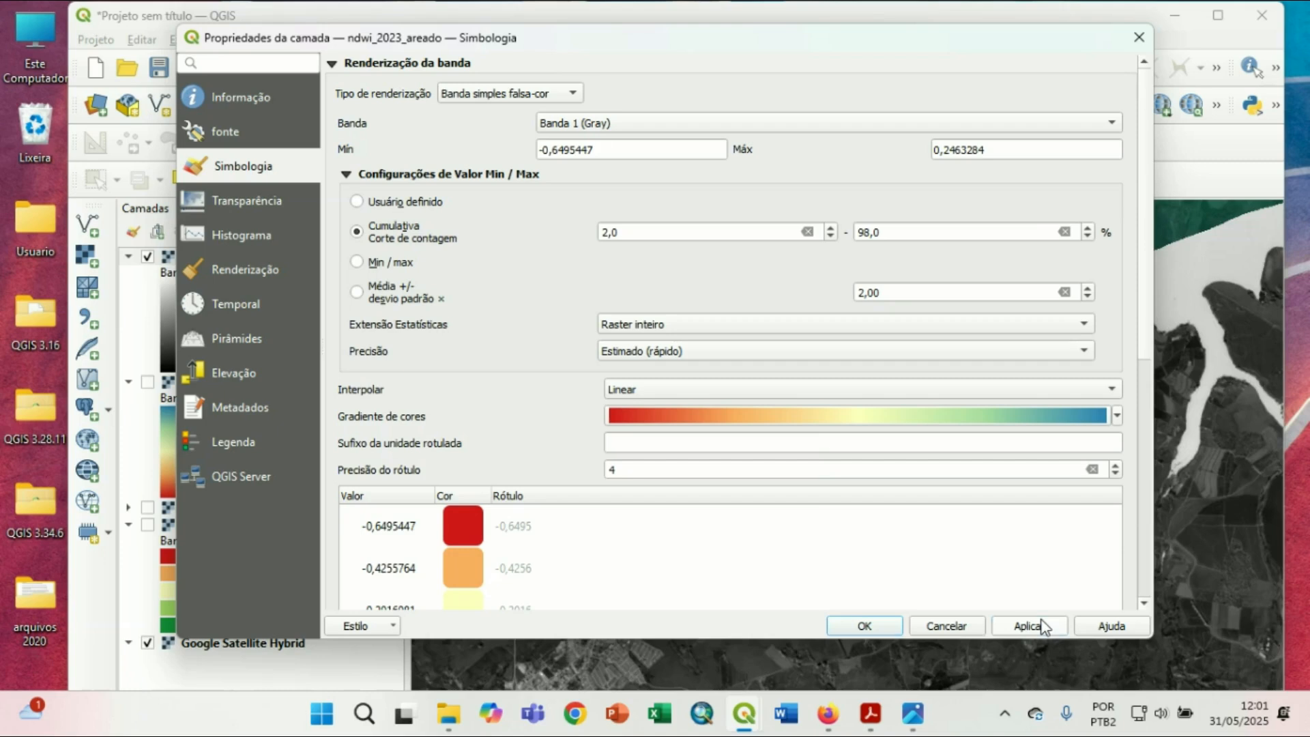
click(864, 626)
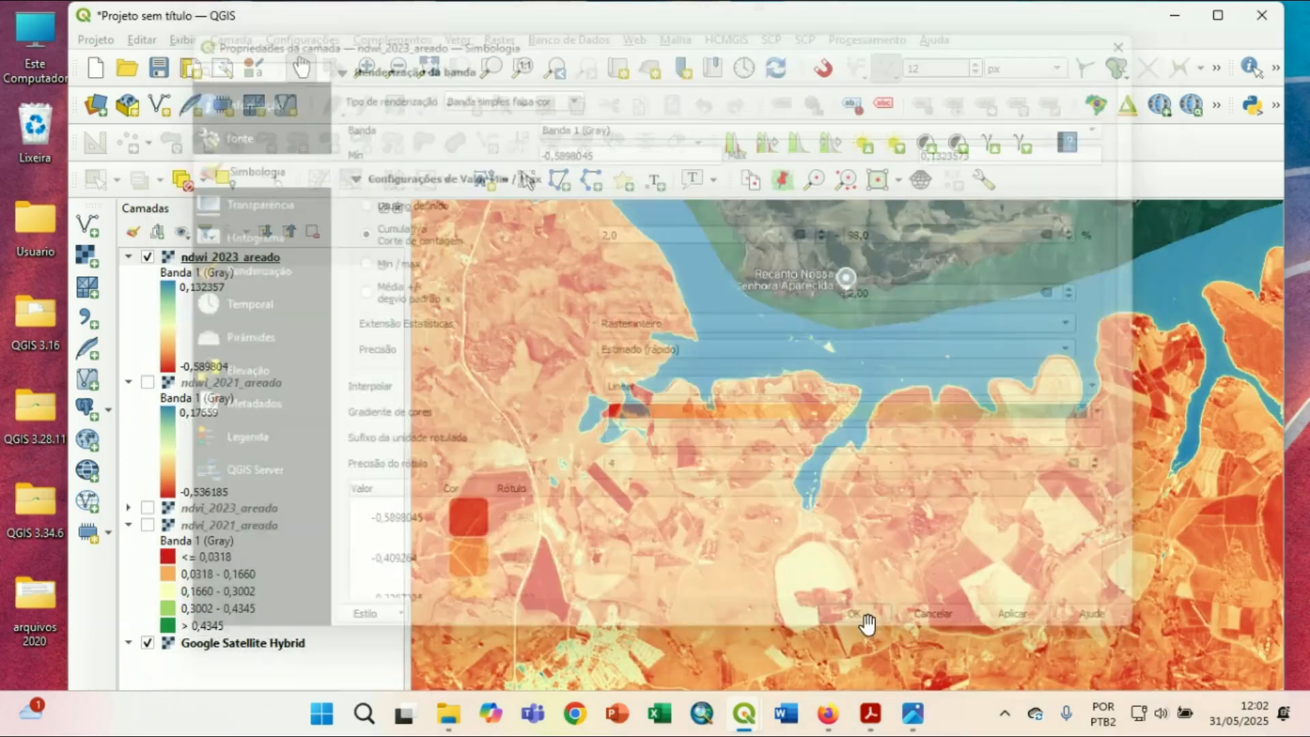
Make ndwi_2021_areado visible and switch ndwi_2023_areado off and on above it to compare the two years.
click(147, 382)
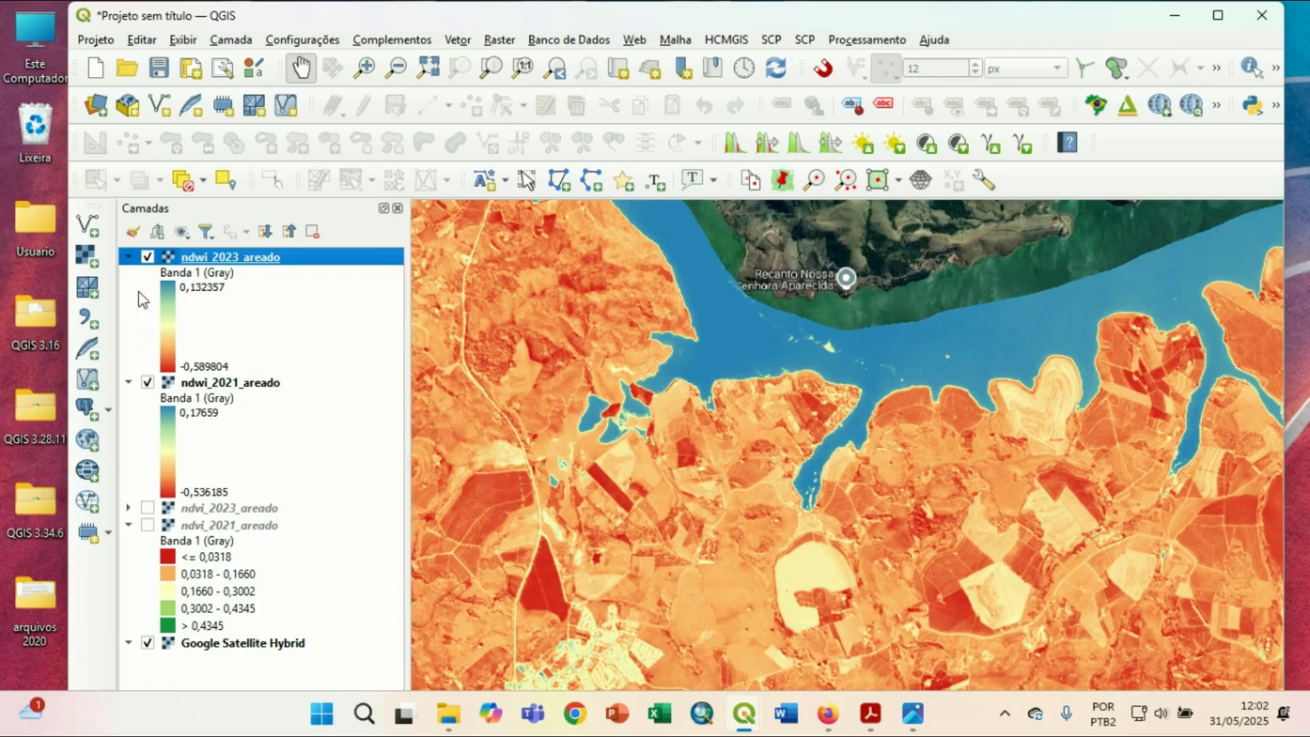
click(147, 257)
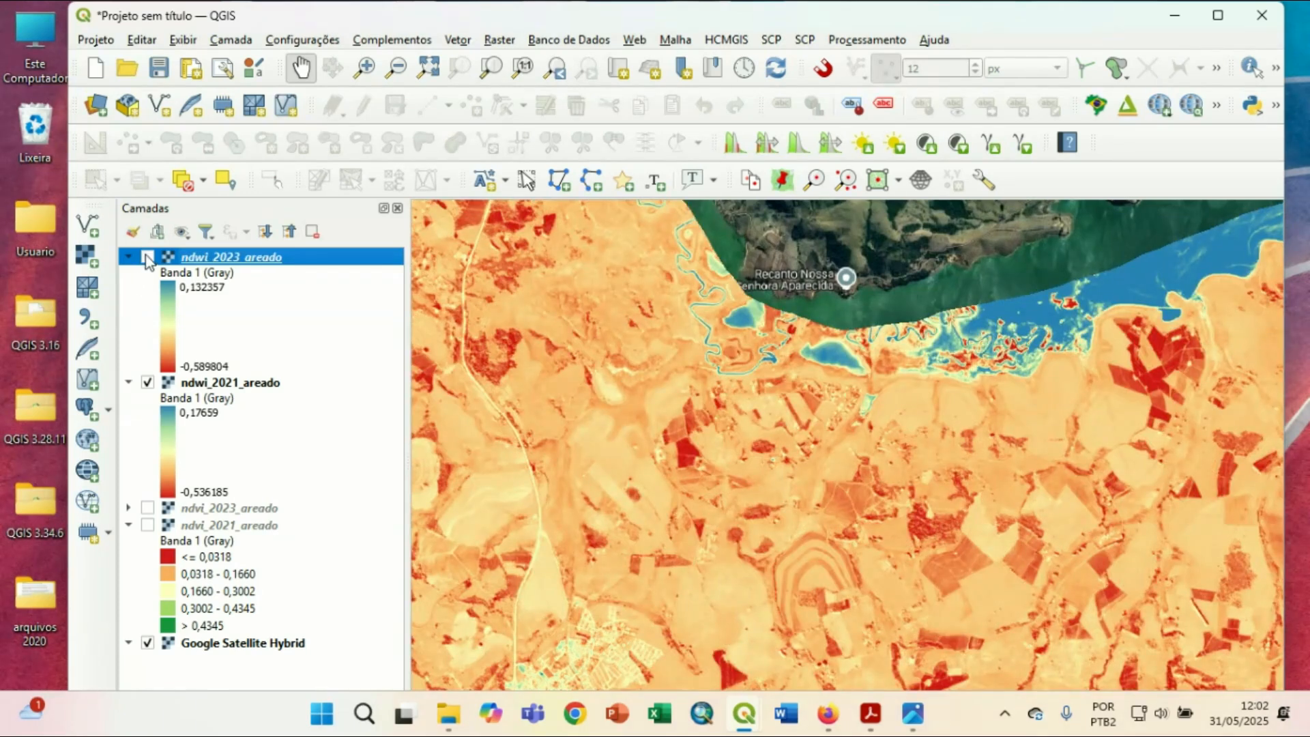
click(148, 257)
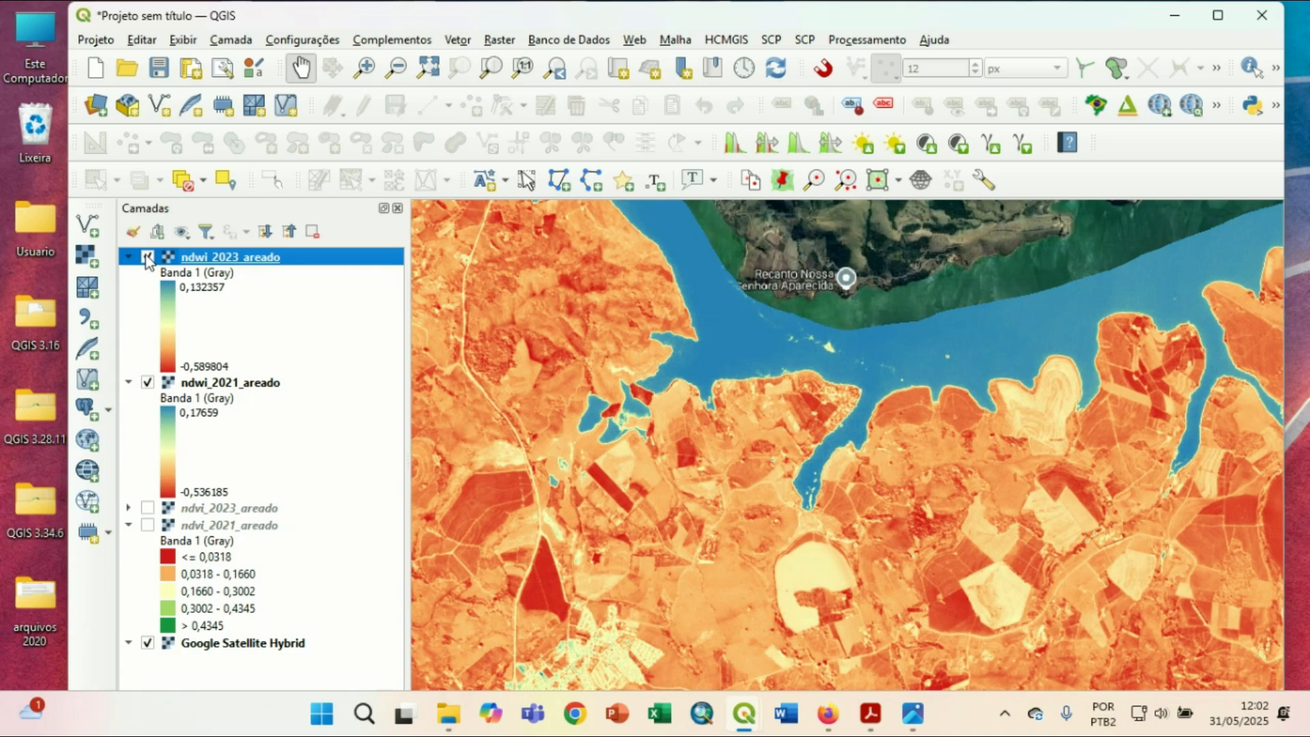
click(148, 257)
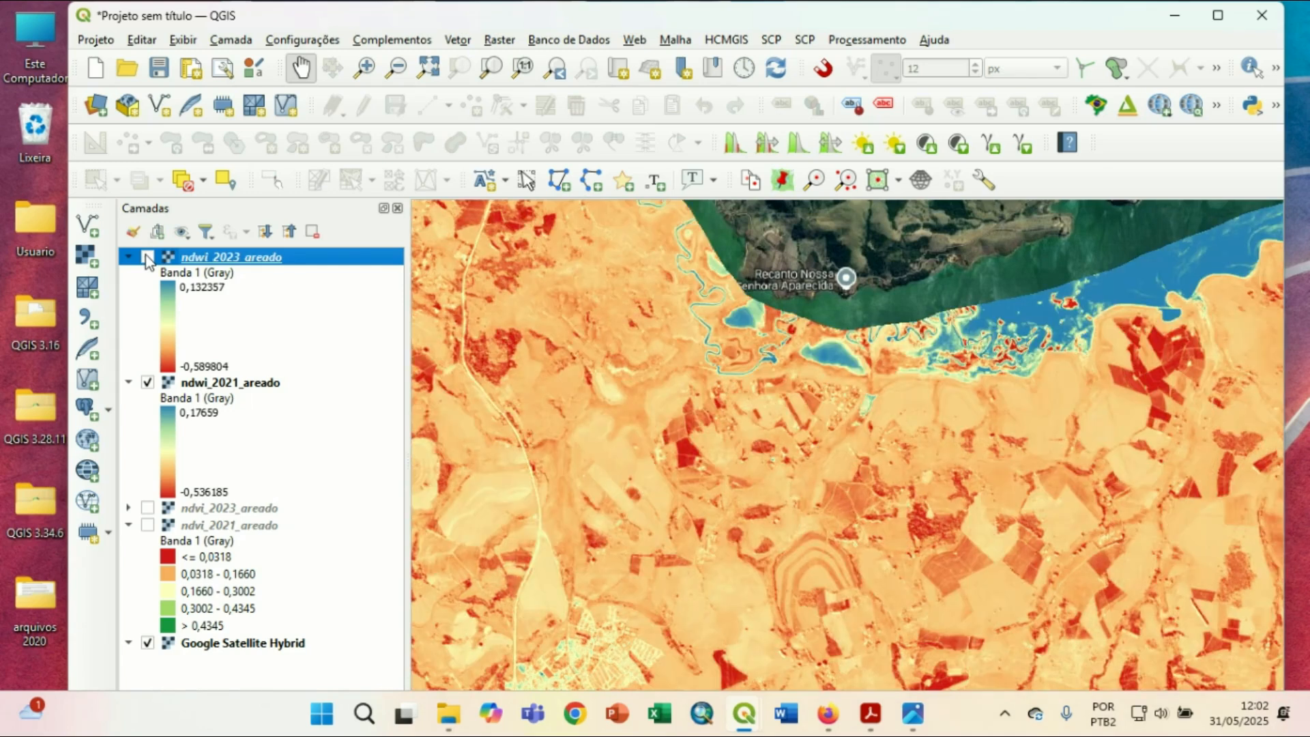
Examine the reservoir shoreline around the bridge and Recanto Nossa Senhora Aparecida, alternating ndwi_2023_areado with ndwi_2021_areado to compare water extent.
drag(594, 409, 649, 475)
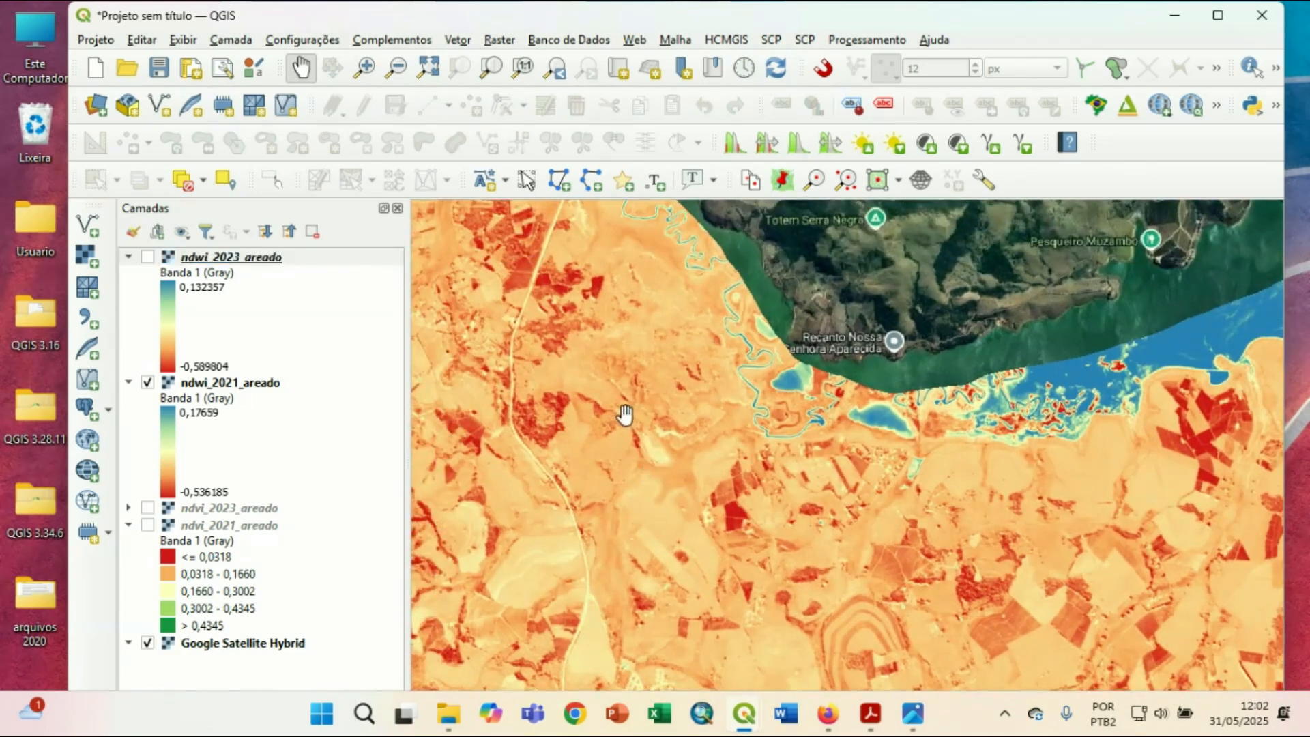
drag(623, 412, 737, 521)
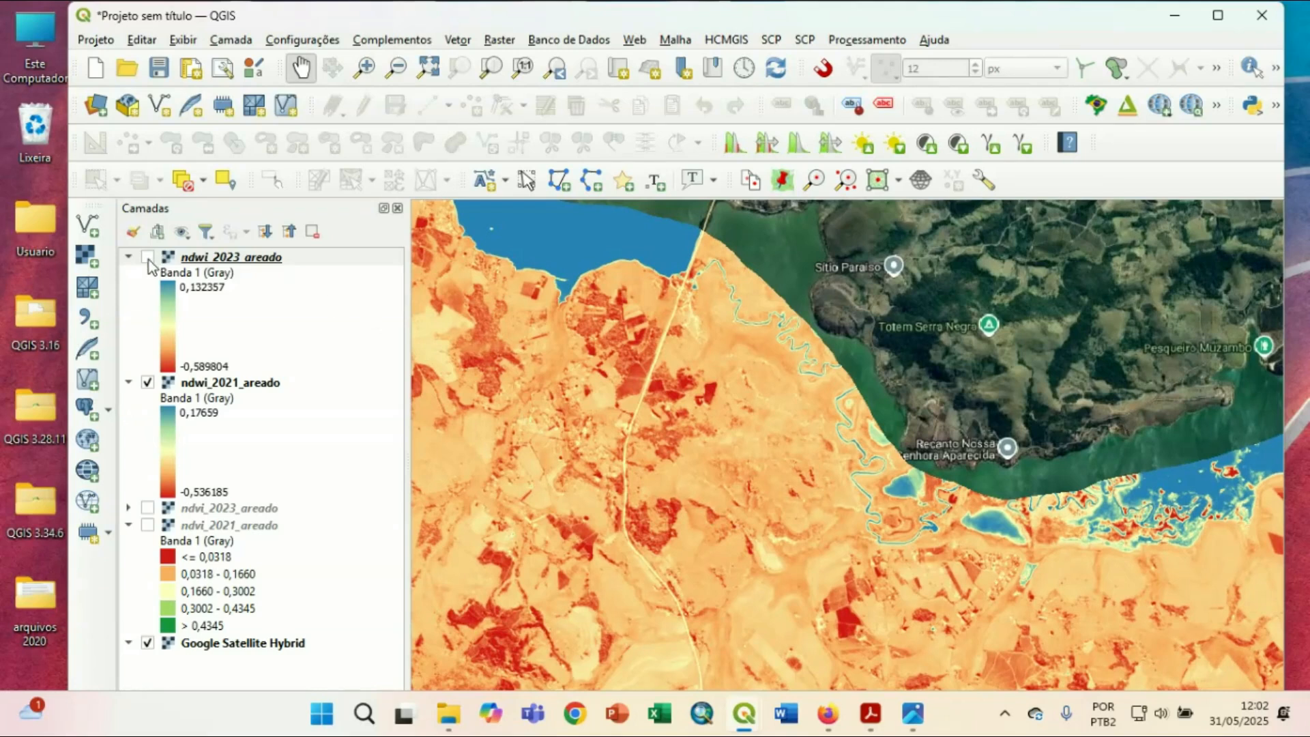
click(148, 258)
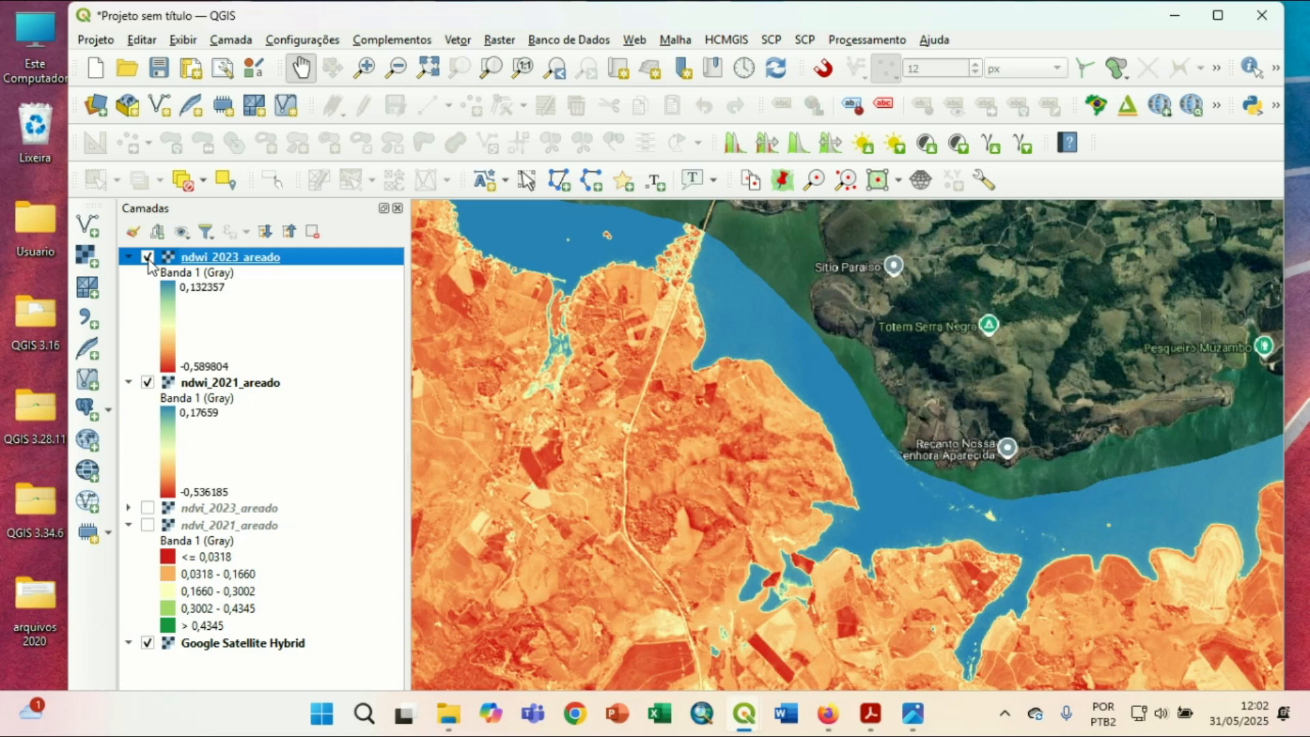
click(148, 257)
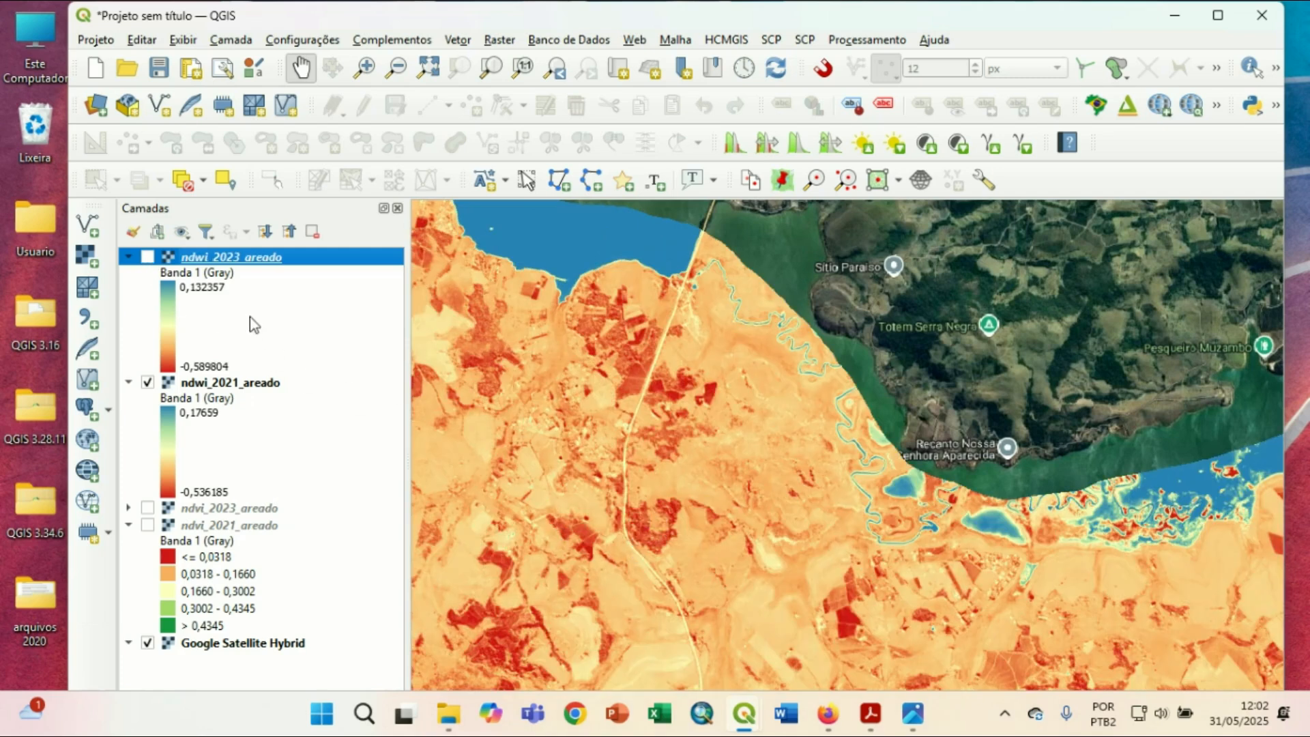
click(148, 258)
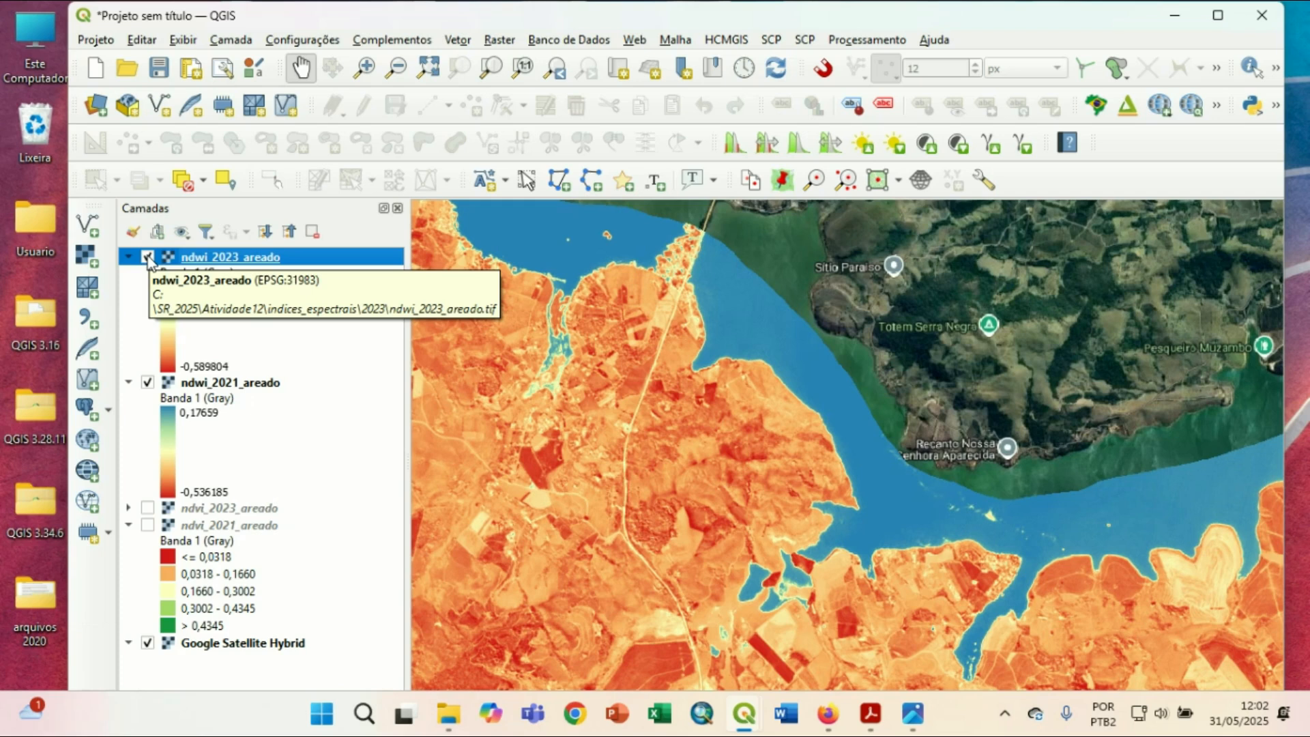
click(148, 258)
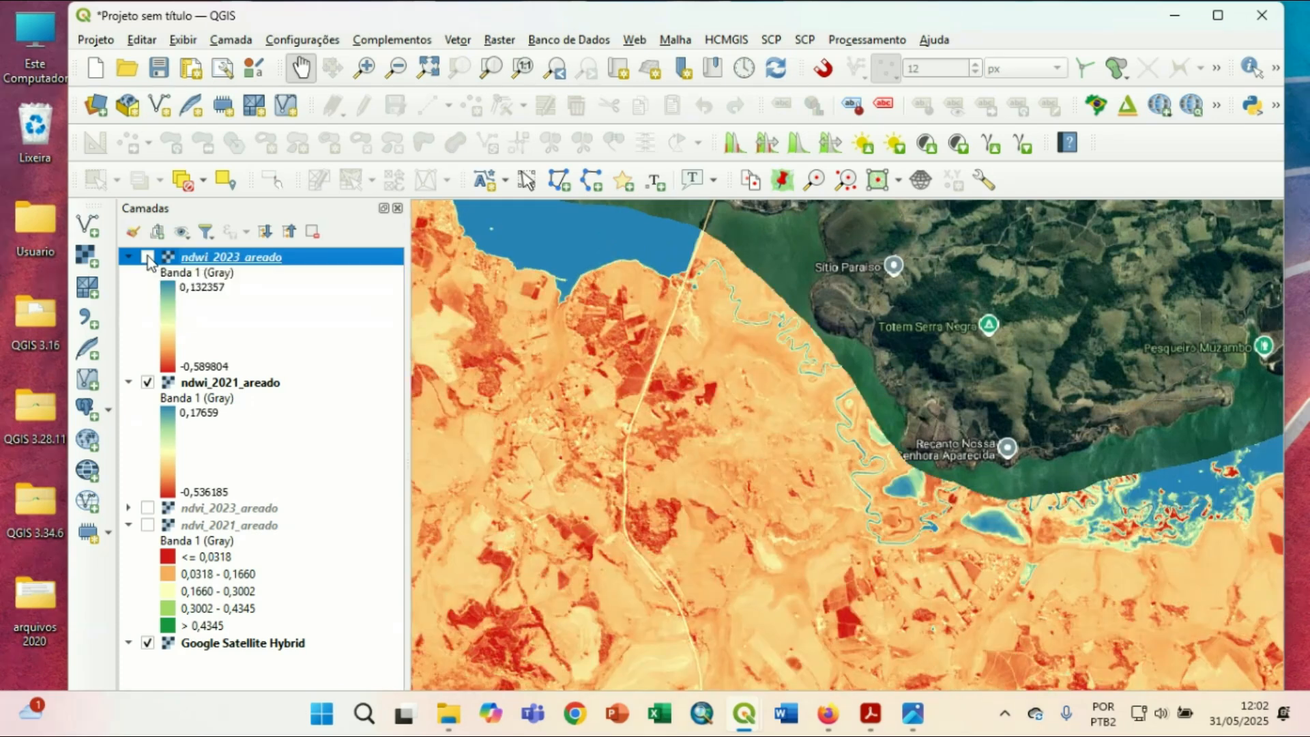
drag(612, 295, 647, 343)
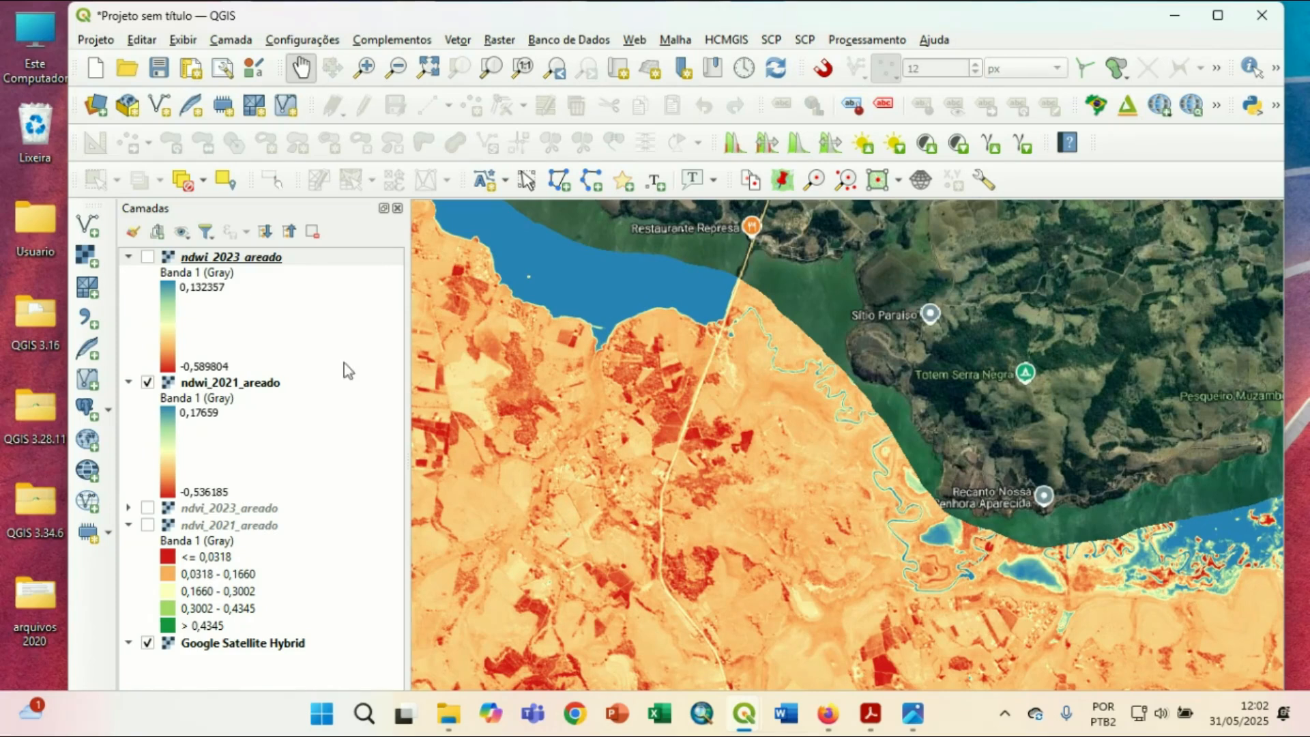
click(148, 258)
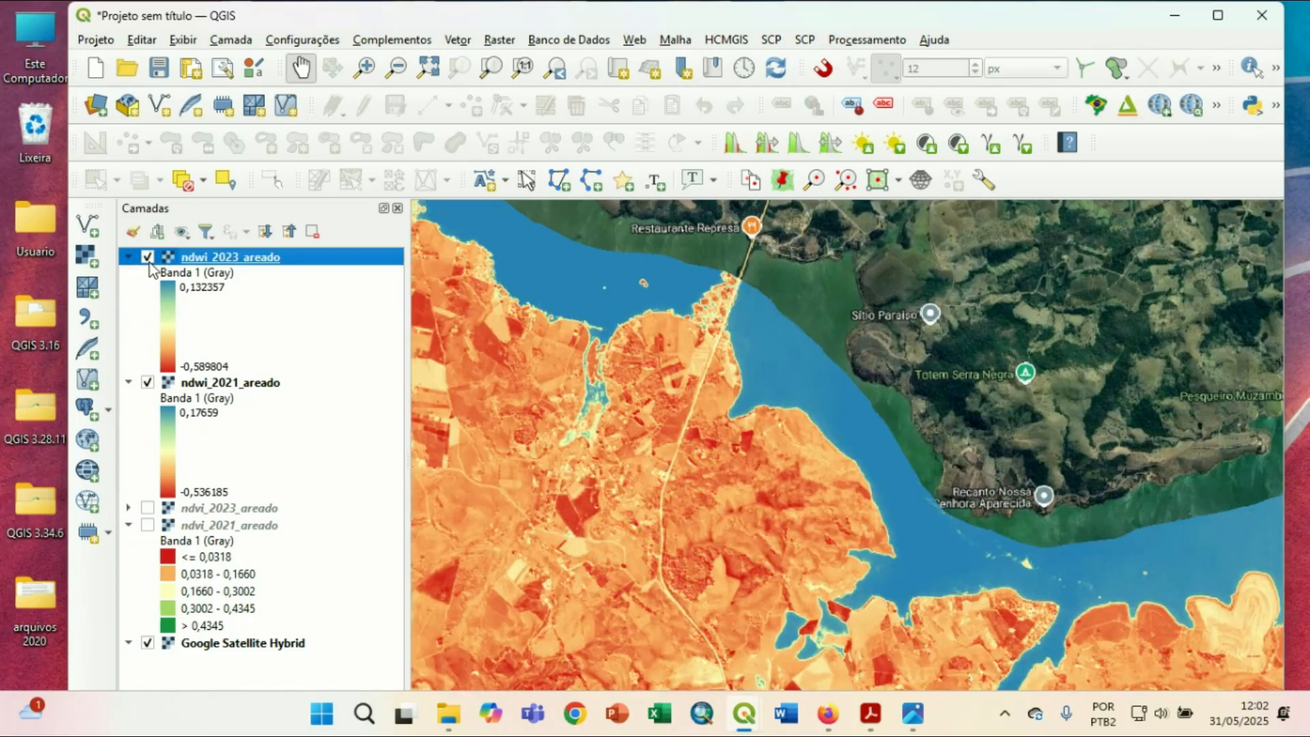
click(148, 260)
drag(628, 453, 540, 400)
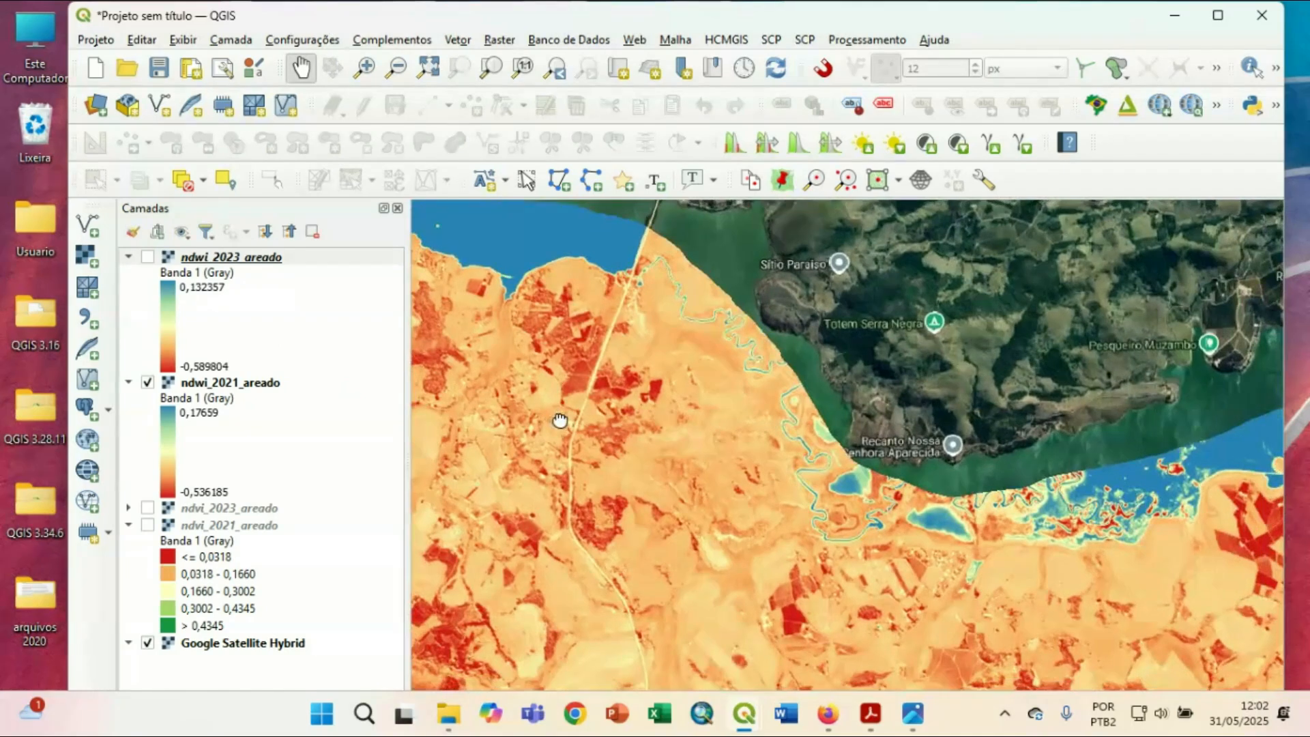
click(148, 258)
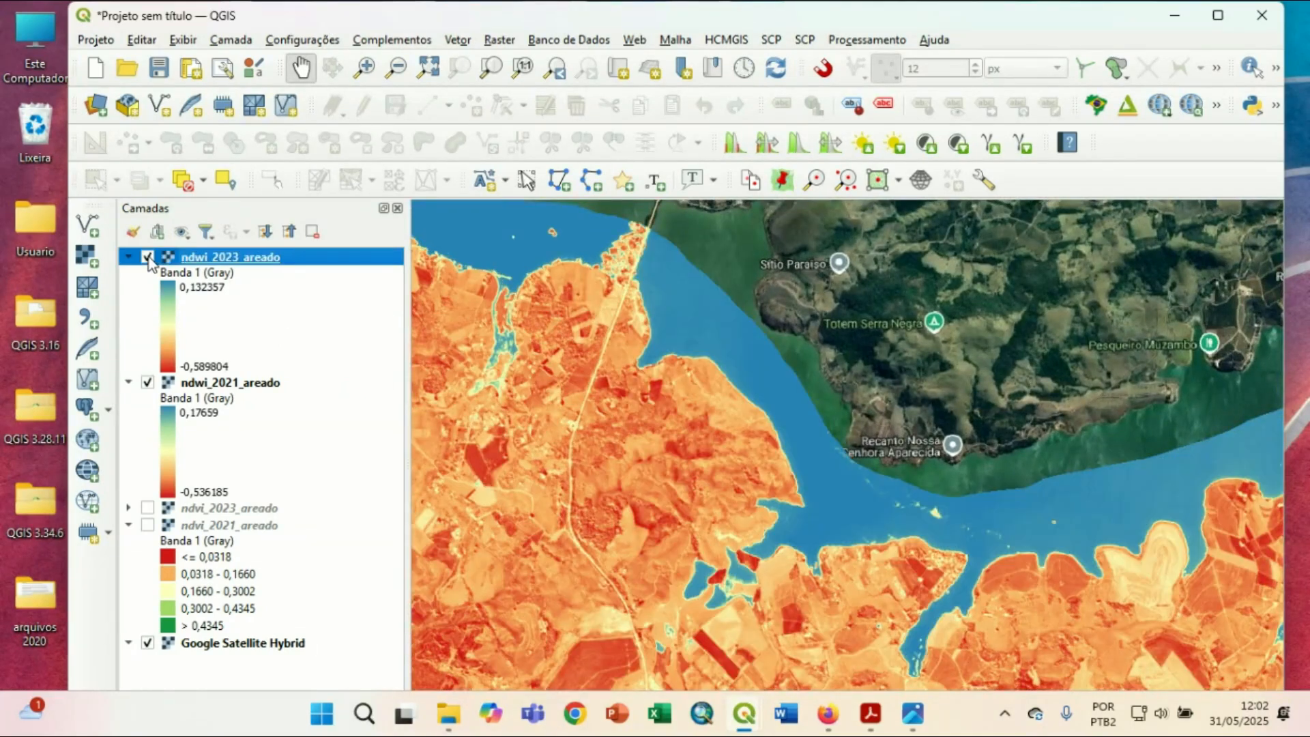
click(148, 257)
drag(657, 473, 593, 455)
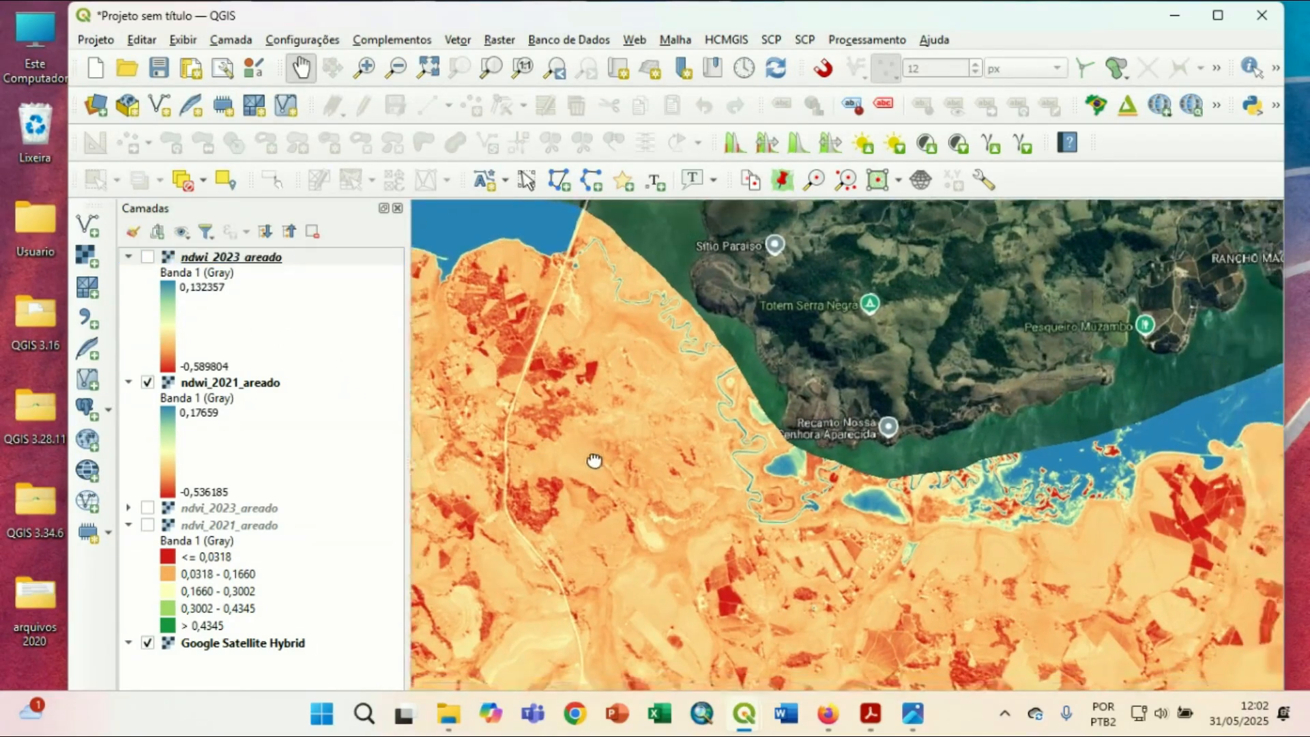
click(148, 258)
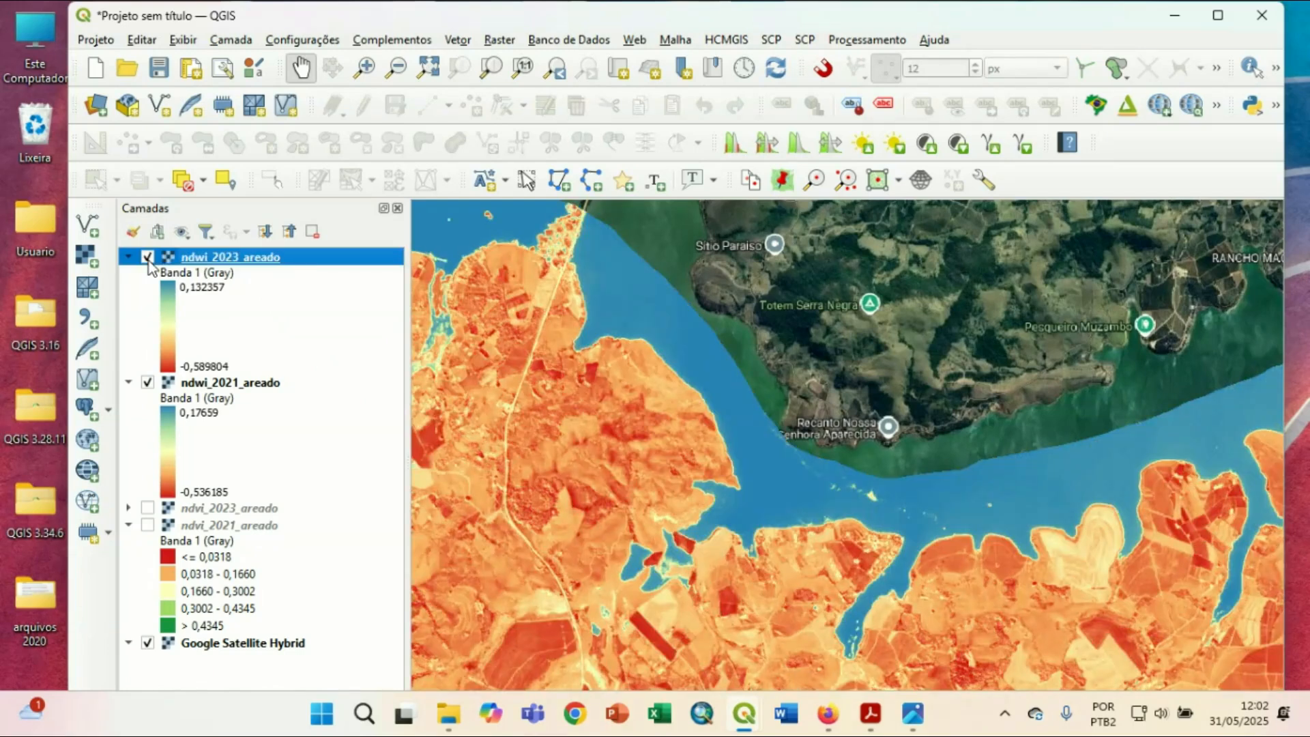
Change the colour interpolation of ndwi_2021_areado to the discrete method and apply the symbology.
right_click(212, 392)
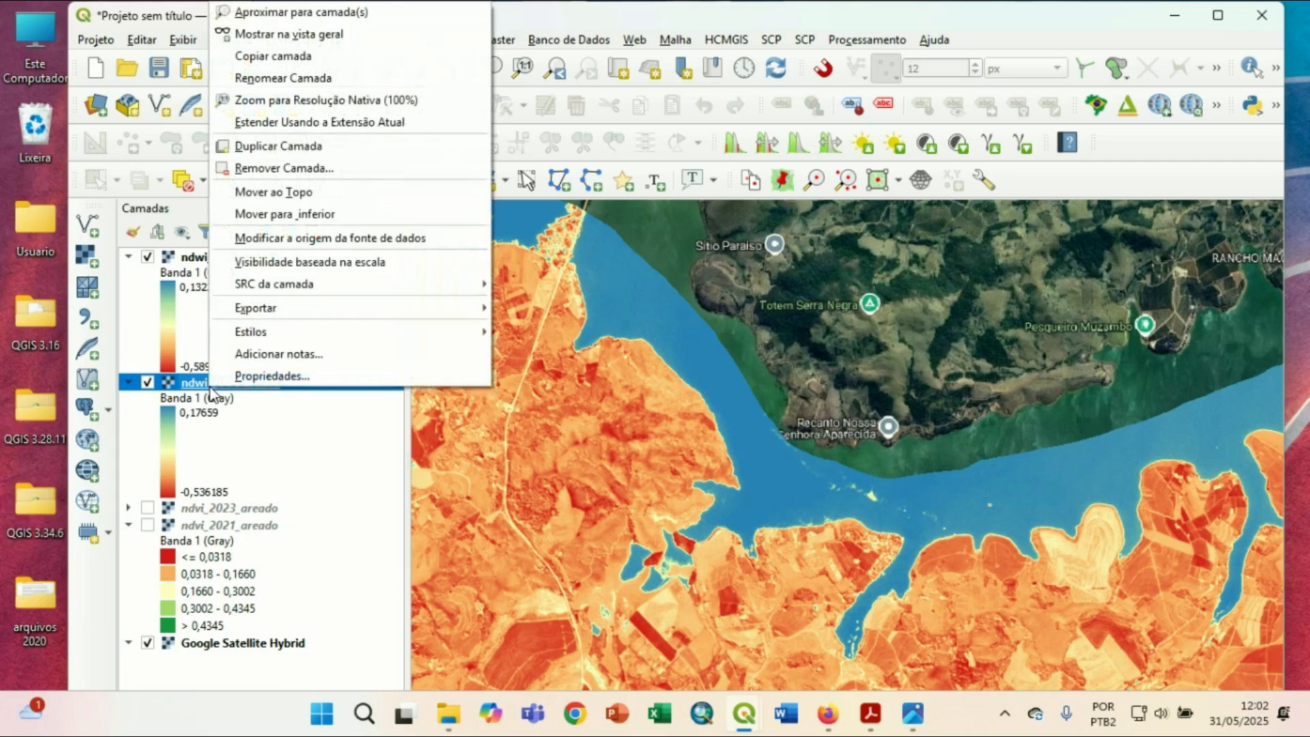
click(259, 378)
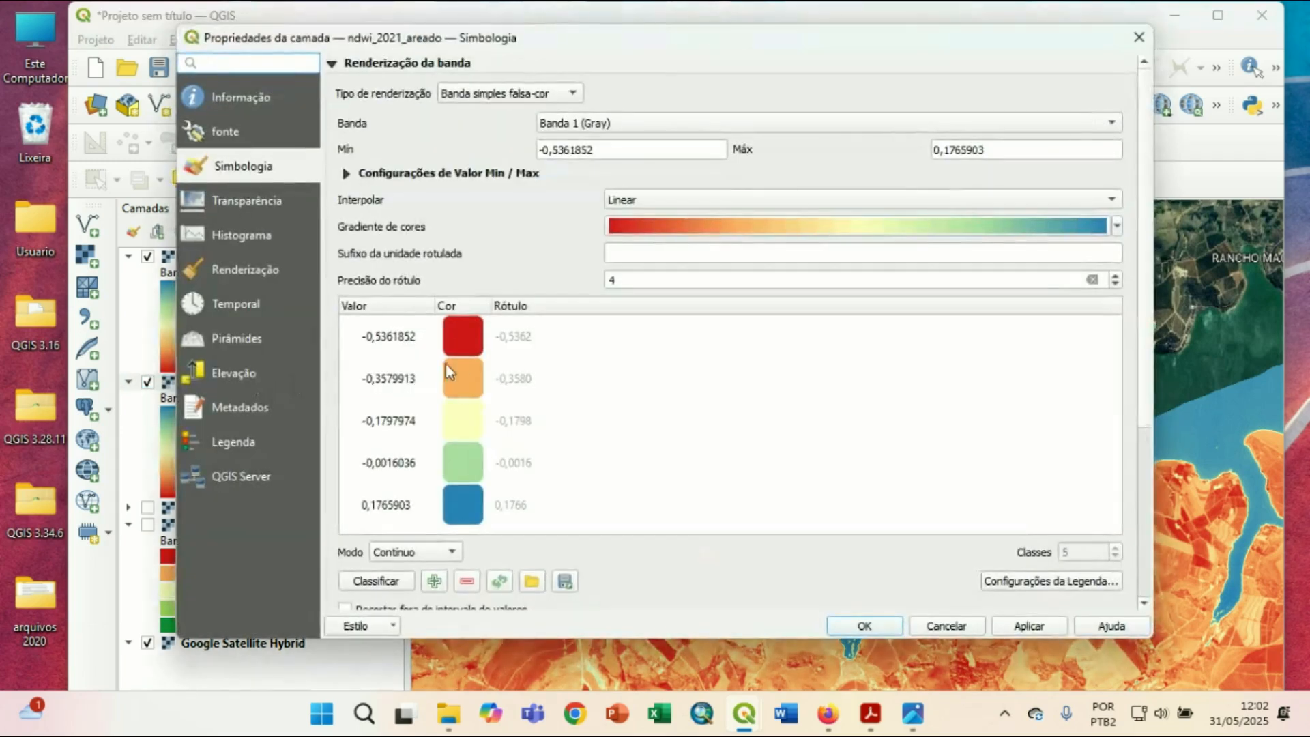
click(633, 200)
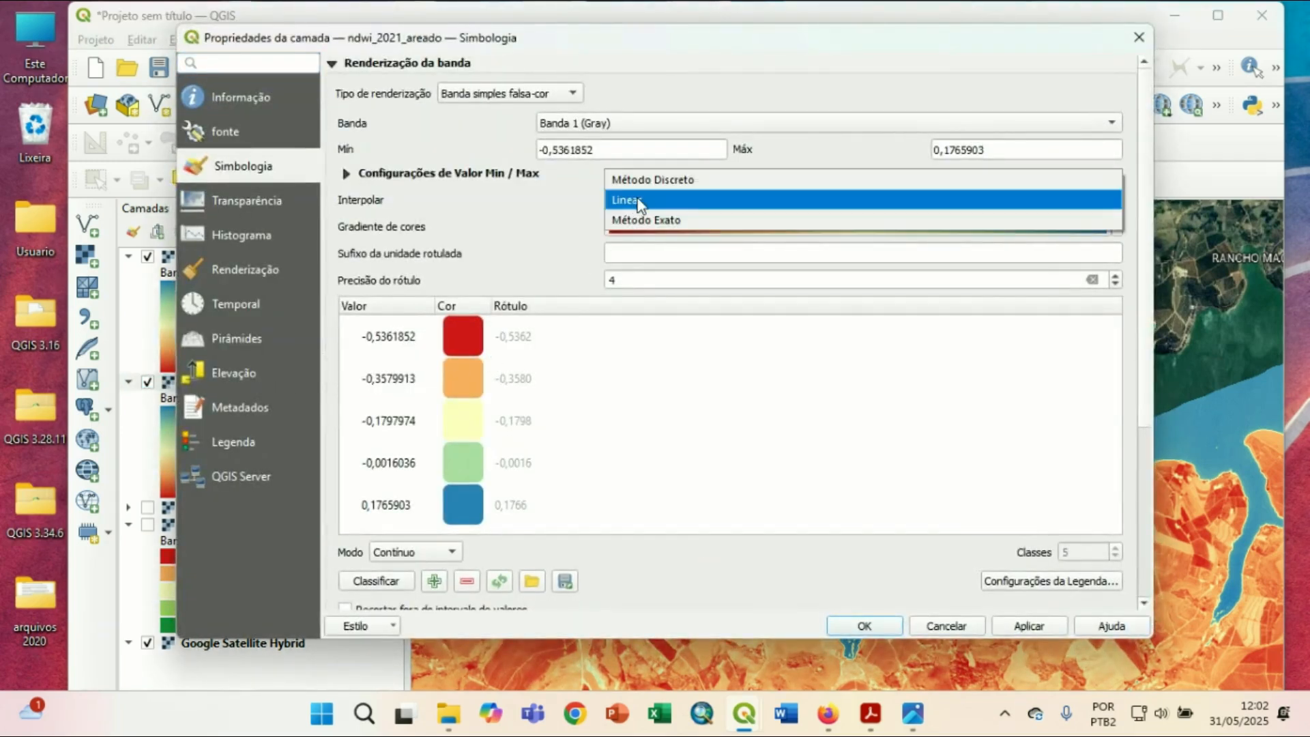
click(638, 179)
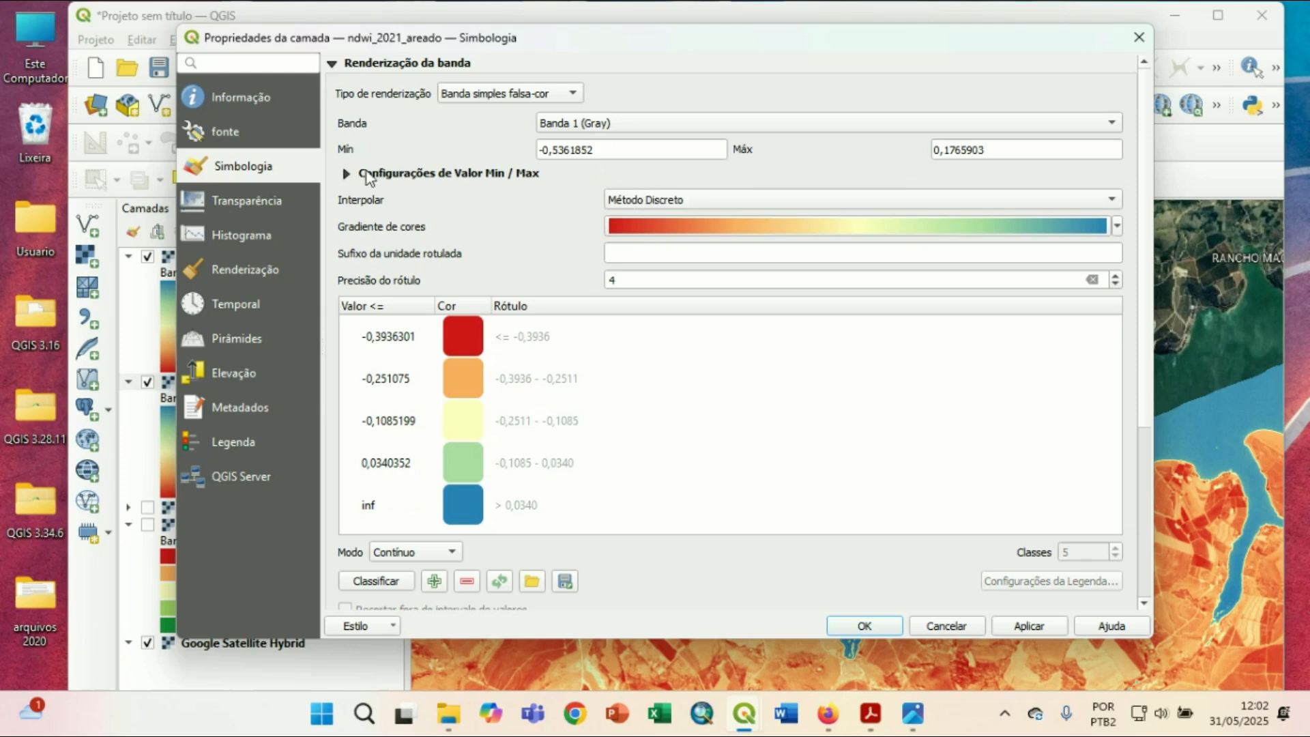
click(1030, 624)
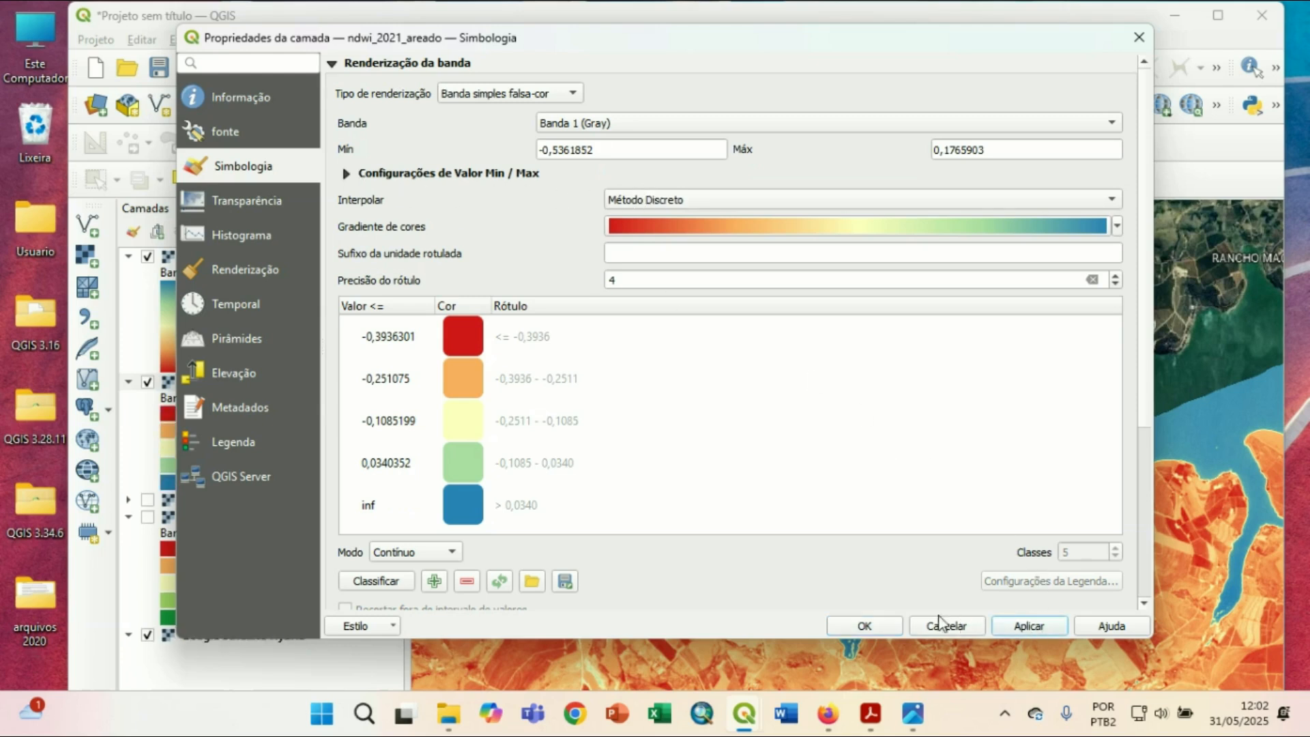
click(865, 624)
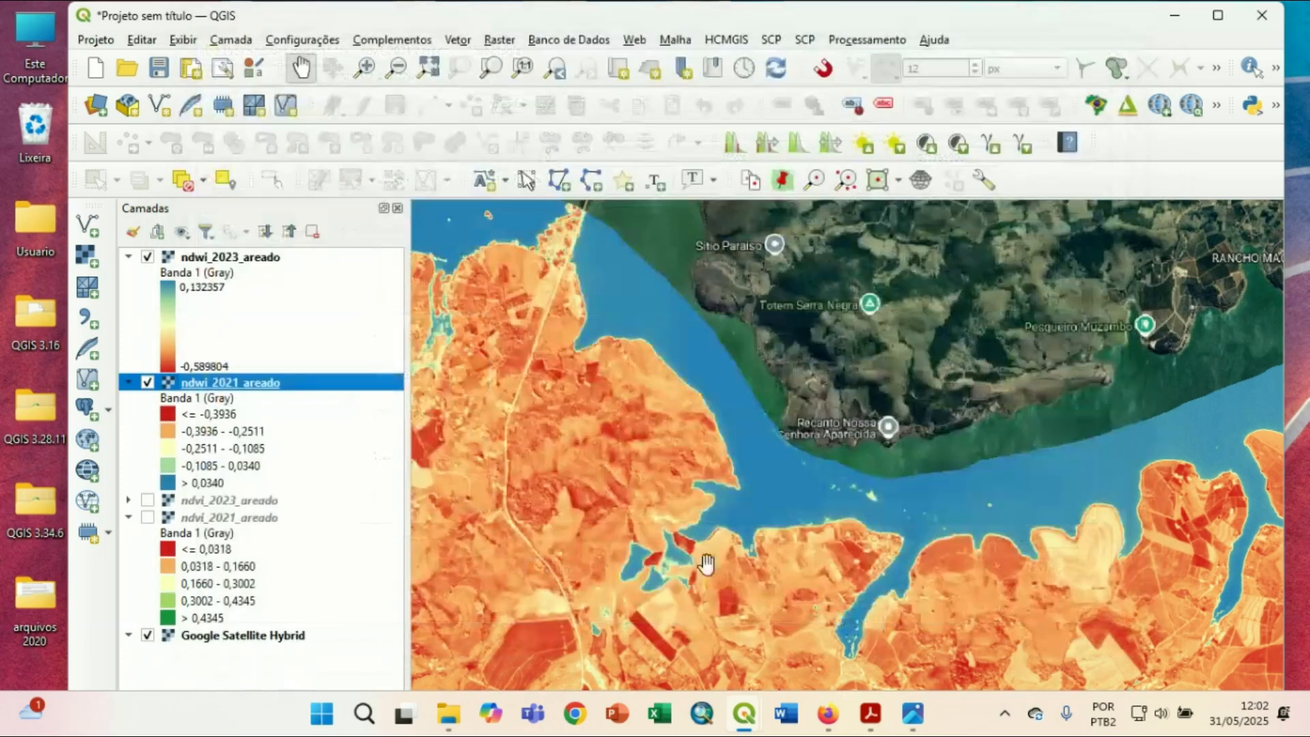
Set ndwi_2023_areado to discrete interpolation as well and apply the change to the layer.
right_click(212, 259)
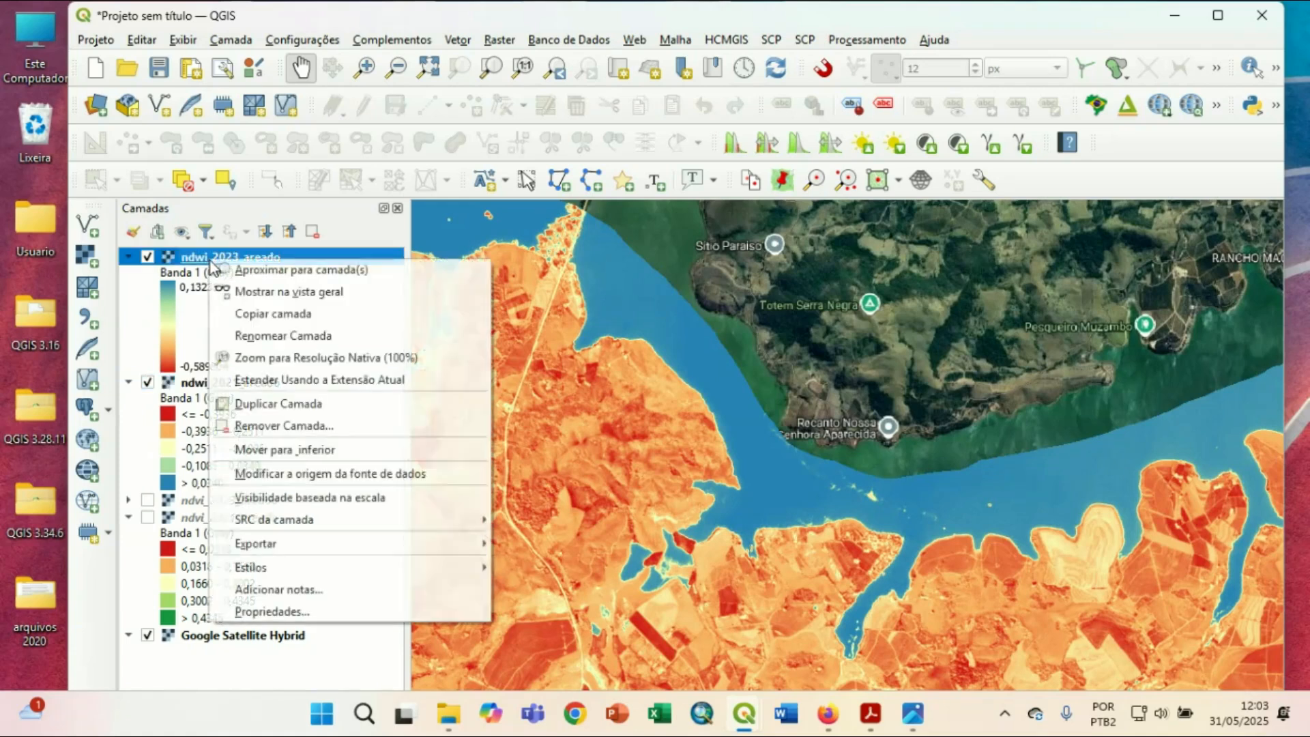
click(330, 614)
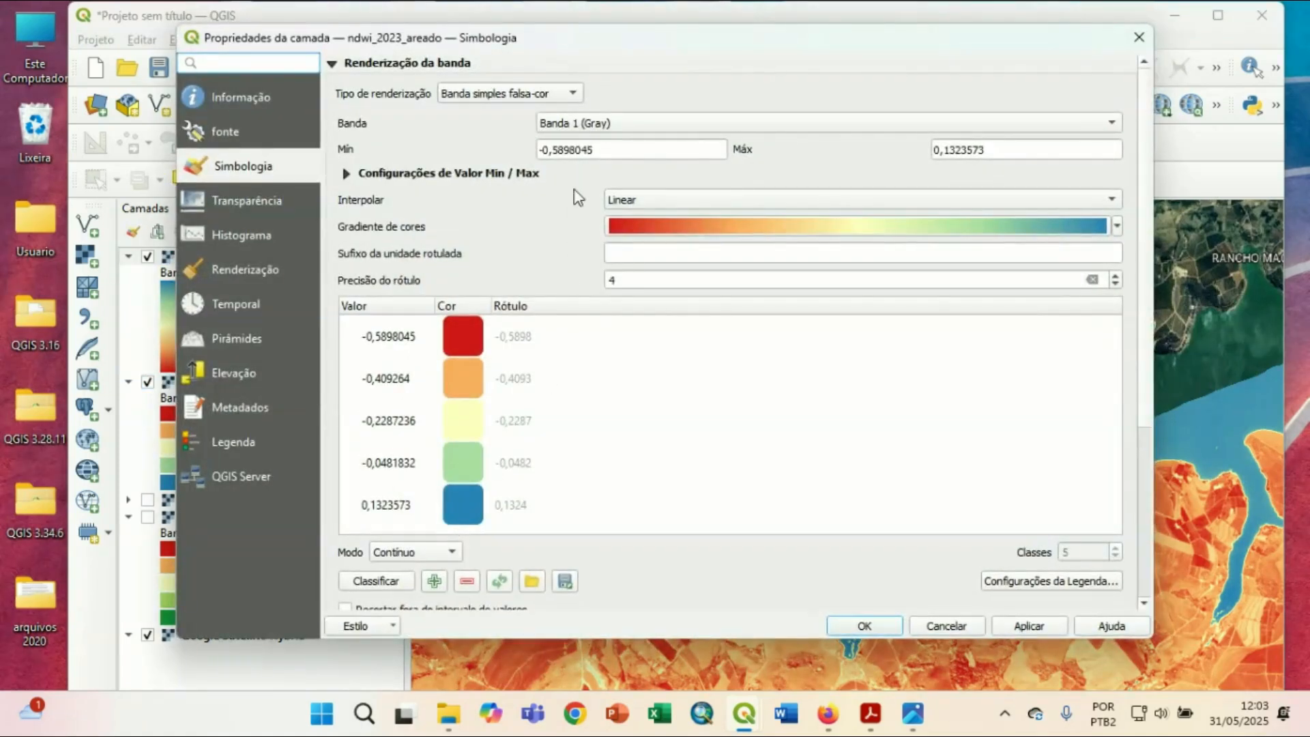
click(645, 200)
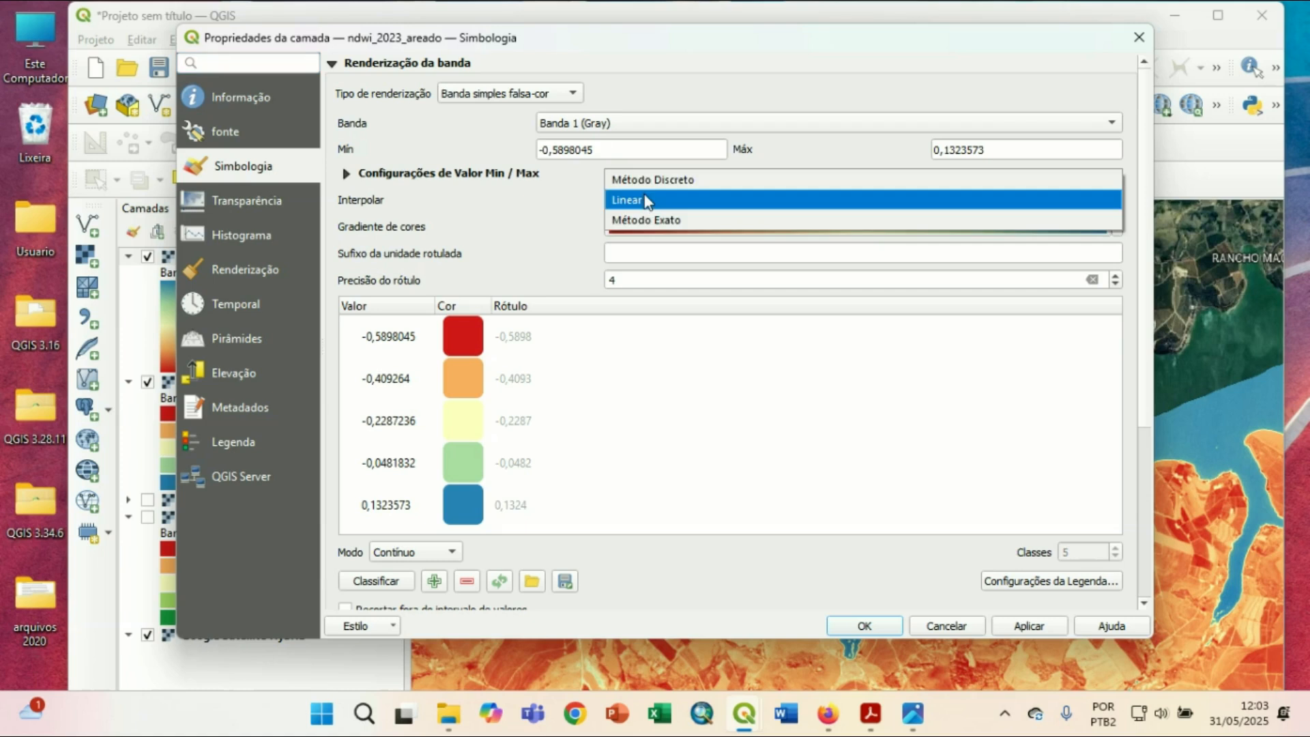
click(656, 180)
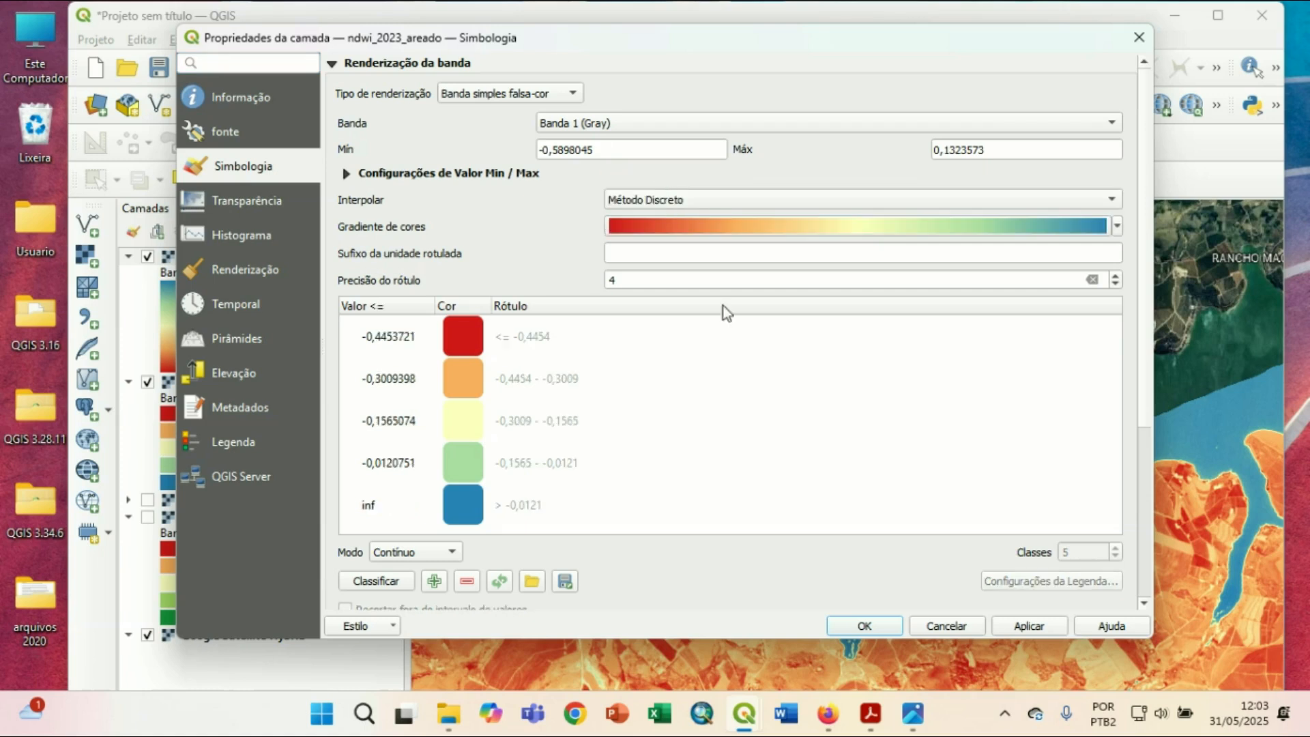
click(1038, 626)
click(881, 625)
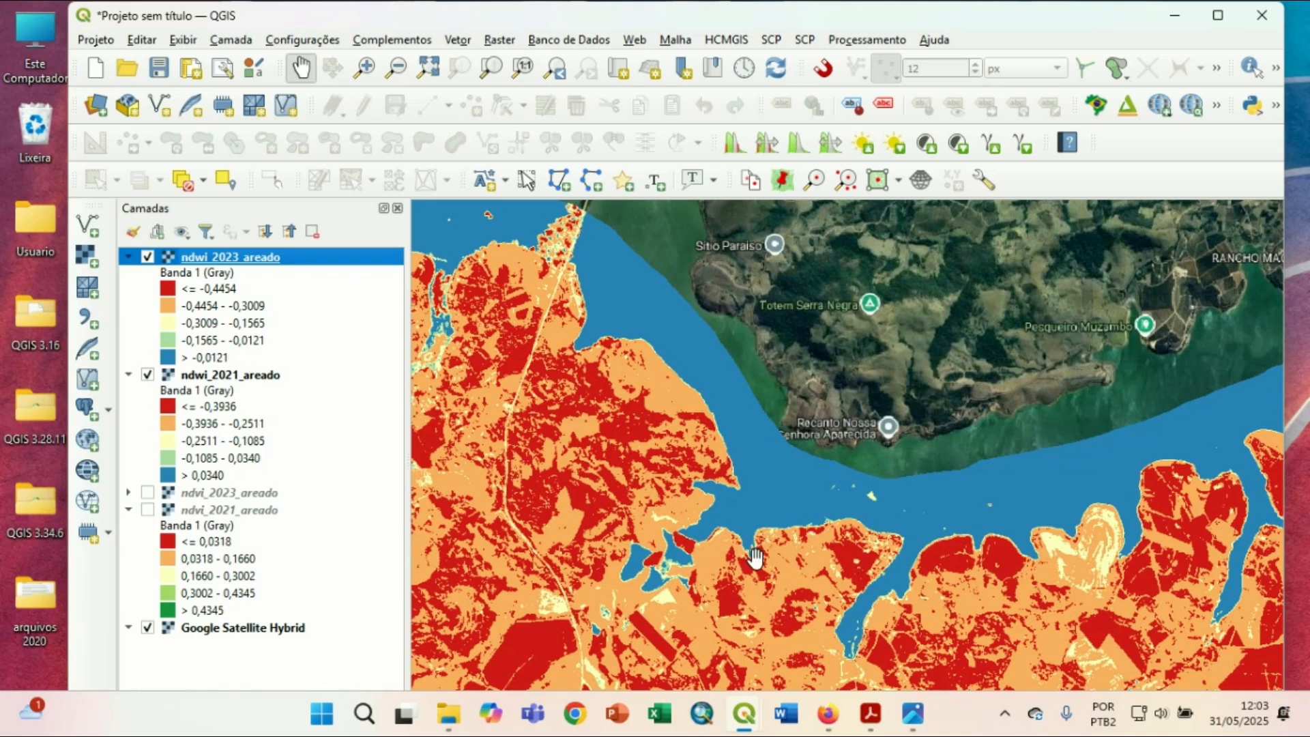
Examine the discrete classes of ndwi_2023_areado along the reservoir and their value ranges in the legend.
scroll(755, 554, down, 1)
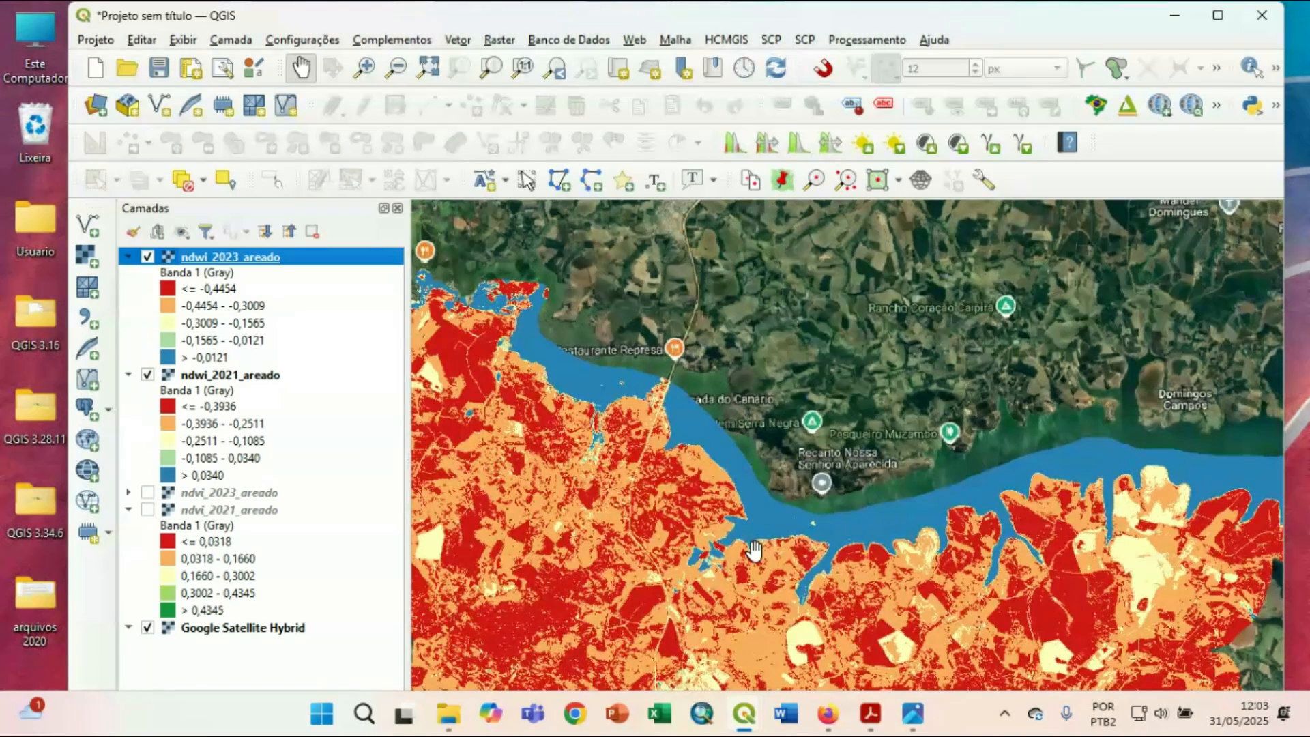
drag(755, 554, 686, 471)
drag(760, 494, 743, 469)
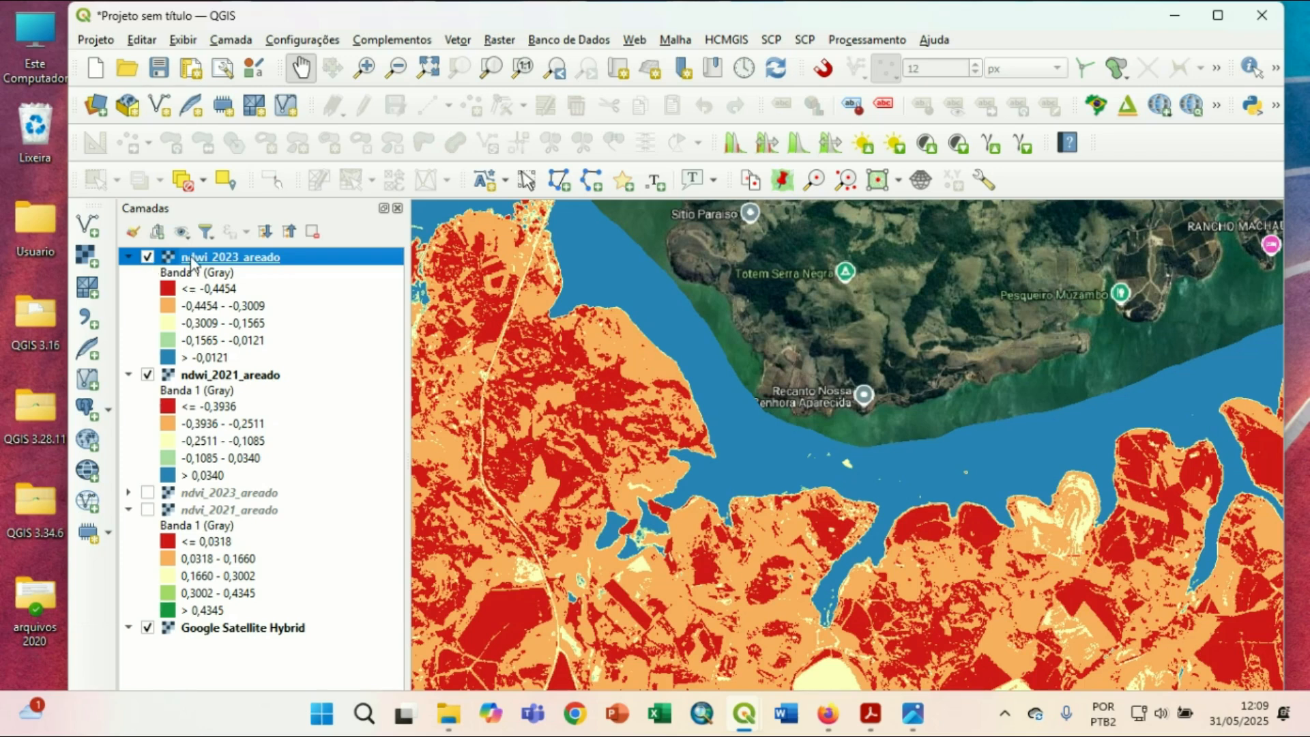
click(224, 341)
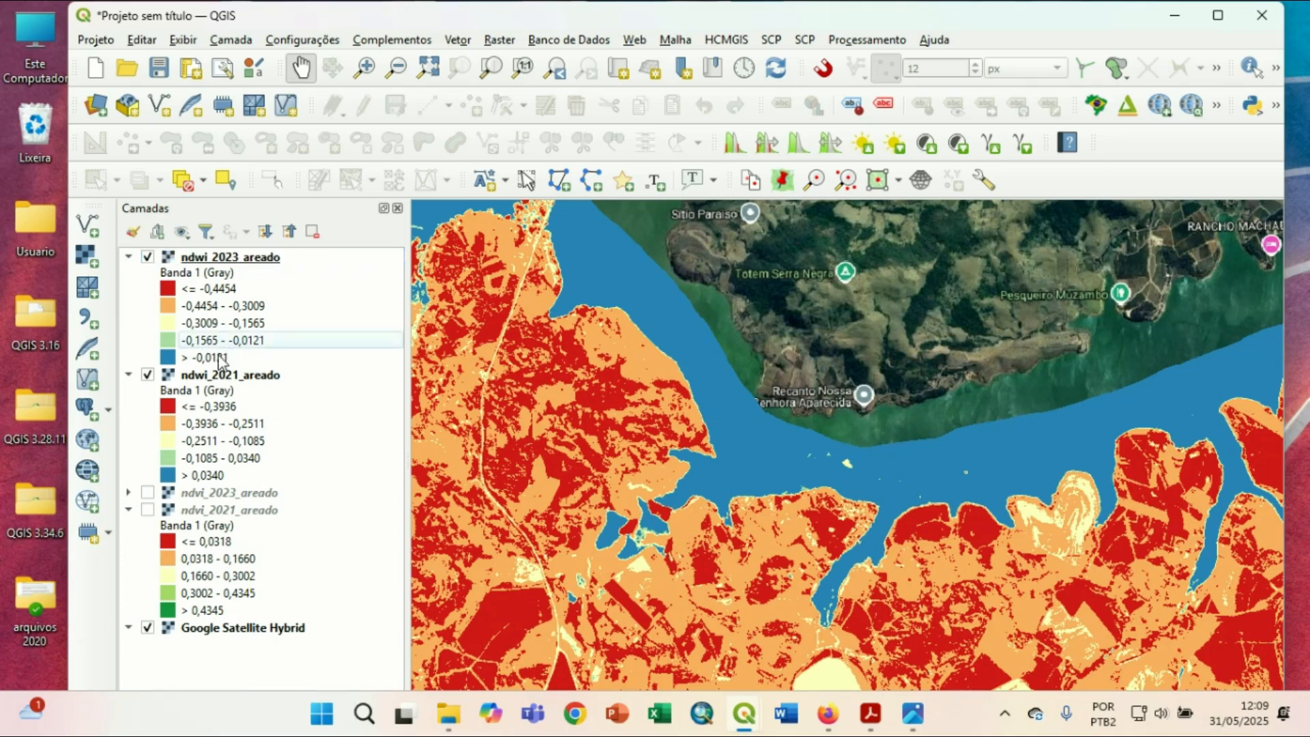
click(221, 358)
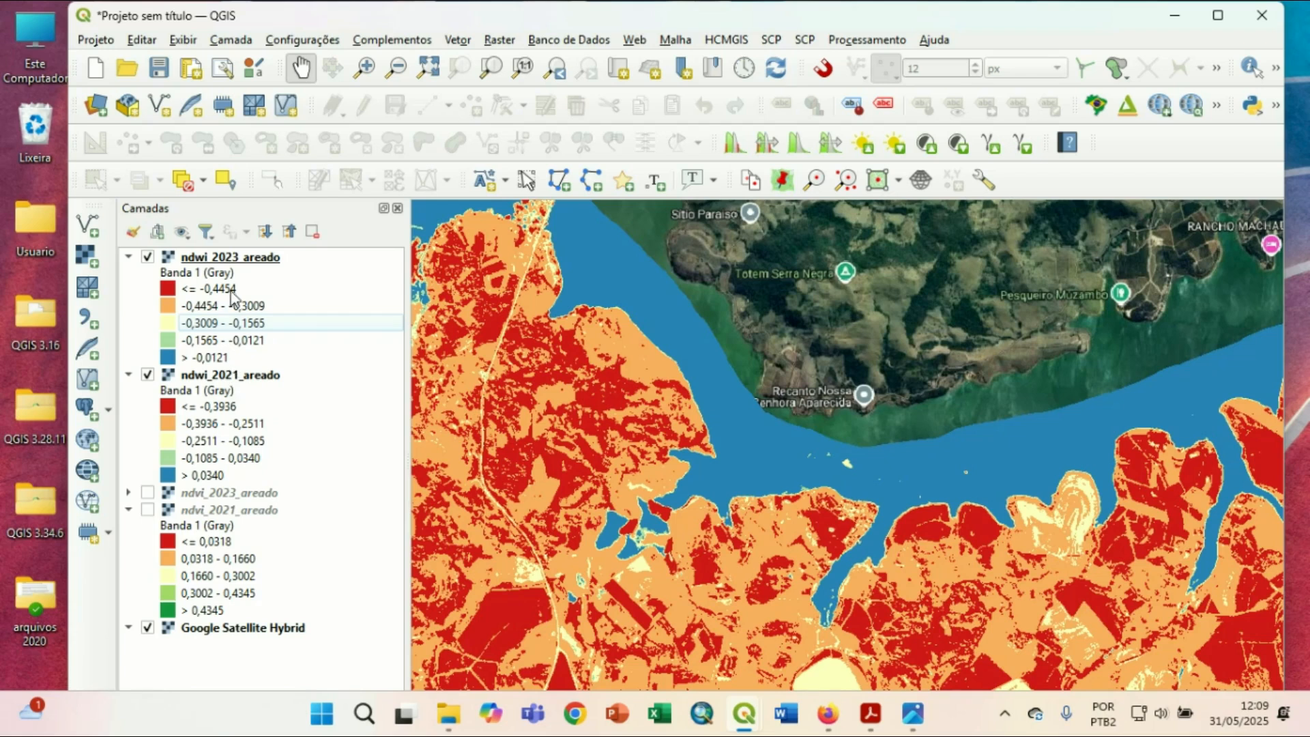
Hide ndwi_2023_areado and ndwi_2021_areado and make ndvi_2021_areado and ndvi_2023_areado visible.
click(147, 258)
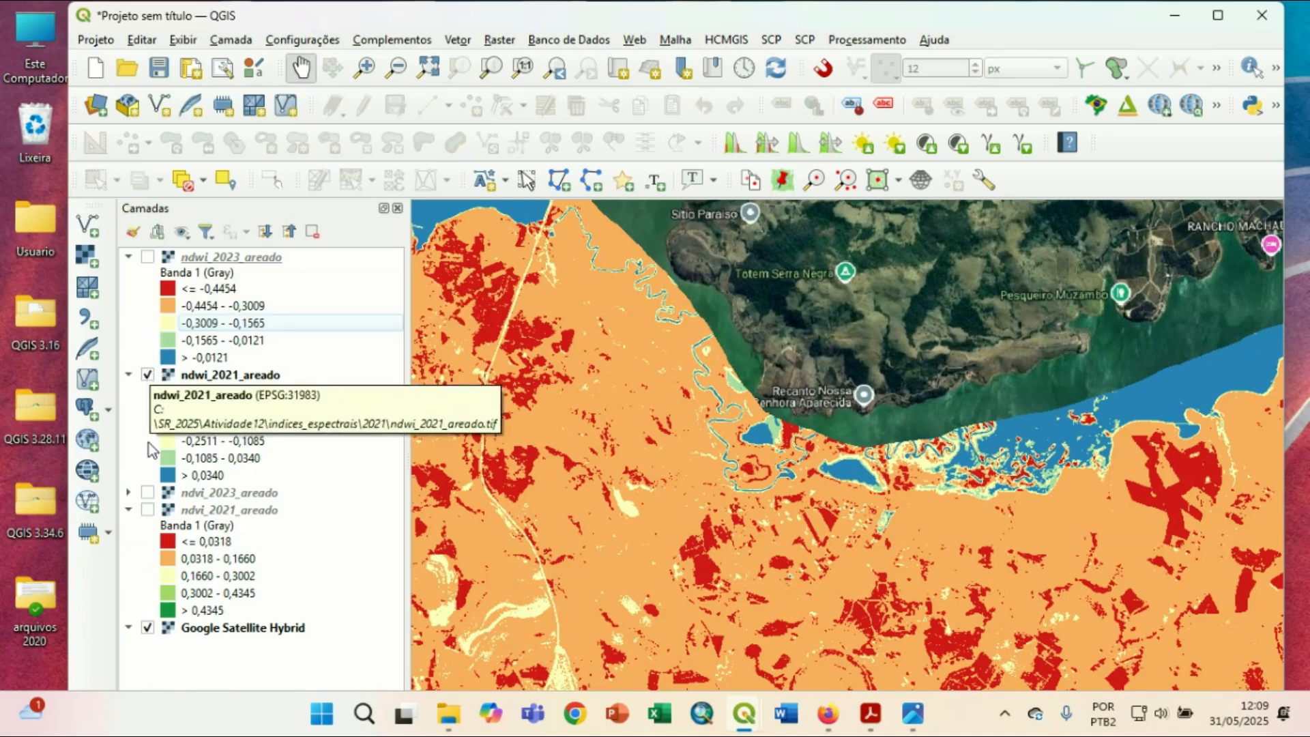
click(147, 509)
click(147, 492)
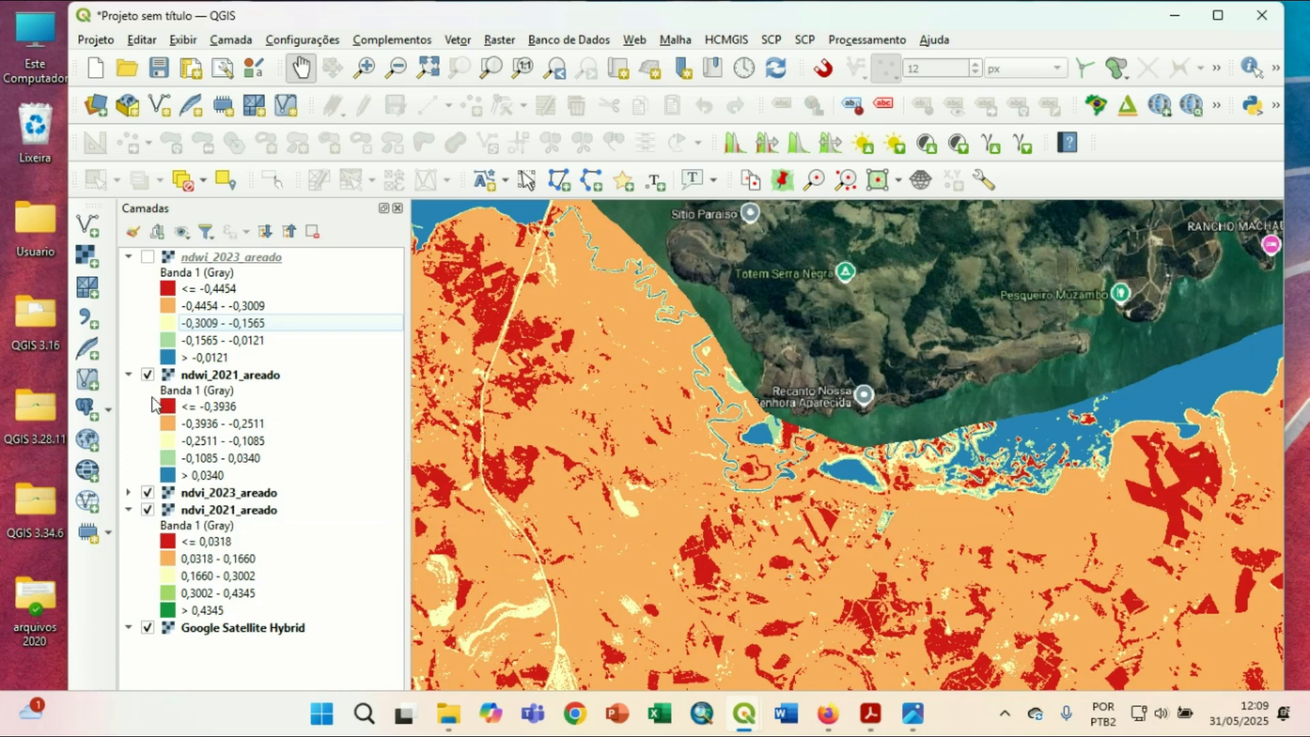
click(148, 373)
Examine the NDVI across the municipality, switching ndvi_2023_areado off and on over ndvi_2021_areado.
scroll(681, 496, down, 1)
drag(658, 614, 711, 405)
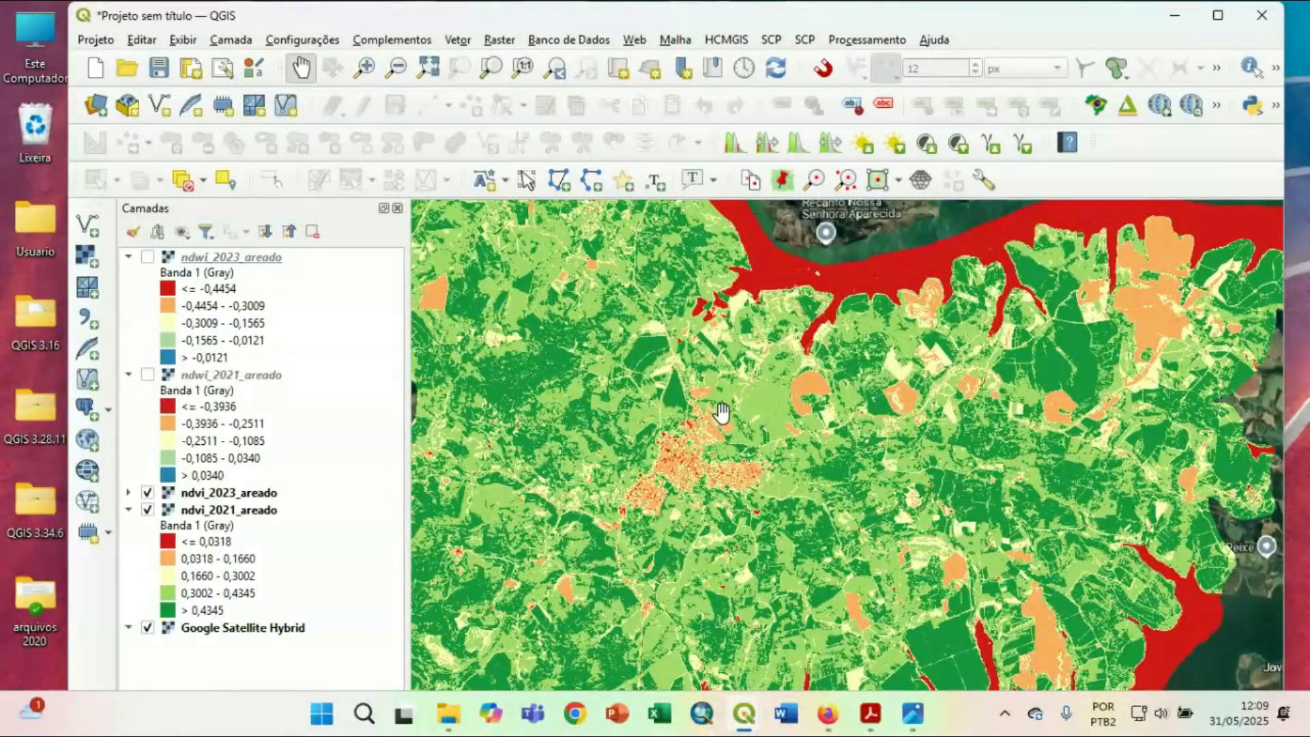
scroll(721, 428, down, 1)
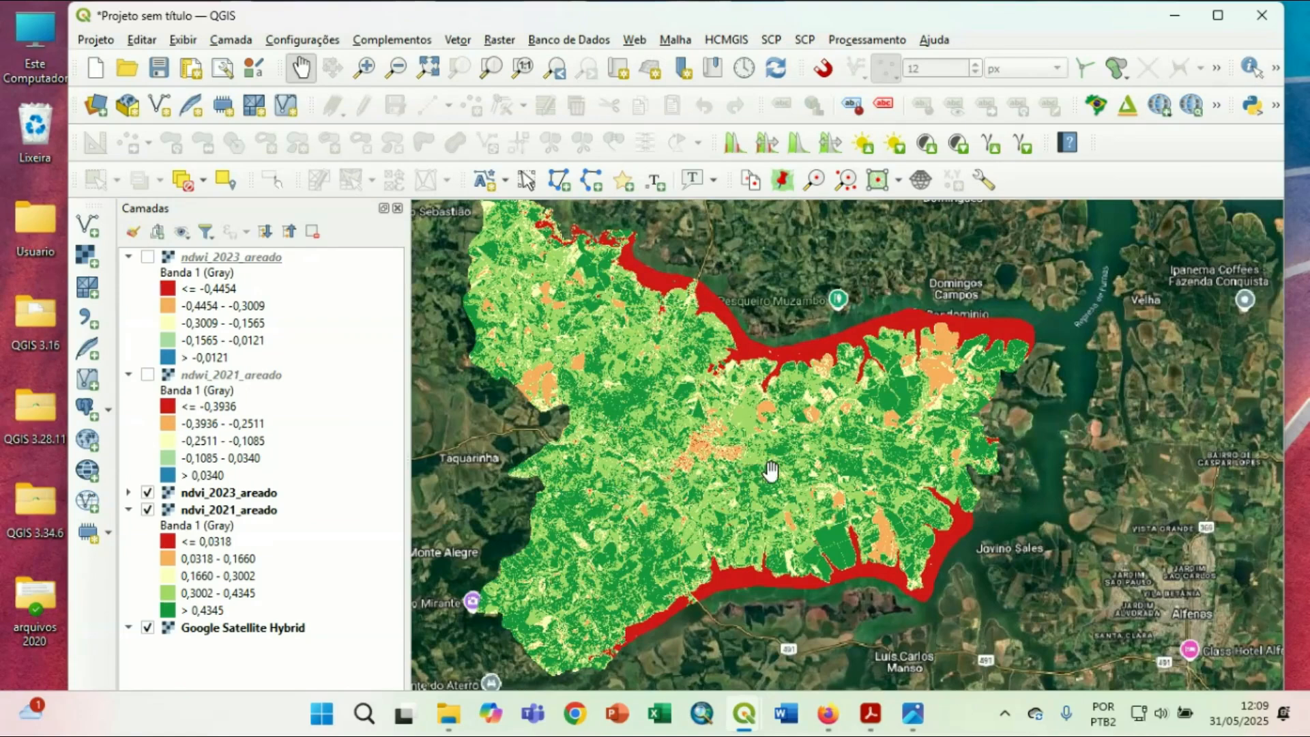
scroll(768, 473, up, 1)
scroll(701, 460, up, 1)
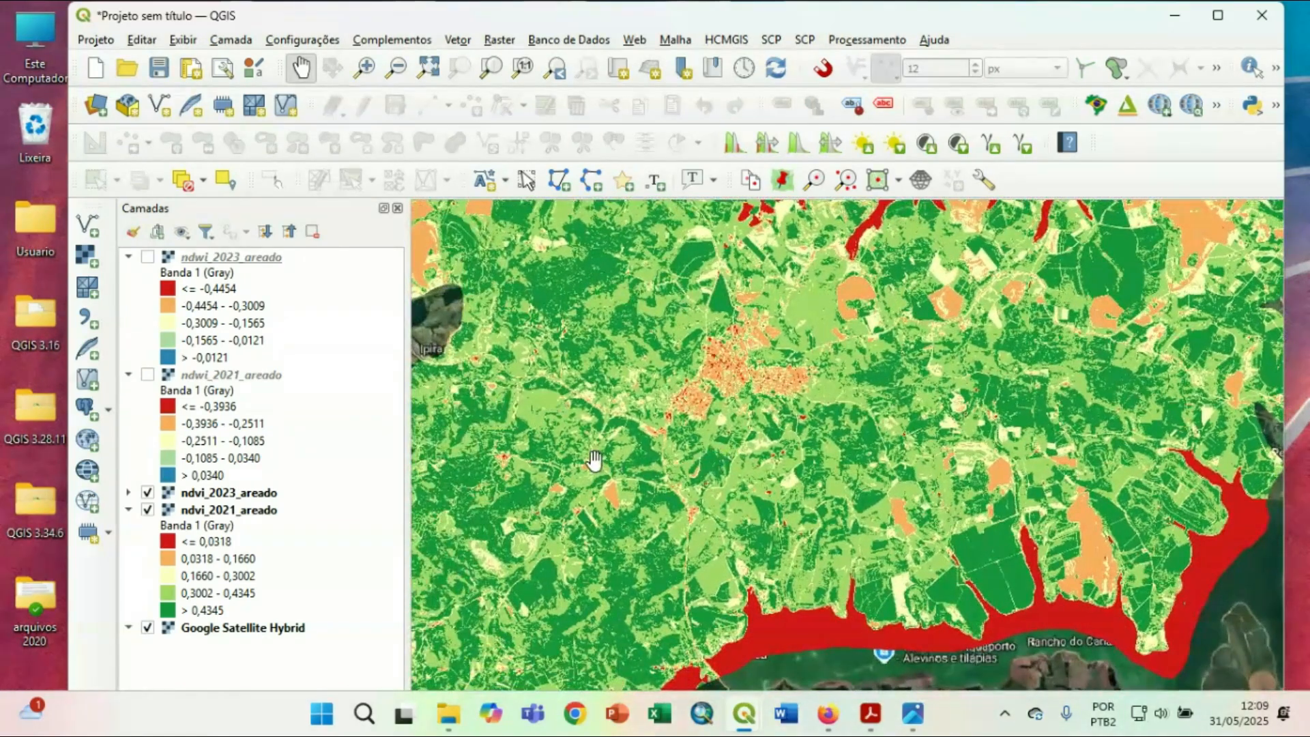
click(147, 493)
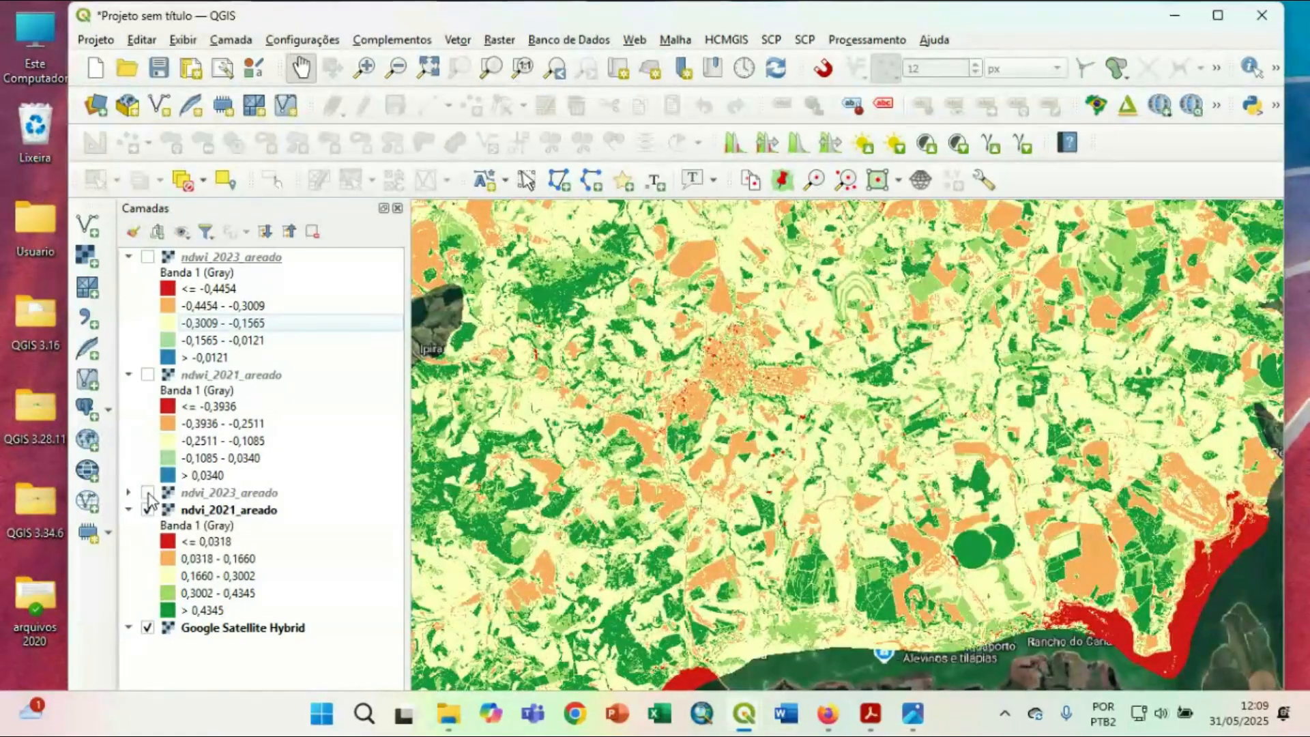
click(147, 493)
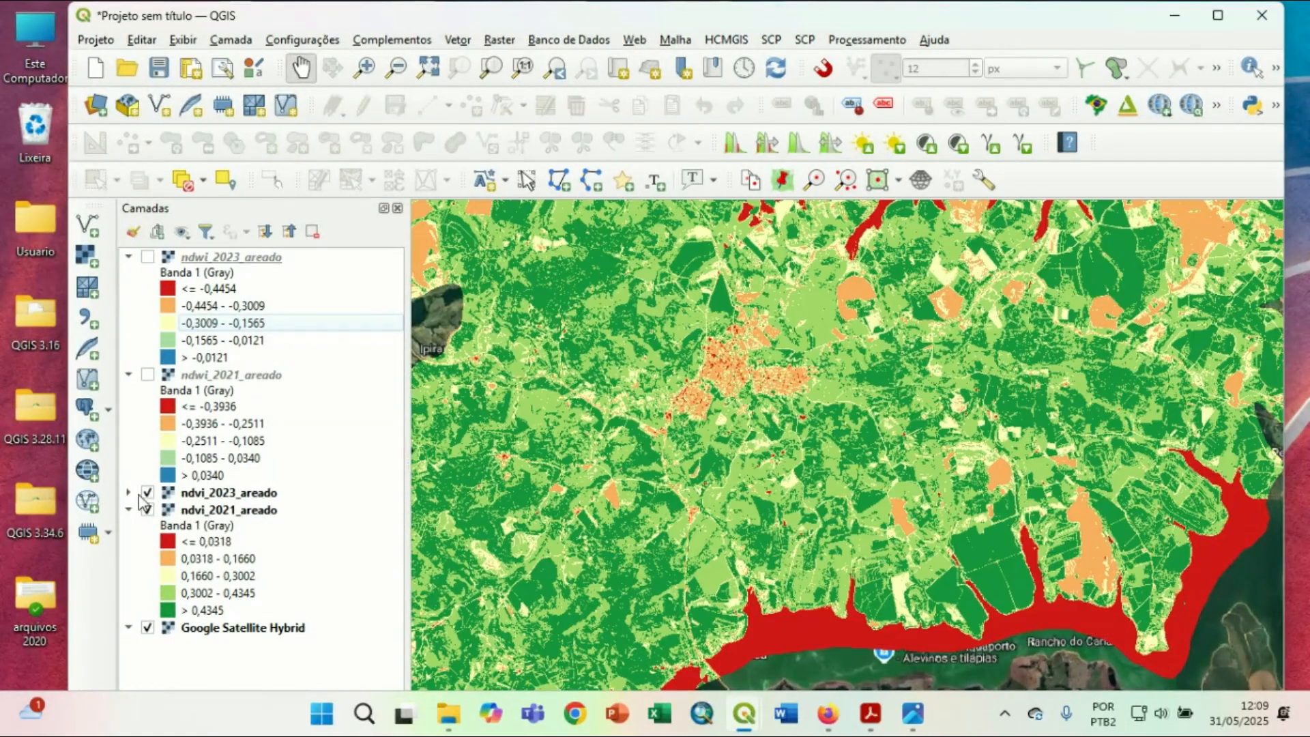
Expand the legend of ndvi_2023_areado and collapse the legends of ndwi_2021_areado and ndwi_2023_areado.
click(129, 492)
scroll(227, 520, down, 1)
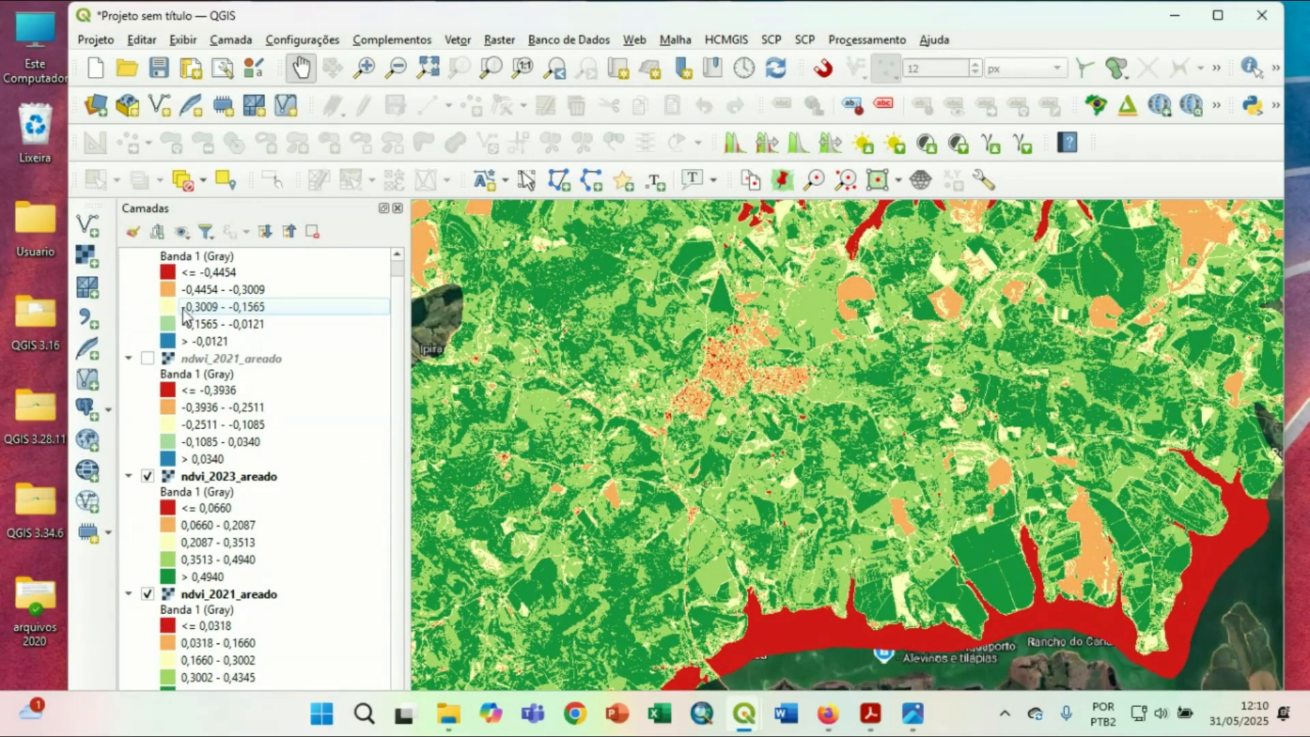
click(129, 359)
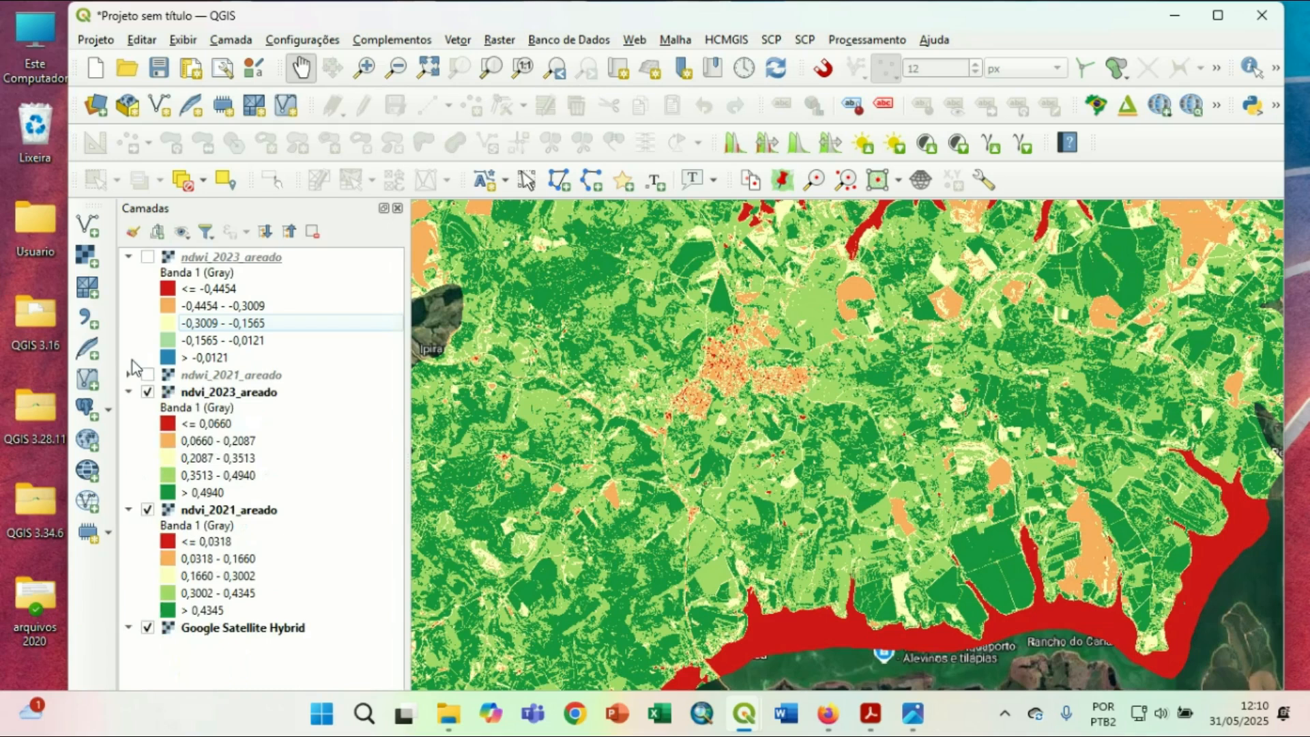
click(128, 256)
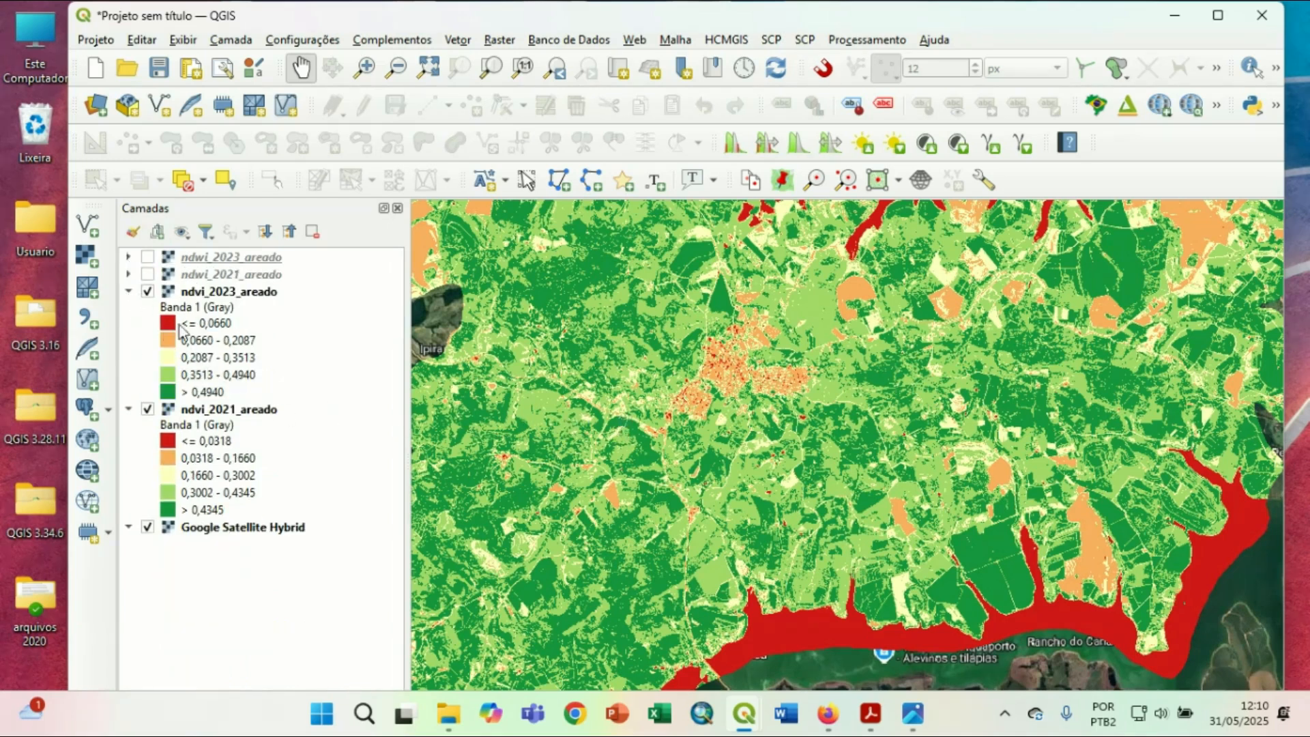
Compare vegetation around the urban area and southern reservoir shore by alternating ndvi_2023_areado with ndvi_2021_areado, checking the legend classes.
click(147, 292)
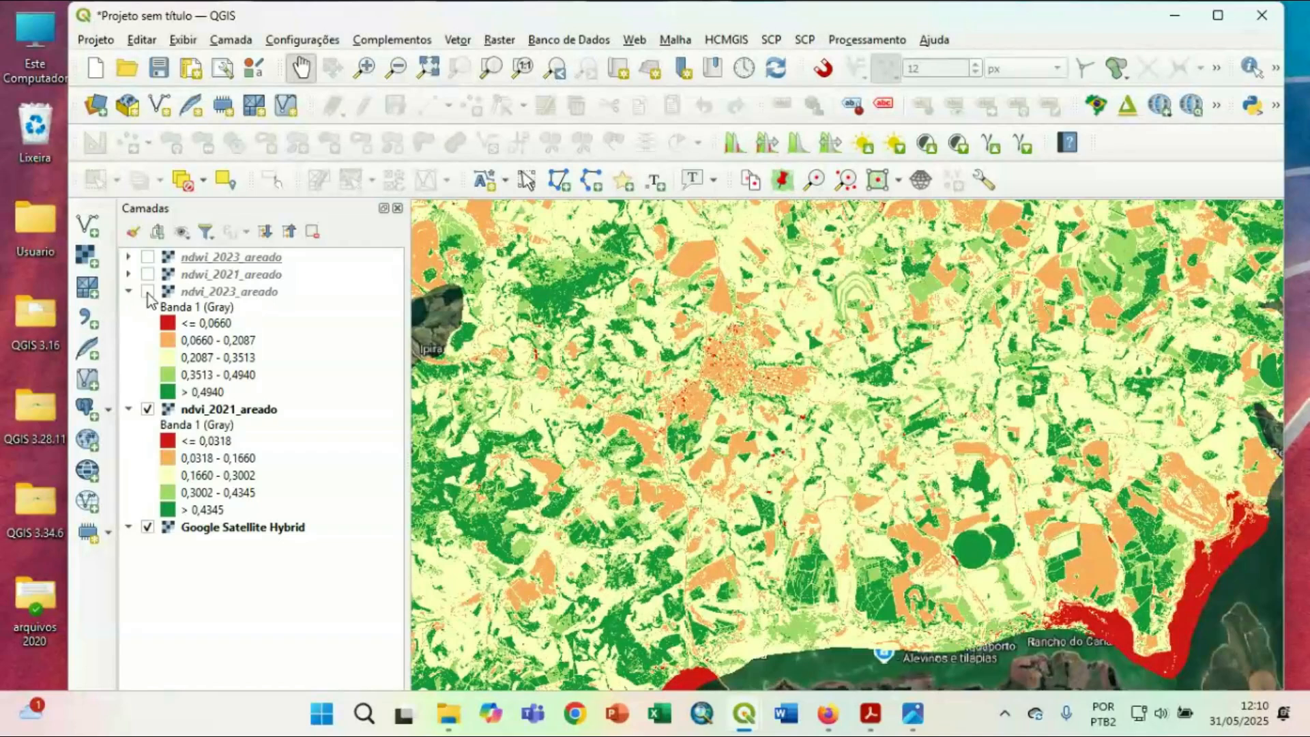
click(148, 292)
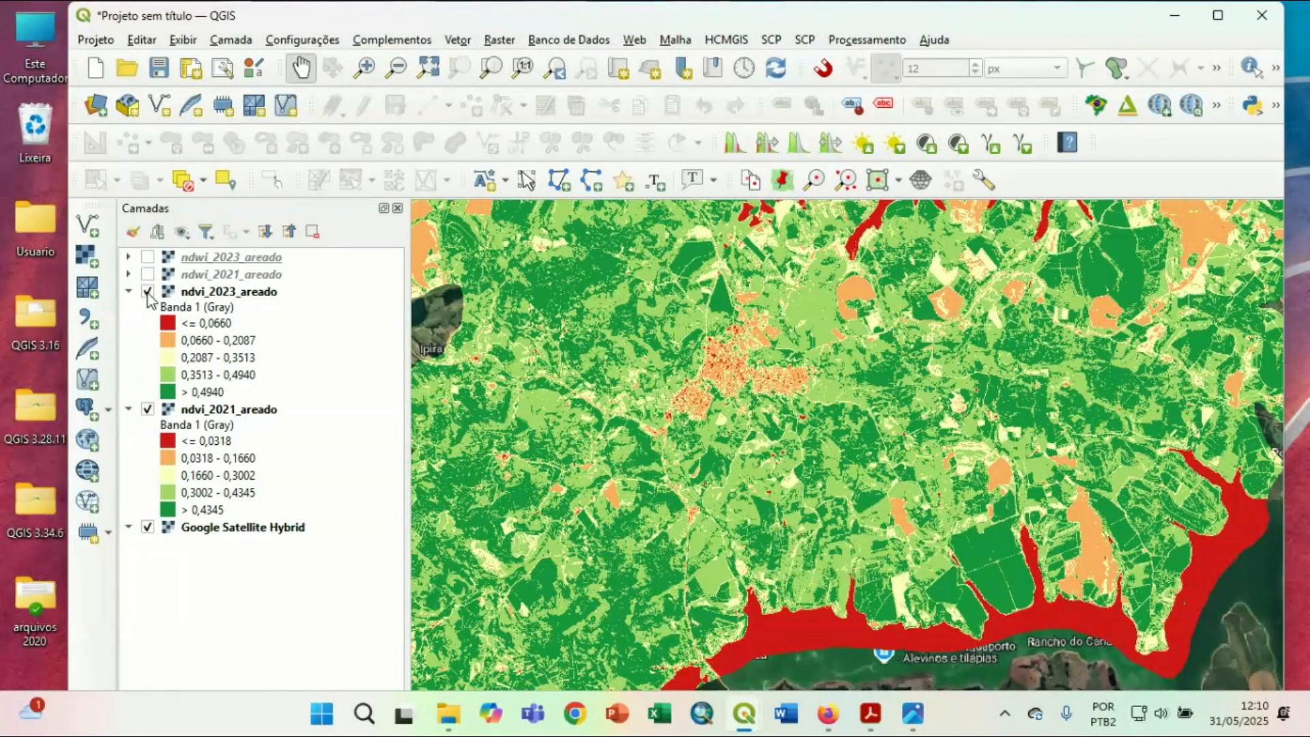
click(148, 292)
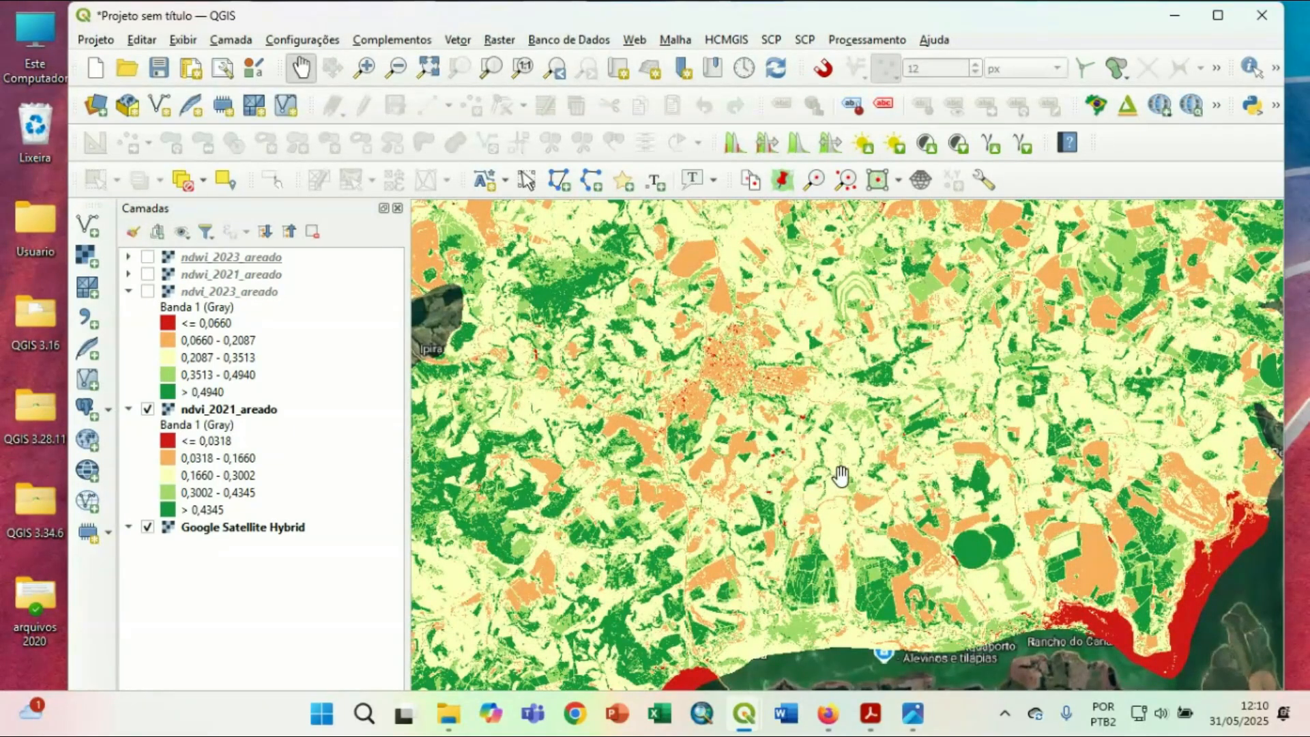
scroll(844, 471, up, 1)
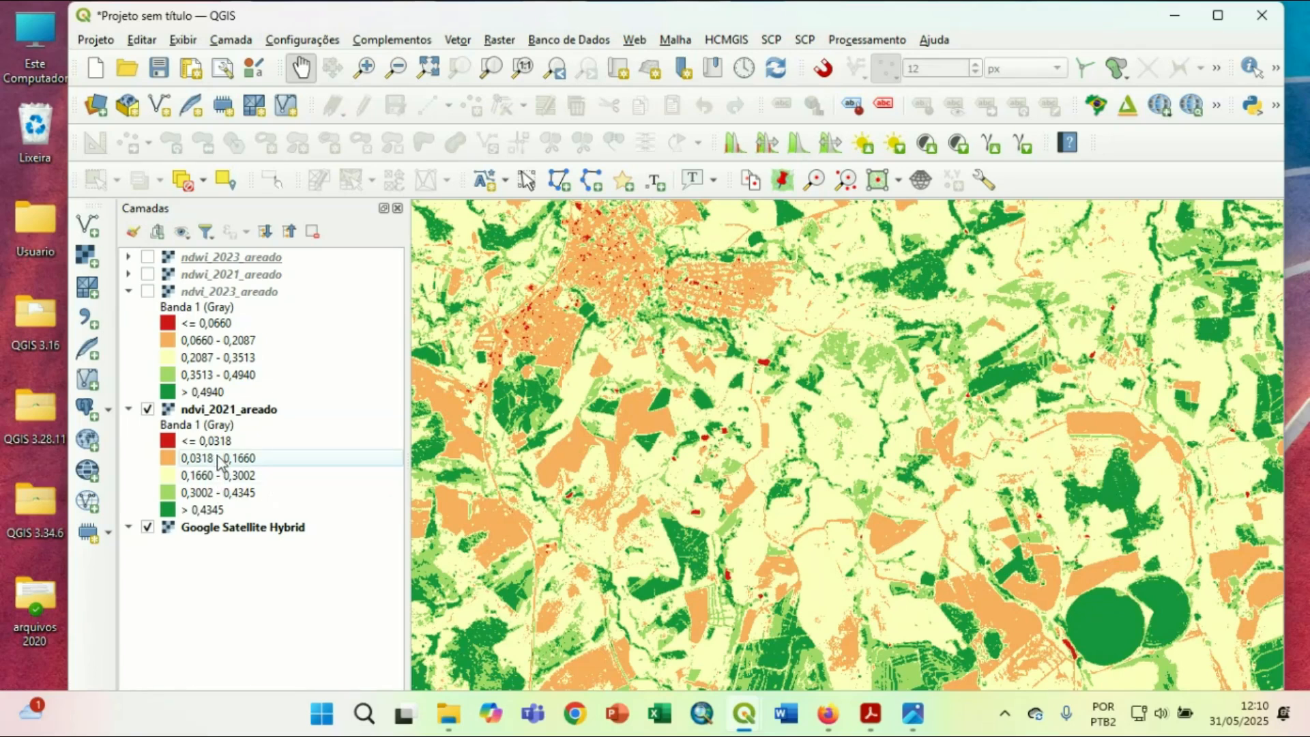
click(147, 292)
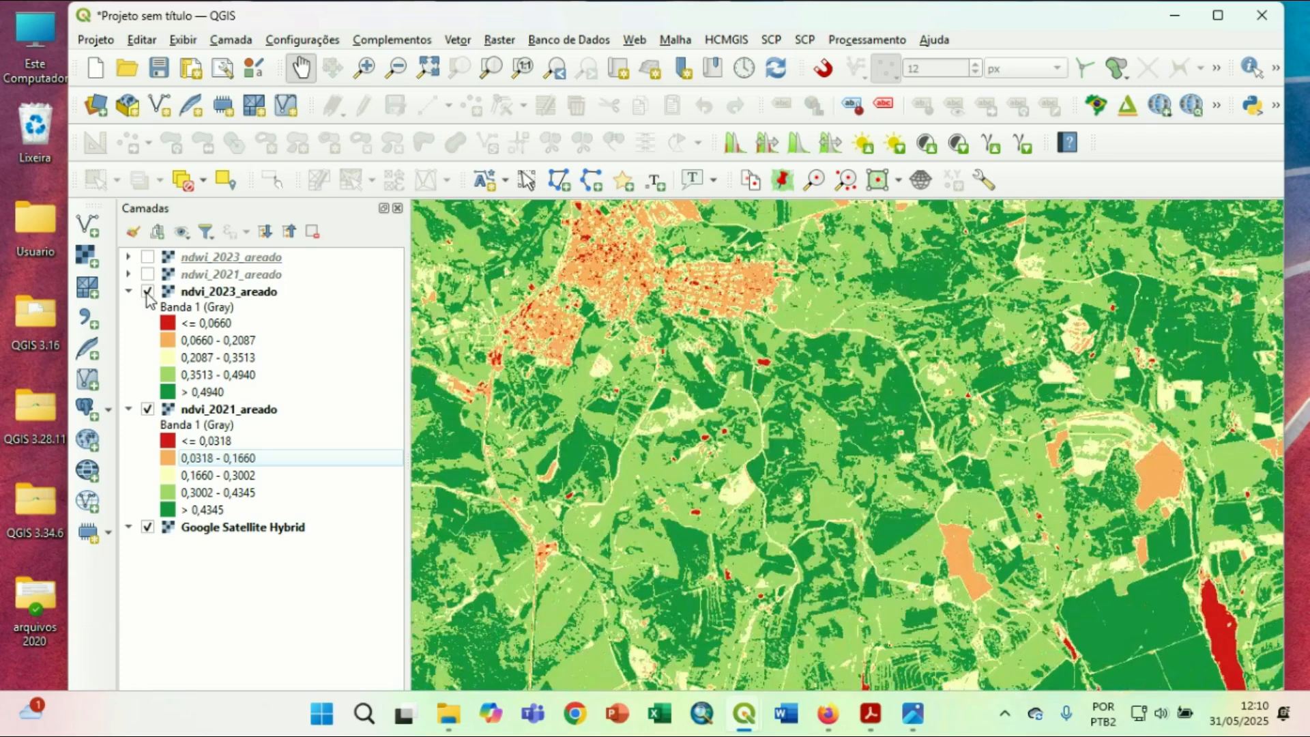
click(147, 292)
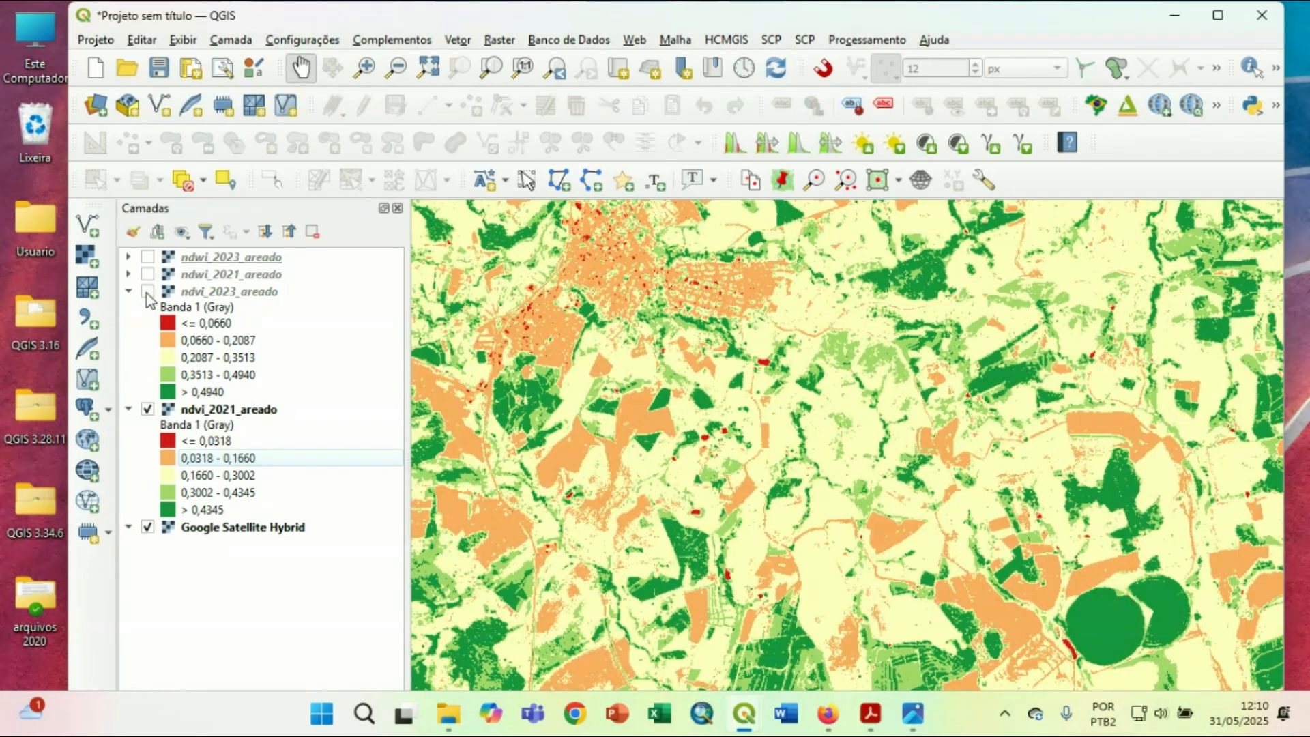
click(147, 292)
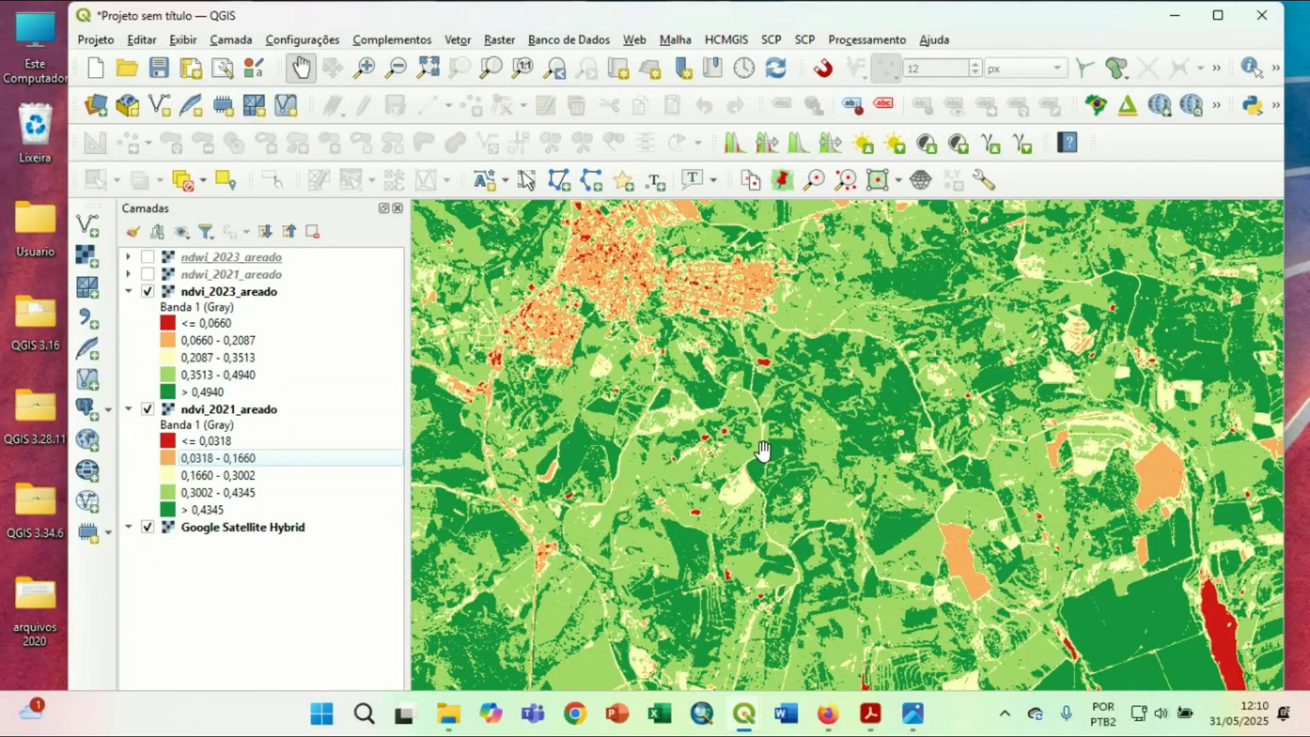
scroll(763, 450, down, 1)
drag(755, 477, 740, 434)
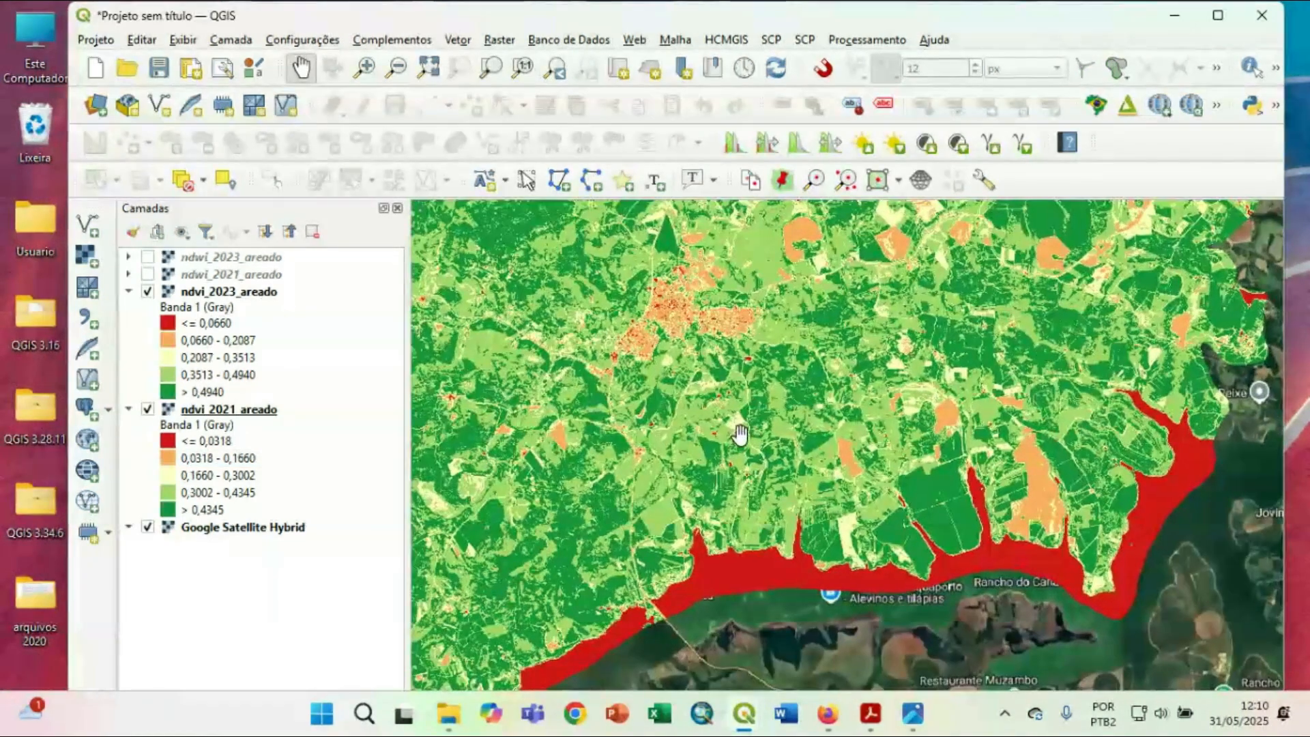
scroll(682, 429, up, 1)
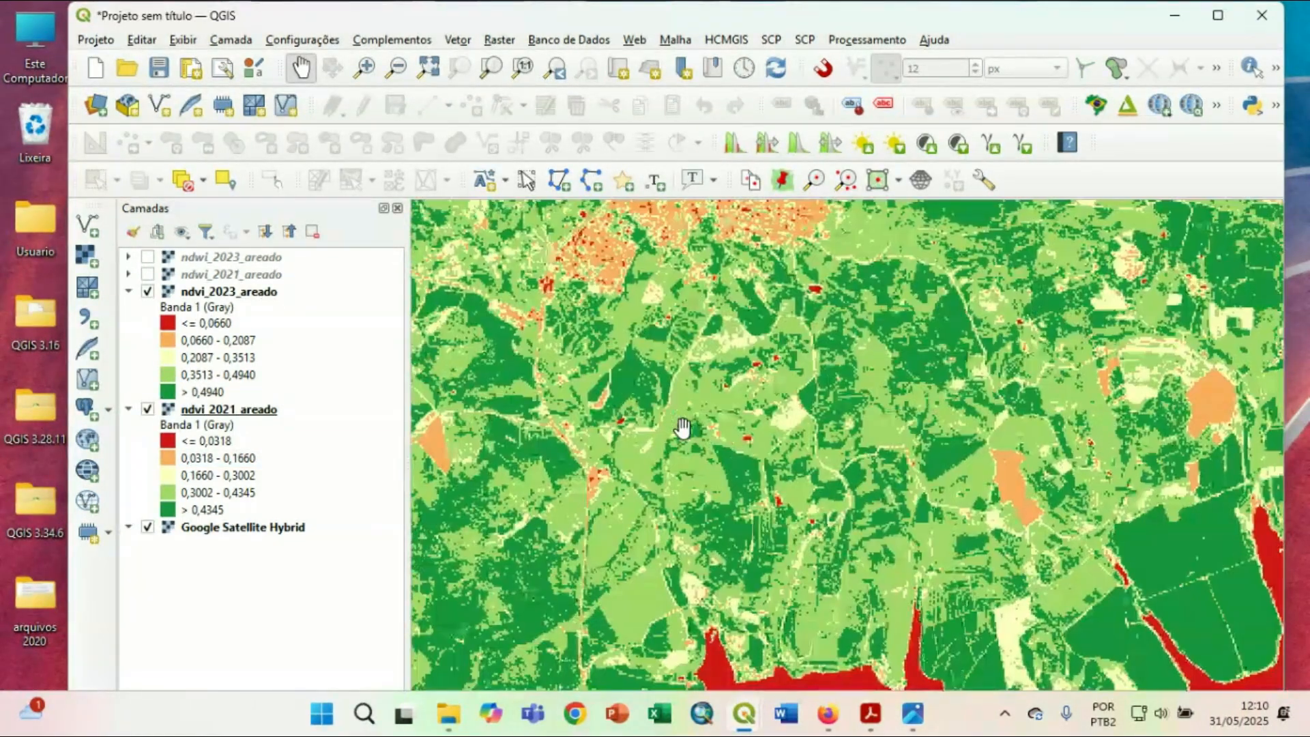
scroll(682, 428, down, 1)
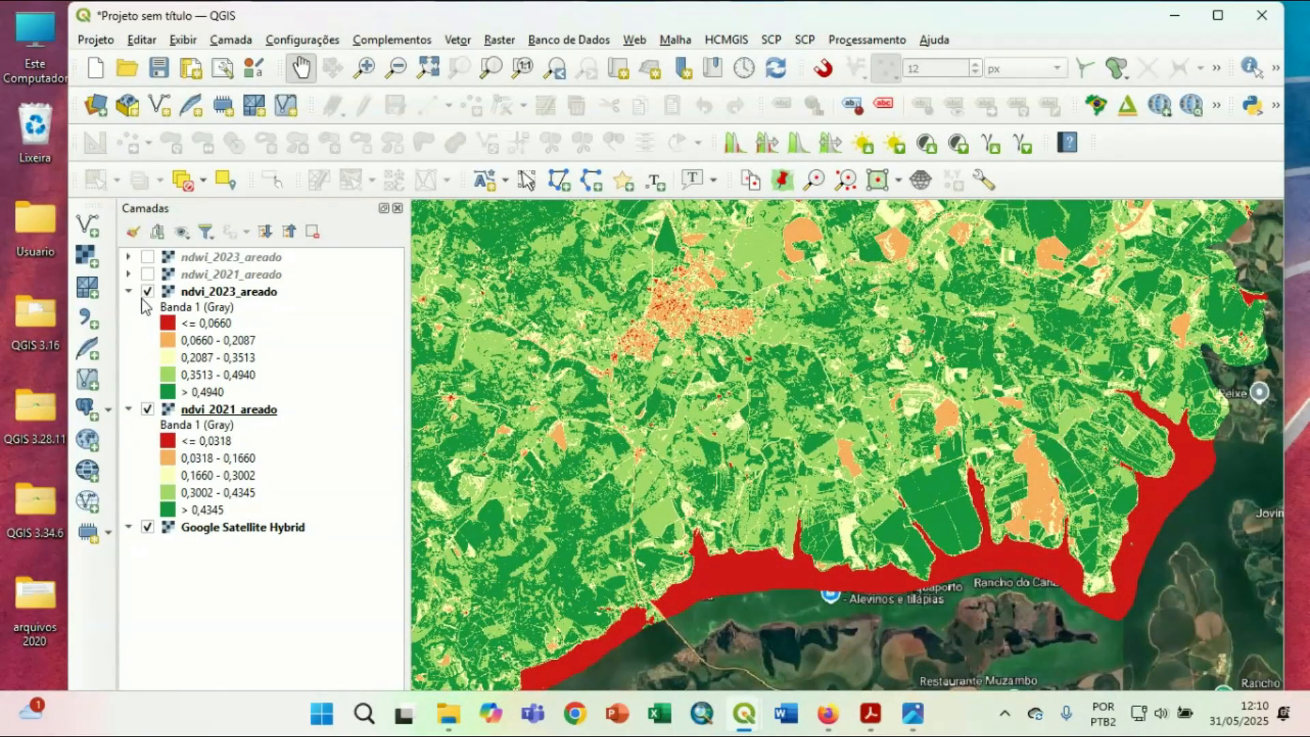
Examine the ndvi_2023_areado classes in detail over the urban area and across the whole municipality.
scroll(579, 354, up, 1)
scroll(709, 377, up, 1)
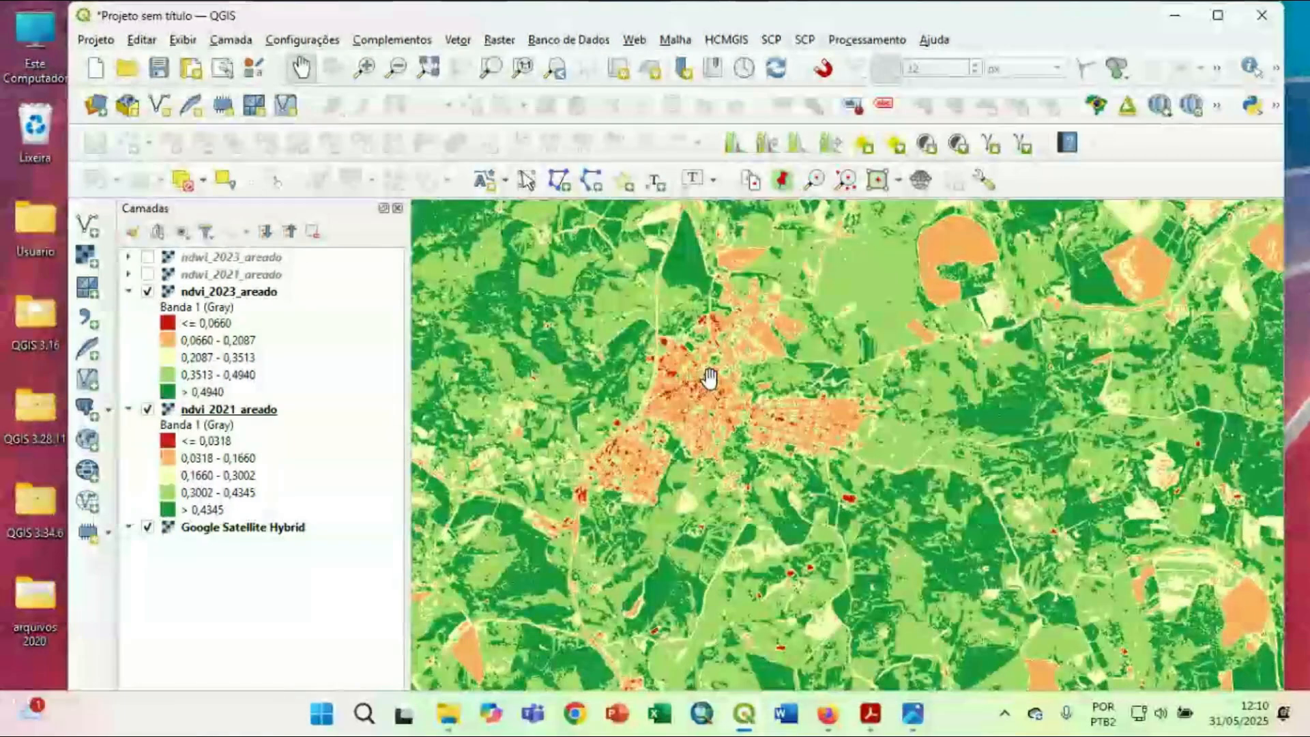
scroll(710, 377, up, 1)
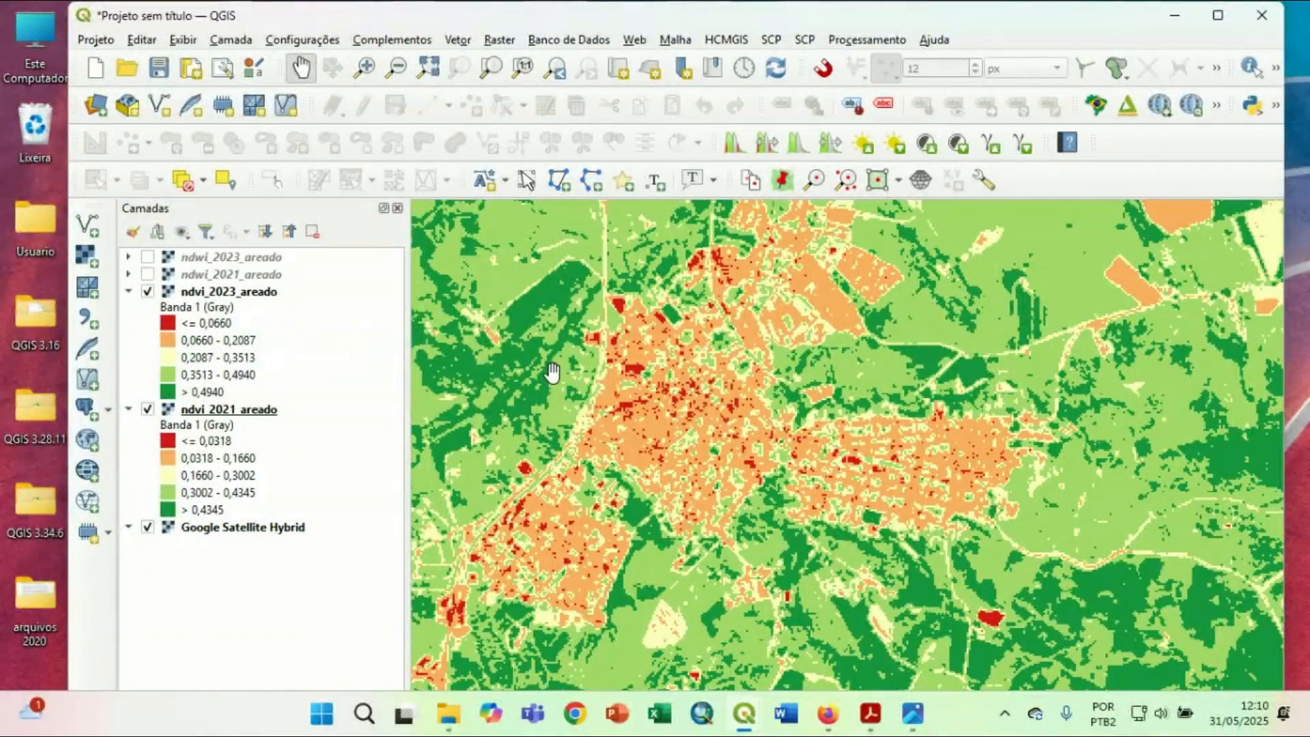
scroll(549, 369, down, 1)
scroll(623, 404, down, 1)
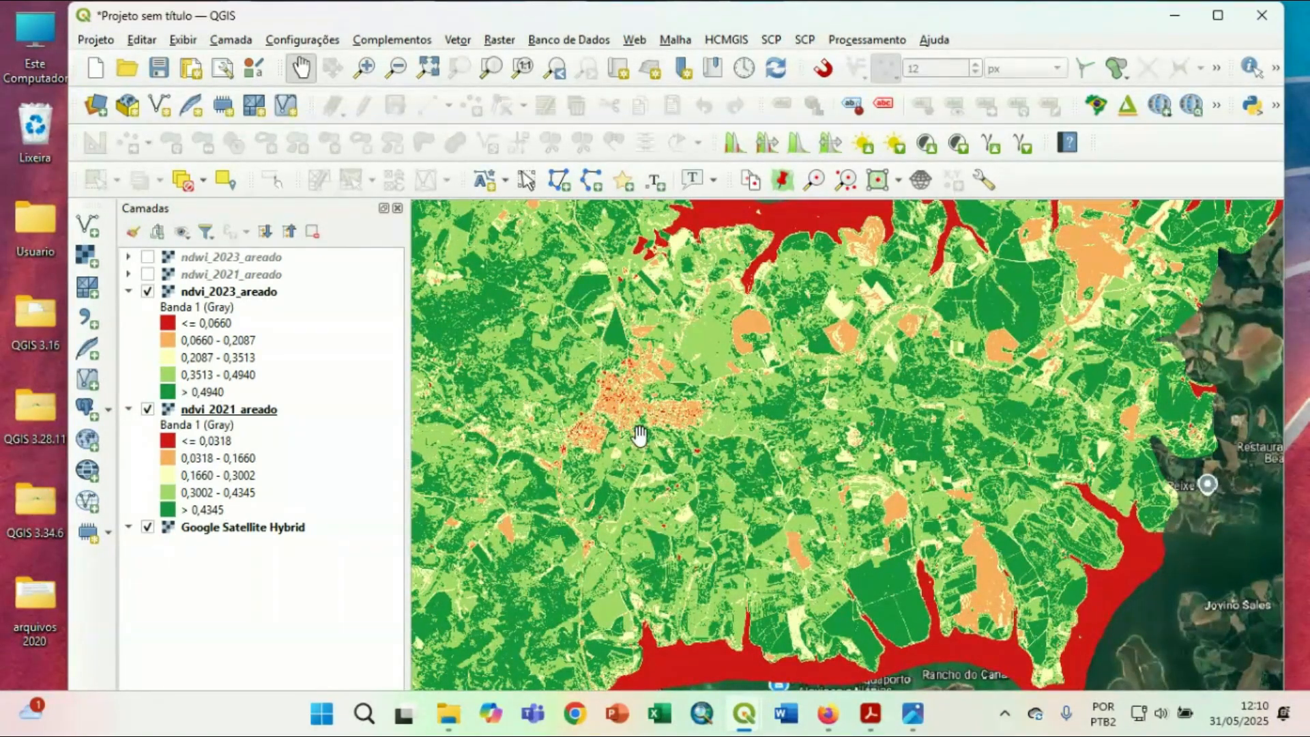
scroll(639, 434, down, 1)
drag(618, 419, 827, 474)
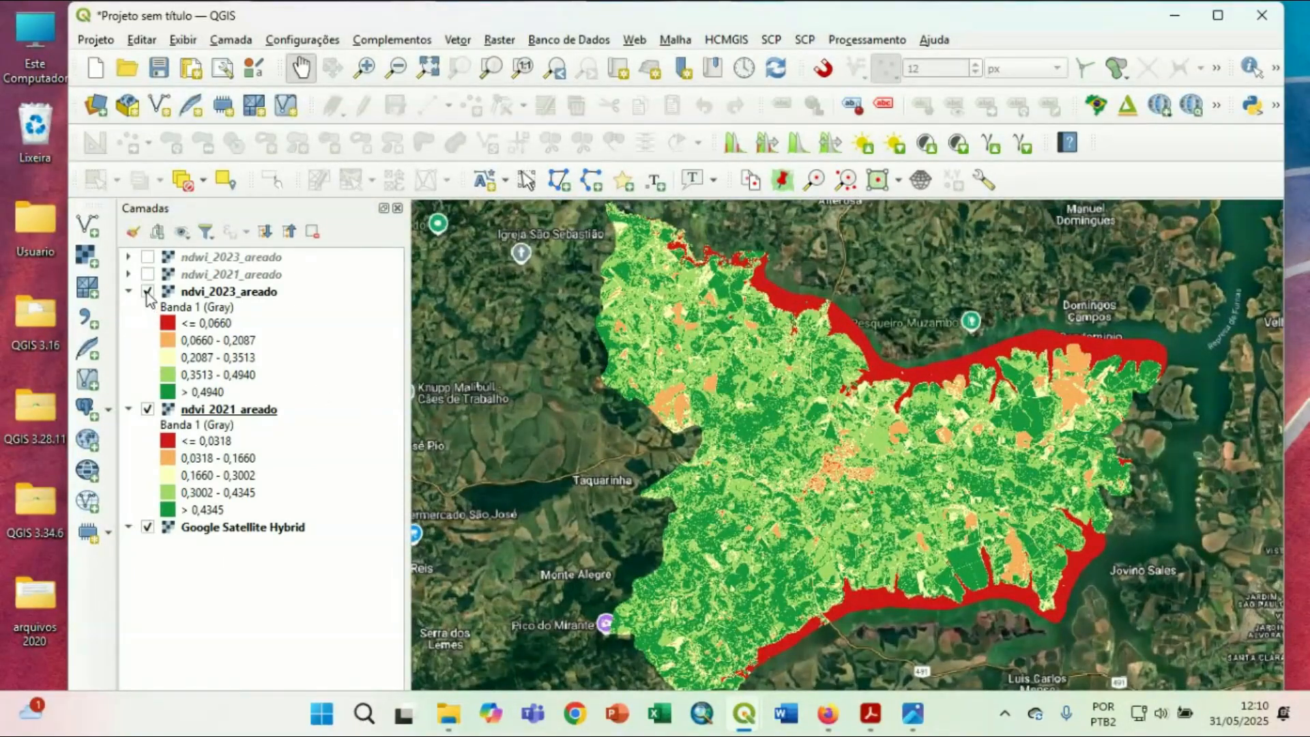
Display ndwi_2023_areado with its legend expanded, examine its classes across the municipality, and hide the layer again.
click(148, 257)
click(148, 257)
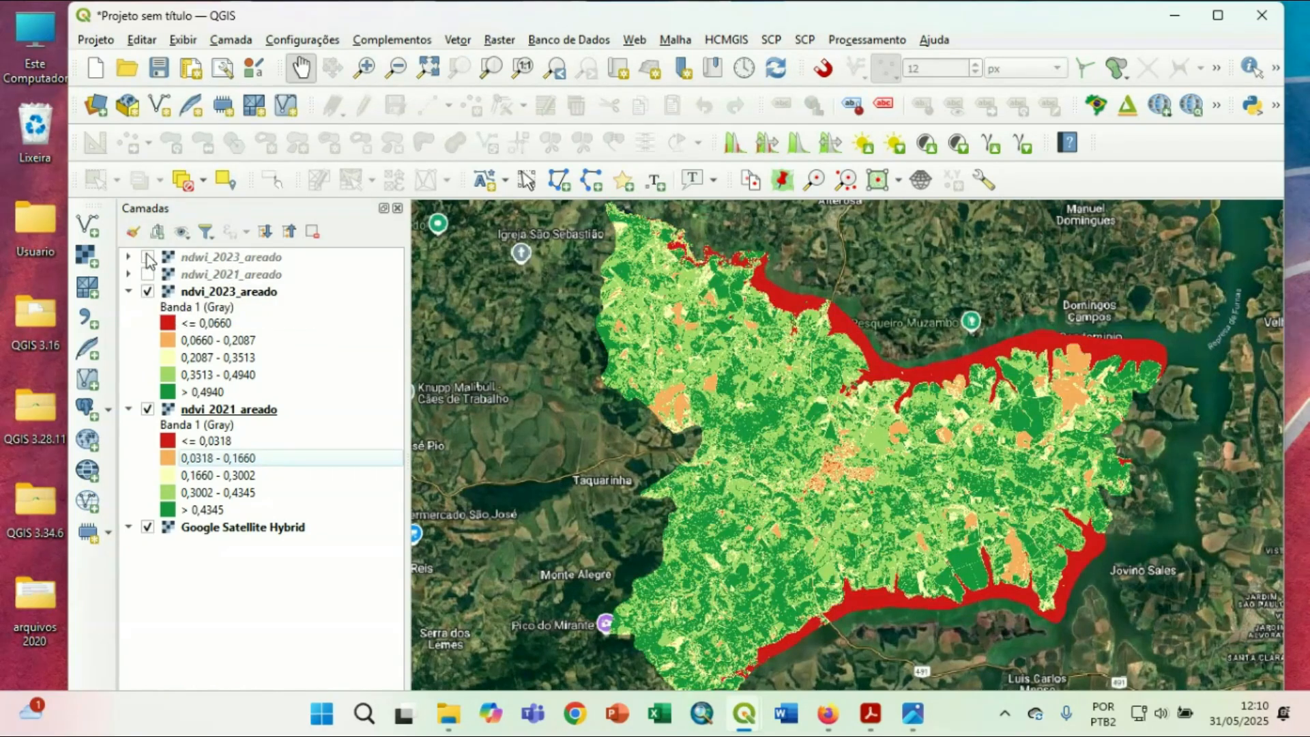
click(148, 257)
click(128, 257)
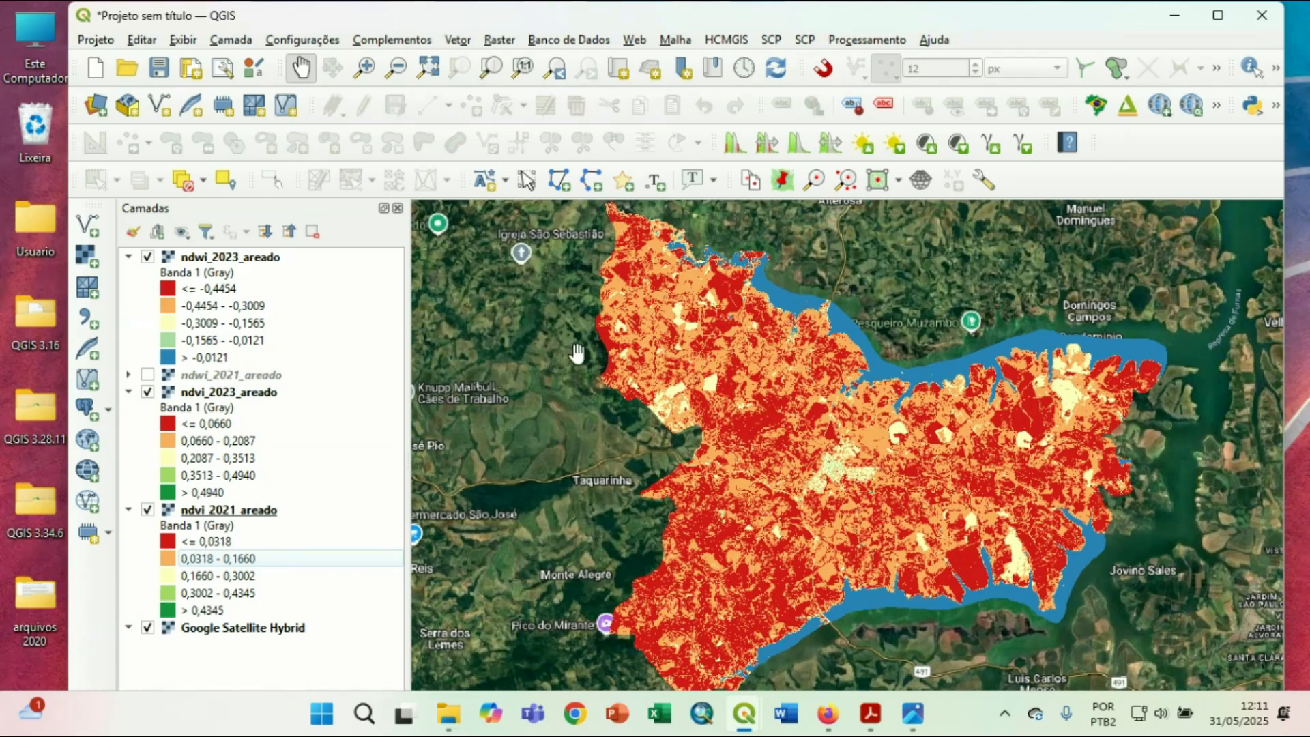
scroll(883, 365, up, 2)
scroll(884, 365, down, 2)
click(148, 258)
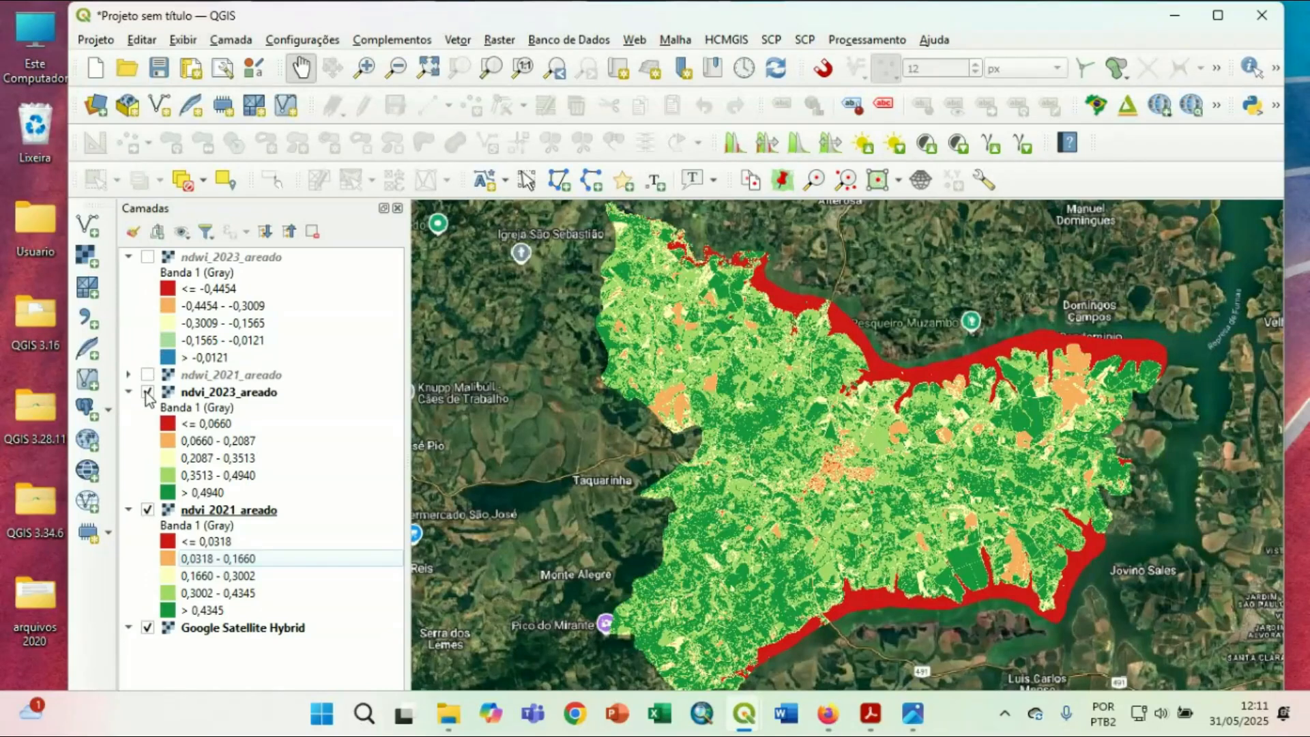
Compare ndvi_2023_areado with ndvi_2021_areado across the municipality, and briefly check ndwi_2023_areado over them.
click(147, 393)
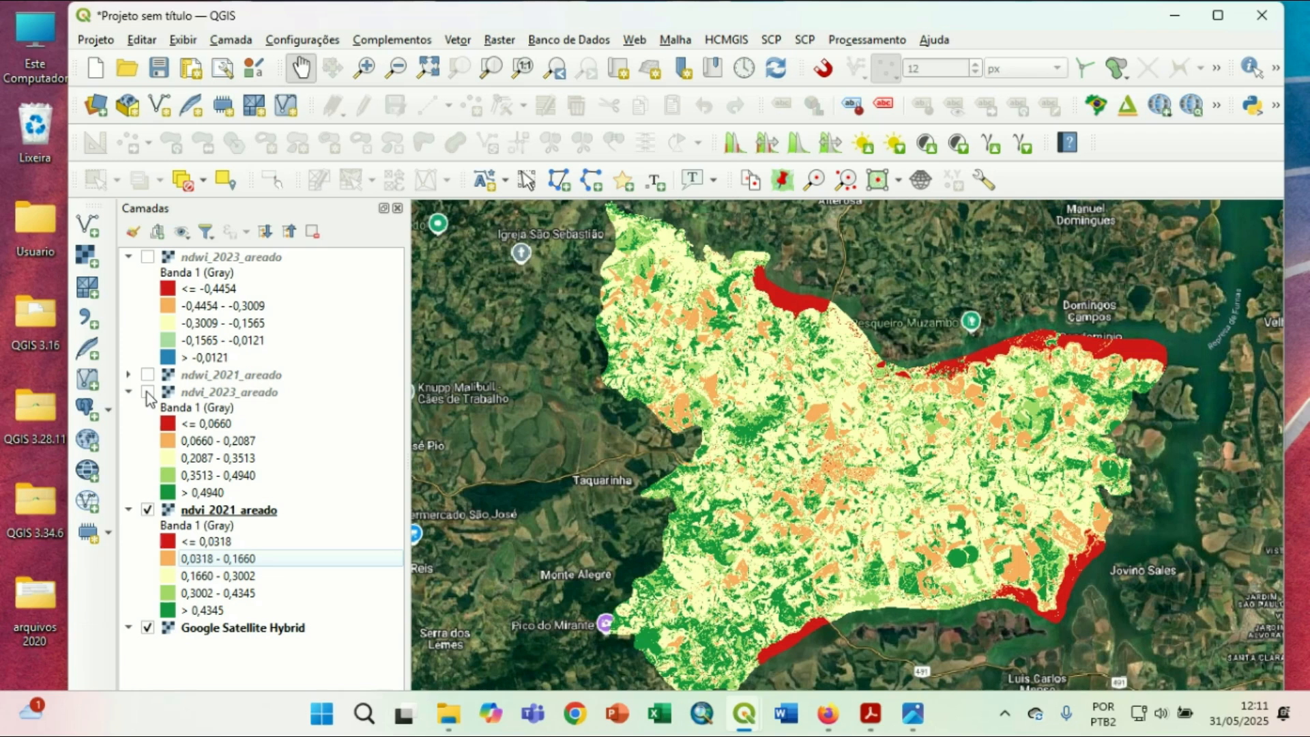
click(147, 393)
click(148, 393)
click(147, 393)
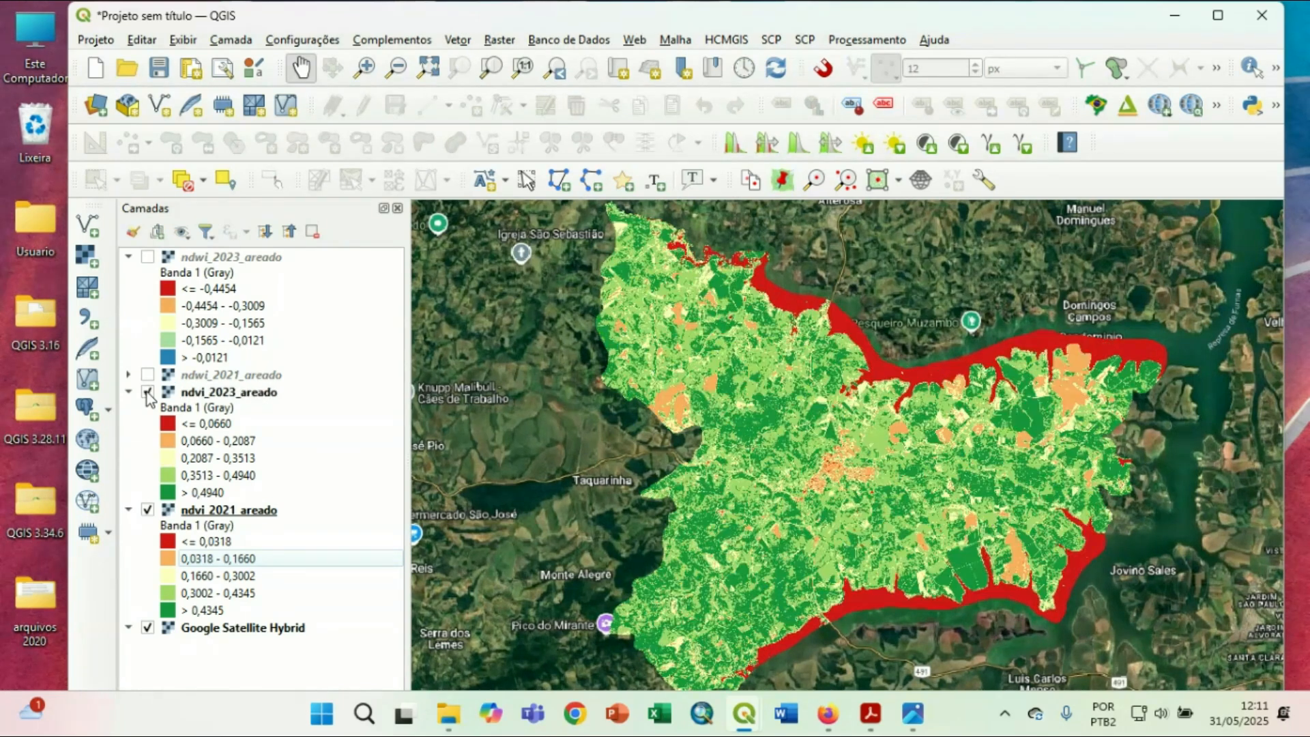
click(148, 258)
click(148, 258)
Examine the 2023 NDVI classes between the northern reservoir shore and the urban area.
scroll(811, 423, up, 2)
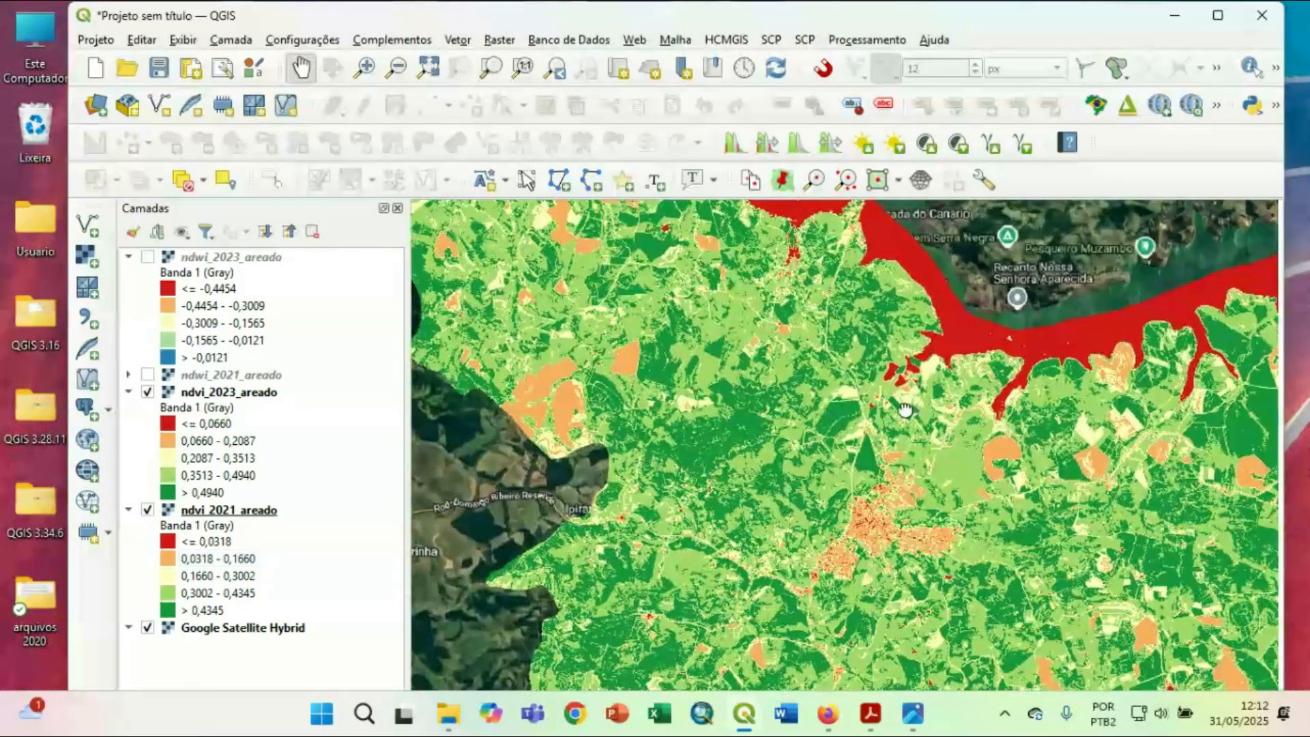
drag(905, 409, 820, 397)
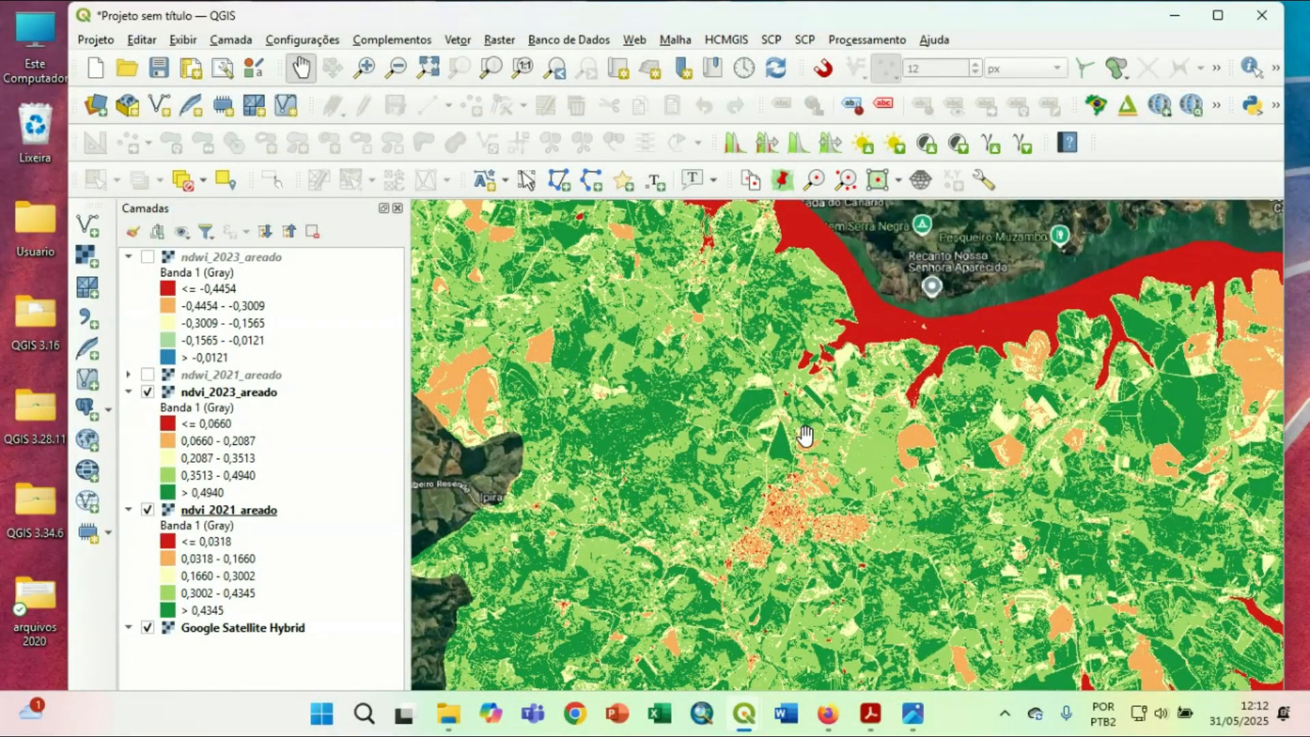
scroll(806, 435, up, 1)
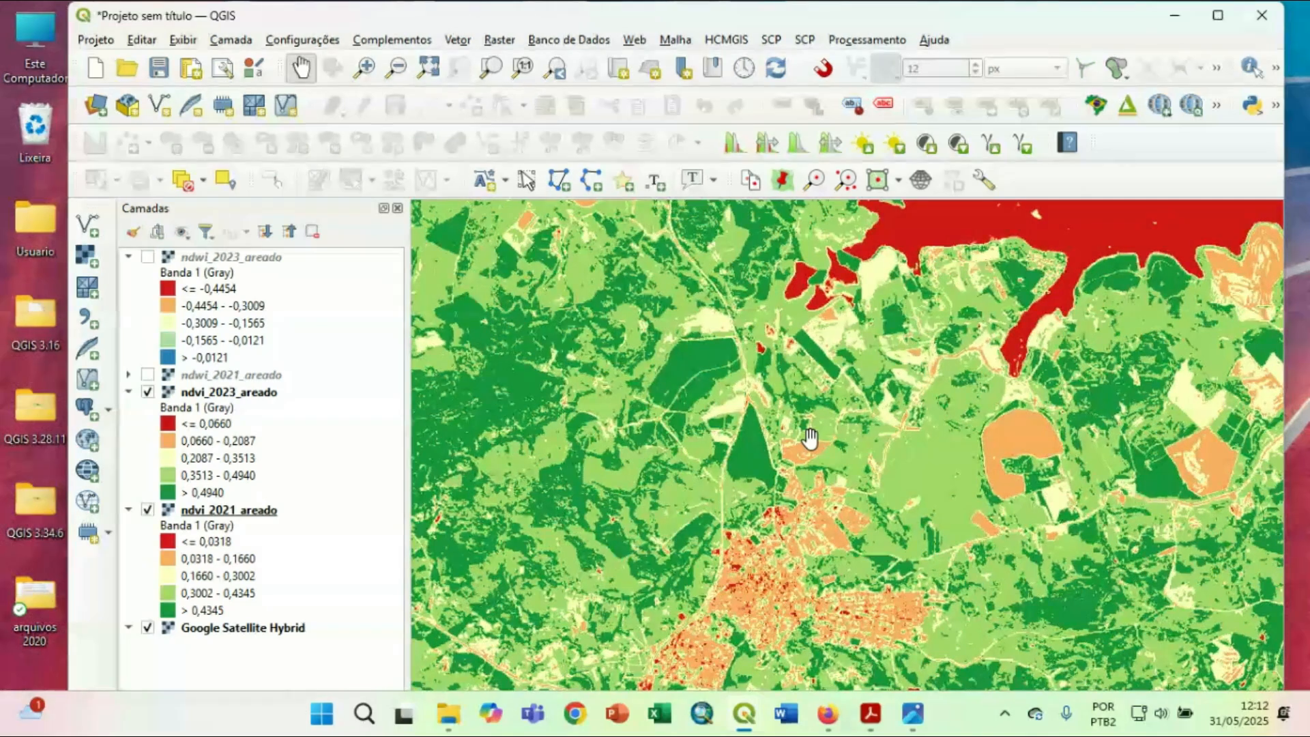
drag(815, 459, 743, 348)
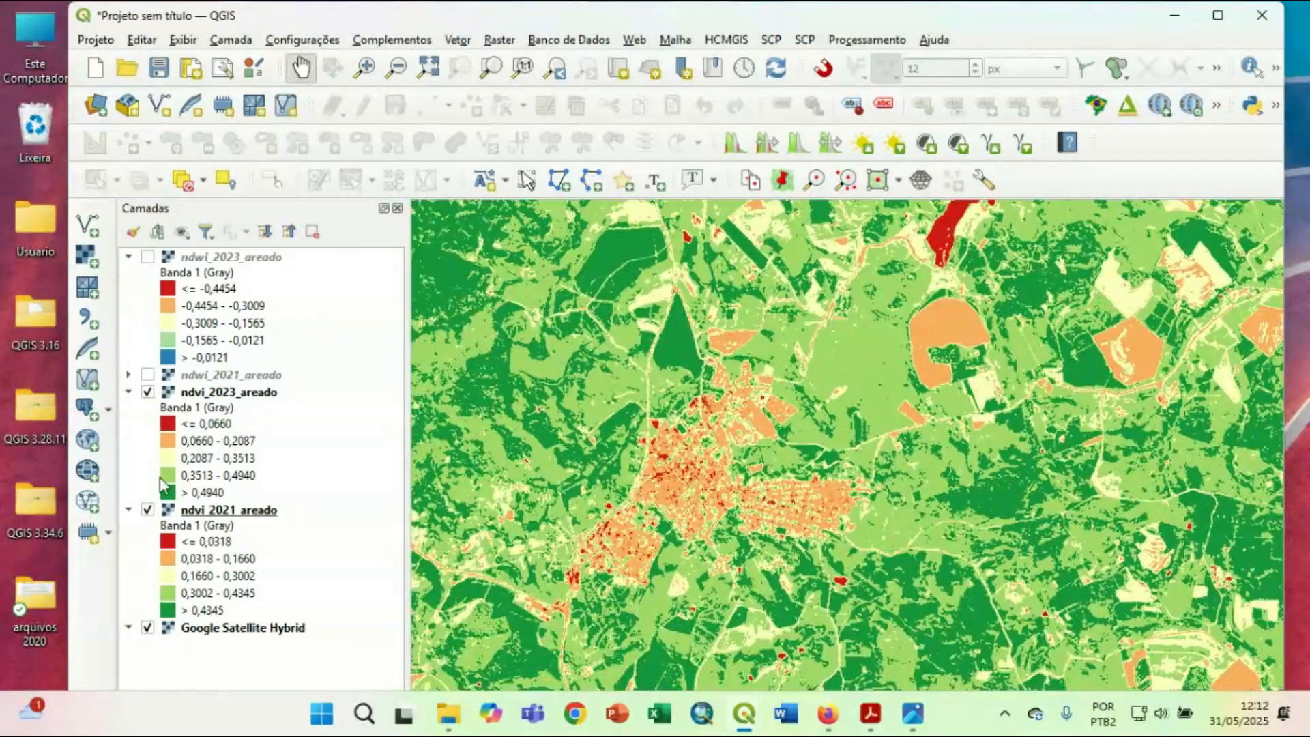